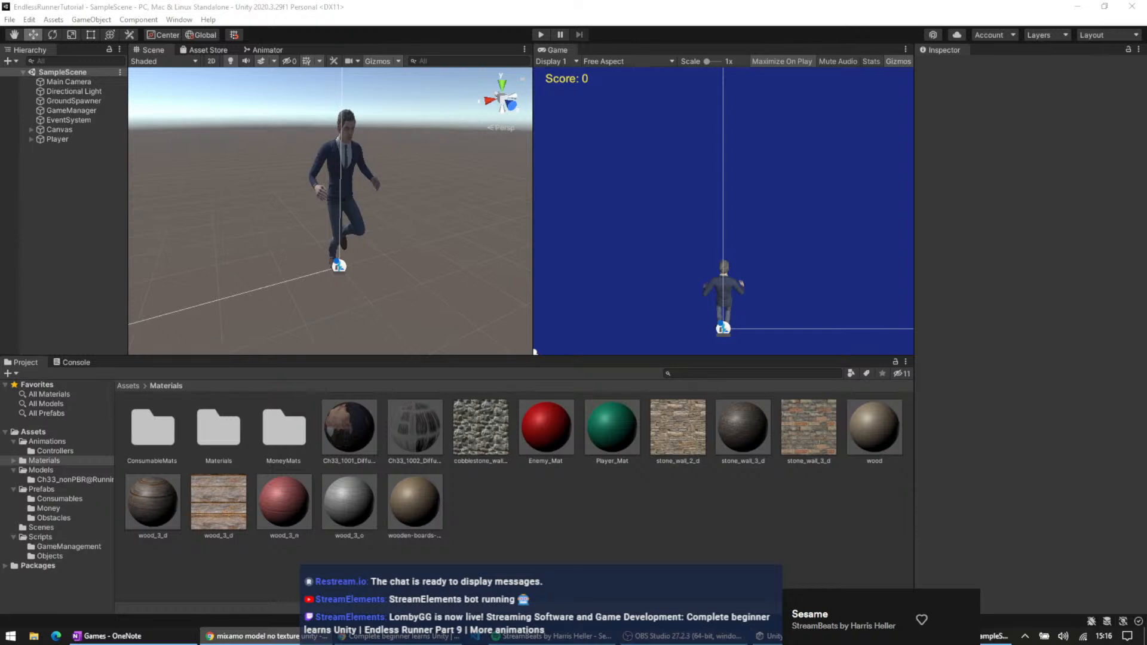
- Switch to Chrome and close the Google search results page for "mixamo model no texture unity"
key("alt+Tab")
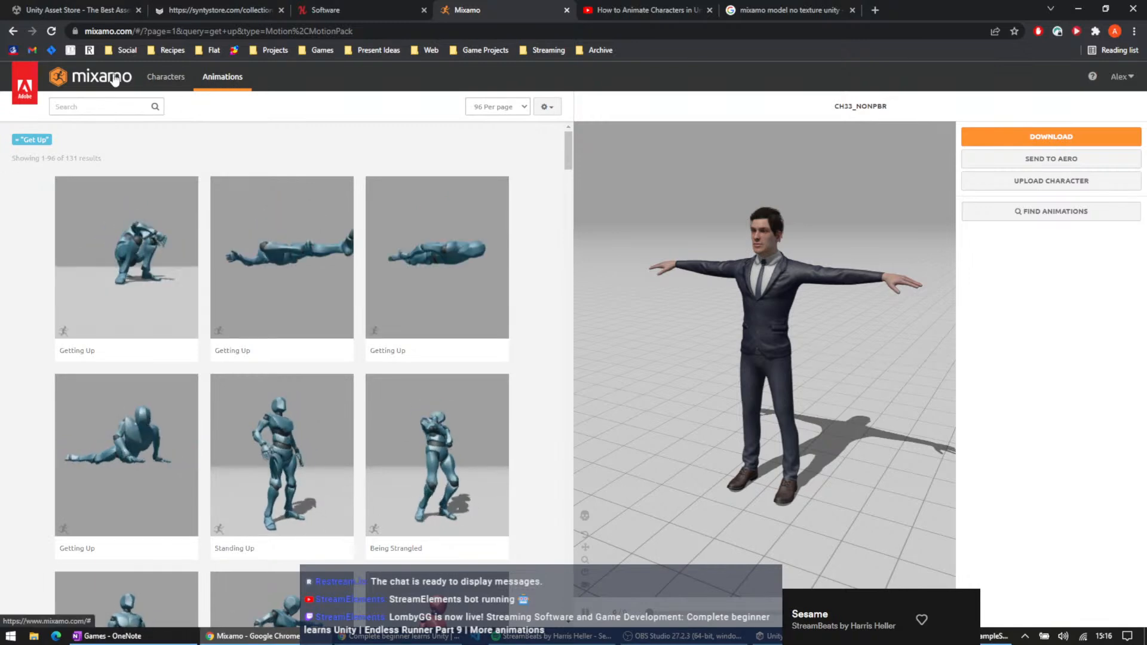
left_click(828, 17)
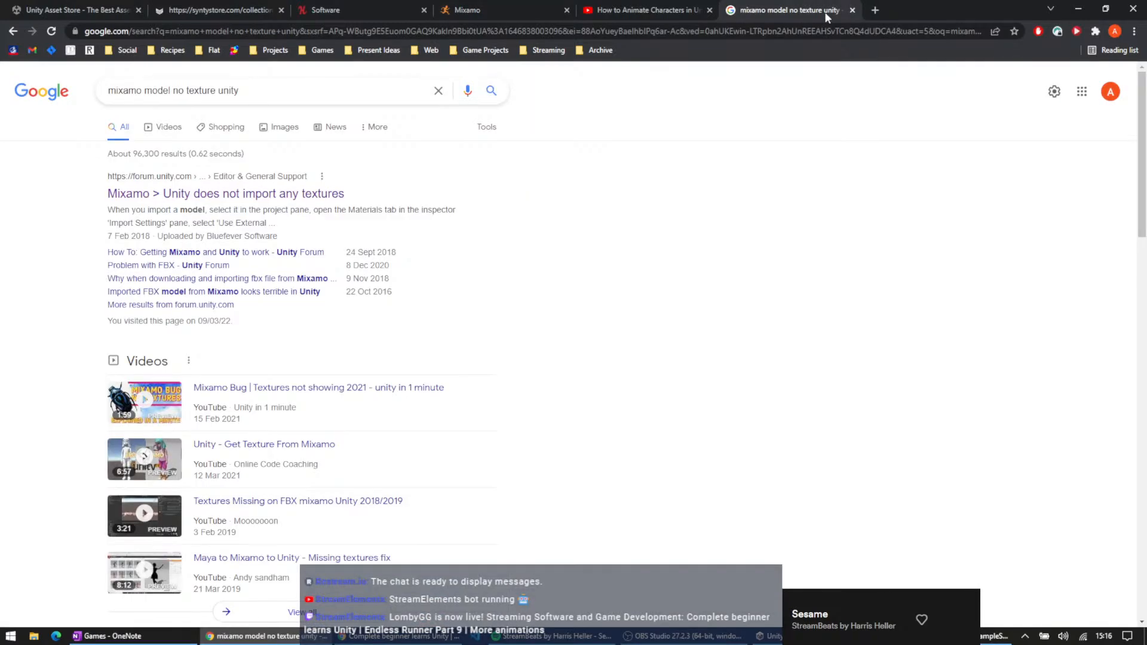
left_click(853, 10)
- Pause the "Animation Transitions With Booleans" video and look through its description and the Unity's Animation System playlist
left_click(524, 286)
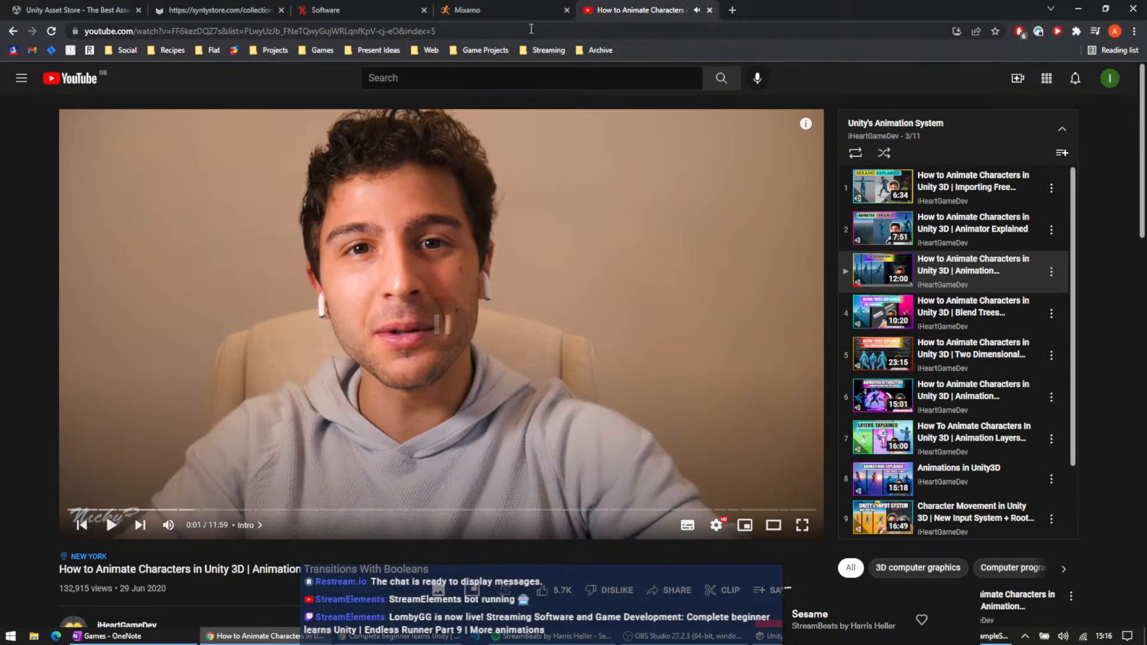
scroll(388, 321, "down", 2)
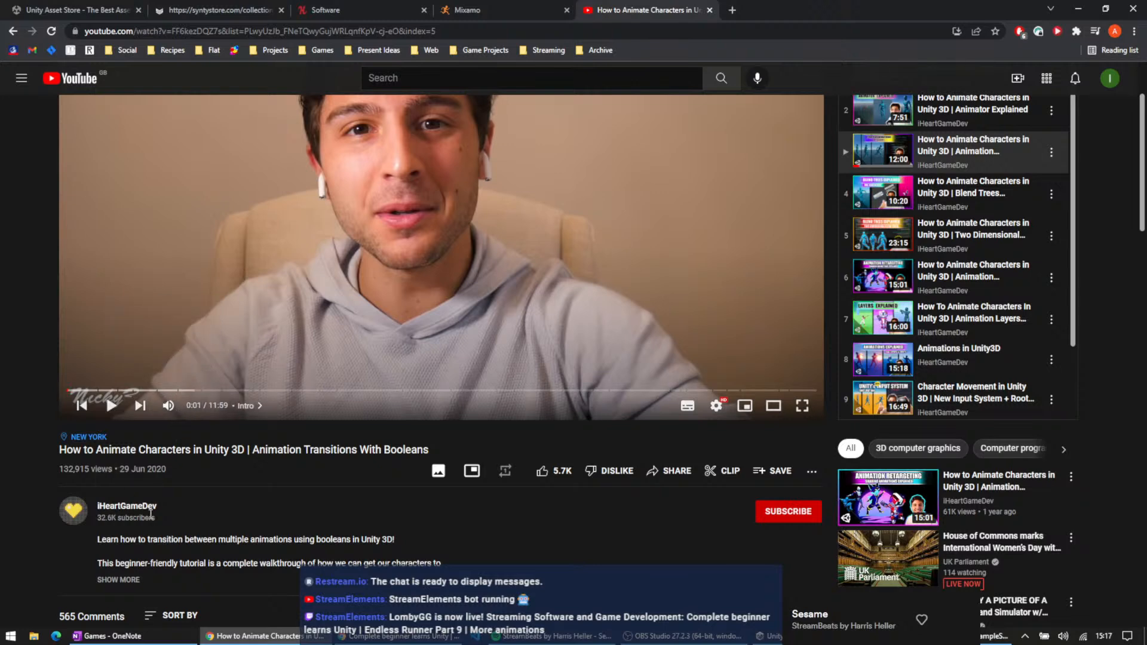
scroll(195, 485, "down", 1)
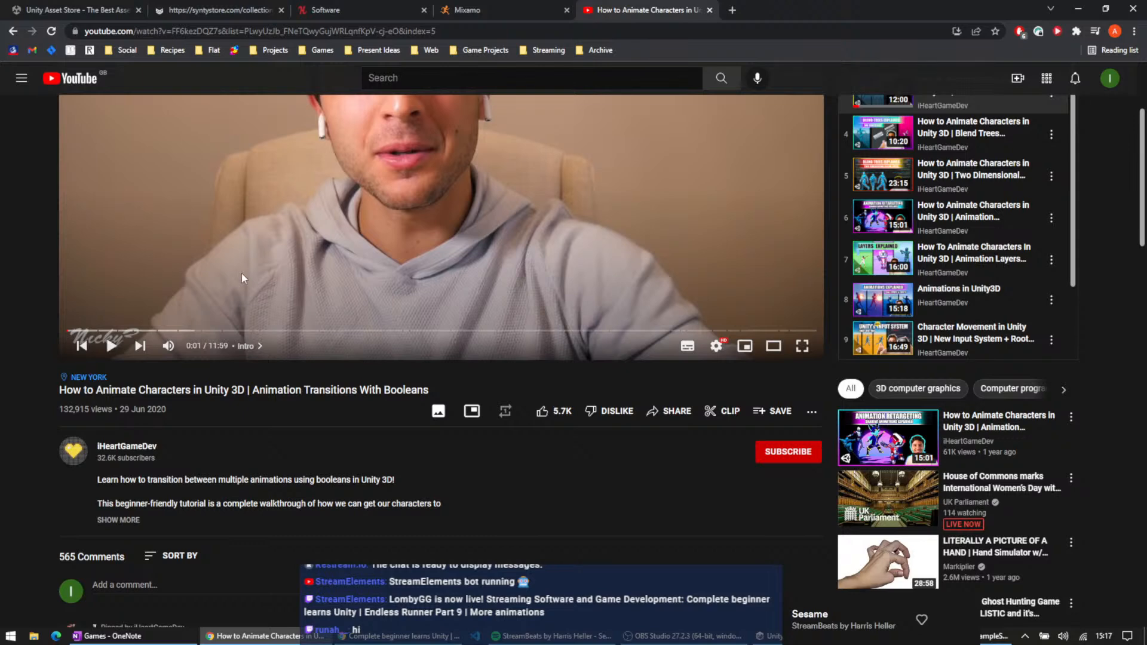
scroll(382, 267, "up", 1)
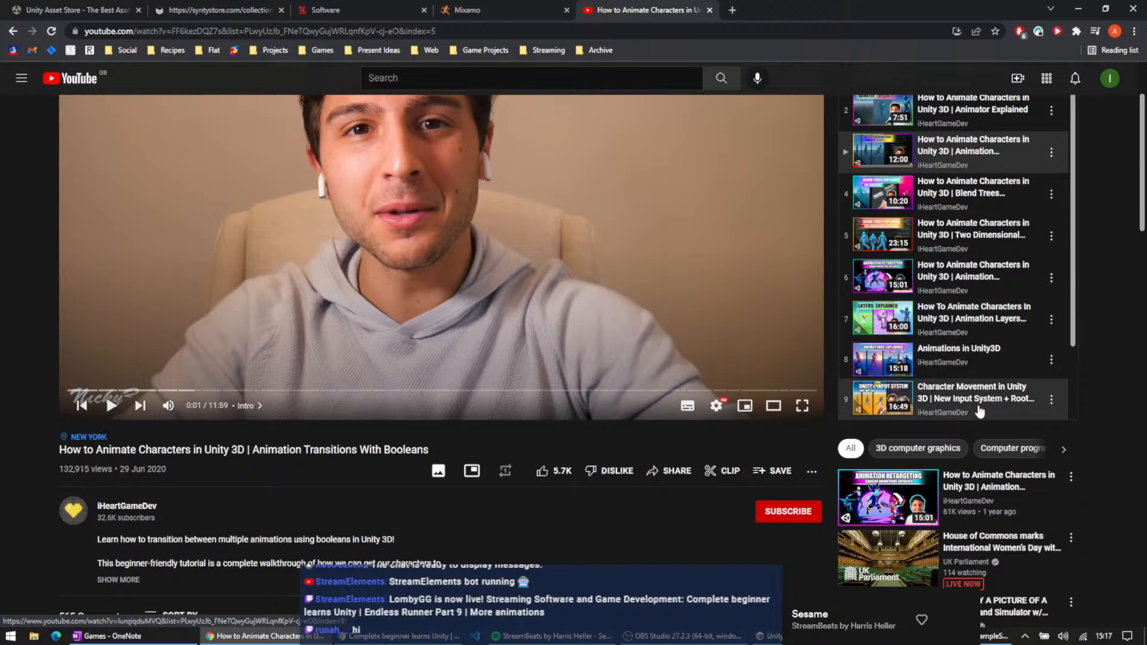
scroll(979, 358, "down", 2)
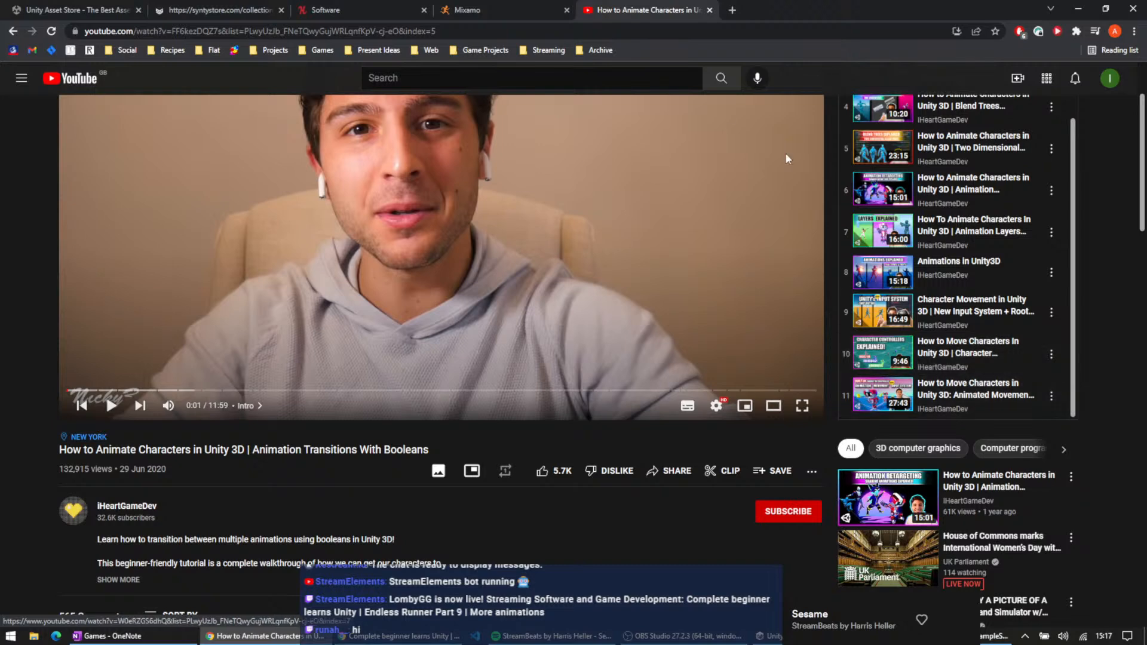
- Revisit the Mixamo animations page and the Humble Bundle software bundles page
left_click(495, 9)
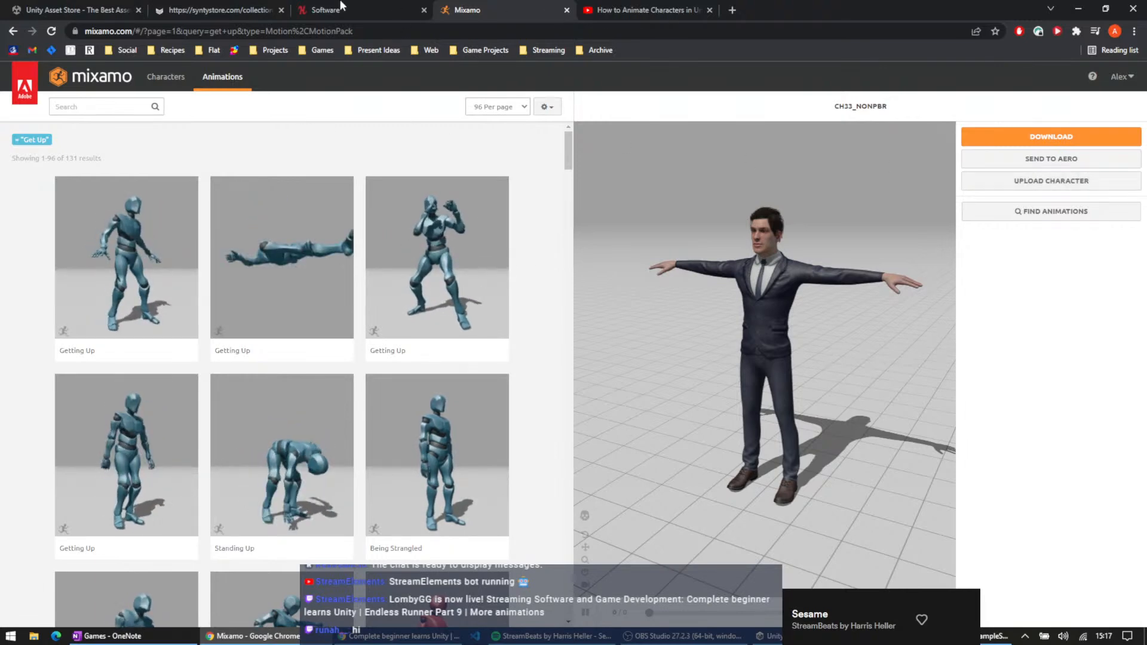
left_click(324, 10)
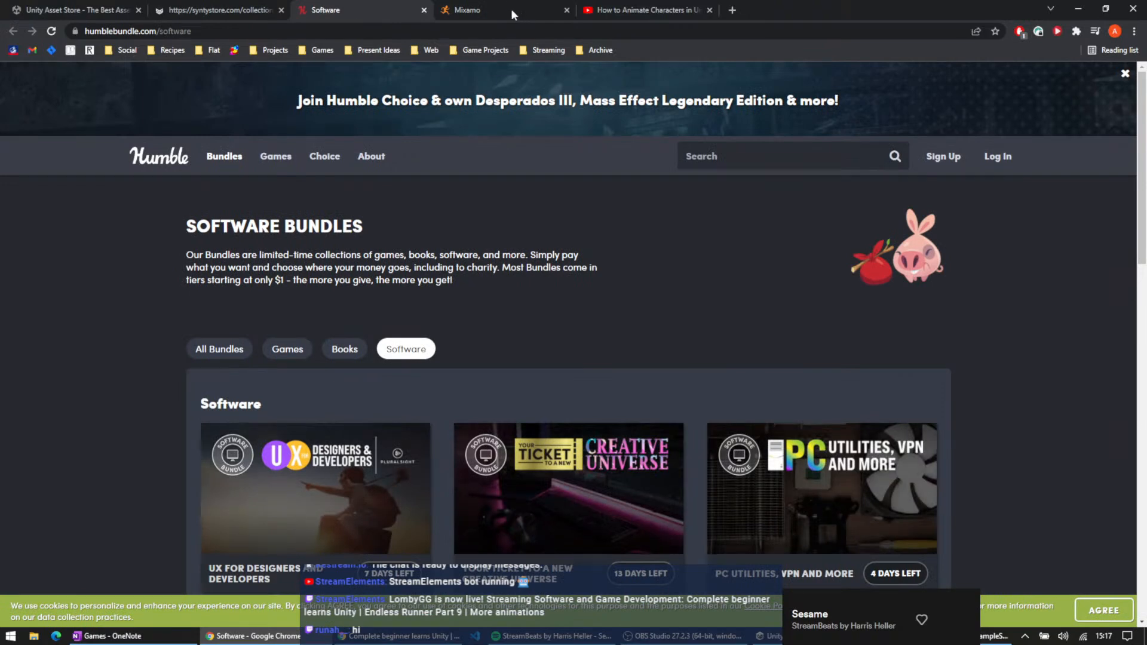
left_click(511, 9)
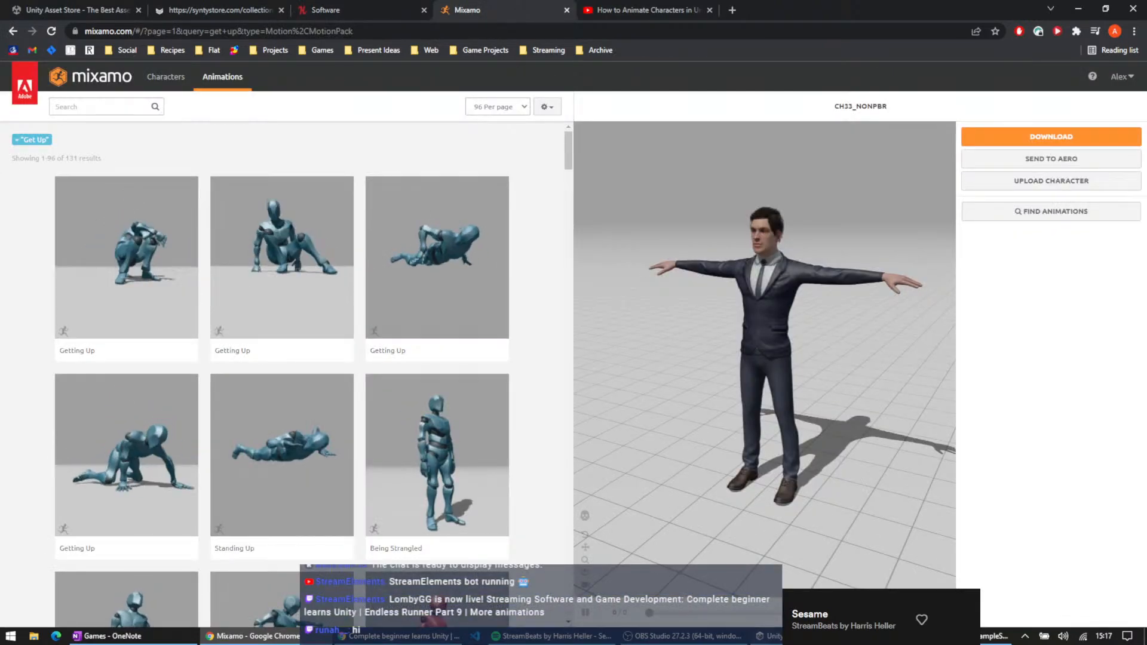
- Switch to Unity, start Play mode, and playtest the endless runner by steering the character sideways past obstacles and enemies
left_click(949, 636)
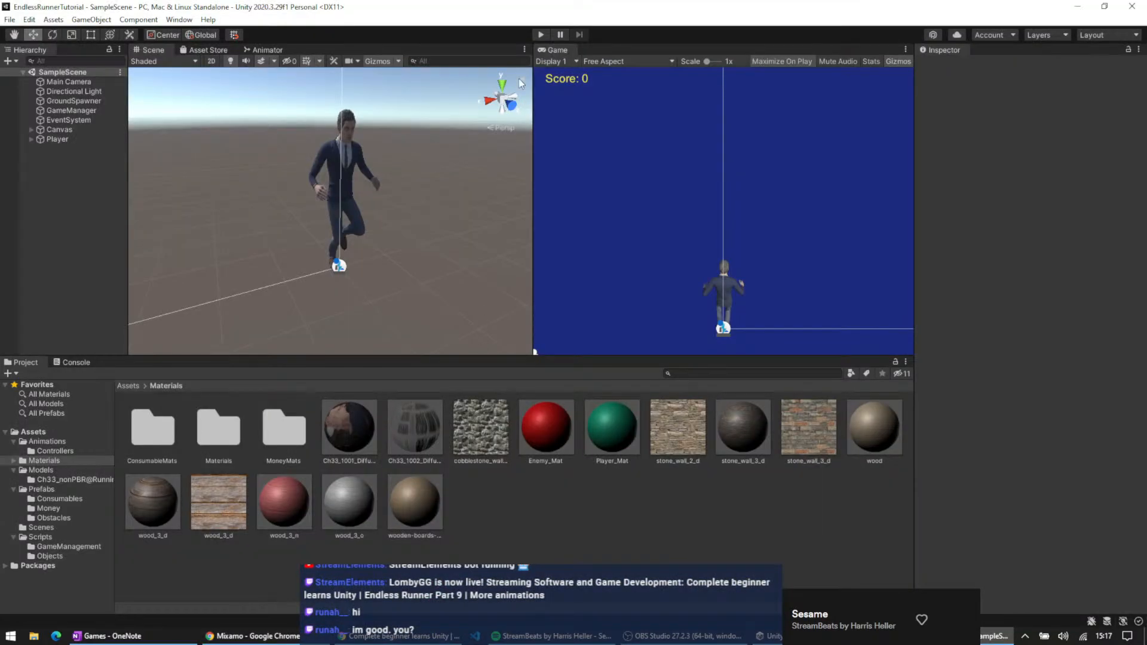
left_click(541, 35)
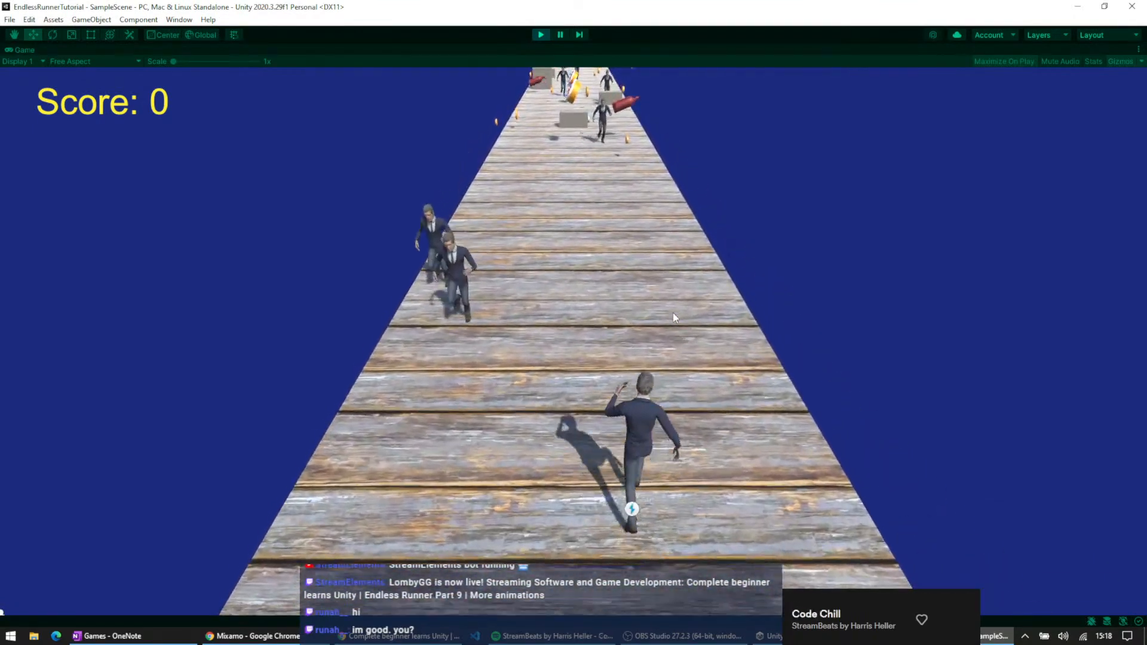
key("Left")
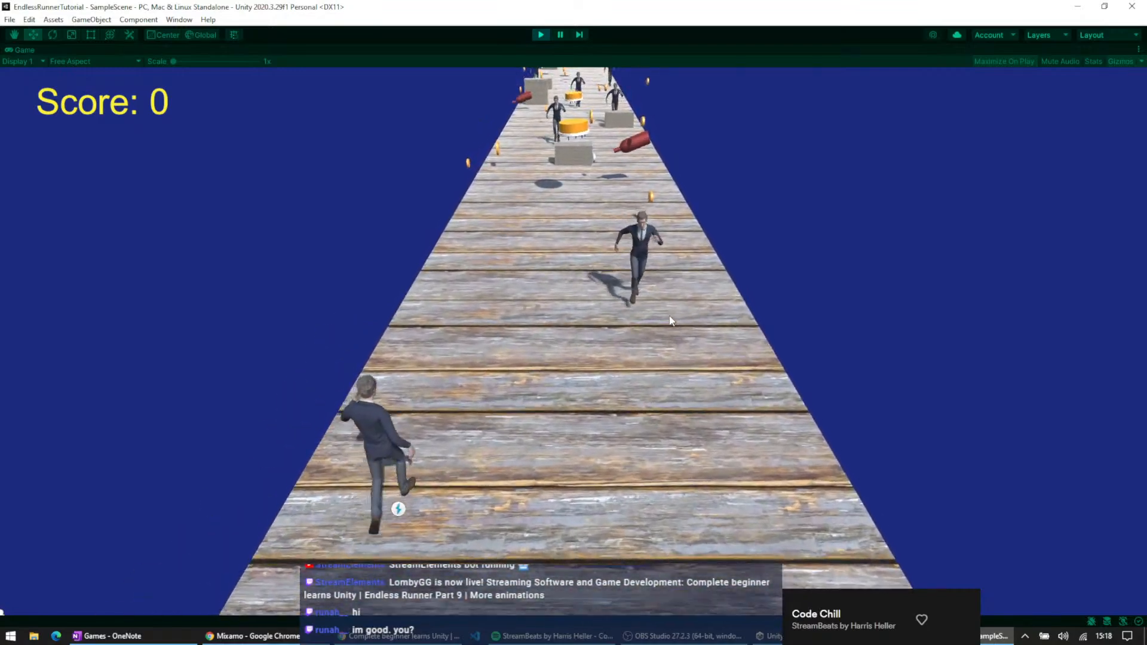
key("Right")
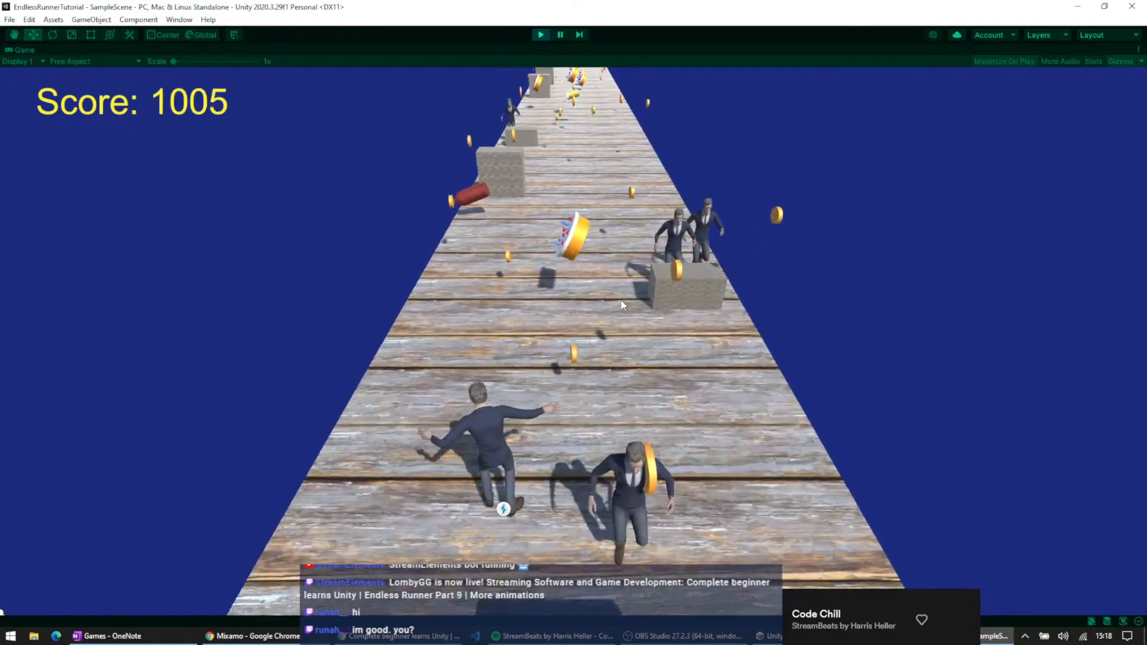
key("Right")
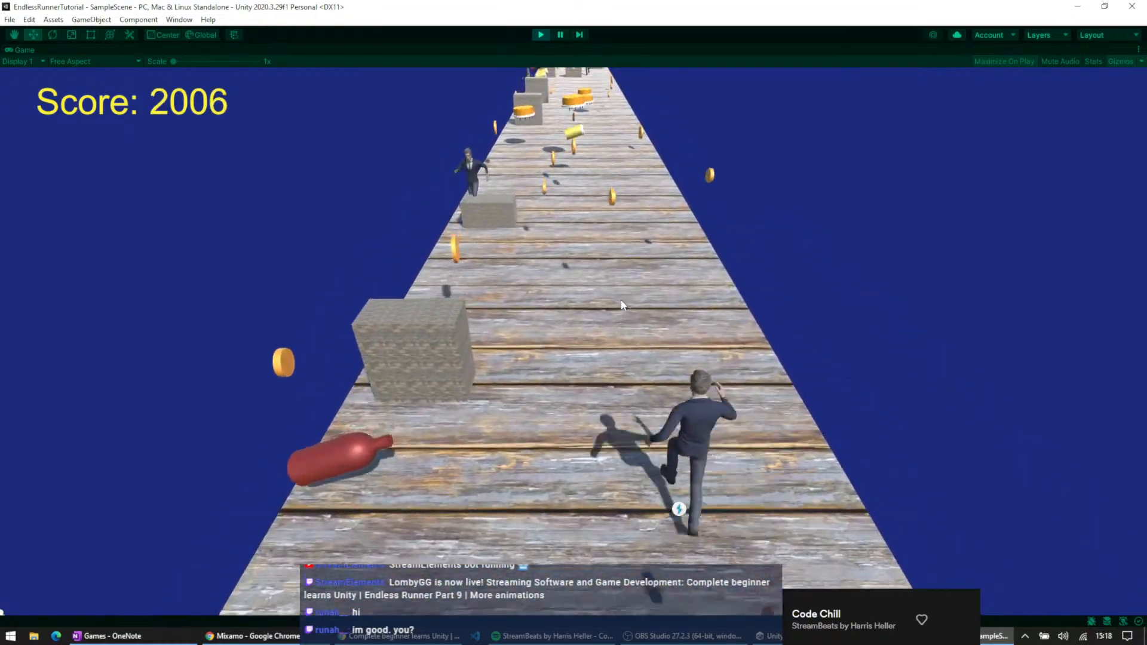
key("Left")
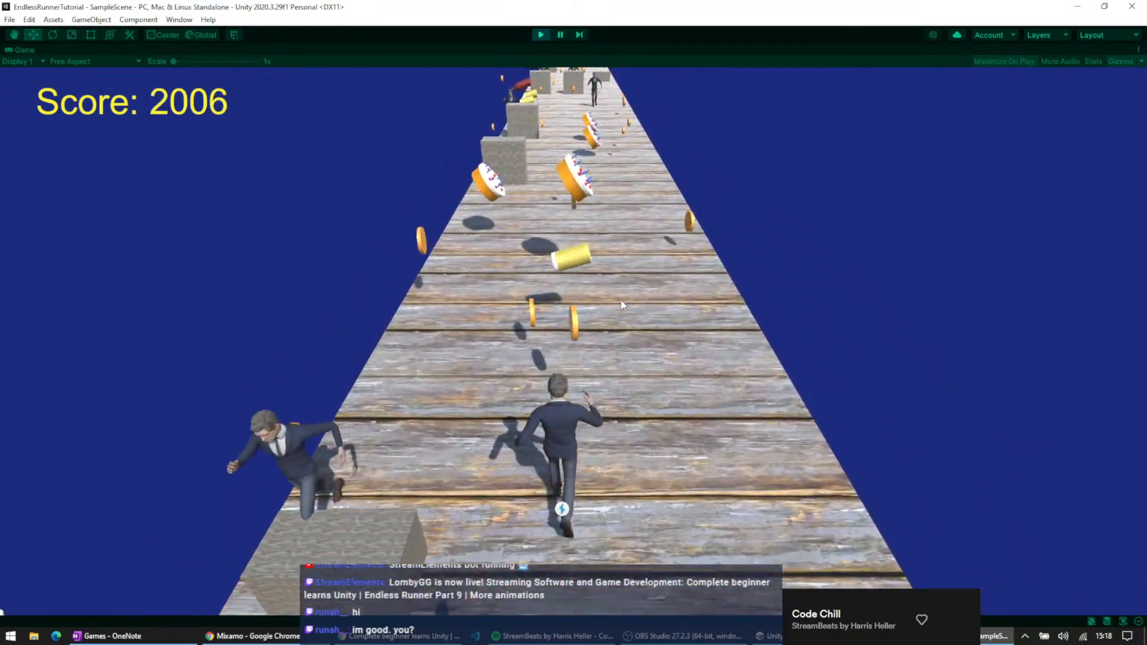
key("Right")
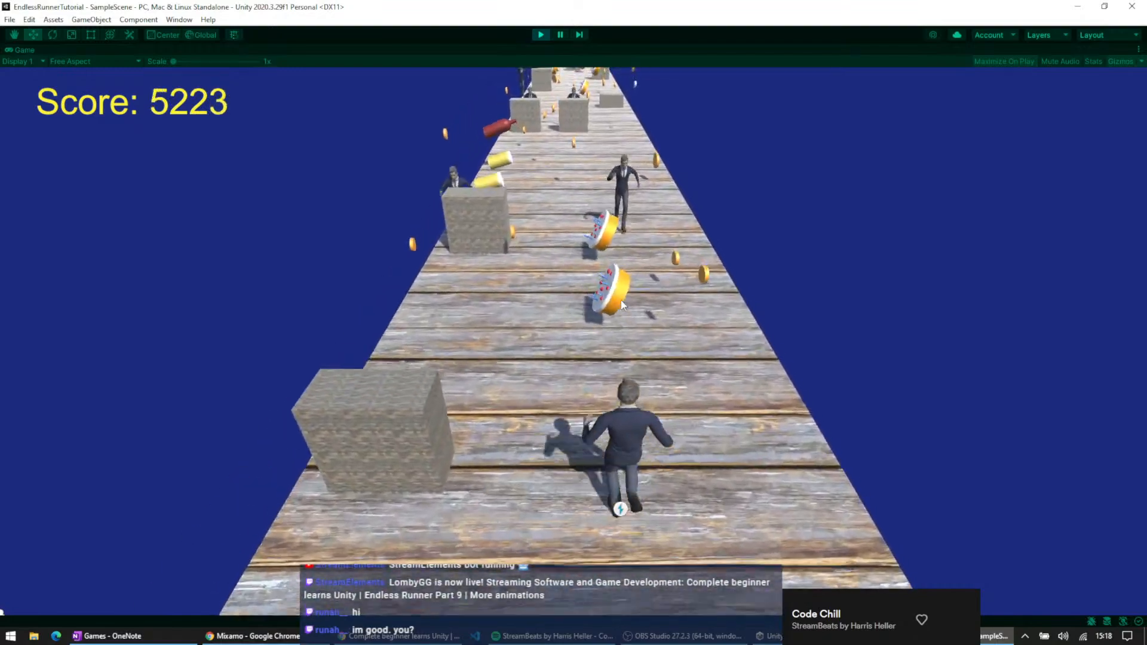
key("Left")
key("Right")
key("Right")
key("Left")
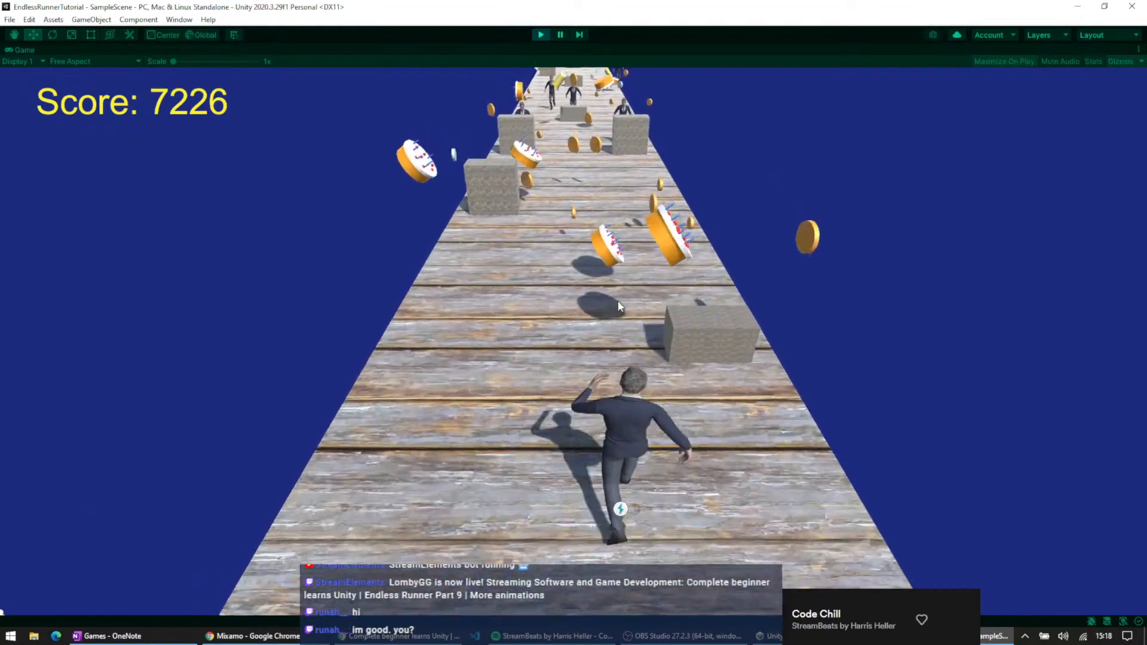
key("Left")
key("Right")
key("Right")
key("Left")
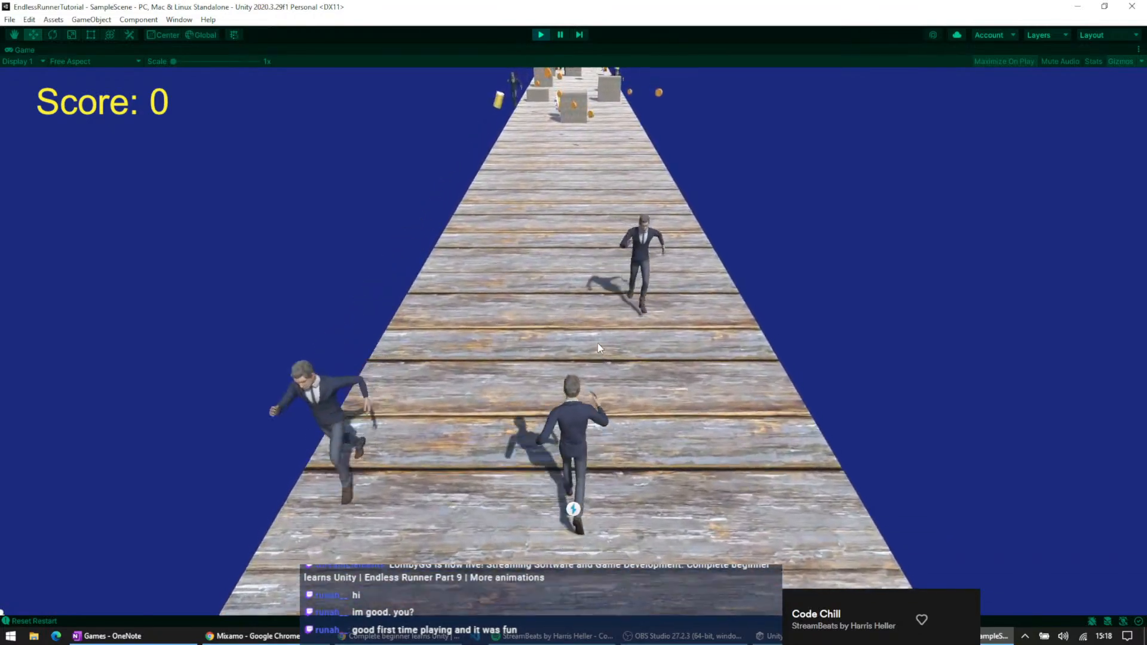
- Playtest a second run, steering between the walkway's edges and jumping to check the player's movement and animations
key("a")
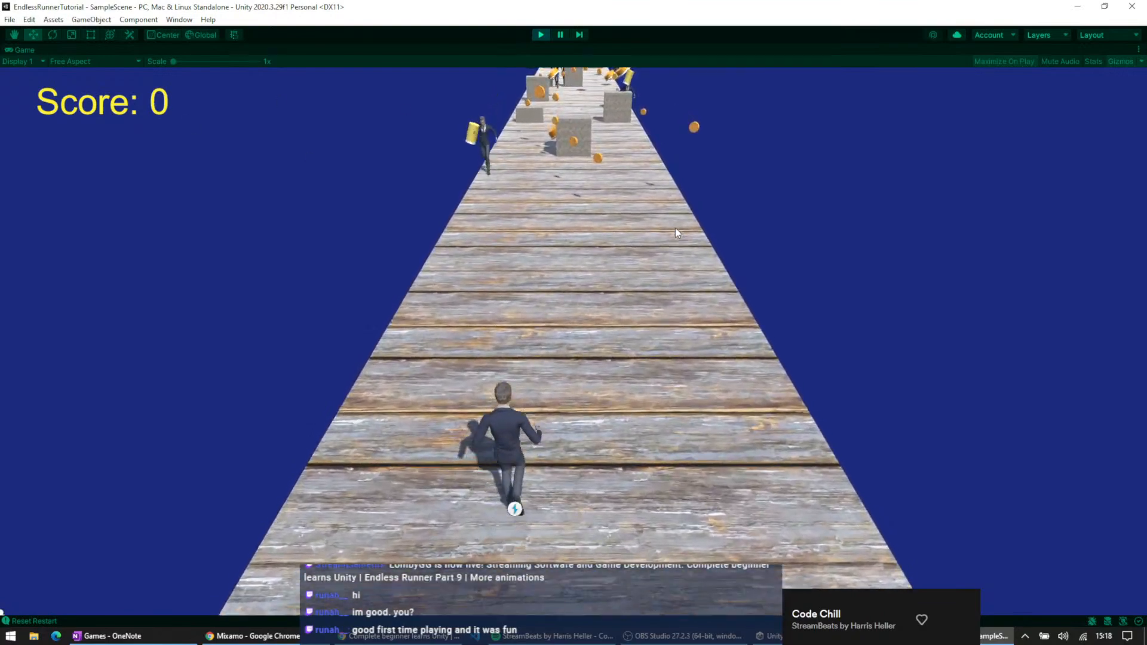
key("a")
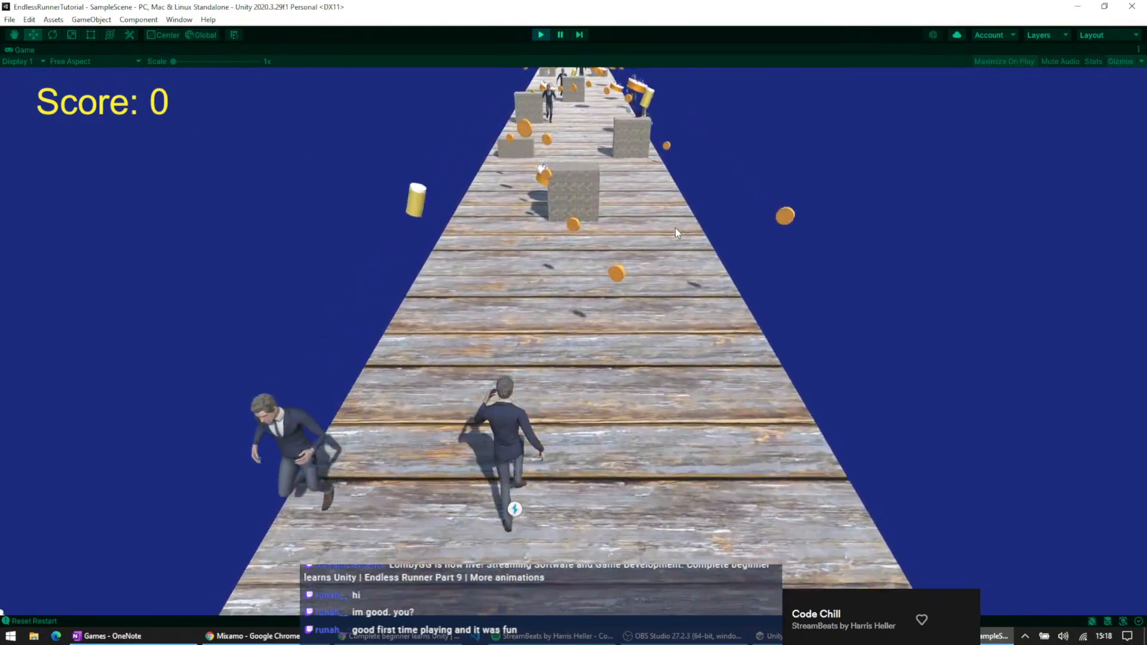
key("a")
key("d")
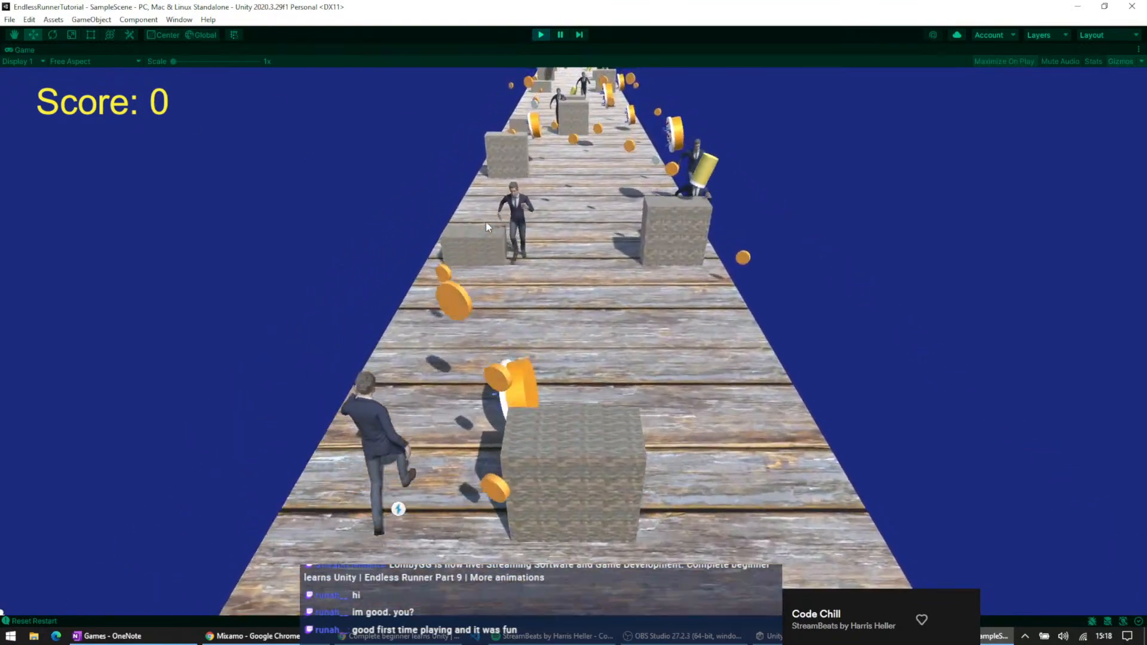
key("d")
key("d")
key("d")
key("a")
key("space")
key("d")
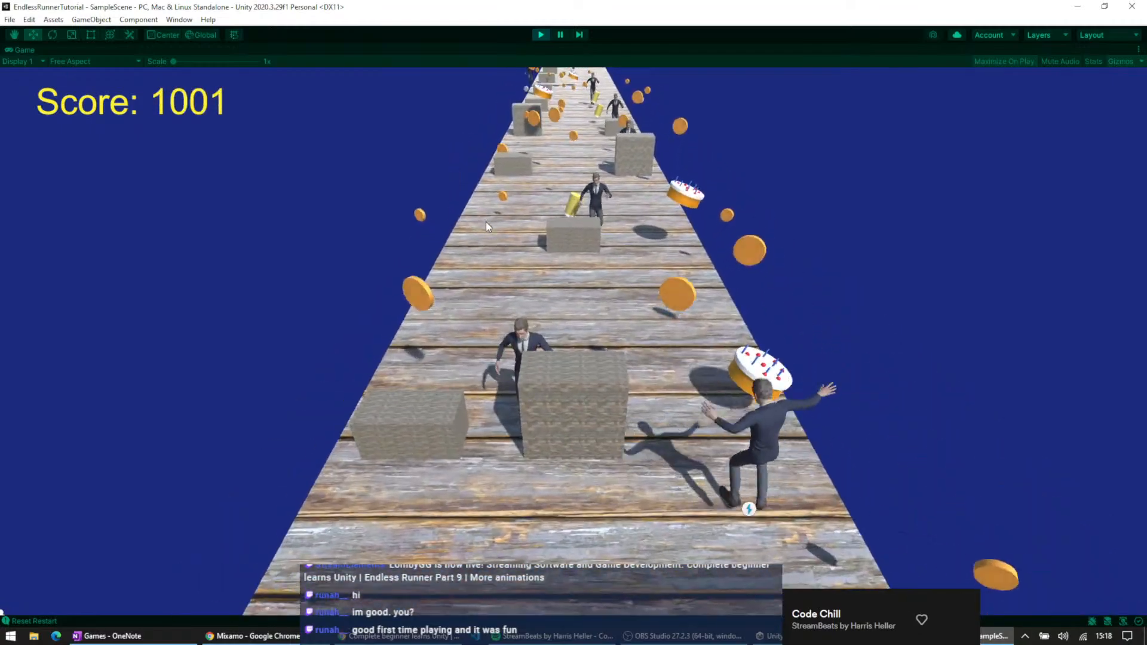
key("a")
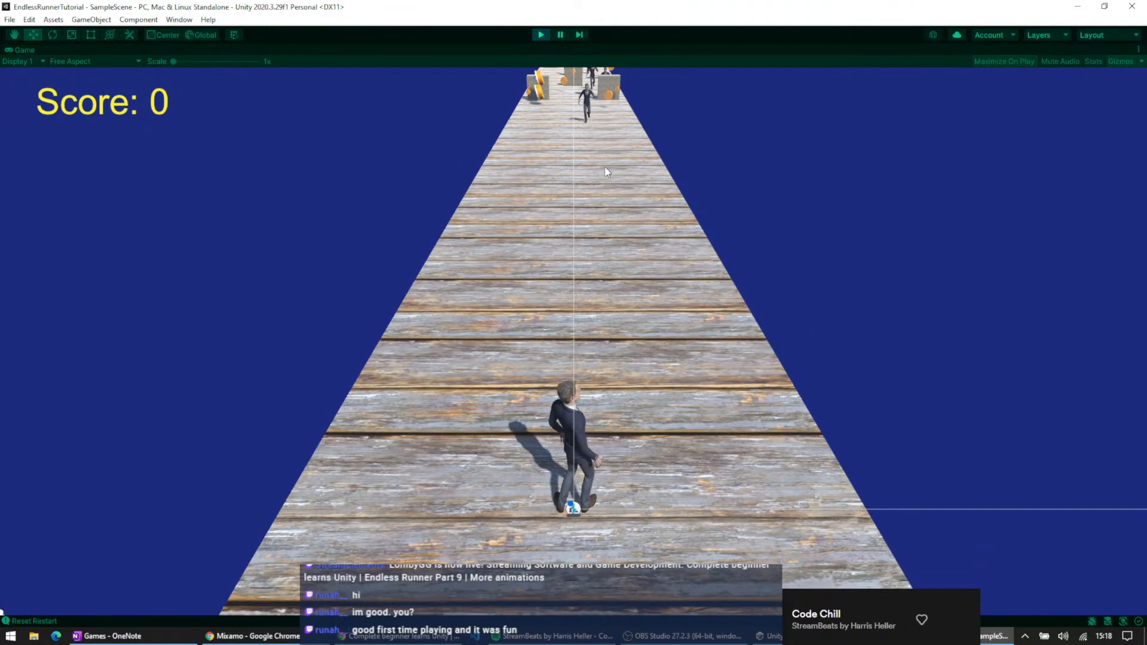
- Playtest a longer third run, dodging walls and enemies while collecting coins and cakes to check the animations and scoring
key("d")
key("d")
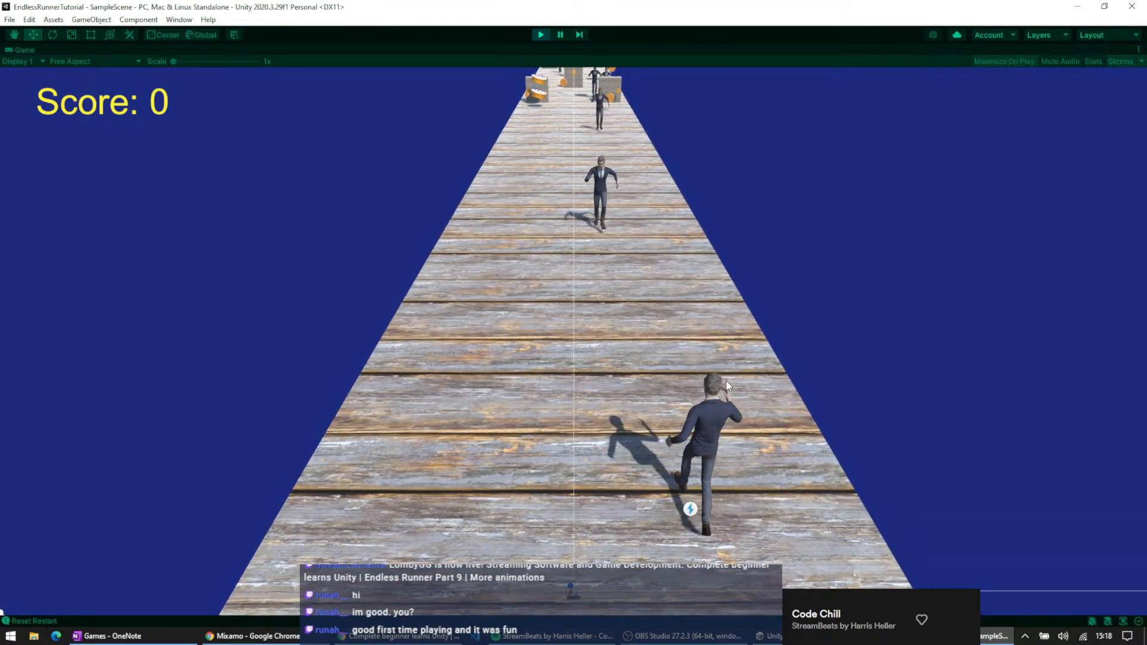
key("d")
key("a")
key("d")
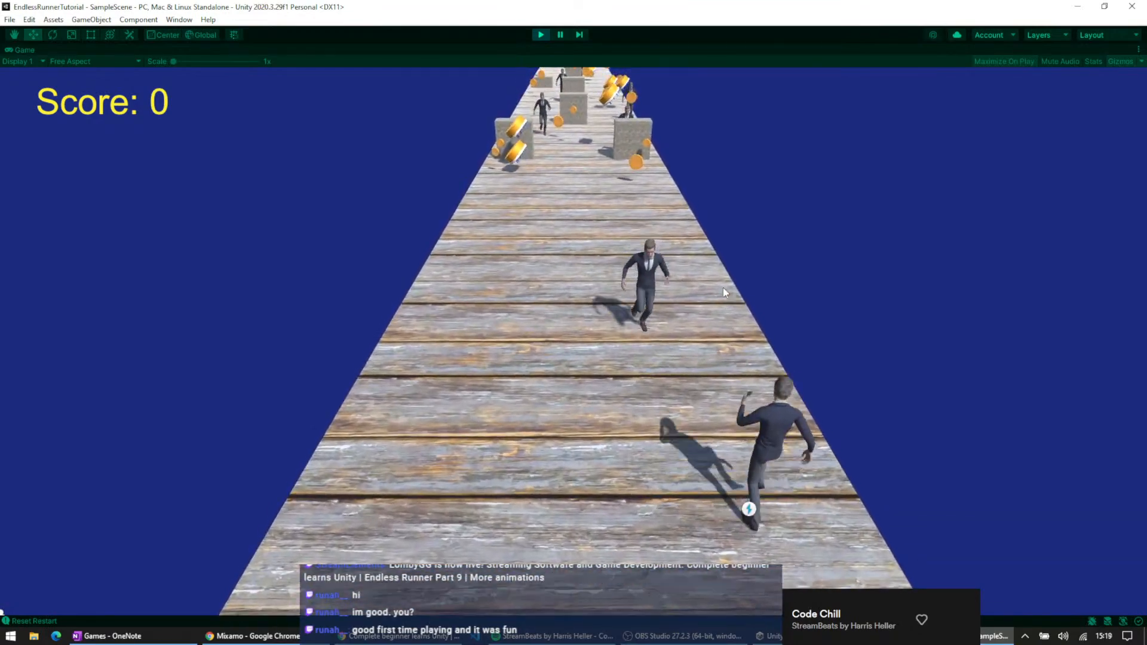
key("a")
key("d")
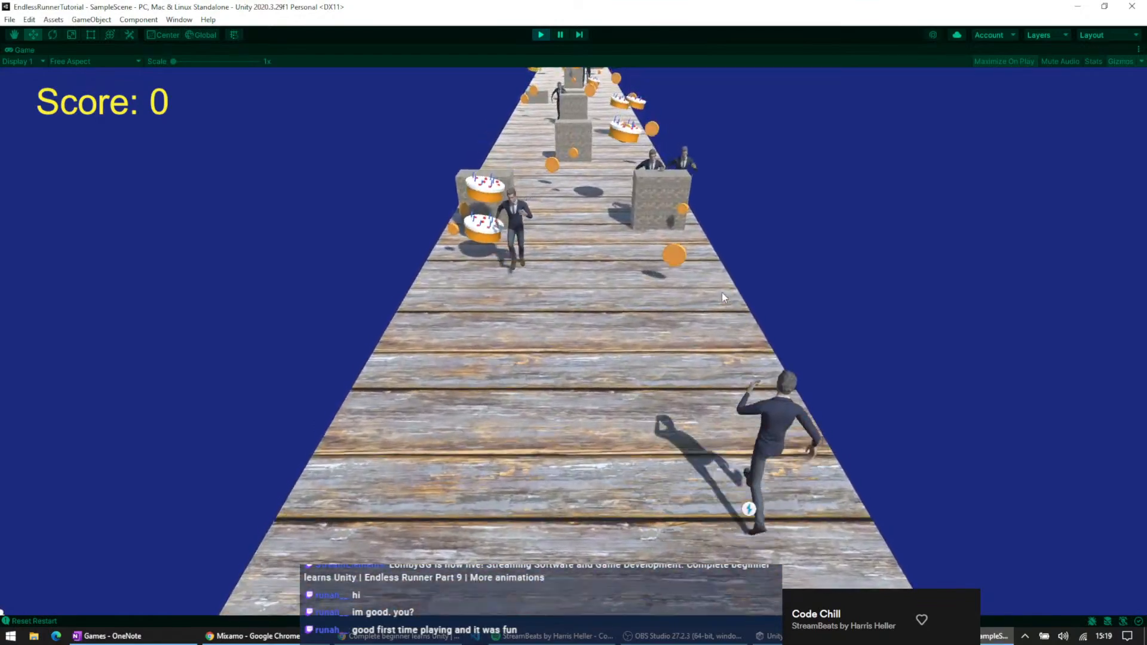
key("a")
key("a")
key("d")
key("d")
key("d")
key("a")
key("a")
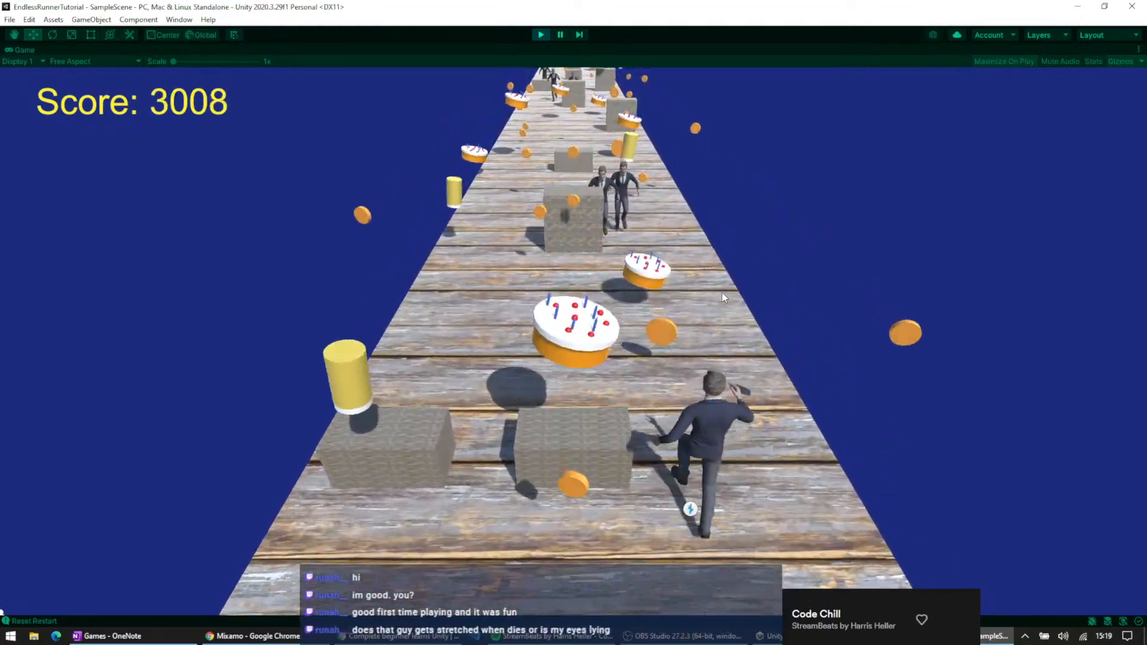
key("d")
key("a")
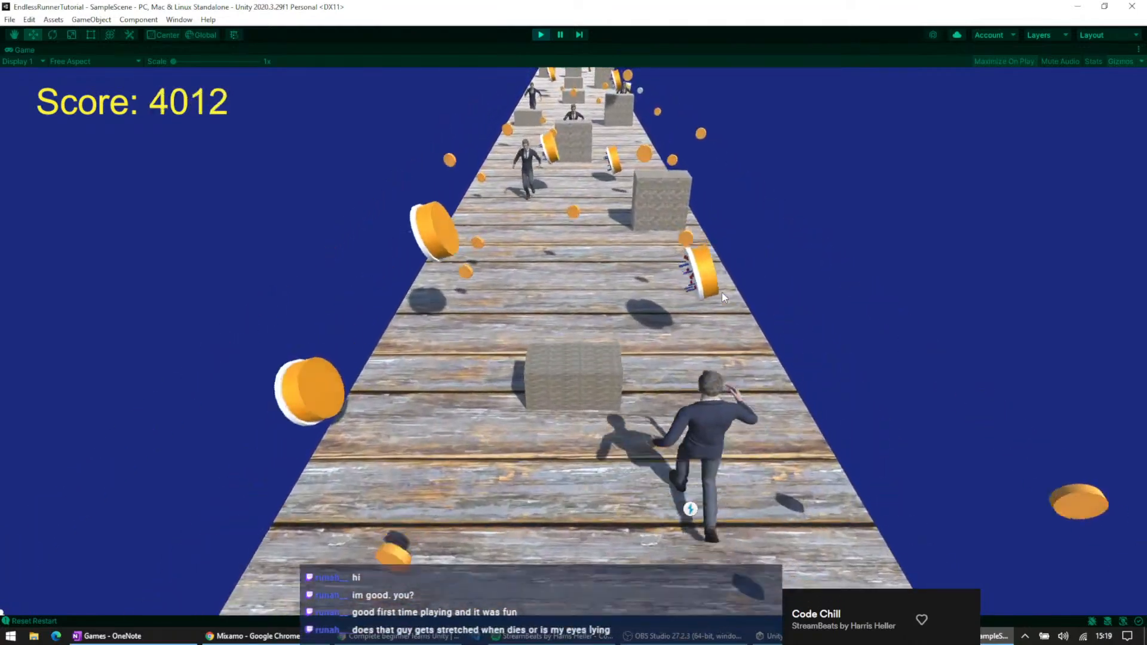
key("a")
key("d")
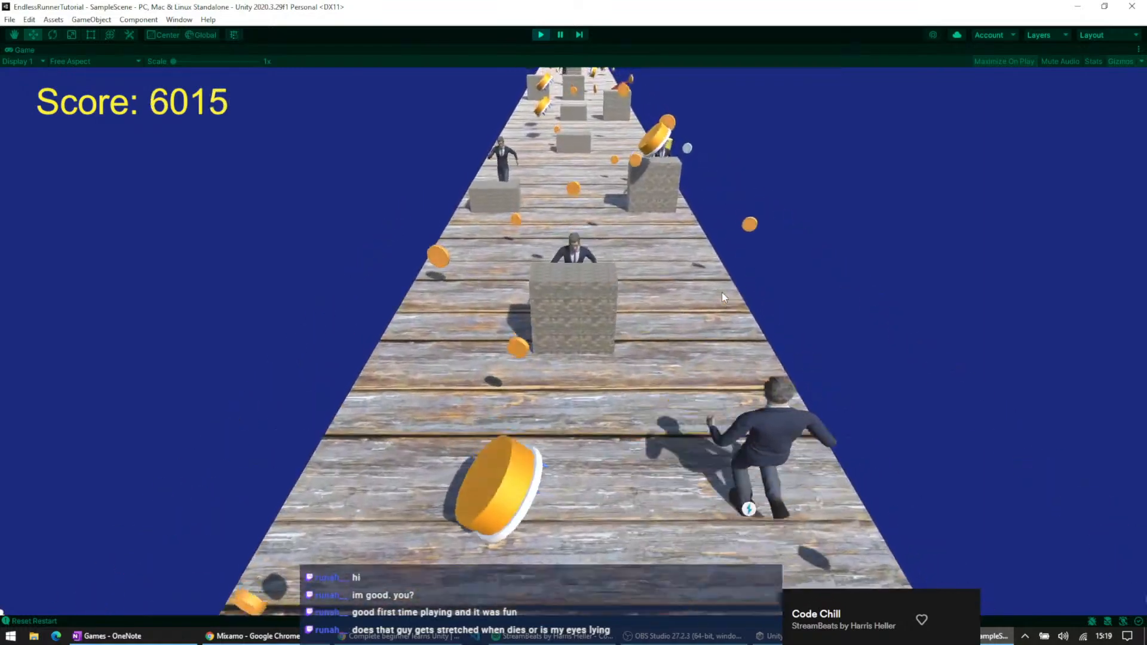
key("a")
key("d")
key("d")
key("a")
key("a")
key("space")
key("d")
key("d")
key("d")
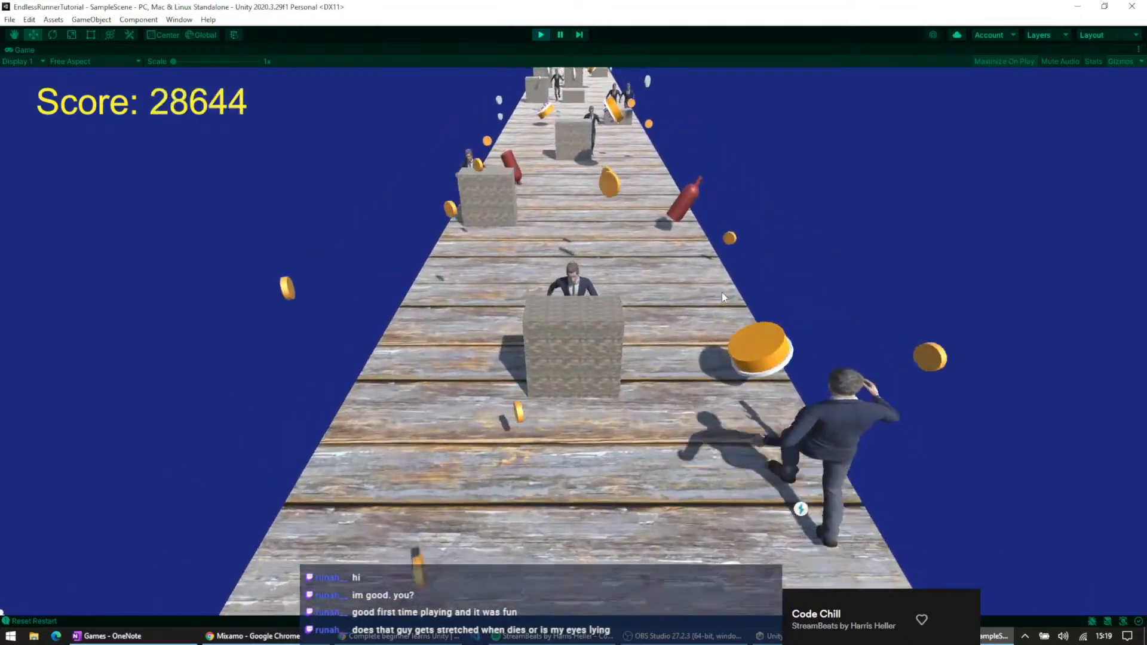
key("a")
key("d")
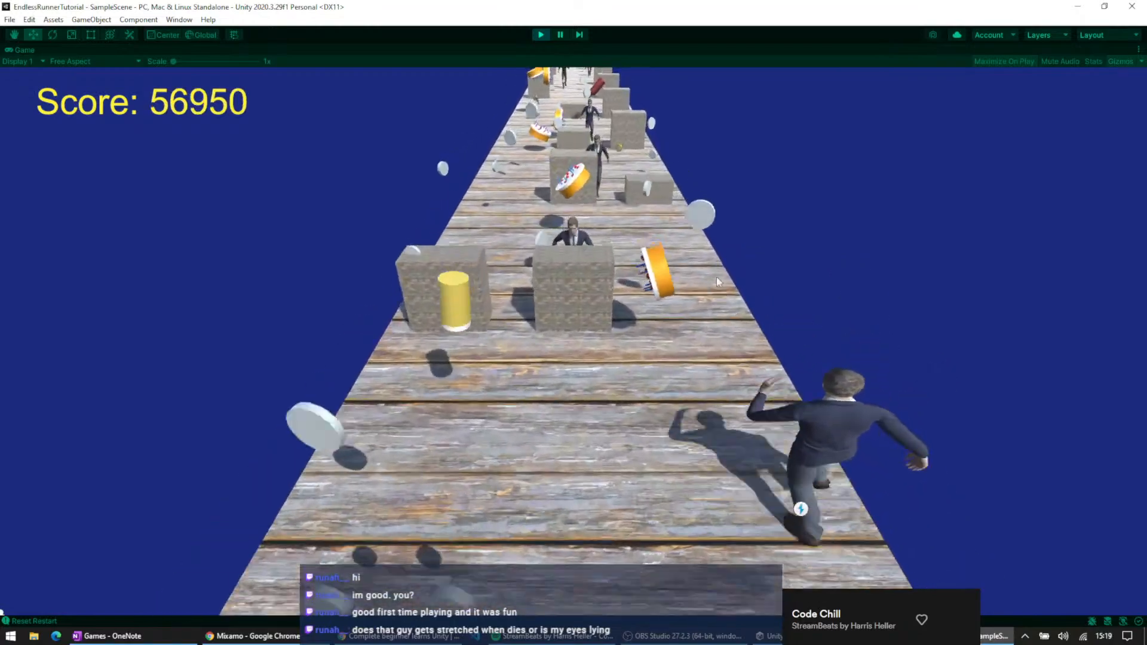
key("a")
key("a")
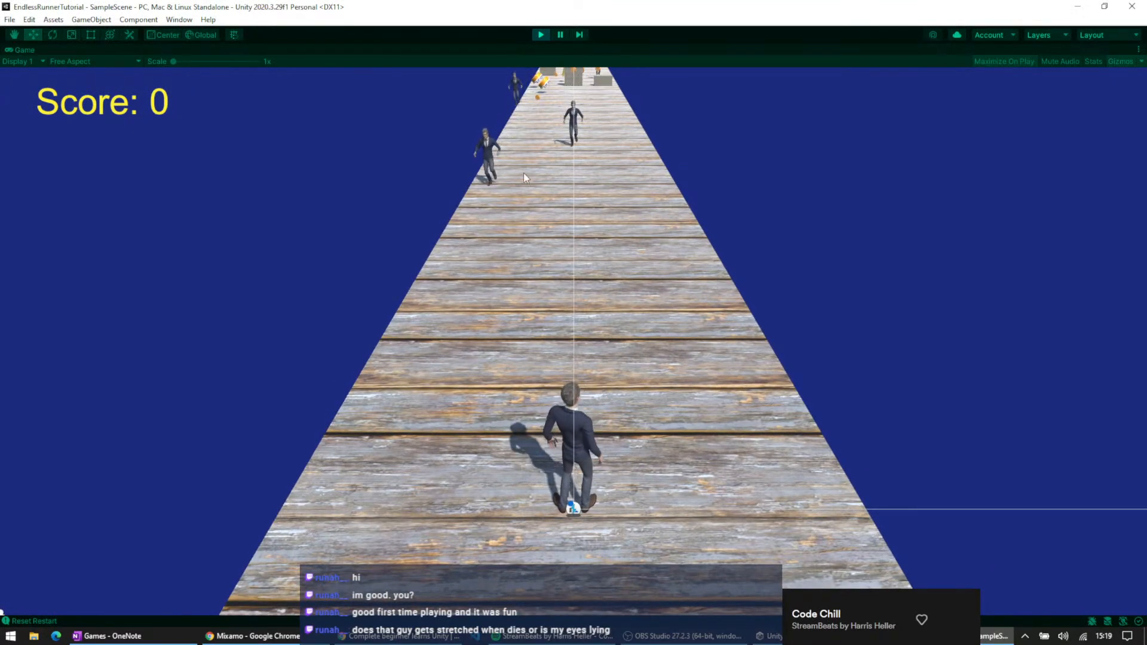
- Playtest a fourth run, dodging walls and enemies and collecting coins and cakes to check the player's animations, and exit Play mode
key("Left")
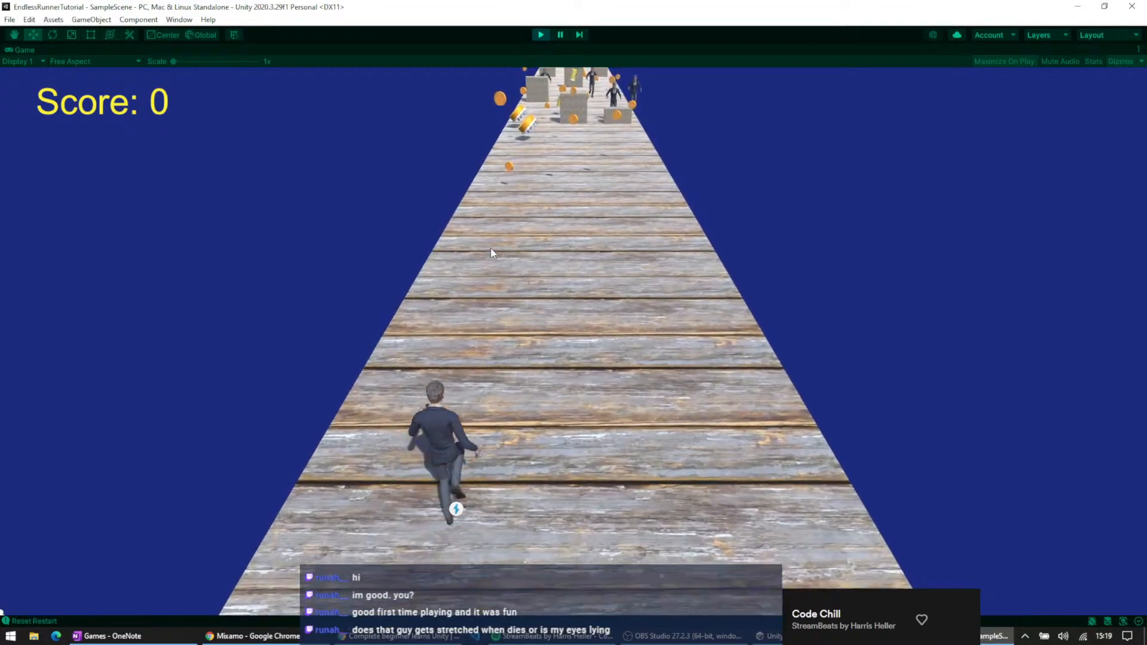
key("Left")
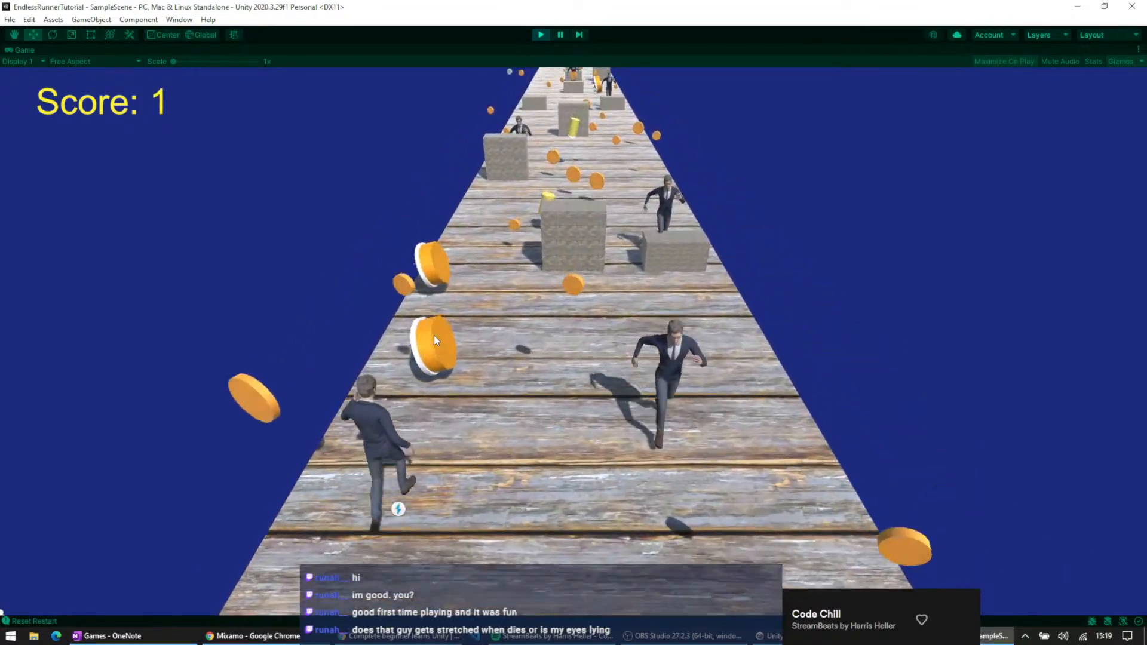
key("Right")
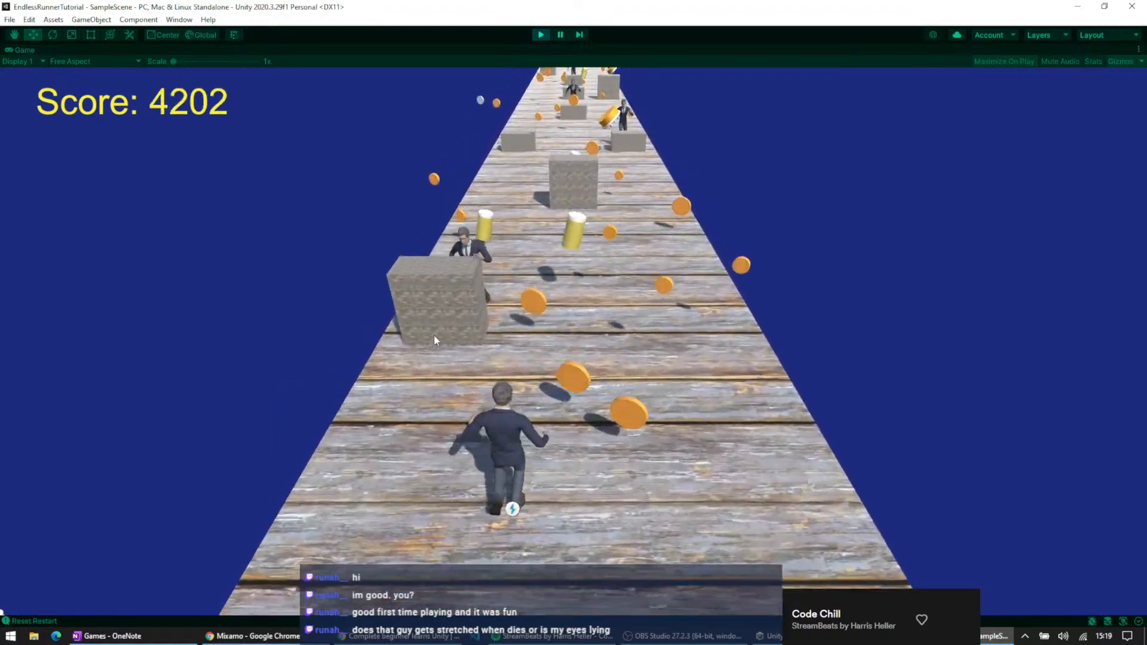
key("Right")
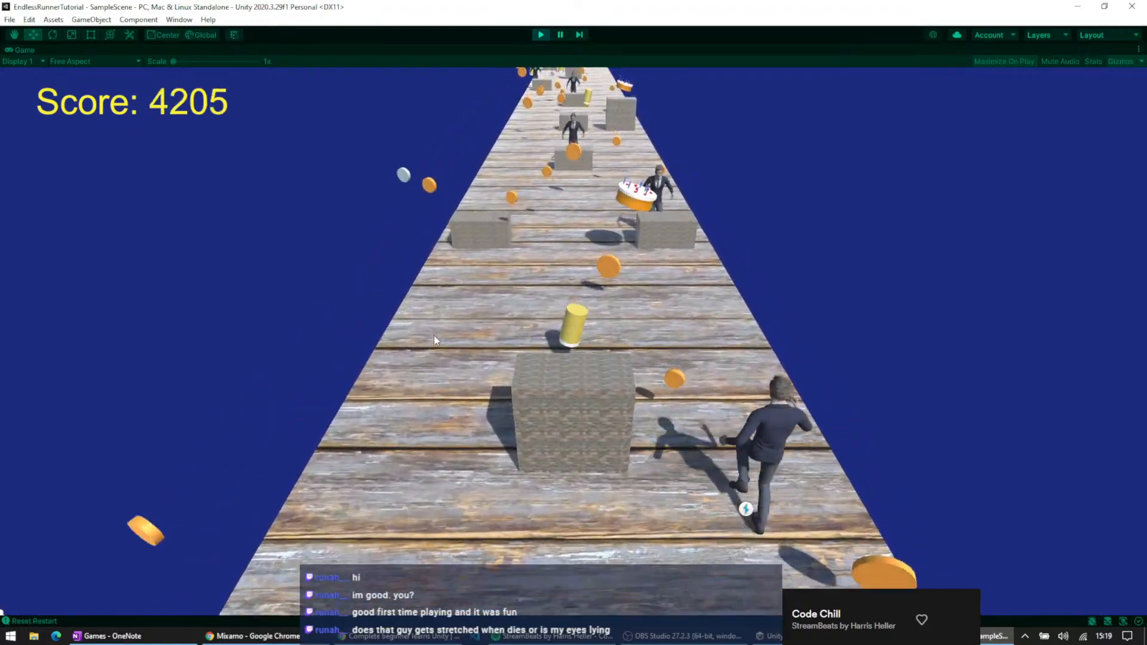
key("Left")
key("Right")
key("Right")
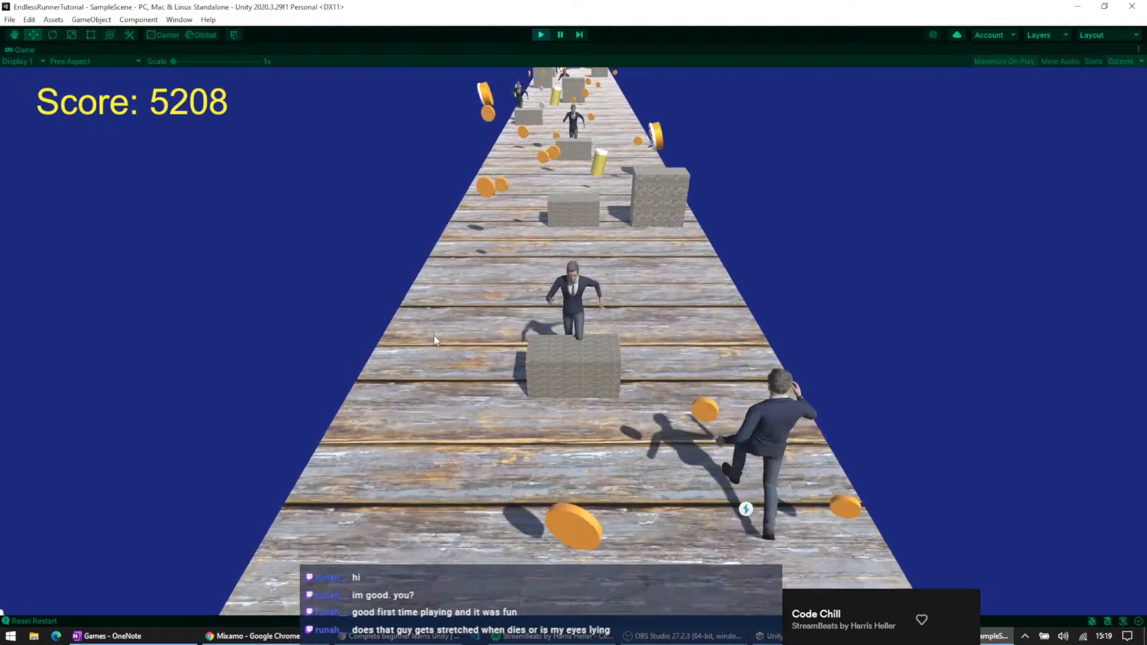
key("Left")
key("space")
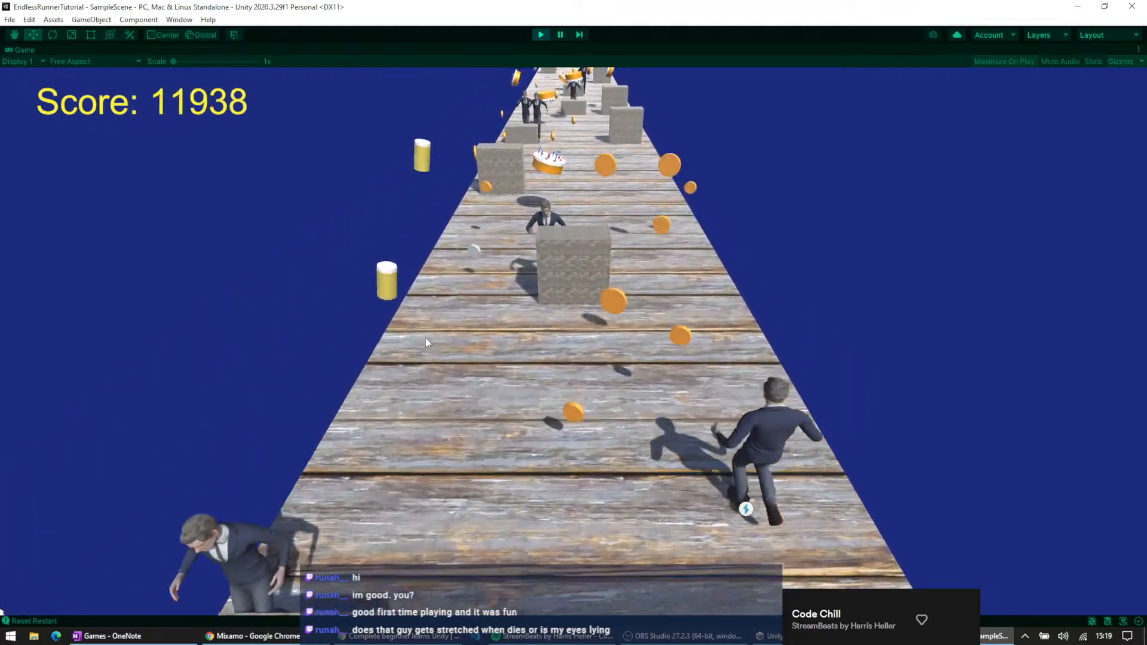
key("Left")
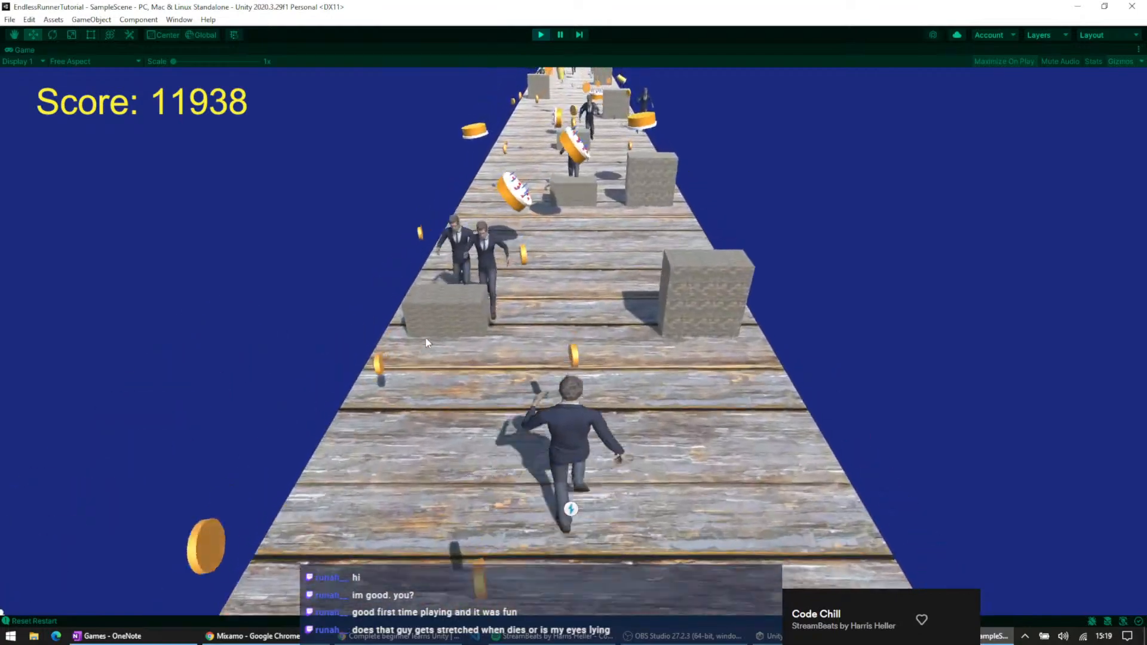
key("Left")
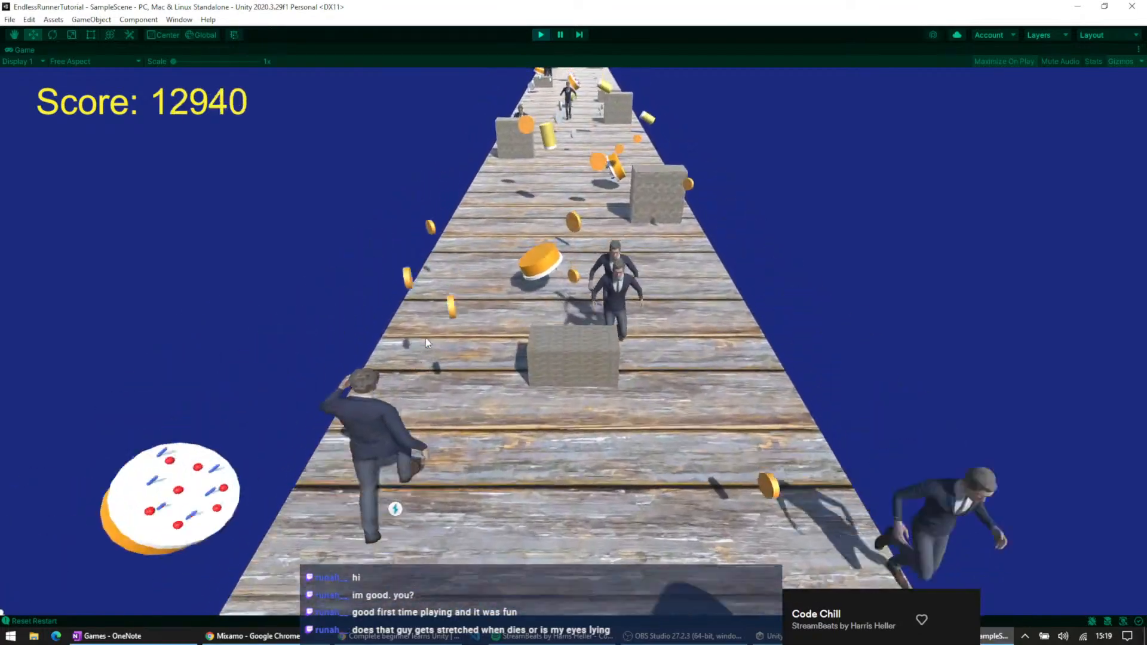
key("Right")
key("Right")
key("Left")
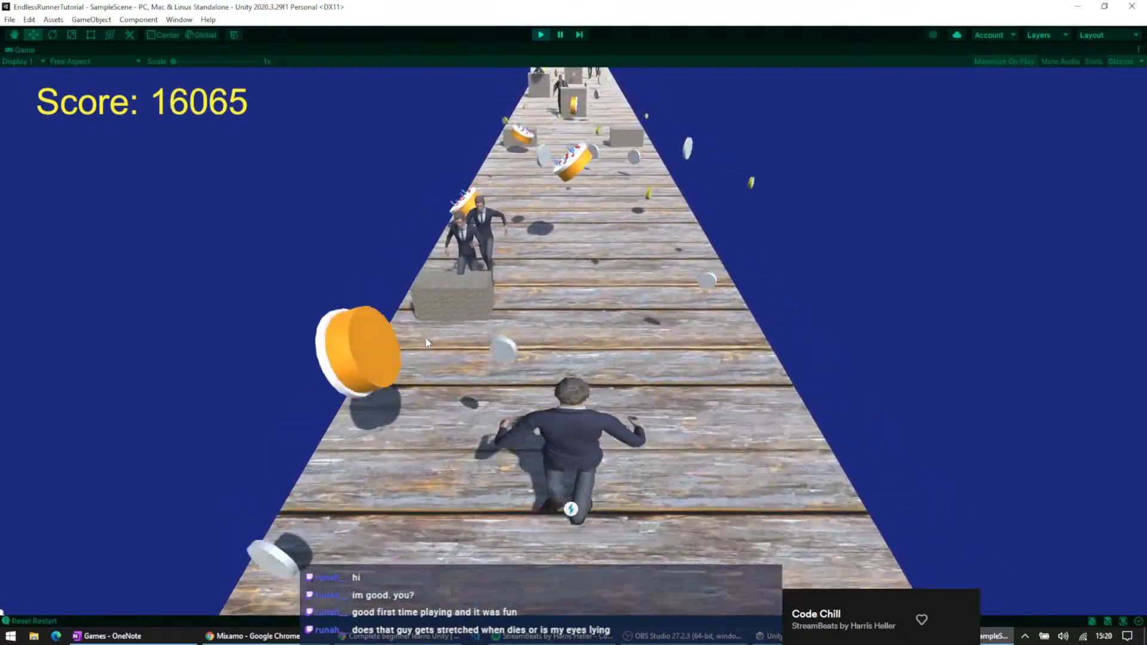
key("Right")
key("Left")
key("Right")
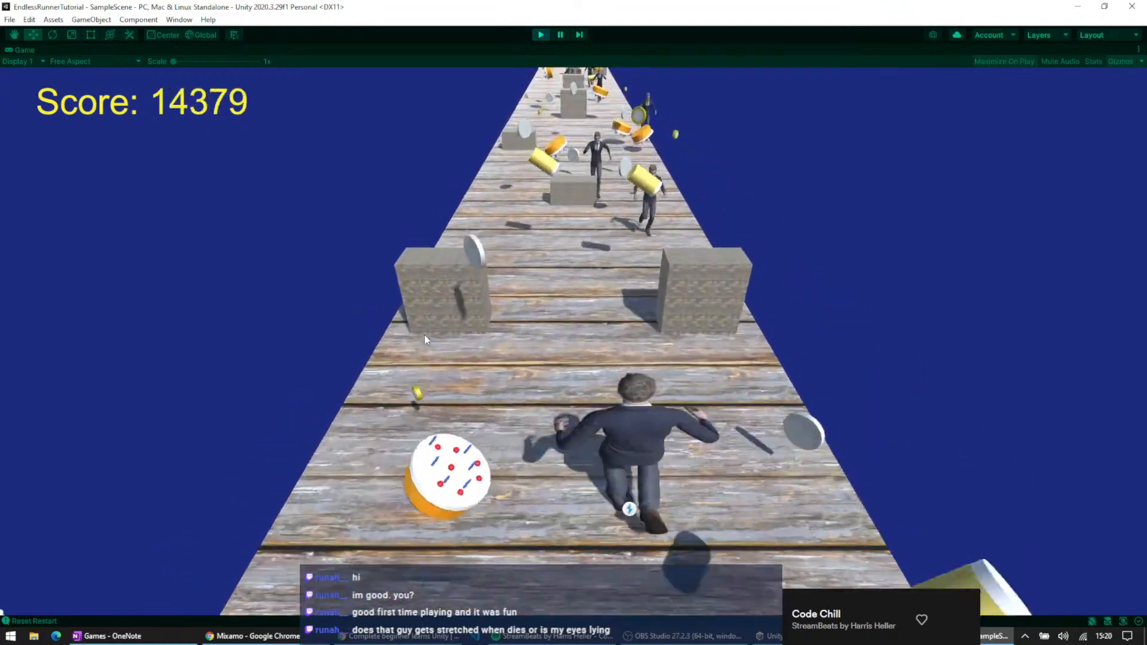
key("Right")
key("Right")
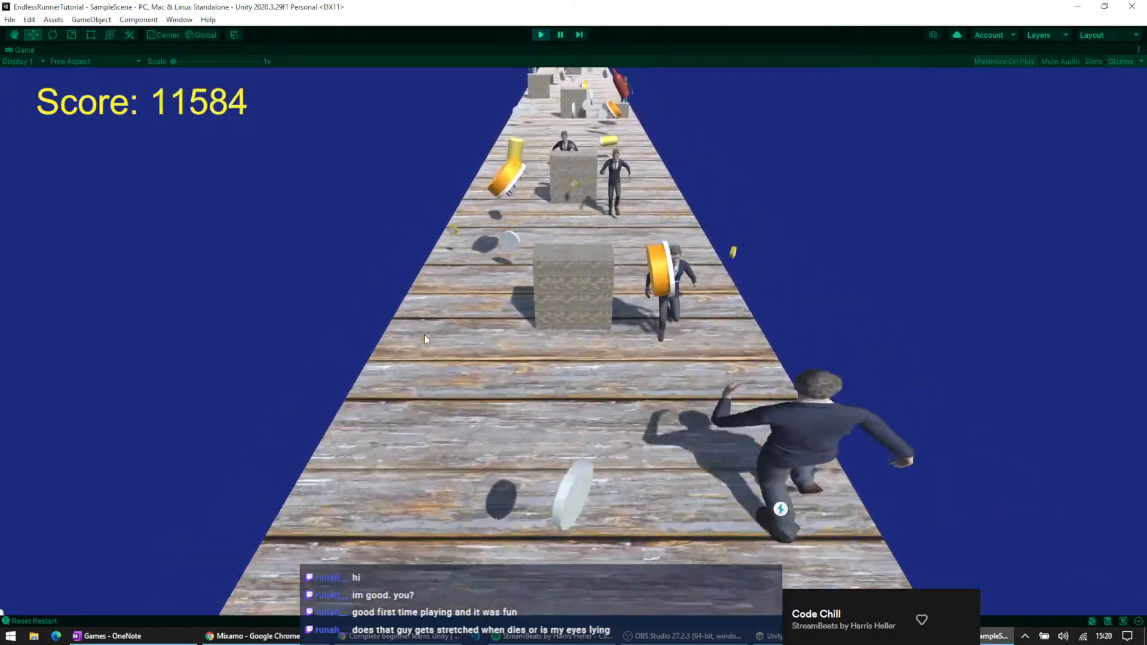
key("Left")
key("Right")
key("Left")
key("Left")
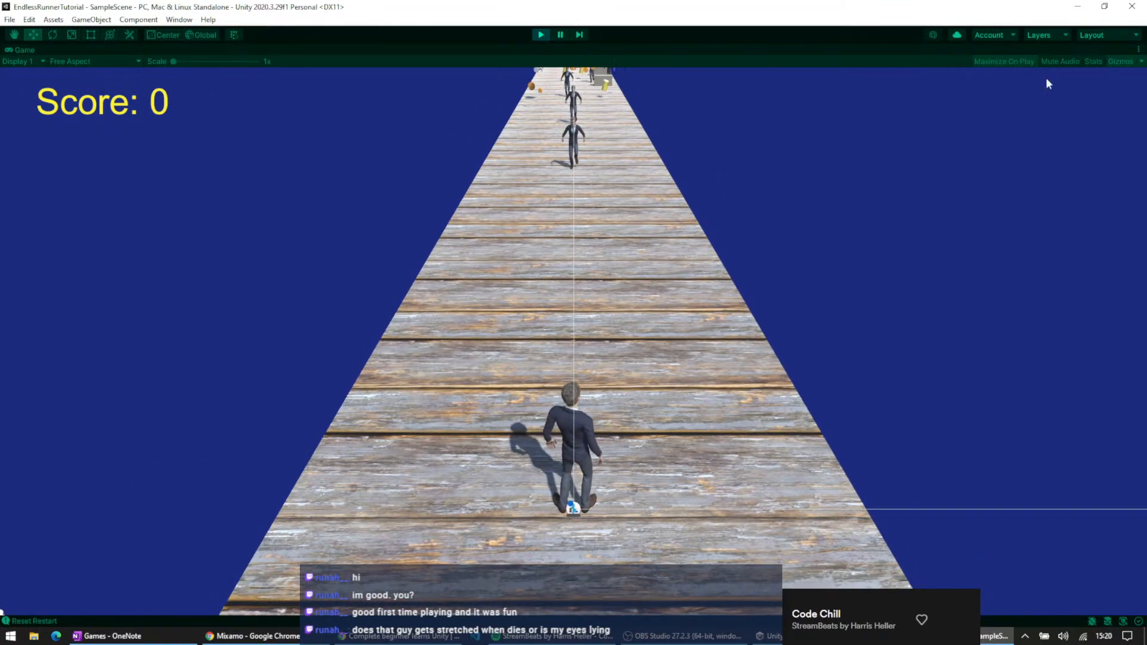
left_click(539, 34)
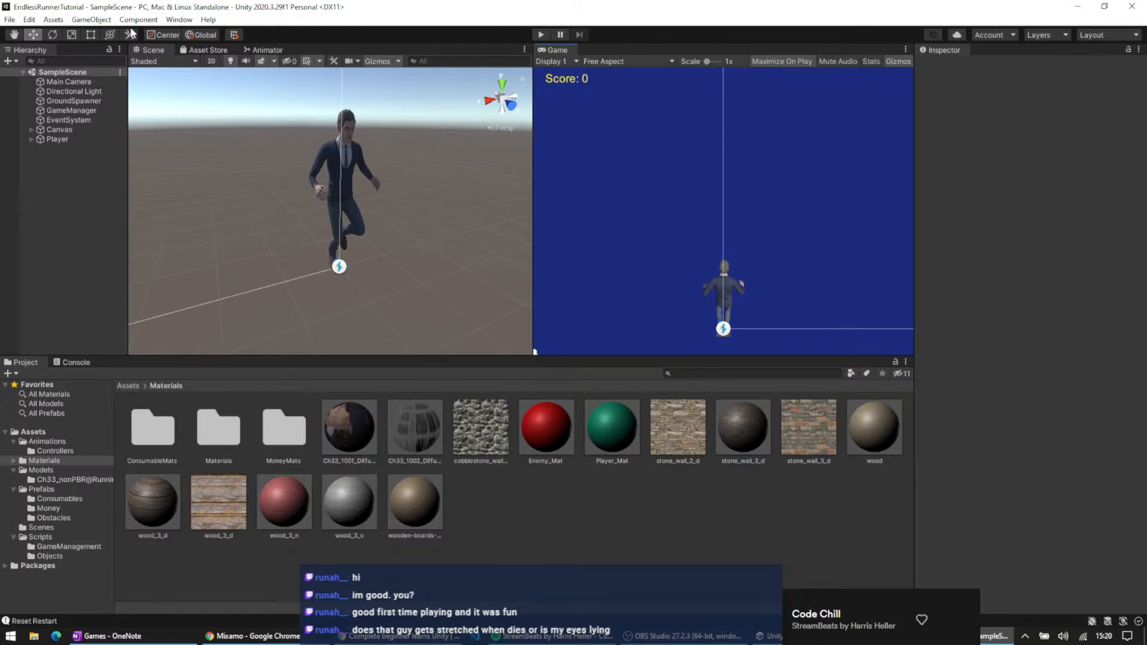
- Inspect the Main Camera's settings and browse the project's Models and Animations folders
left_click(69, 83)
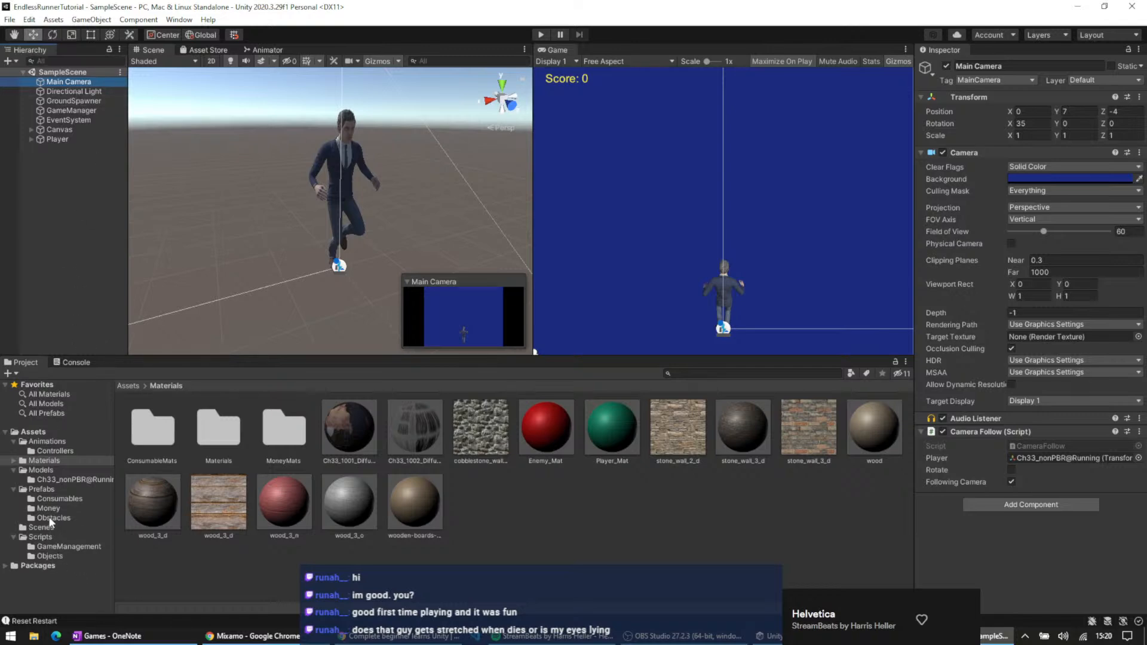
left_click(48, 472)
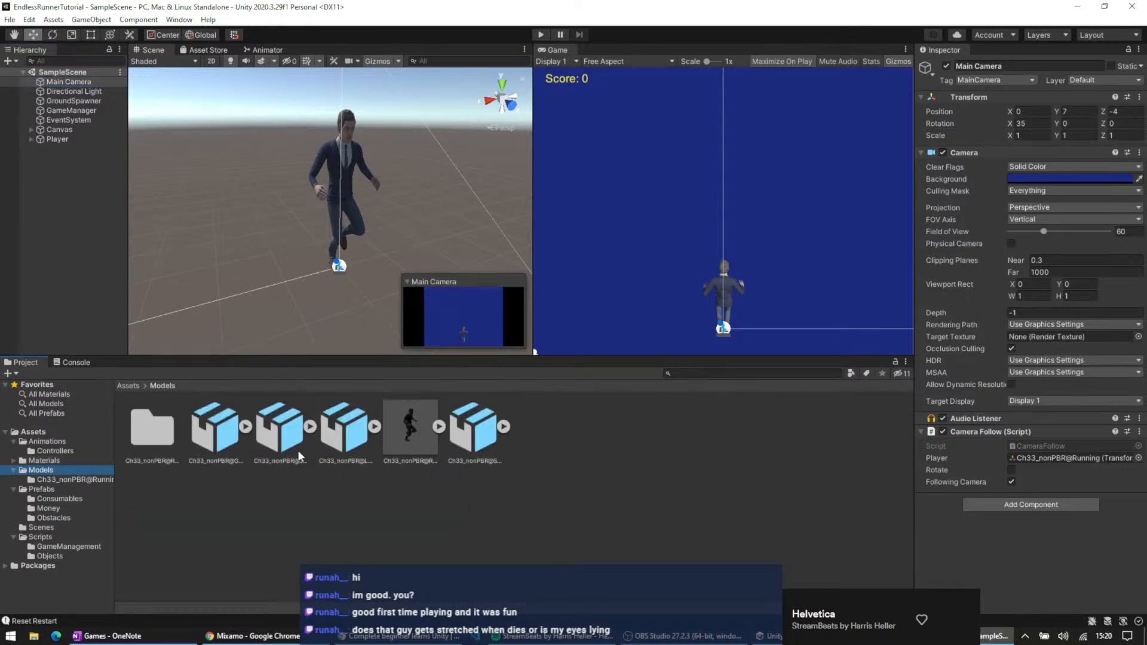
left_click(47, 442)
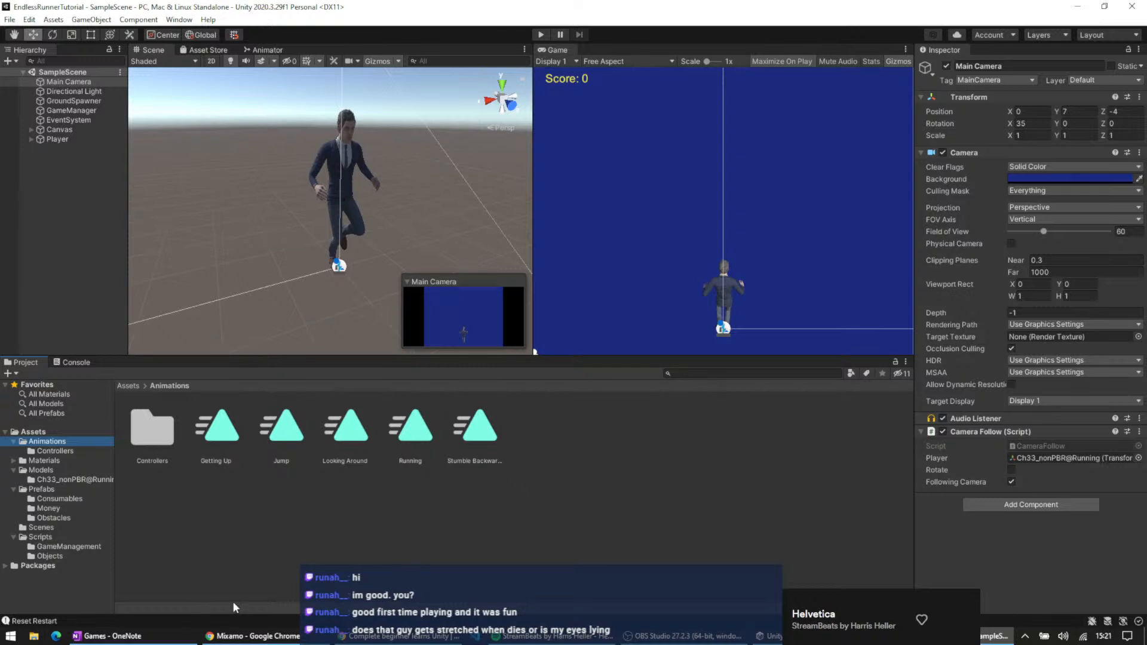
- Switch to Mixamo in Chrome and browse the character library with the "Get Up" search filter removed
left_click(319, 637)
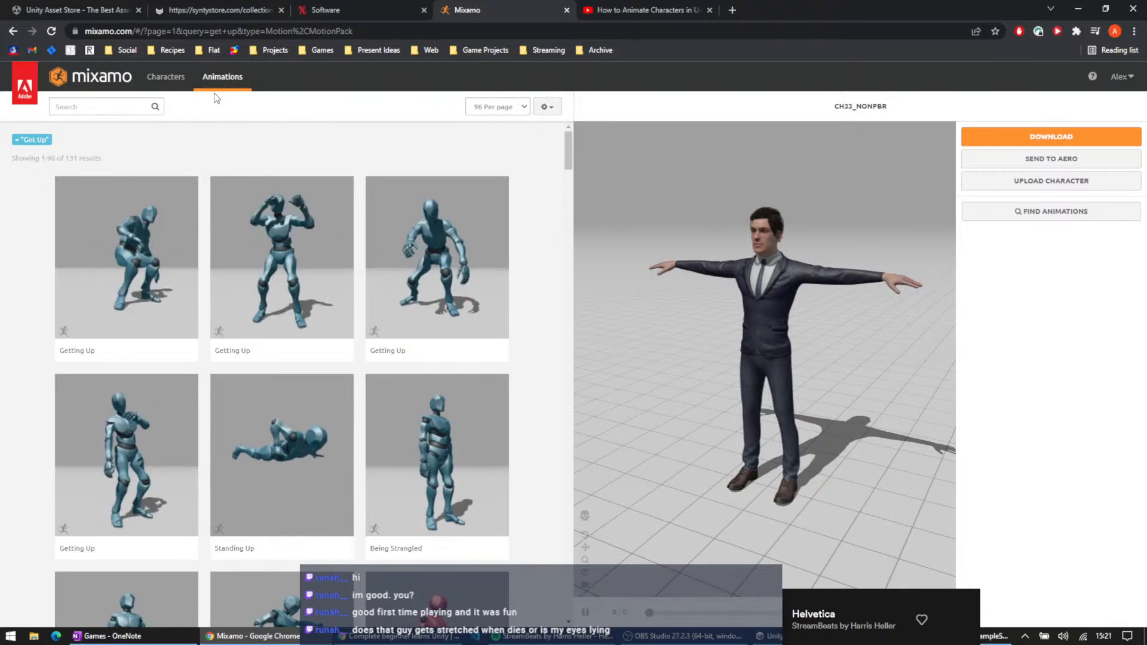
left_click(167, 85)
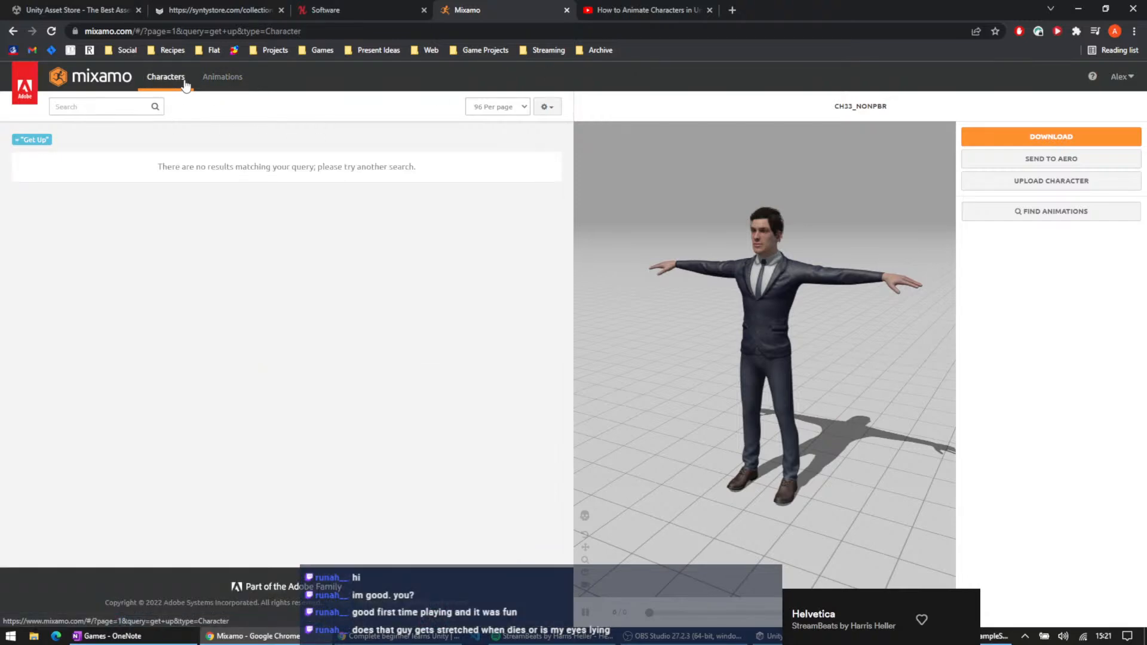
left_click(18, 141)
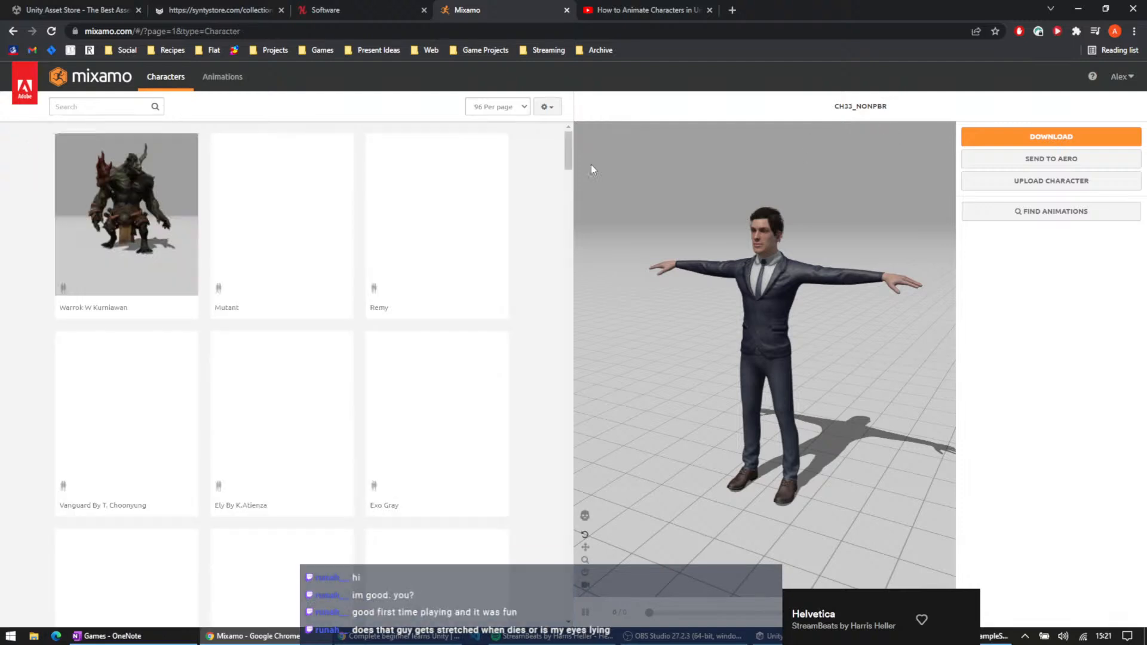
- Open Mixamo's character upload dialog and follow its model preparation help to the United Kingdom version of the FAQ
left_click(1046, 182)
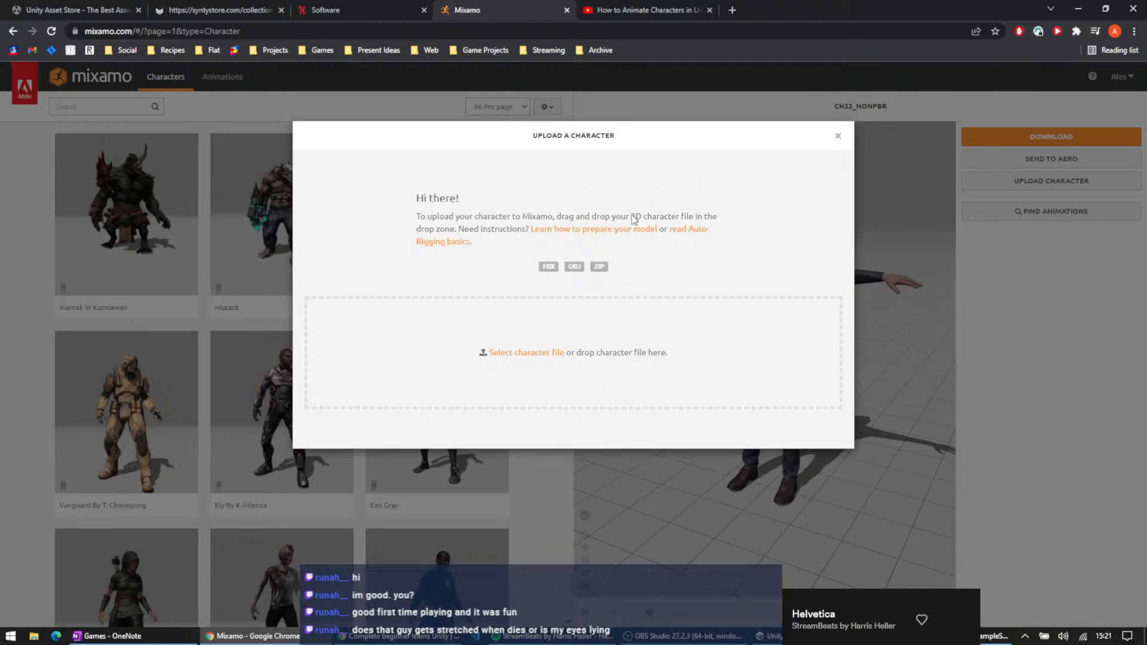
left_click(585, 230)
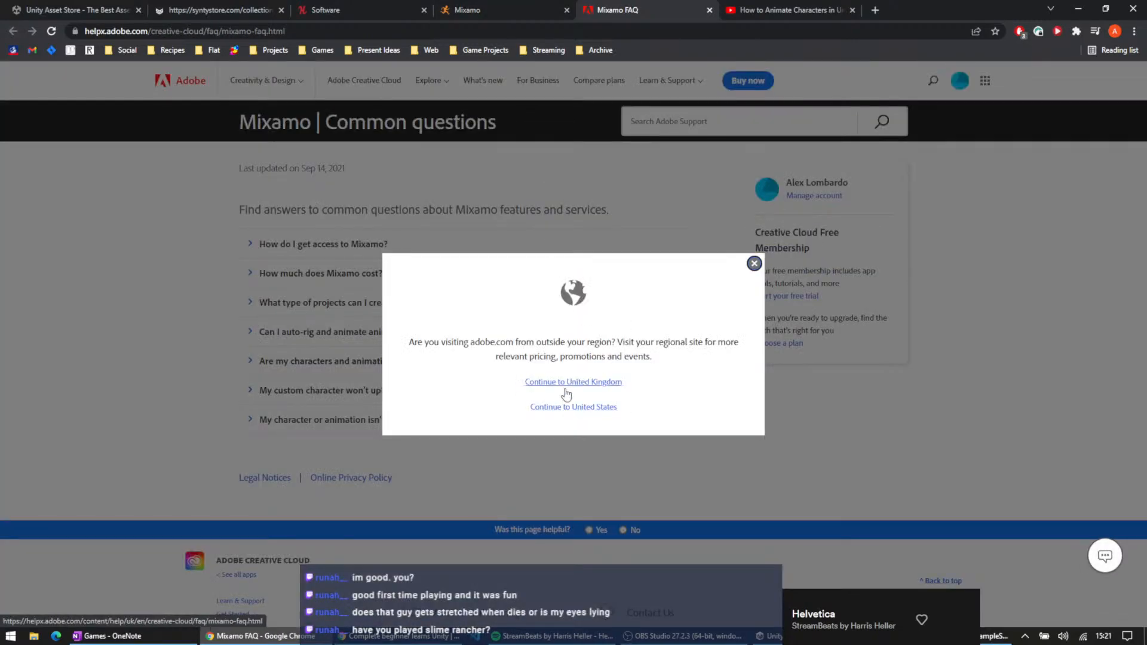
left_click(566, 383)
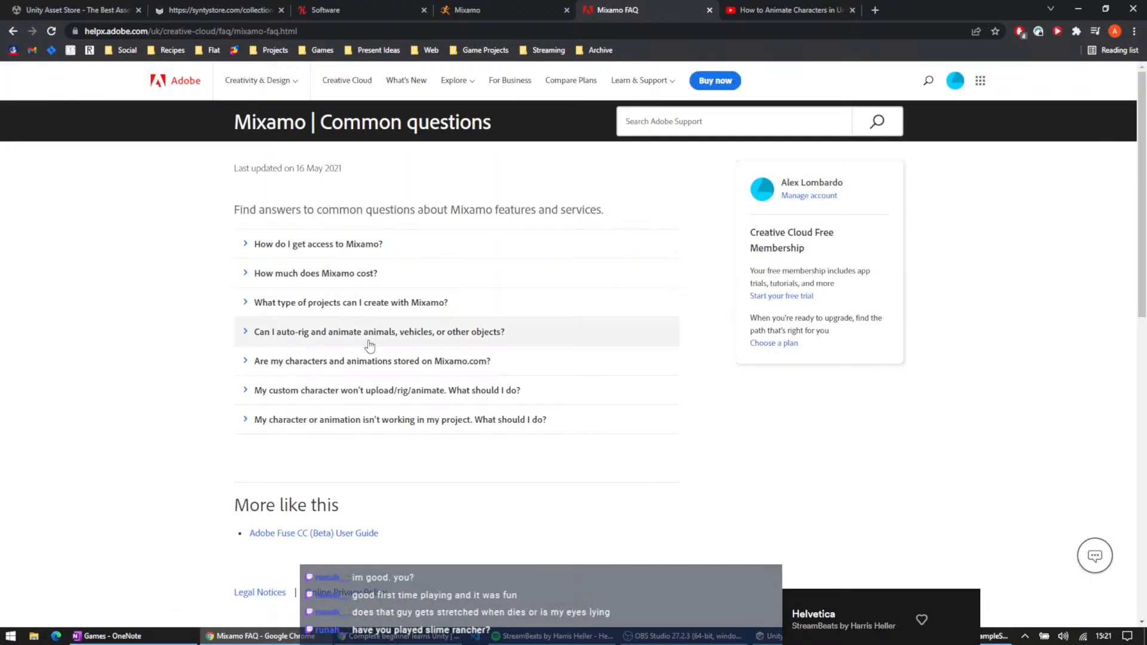
- Read the Mixamo FAQ answers on character storage, custom characters that won't upload or rig, and animations not working in a project
left_click(408, 365)
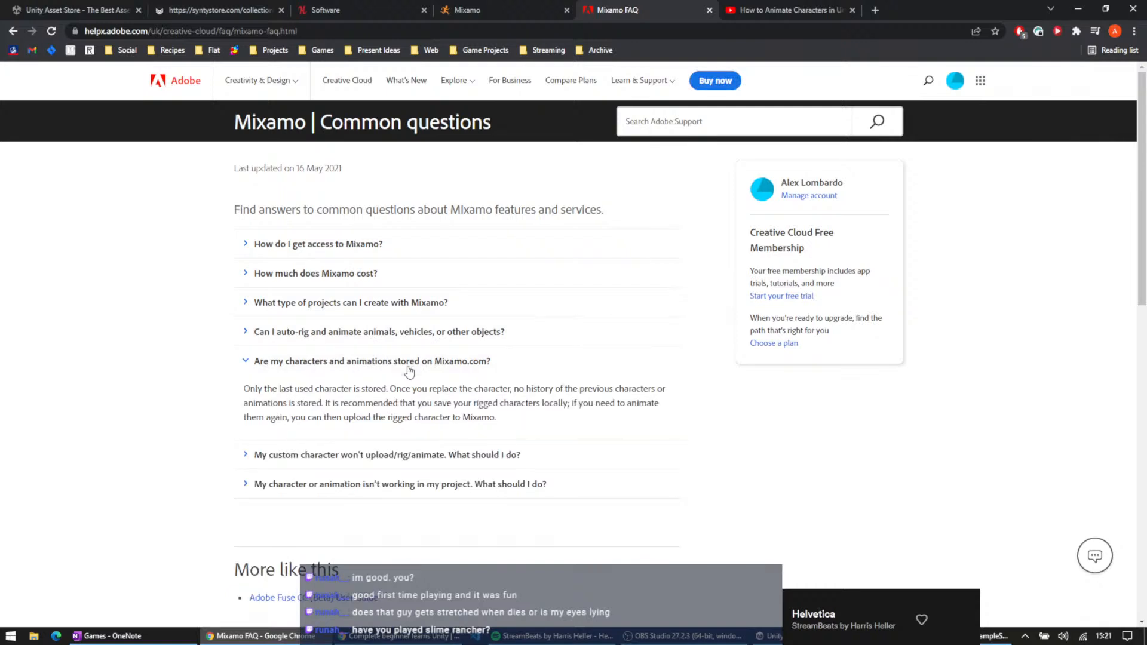
left_click(409, 371)
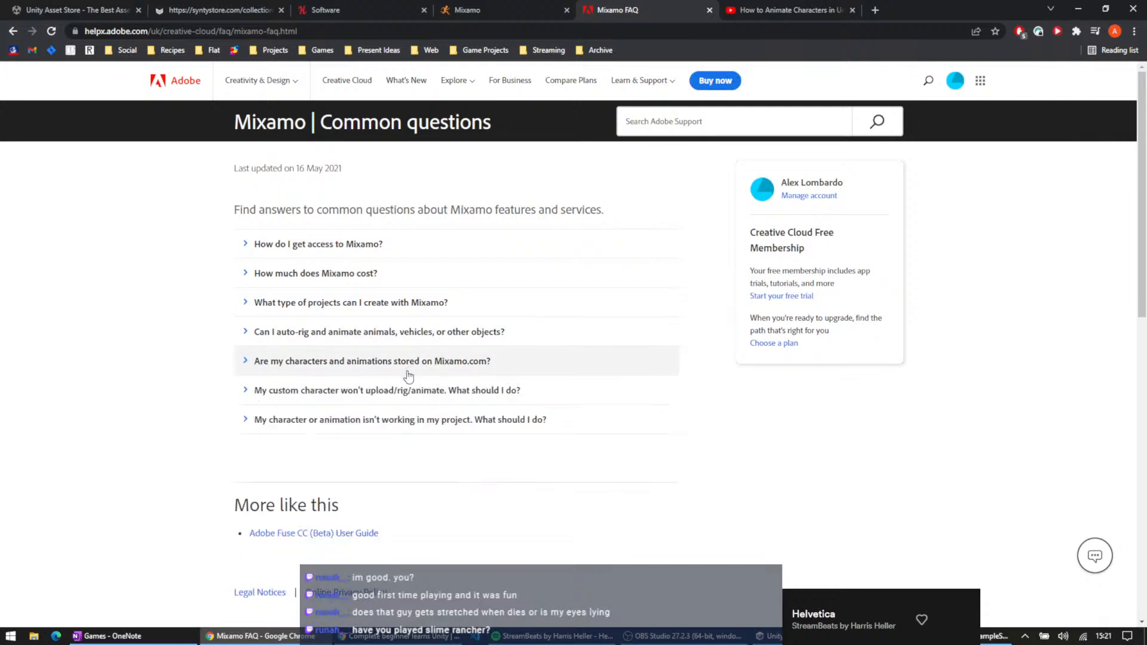
left_click(411, 431)
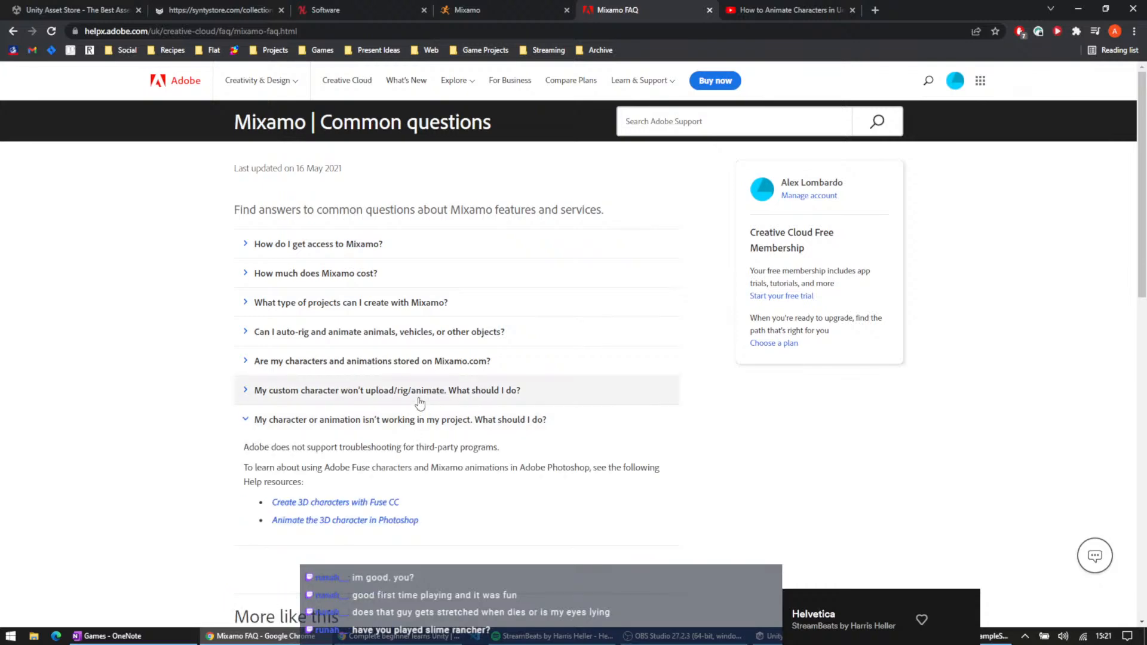
left_click(420, 397)
scroll(424, 388, "down", 4)
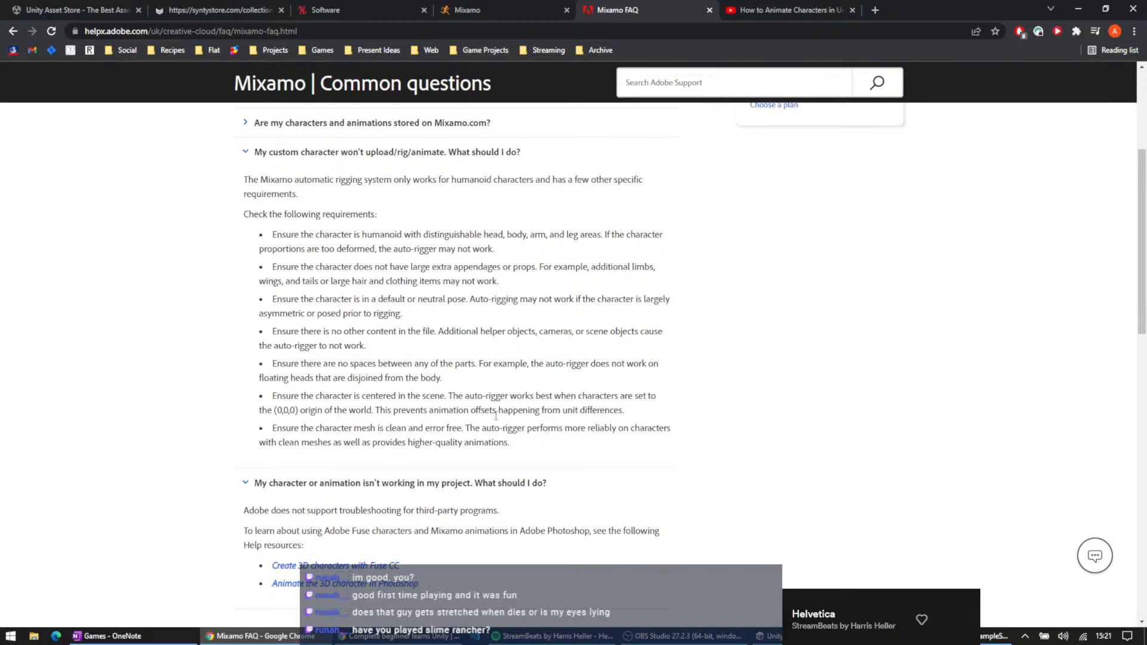
scroll(418, 232, "up", 1)
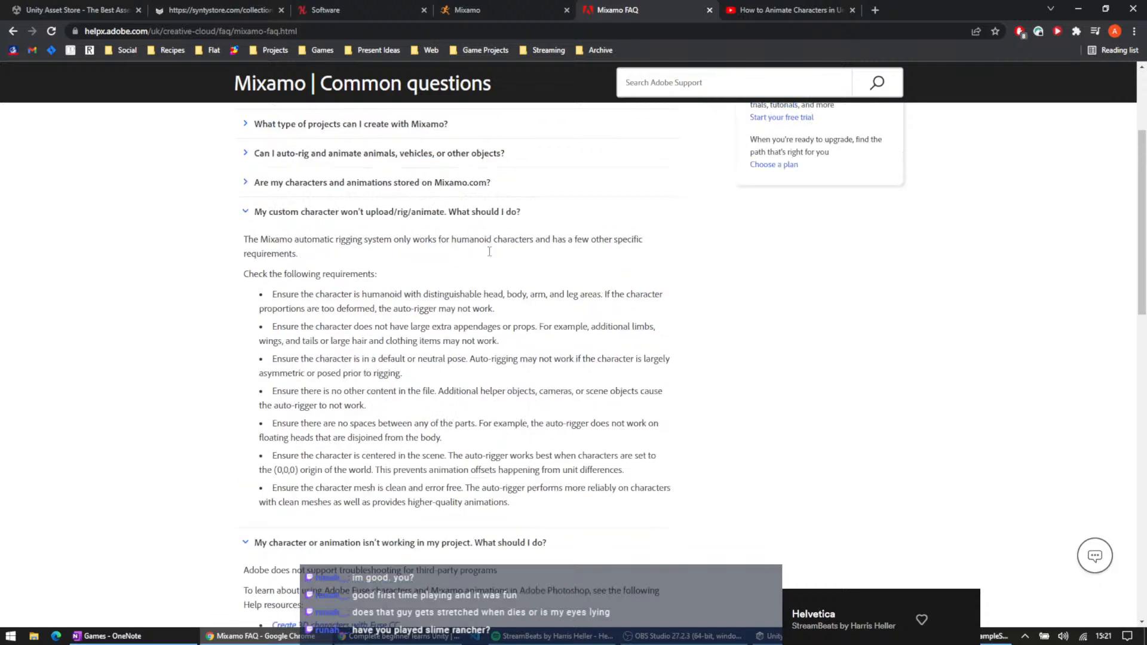
left_click(471, 212)
left_click(432, 248)
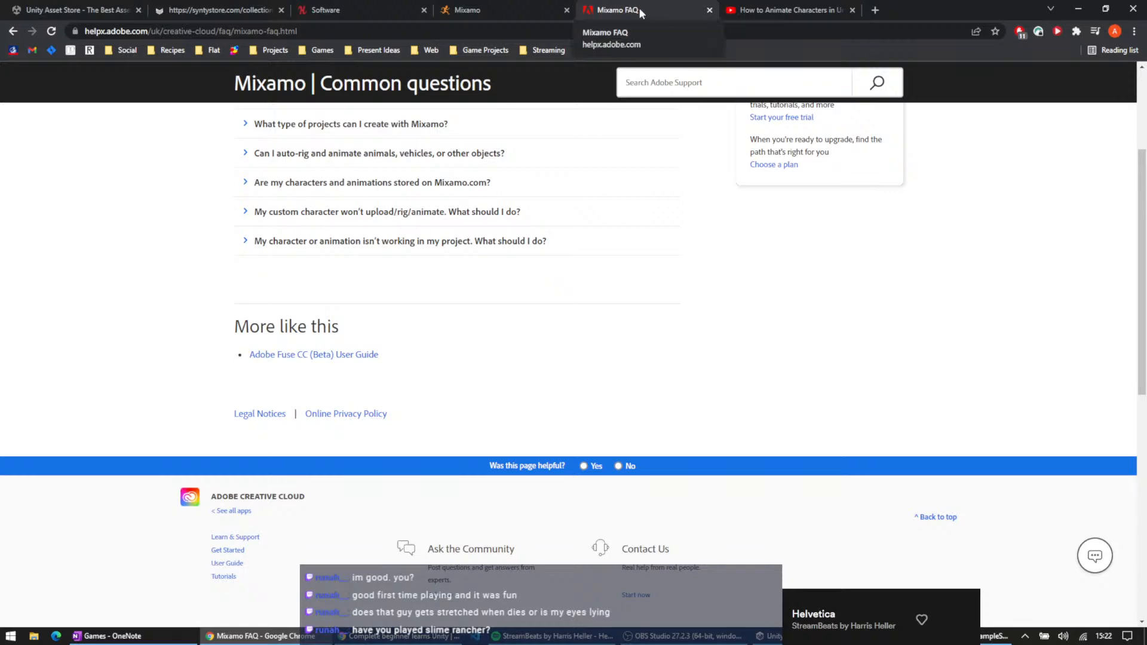
- Skip the YouTube tutorial "Animation Transitions With Booleans" to about 0:31 and read its full description
left_click(799, 17)
scroll(733, 254, "up", 2)
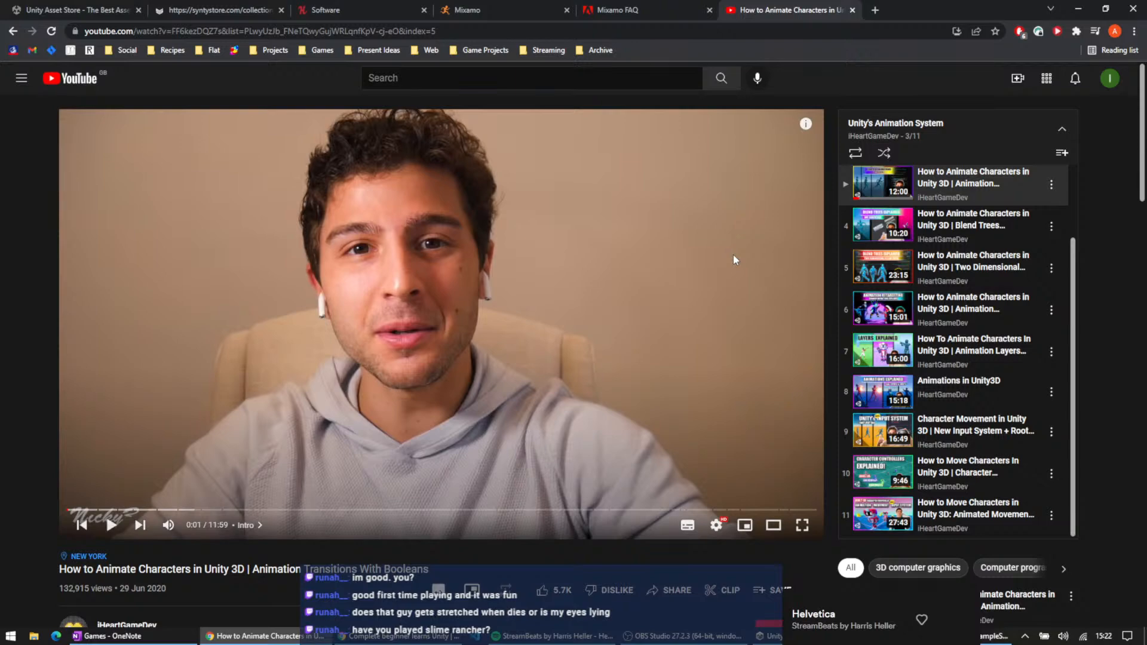
left_click(100, 509)
scroll(220, 481, "down", 3)
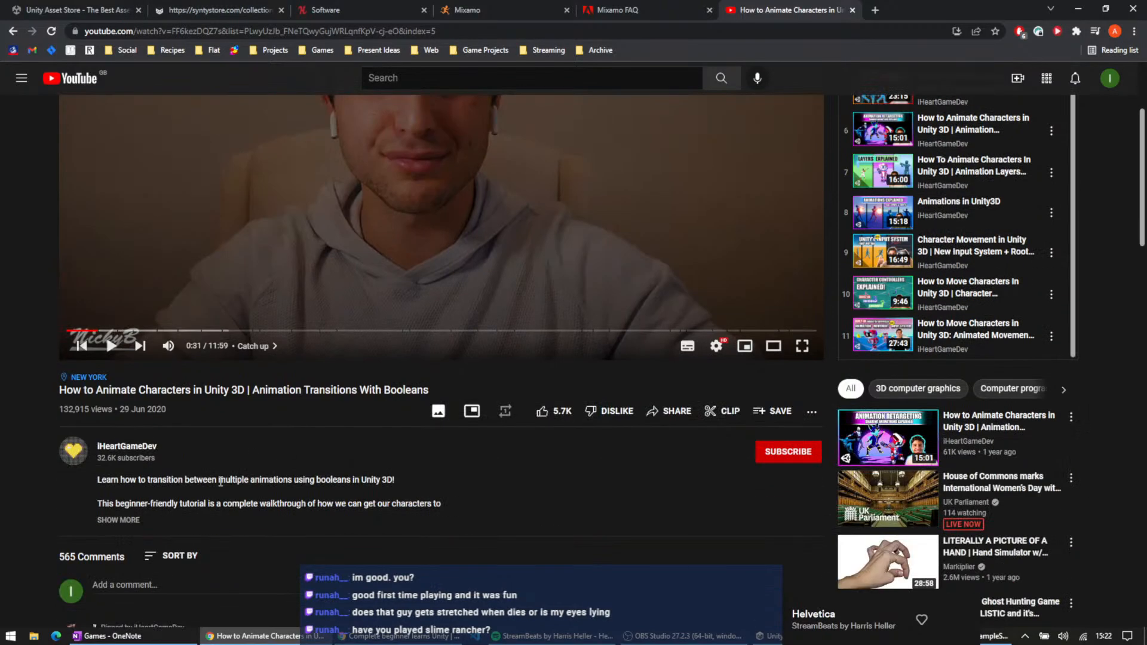
left_click(127, 521)
scroll(304, 497, "down", 2)
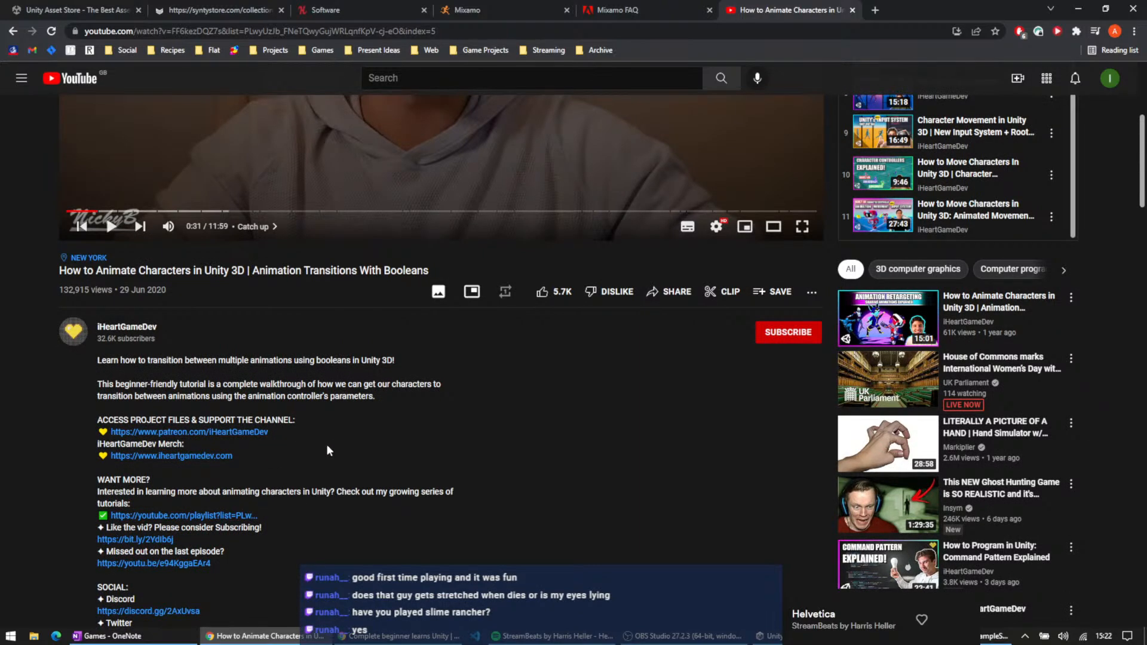
scroll(327, 446, "up", 5)
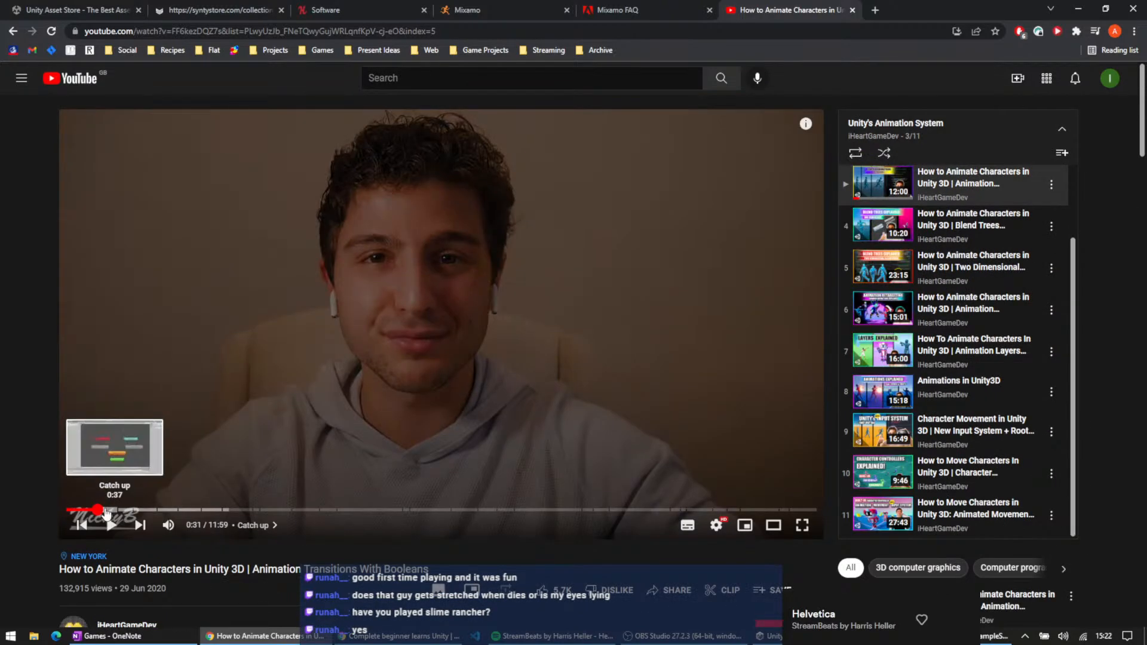
- Play the tutorial briefly, pause it on the Animator graph, and set the playback speed to 1.5
left_click(441, 371)
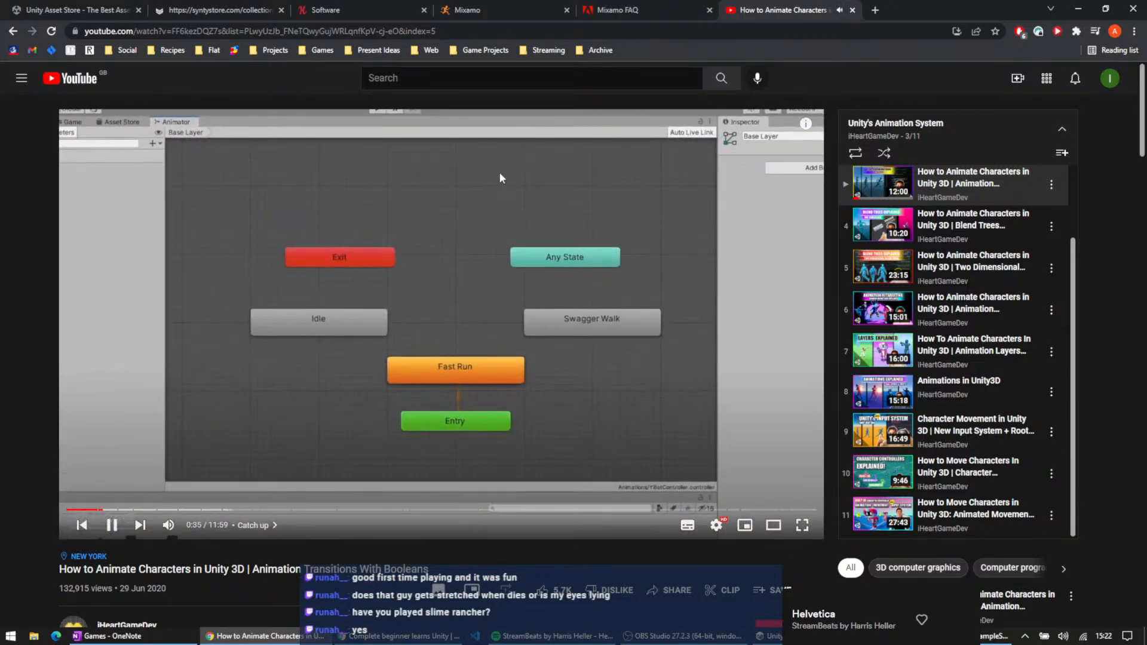
left_click(500, 172)
left_click(717, 525)
left_click(741, 449)
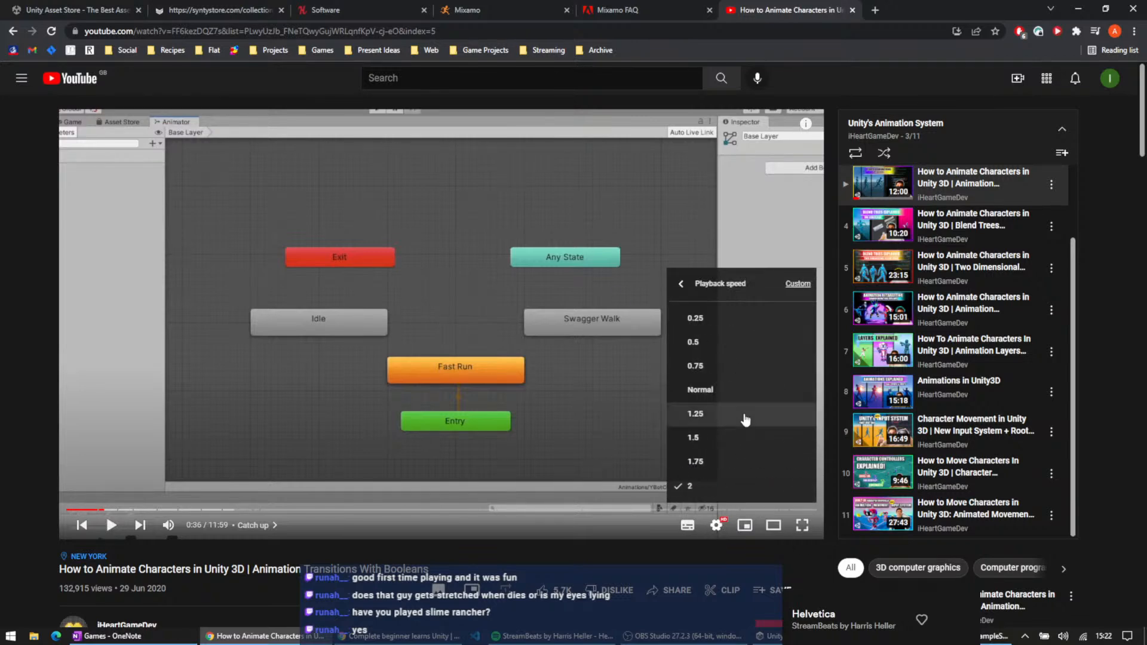
left_click(719, 439)
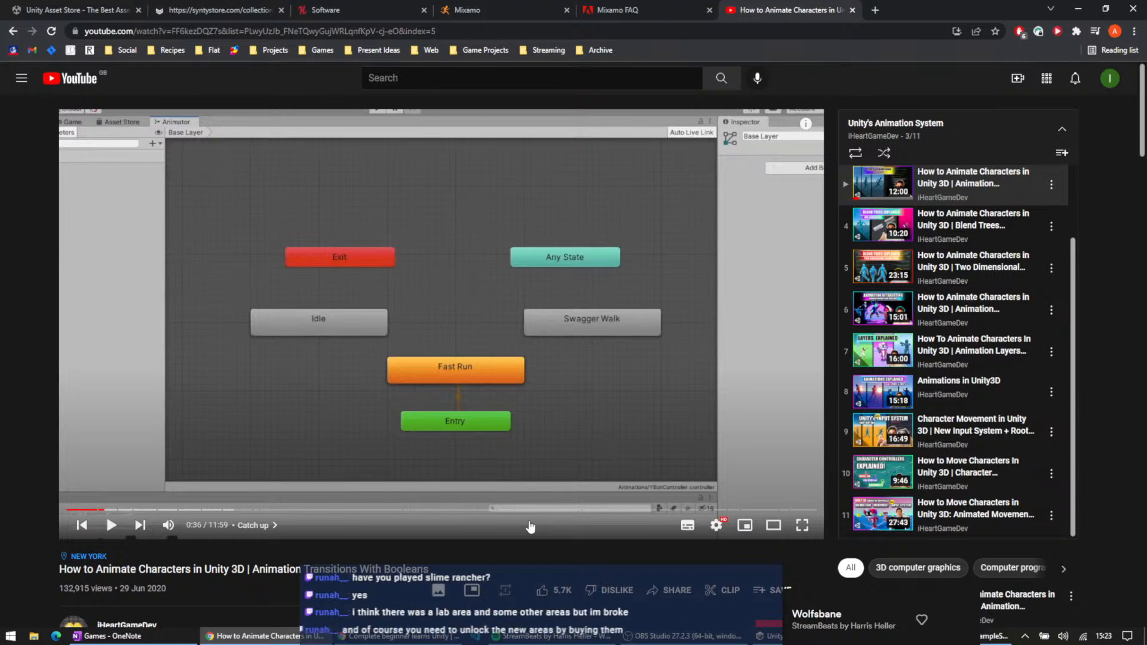
- Resume the tutorial and skip ahead through its First Transition and Transition Settings chapters to Adding a Condition at about 2:36
left_click(282, 265)
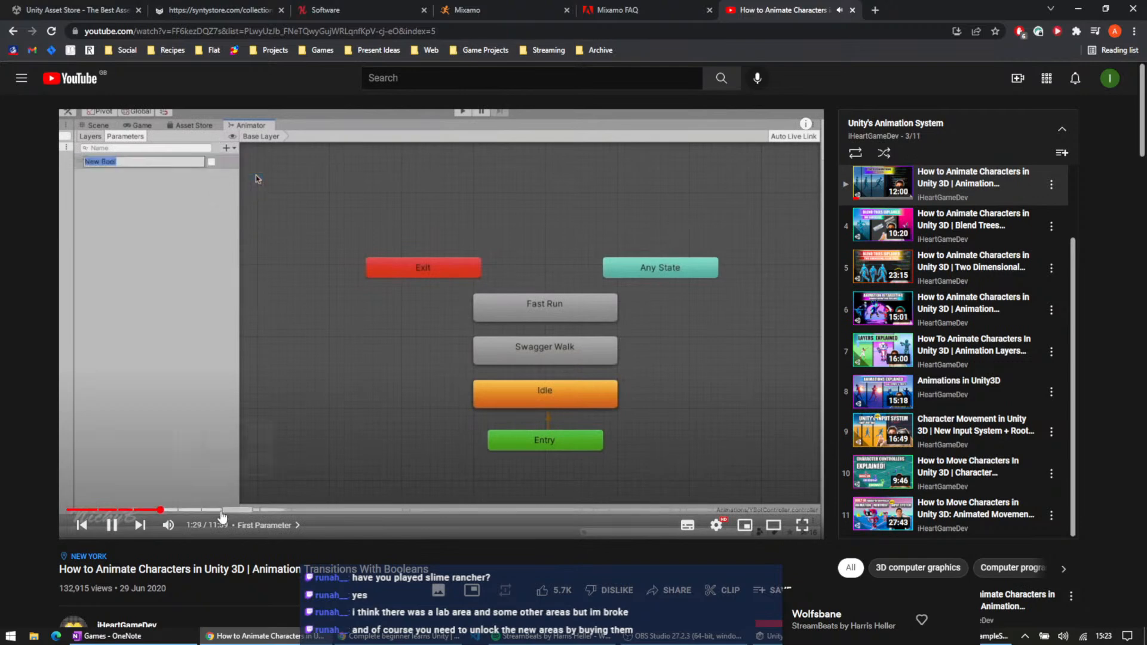
left_click(177, 511)
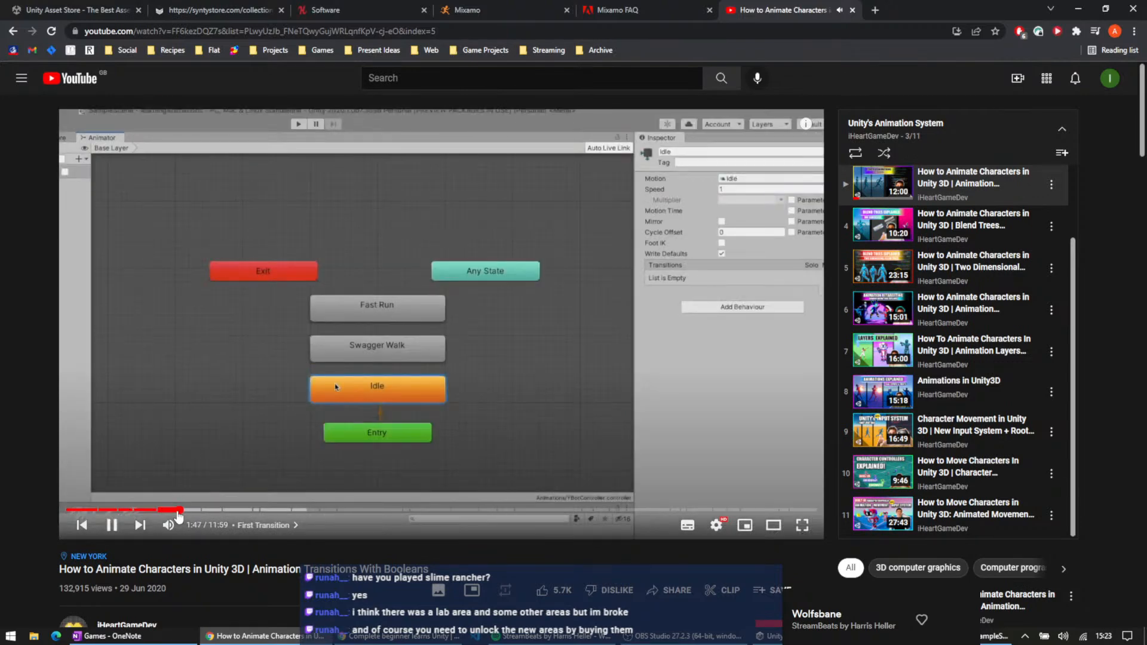
left_click(208, 511)
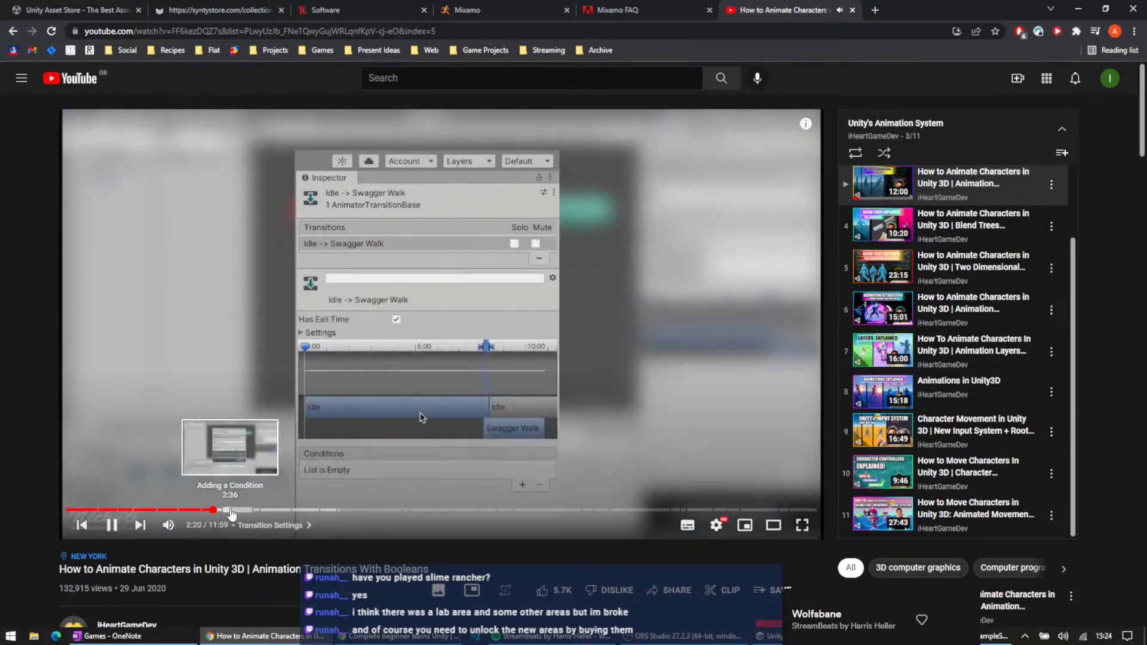
left_click(232, 510)
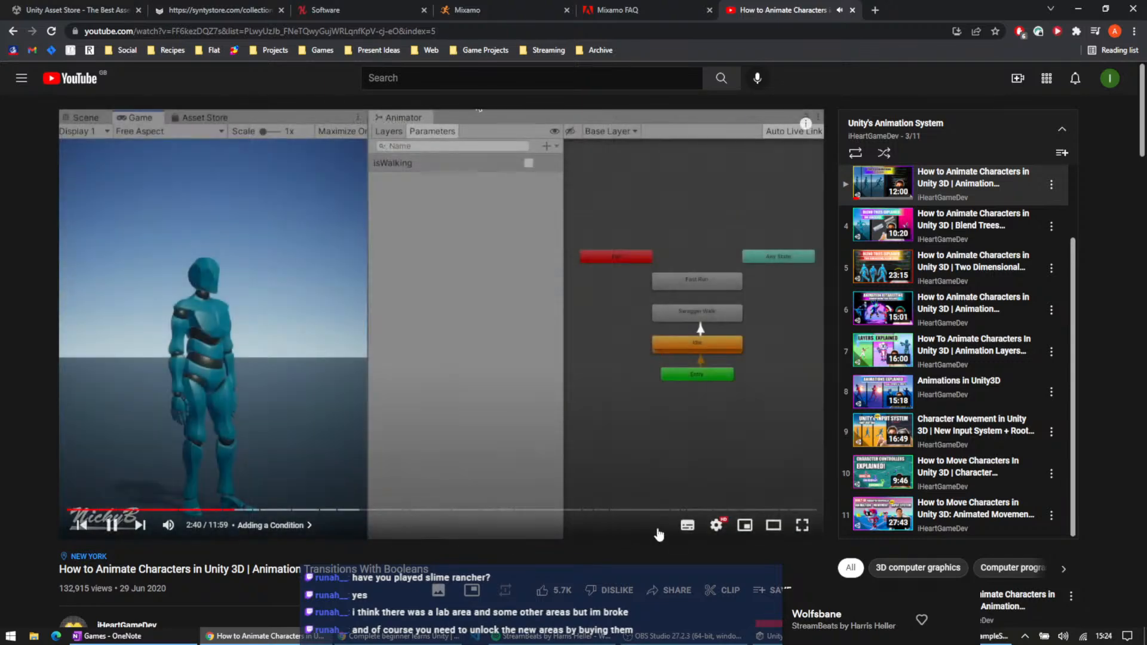
- Set the tutorial's playback speed to 2
left_click(716, 526)
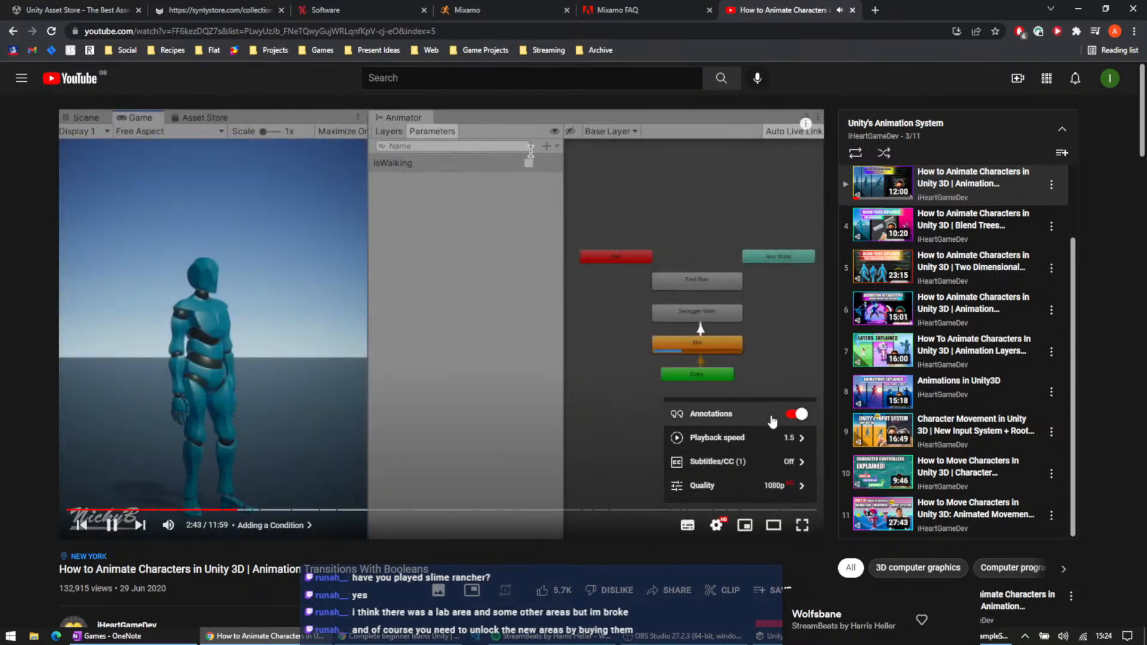
left_click(770, 438)
left_click(728, 486)
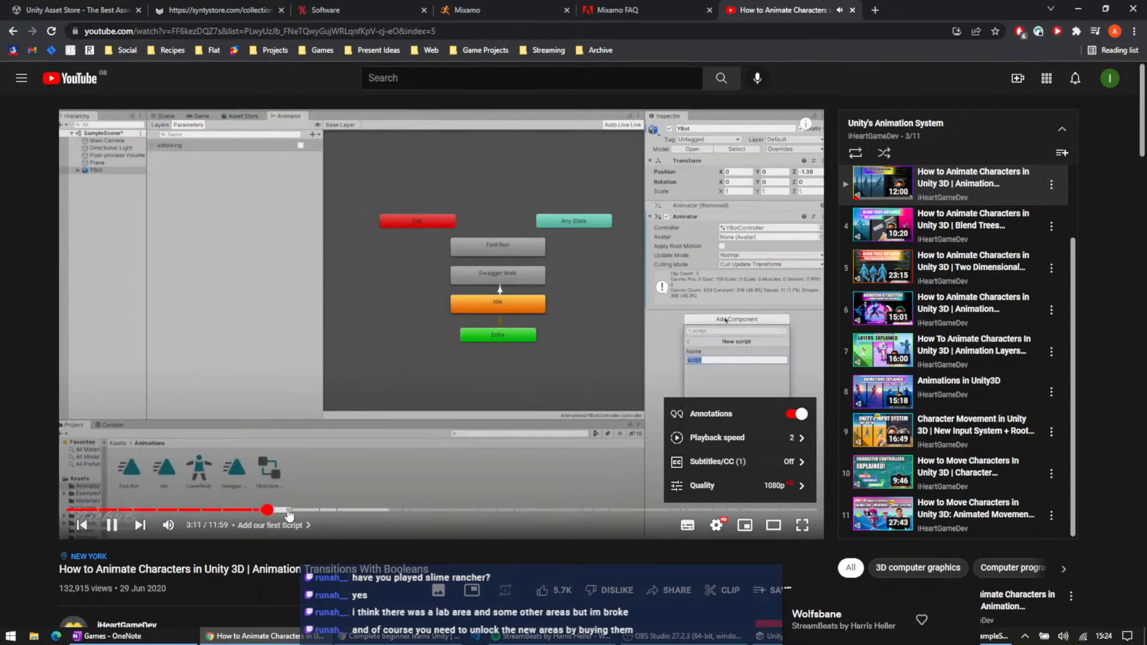
- Skip through the tutorial's scripting, Has Exit Time Breakdown, Transition back to Idle and Indefinite Walking chapters
left_click(298, 509)
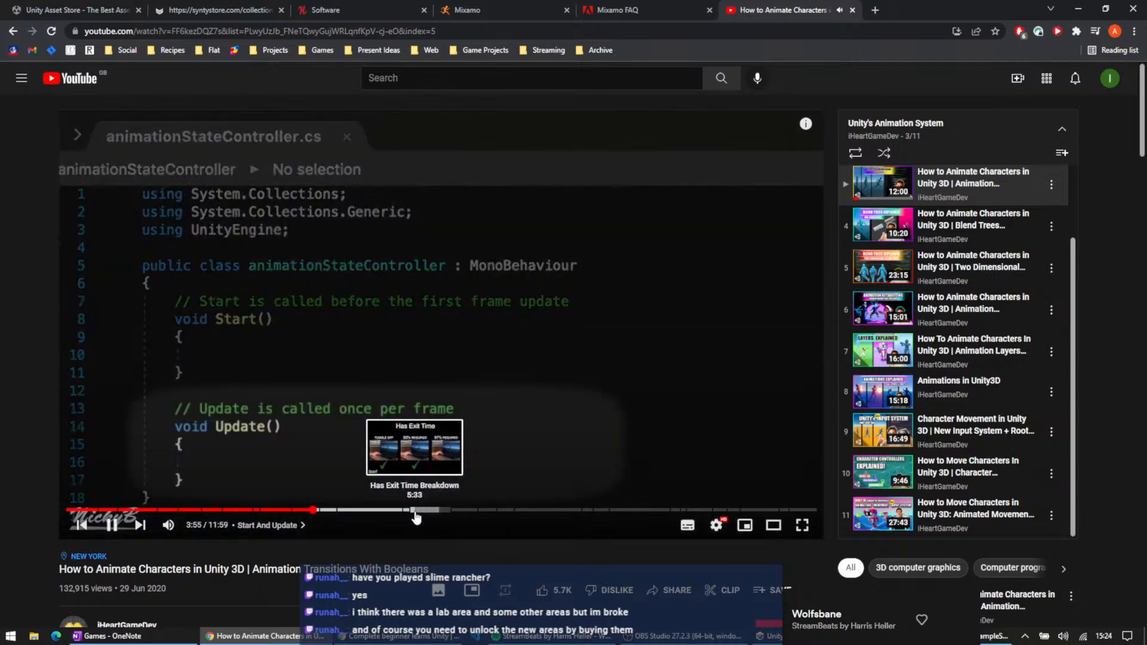
left_click(415, 509)
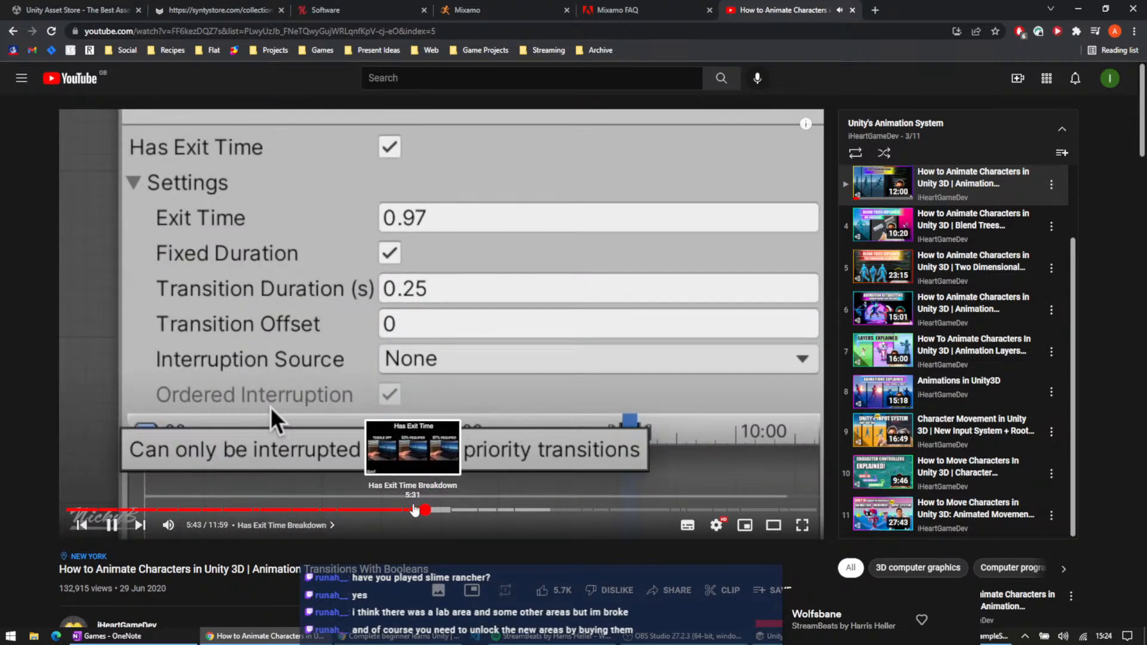
left_click(436, 511)
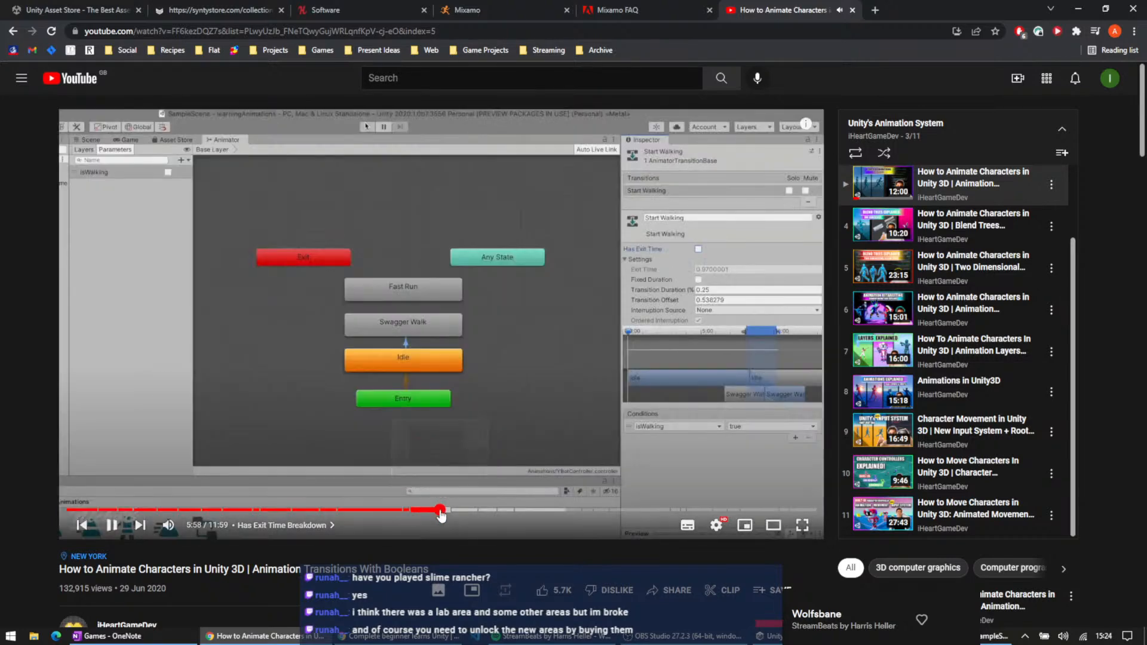
left_click(452, 511)
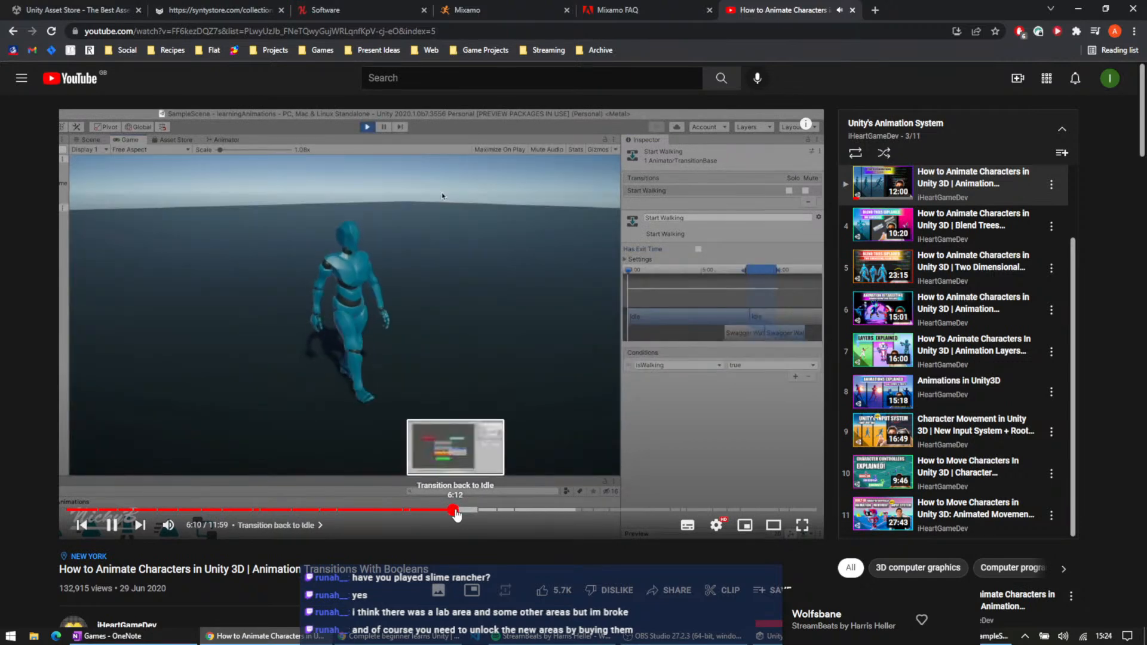
left_click(474, 512)
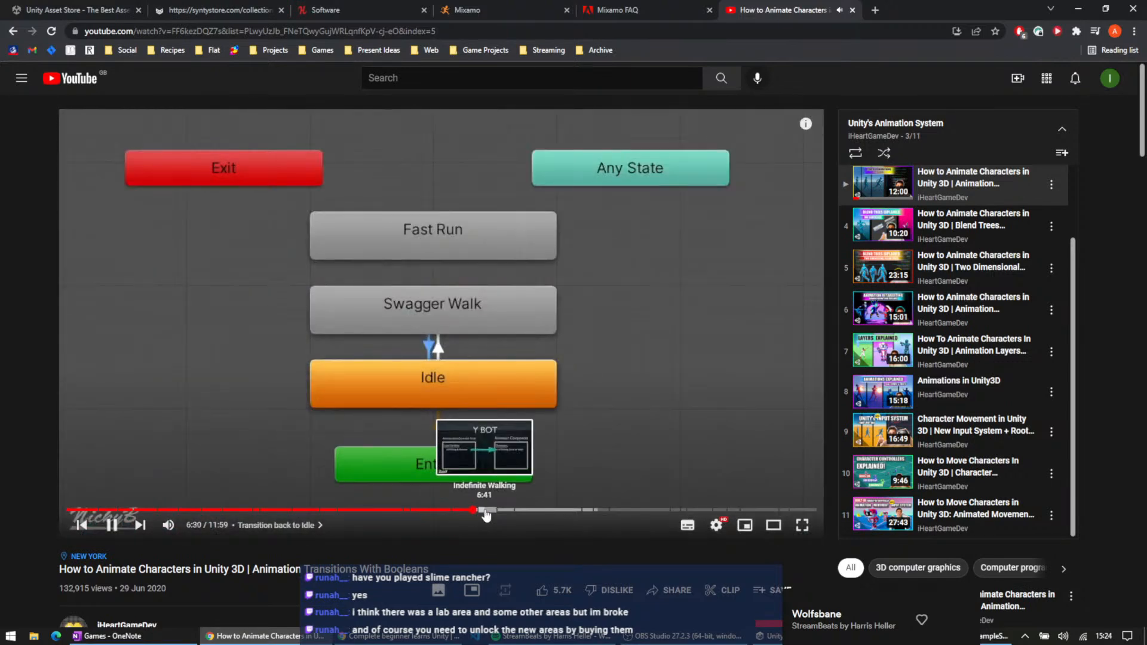
left_click(485, 511)
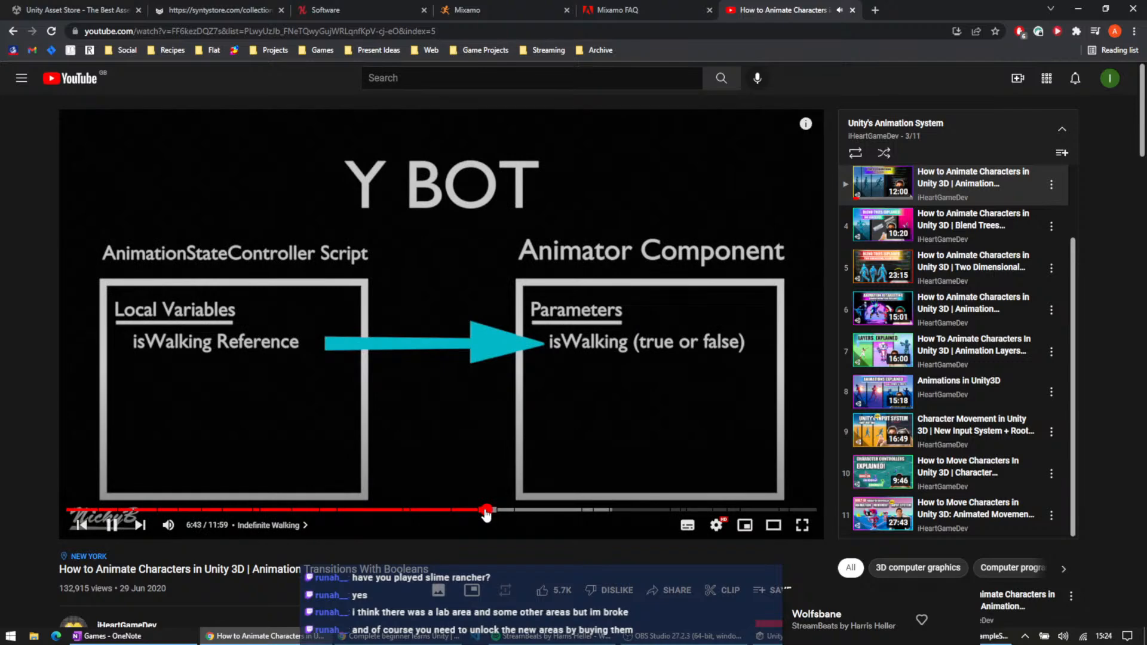
left_click(523, 512)
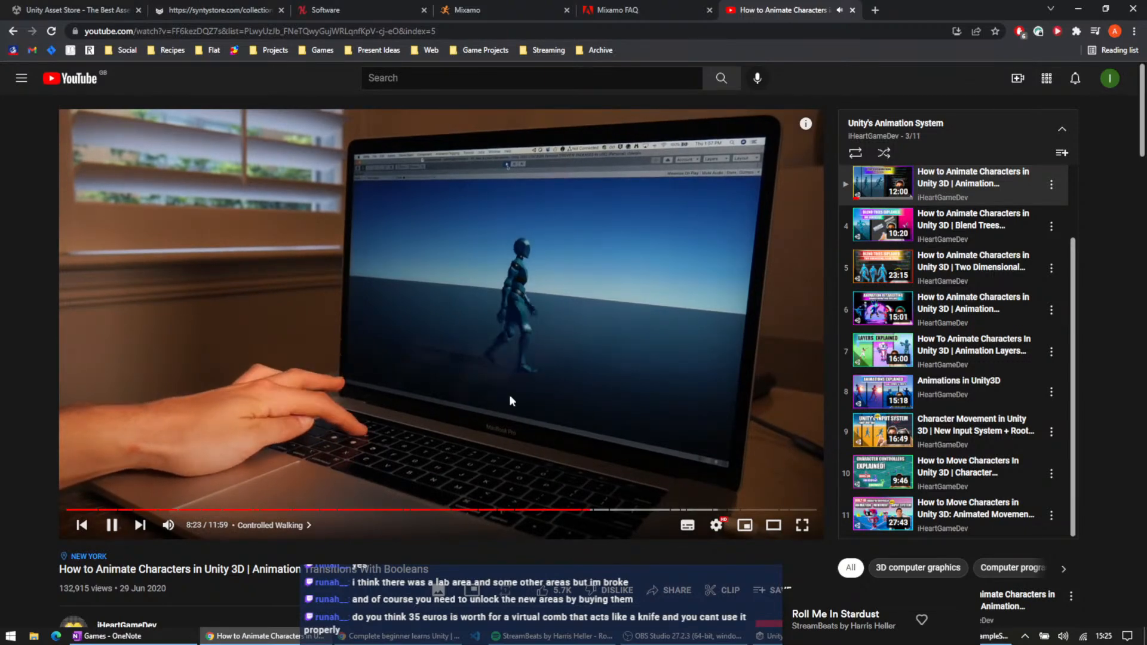
- Watch the Controlled Walking and Code for Running chapters, pausing at 8:25, 9:12 and 9:33 to examine the demo and code
left_click(522, 357)
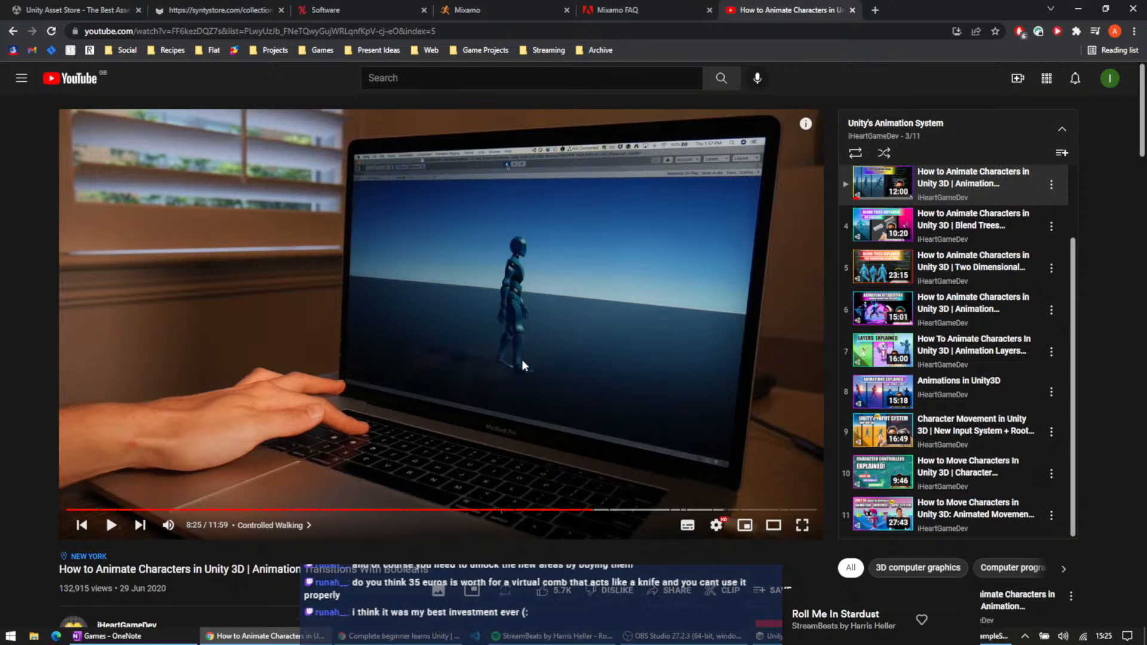
left_click(522, 362)
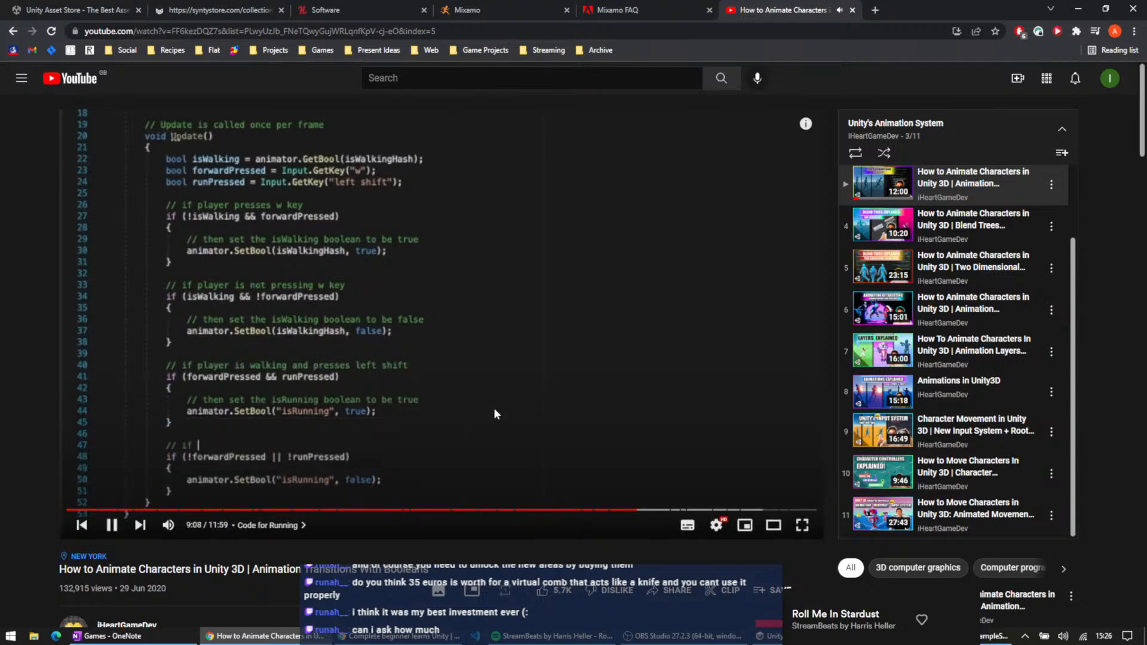
left_click(654, 345)
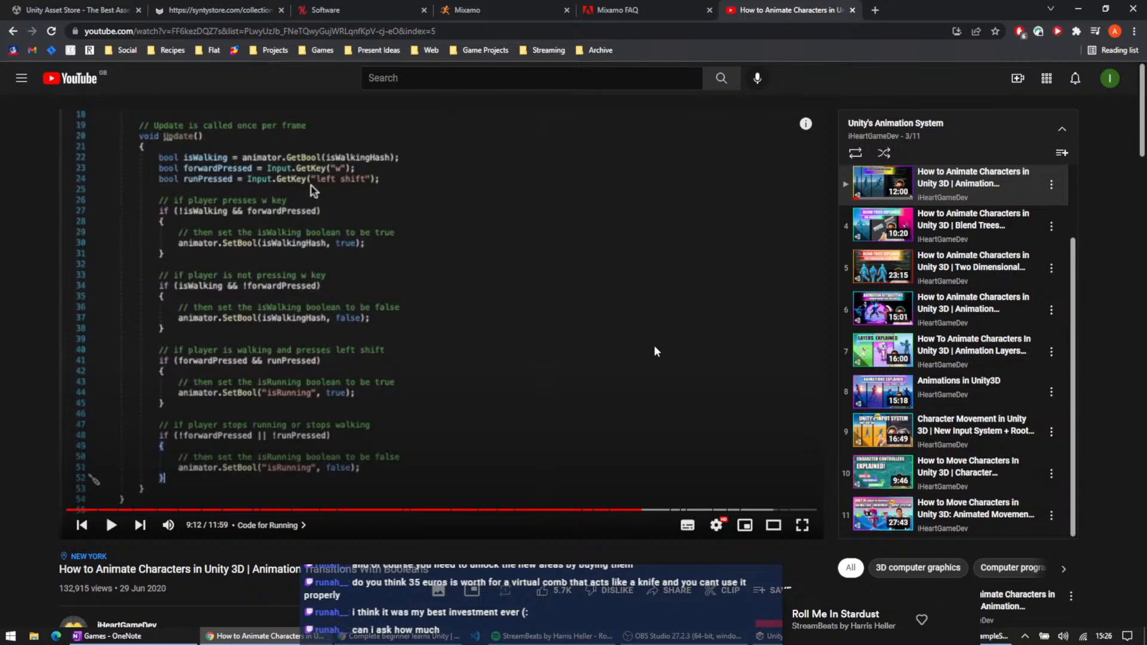
left_click(524, 256)
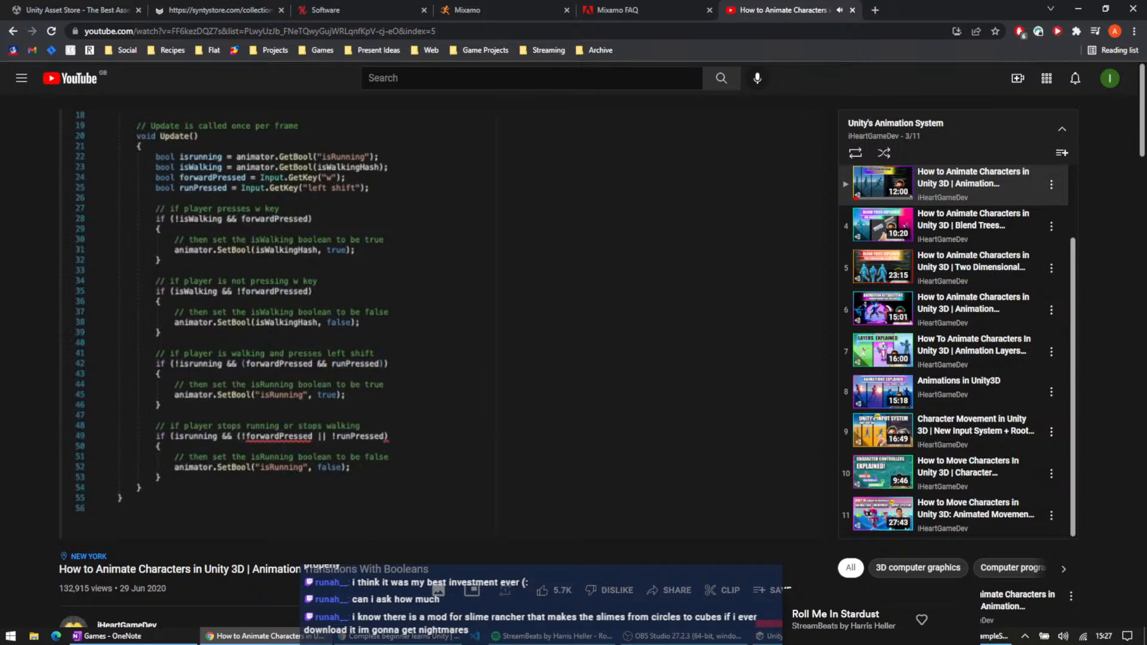
left_click(482, 224)
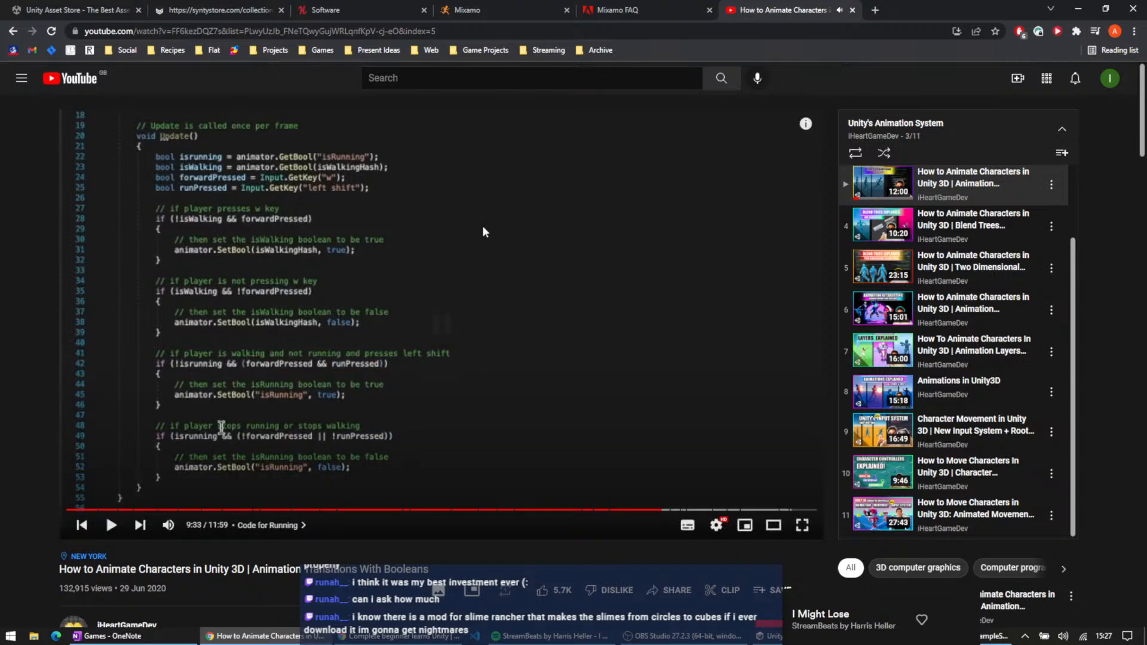
- Replay the Code for Running chapter and pause at 9:39 to examine the whole animationStateController script
left_click(481, 228)
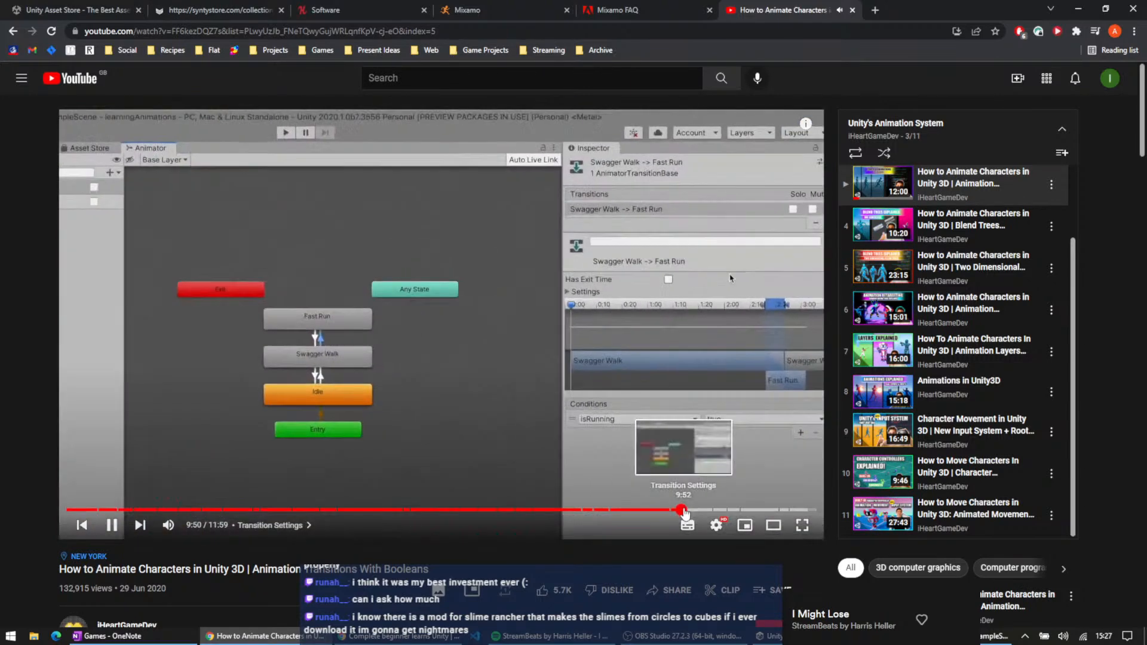
left_click(644, 511)
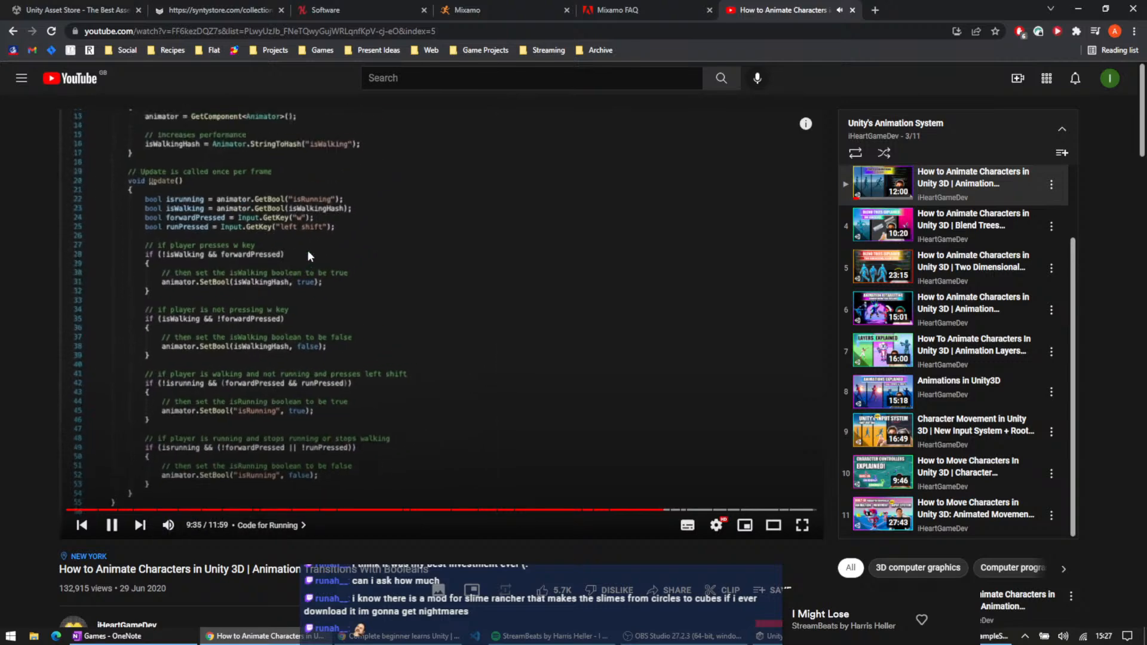
left_click(284, 251)
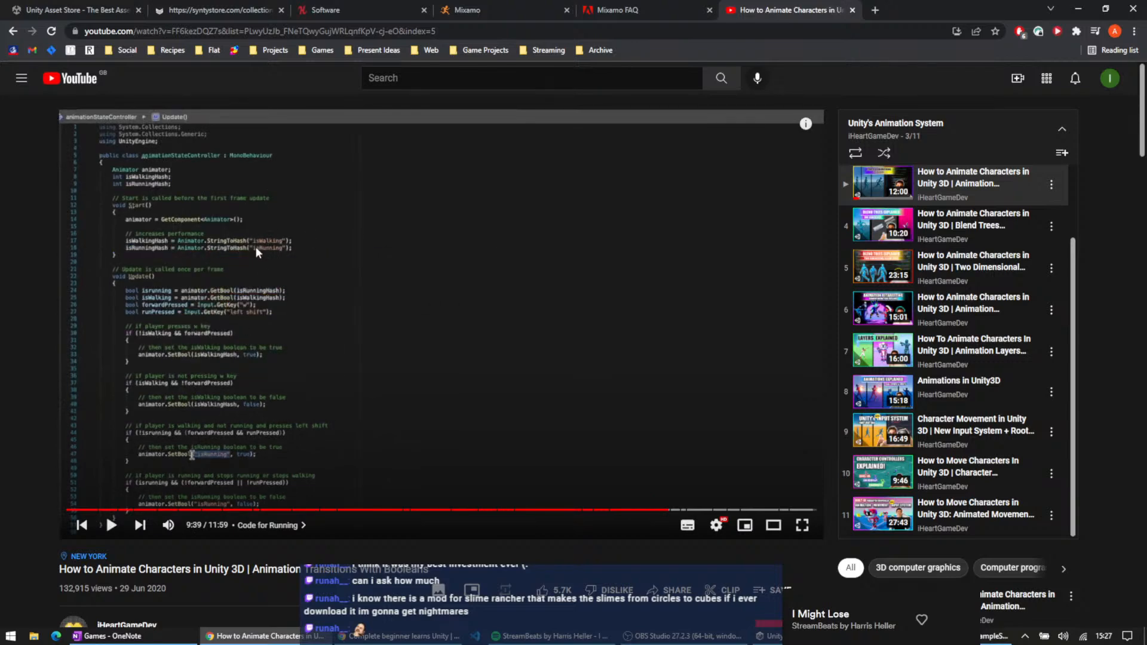
mouse_move(534, 638)
left_click(406, 636)
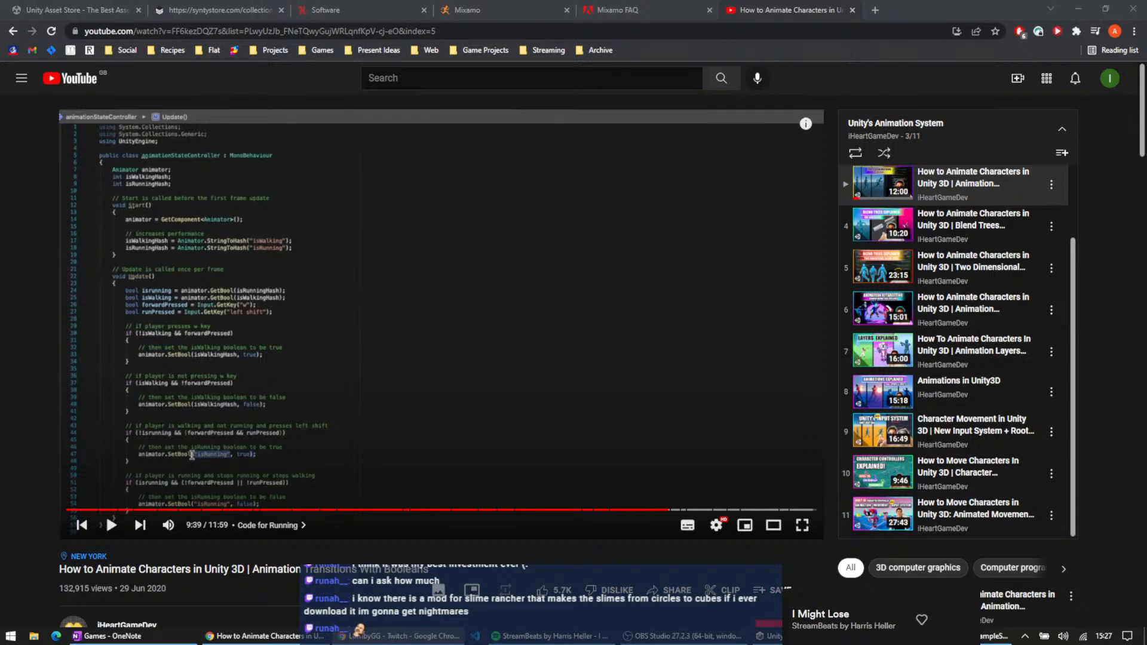
key("alt+Tab")
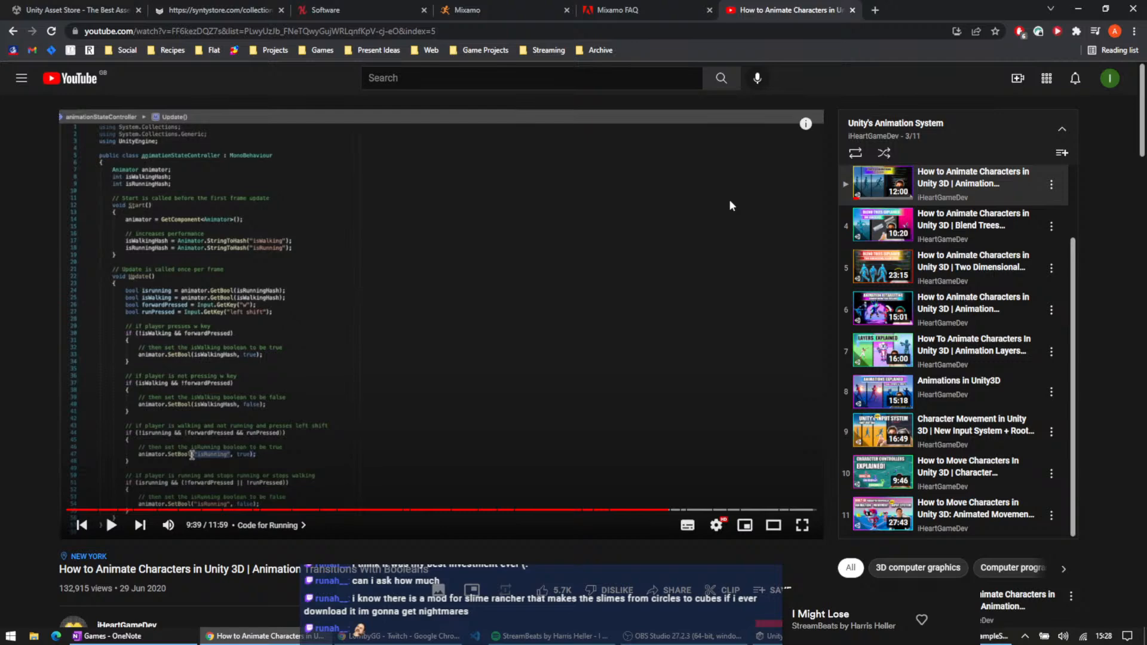
- Continue the tutorial into the Interruption Source chapter, pausing at 10:52 on the Next State example before playing on
left_click(729, 199)
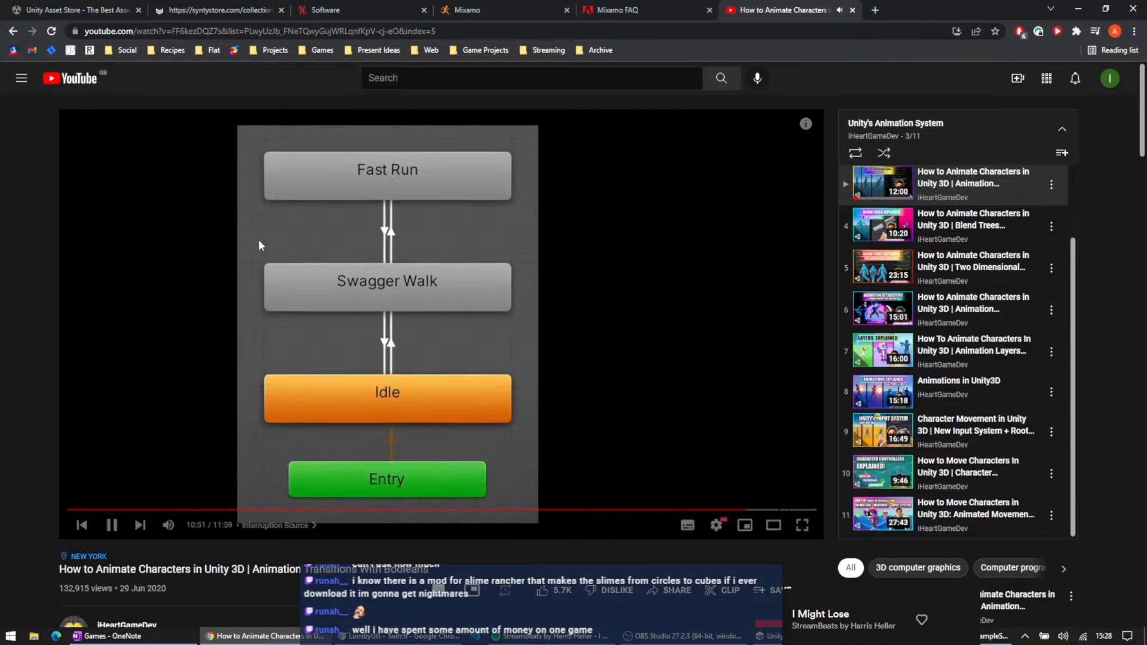
left_click(460, 275)
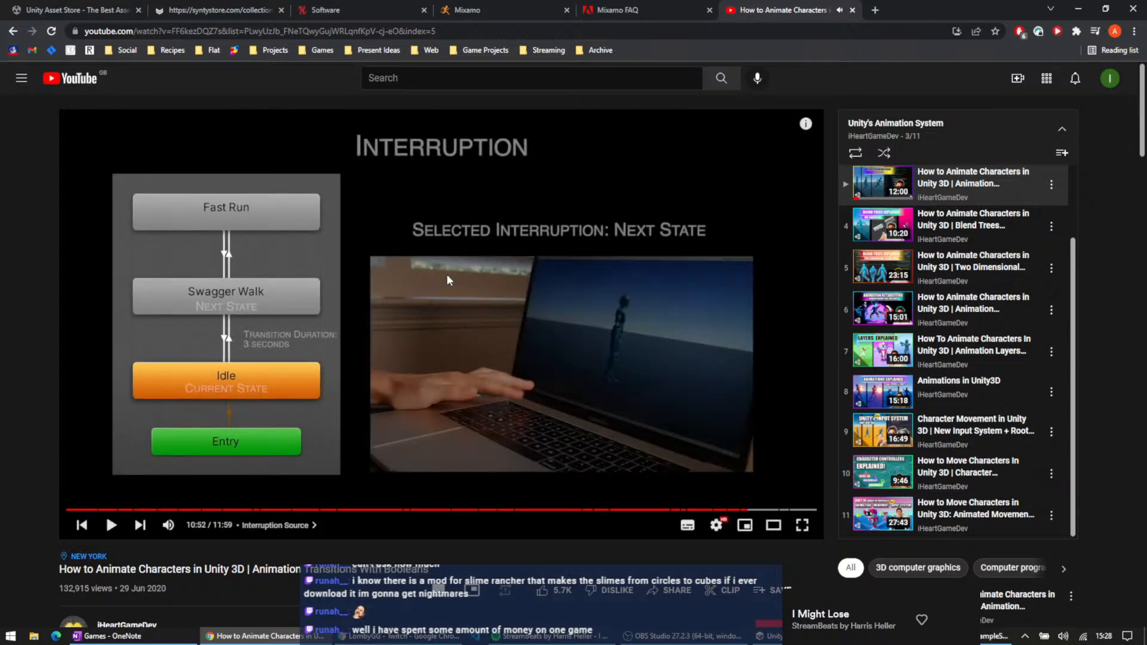
left_click(353, 196)
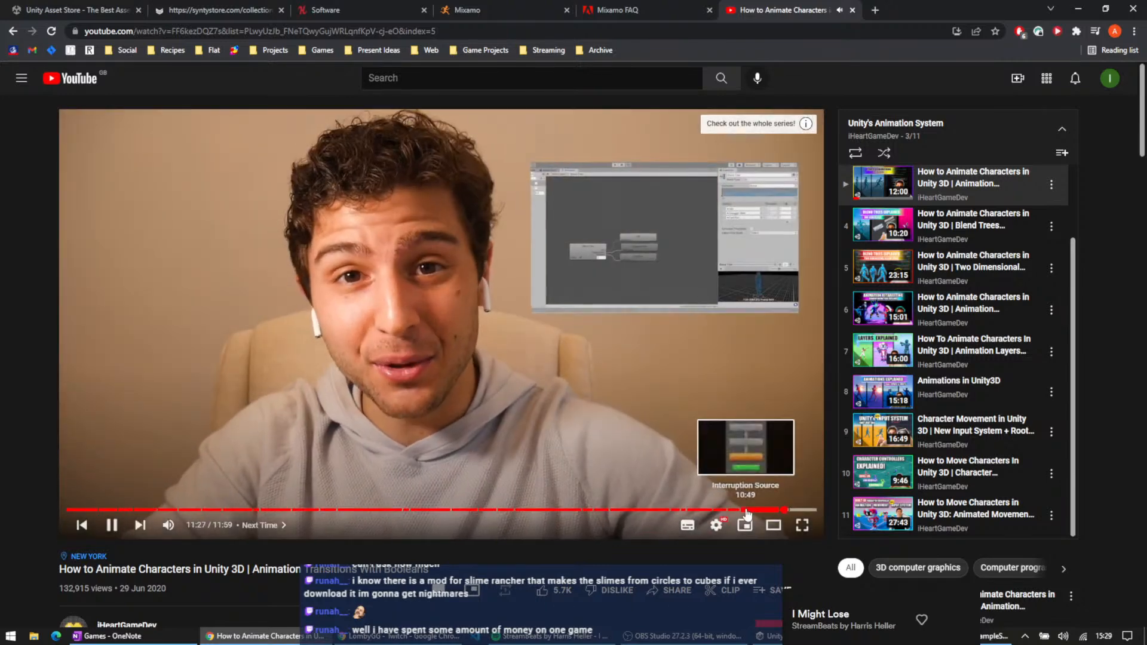
- Rewind the tutorial to the Solo And Mute chapter at 9:55 and rewatch the transition settings, pausing briefly at 10:36
left_click(747, 509)
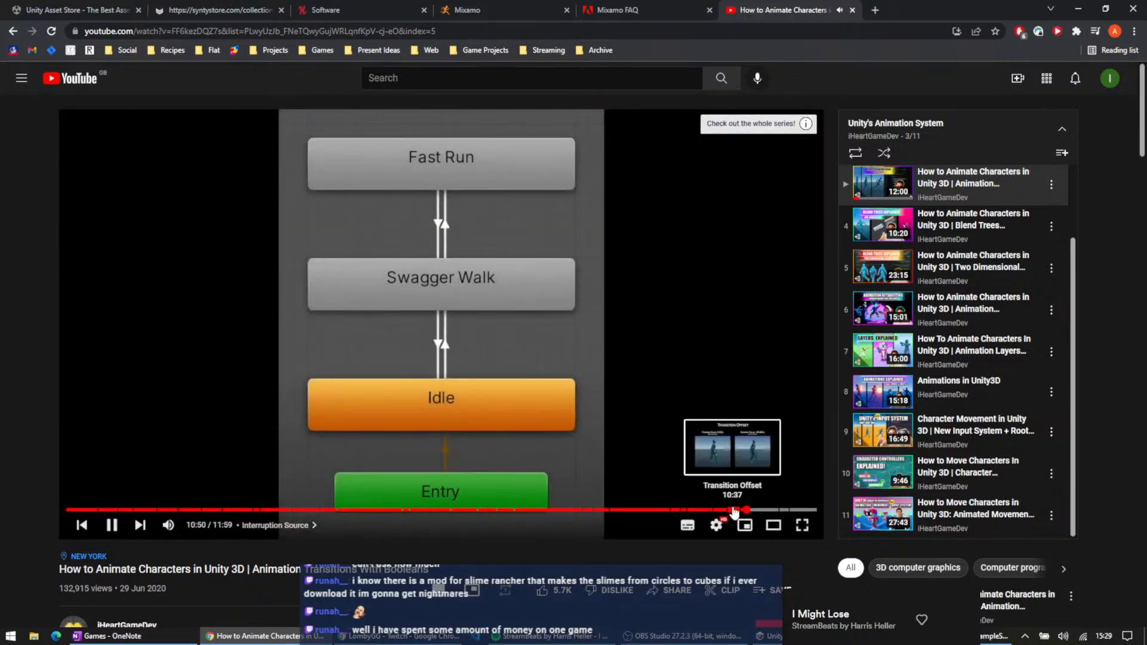
left_click(733, 510)
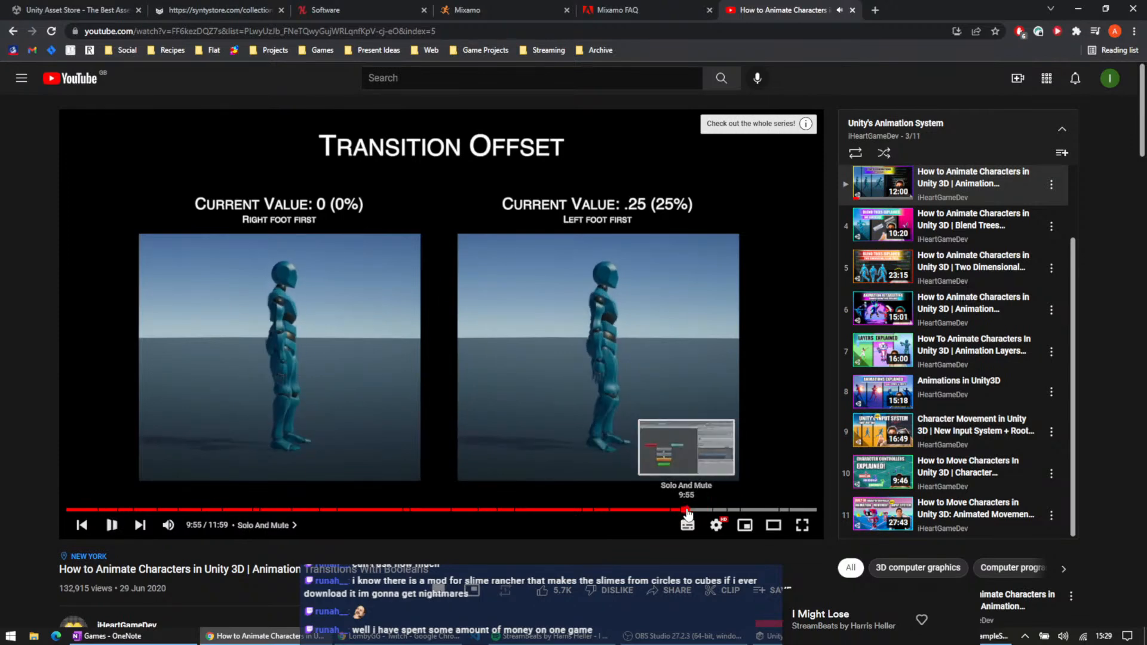
left_click(685, 510)
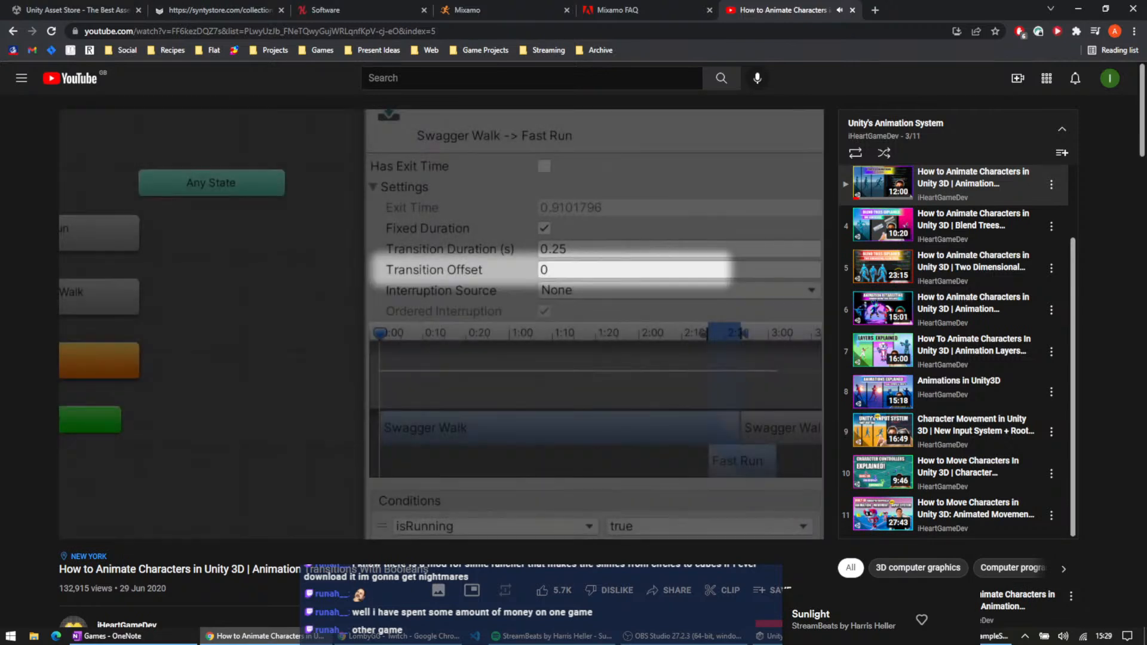
left_click(317, 223)
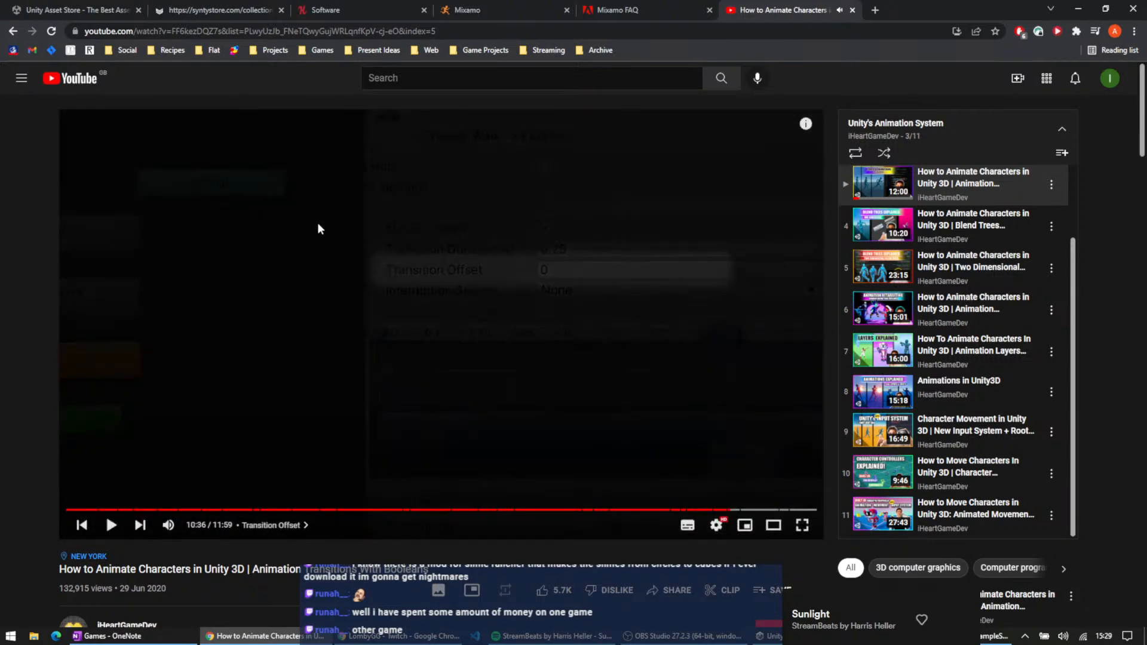
left_click(320, 227)
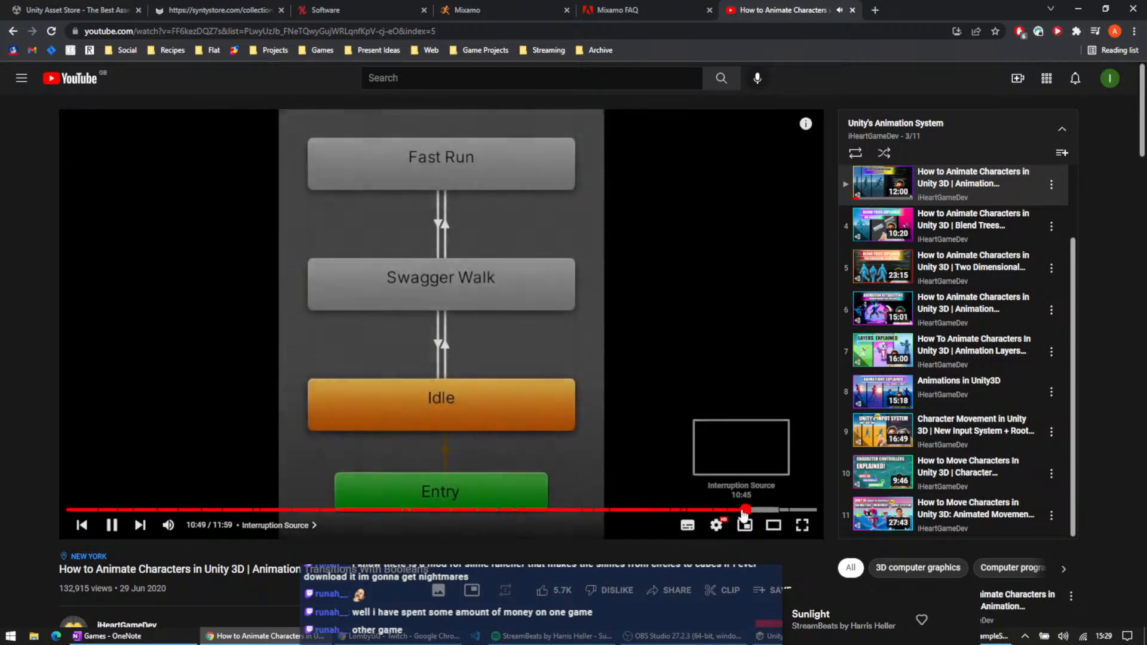
- Replay the Transition Offset chapter from about 10:33, pause on the 0 and .25 comparison at 10:38, and switch to the Unity editor
left_click(736, 510)
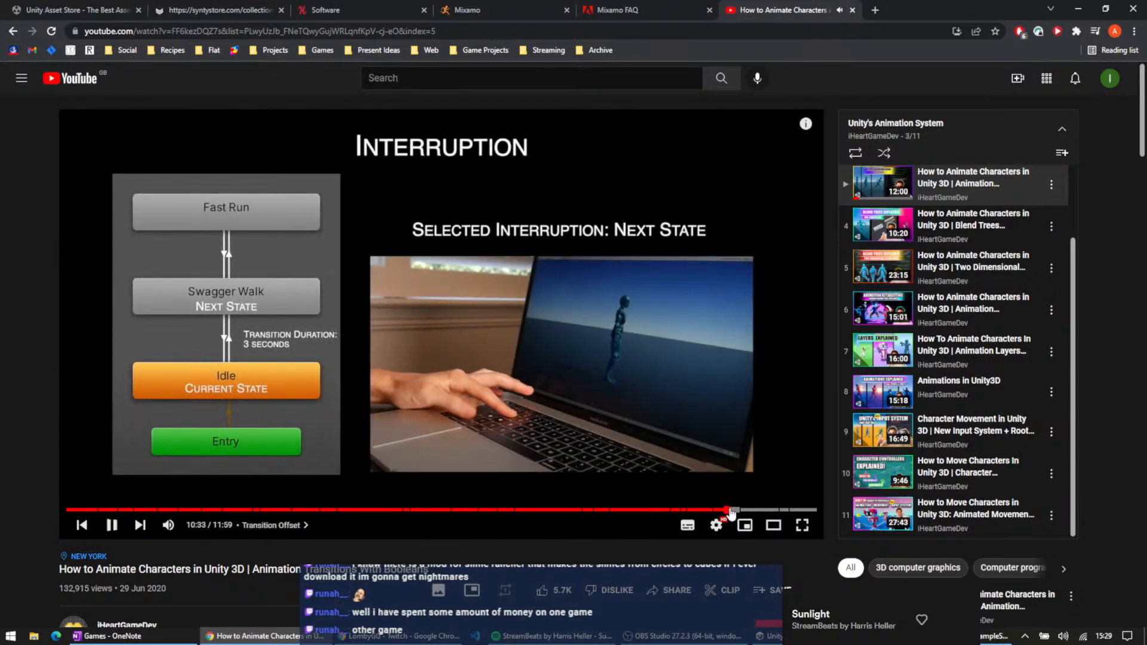
left_click(728, 510)
left_click(604, 310)
left_click(604, 310)
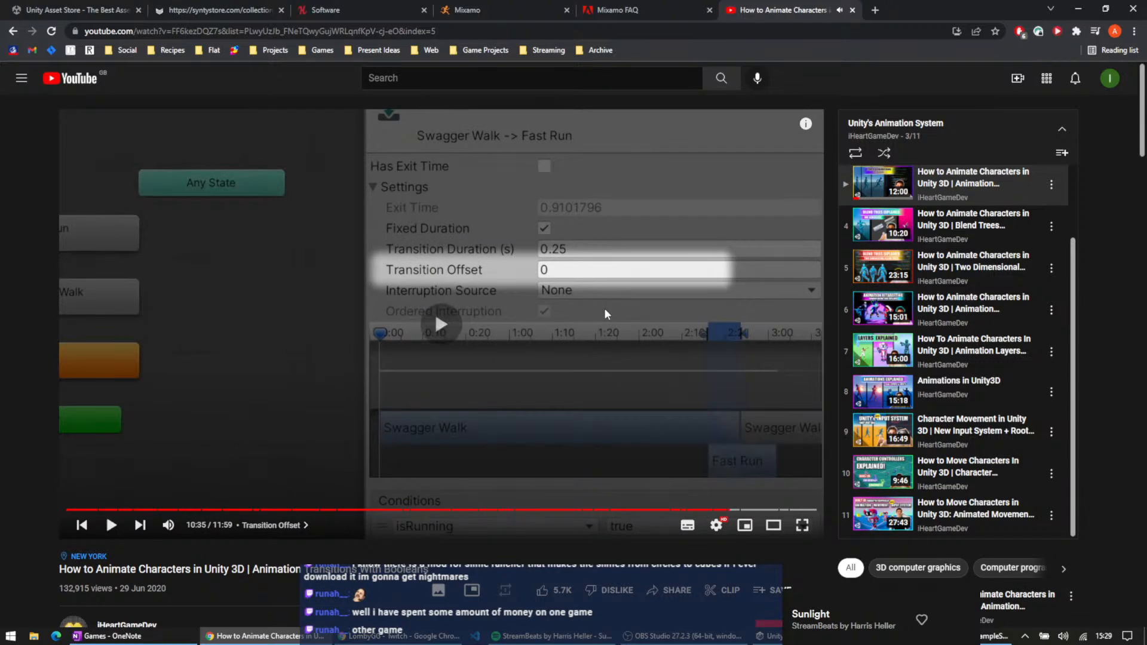
left_click(604, 307)
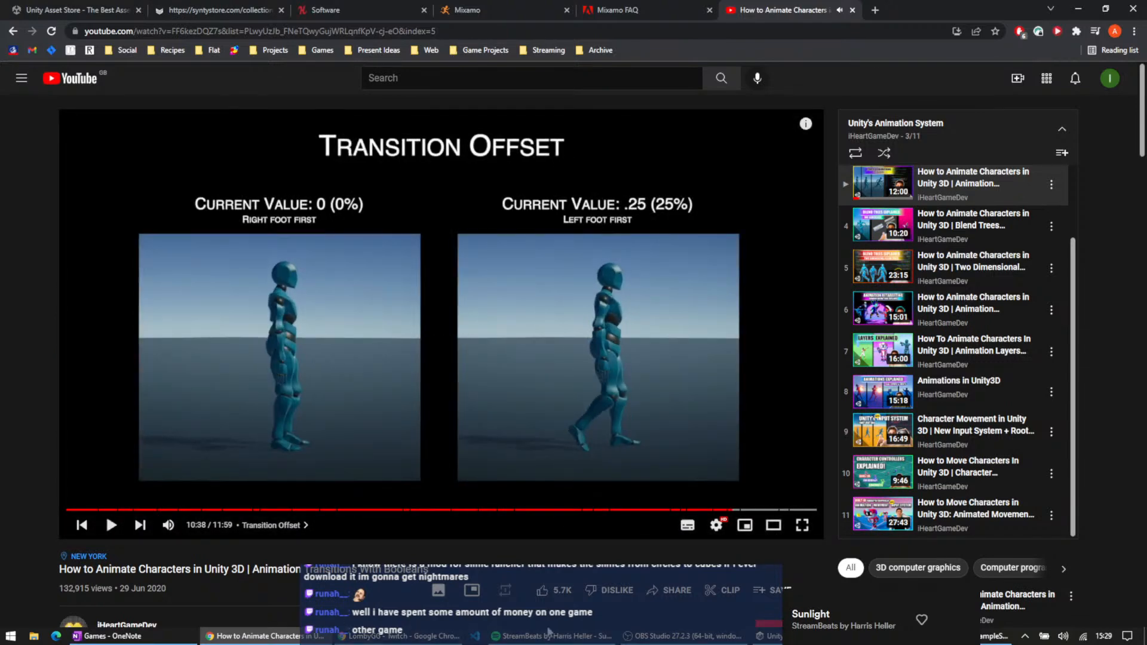
key("alt+Tab")
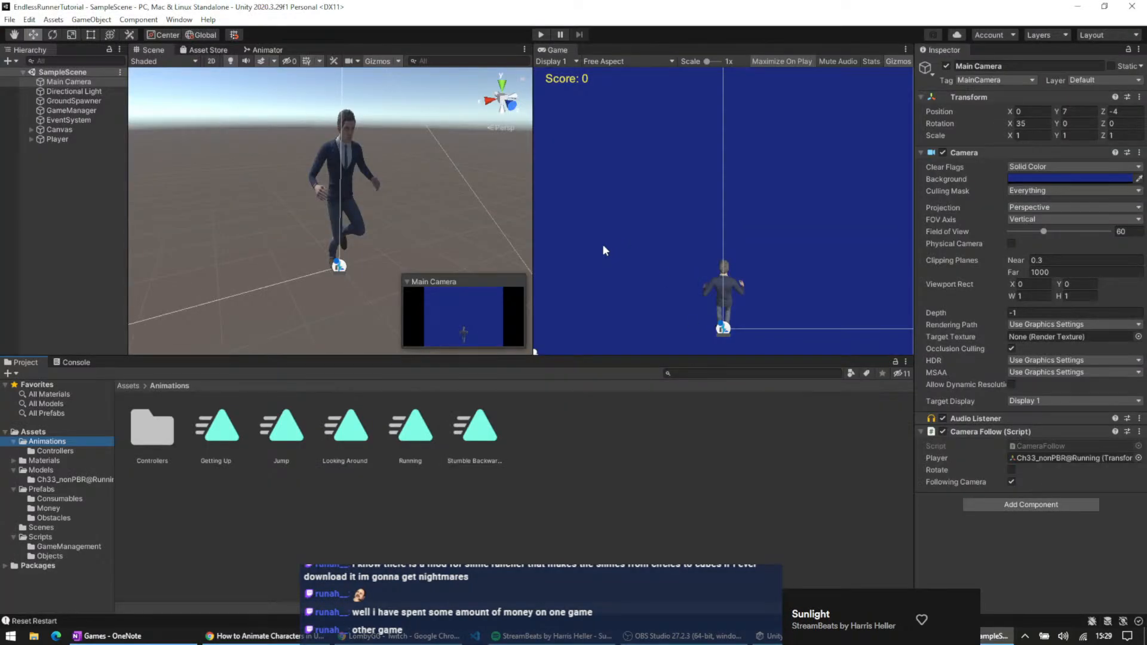
- Open the PlayerController graph in the Animator, widen it, and inspect the settings of the Looking Around state
left_click(337, 191)
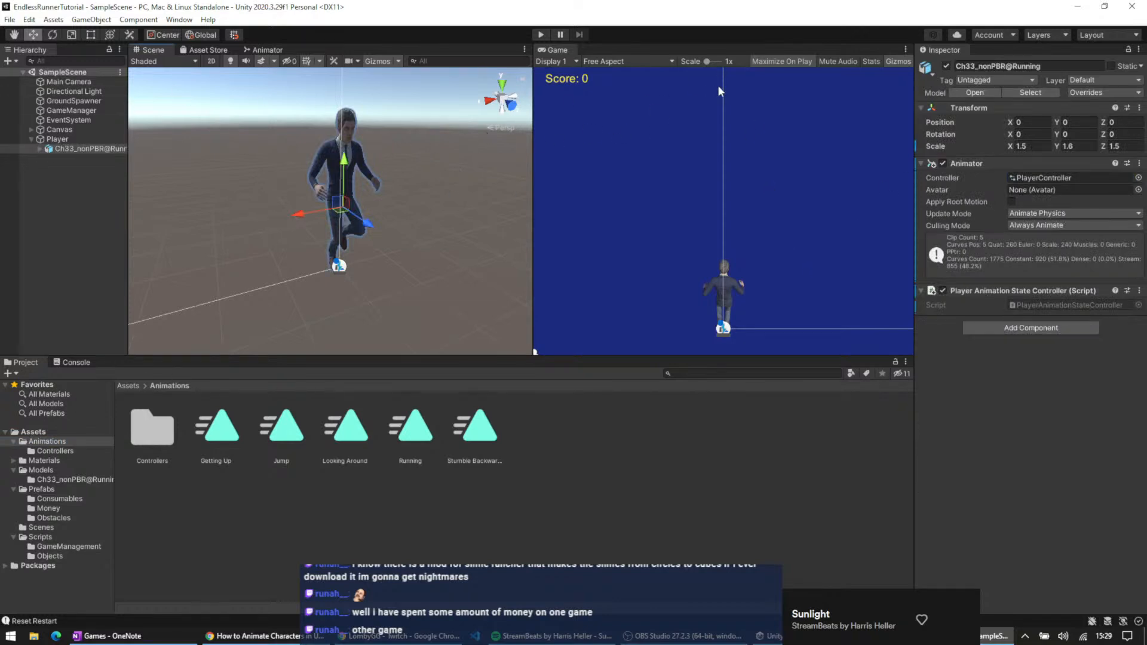
left_click(85, 449)
double_click(210, 425)
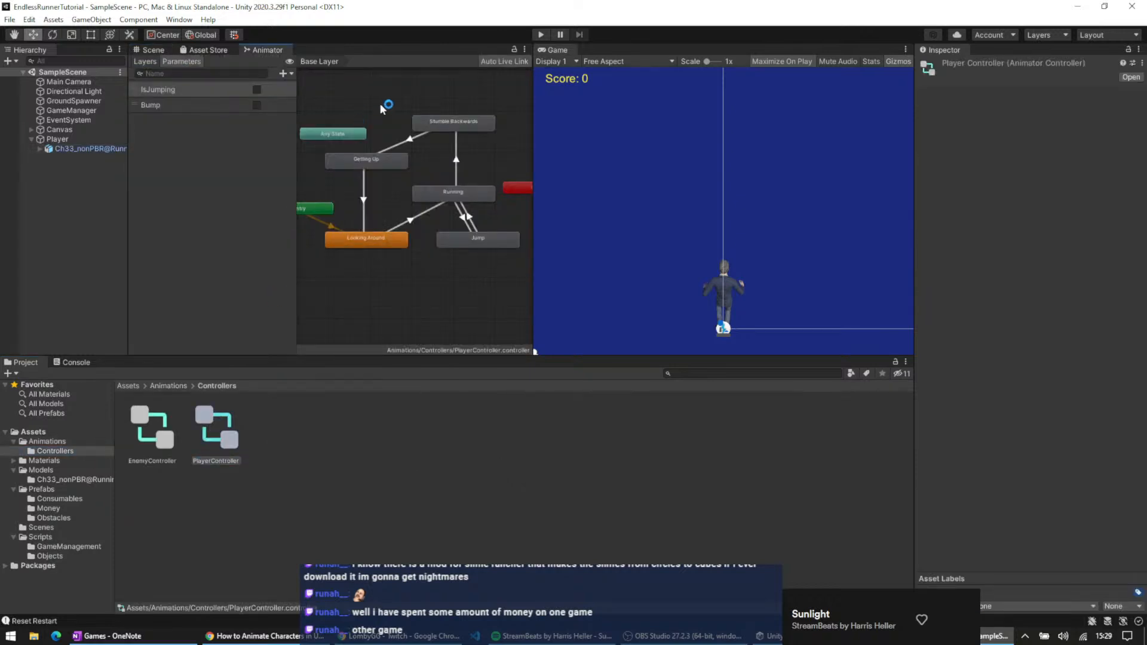
left_click_drag(535, 106, 641, 107)
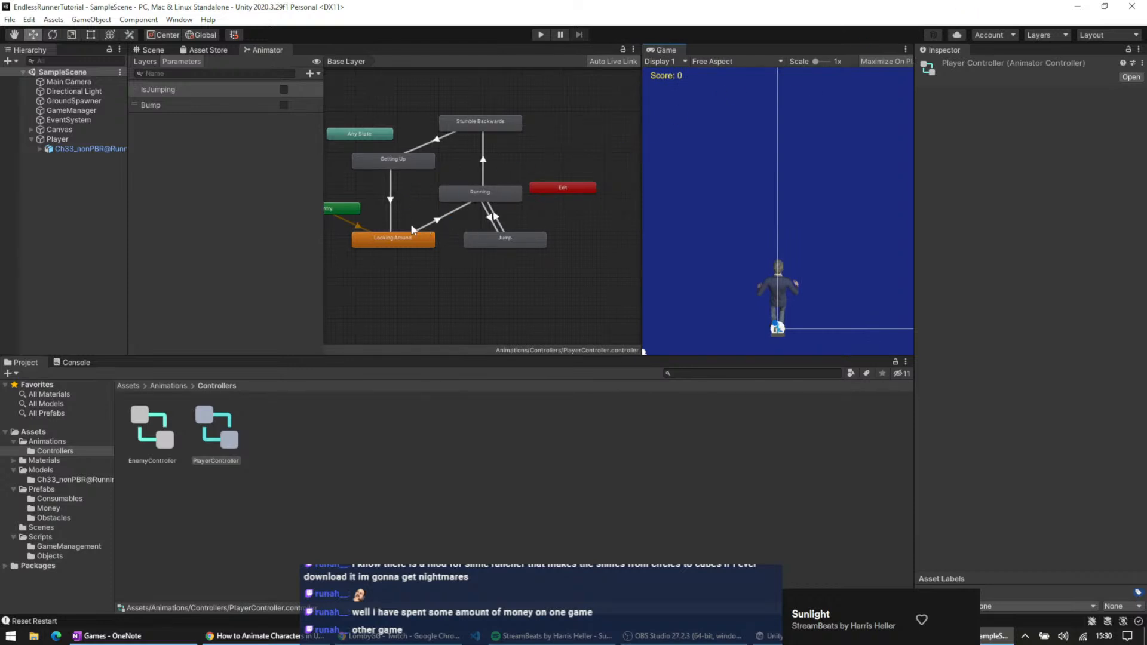
left_click(351, 224)
left_click(384, 240)
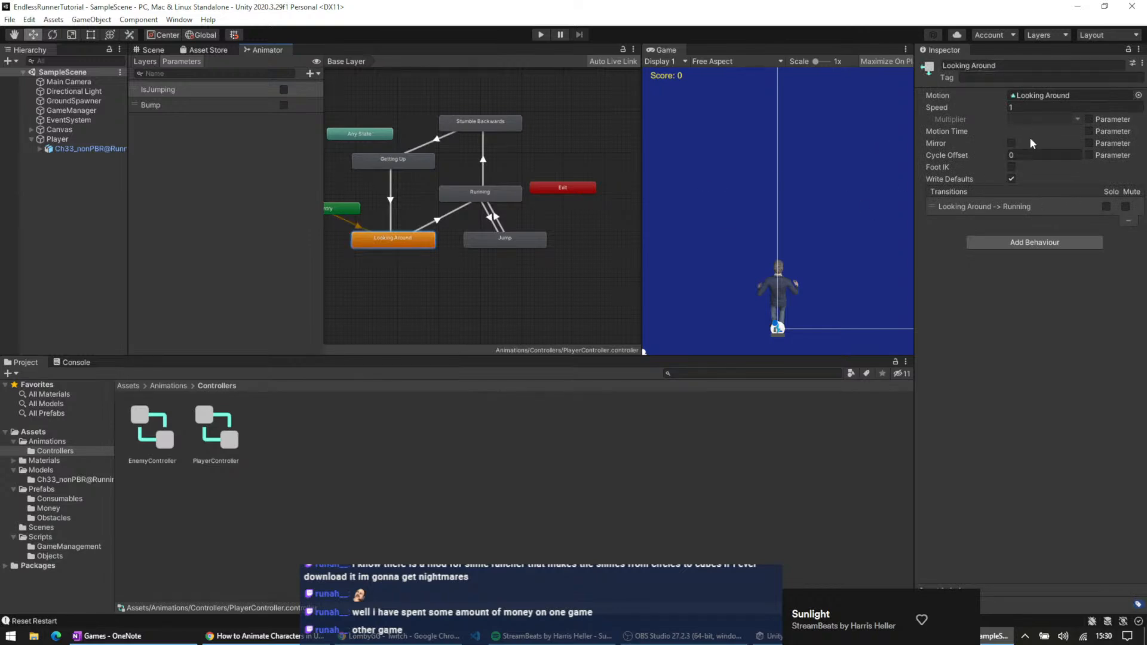
- Expand the settings of the Getting Up to Looking Around transition and set its Transition Offset to 0.18
left_click(392, 198)
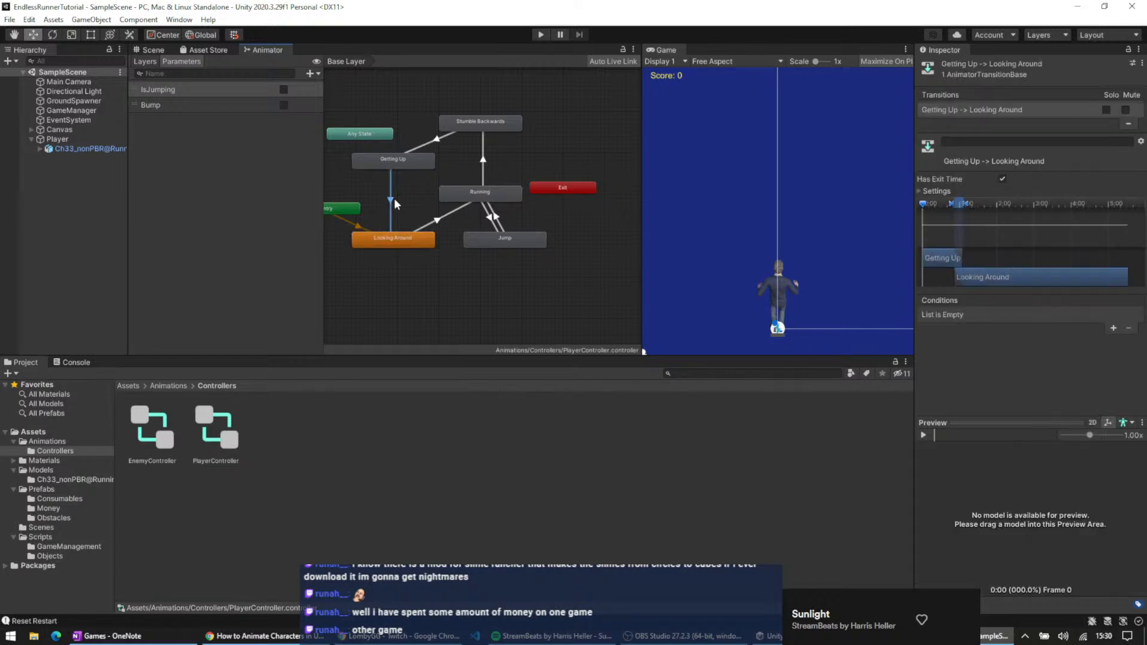
left_click(919, 191)
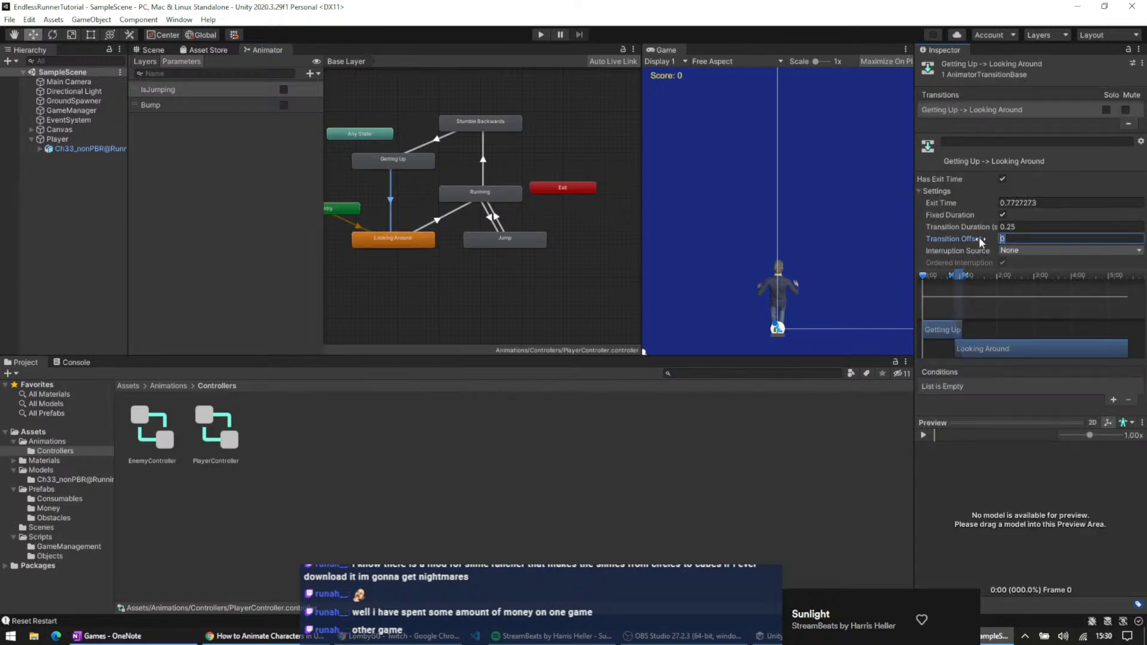
type("0.27")
left_click_drag(973, 237, 973, 240)
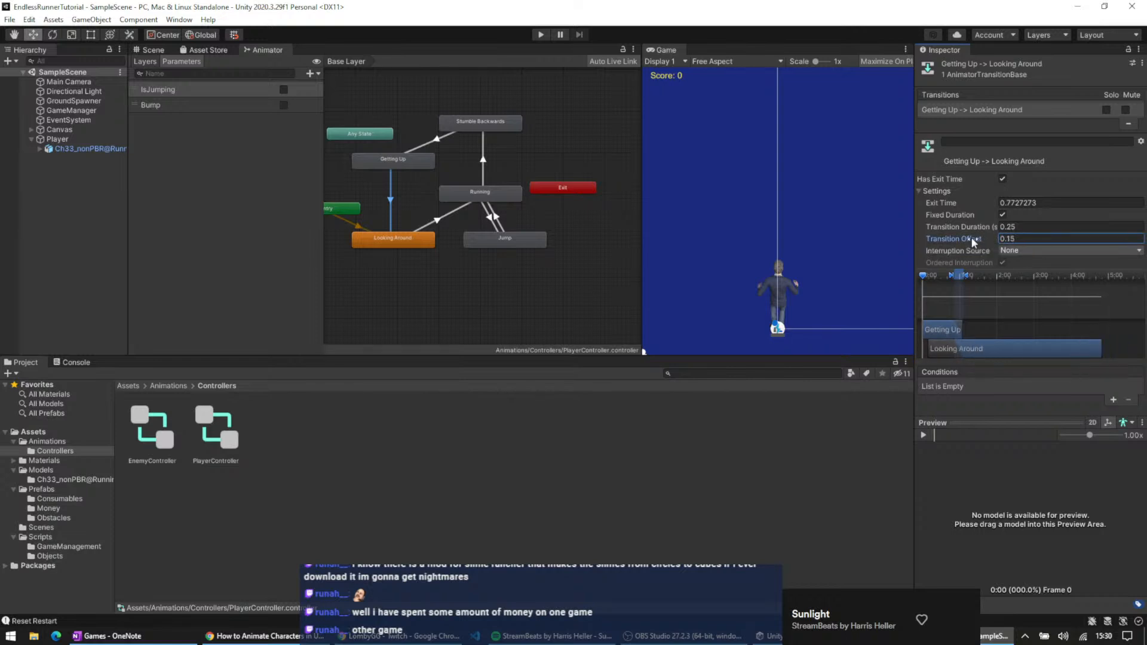
- Assign the Ch33_nonPBR@Running character as the transition's preview model and play the preview
left_click(923, 435)
left_click_drag(88, 151, 994, 493)
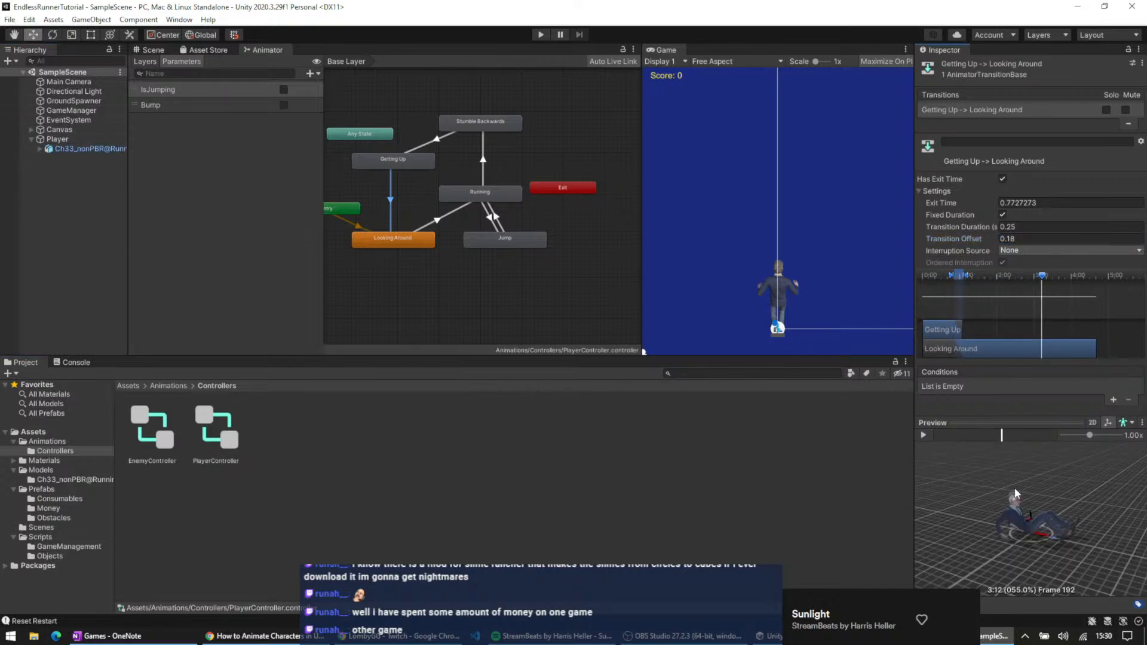
left_click(922, 435)
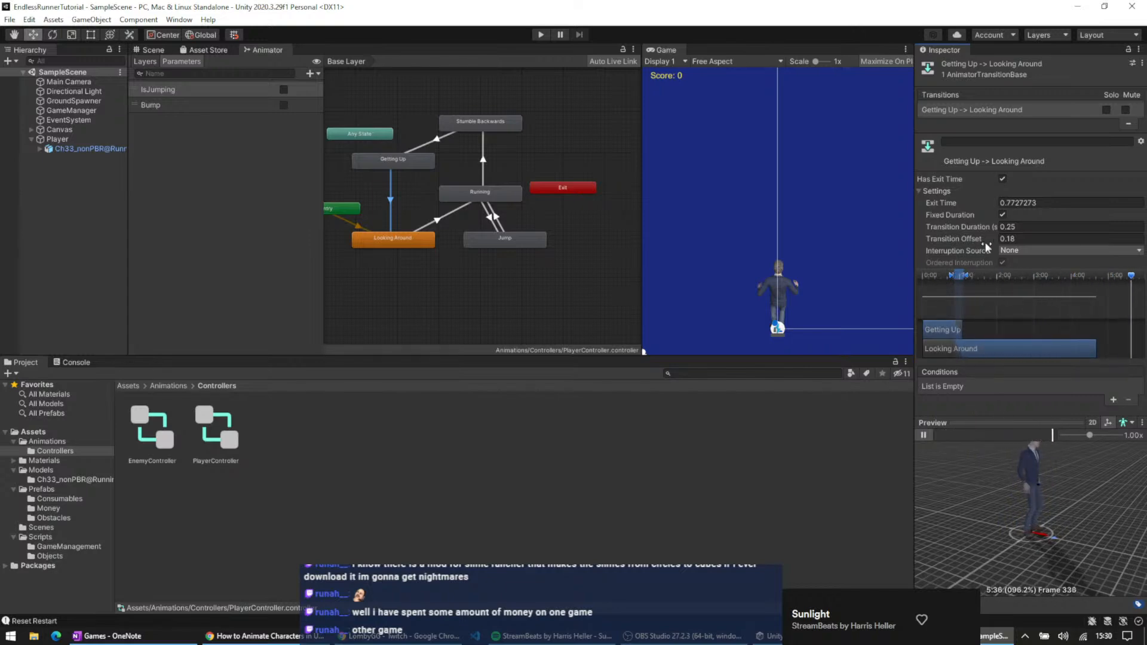
- Set the Transition Offset of Getting Up to Looking Around to 0.4 and play the preview again
left_click_drag(983, 238, 1019, 239)
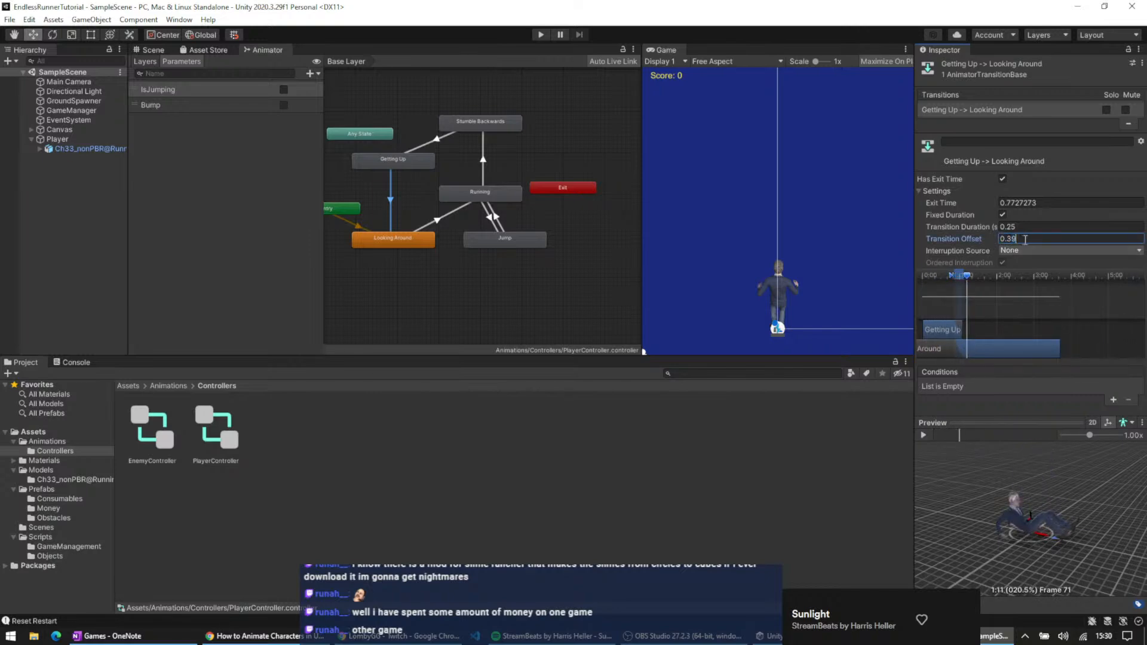
key("BackSpace")
key("BackSpace")
type("4")
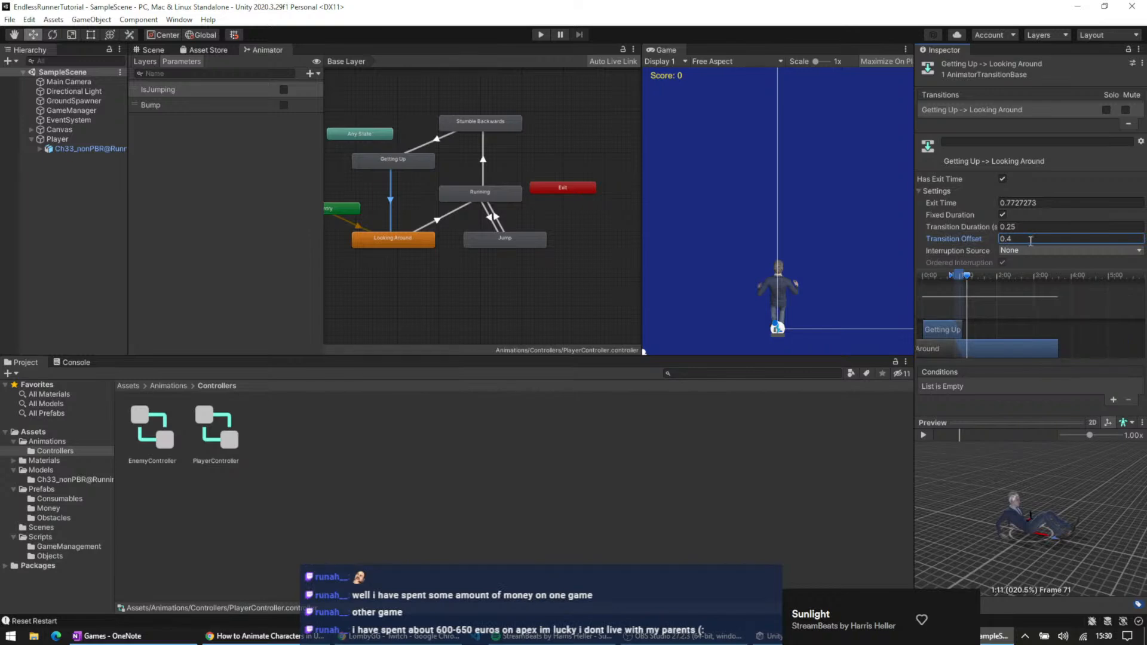
left_click(927, 433)
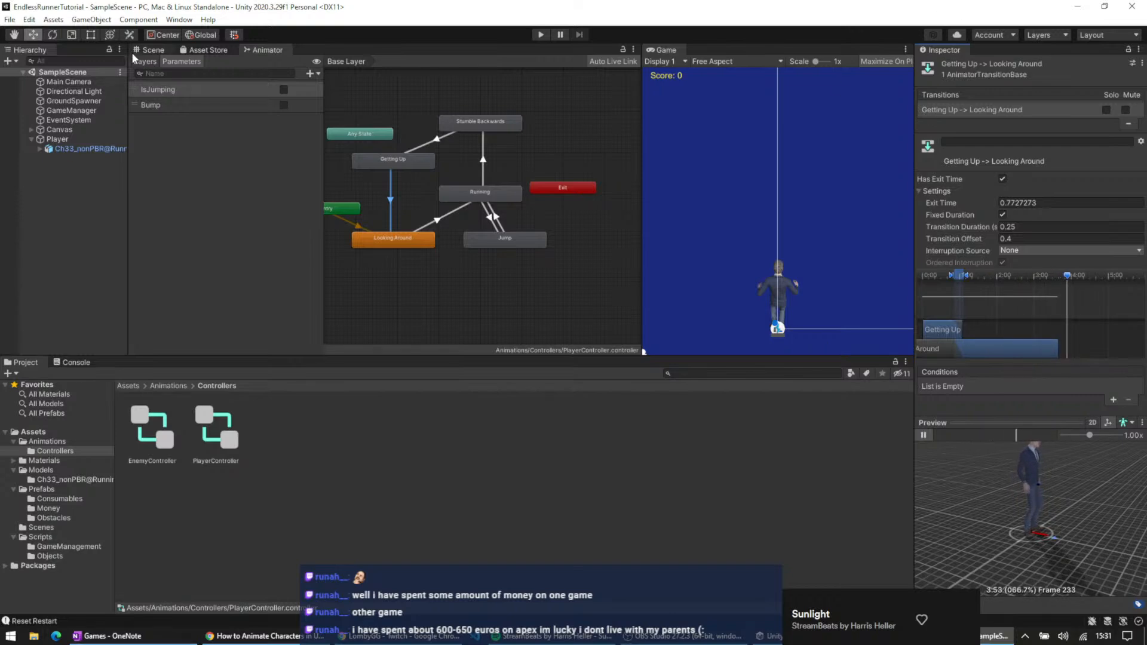
- Playtest the runner to check the getting-up and looking-around animations after a collision, and stop the game
left_click(540, 35)
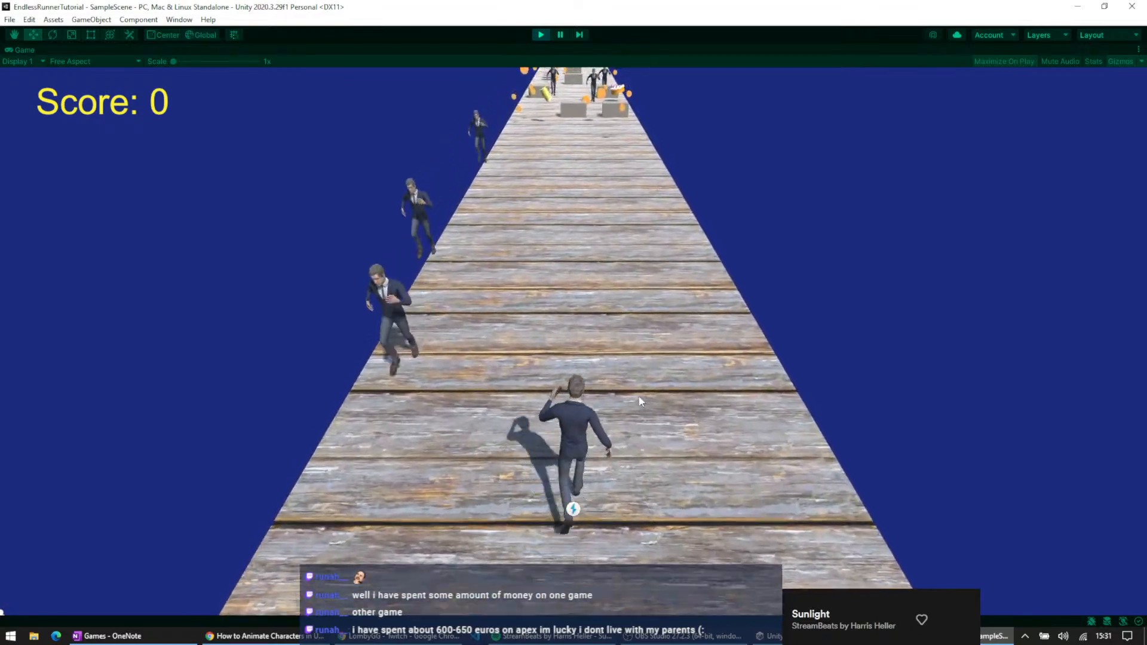
key("Right")
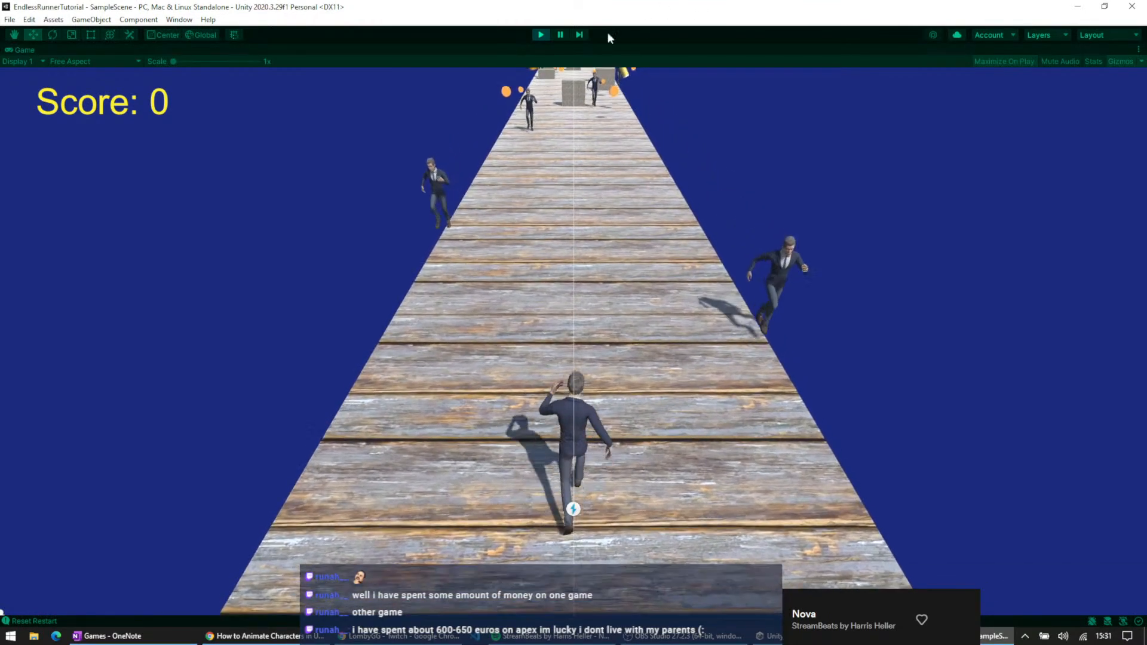
left_click(540, 34)
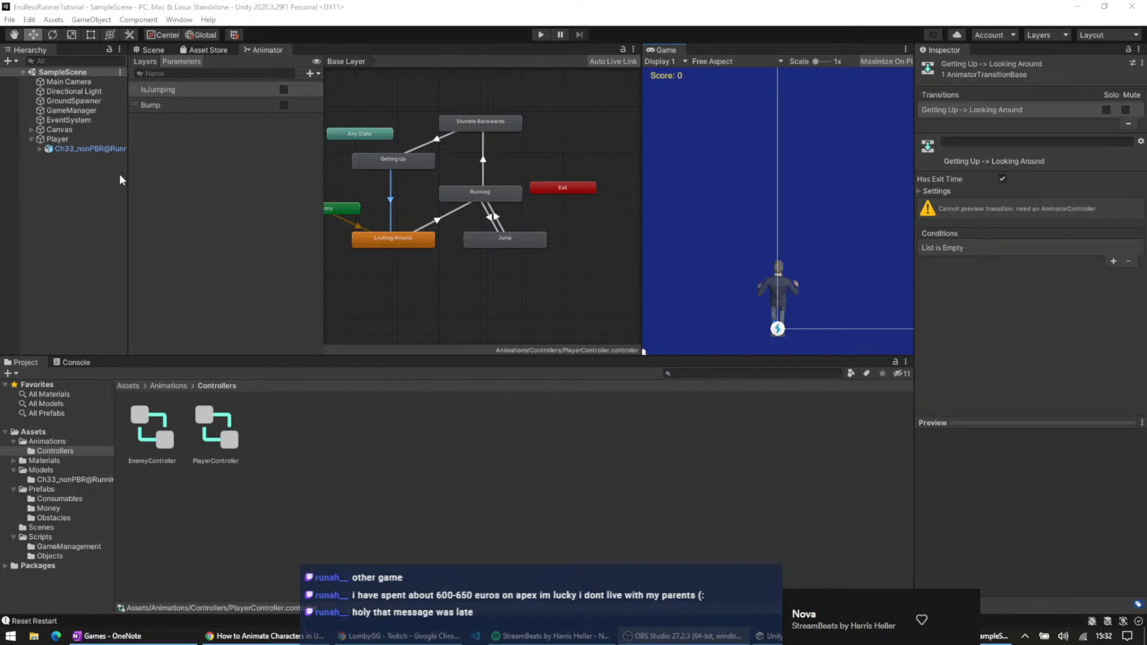
- Find the Restart script in the GameManagement scripts folder and open it in Visual Studio Code
left_click(40, 537)
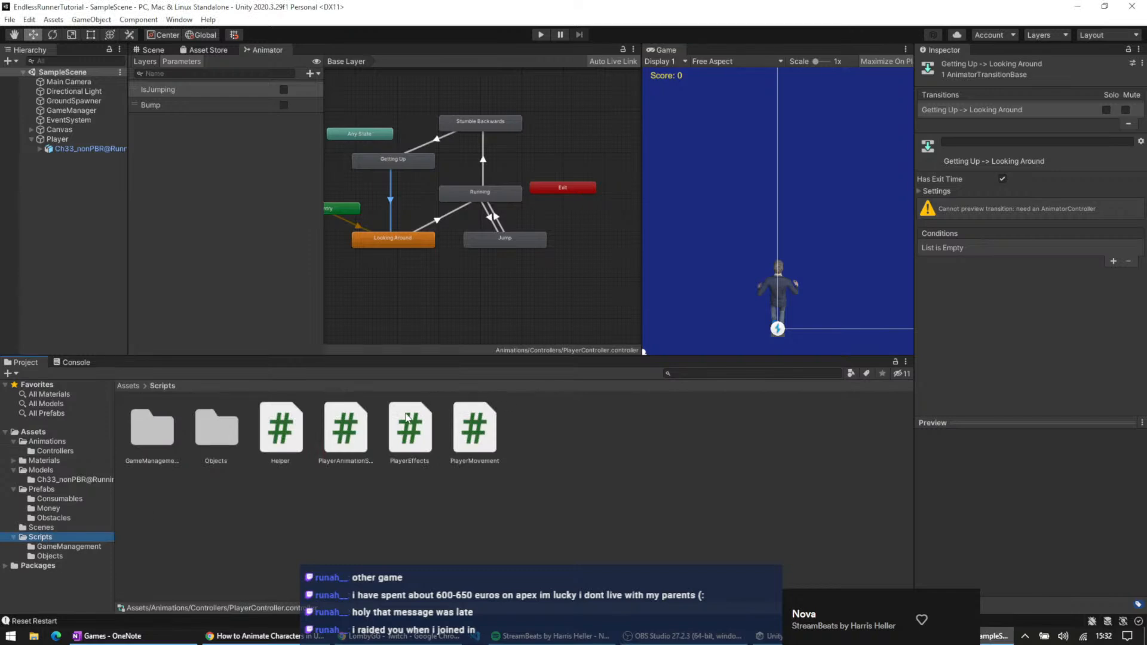
left_click(347, 430)
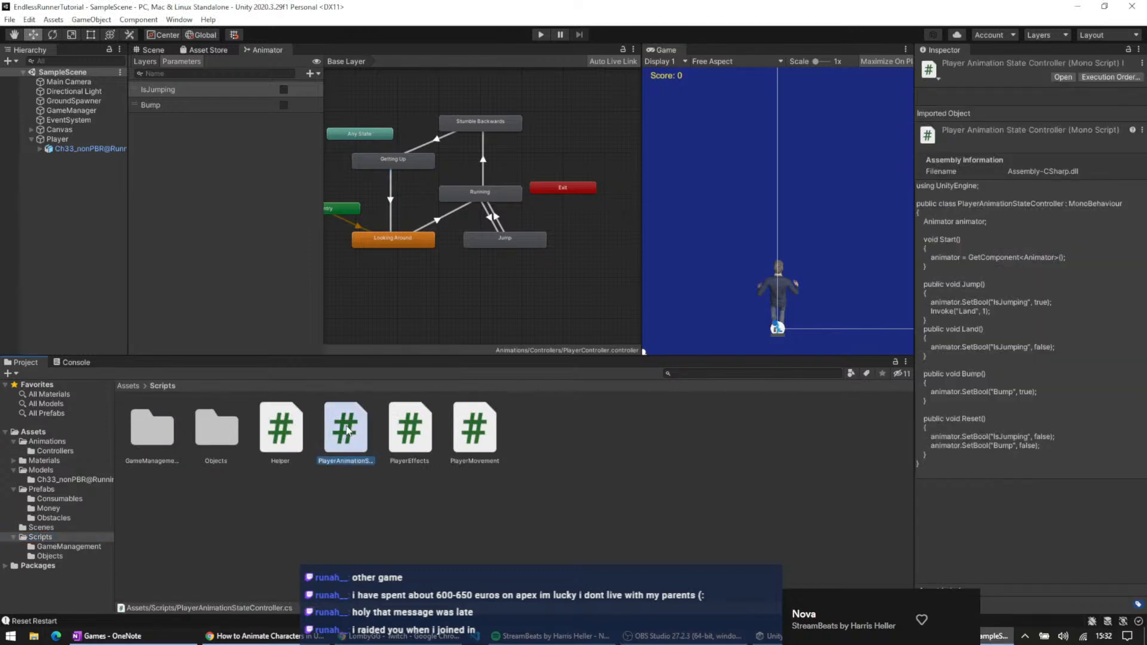
double_click(232, 427)
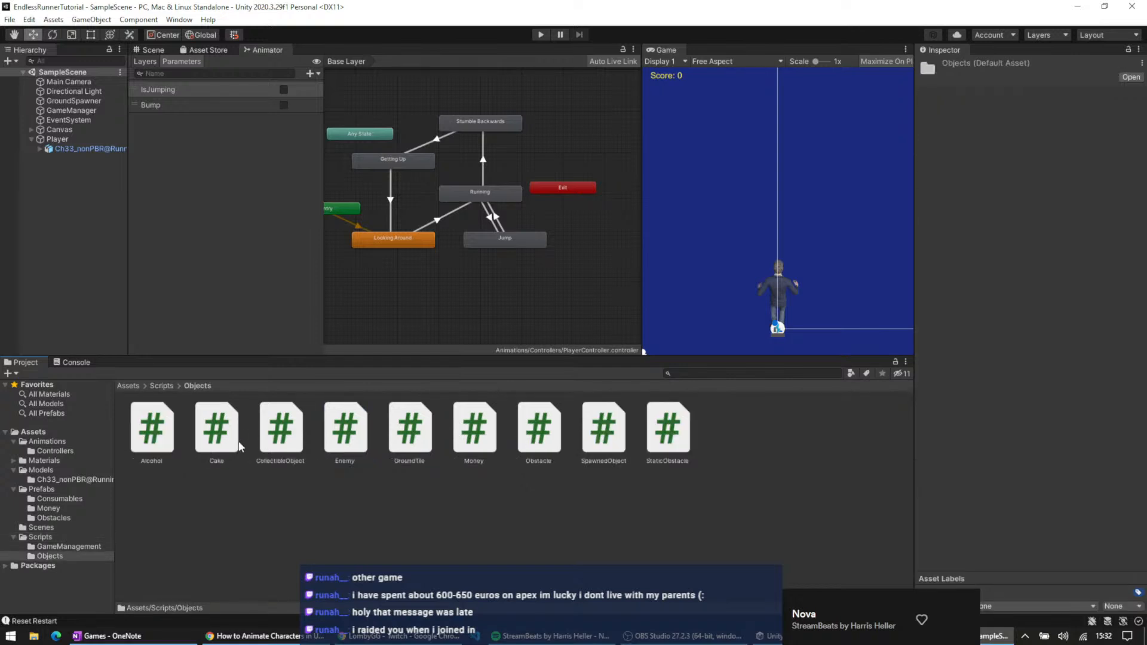
left_click(165, 386)
double_click(158, 425)
left_click(470, 438)
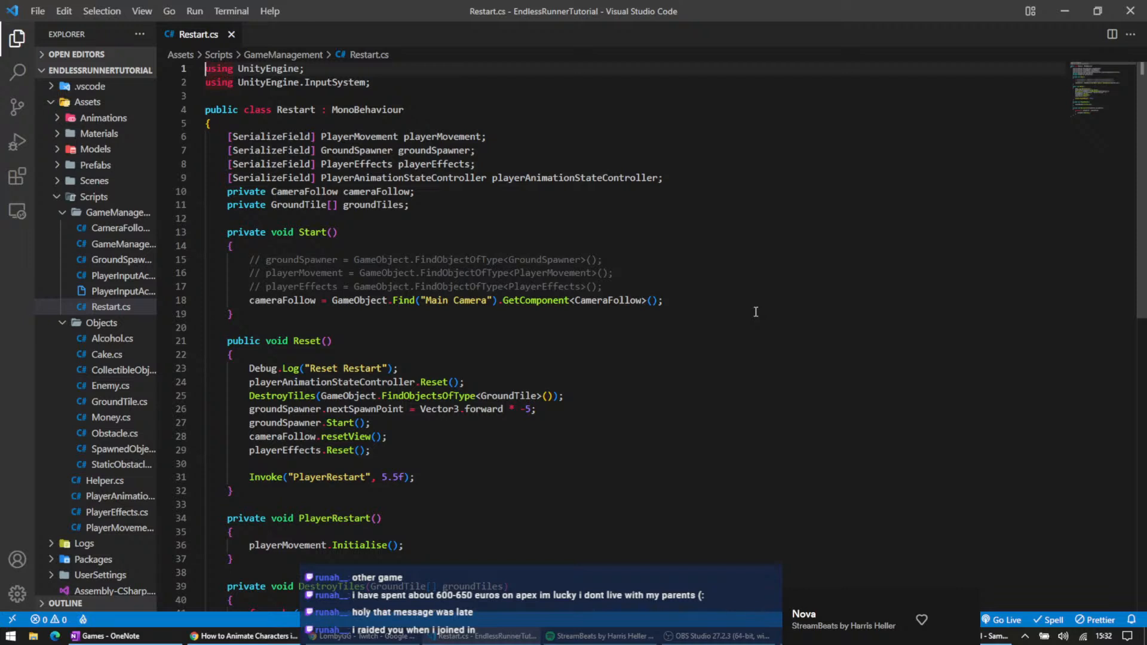
- Delete the three commented-out FindObjectOfType lines from the Start method of Restart.cs
left_click(454, 341)
scroll(583, 335, "down", 1)
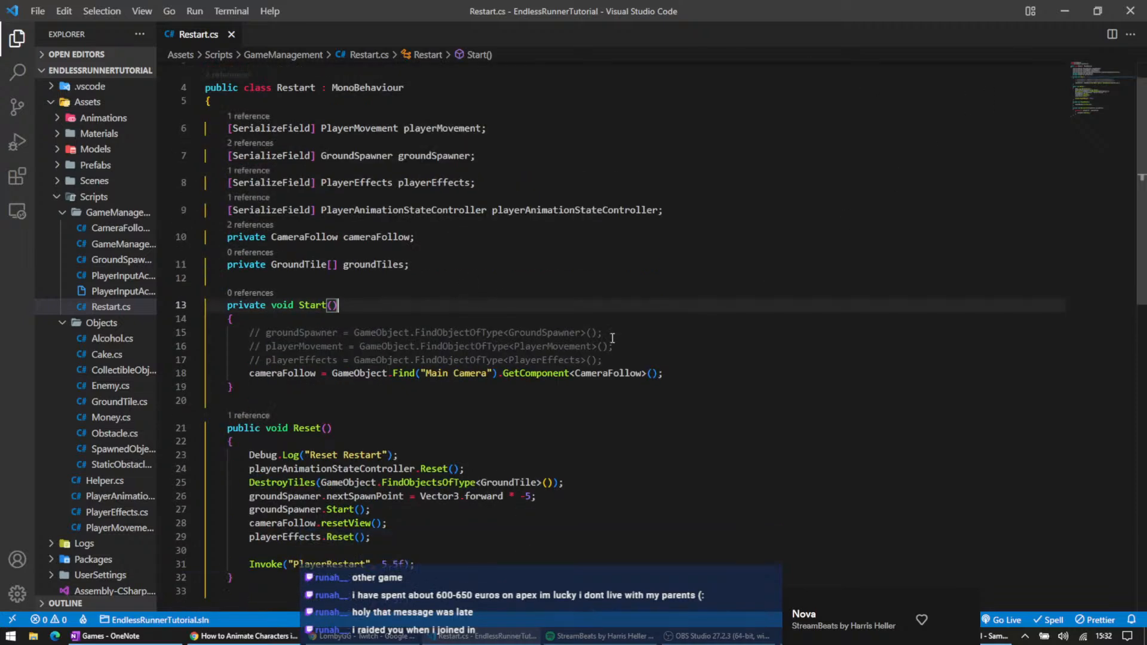
left_click_drag(603, 360, 620, 321)
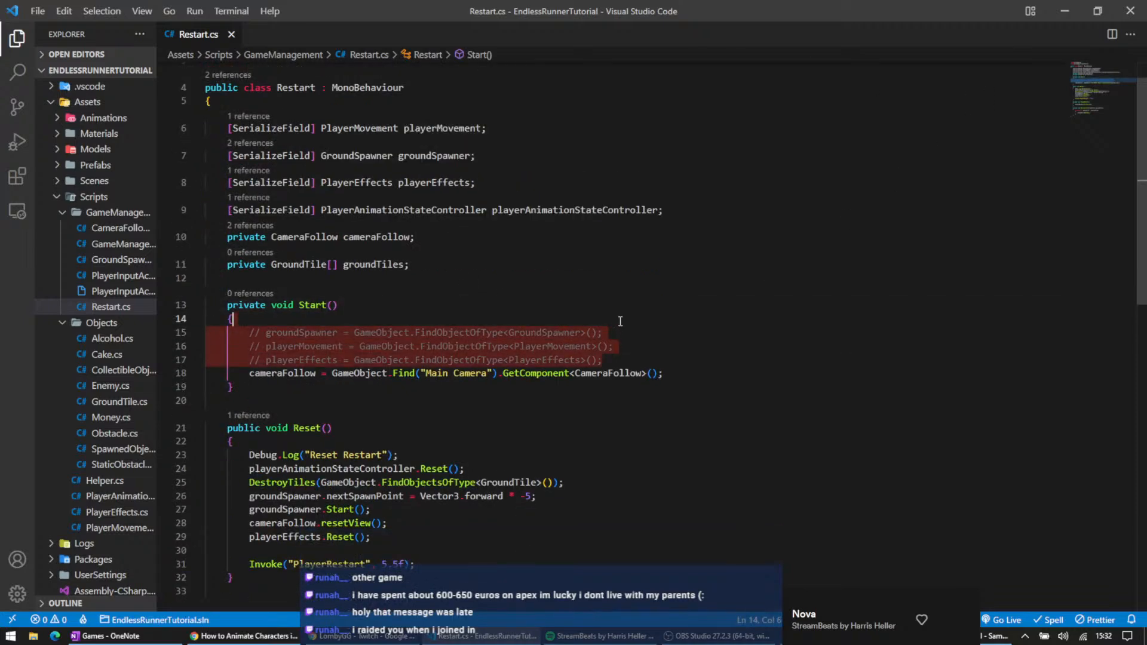
key("BackSpace")
key("Down")
key("Down")
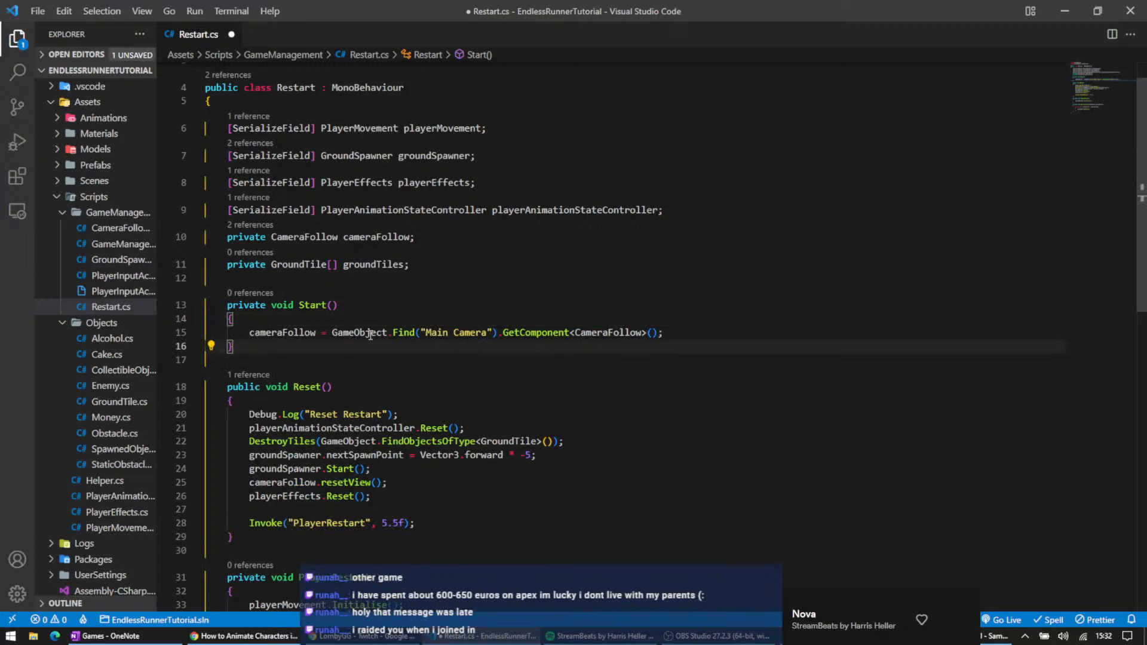
- Set the PlayerRestart Invoke delay in the Reset method to 3.5f and save Restart.cs
scroll(372, 335, "down", 1)
key("Up")
key("Up")
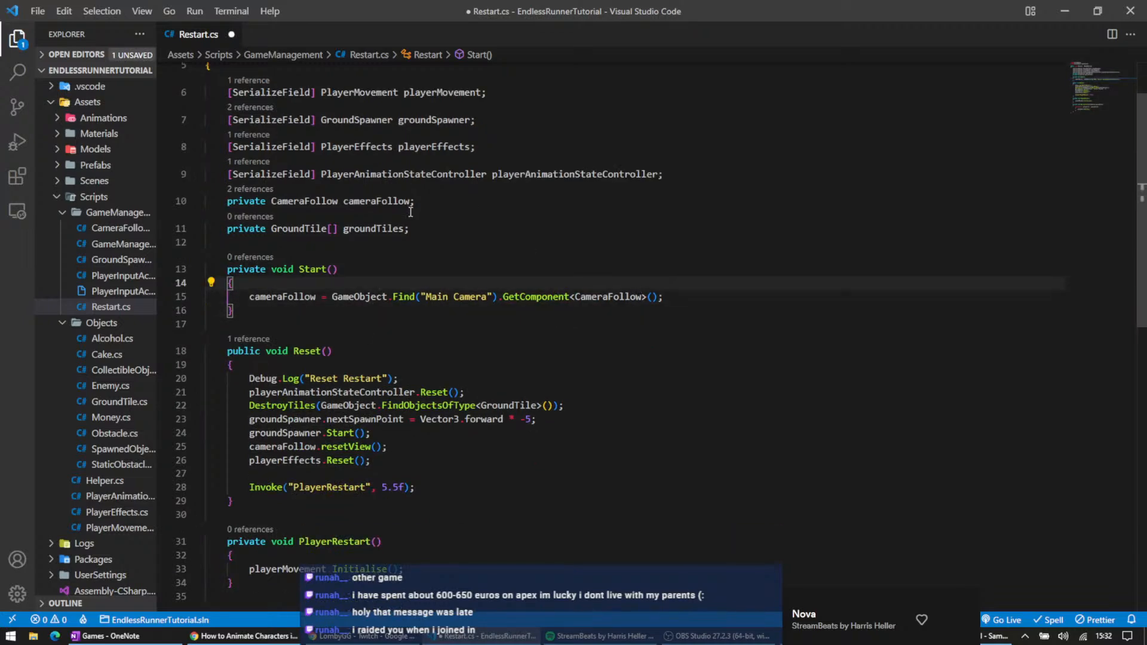
scroll(410, 212, "up", 2)
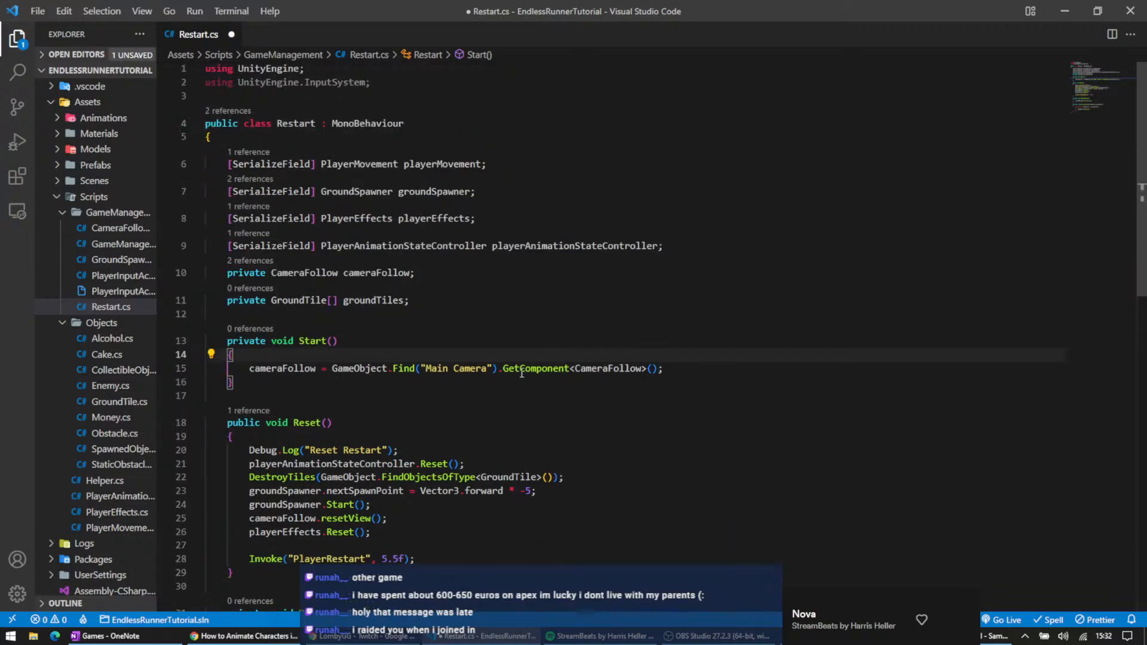
double_click(594, 369)
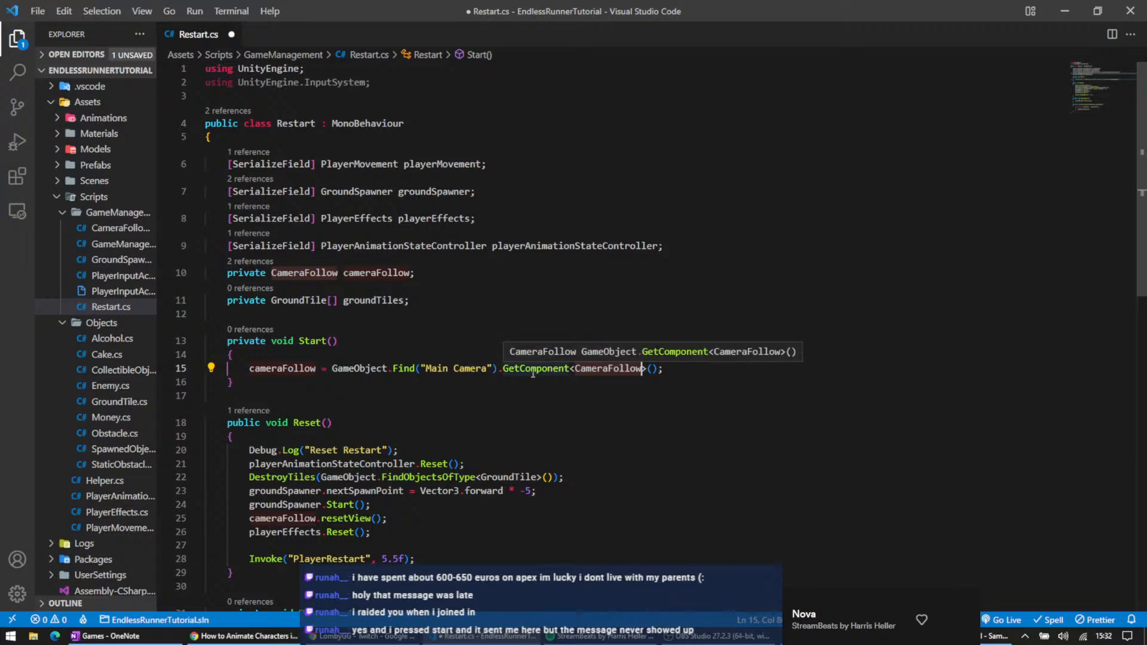
scroll(539, 374, "down", 3)
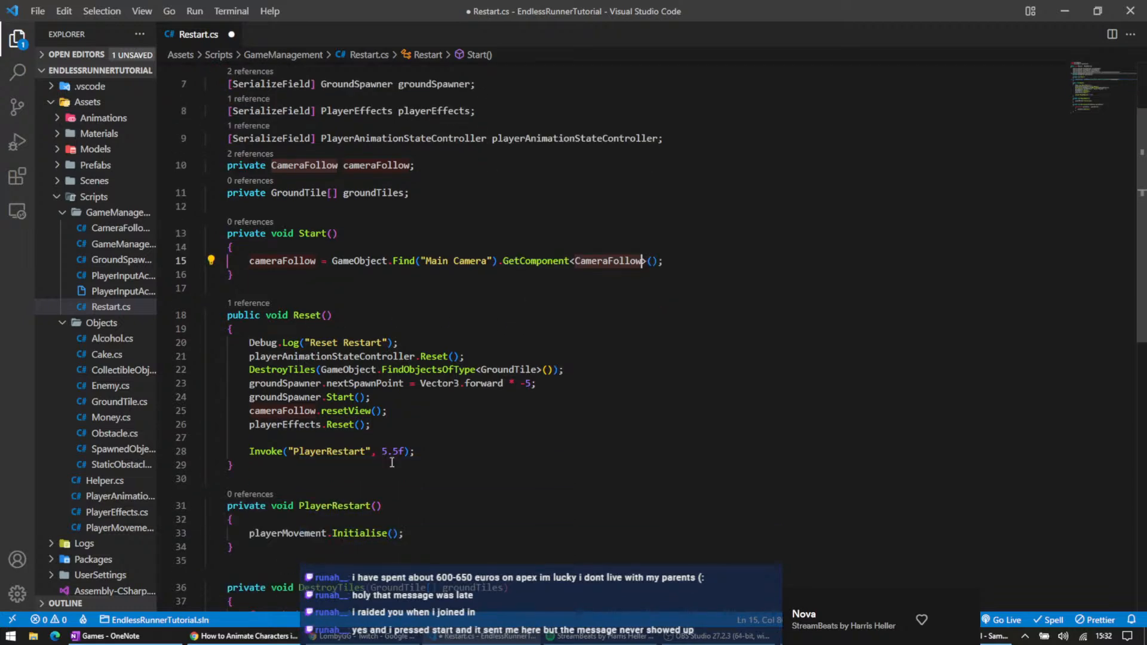
key("Down")
key("Down")
key("Down")
scroll(392, 437, "down", 5)
left_click(392, 273)
key("Delete")
type("3")
key("Down")
key("ctrl+s")
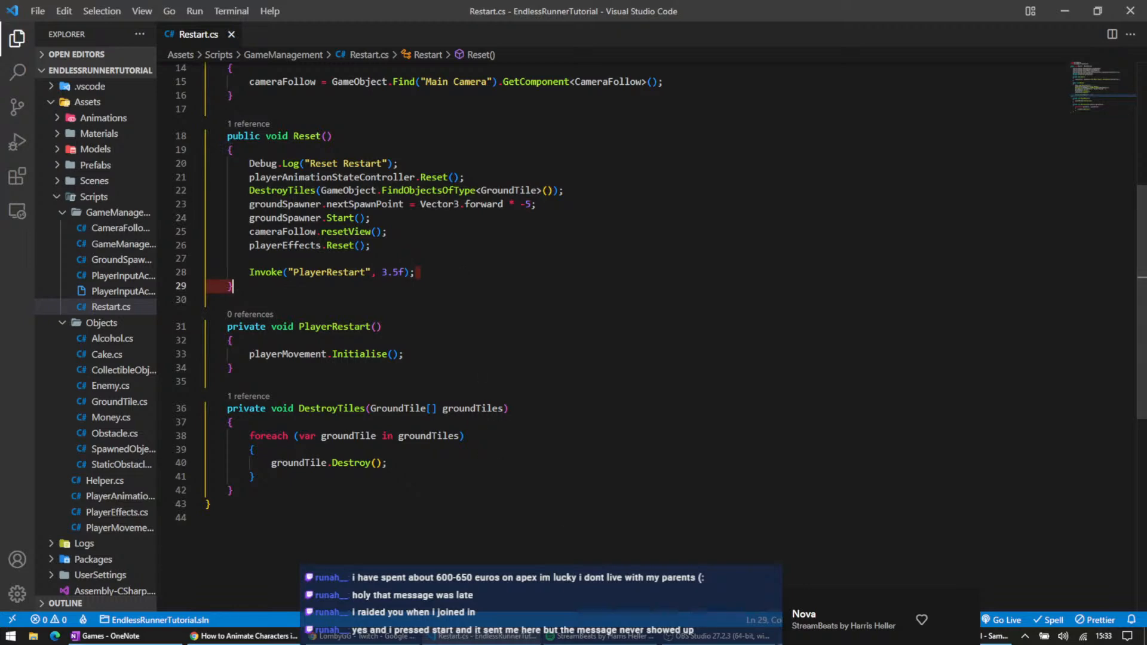
- Switch back to Unity, narrow the Animator area to enlarge the Game view, and start the game
key("alt+Tab")
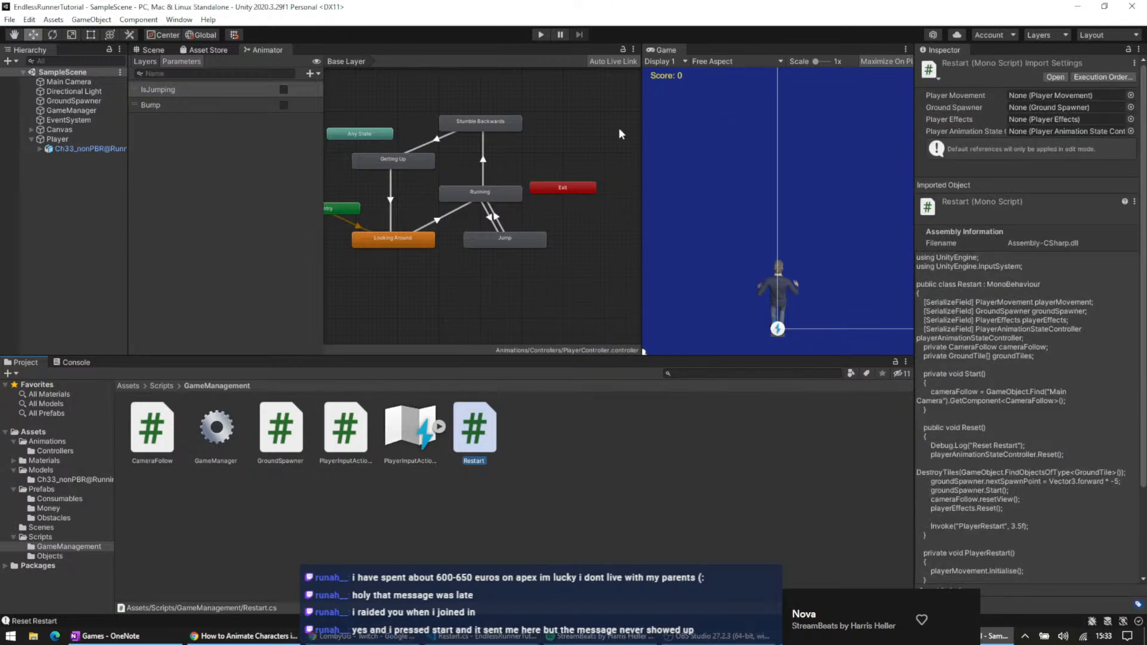
left_click(644, 123)
left_click_drag(643, 122, 557, 123)
left_click(541, 35)
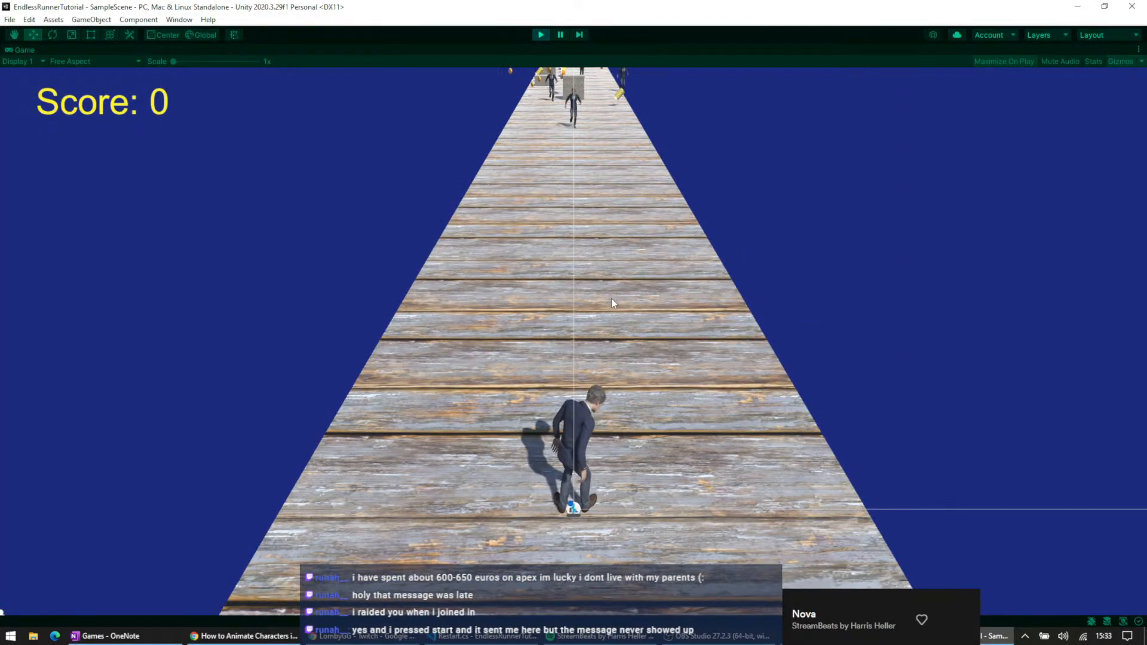
- Steer the character between lanes through restarts to check the shortened restart delay against the animations
key("Right")
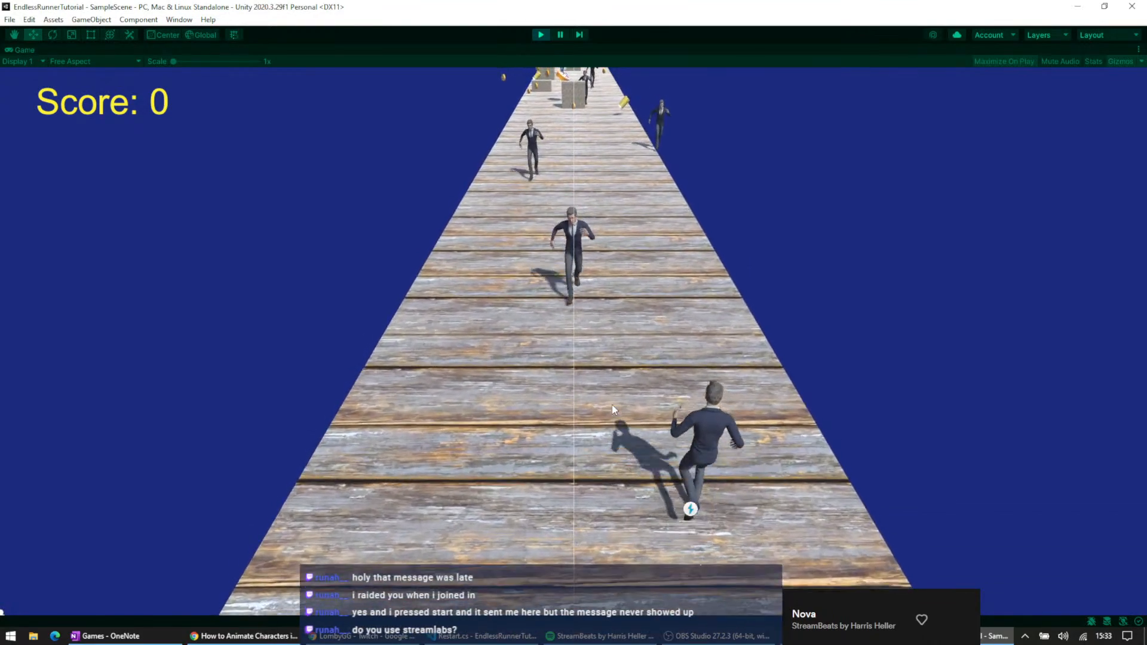
key("Left")
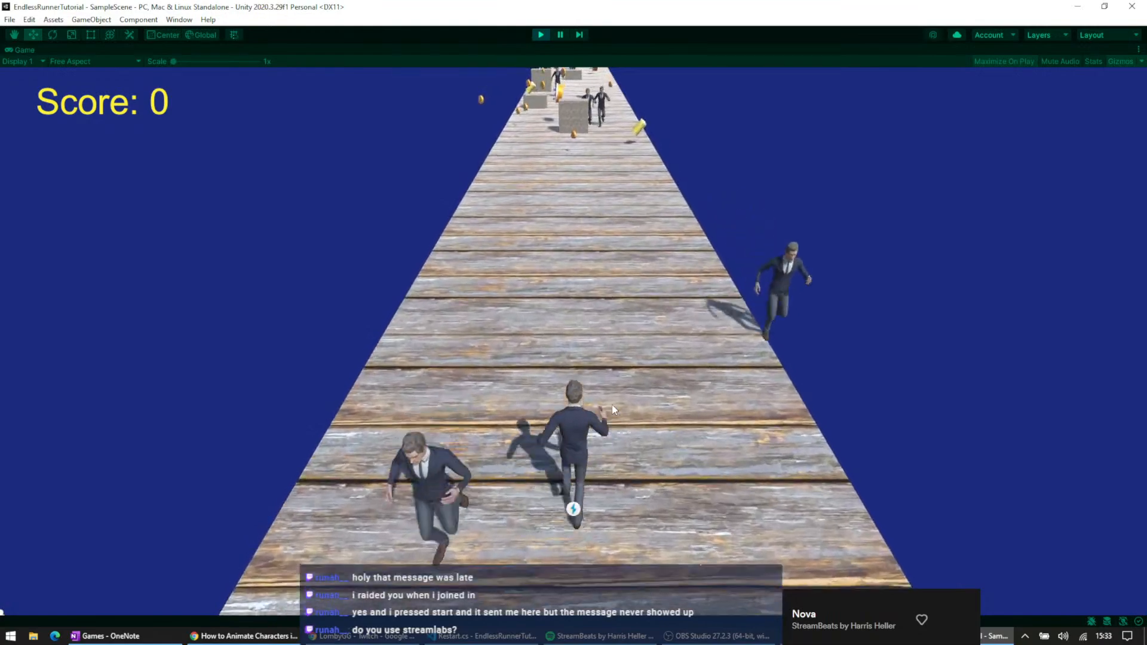
key("Left")
key("Right")
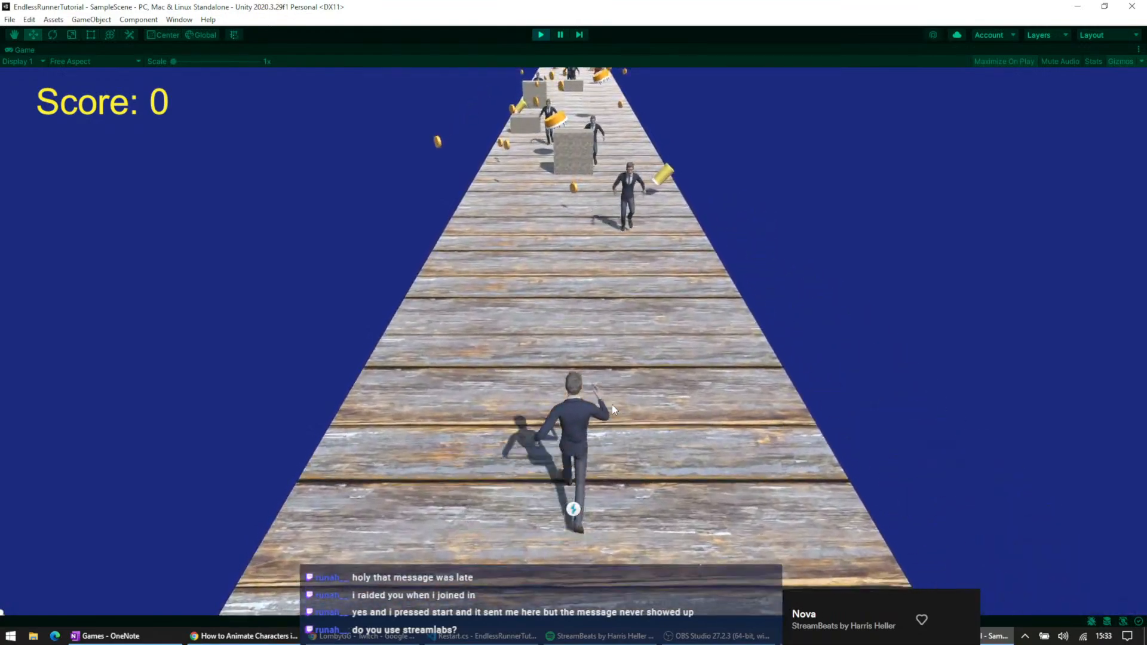
key("Right")
key("Left")
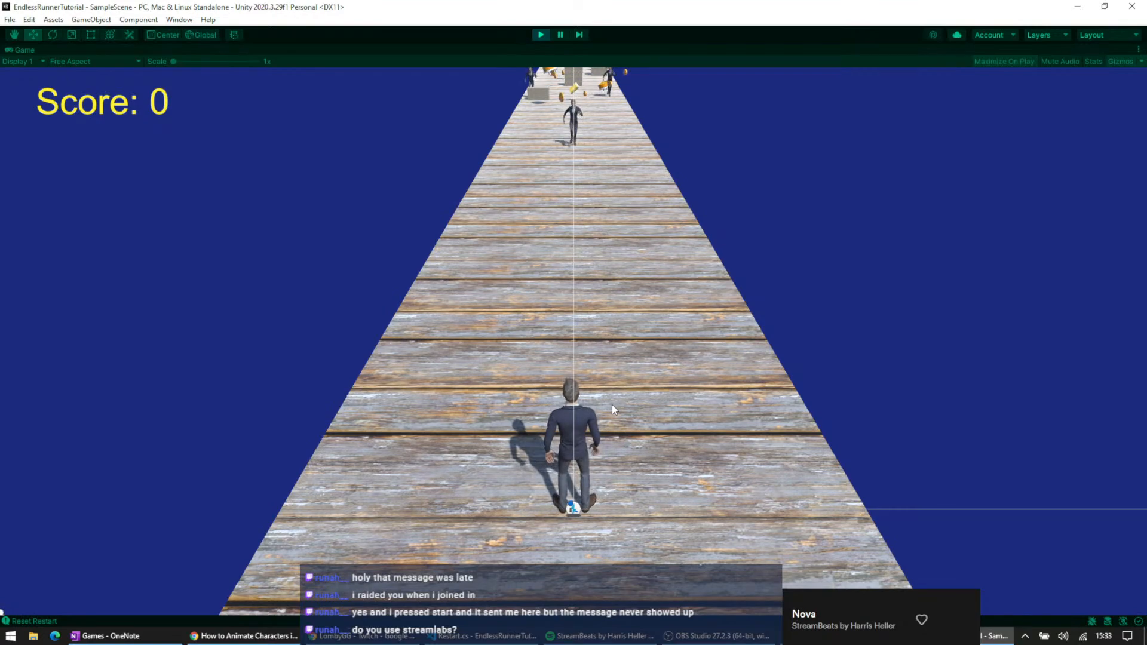
key("Right")
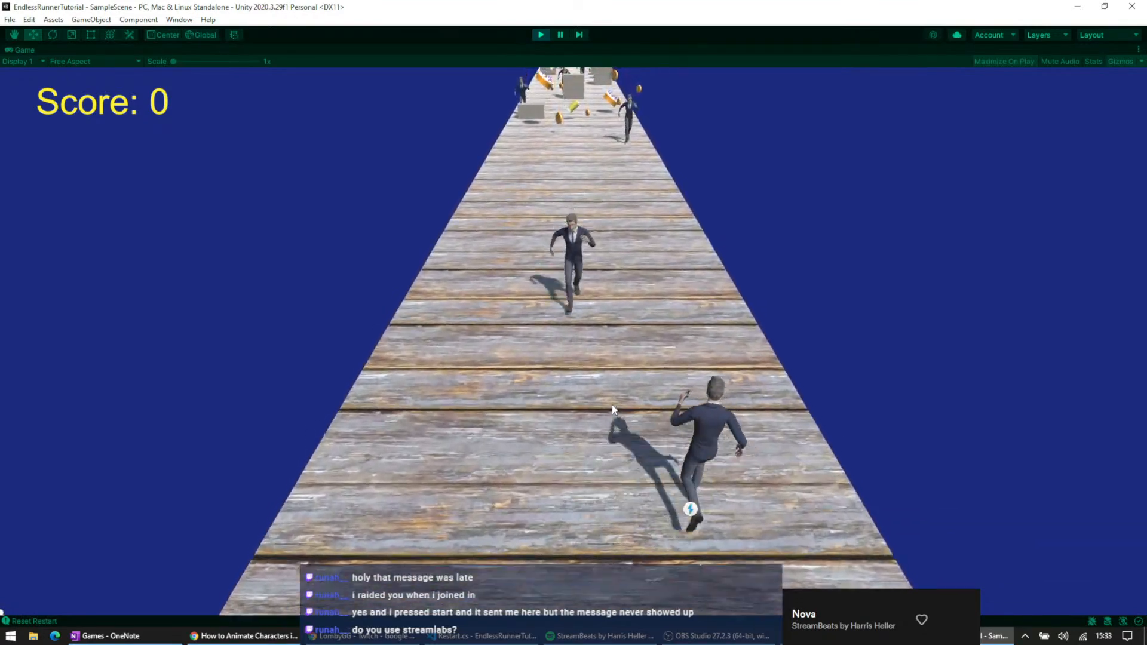
key("Left")
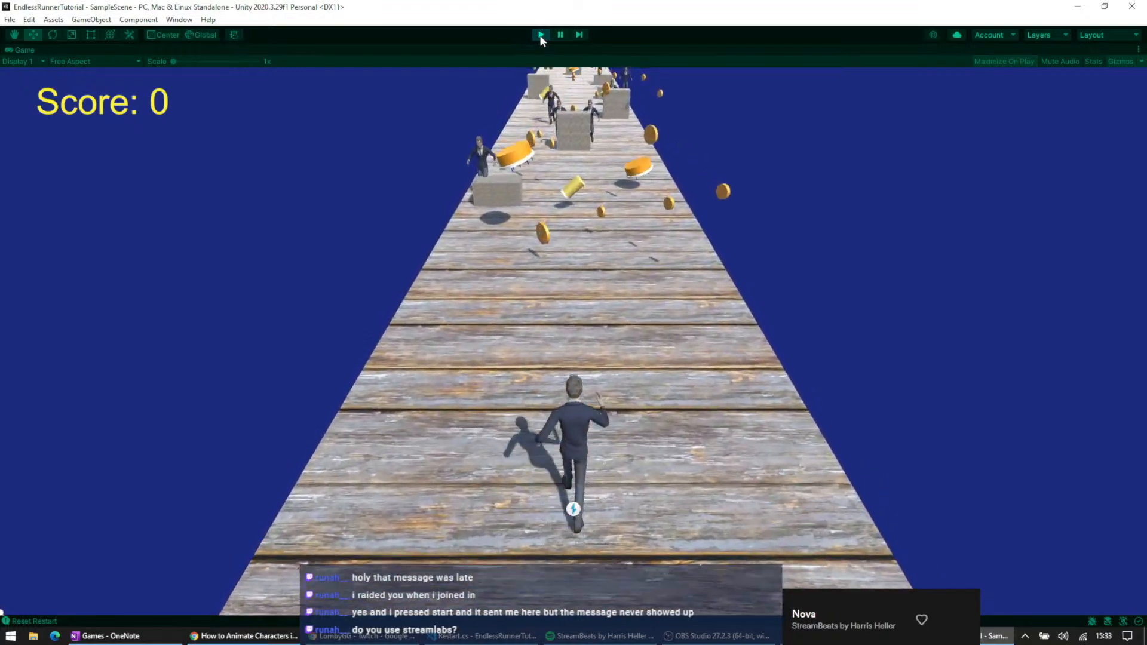
- Rerun the game several times, steering between lanes to check the restart animations, then stop it and narrow the Inspector slightly
left_click(540, 35)
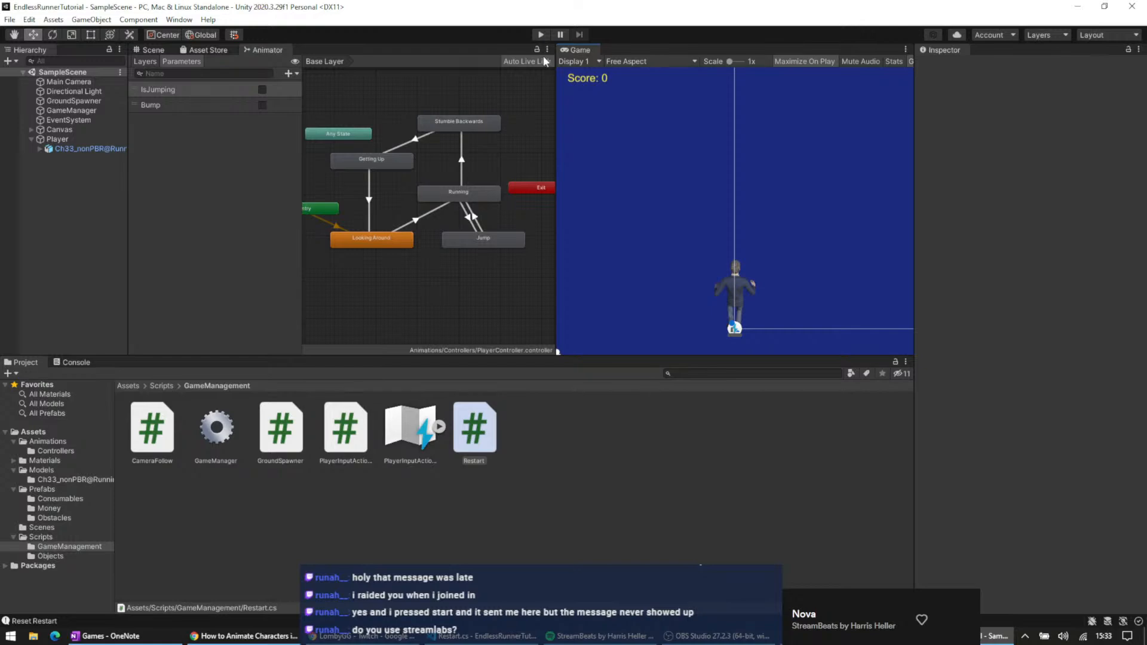
left_click(542, 35)
left_click(540, 34)
left_click(537, 35)
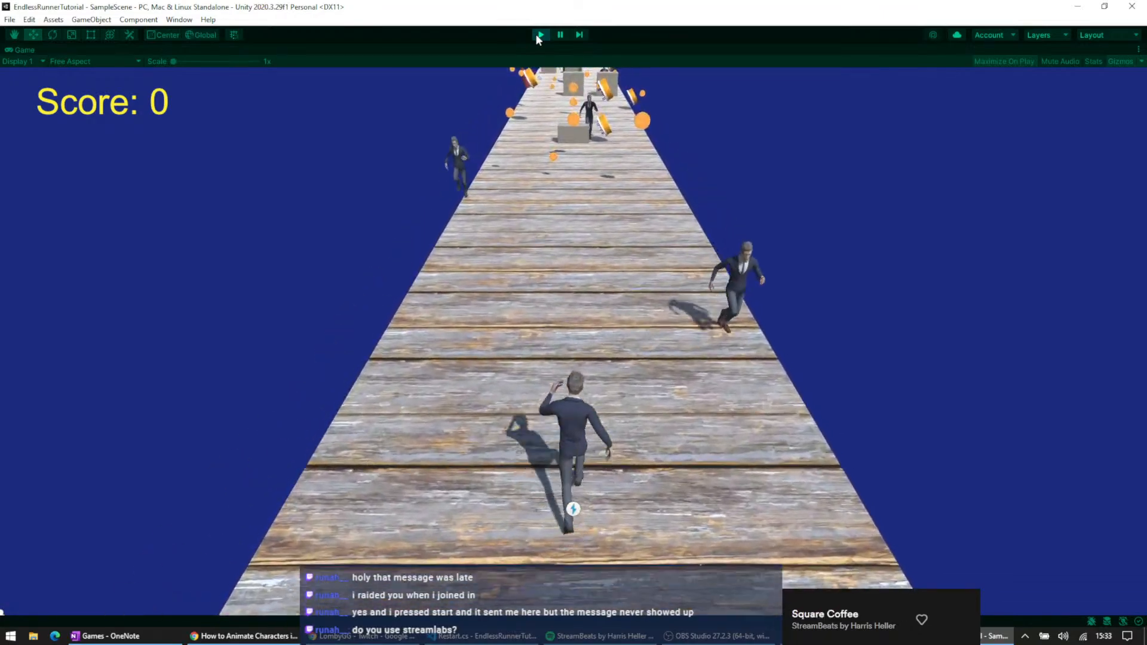
key("Left")
key("Right")
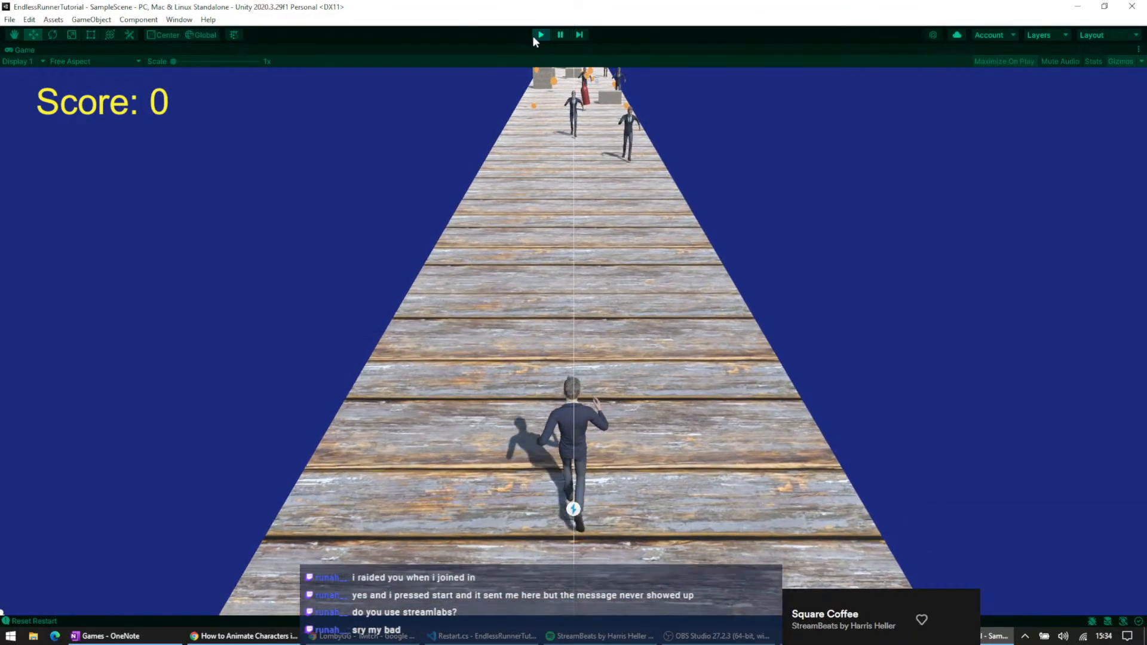
left_click(539, 35)
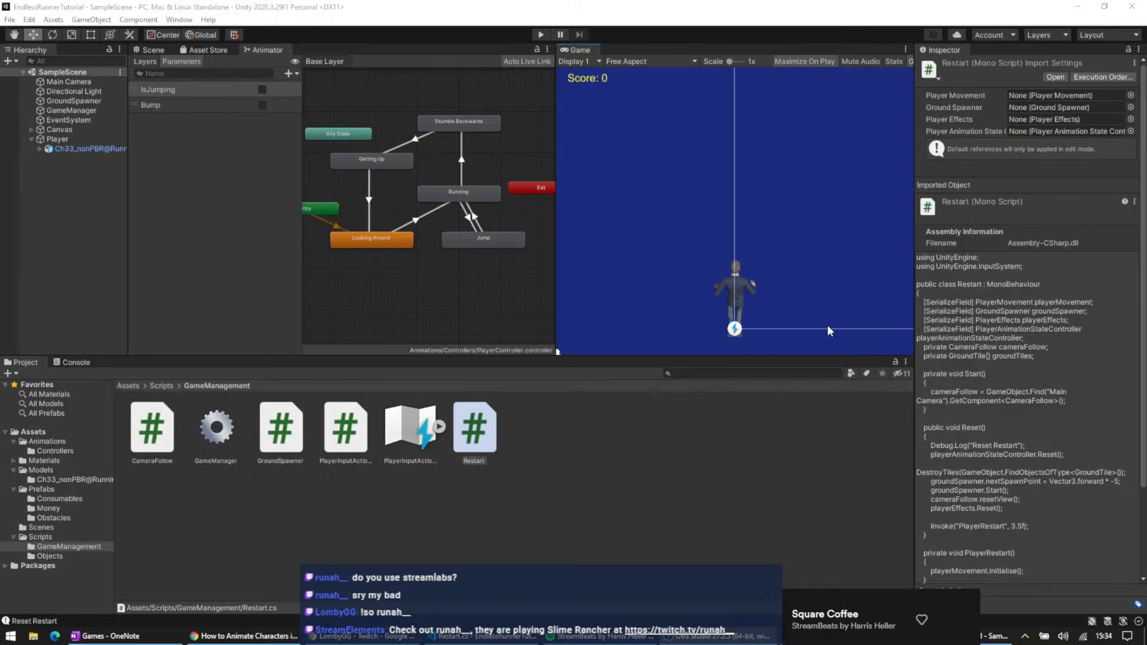
left_click_drag(914, 242, 931, 236)
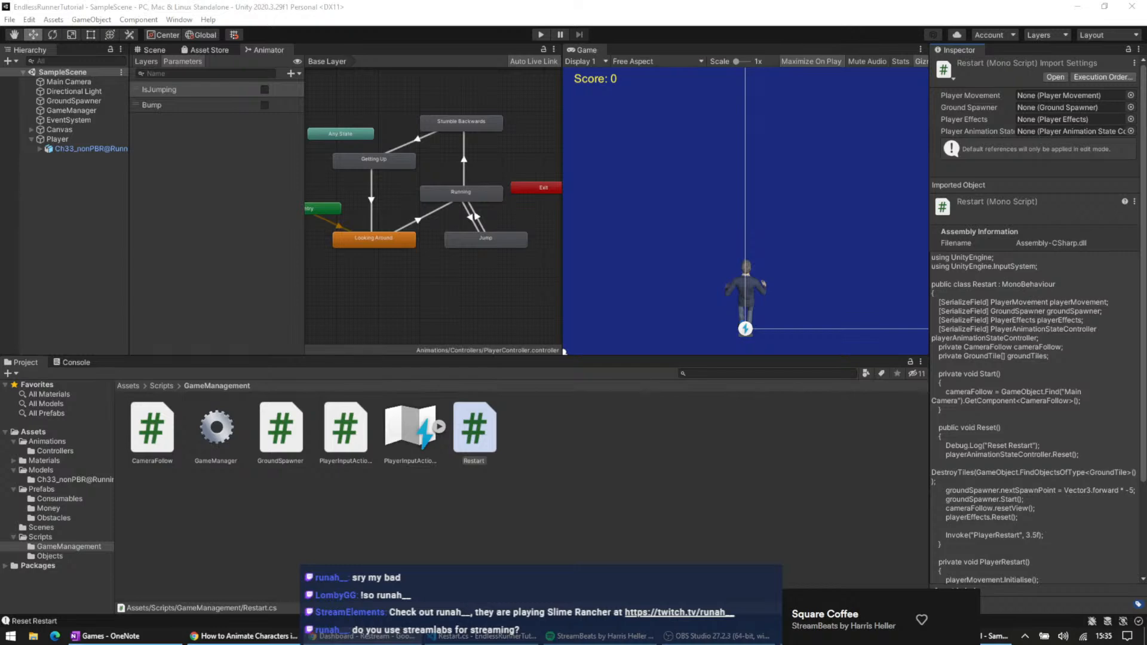
- Switch to the Restream dashboard in Chrome, read the latest stream chat messages, and return to Unity
key("alt+Tab")
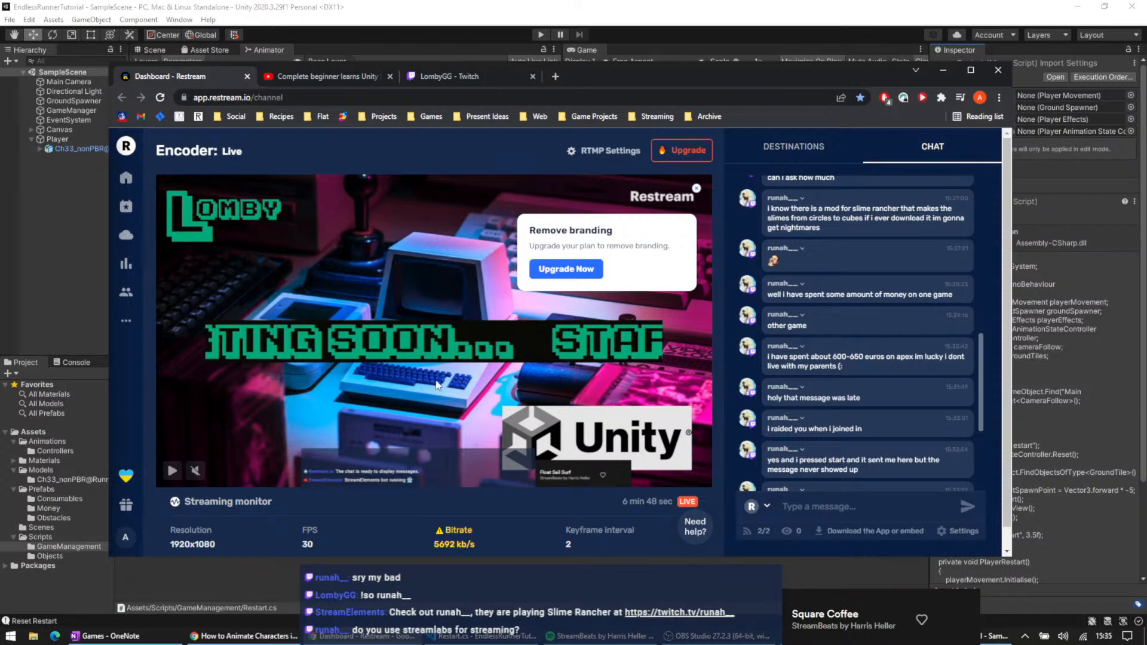
left_click(822, 146)
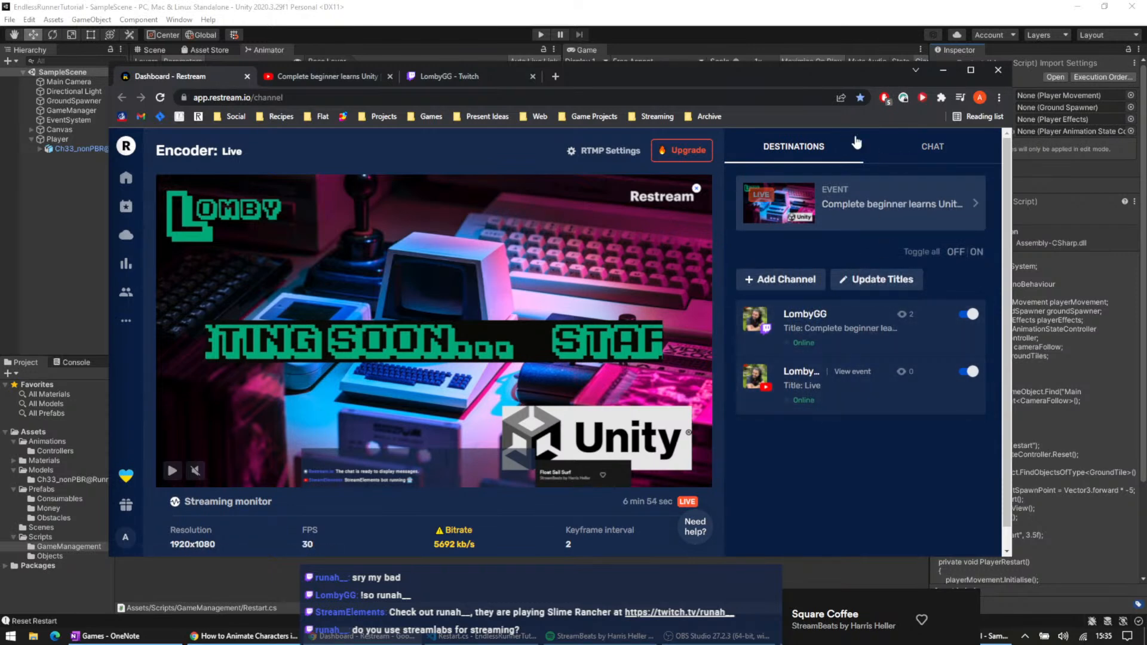
left_click(912, 148)
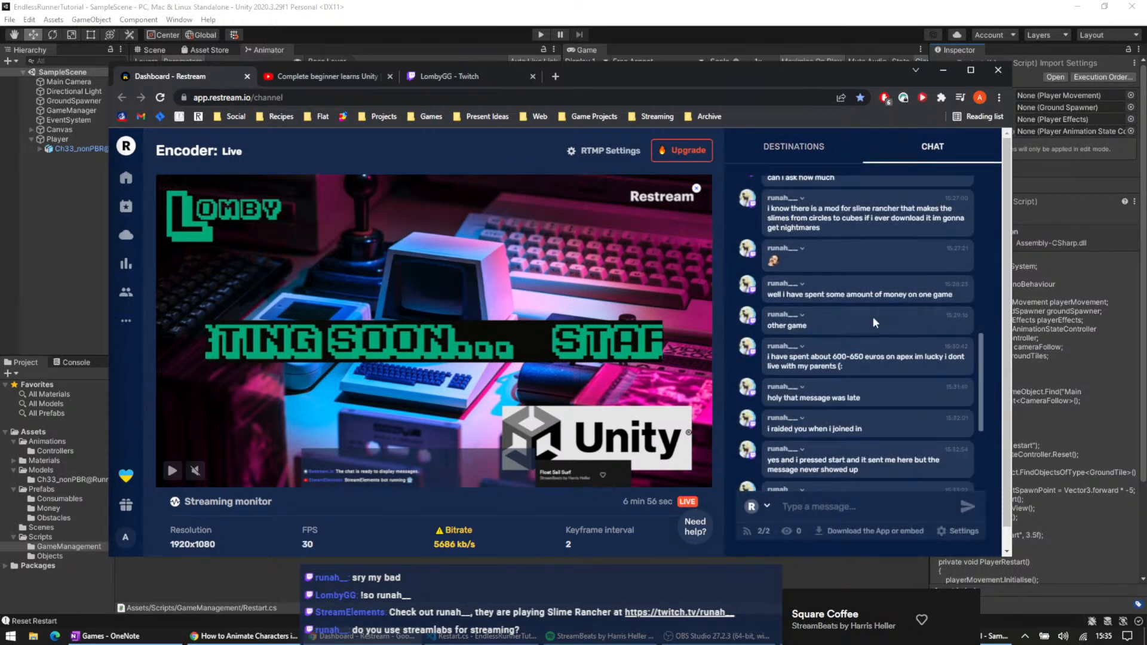
scroll(884, 328, "down", 5)
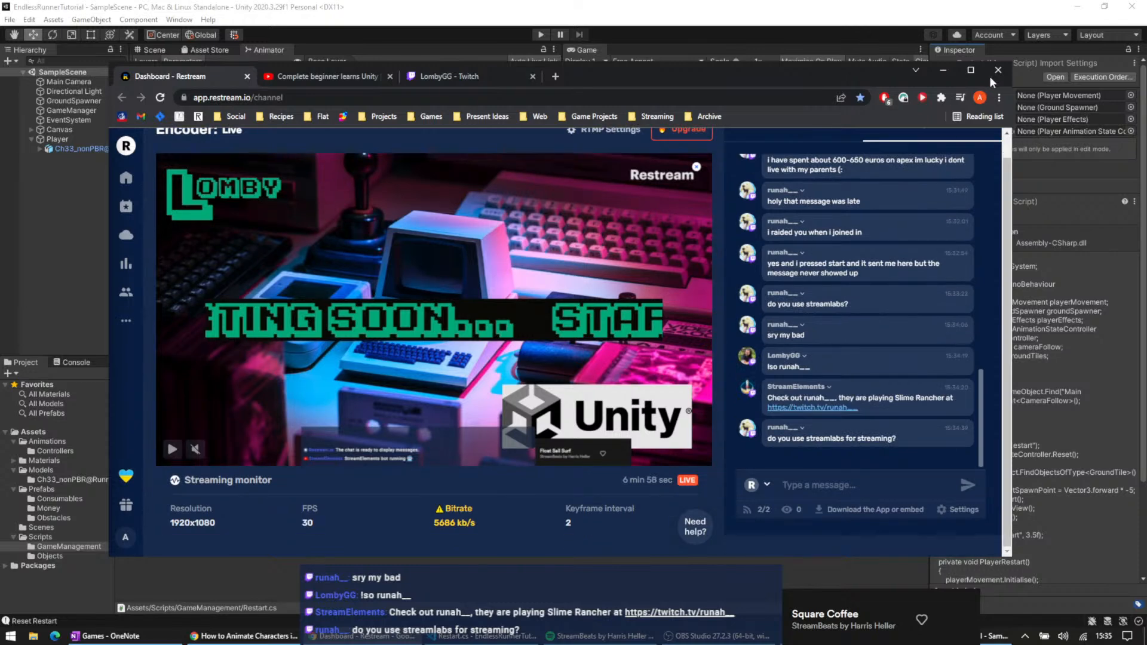
key("alt+Tab")
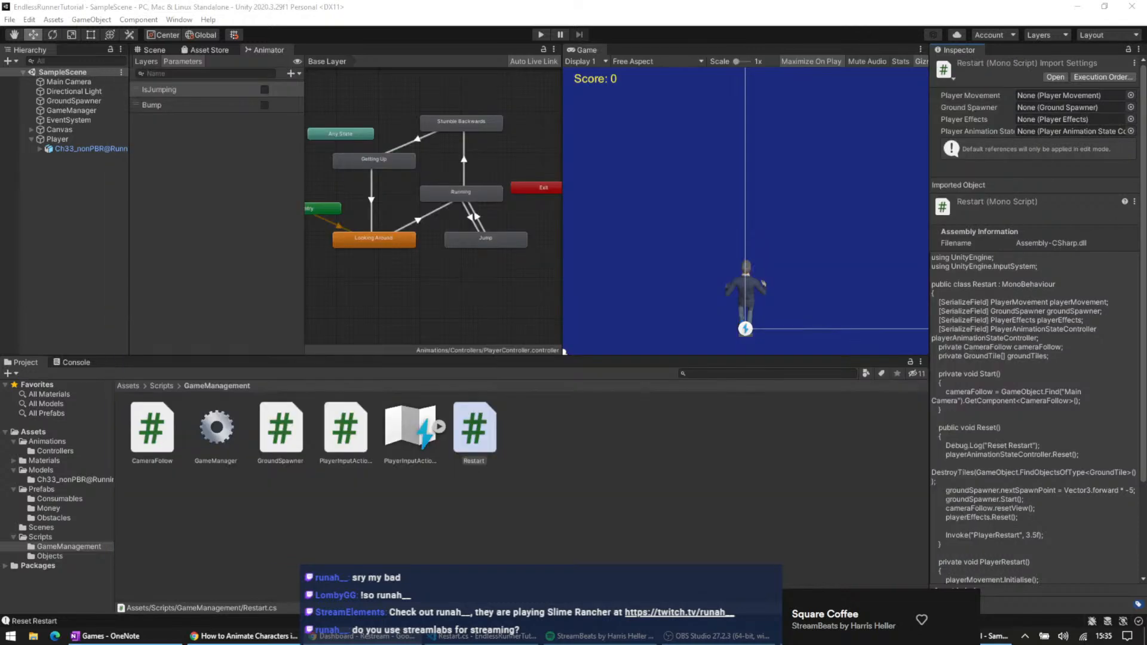
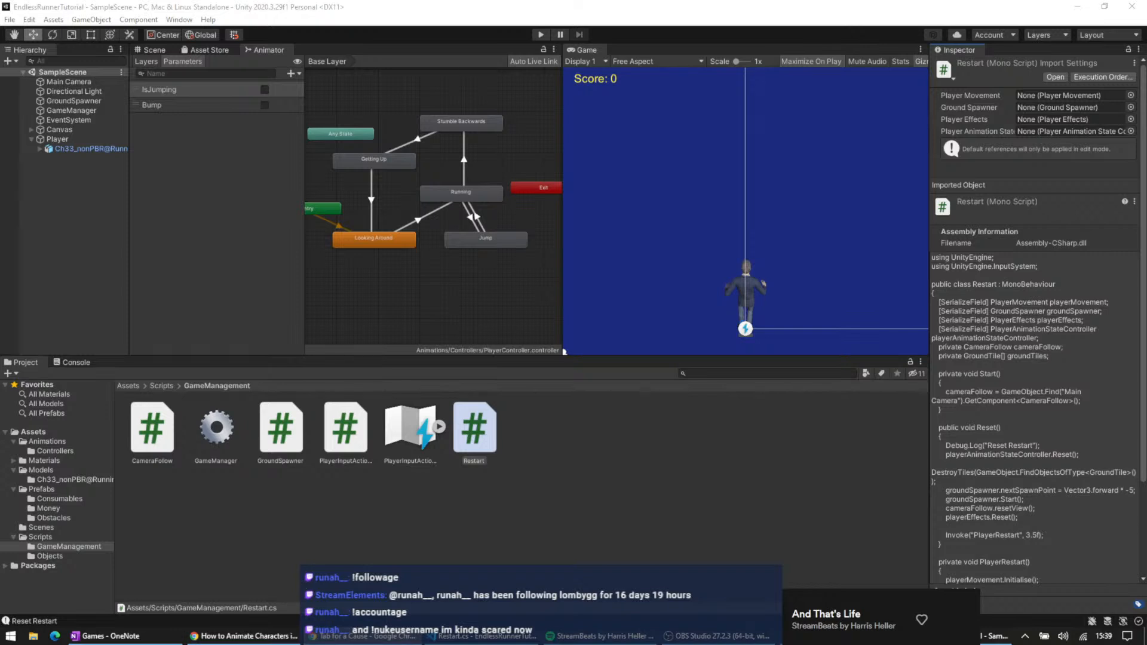
- Bring a Chrome window over Unity and search Google for "streamelements nuke command", using the corrected spelling
left_click_drag(1146, 124, 811, 81)
left_click(574, 87)
type("stea")
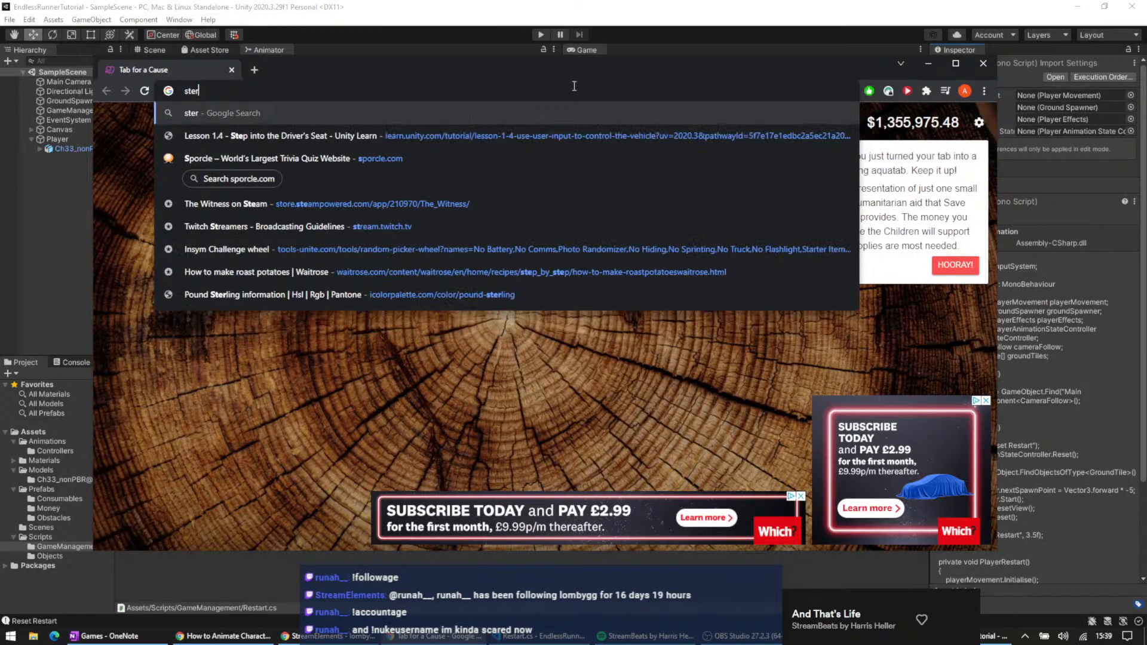
key("BackSpace")
key("BackSpace")
type("reame")
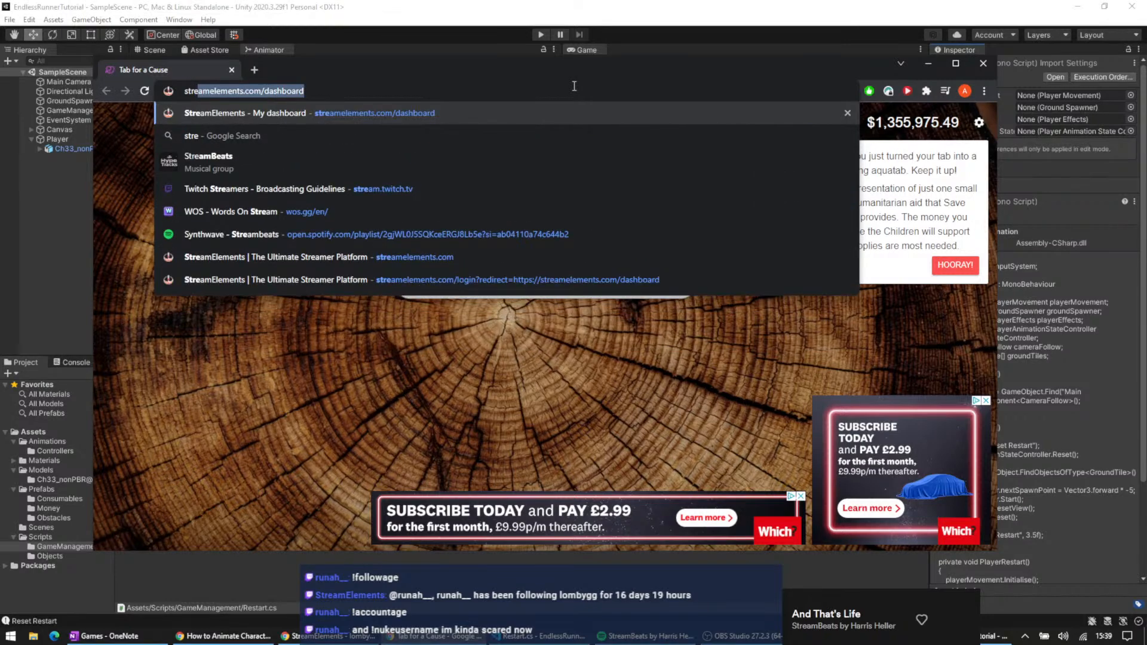
type("ele")
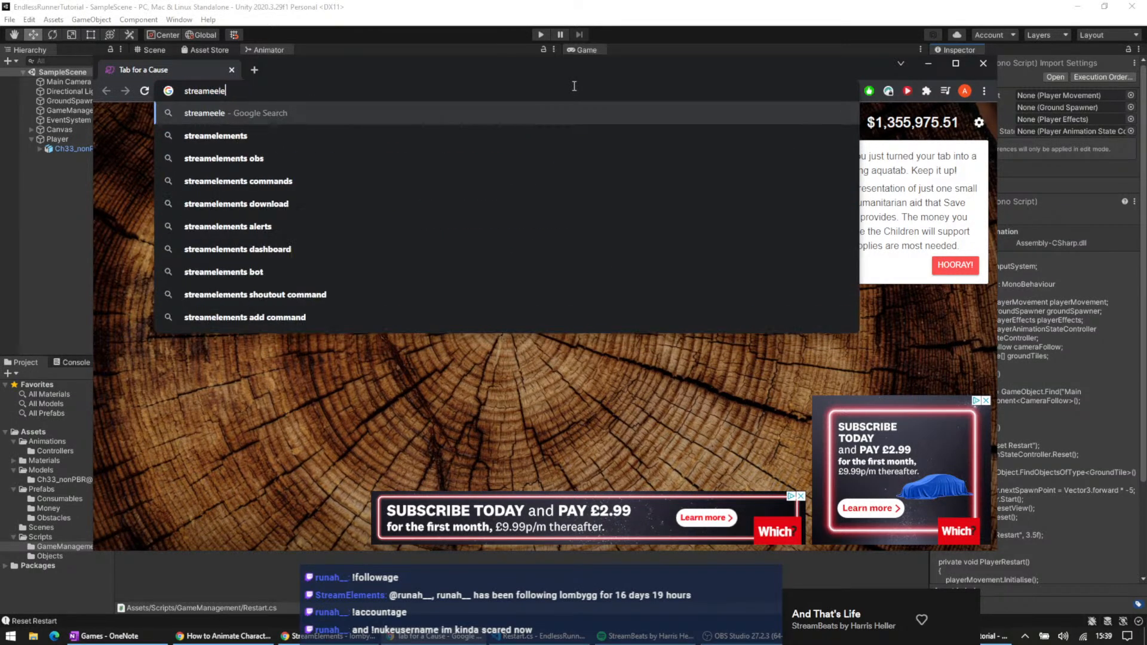
type("ments nuke comm")
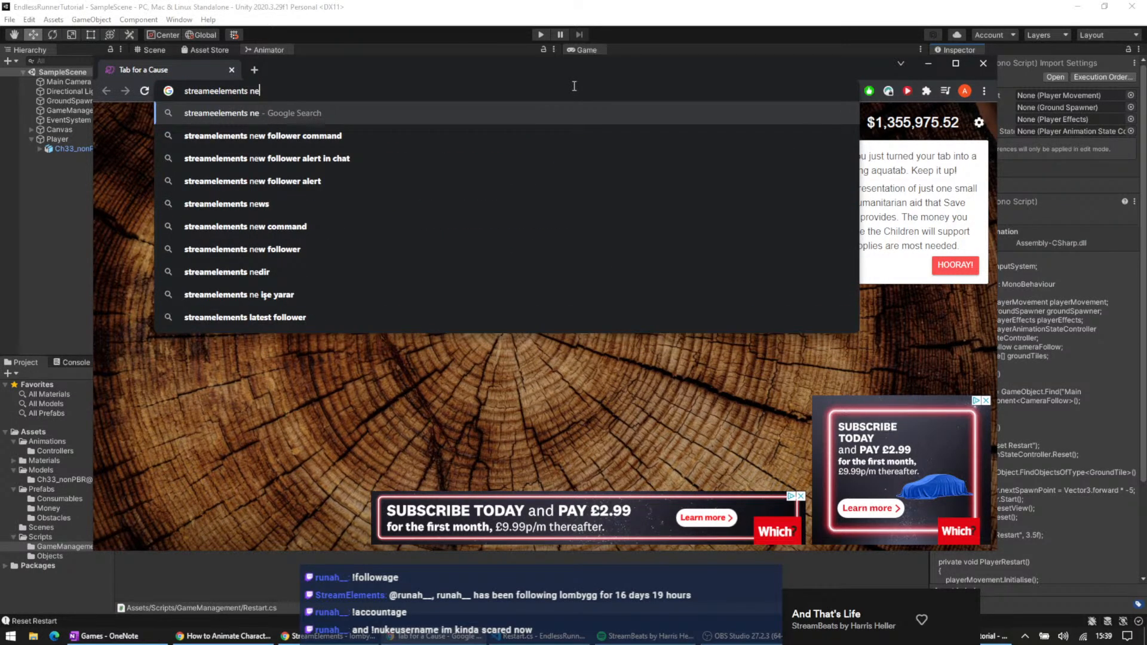
type("and")
key("Return")
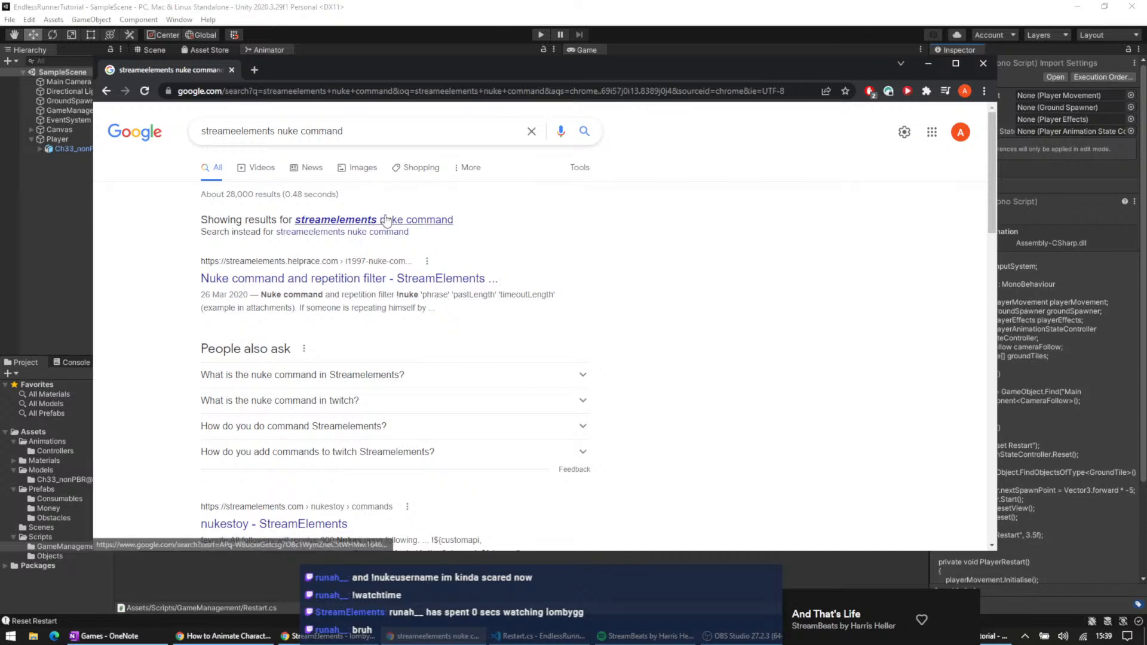
left_click(424, 221)
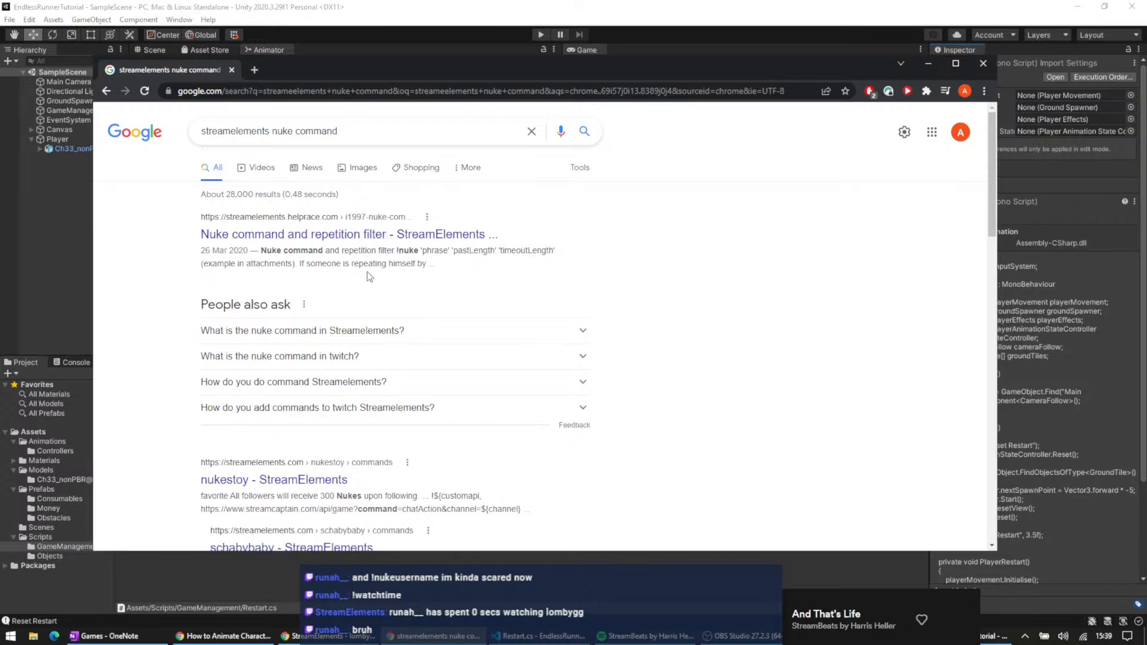
- Read the answer on what the nuke command is in Streamelements and open the "Nuke command and repetition filter" result
left_click(373, 334)
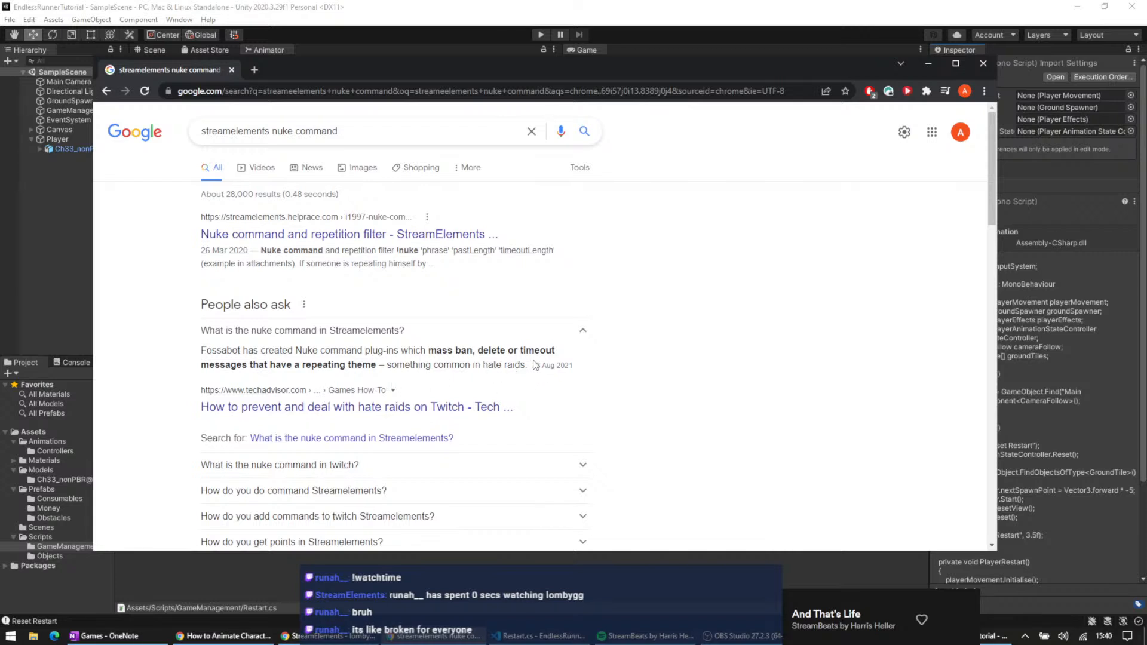
scroll(475, 378, "down", 3)
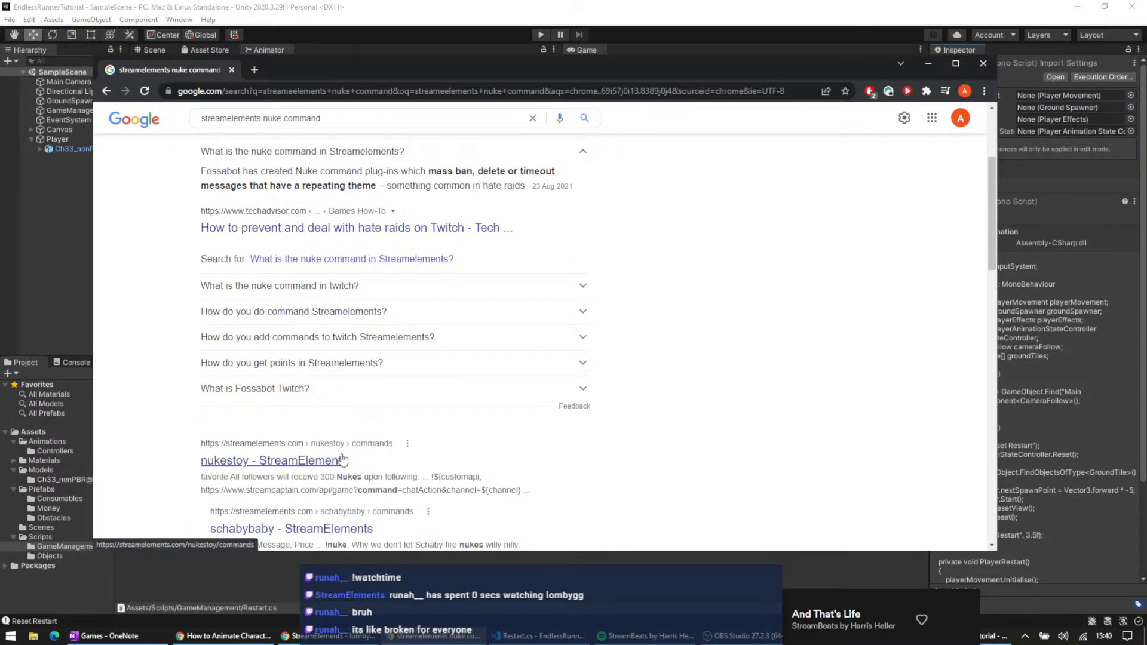
scroll(342, 458, "down", 1)
scroll(395, 273, "up", 2)
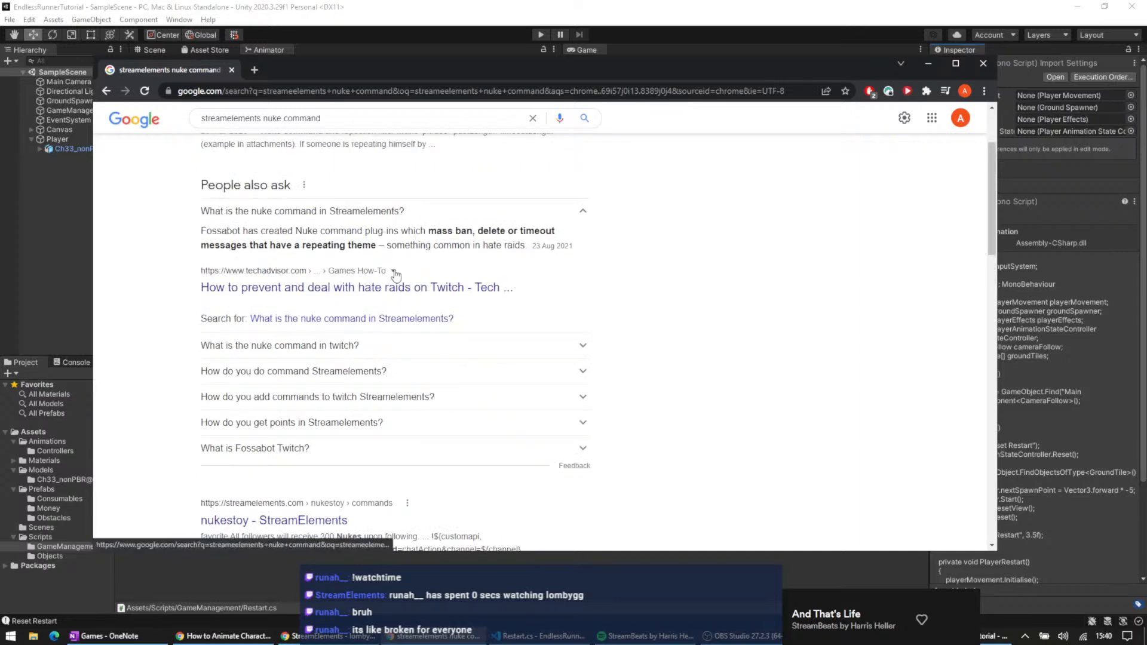
scroll(394, 280, "up", 2)
left_click(313, 234)
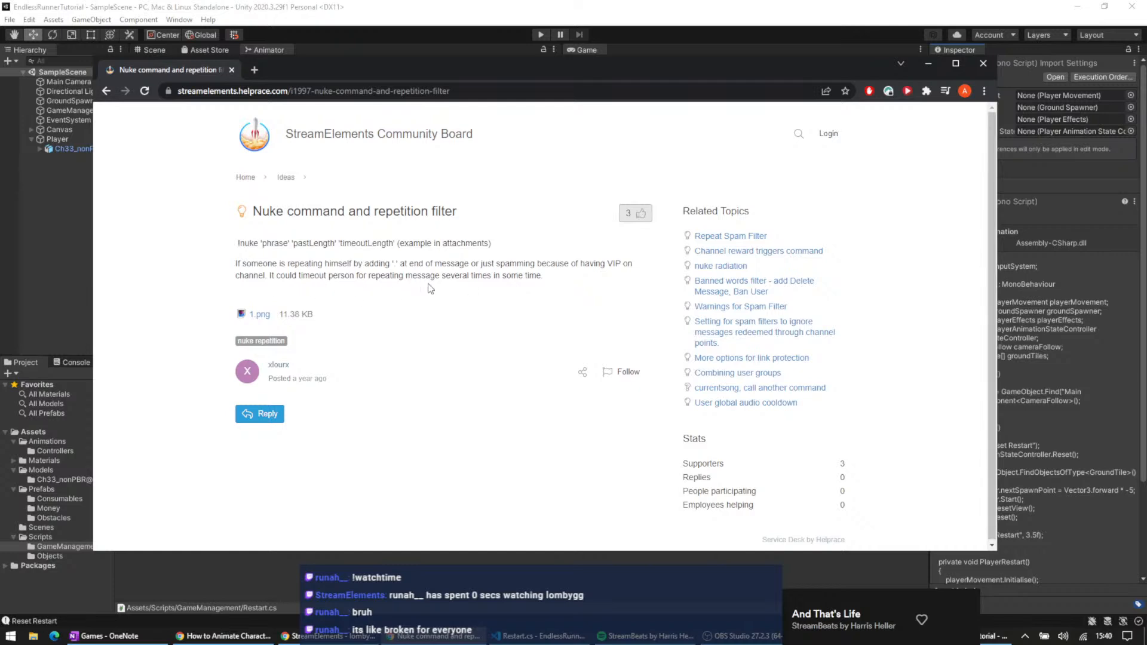
- Return to the search results, open the Tech Advisor article on Twitch hate raids, and accept its cookies
left_click(107, 91)
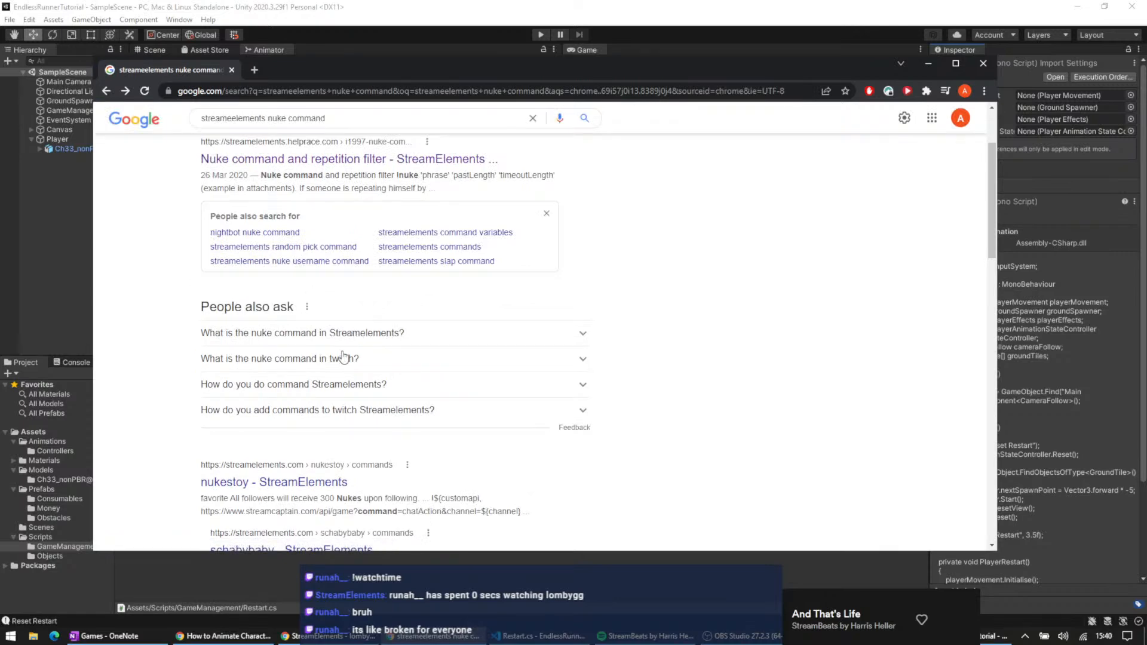
left_click(358, 332)
scroll(364, 346, "down", 1)
left_click(375, 356)
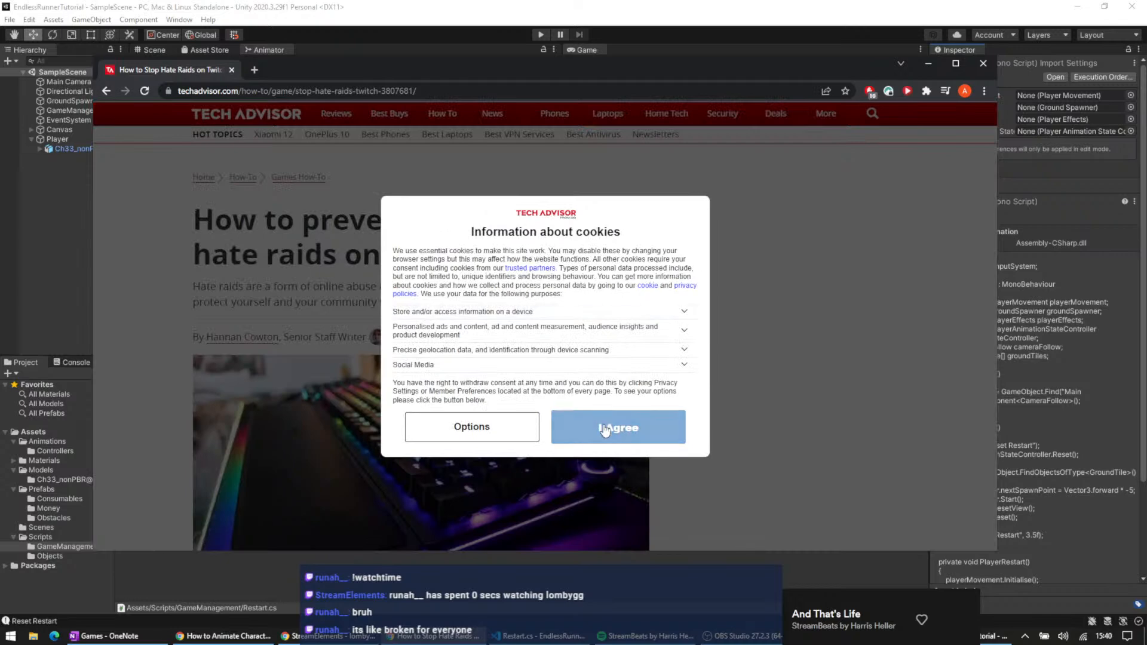
left_click(600, 426)
- Skim the Tech Advisor article from its introduction through the prevention tips to the tools for dealing with a hate raid
scroll(453, 279, "down", 2)
scroll(453, 279, "down", 6)
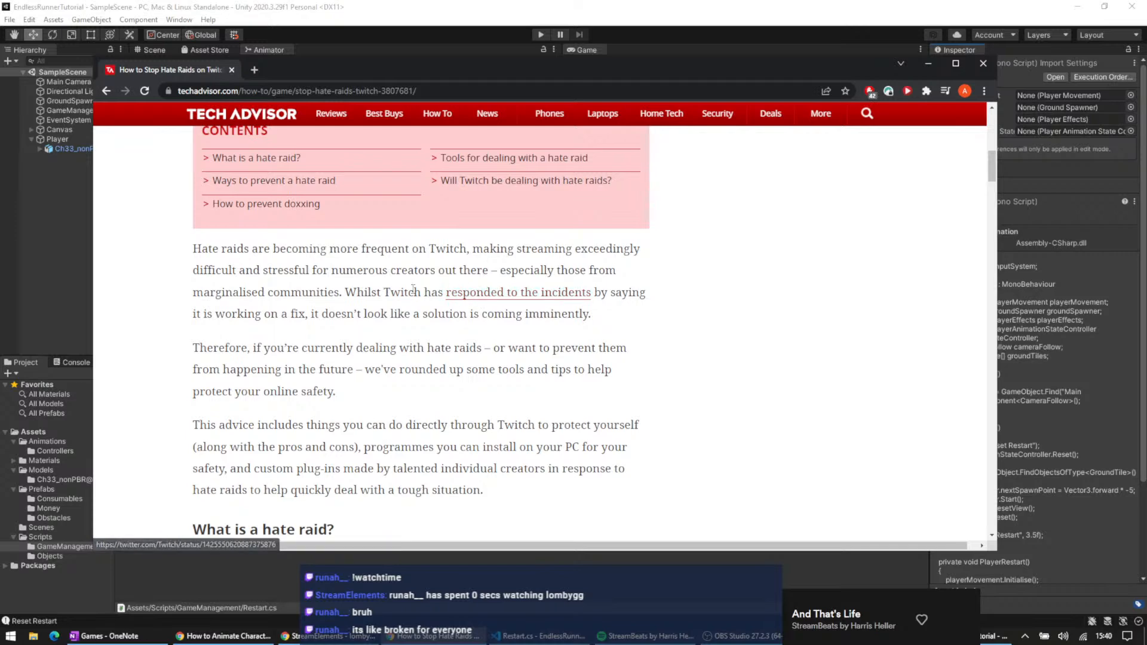
scroll(420, 289, "down", 2)
scroll(338, 281, "down", 4)
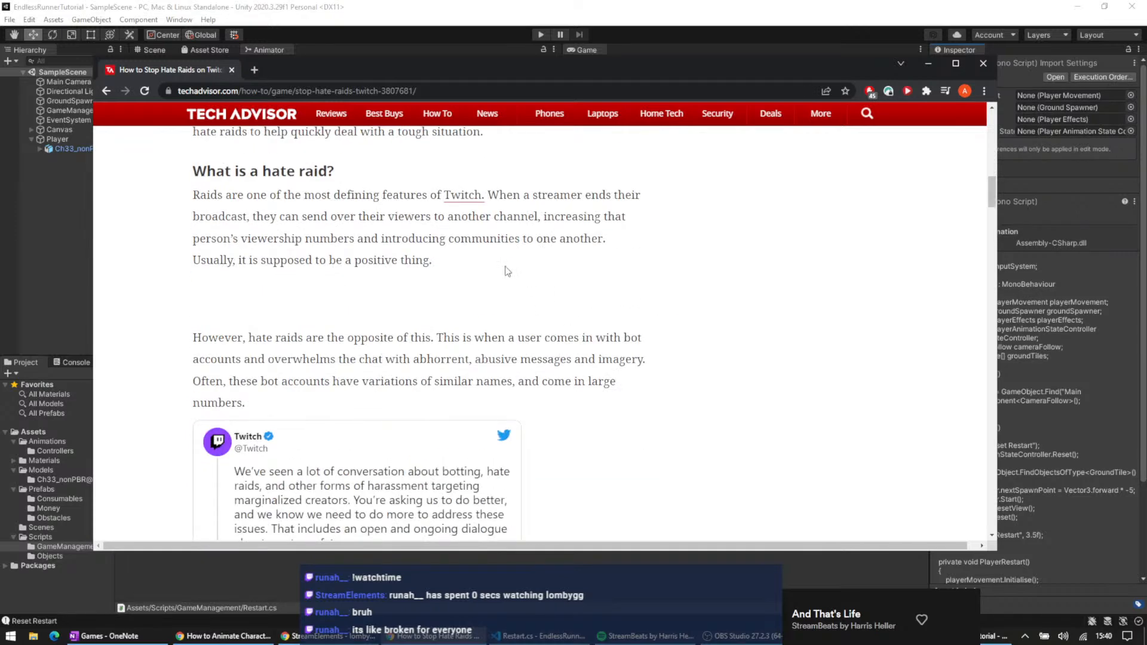
scroll(557, 308, "down", 7)
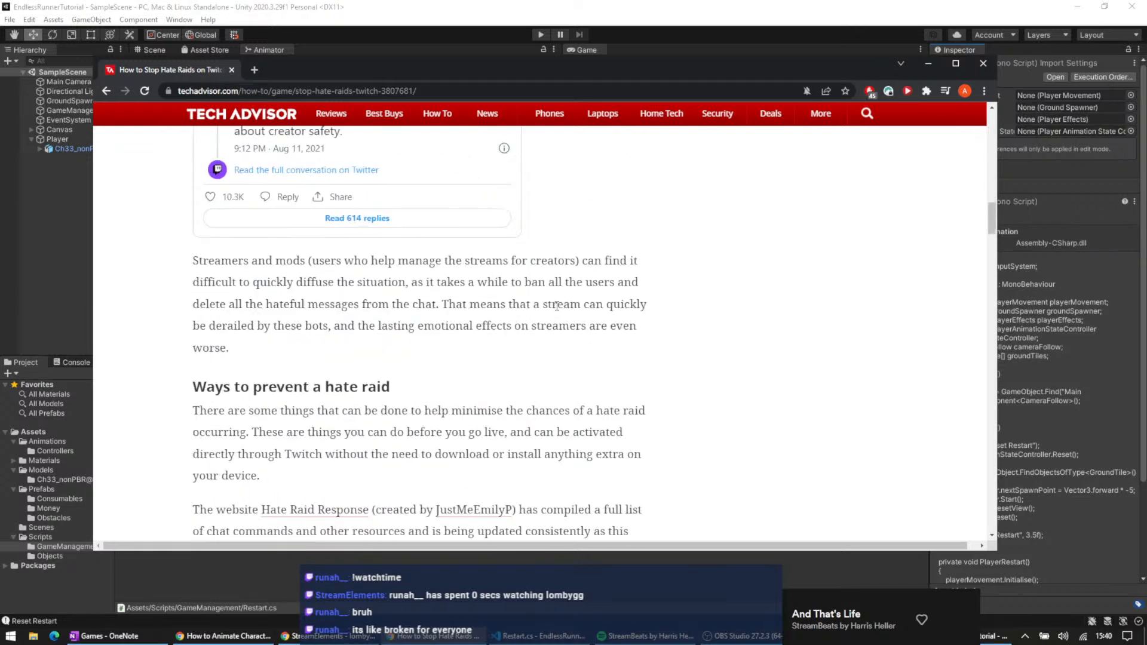
scroll(556, 306, "down", 2)
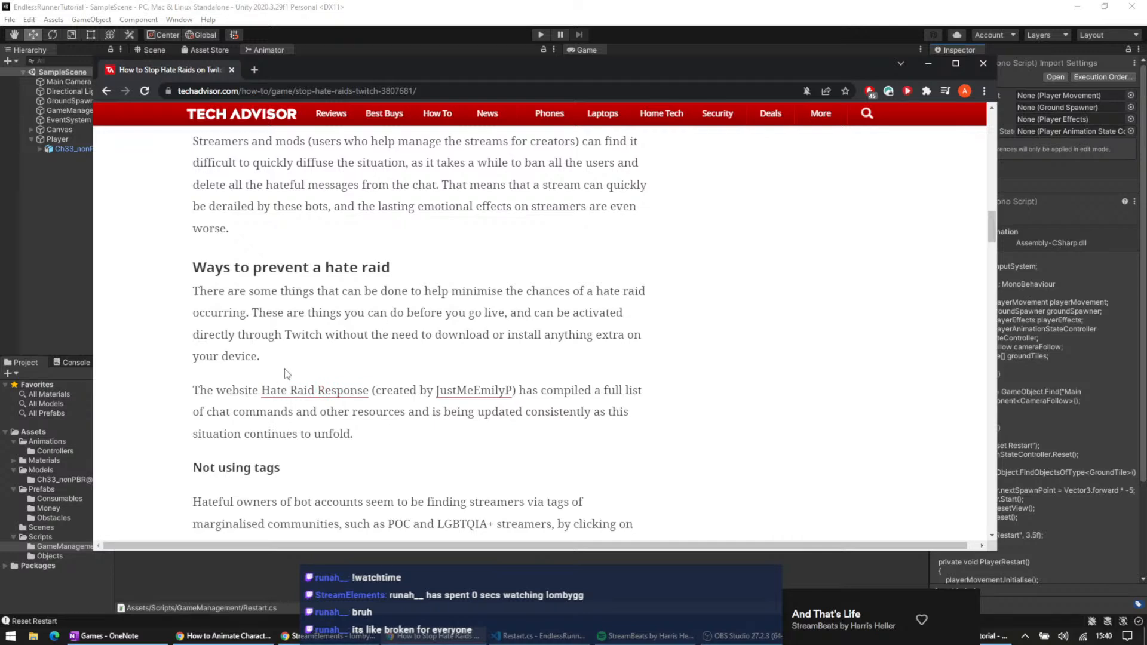
scroll(320, 350, "down", 2)
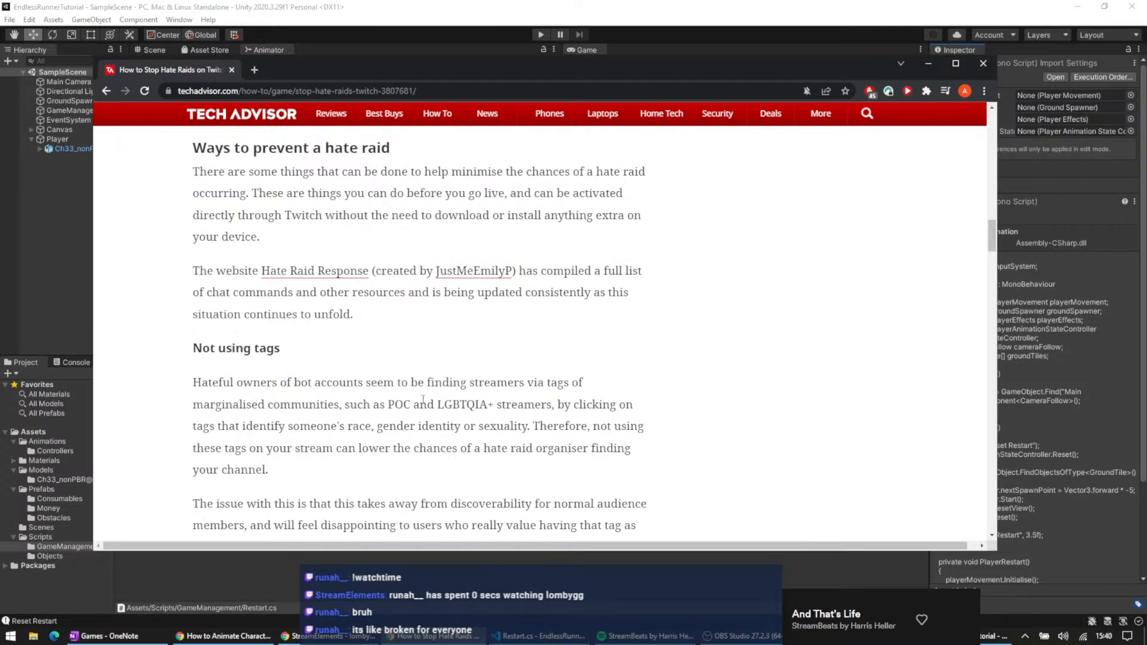
scroll(531, 418, "down", 4)
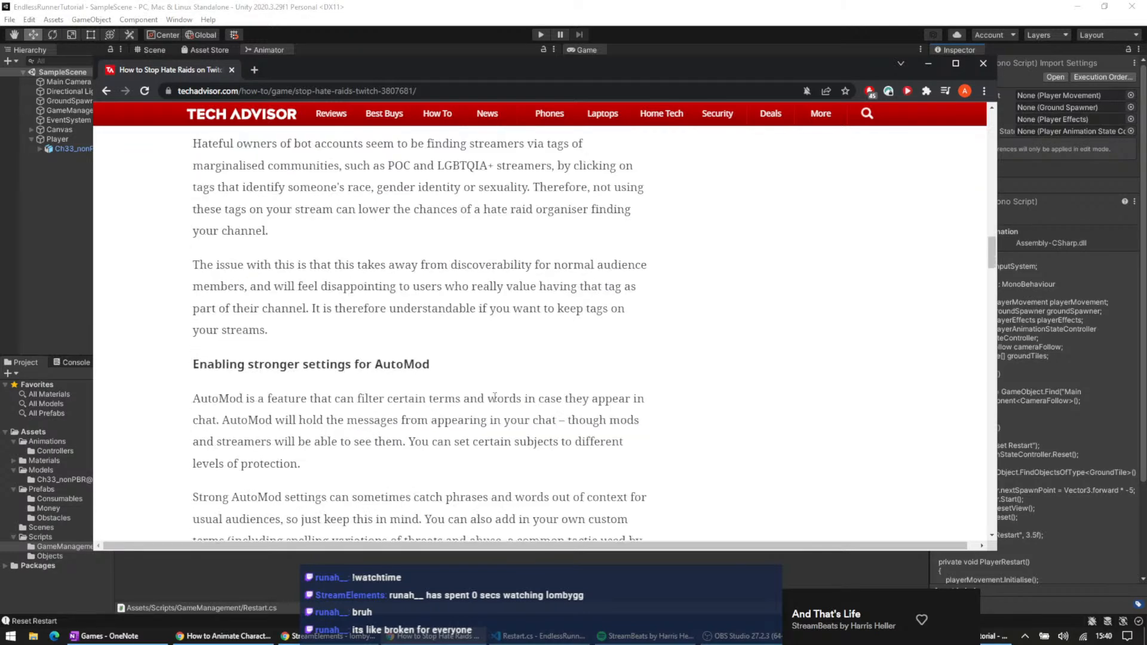
scroll(358, 382, "down", 12)
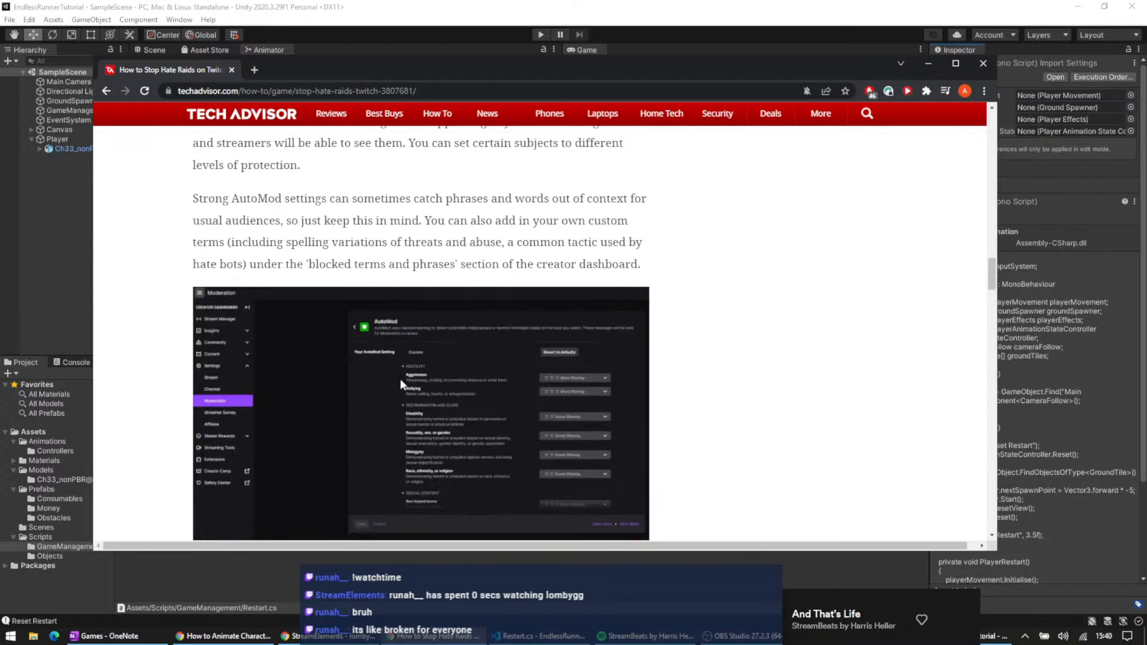
scroll(241, 356, "down", 13)
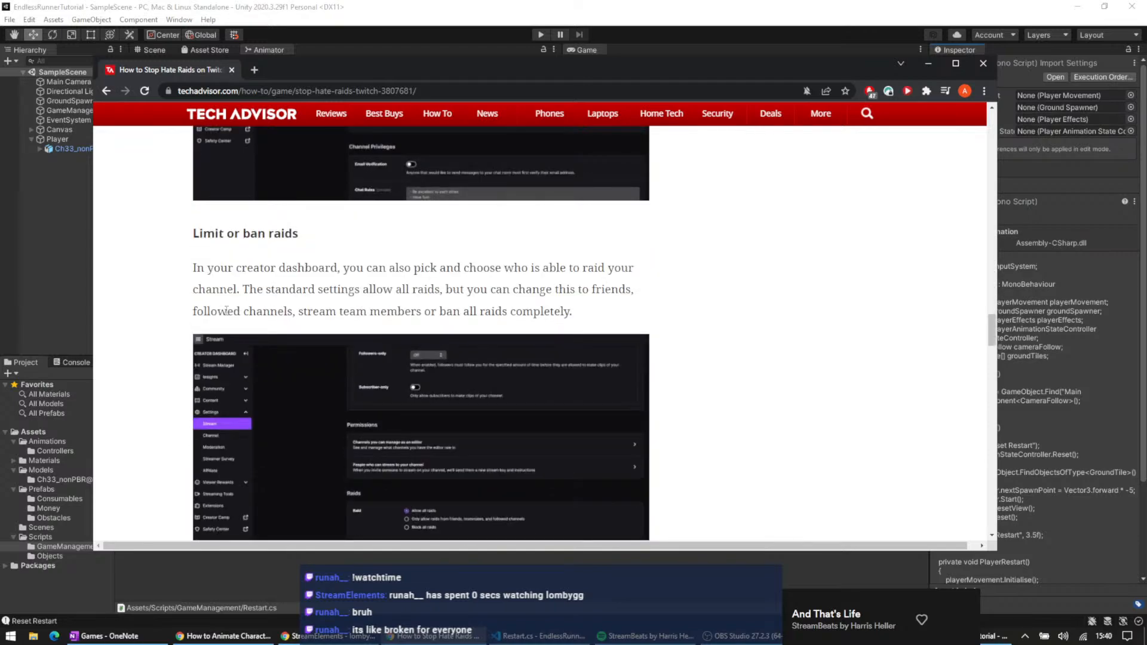
scroll(269, 308, "down", 13)
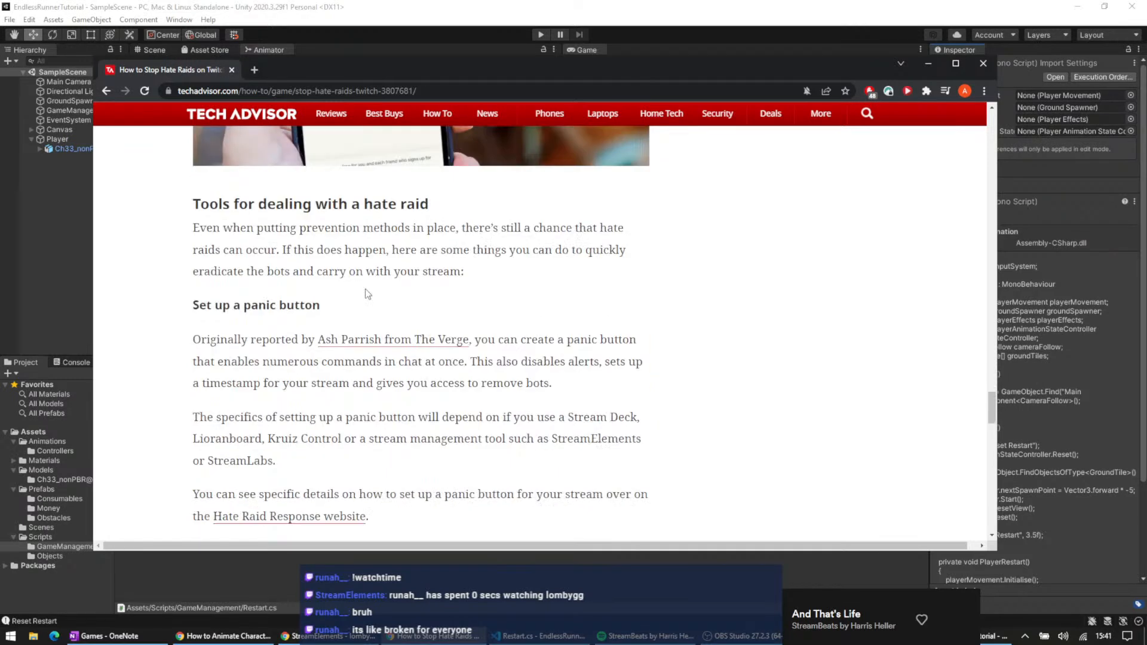
- Find "nuke" in the article, open the linked Nuke command plug-ins page, and examine Fossabot's example usage
key("ctrl+f")
type("nuke")
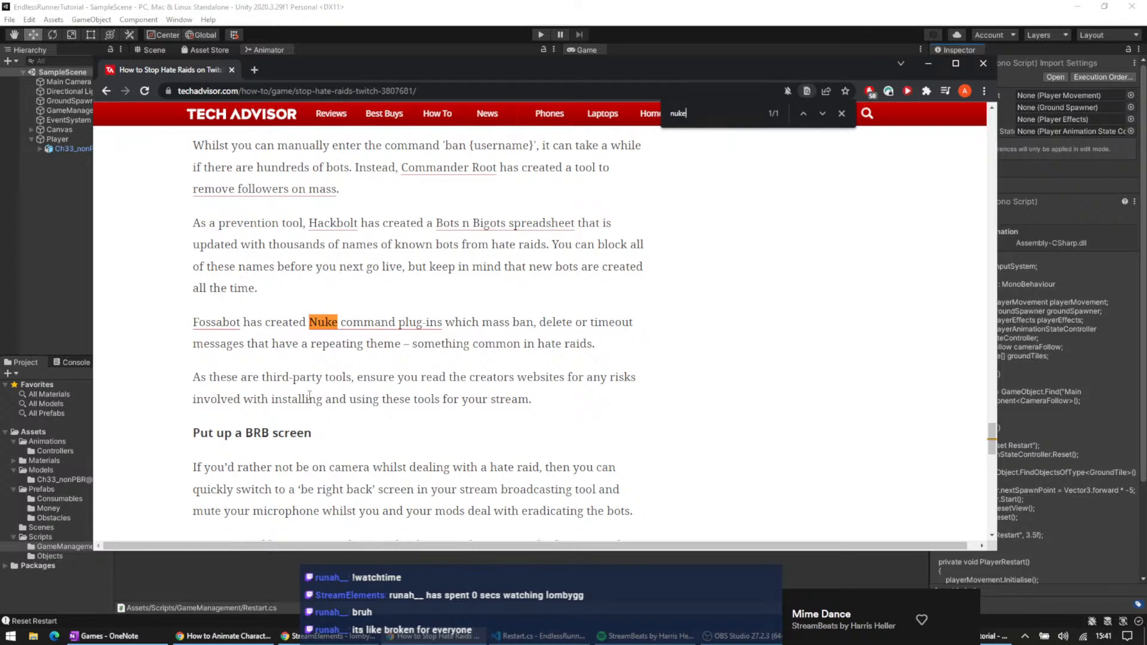
left_click(320, 329)
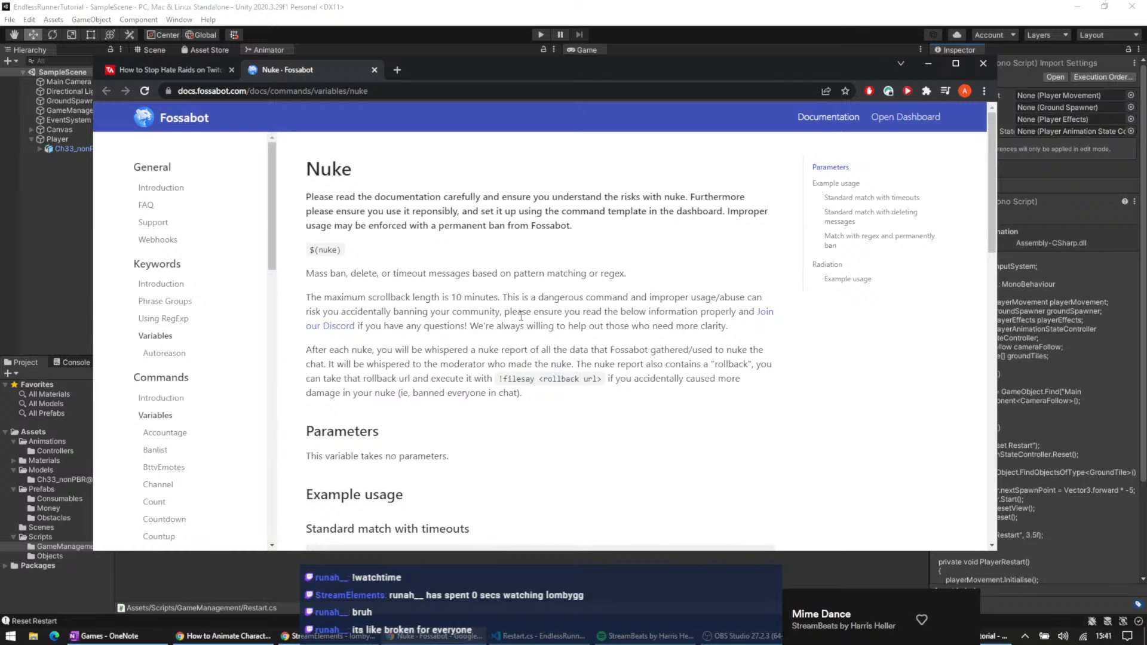
scroll(562, 323, "down", 2)
scroll(409, 355, "down", 1)
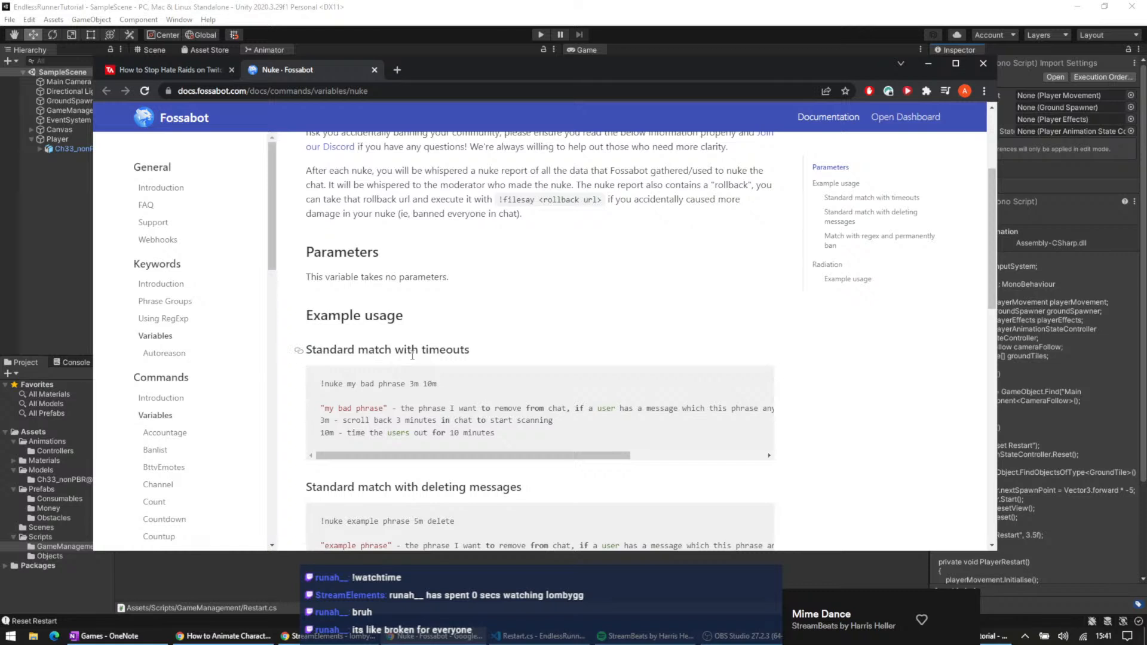
- Read Fossabot's nuke examples for timeouts, message deletion and regex bans, down to the Radiation section
scroll(365, 387, "down", 1)
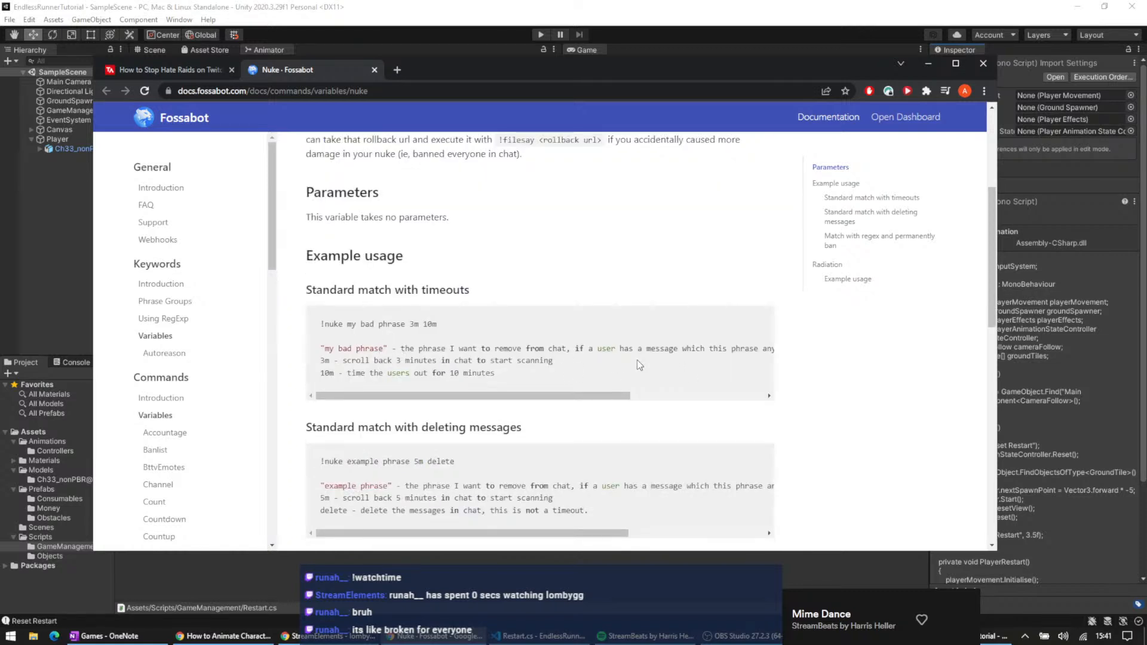
left_click_drag(605, 401, 538, 401)
scroll(485, 337, "down", 1)
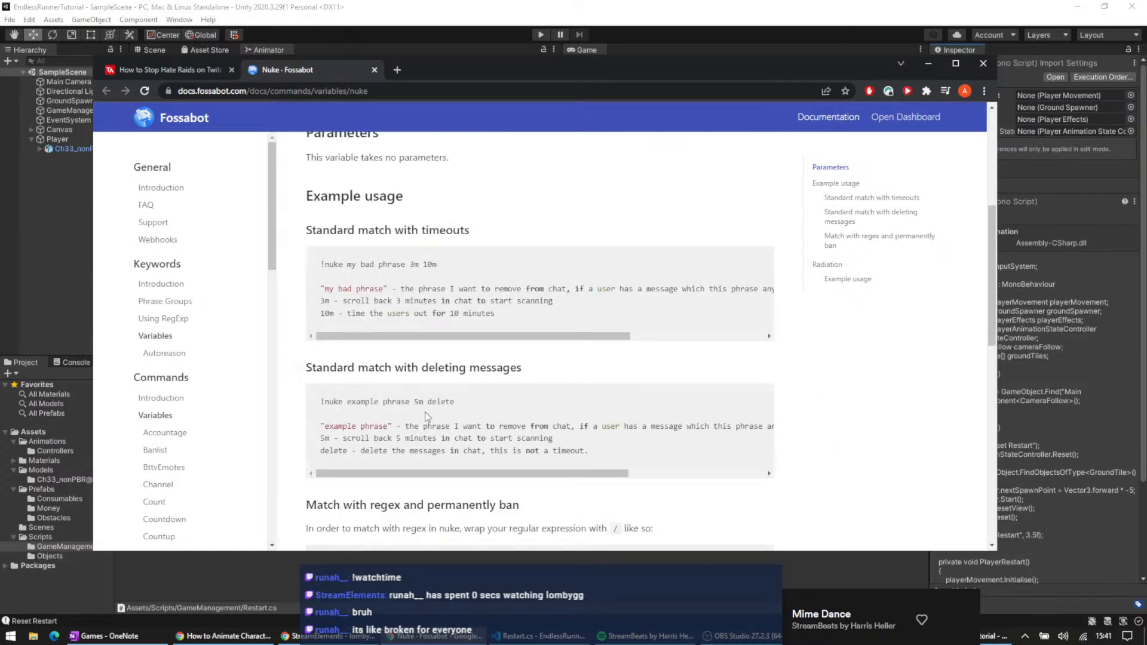
scroll(424, 412, "down", 3)
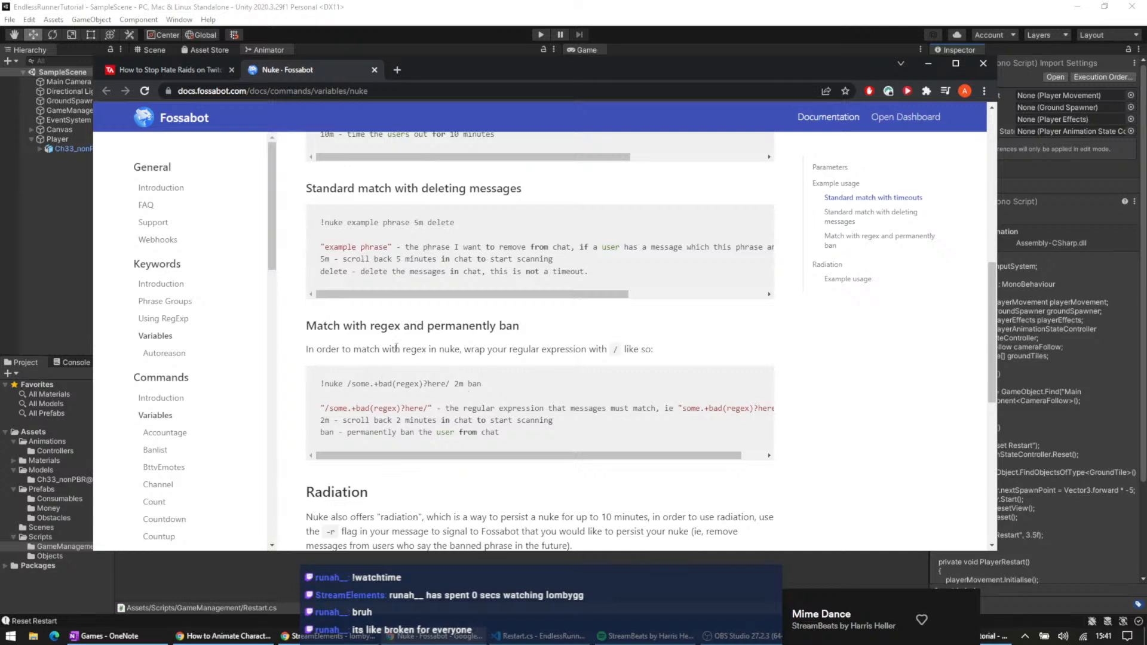
scroll(423, 314, "down", 2)
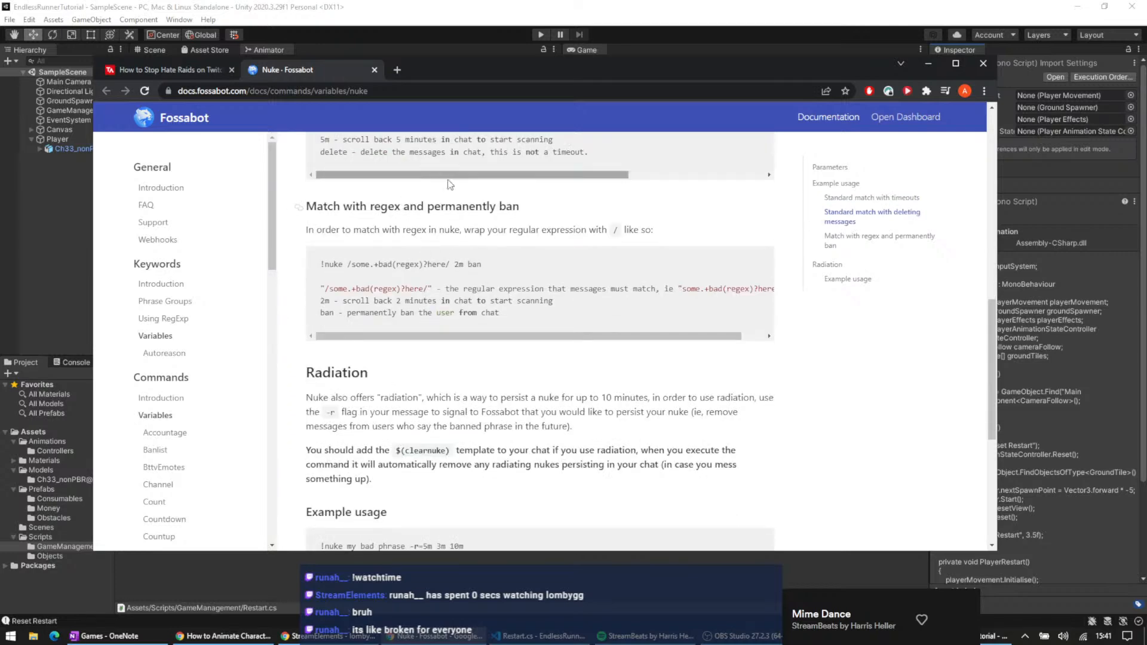
scroll(453, 264, "up", 4)
- Search the web for "streamelements watchtime not working" and highlight "Loyalty in Stream elements" in the featured answer
left_click(375, 90)
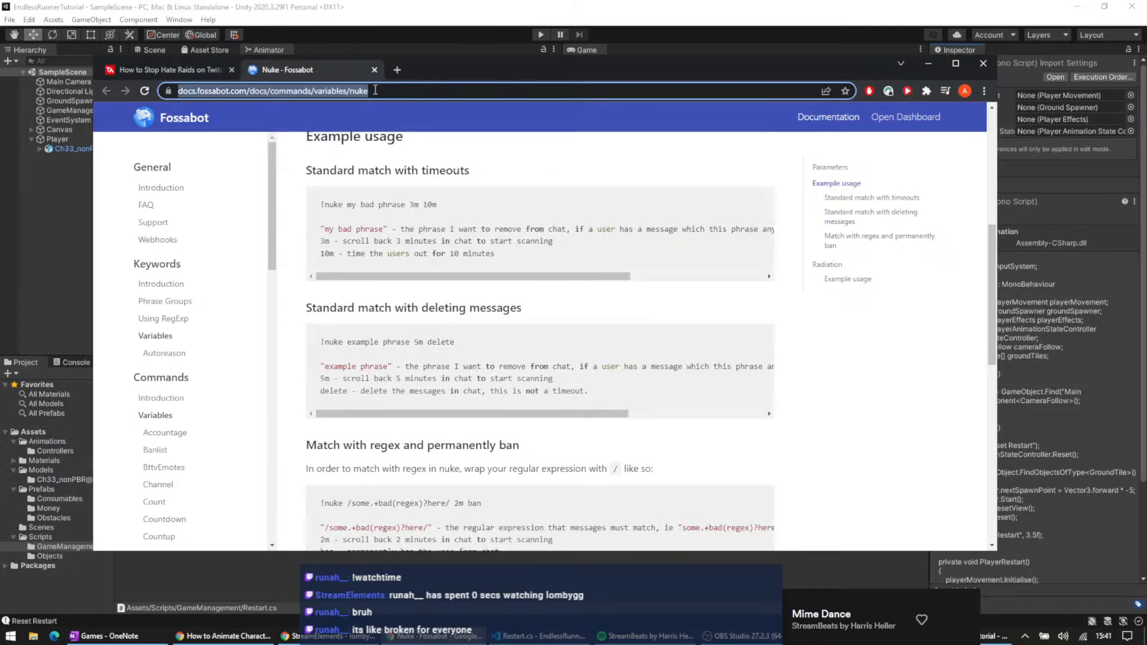
type("streme")
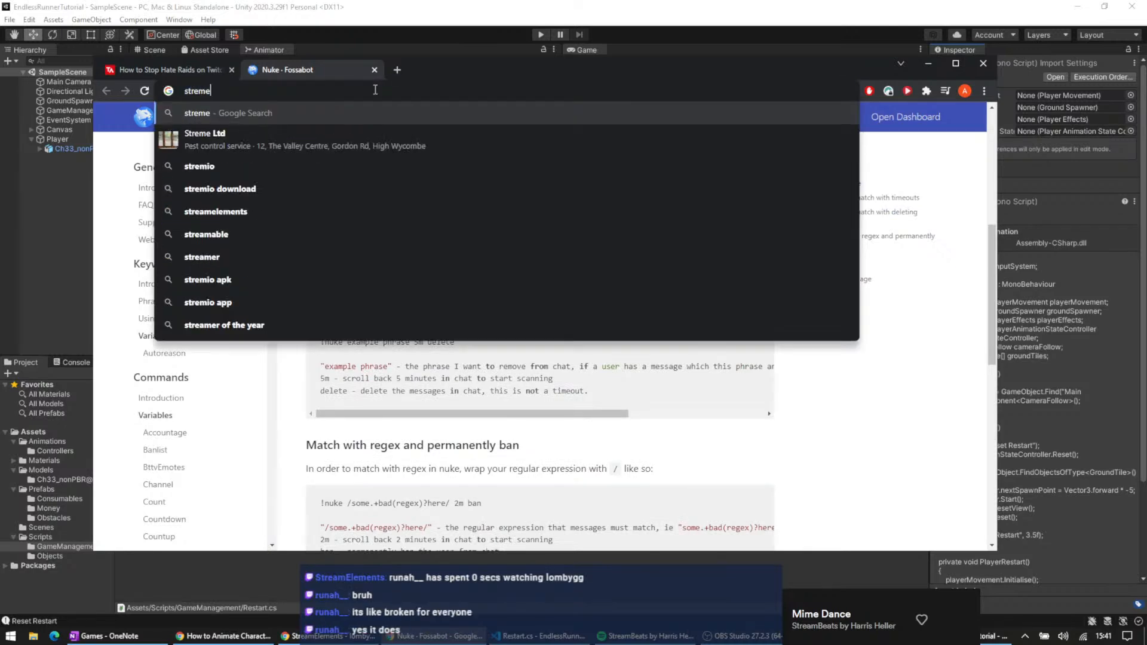
key("BackSpace")
key("BackSpace")
type("amelem")
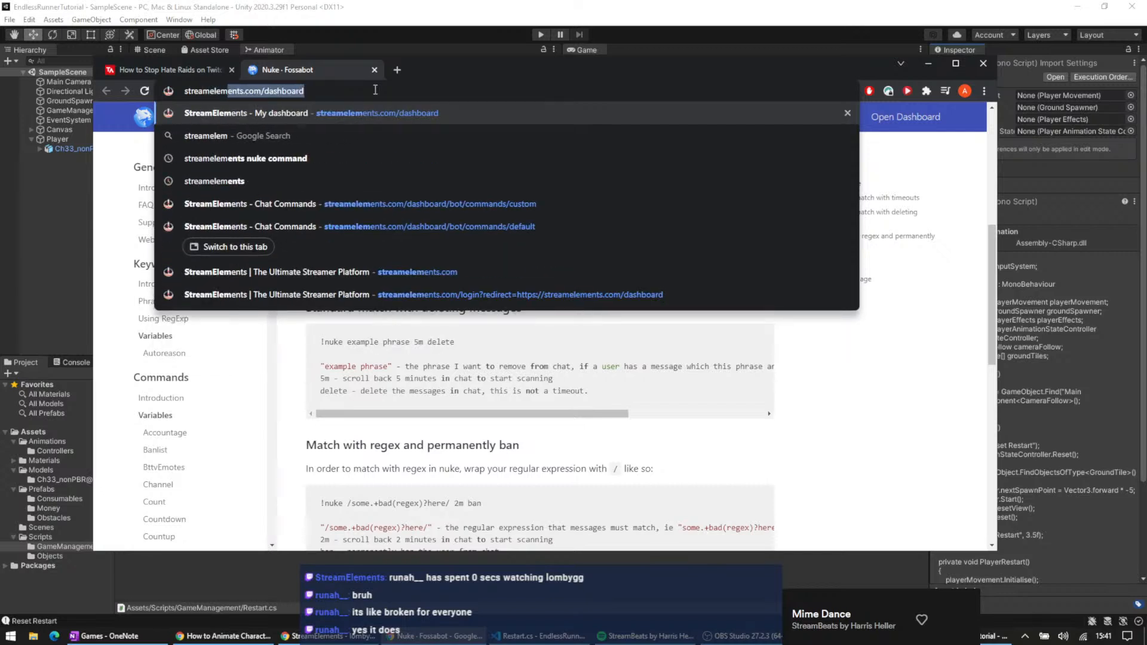
type("ents watchtime")
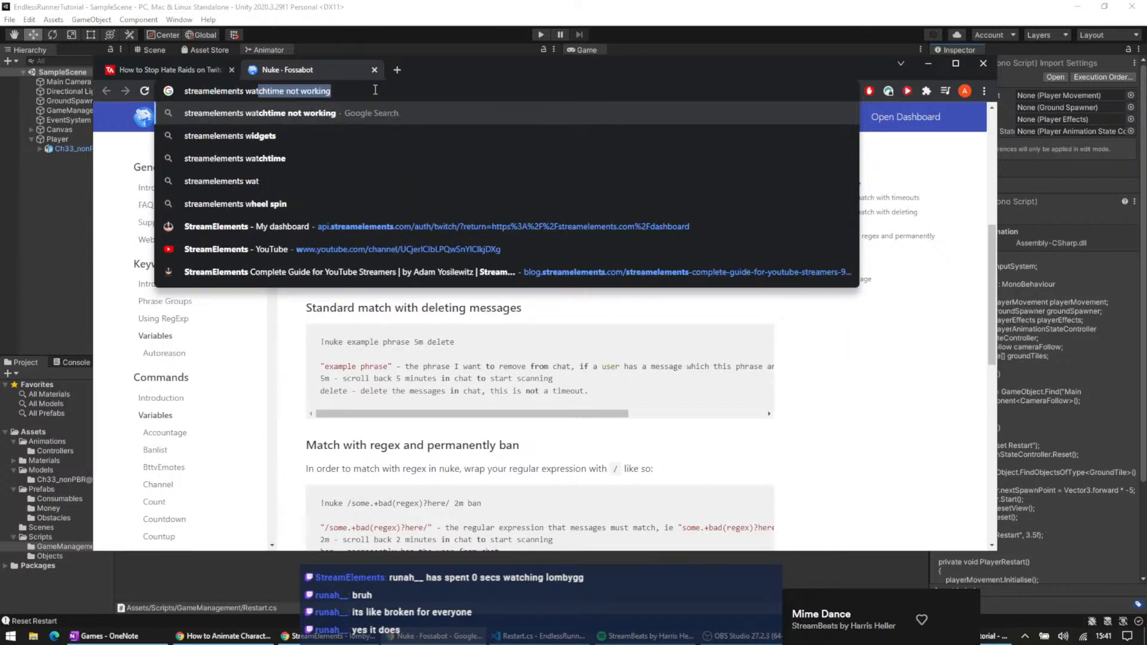
key("Down")
key("Return")
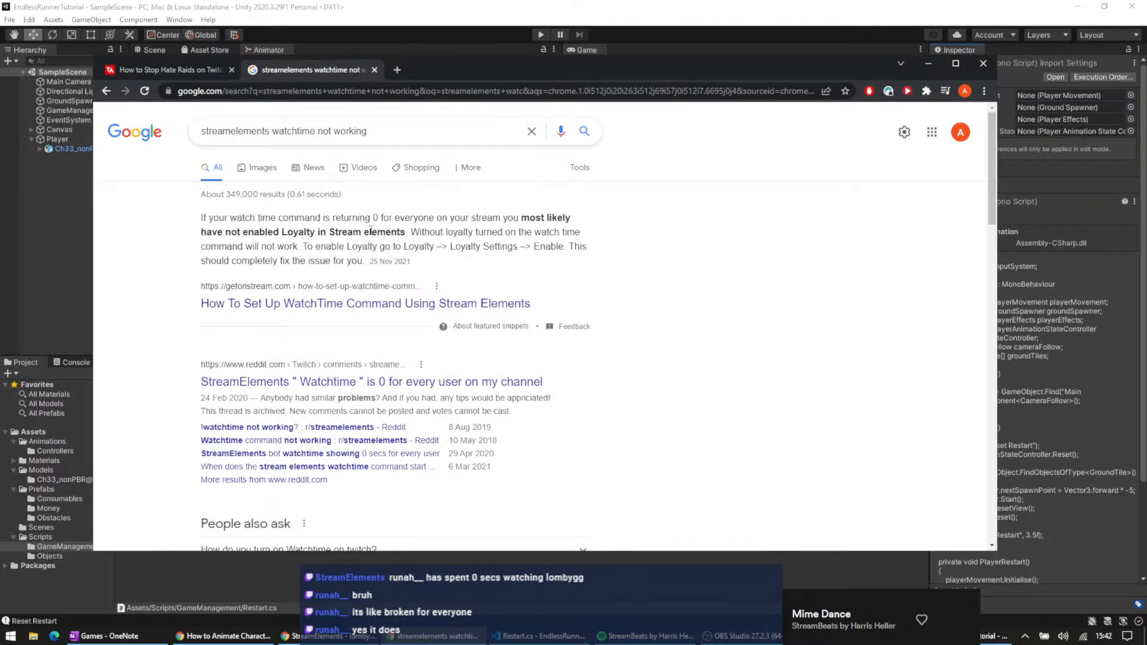
left_click_drag(282, 232, 407, 232)
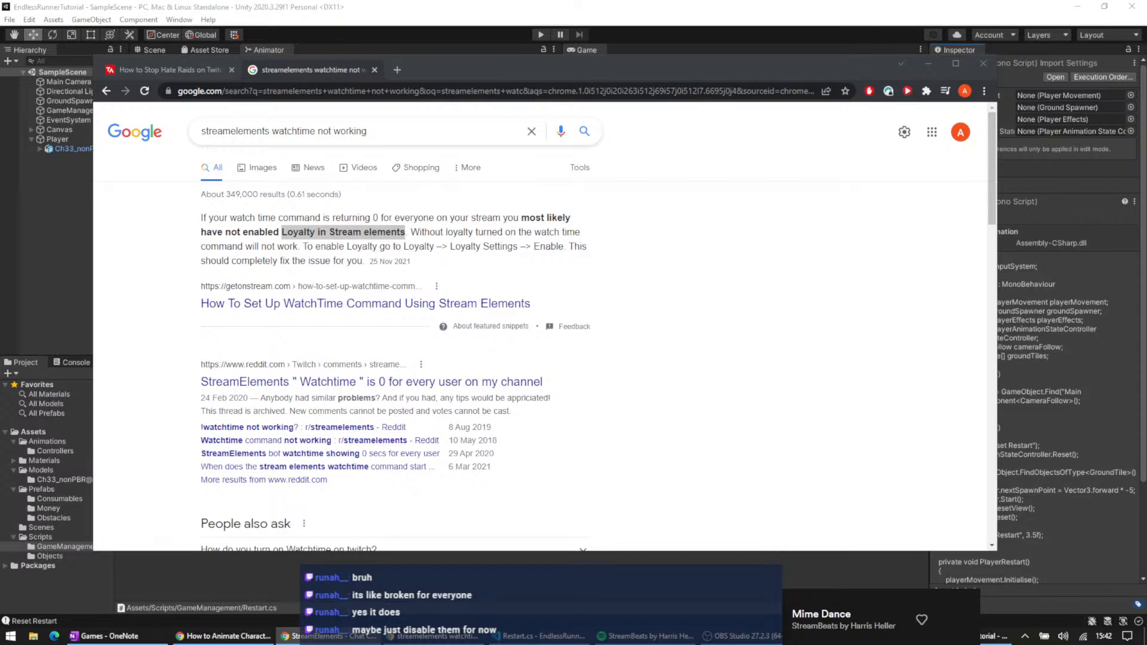
- Move the channel's StreamElements commands page into this browser window, review its command lists, and minimise the window
left_click_drag(430, 2, 447, 69)
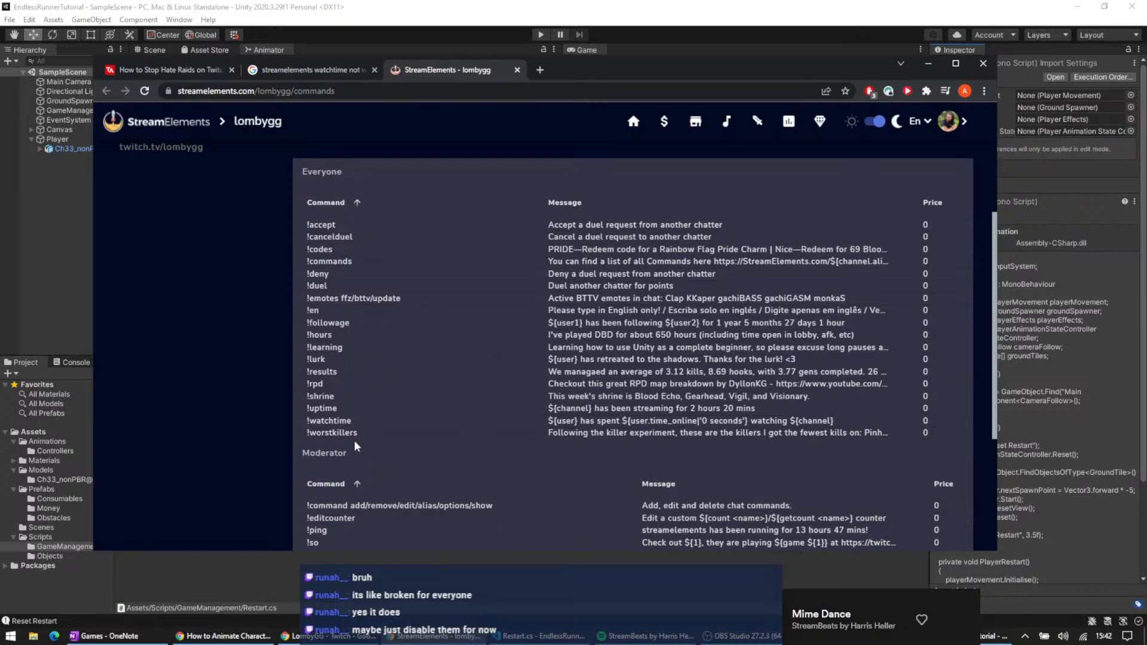
scroll(358, 448, "down", 1)
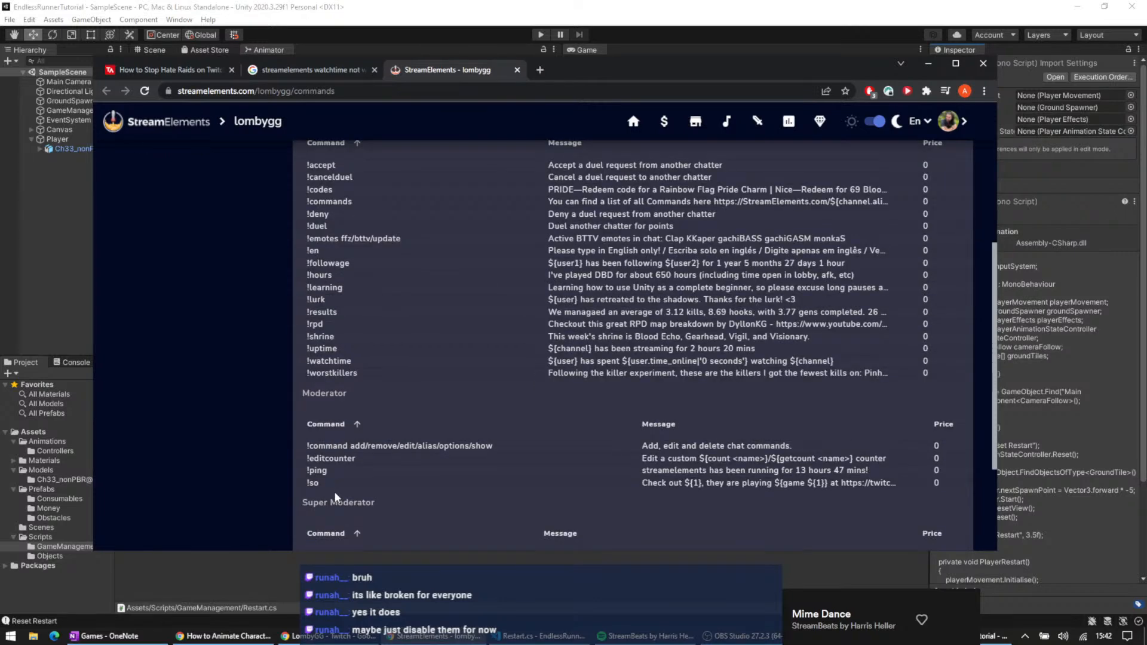
scroll(337, 417, "down", 1)
scroll(337, 417, "down", 2)
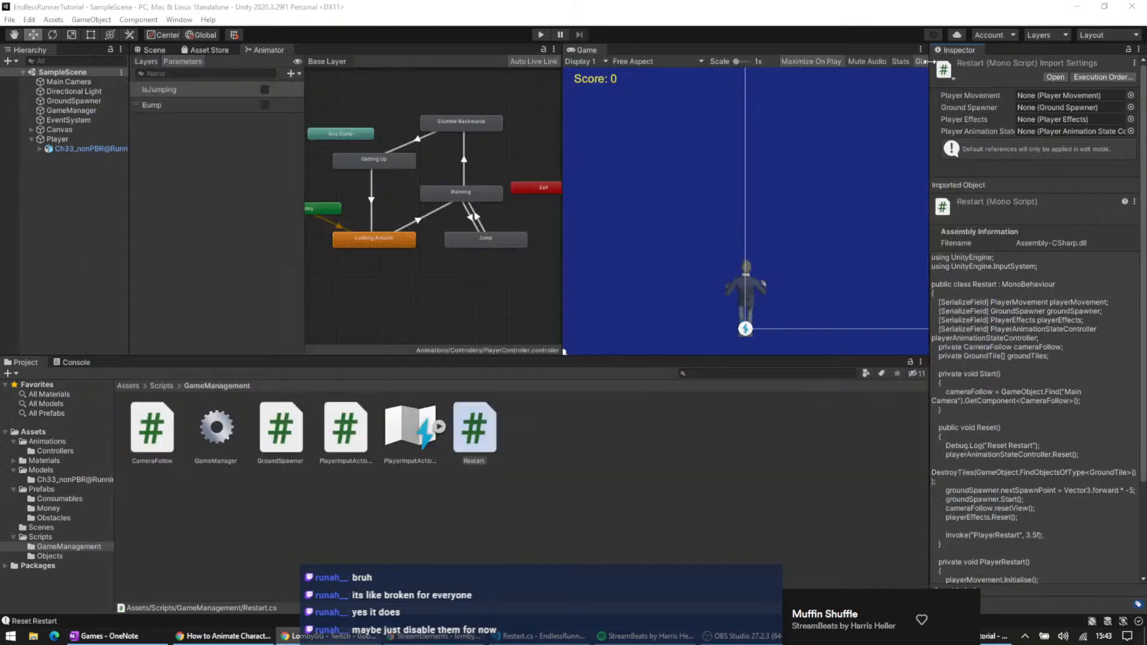
left_click(929, 69)
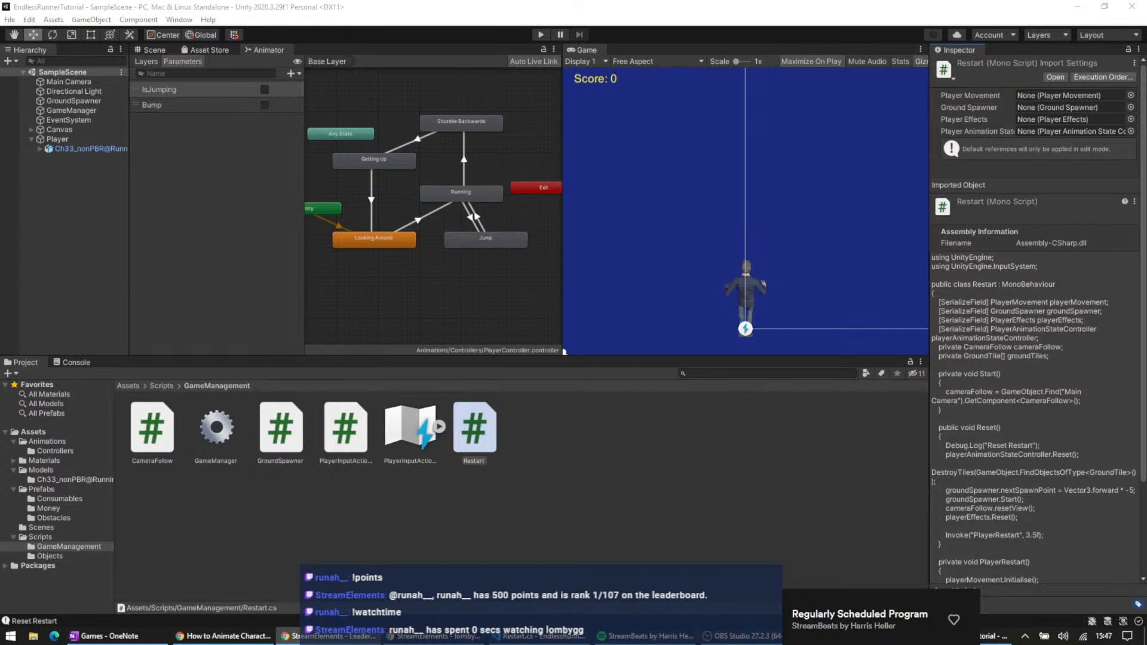
- Return to the watchtime search results and open the Reddit thread and the WatchTime setup guide in separate background tabs
left_click(435, 635)
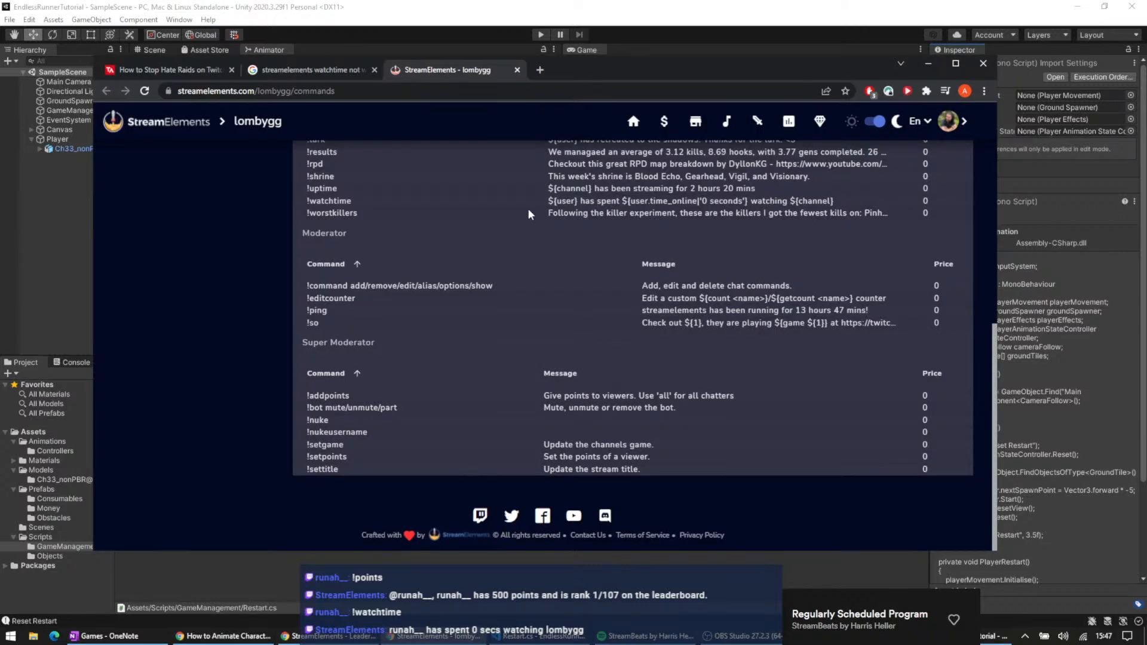
left_click(314, 71)
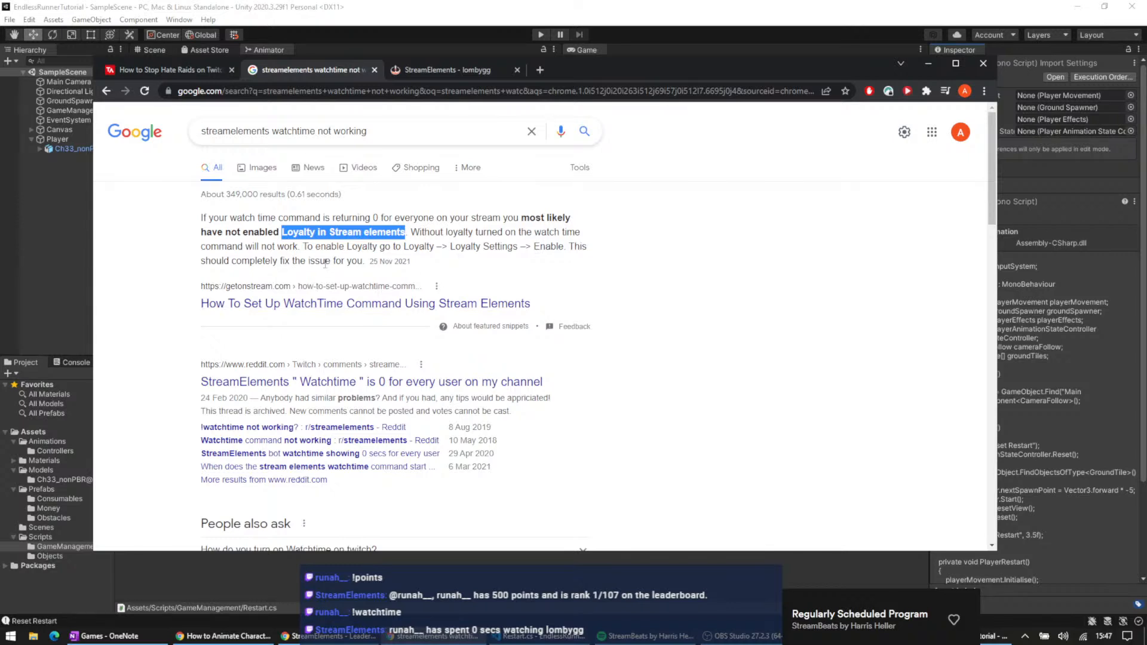
middle_click(382, 383)
middle_click(379, 303)
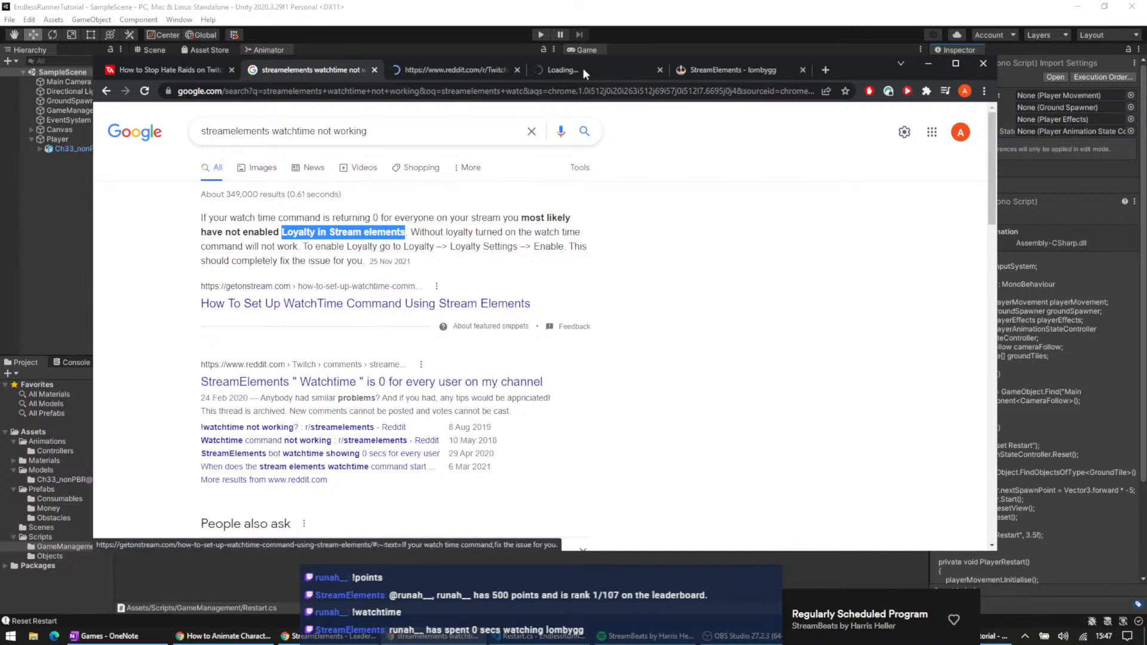
- Read the Reddit thread on StreamElements watchtime being 0 for every user, from the question through the last reply
left_click(473, 69)
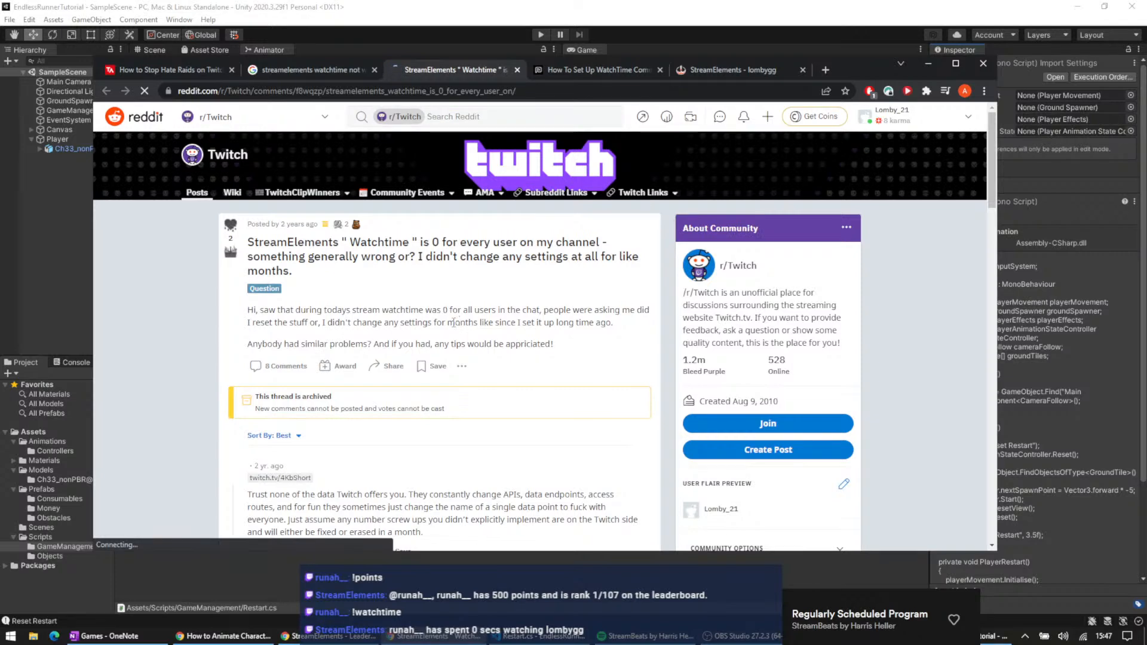
scroll(424, 314, "down", 1)
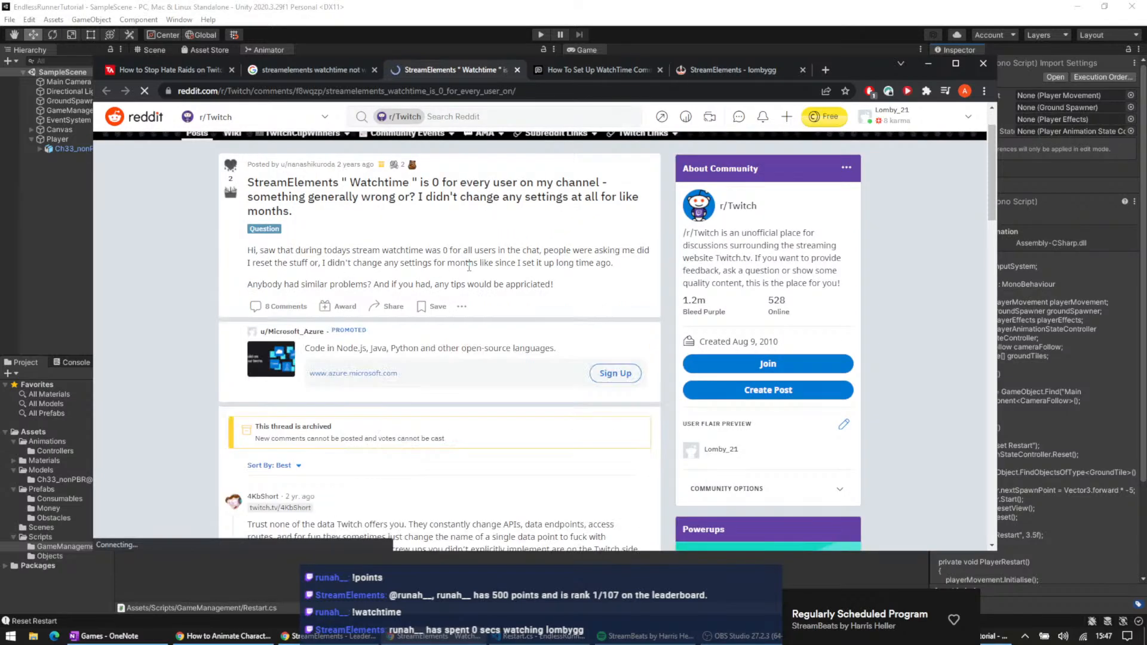
scroll(519, 275, "down", 2)
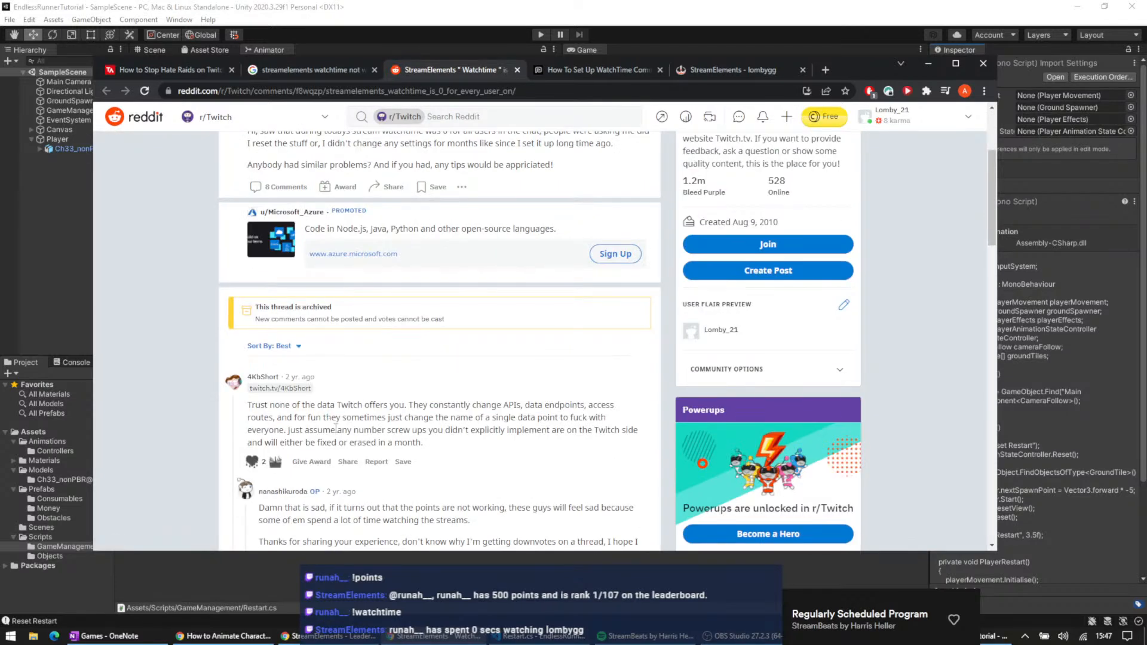
scroll(459, 417, "down", 1)
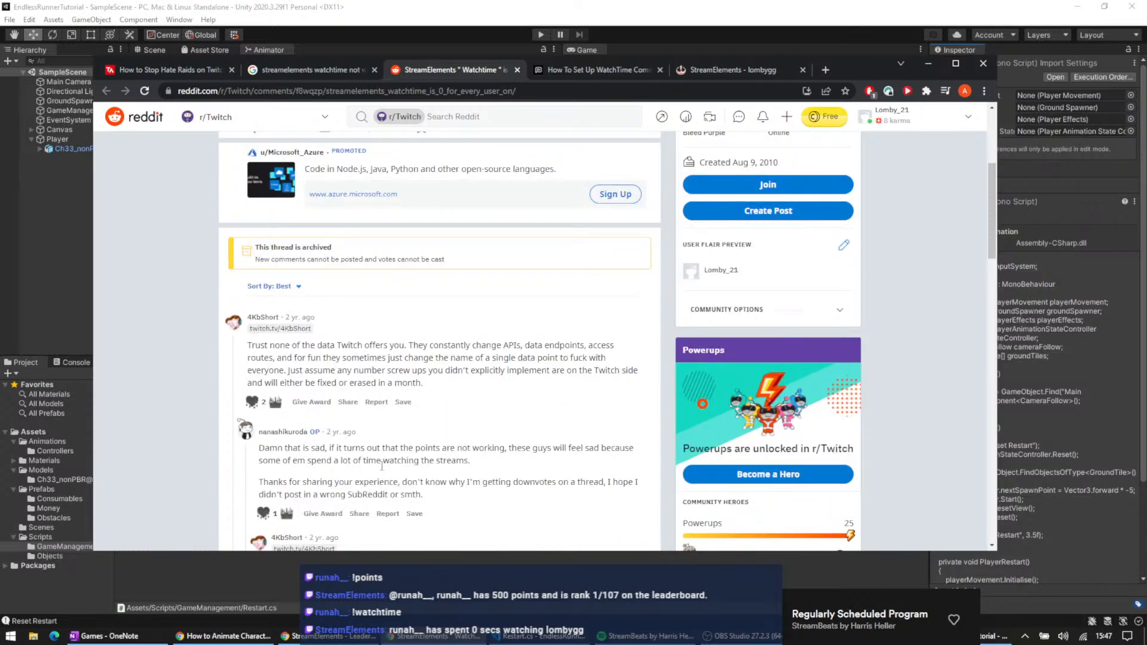
scroll(485, 472, "down", 3)
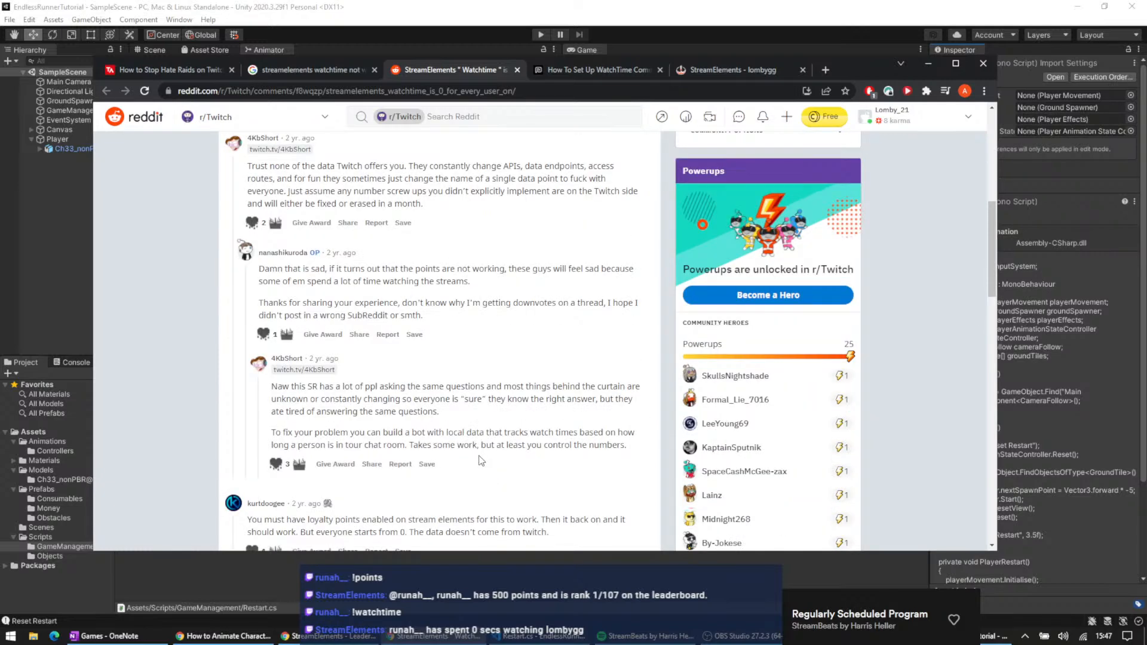
scroll(441, 413, "down", 2)
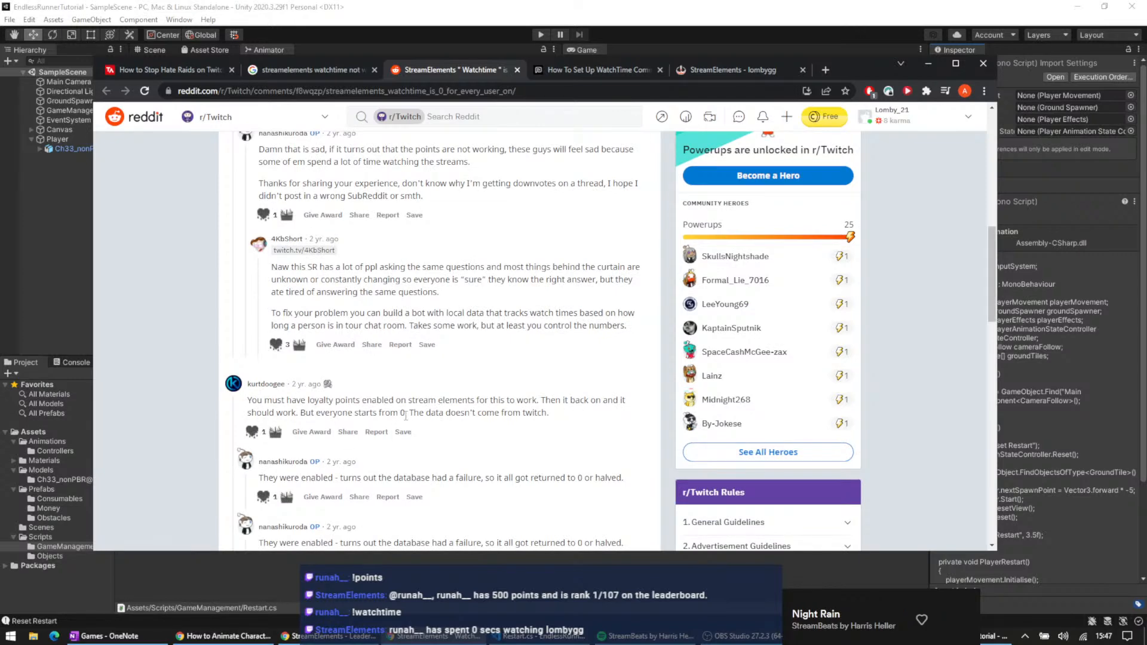
scroll(497, 424, "down", 1)
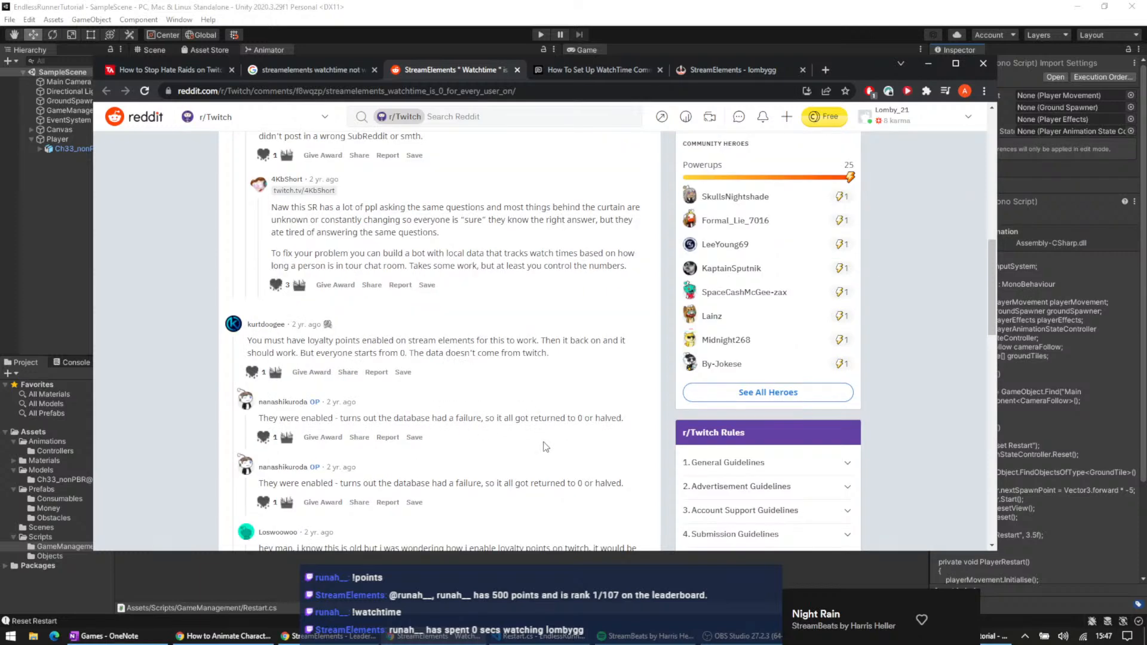
scroll(528, 425, "down", 1)
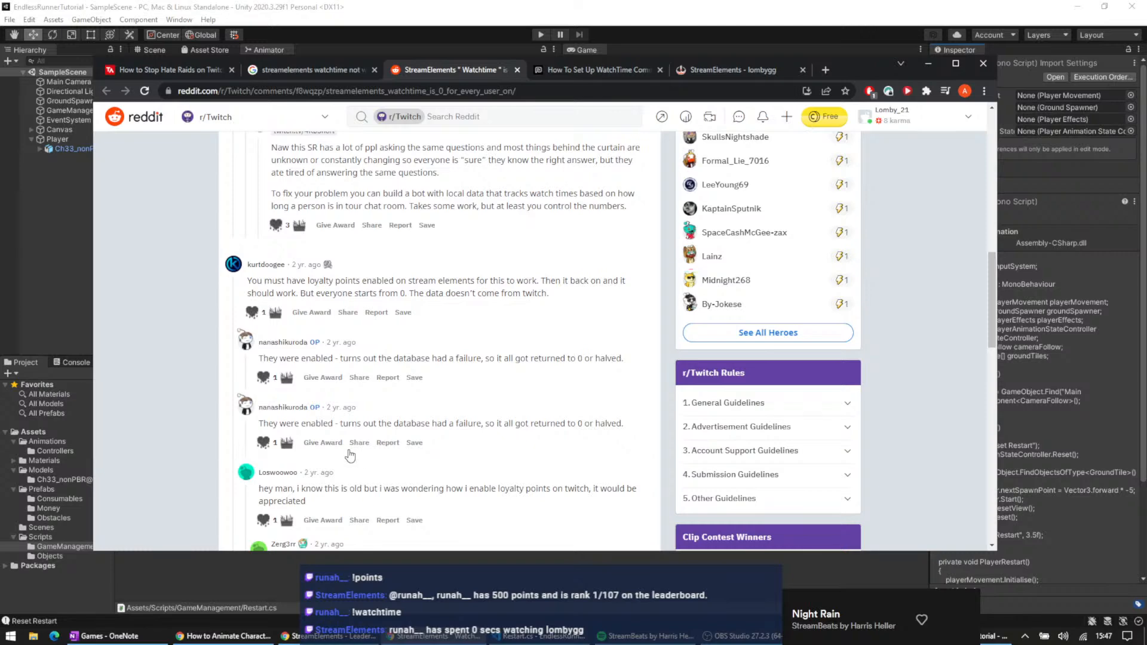
scroll(462, 436, "down", 1)
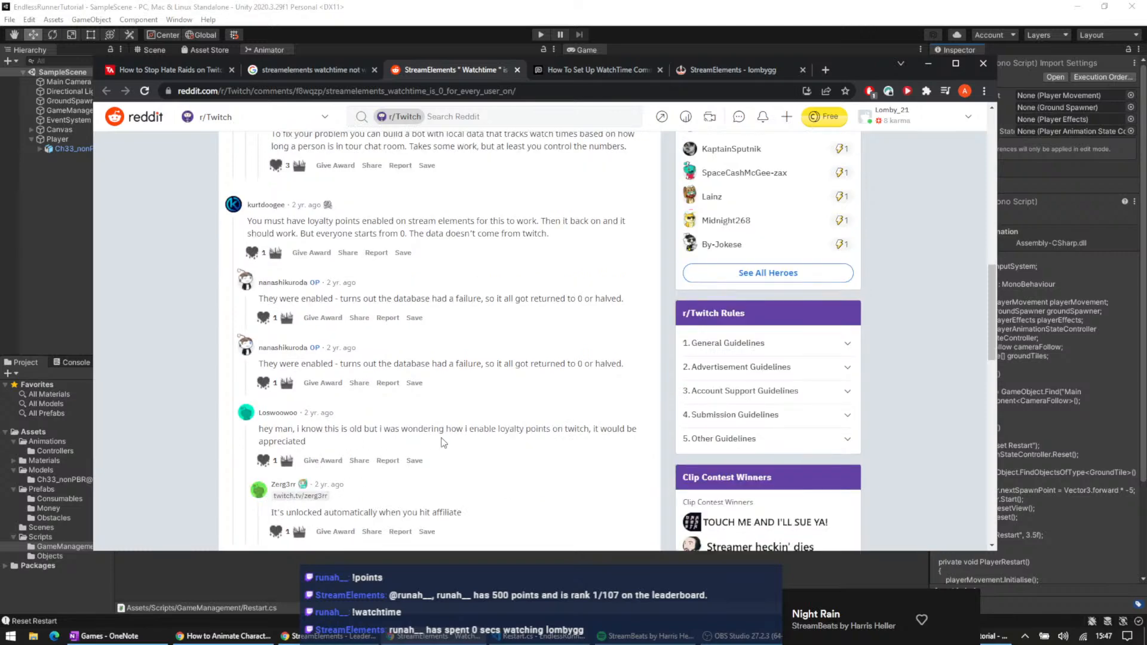
scroll(443, 442, "down", 1)
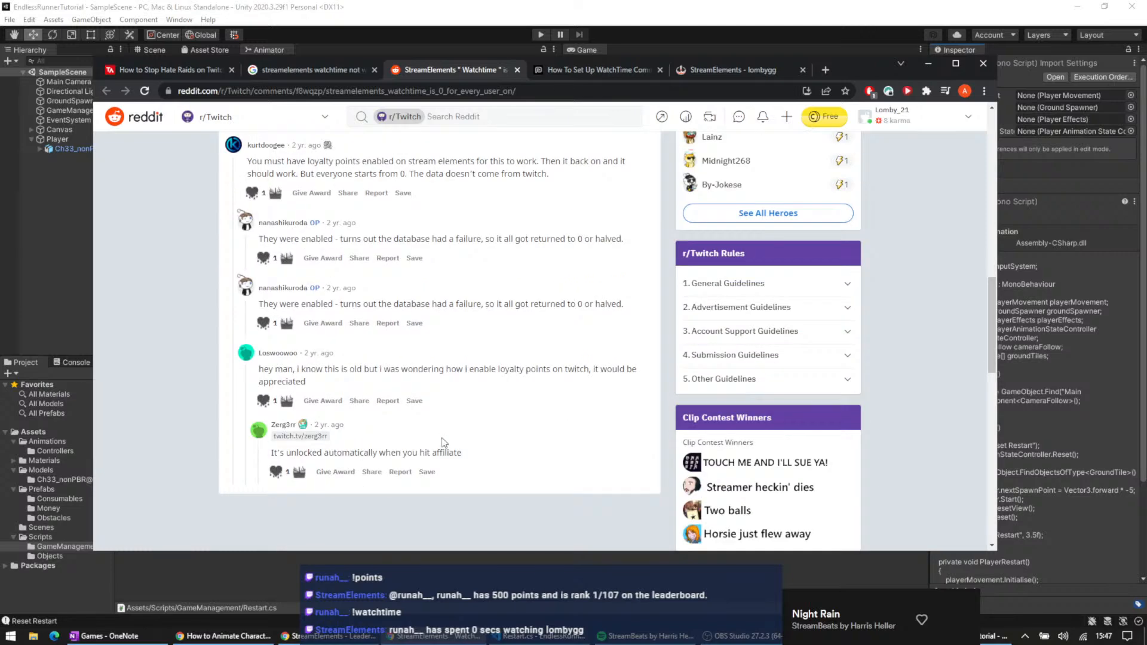
- Read the WatchTime guide's FAQ on the command returning 0 for everyone, and close the browser window
left_click(572, 70)
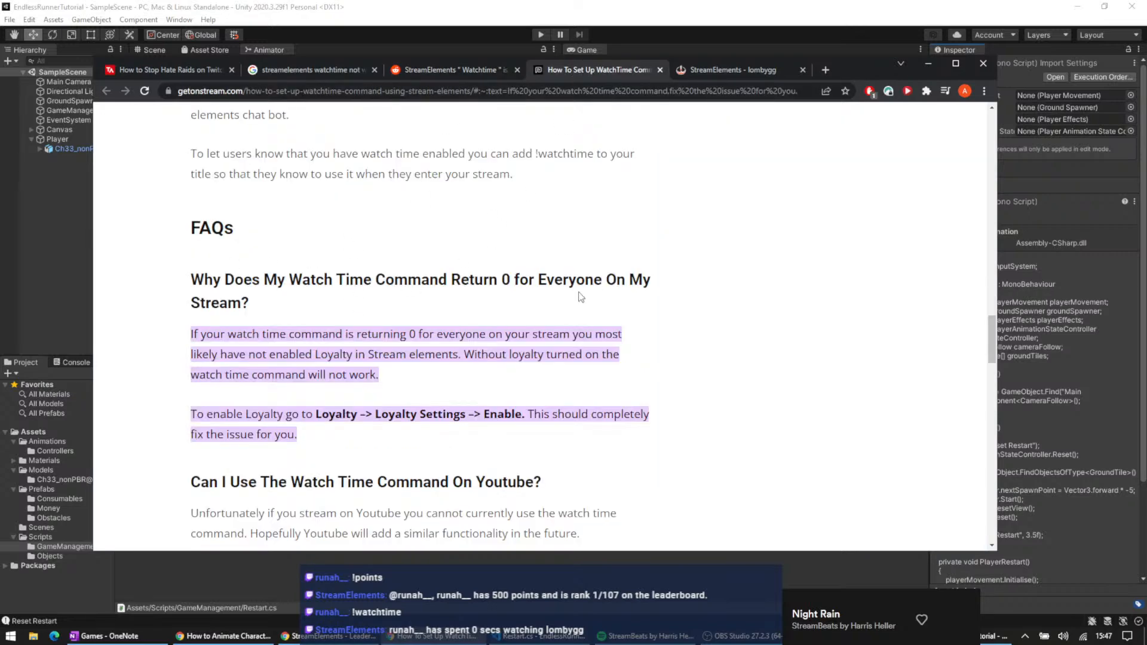
scroll(500, 405, "down", 1)
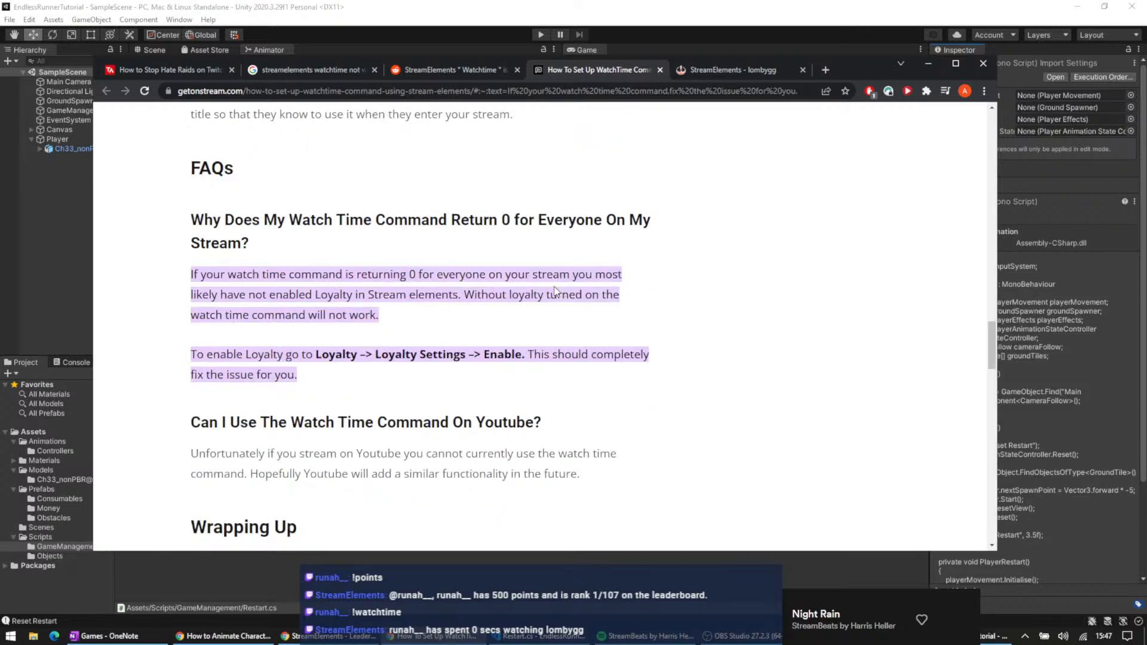
scroll(552, 291, "down", 3)
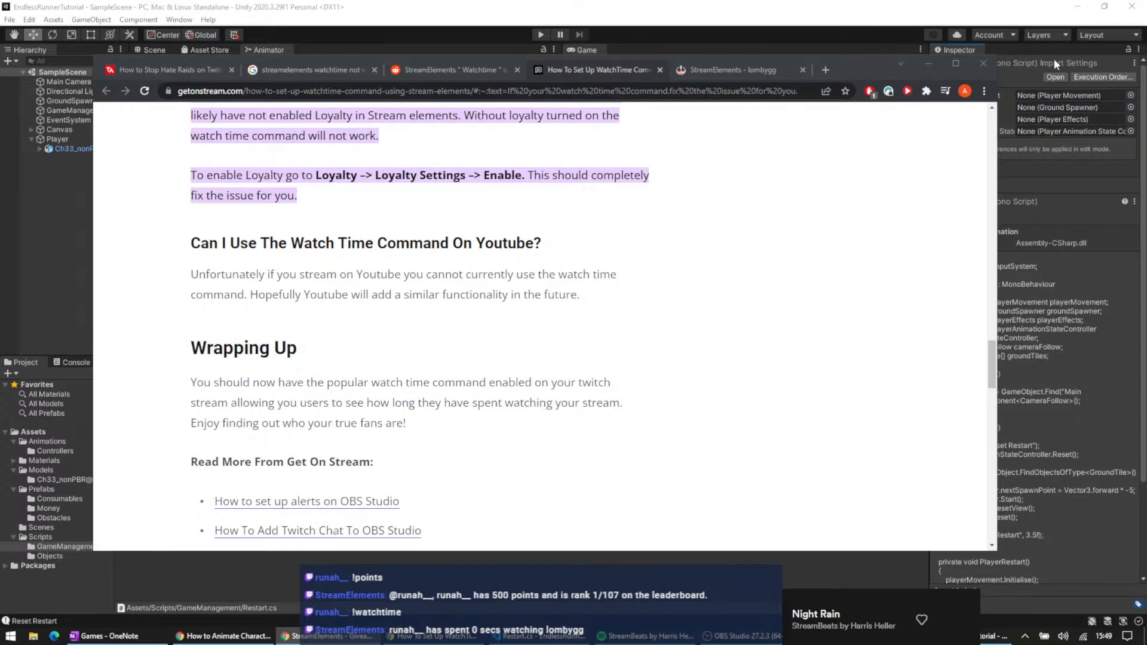
left_click(981, 64)
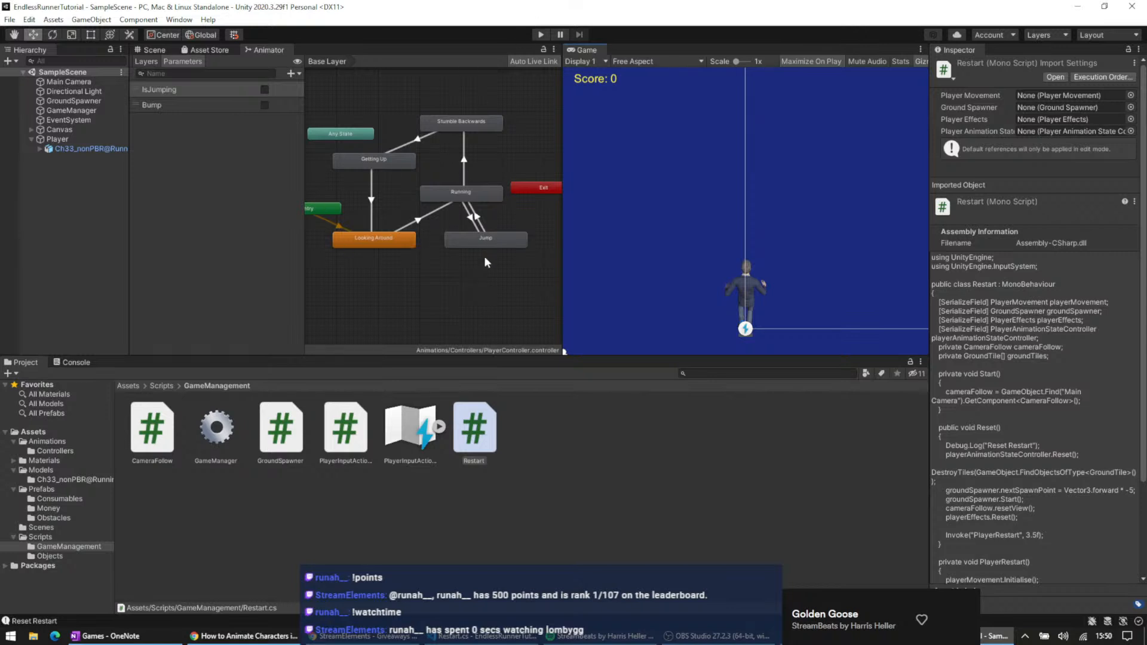
- Select the Stumble Backwards state in the Animator graph to inspect its motion settings and transition
left_click(480, 127)
left_click(465, 160)
left_click(474, 128)
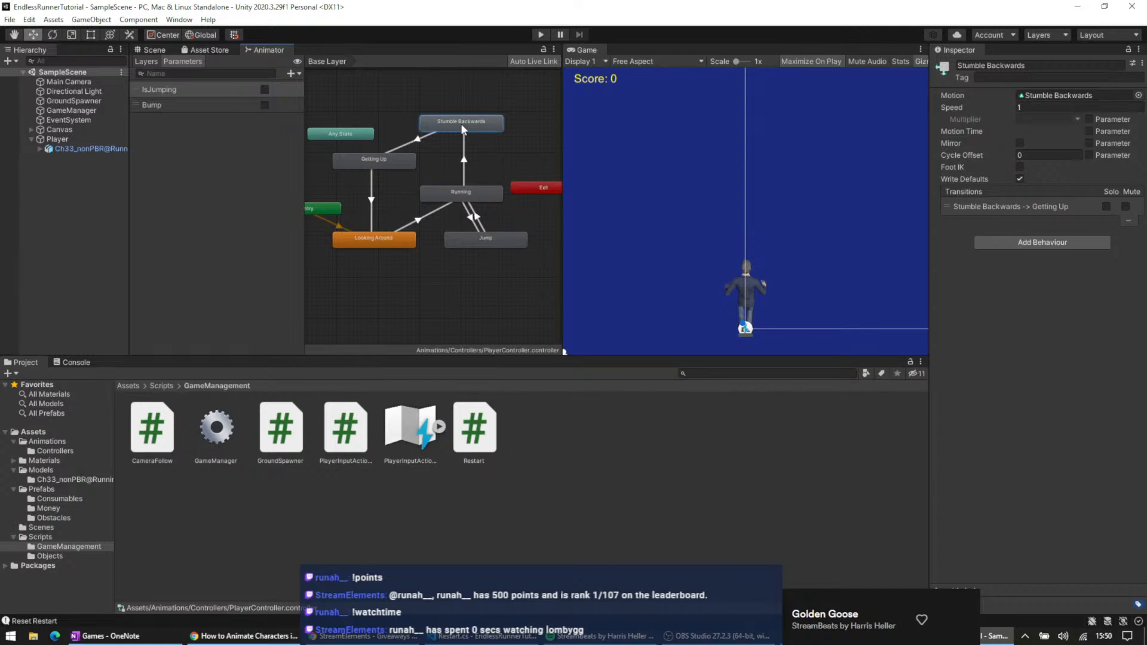
- Switch to Visual Studio Code to check the Reset code in Restart.cs, and return to Unity
left_click(463, 637)
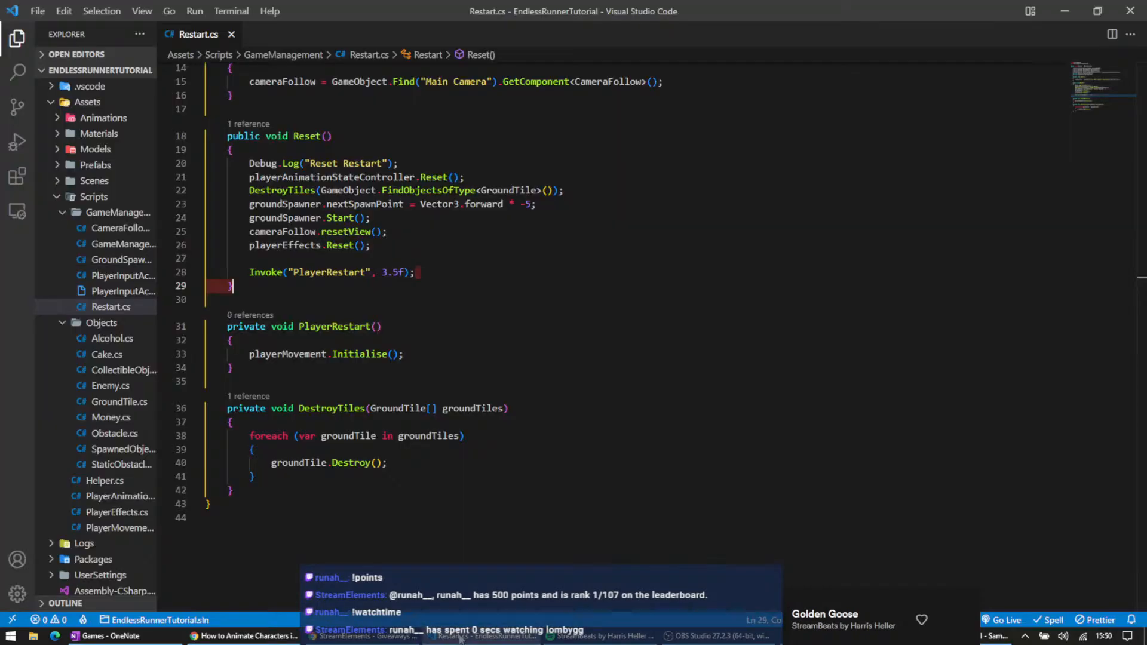
mouse_move(393, 634)
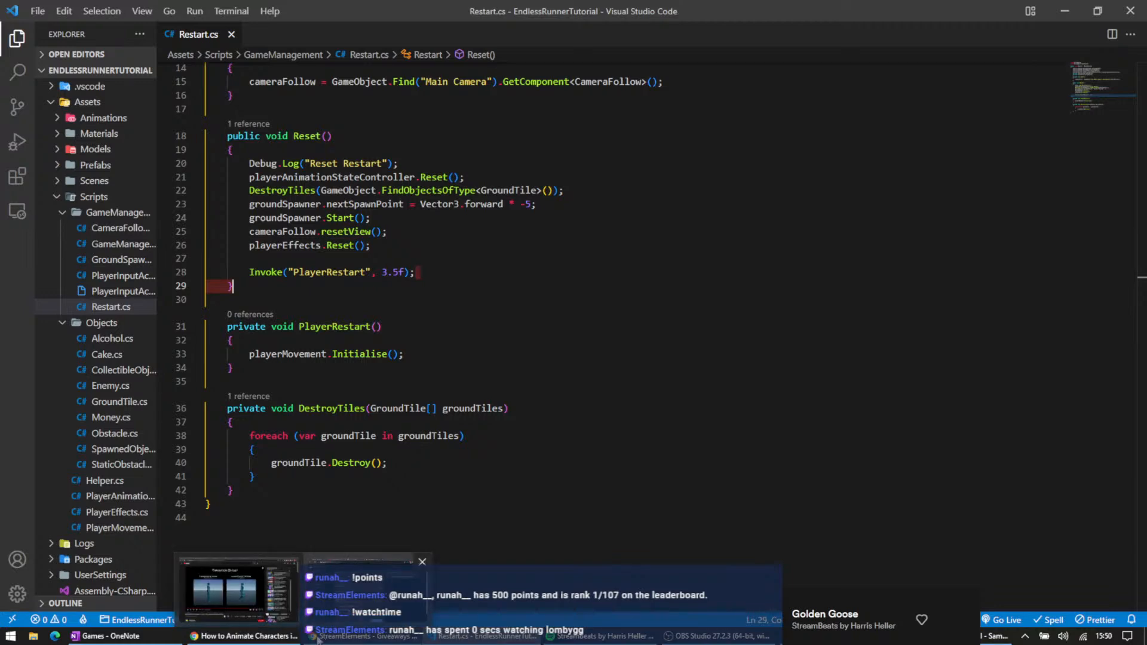
left_click(941, 636)
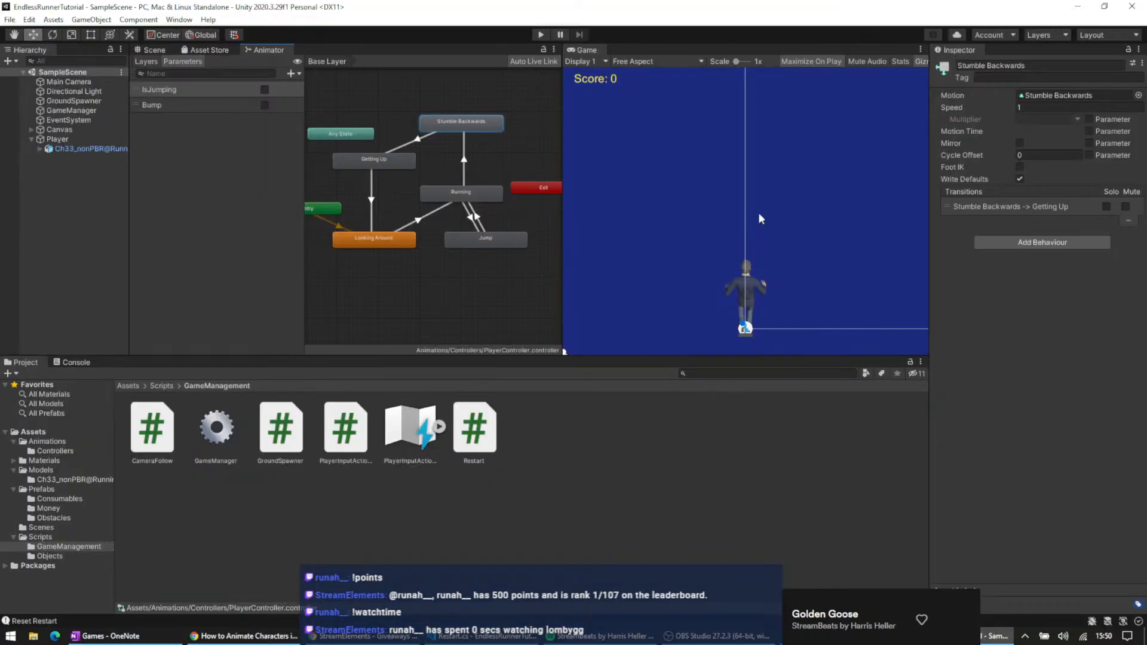
- Show the Scene view in place of the Animator graph, widen the Game view, and start play mode
left_click(134, 49)
left_click_drag(563, 137, 493, 136)
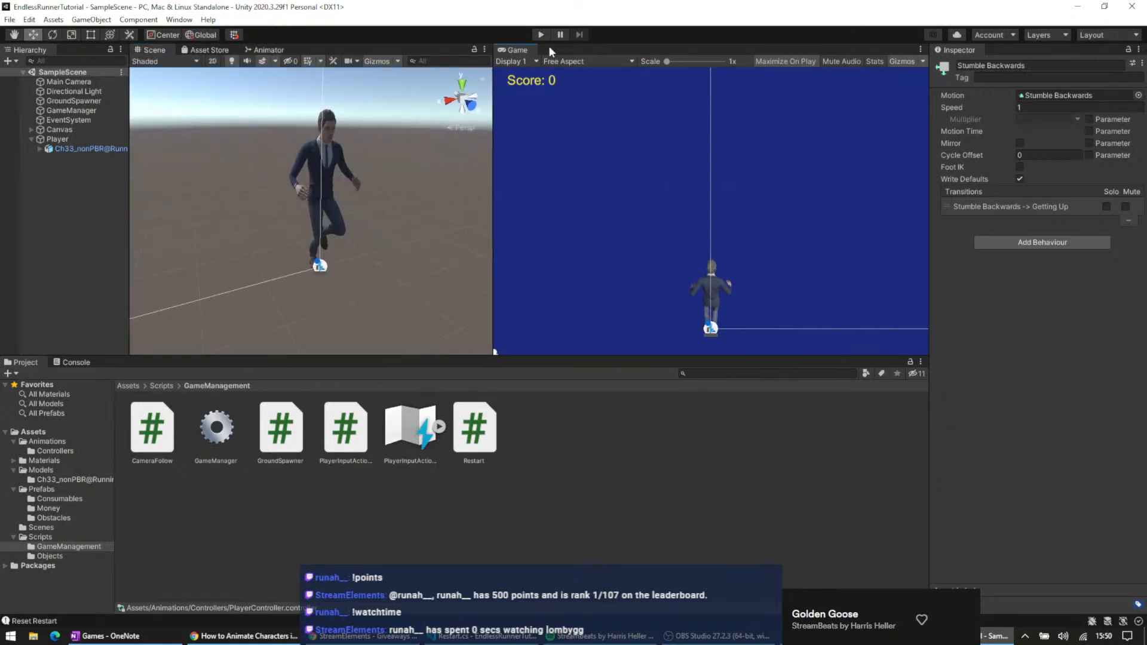
left_click(540, 35)
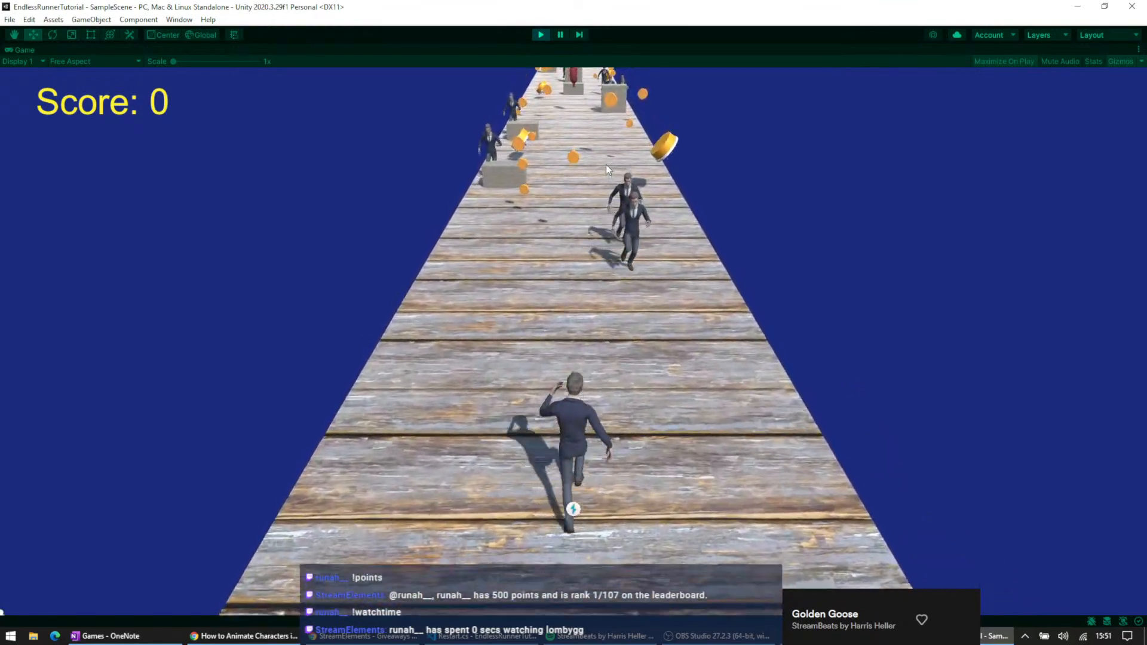
- Playtest the runner through a crash and restart, steering around obstacles and into collectibles, and stop play mode
key("d")
key("a")
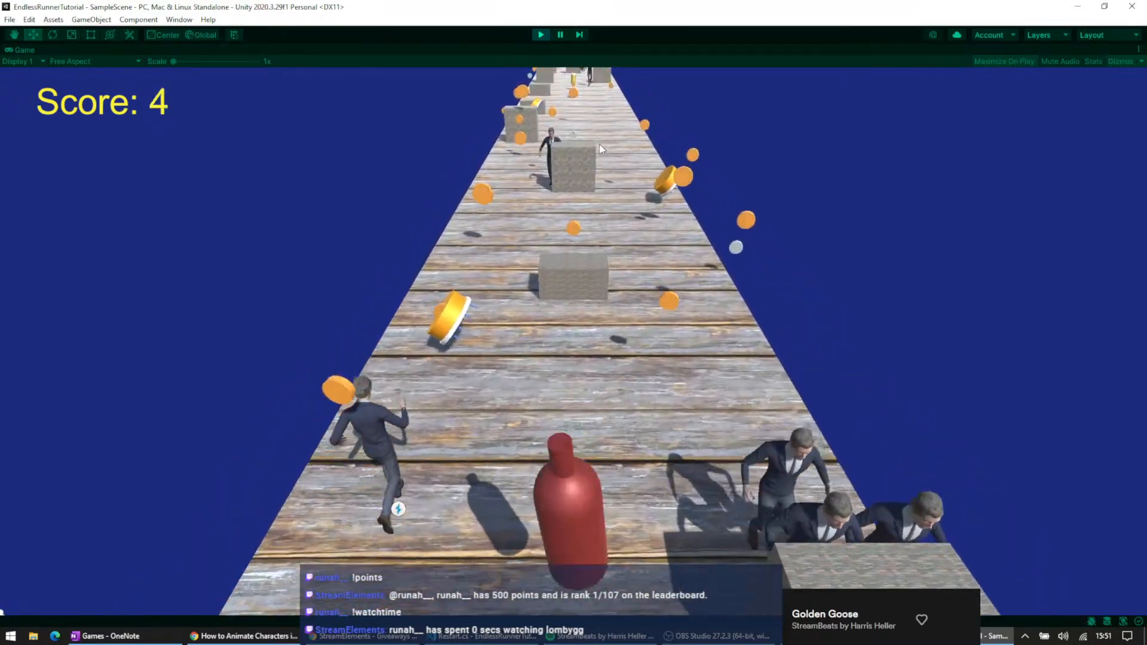
key("d")
key("a")
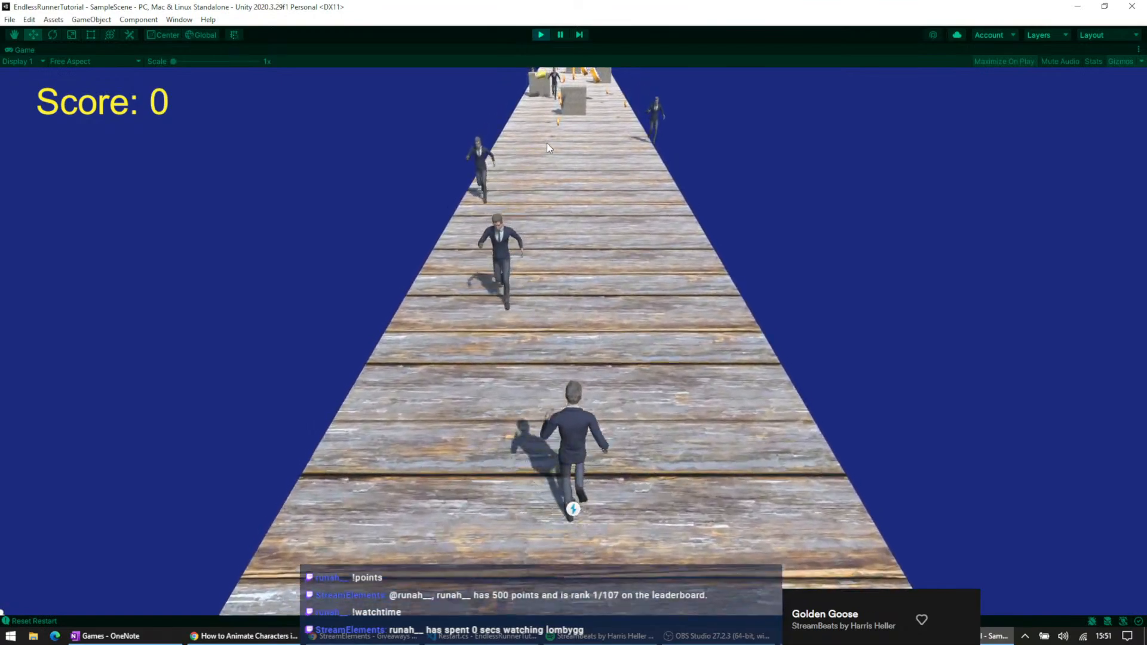
key("Right")
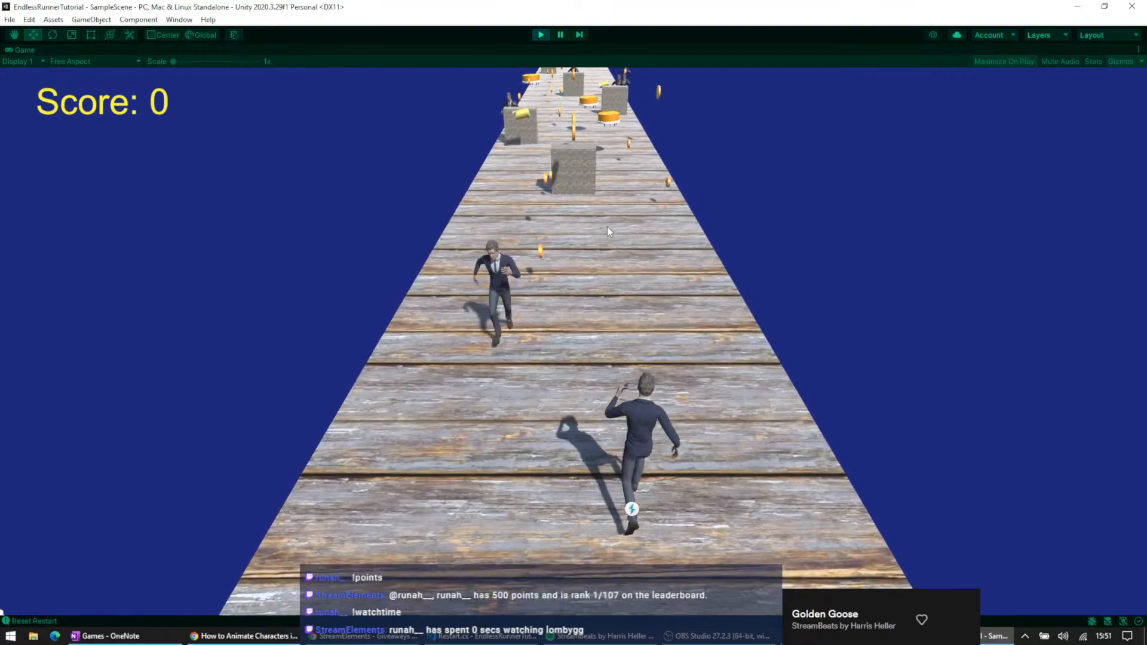
key("Right")
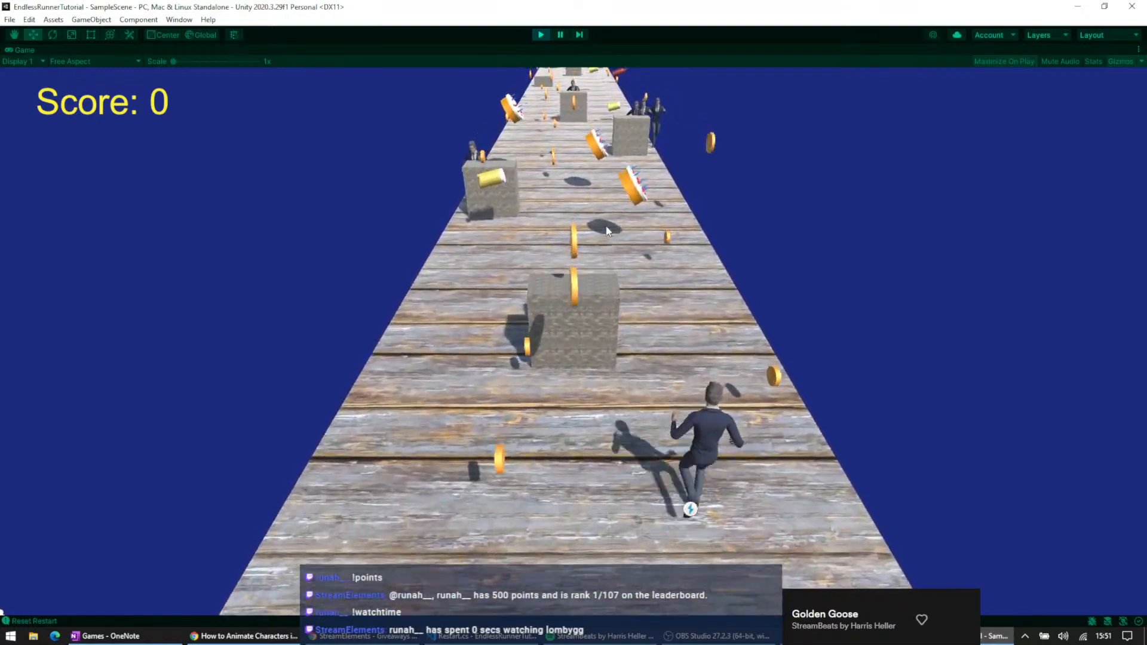
key("Left")
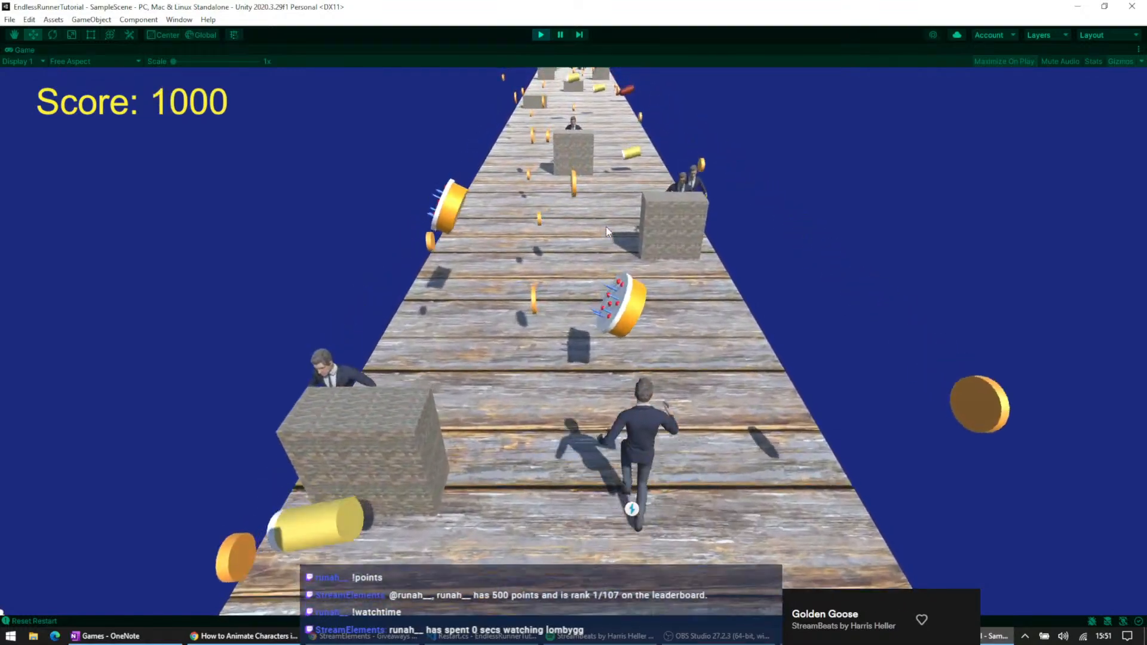
key("Left")
key("Right")
key("Right")
key("Right")
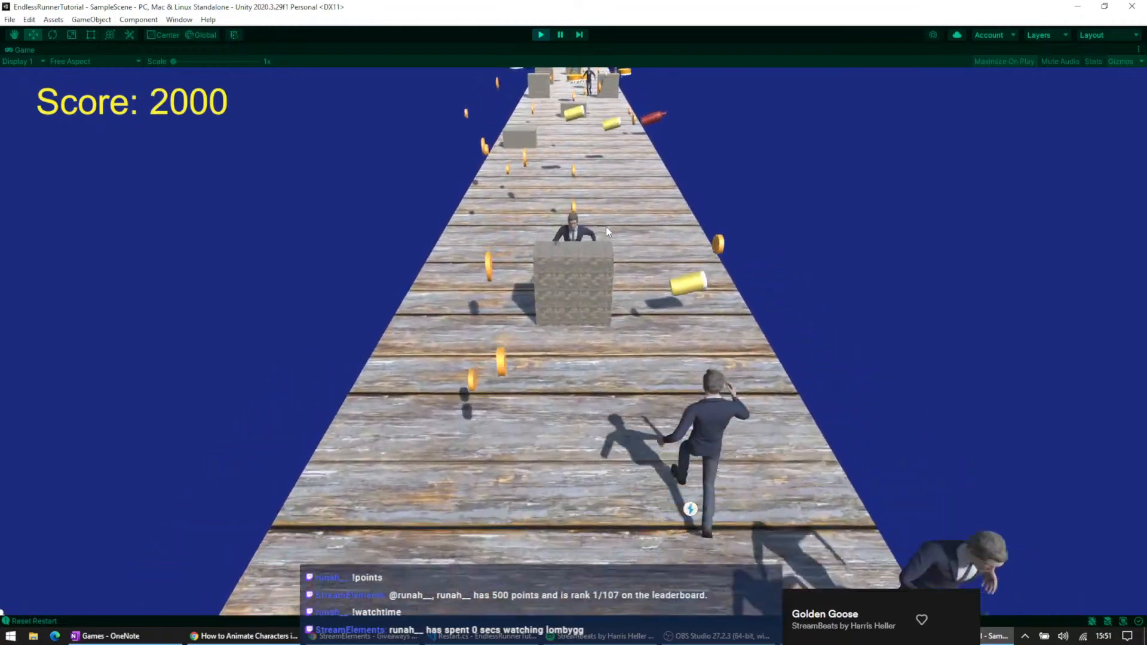
key("Left")
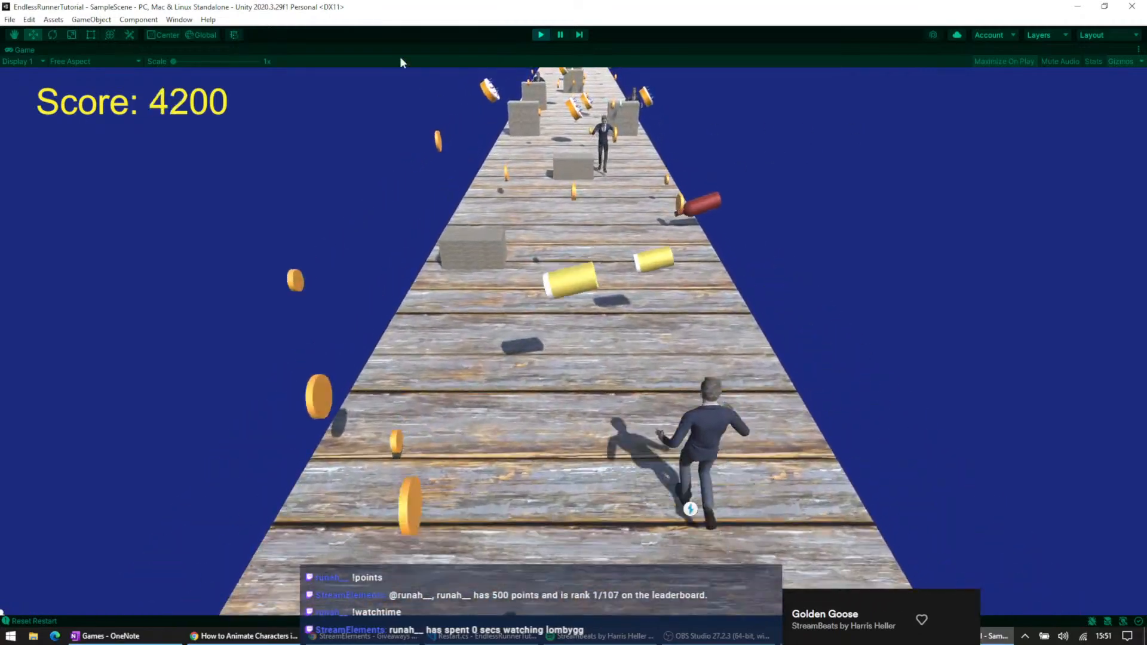
key("Right")
key("Left")
key("Left")
key("Right")
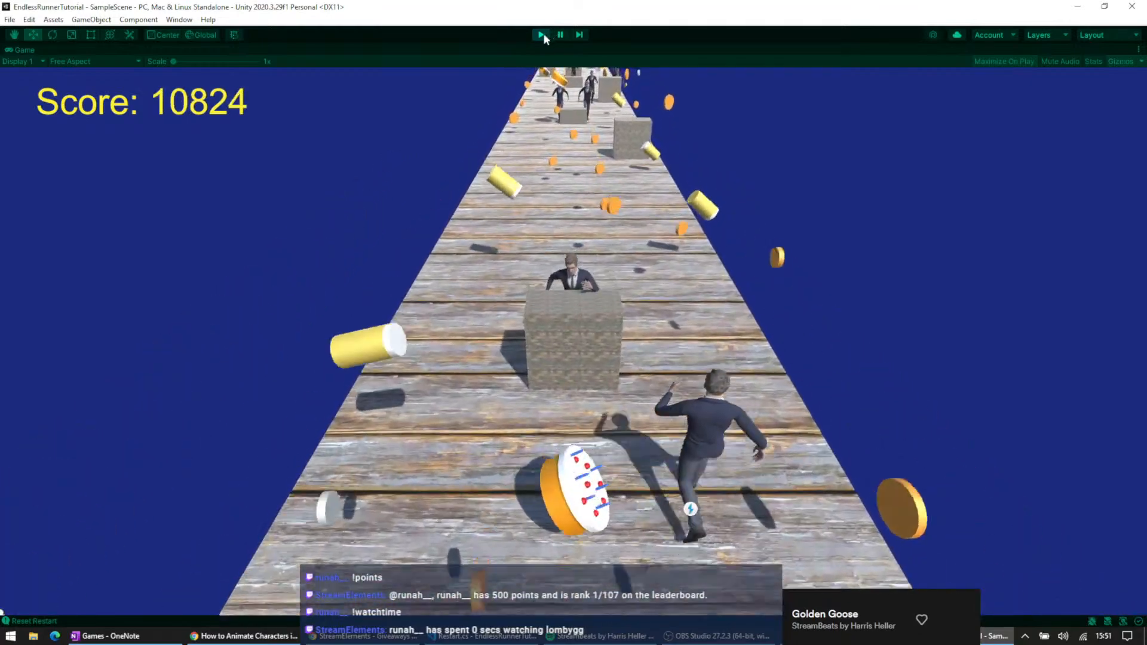
key("Left")
left_click(541, 35)
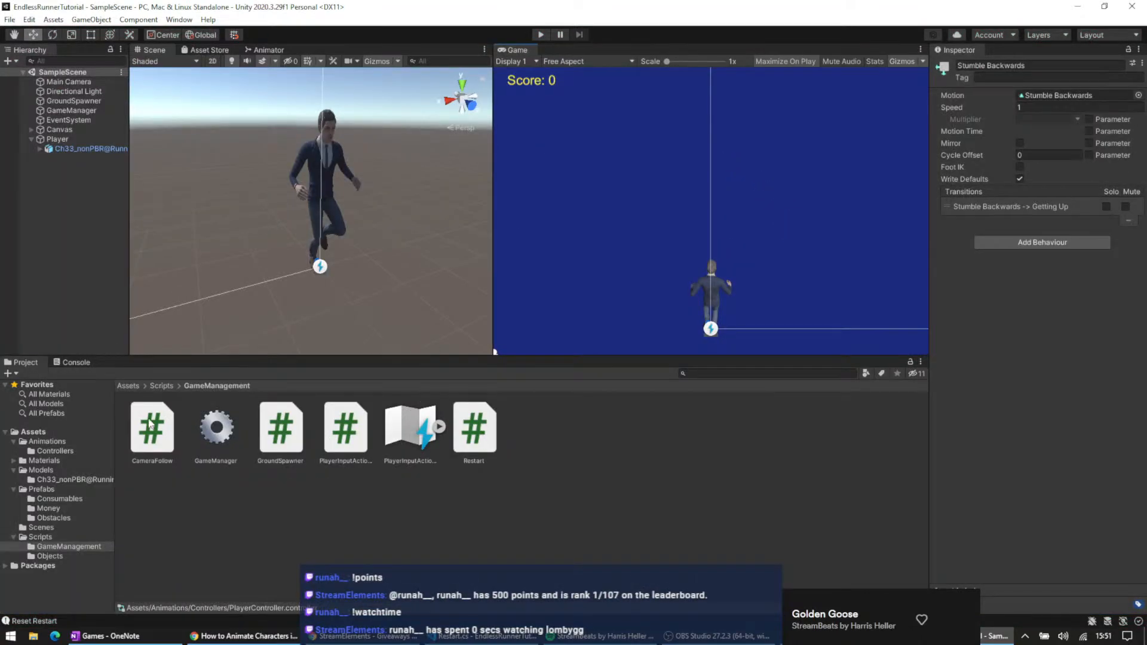
- Open the CollectibleObject script from the Scripts/Objects folder in Visual Studio Code at its Update method
left_click(51, 556)
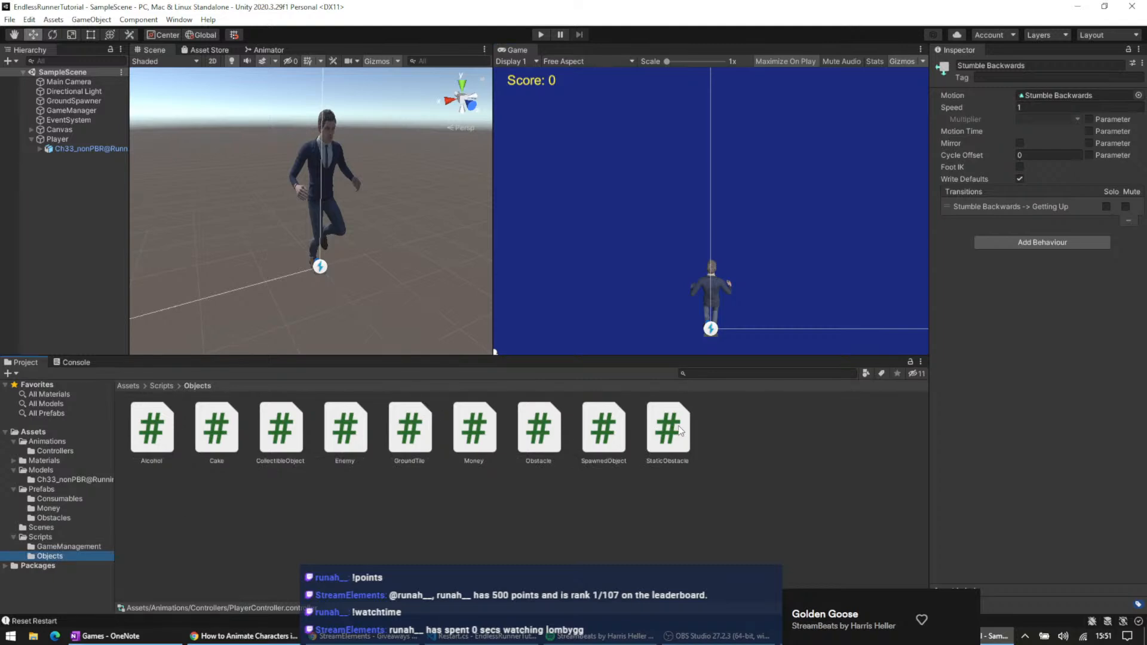
left_click(289, 429)
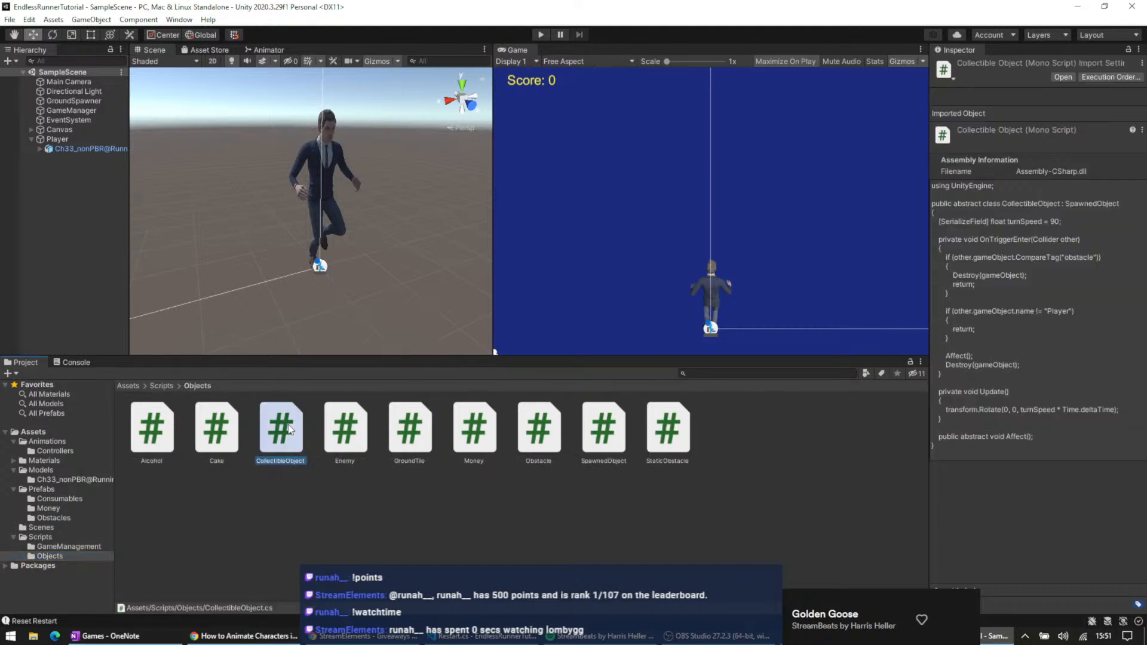
scroll(359, 299, "down", 2)
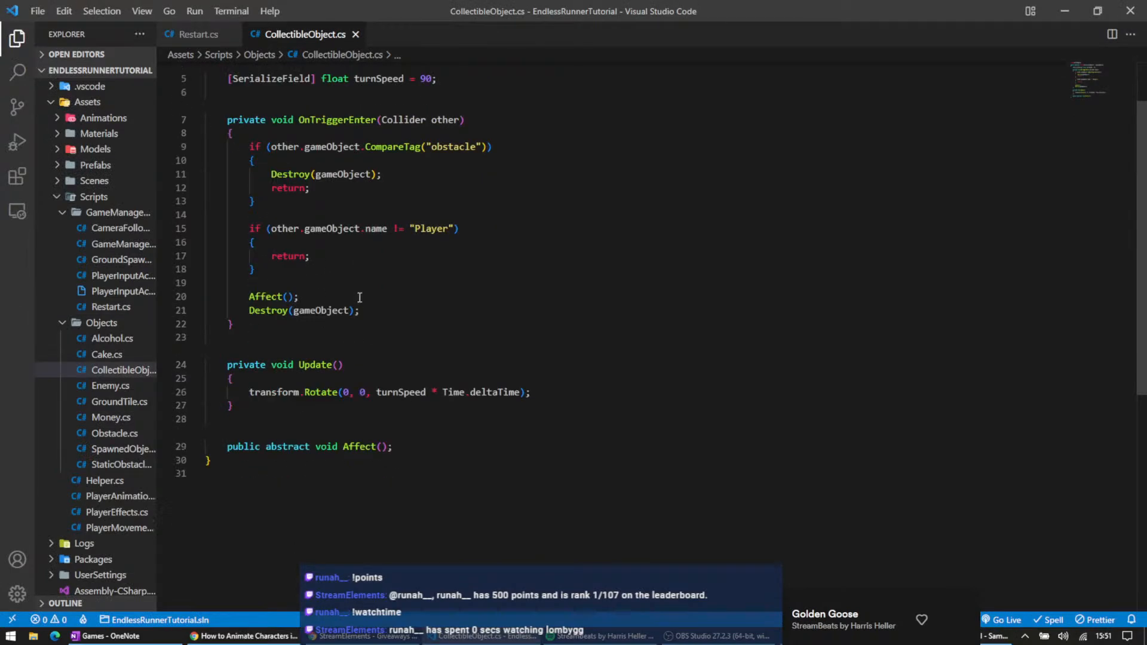
- Change the rotation call in Update to transform.Rotate(0, turnSpeed * Time.deltaTime, 0) and save the script
left_click_drag(377, 392, 520, 392)
key("ctrl+c")
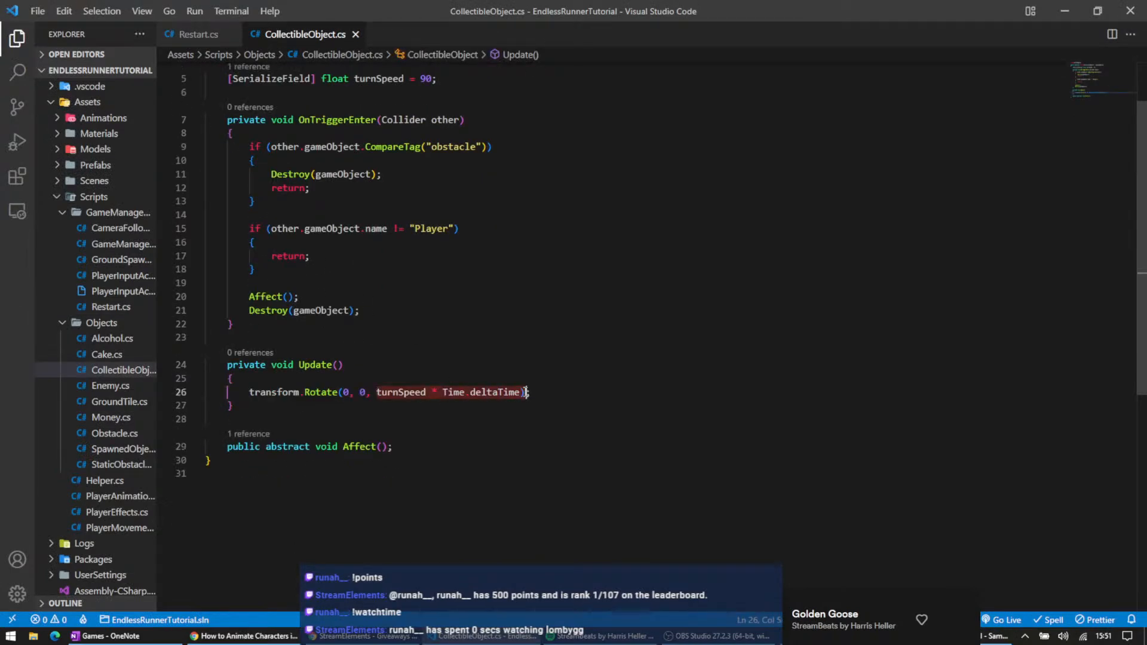
key("BackSpace")
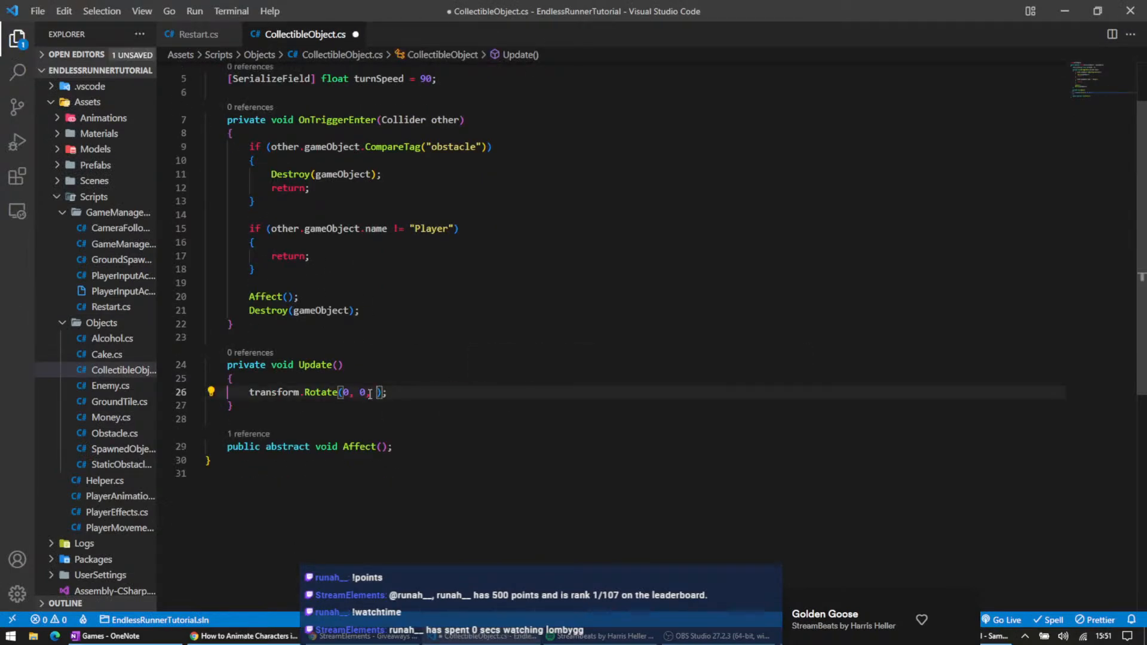
double_click(363, 392)
key("ctrl+v")
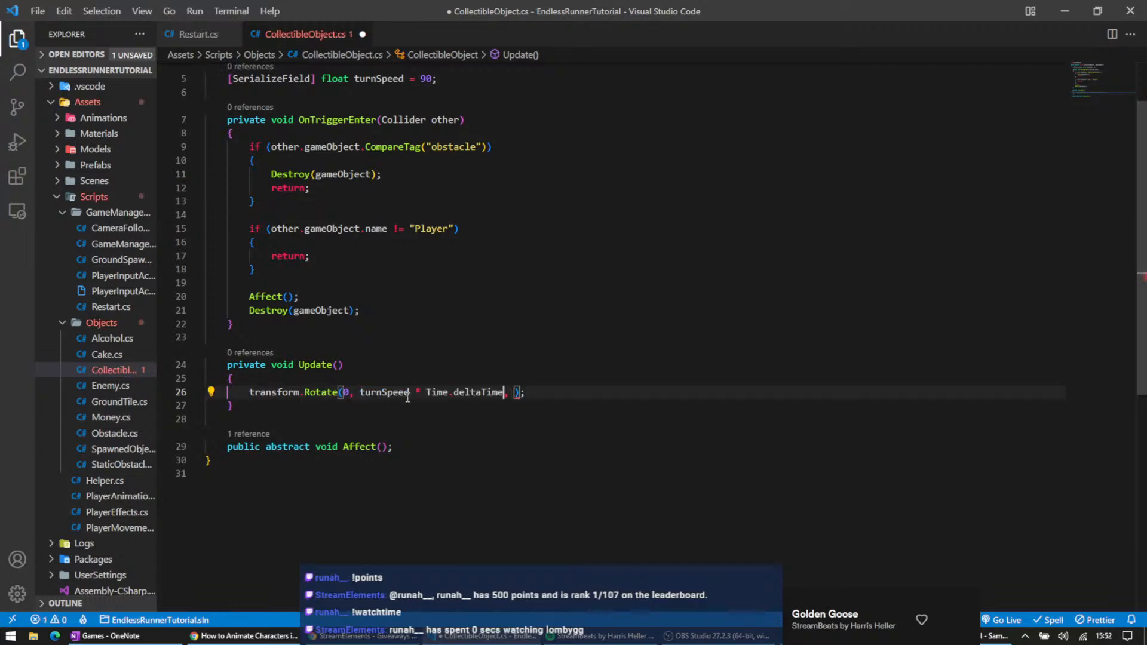
mouse_move(517, 392)
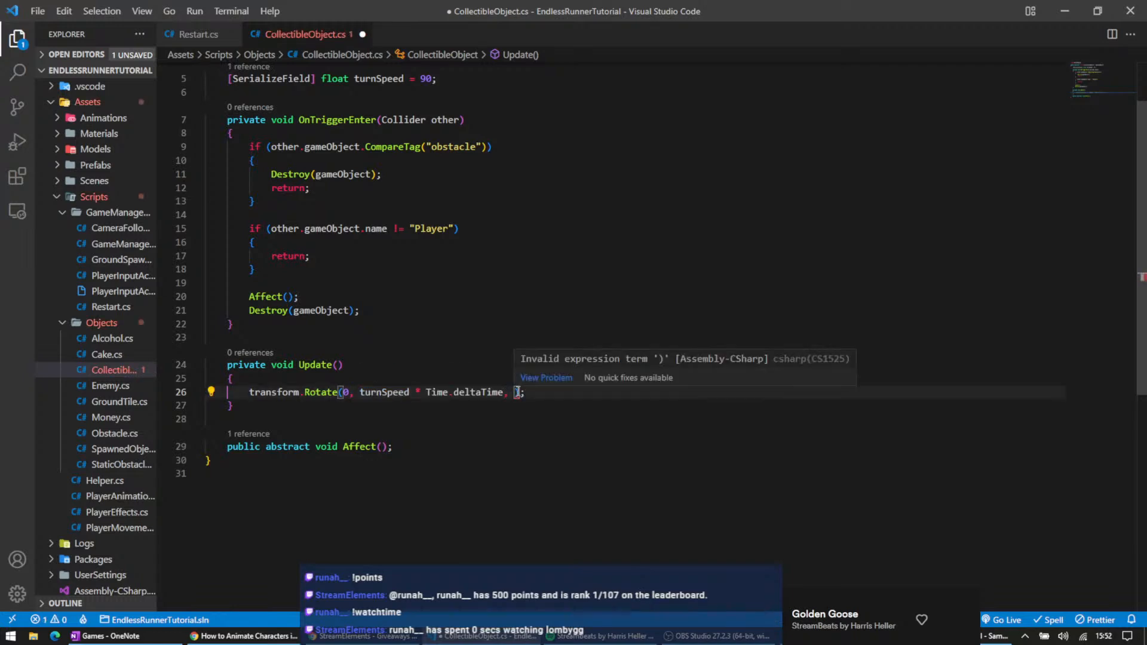
type("0")
key("ctrl+s")
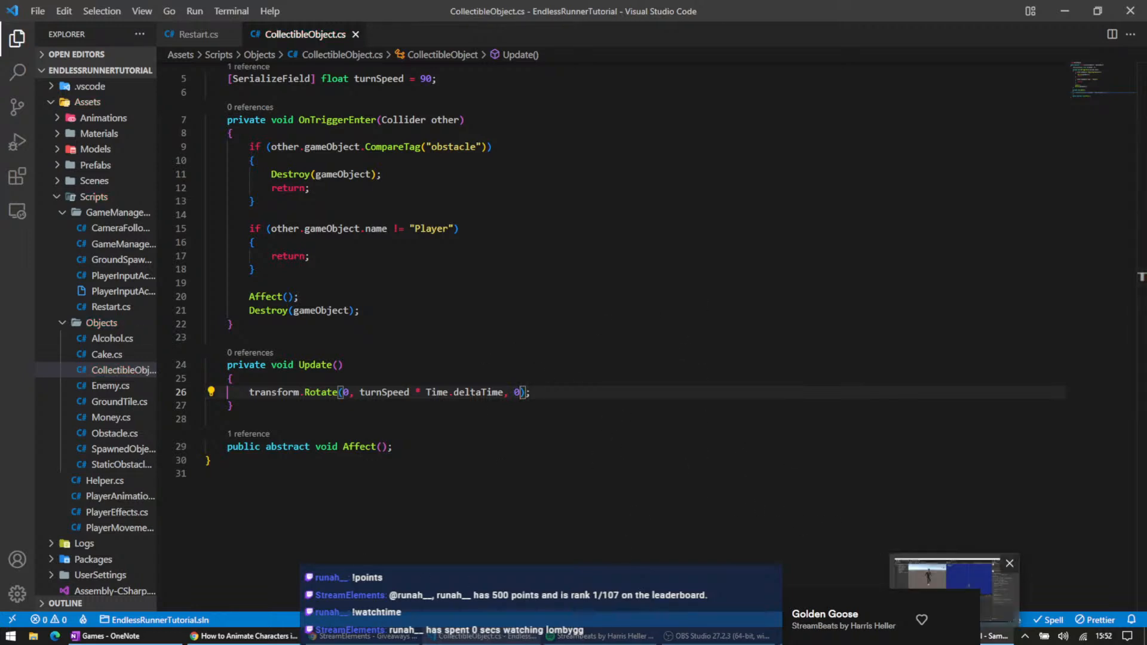
- Return to Unity and playtest the collectibles' new rotation while steering between lanes, and stop play mode
left_click(955, 637)
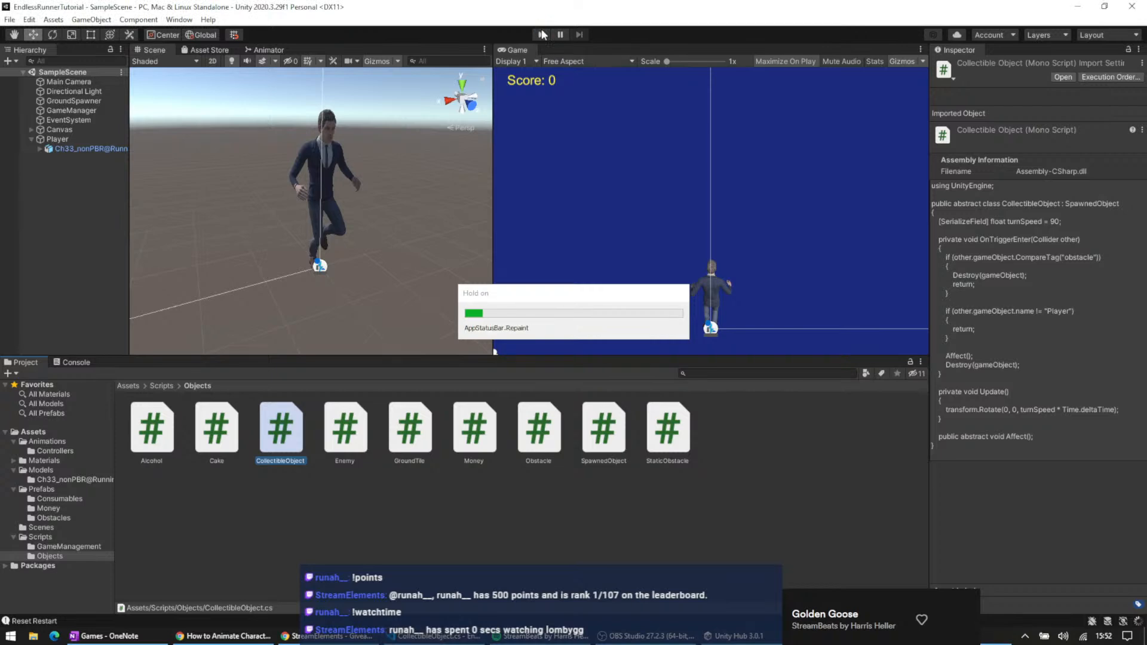
left_click(542, 35)
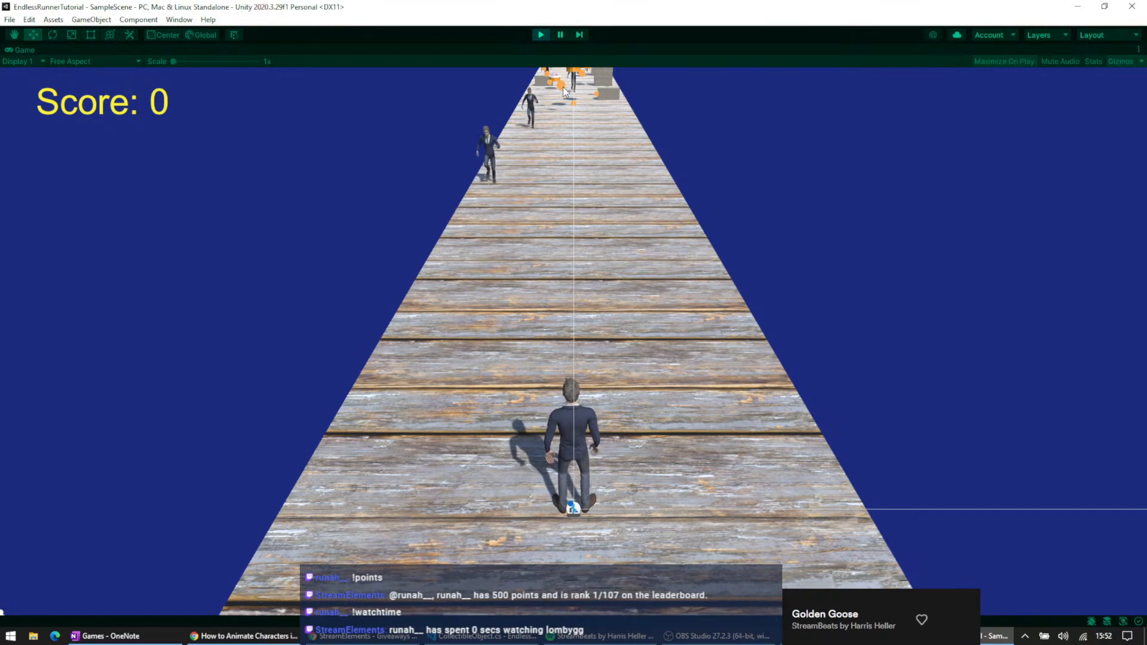
key("Right")
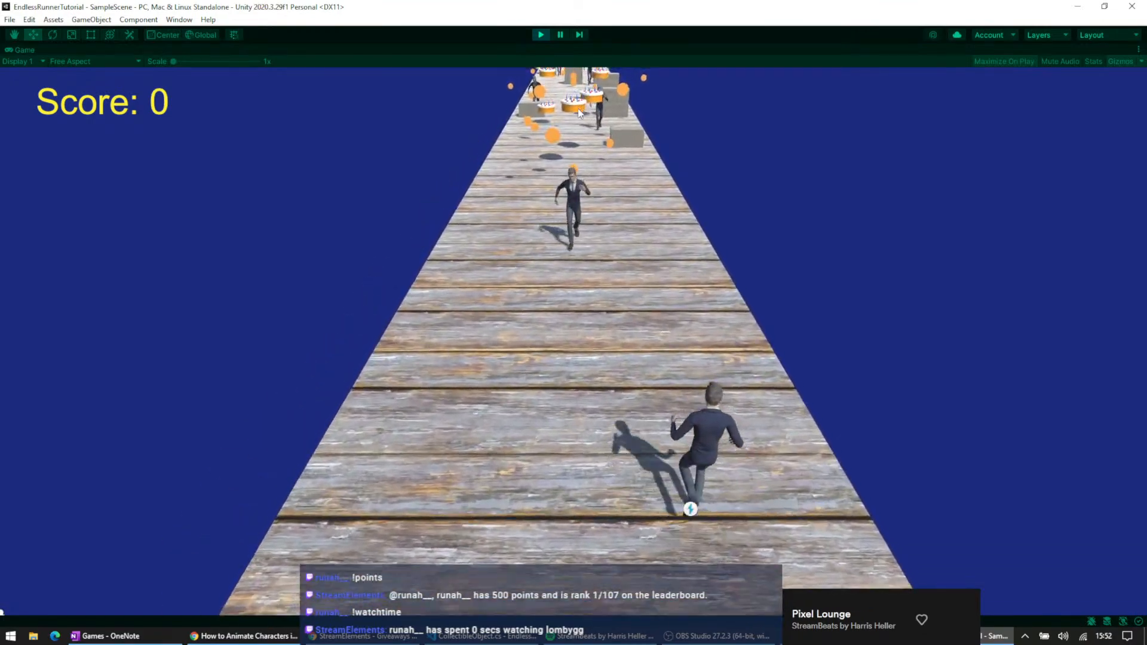
key("Left")
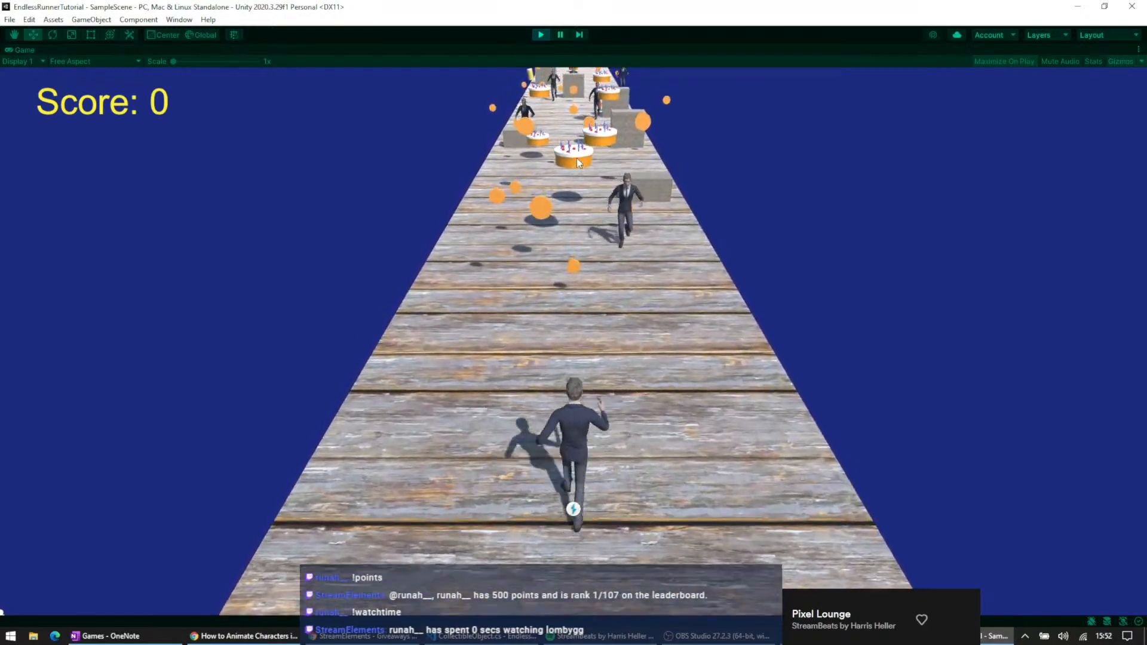
key("Left")
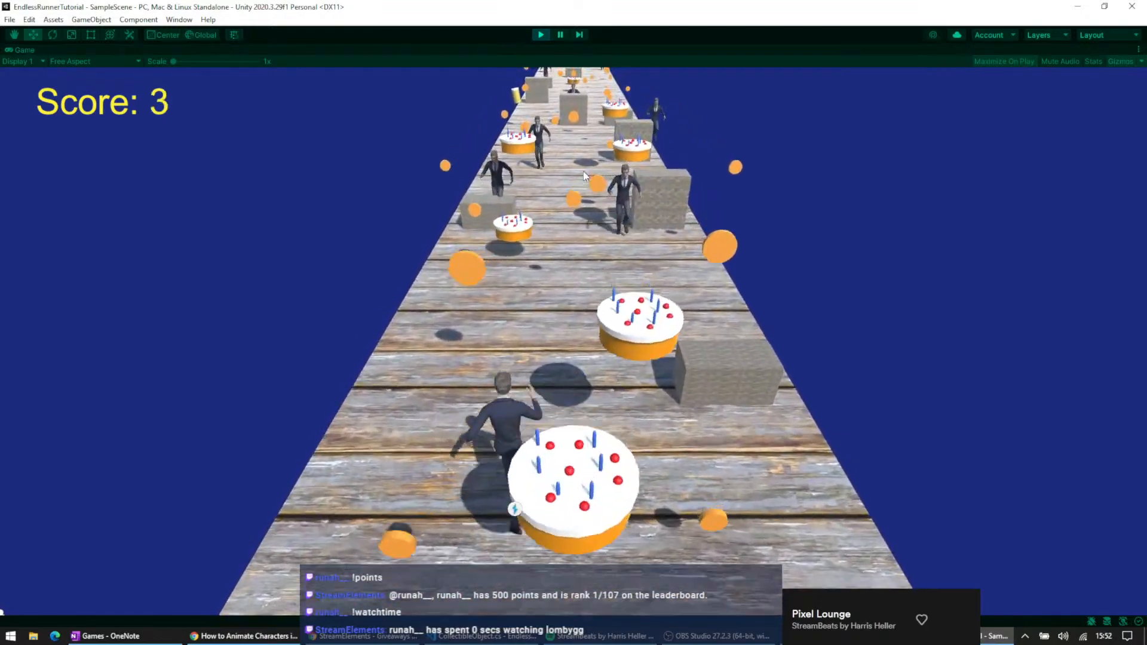
key("Right")
key("Left")
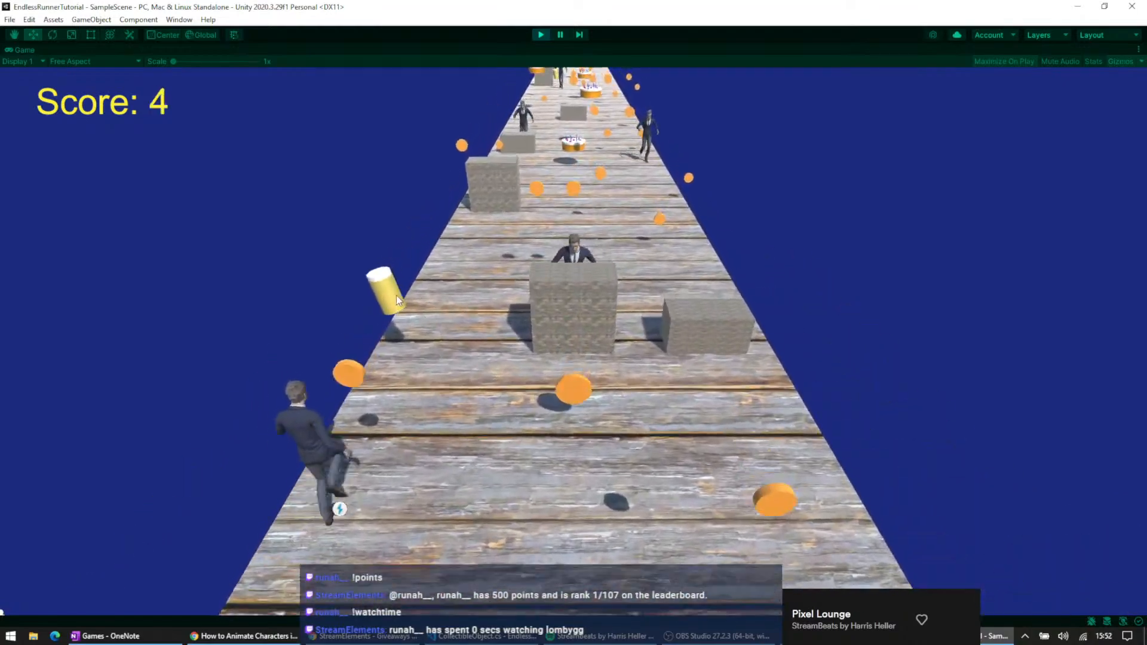
key("Right")
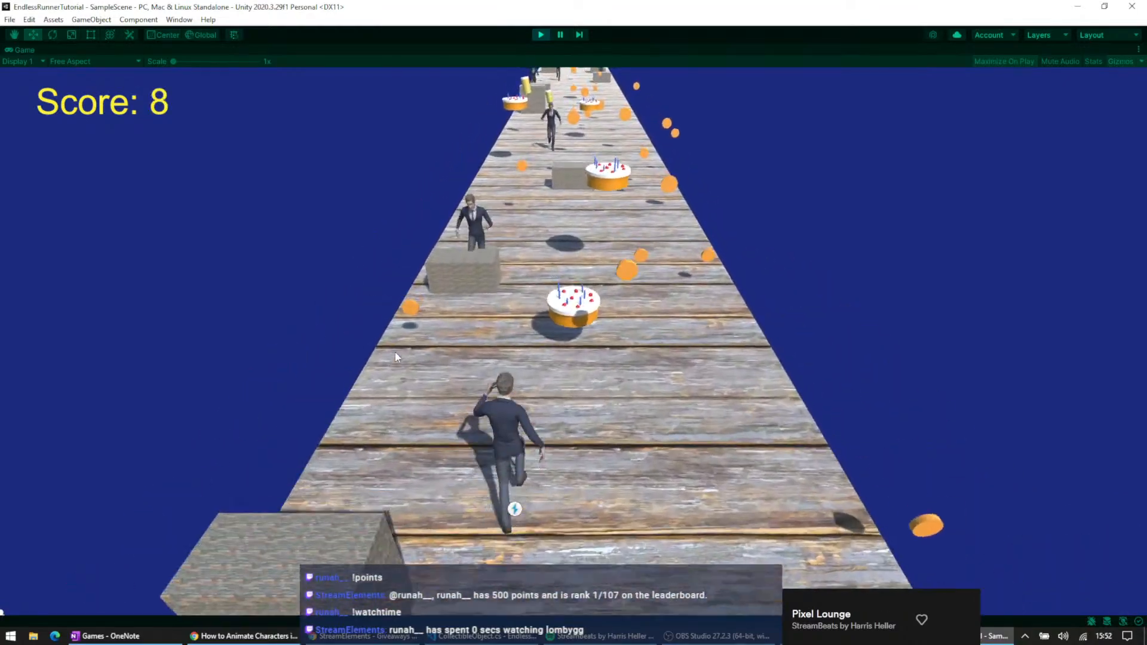
key("Left")
key("Right")
key("Right")
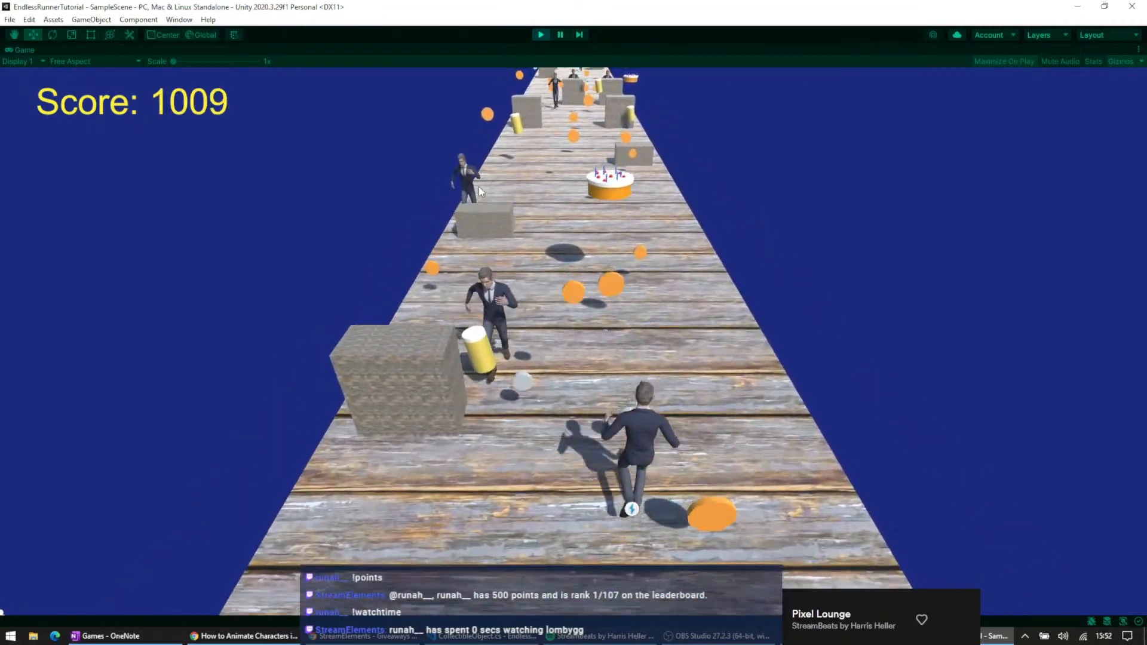
key("Left")
key("Right")
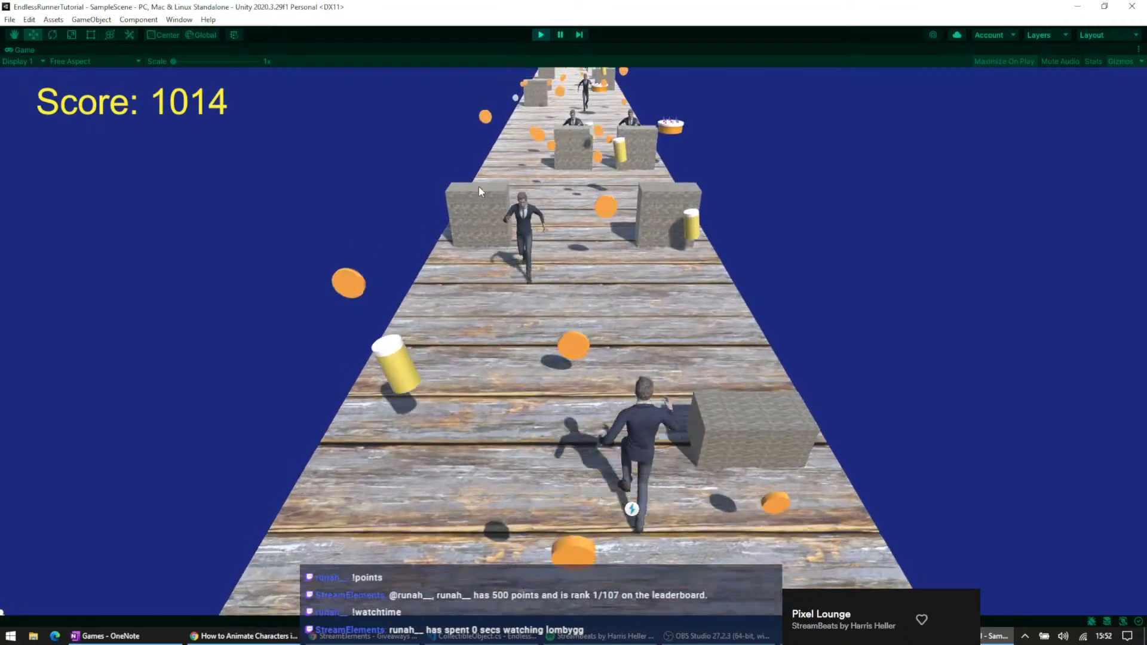
key("Left")
key("Left")
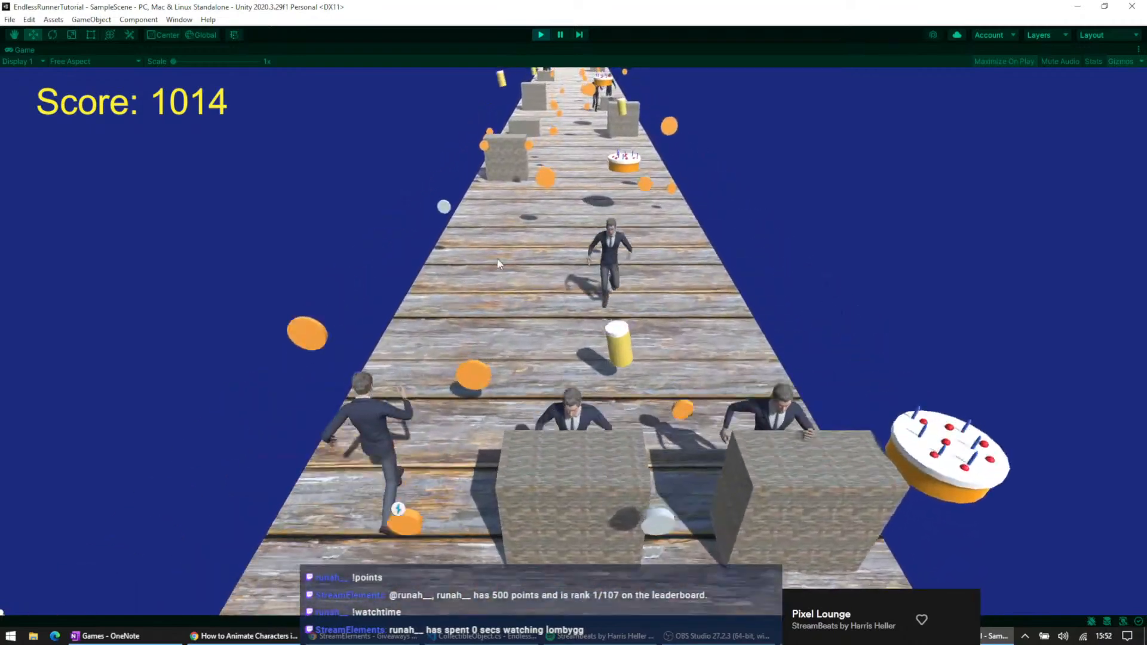
key("Right")
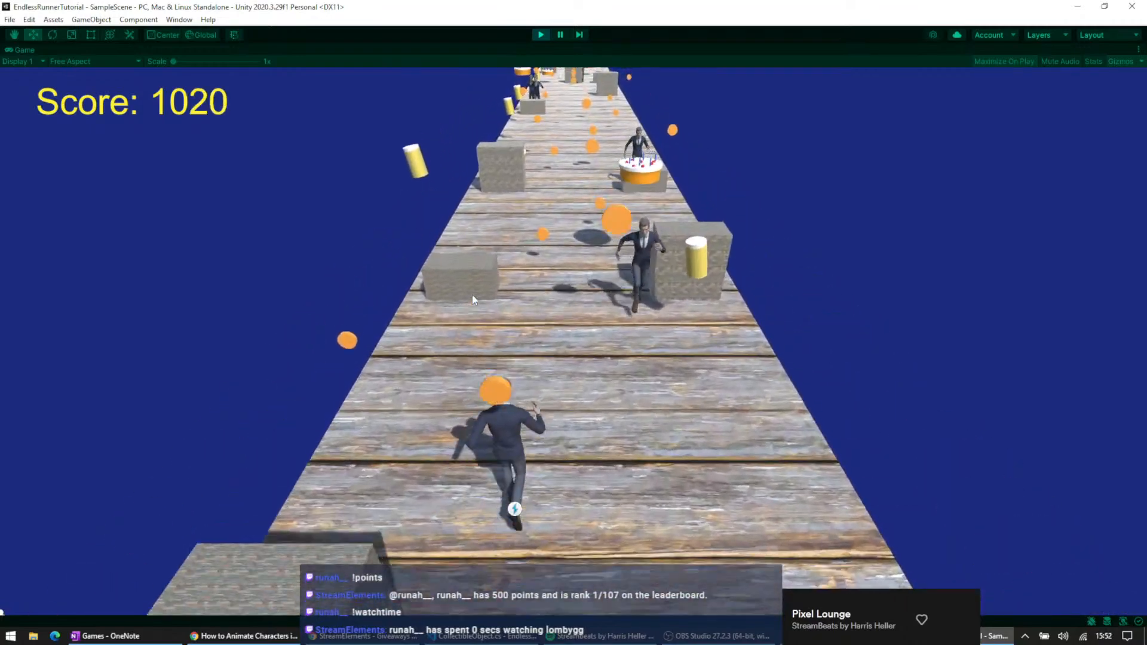
key("Right")
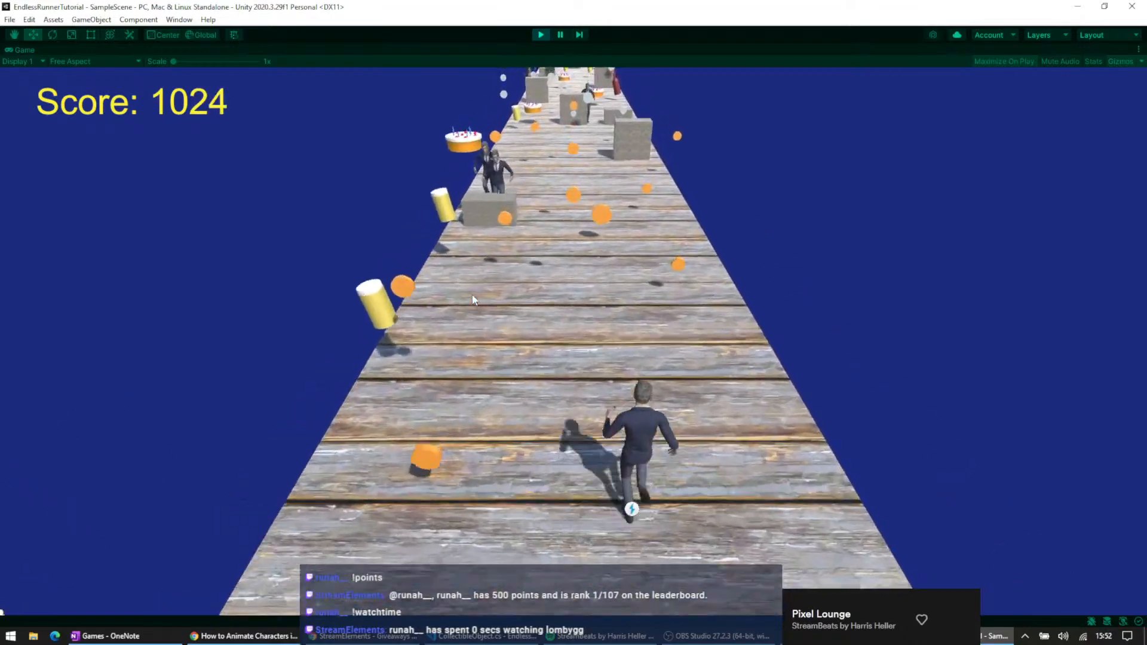
key("Left")
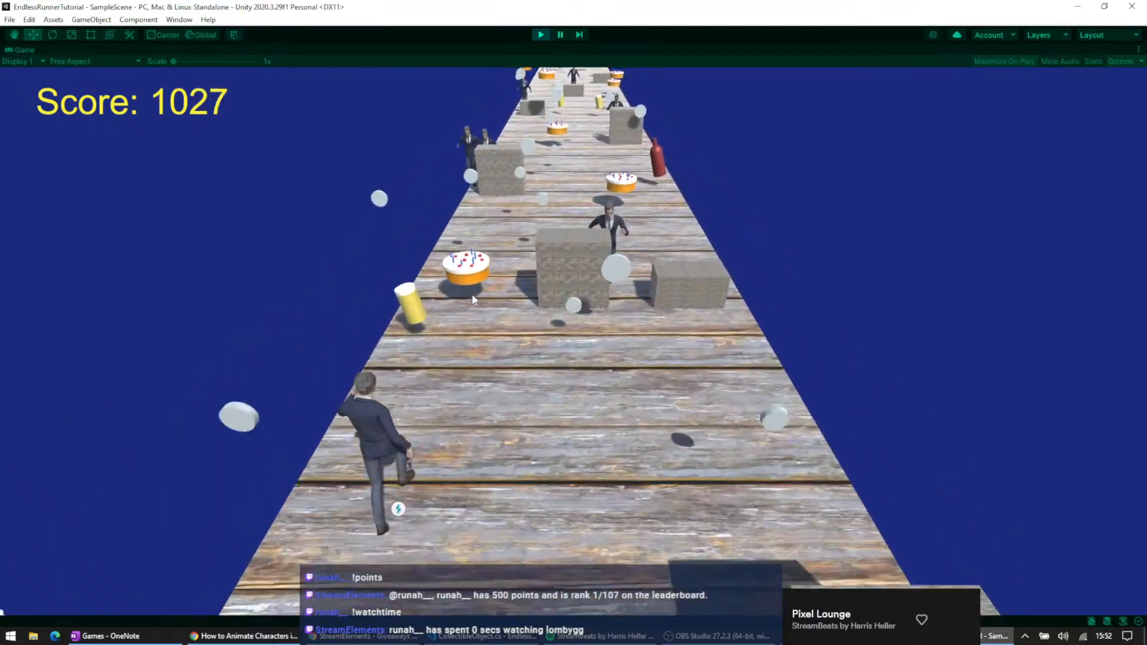
key("Right")
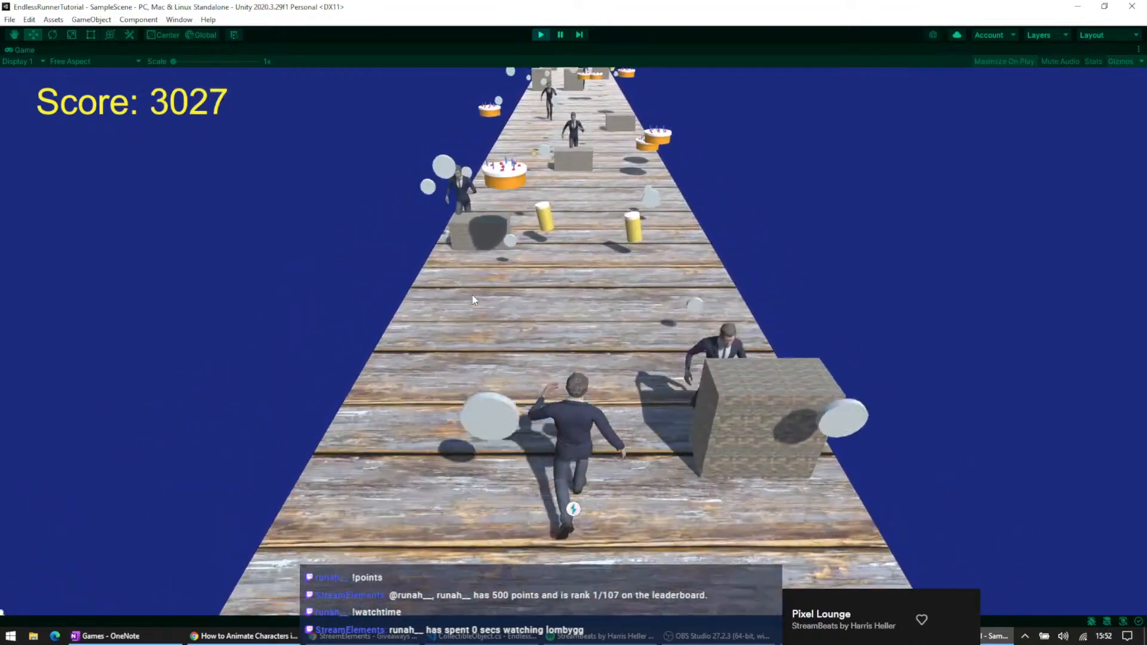
key("Left")
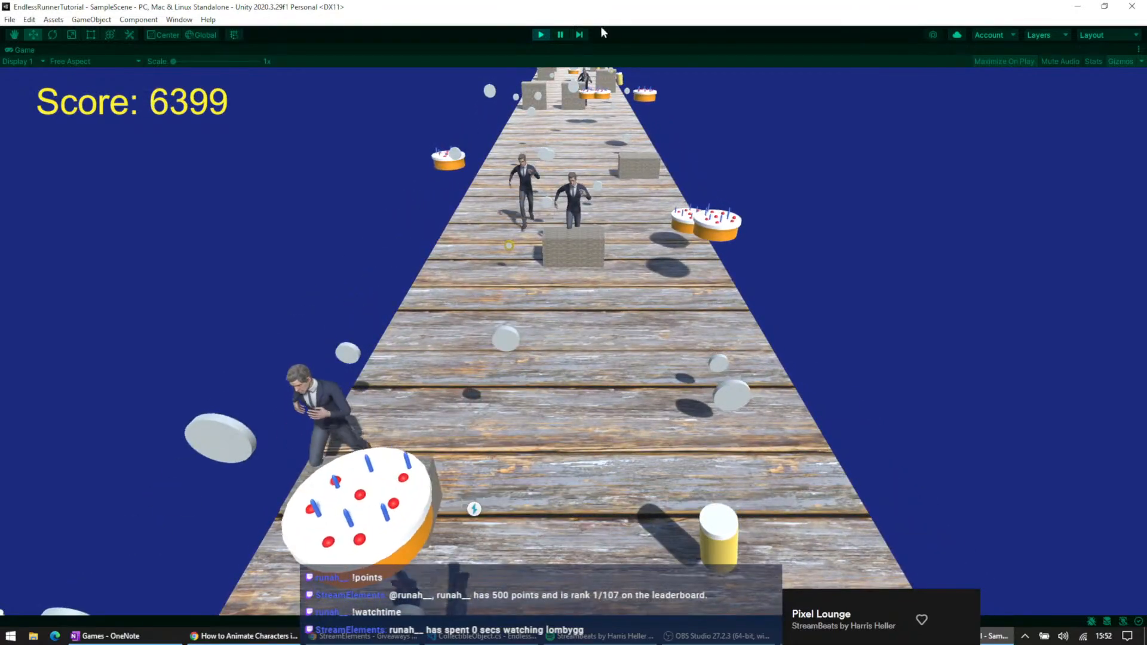
left_click(540, 35)
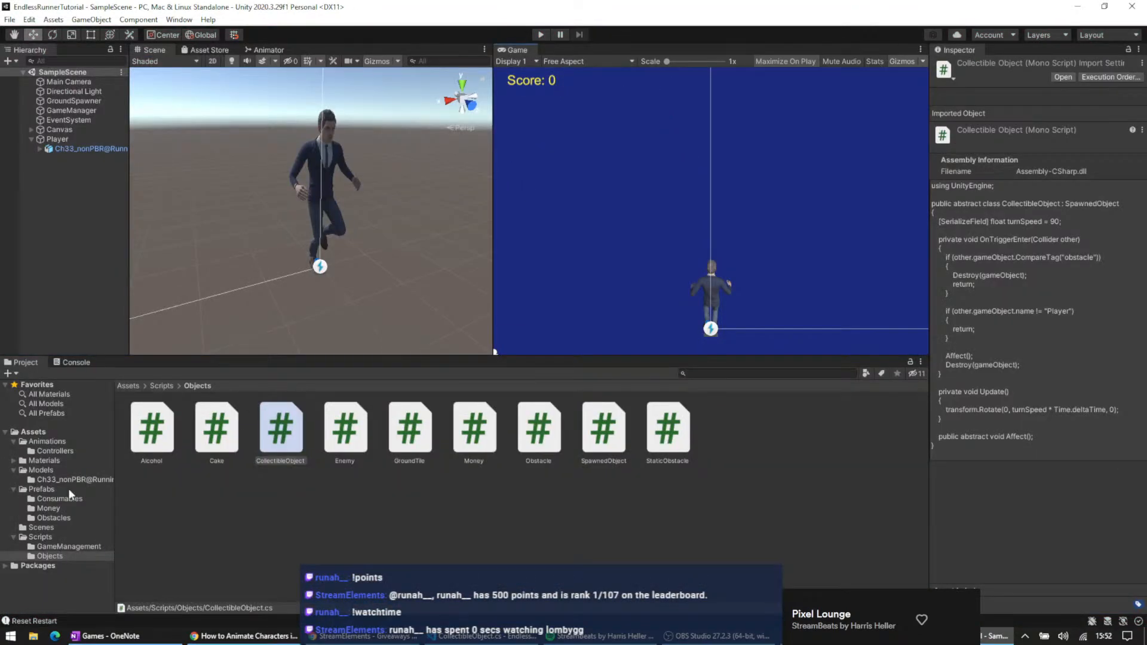
- Open the Penny prefab from the Prefabs/Money folder and examine its transform and Money script settings
left_click(42, 490)
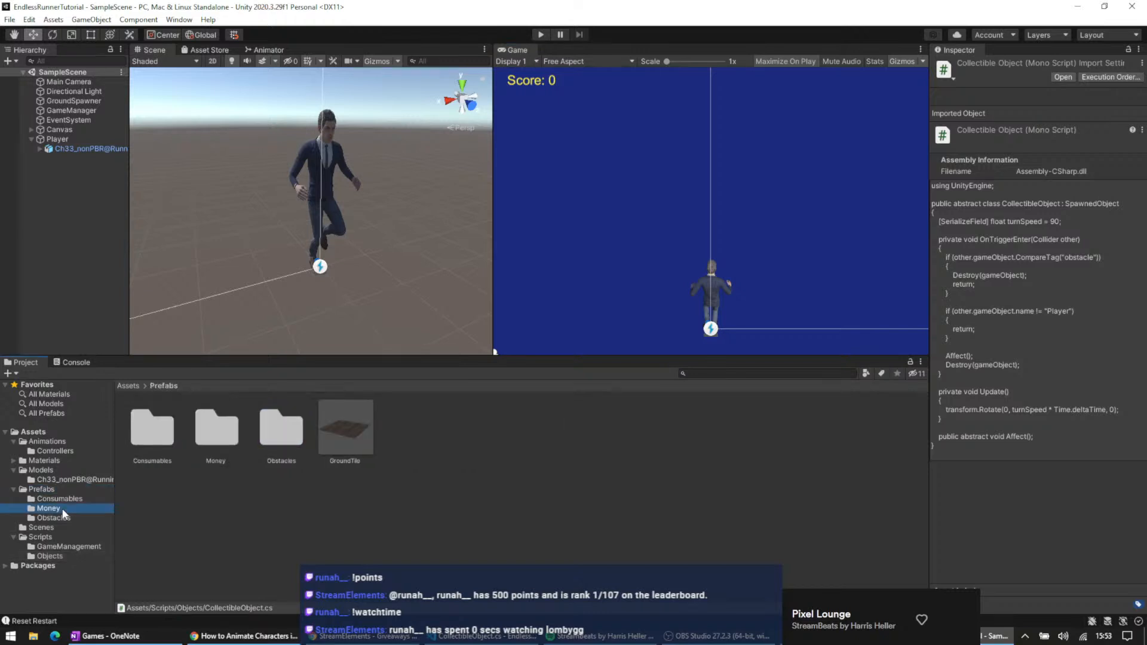
left_click(59, 508)
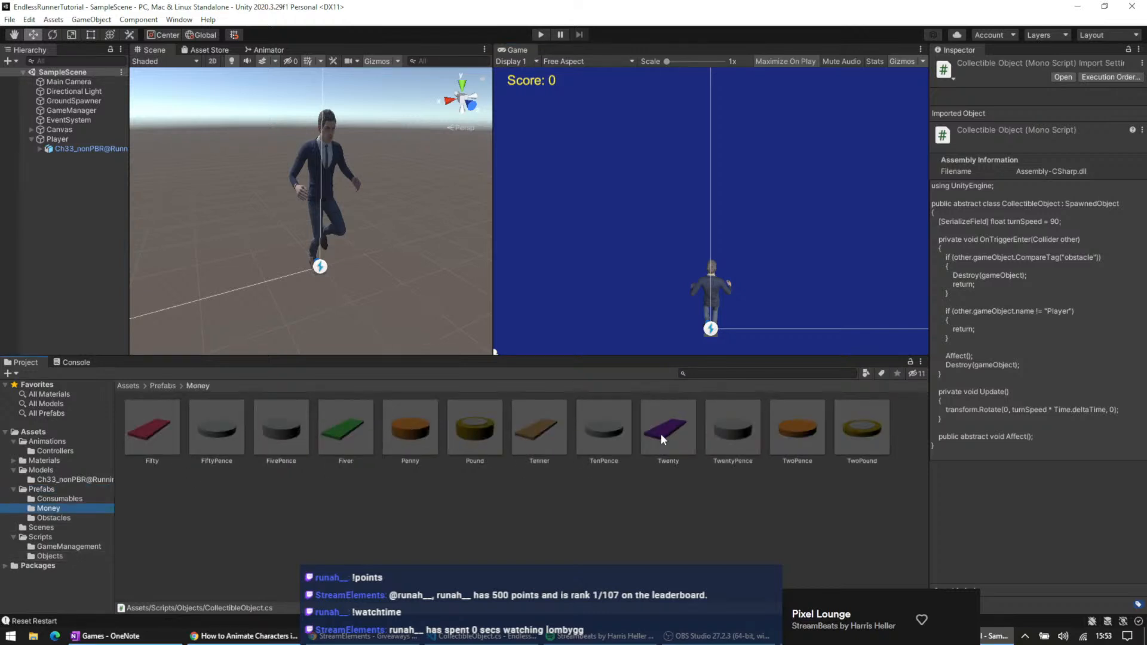
double_click(418, 428)
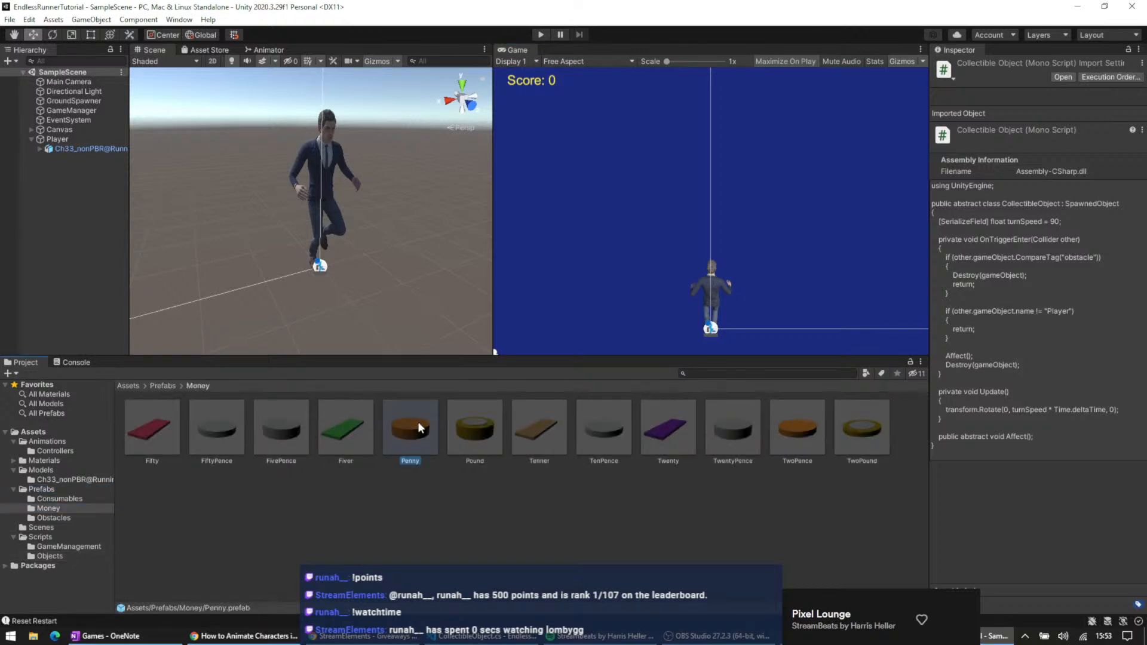
scroll(381, 237, "down", 4)
scroll(376, 240, "down", 2)
right_click_drag(315, 222, 486, 199)
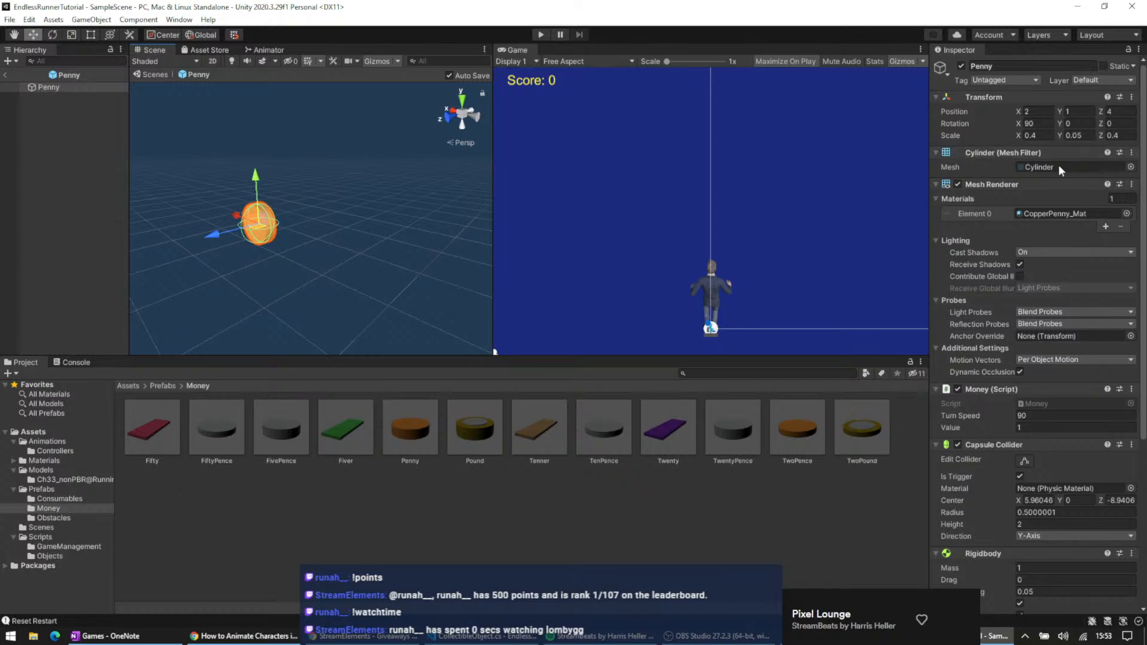
scroll(1062, 160, "down", 7)
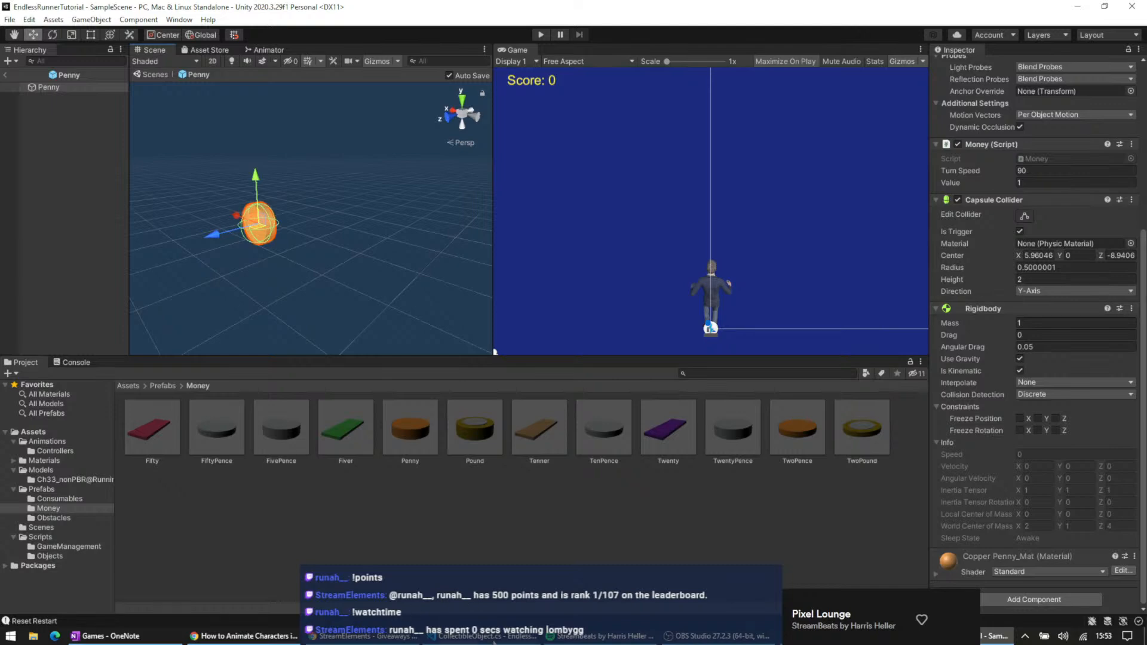
- Switch to the CollectibleObject script in Visual Studio Code and add a second [SerializeField] float turnSpeed = 90; line below the existing one
key("alt+Tab")
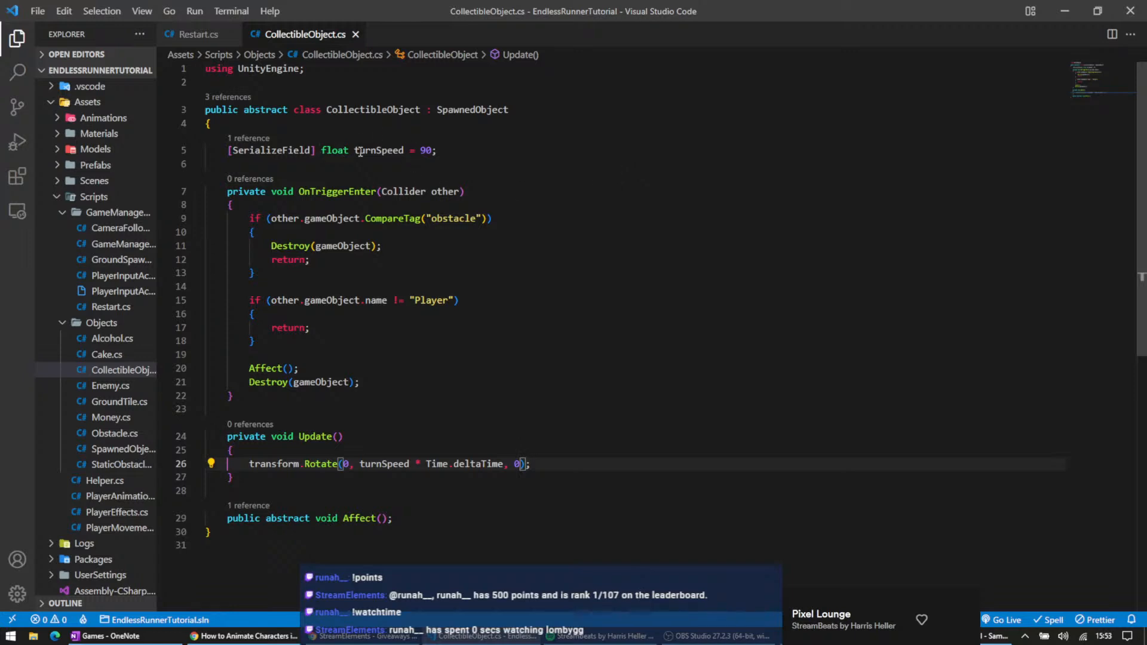
left_click(446, 149)
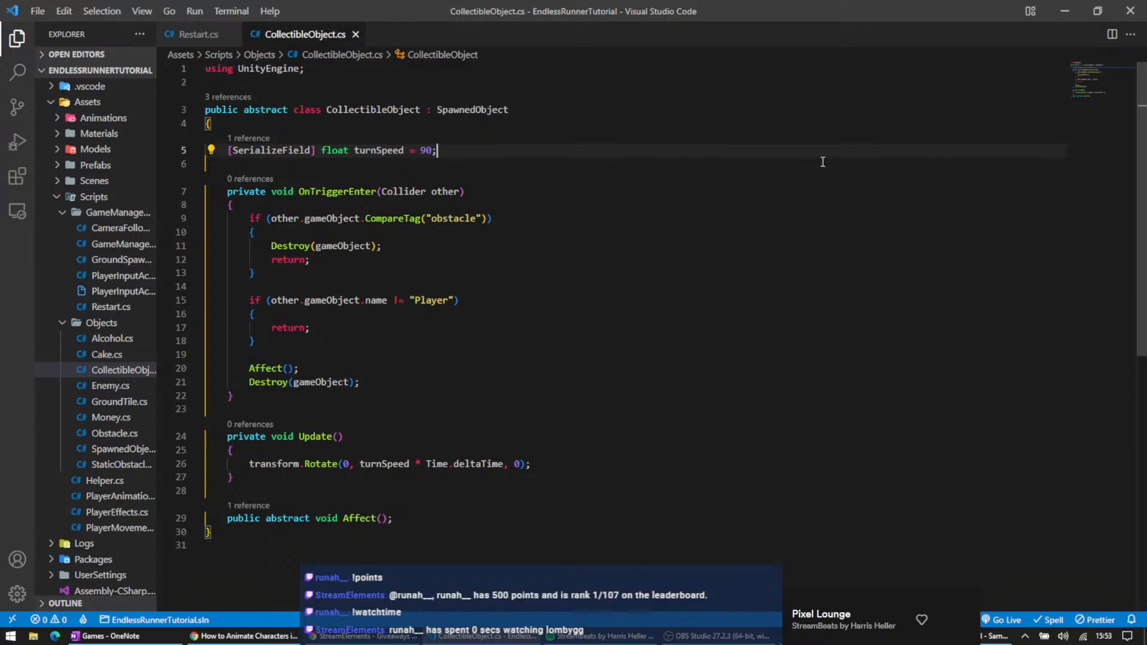
key("Return")
type("[")
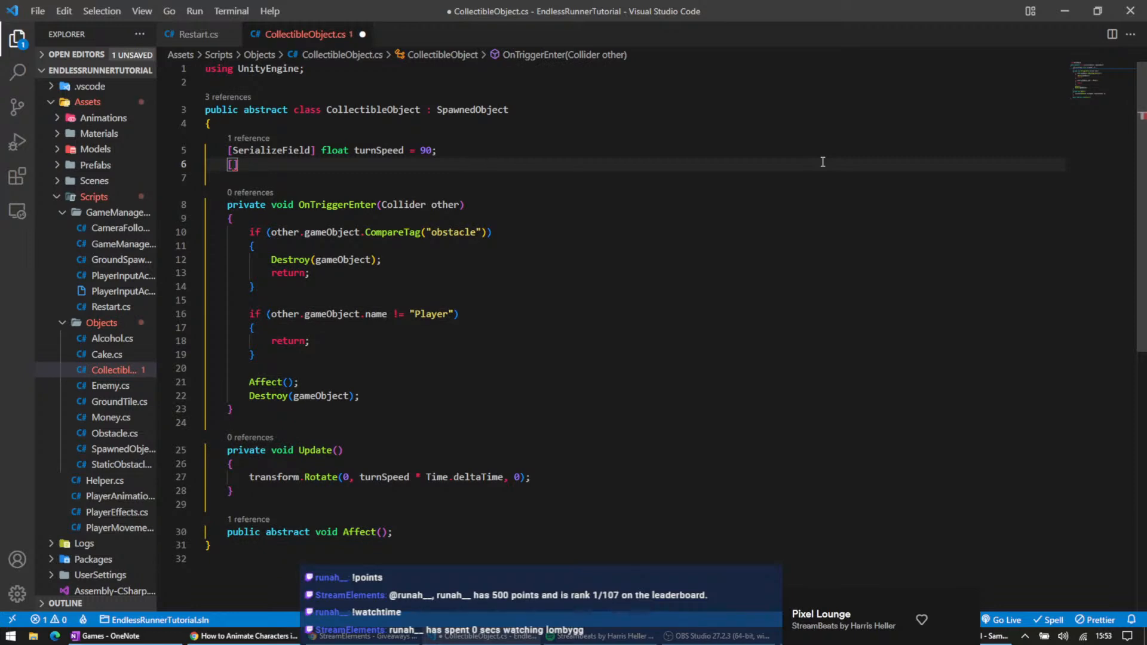
left_click_drag(318, 153, 225, 164)
type("[SerializeField]")
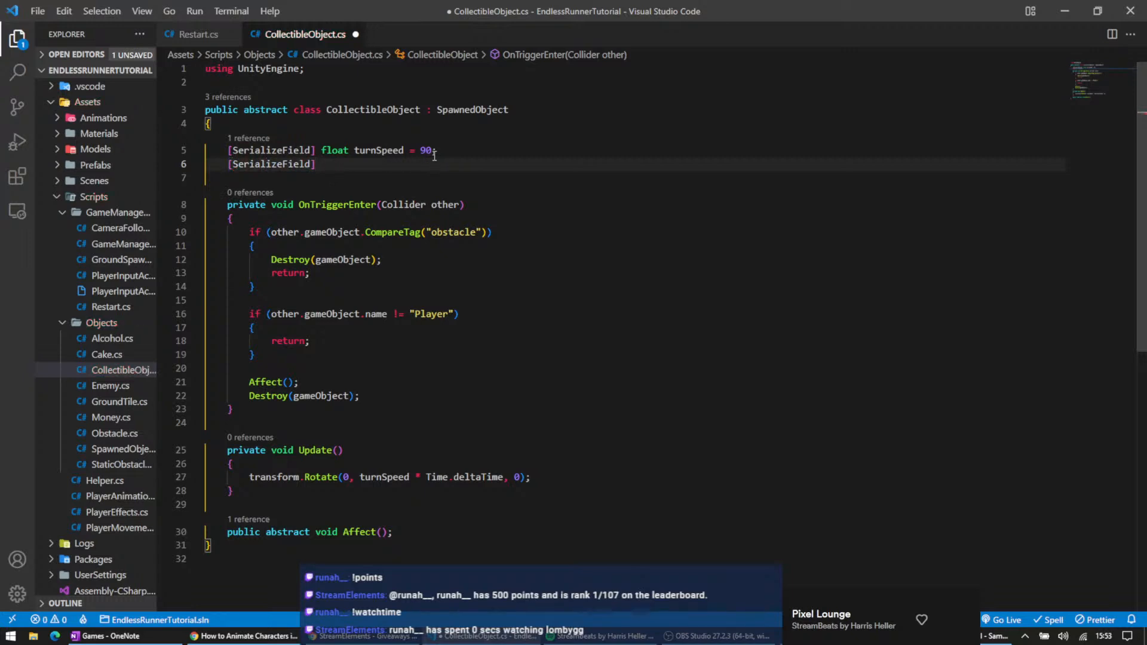
left_click_drag(436, 150, 327, 150)
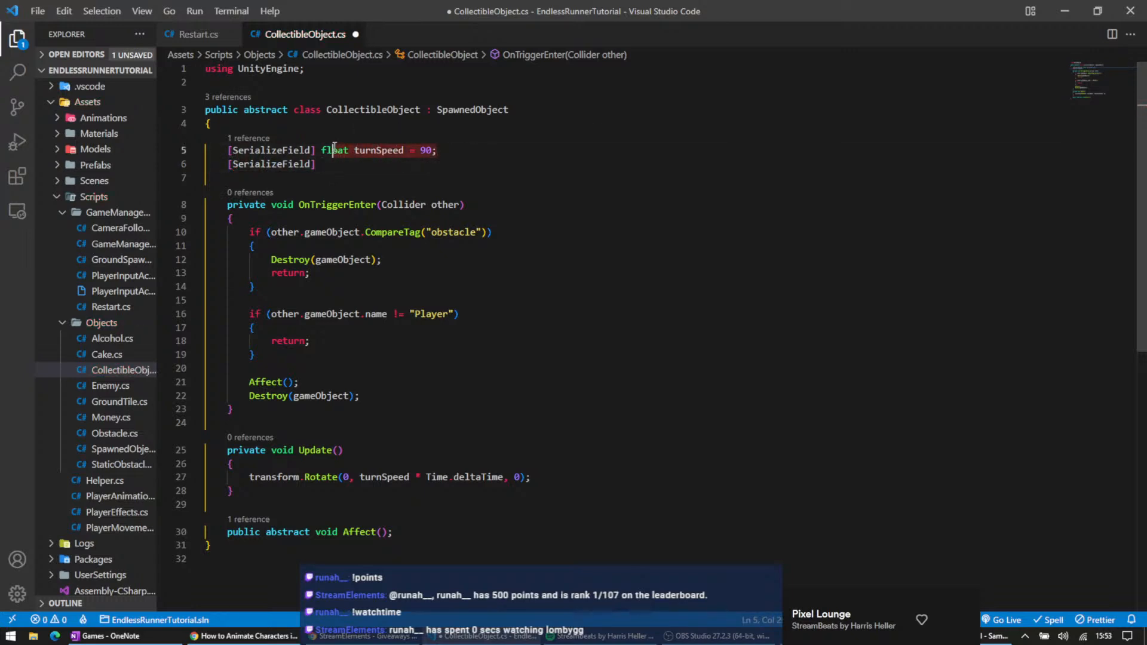
key("ctrl+c")
left_click(331, 165)
key("ctrl+v")
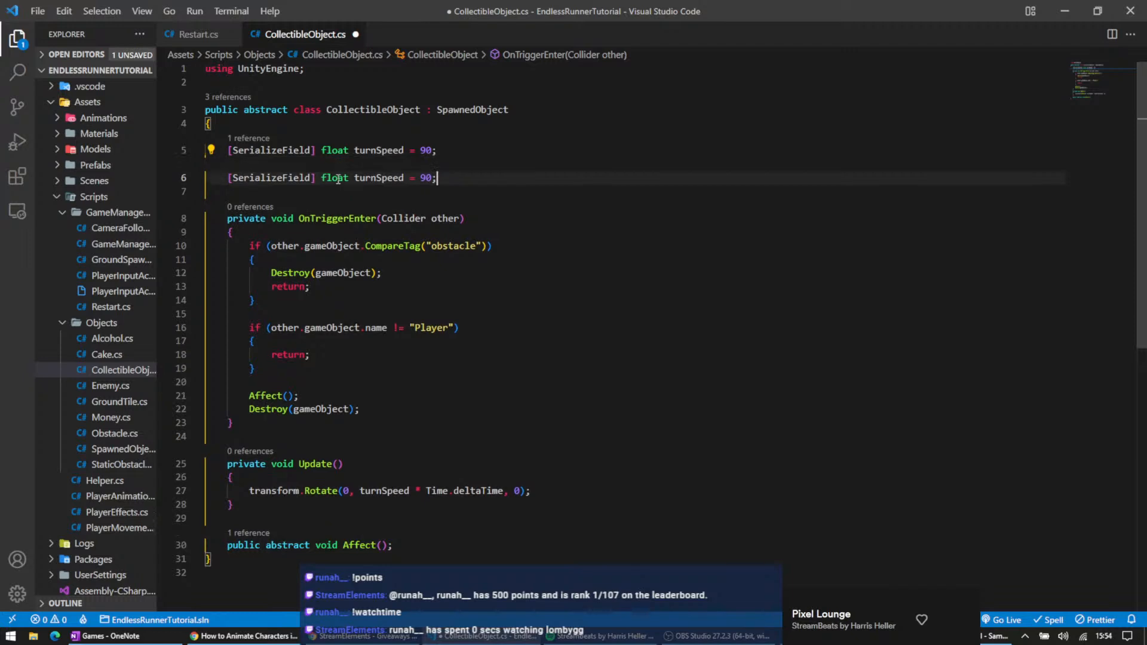
- Duplicate the turnSpeed declaration once more as a third serialized float field
left_click_drag(440, 151, 443, 142)
key("ctrl+c")
left_click(450, 152)
key("ctrl+v")
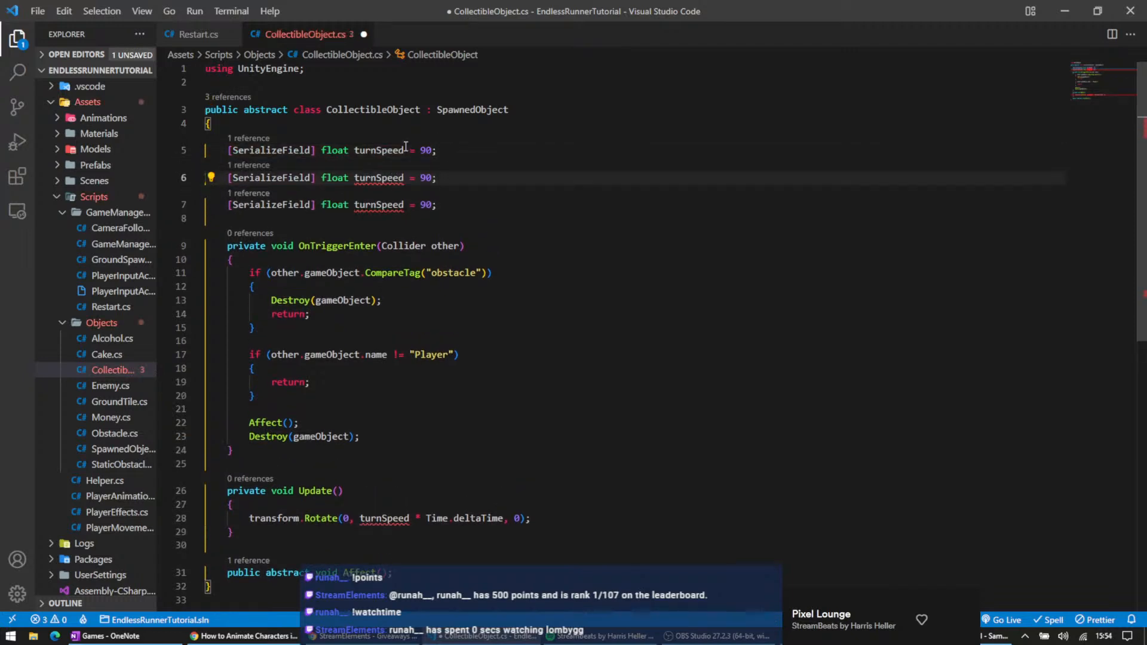
- Rename the three serialized float fields turnSpeedX, turnSpeedY and turnSpeedZ
left_click(405, 148)
type("x")
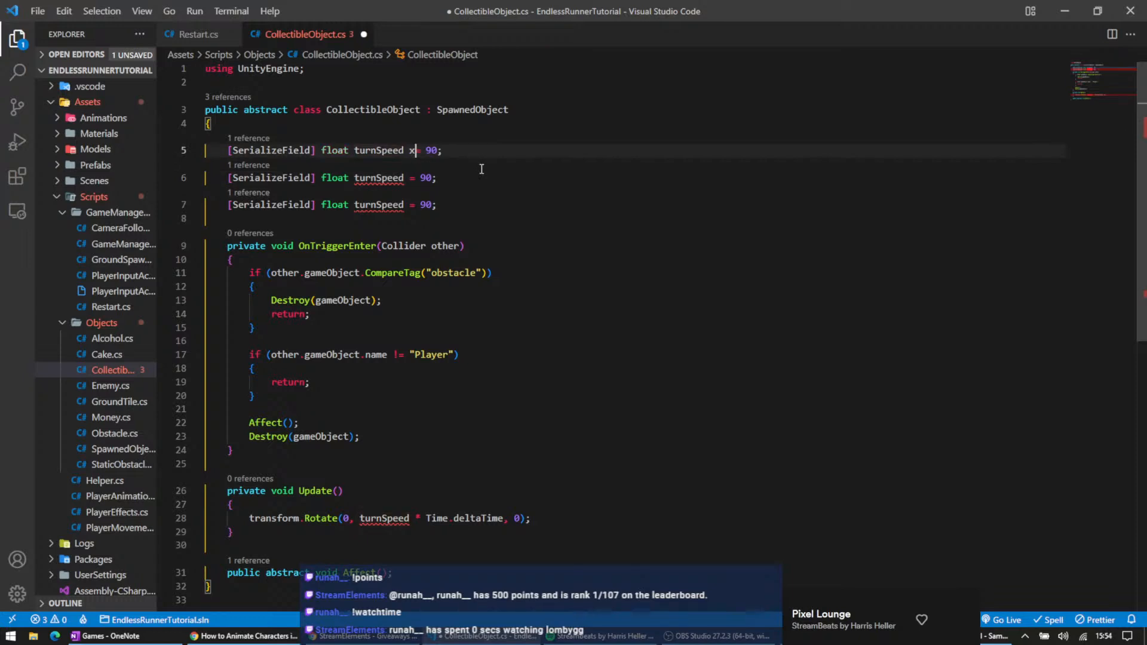
key("Down")
key("Down")
key("Up")
key("Up")
key("Down")
type("y")
key("Down")
key("Down")
key("Left")
key("Up")
key("Left")
key("Left")
key("Left")
key("Down")
key("Down")
key("Up")
type("z")
key("BackSpace")
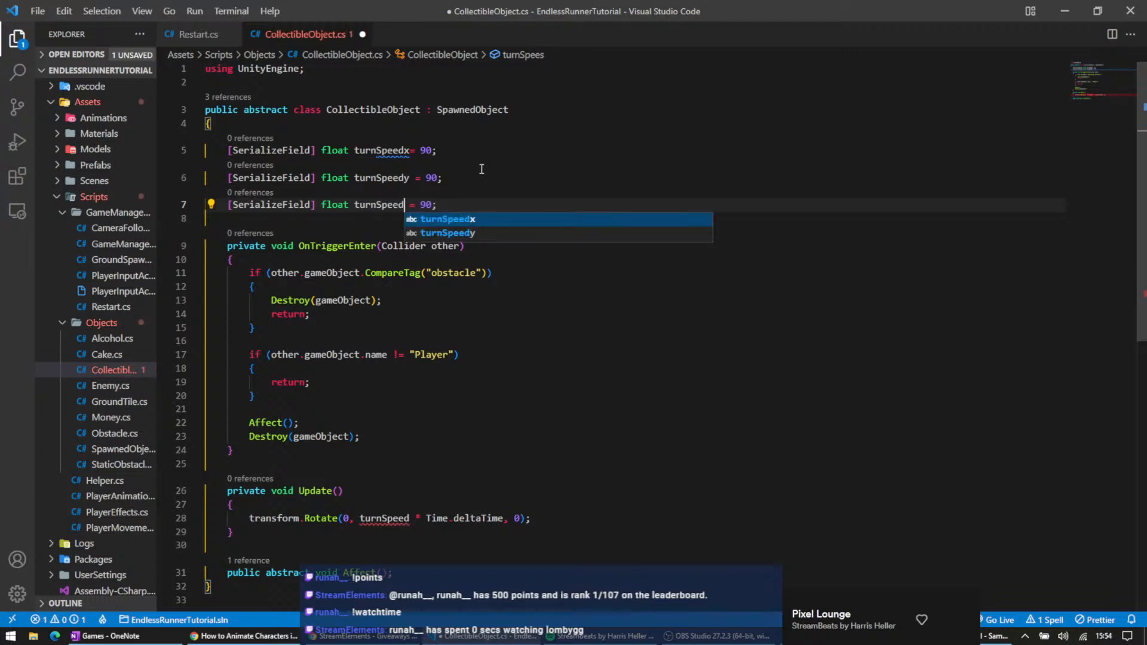
type("Z")
key("Up")
key("BackSpace")
type("R")
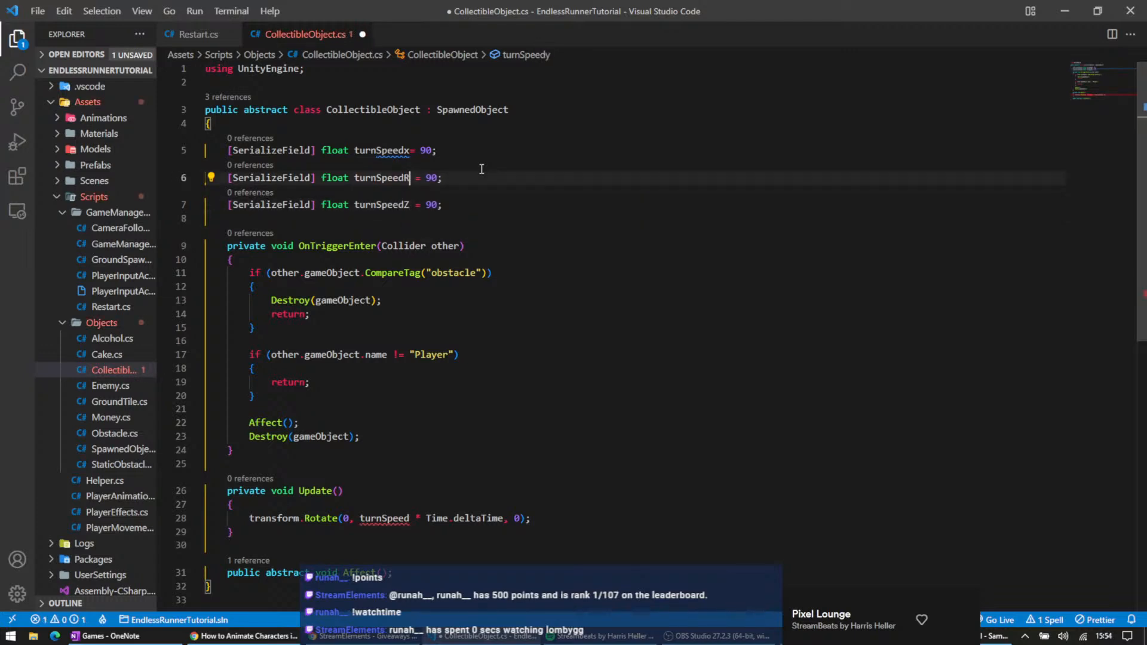
key("BackSpace")
type("Y")
key("Up")
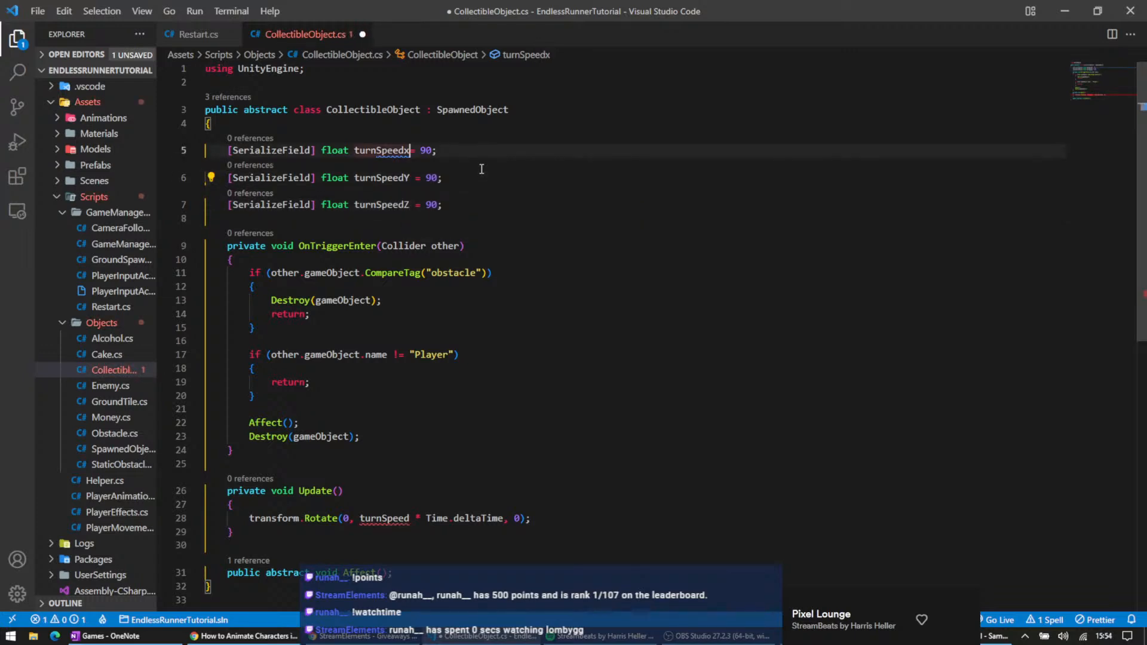
key("BackSpace")
type("X")
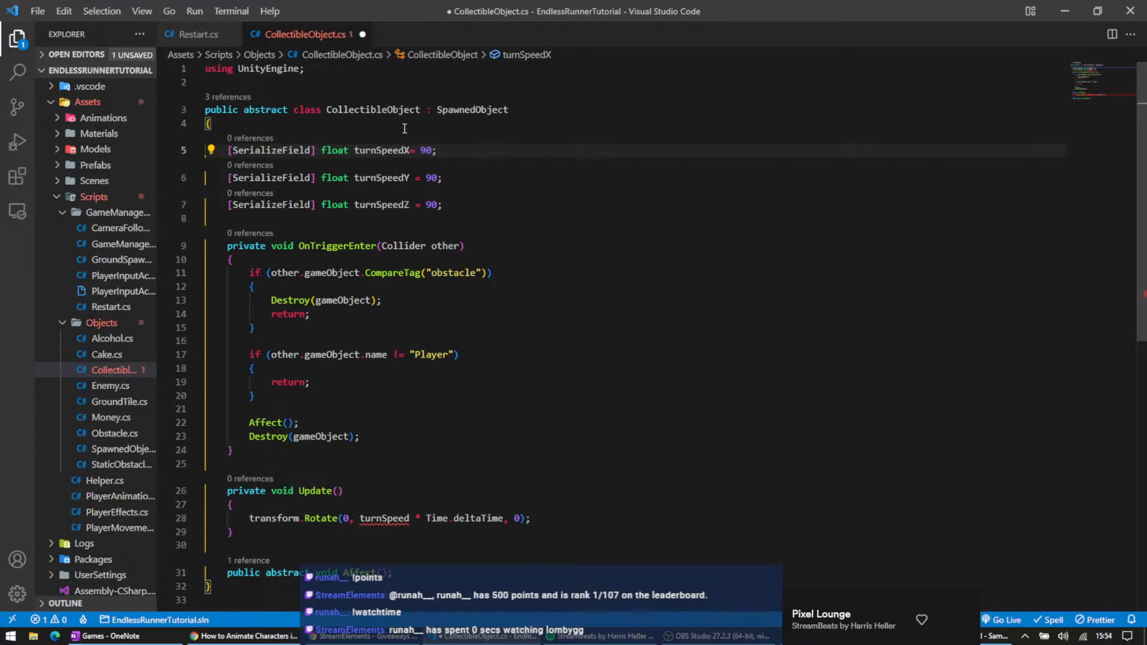
- In the transform.Rotate call, set the first argument to turnSpeedX * Time.deltaTime and use turnSpeedY in the second
left_click(346, 519)
double_click(347, 519)
key("ctrl+v")
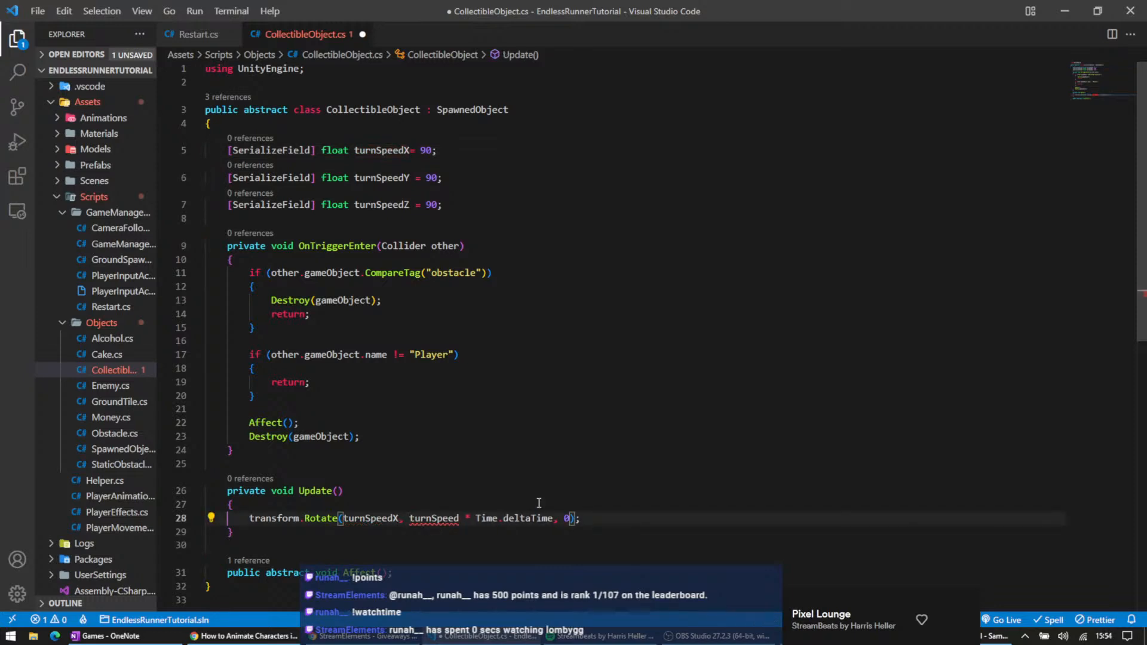
left_click_drag(553, 519, 466, 521)
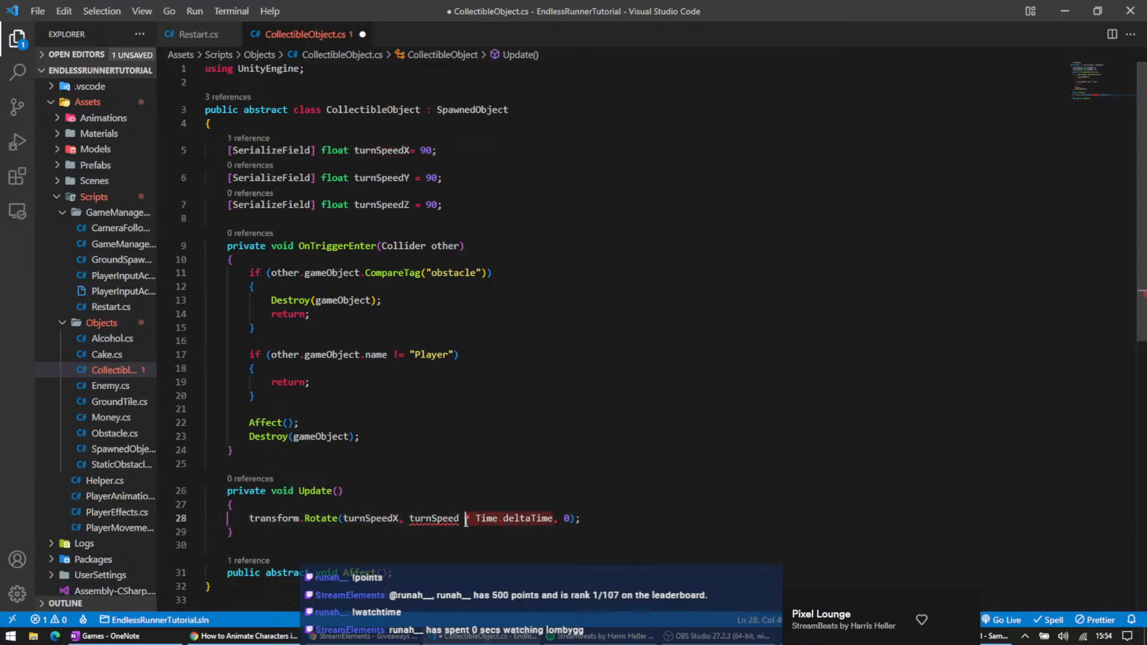
key("ctrl+c")
left_click(399, 519)
key("ctrl+v")
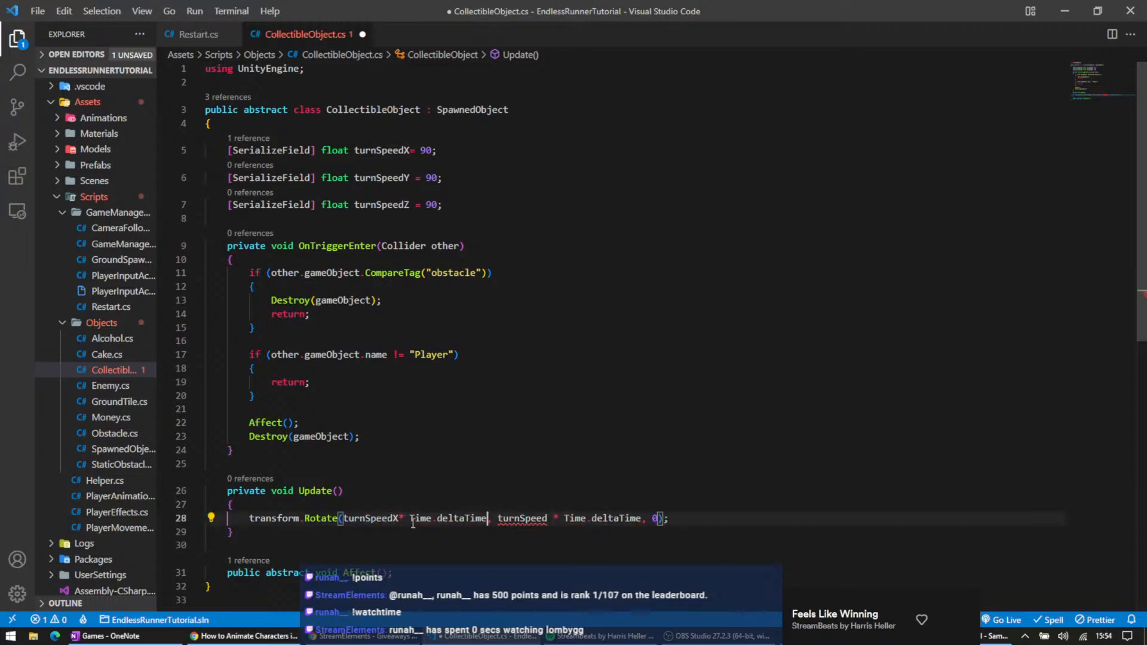
left_click(400, 518)
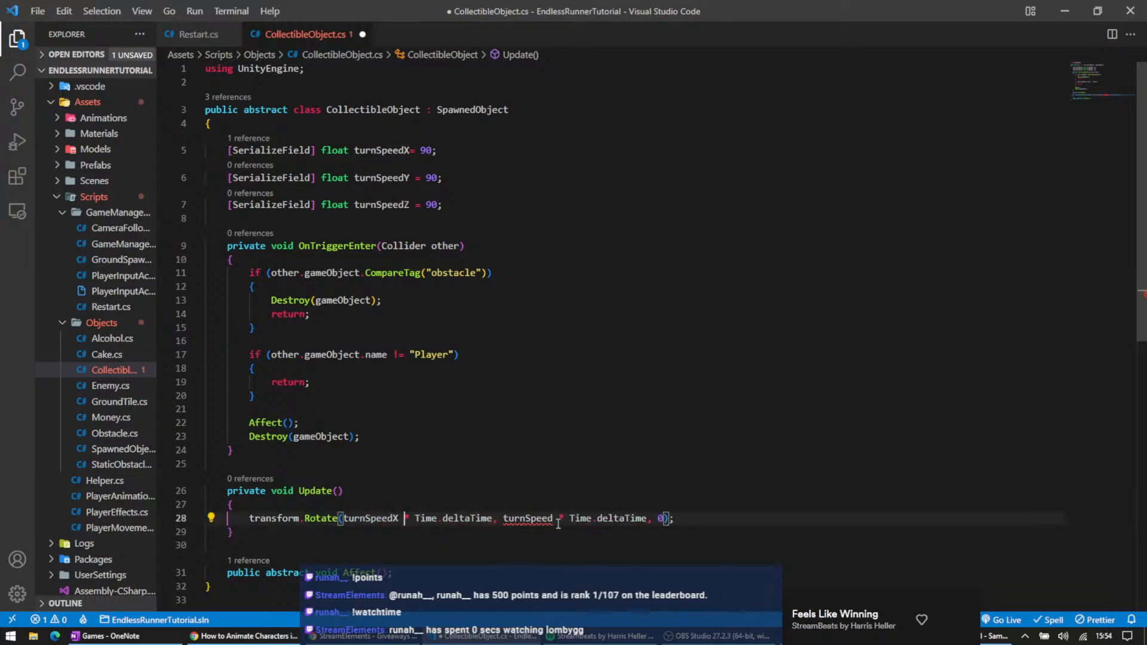
type("Y")
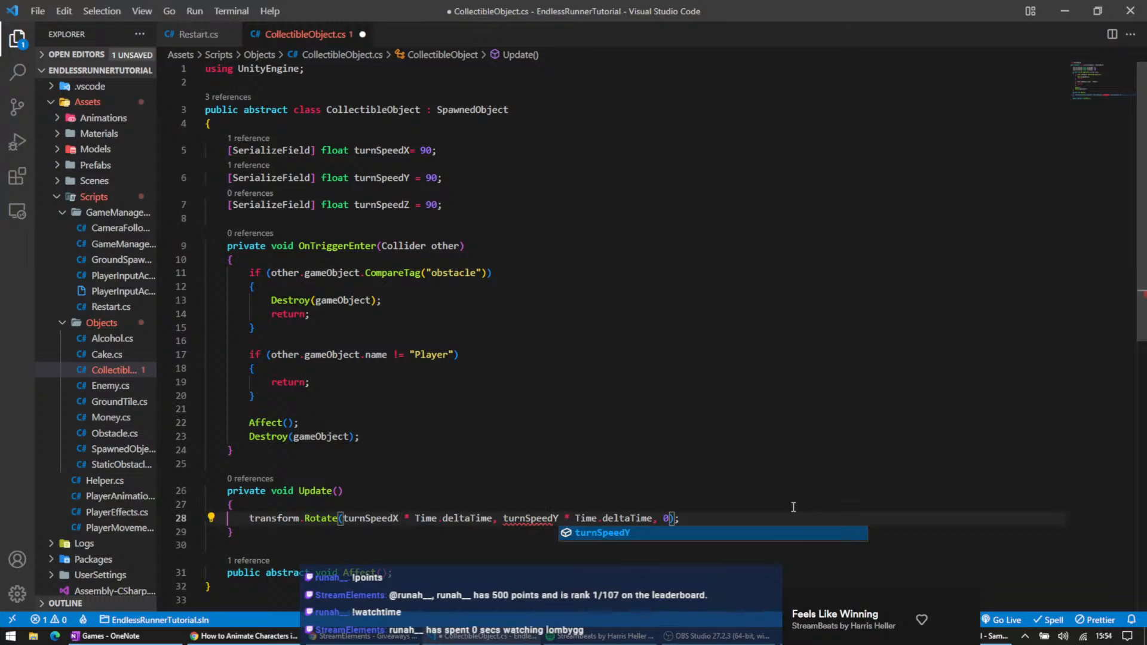
- Set the third argument of transform.Rotate to turnSpeedZ * Time.deltaTime and save the script
double_click(667, 518)
key("ctrl+v")
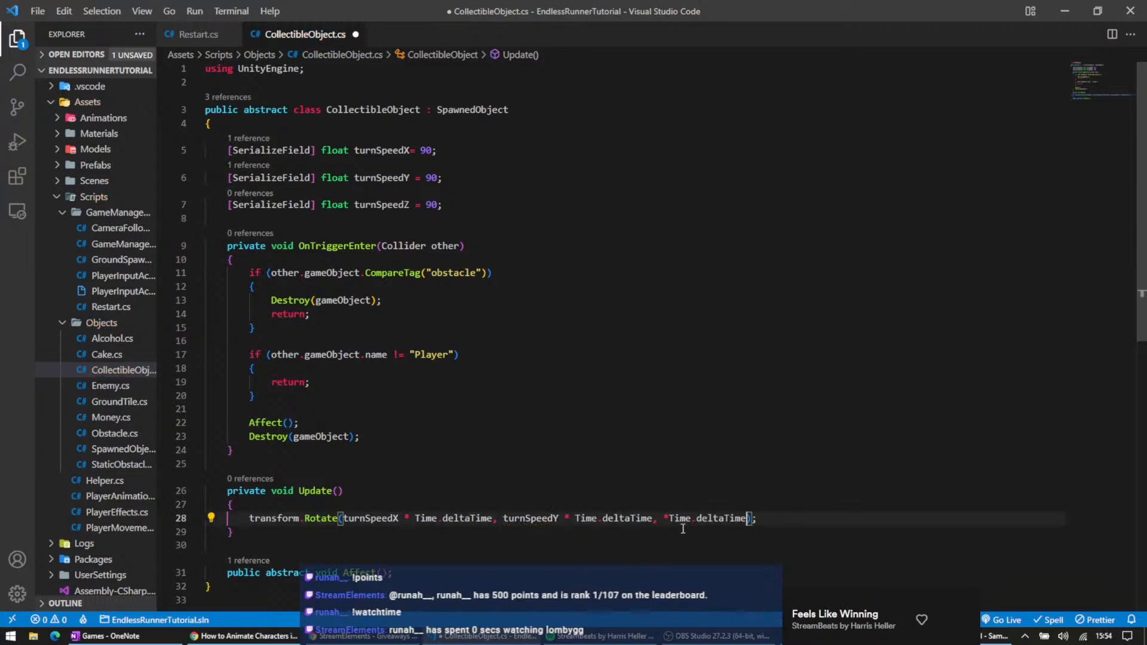
key("Left")
key("Left")
type("turn")
key("Down")
key("Down")
key("Return")
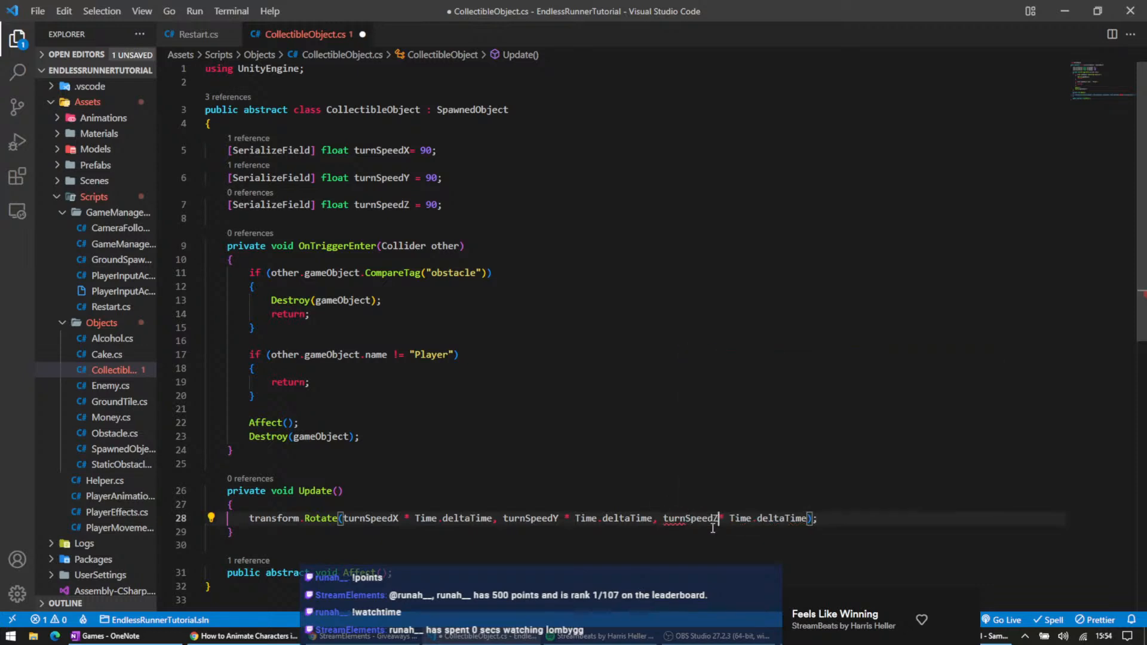
left_click(867, 456)
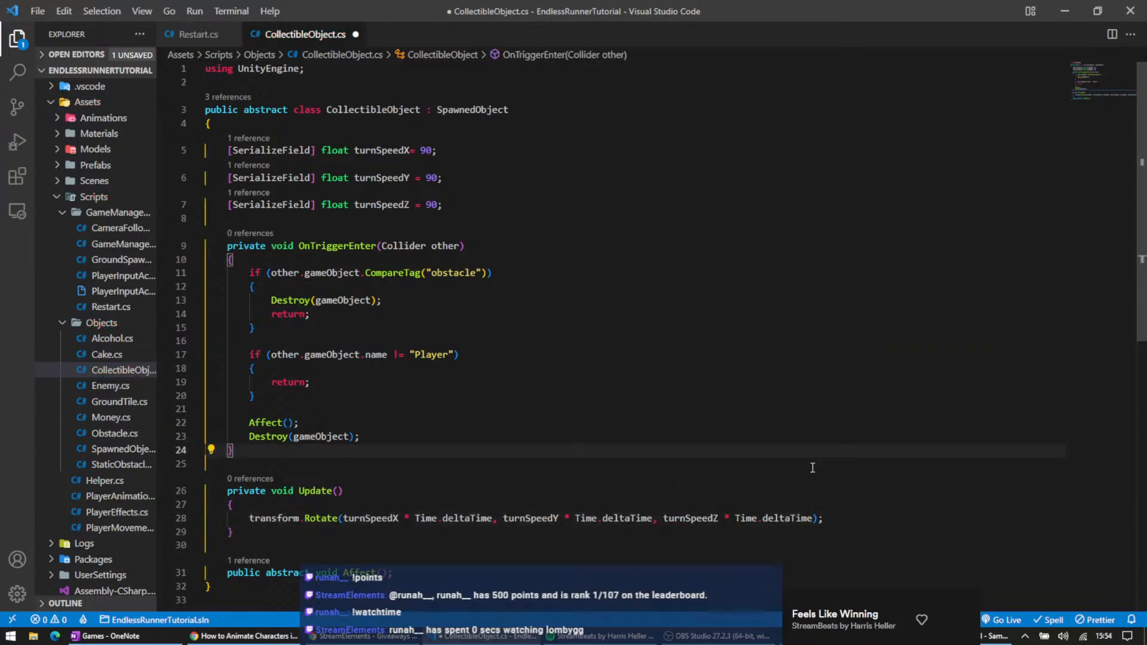
key("ctrl+s")
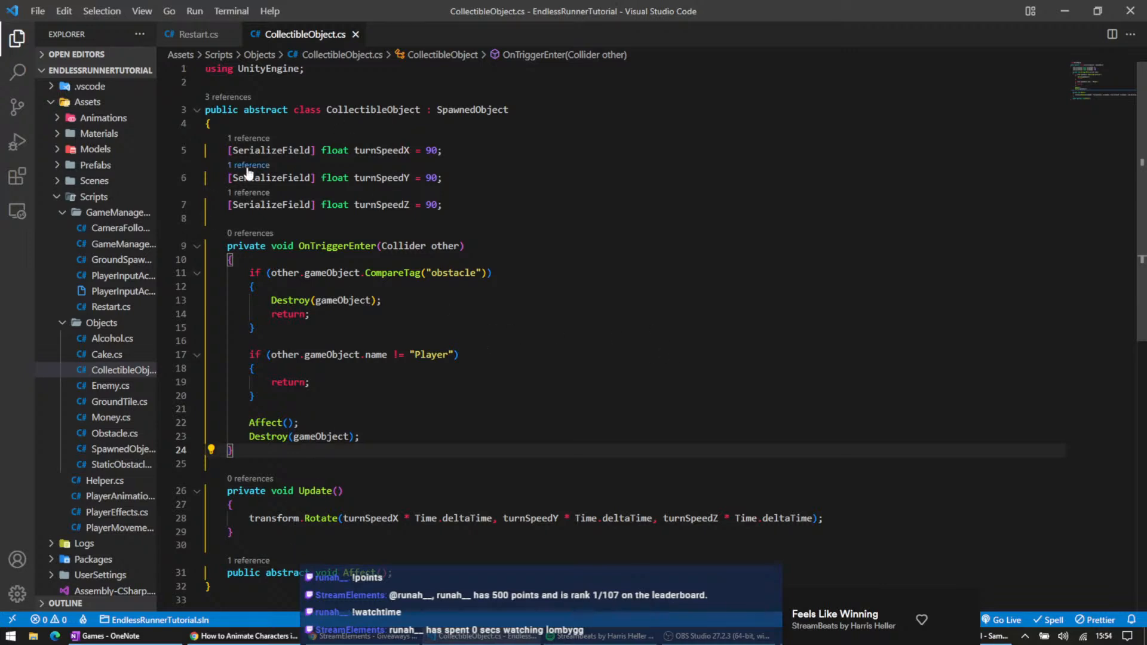
left_click(390, 154)
key("Down")
key("Down")
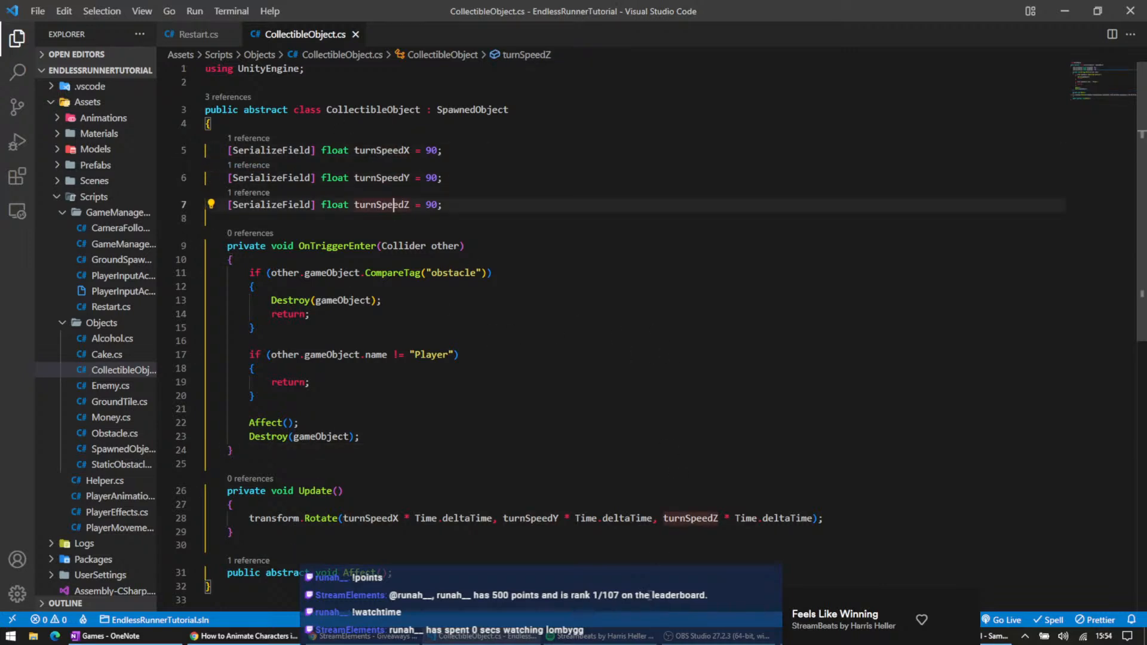
- Return to Unity, set Turn Speed X and Turn Speed Y to 0 in the Penny's Money script, and recheck the Rotate code
key("alt+Tab")
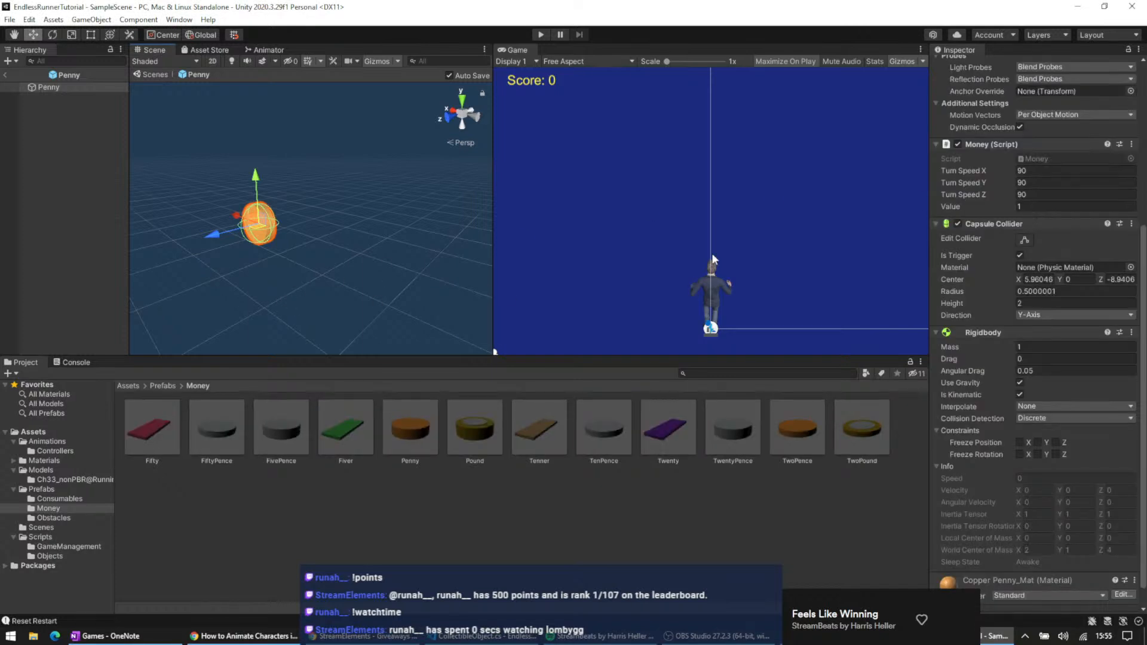
left_click(1030, 170)
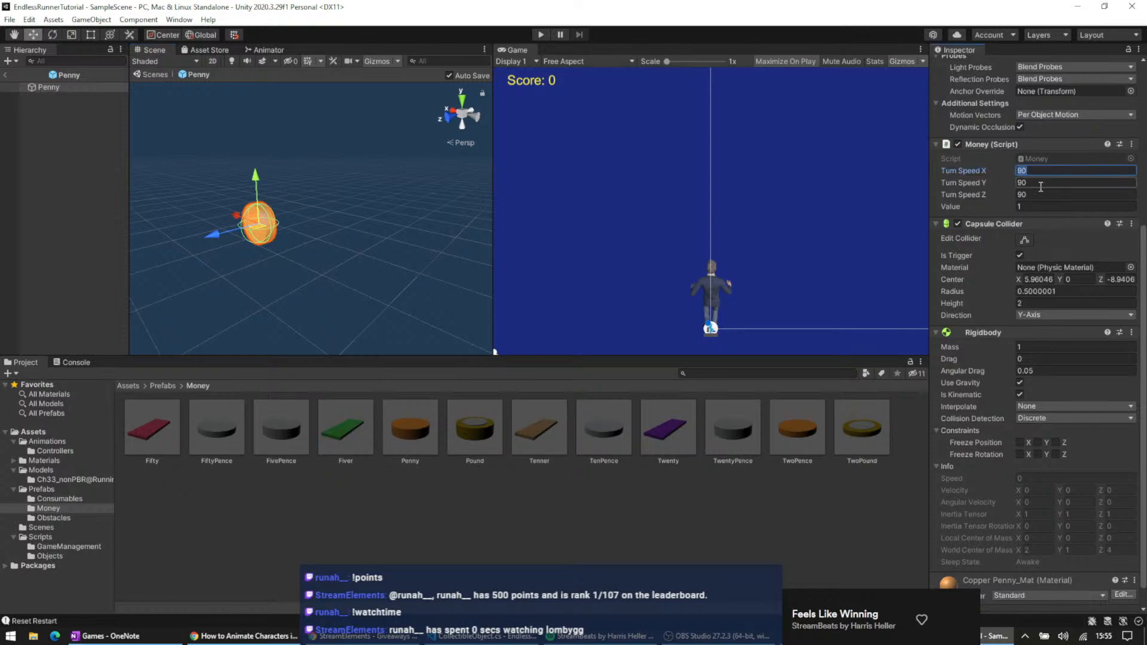
left_click(1040, 185)
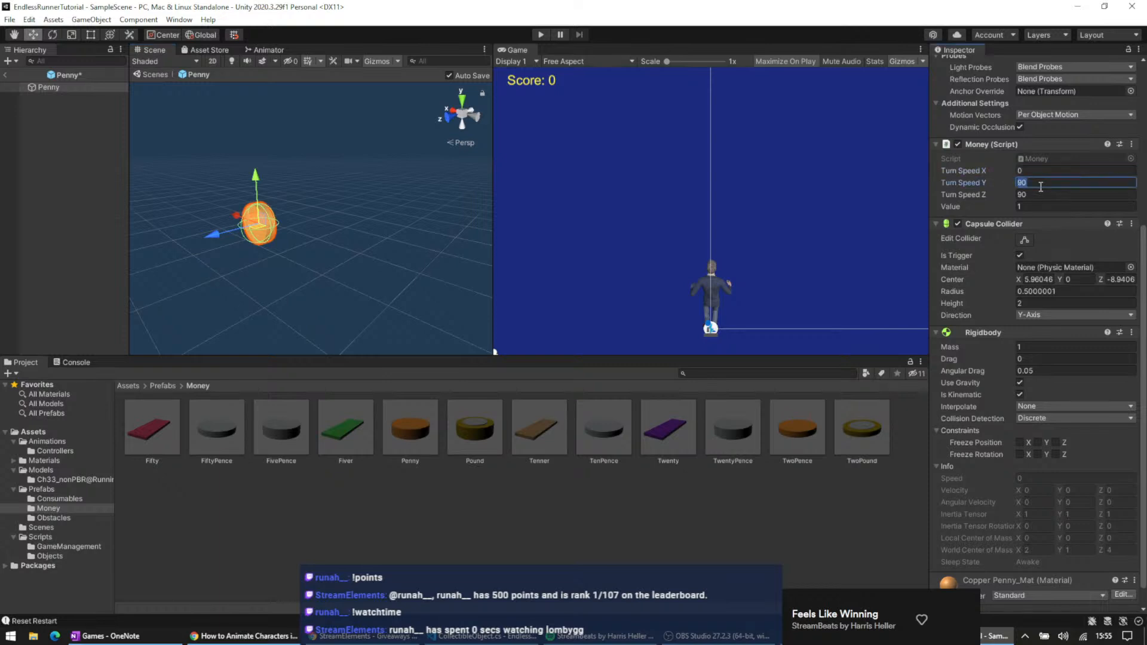
type("0")
key("Tab")
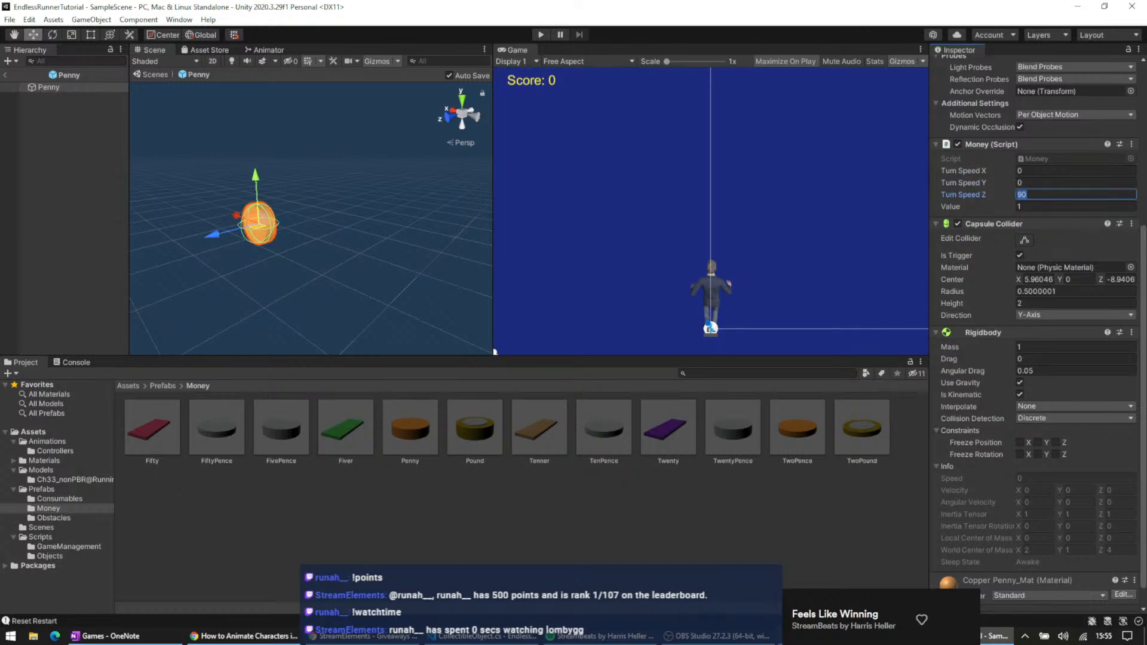
key("alt+Tab")
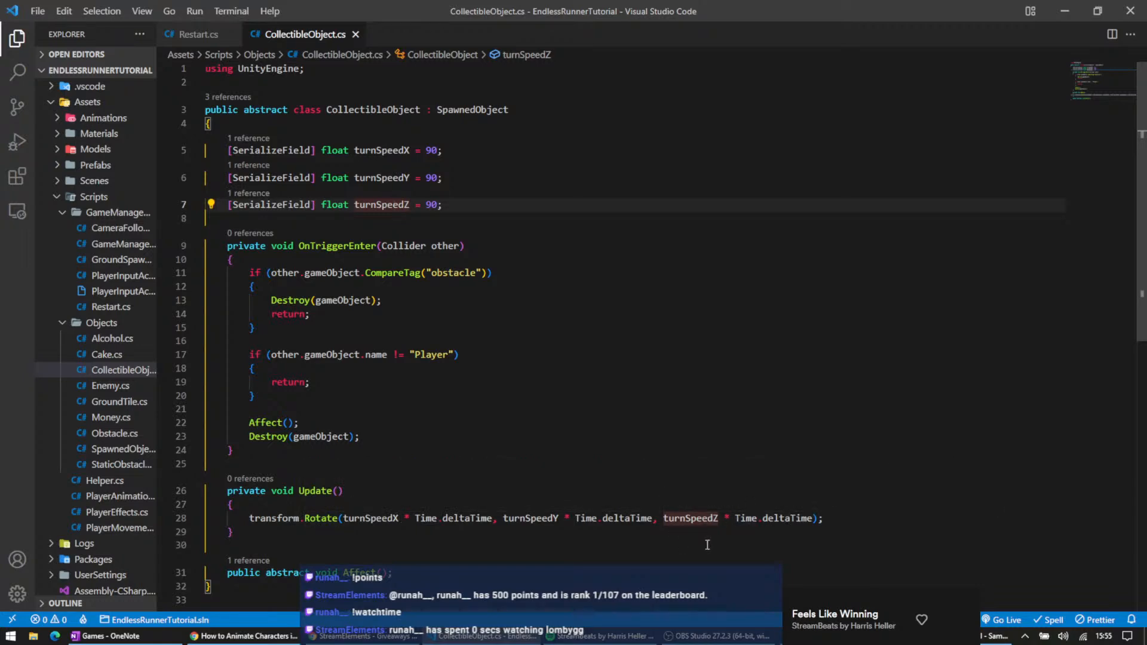
key("alt+Tab")
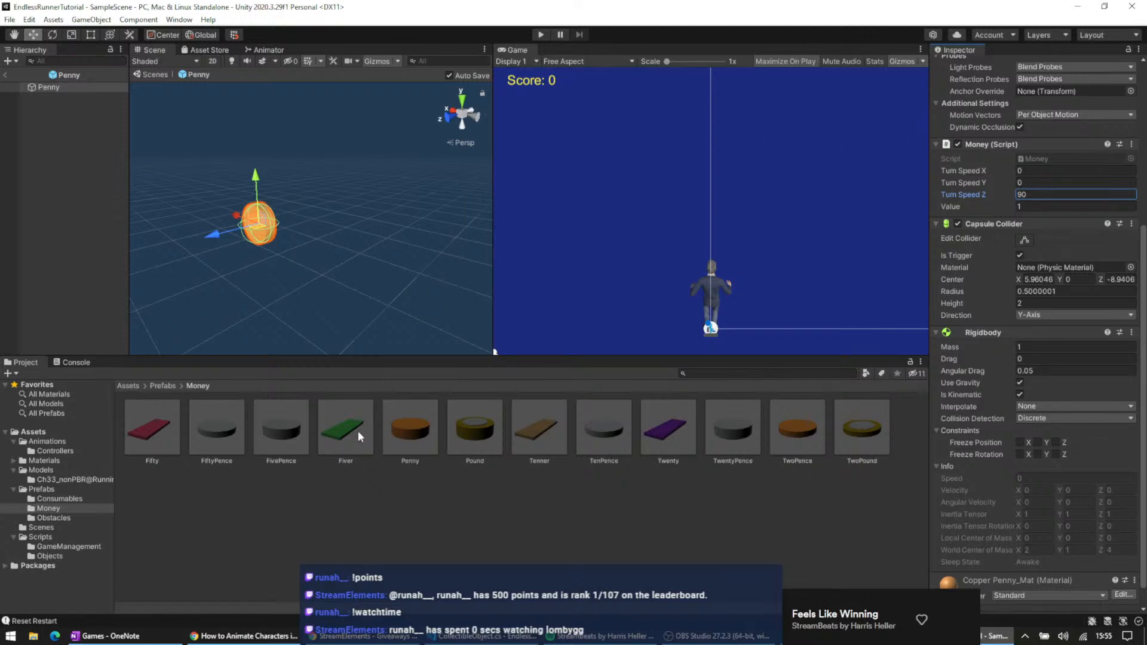
- Select all the prefabs in the Money folder and set Turn Speed X and Turn Speed Y to 0 in their Money script
left_click(892, 509)
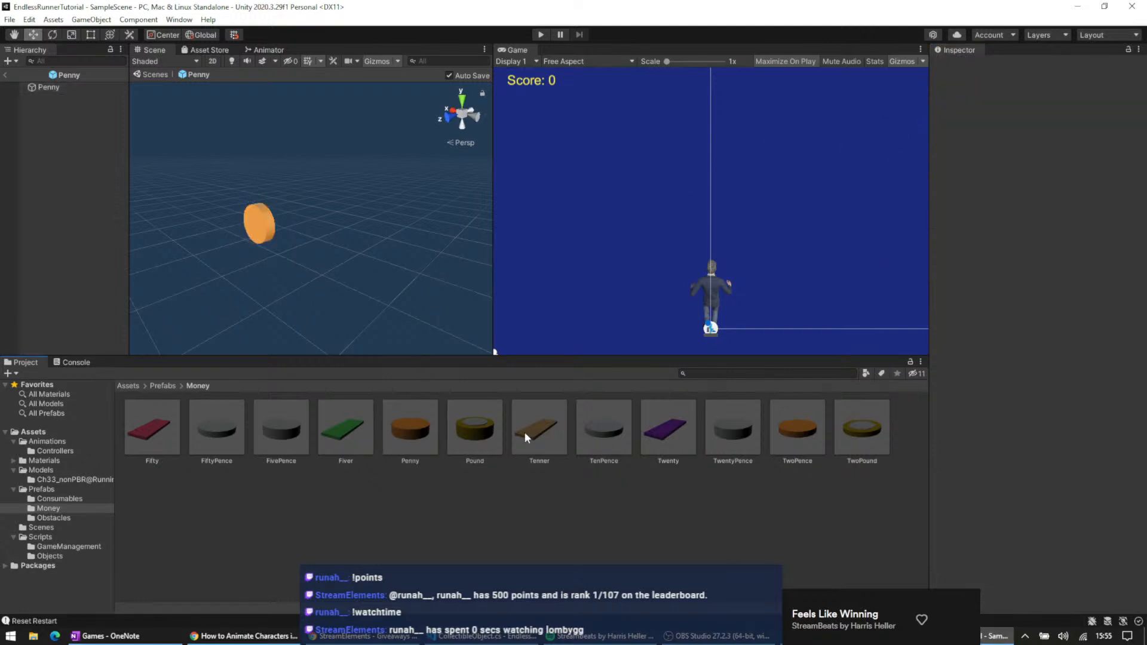
left_click(160, 427)
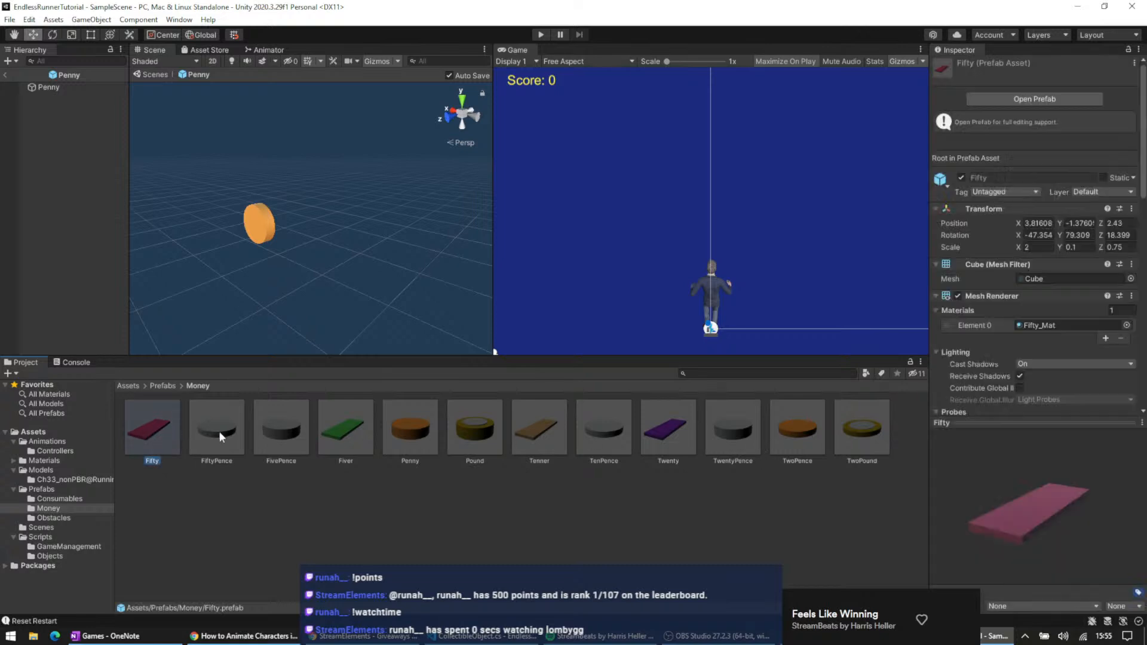
left_click(865, 427, "shift")
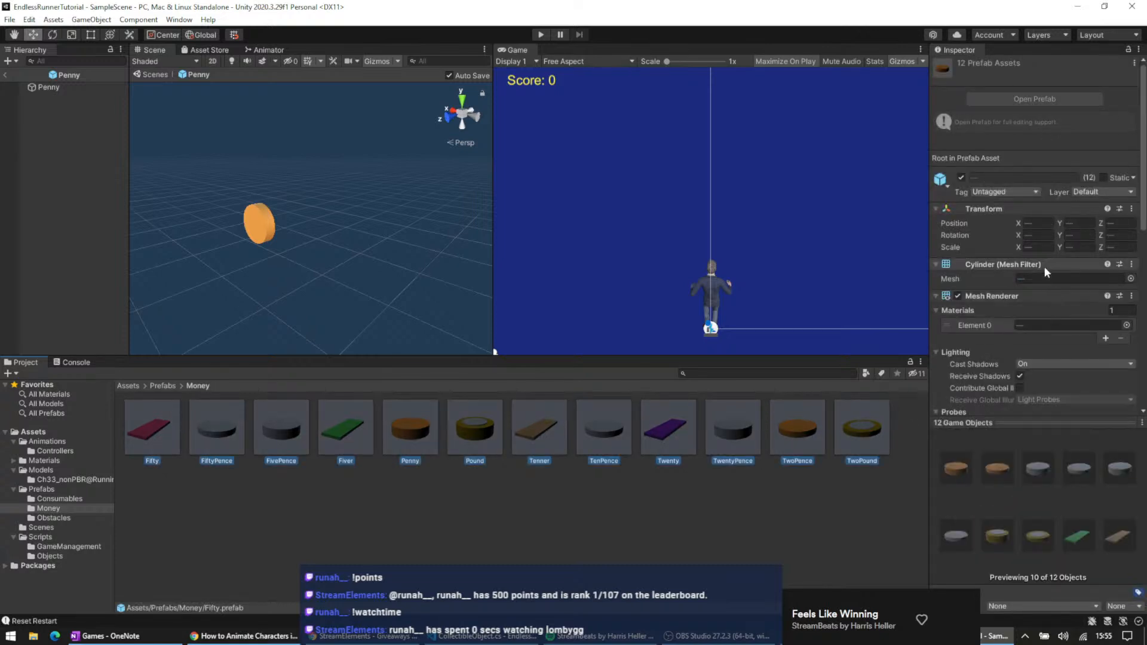
scroll(1045, 278, "down", 10)
scroll(1039, 331, "up", 3)
scroll(1030, 299, "down", 3)
left_click(1093, 257)
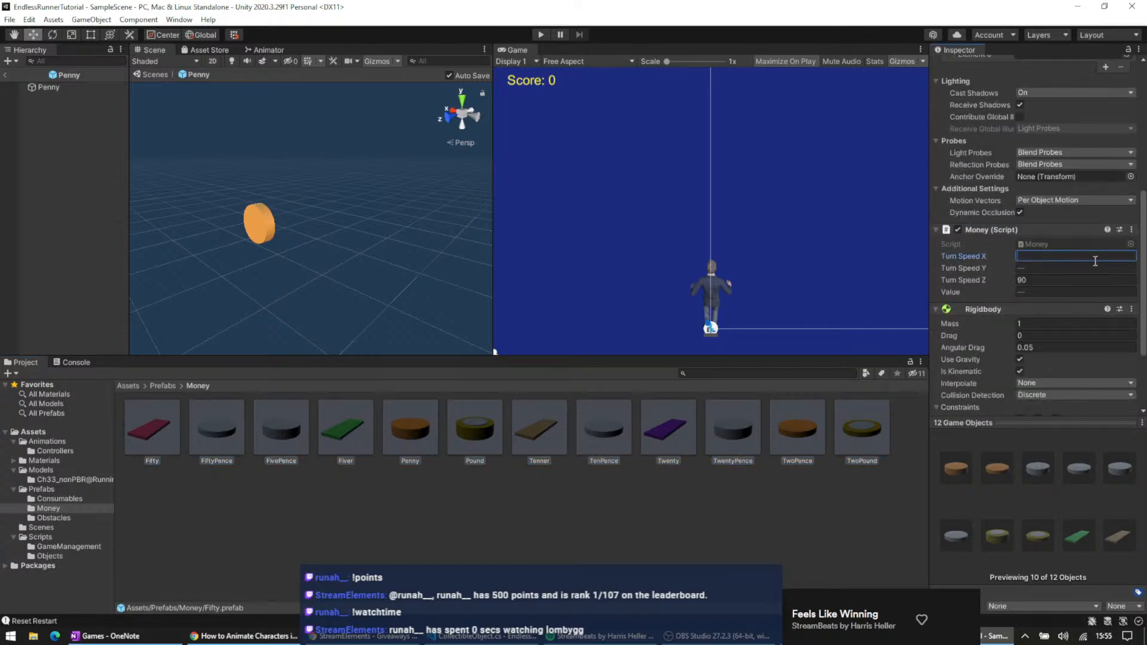
type("0")
key("Tab")
type("0")
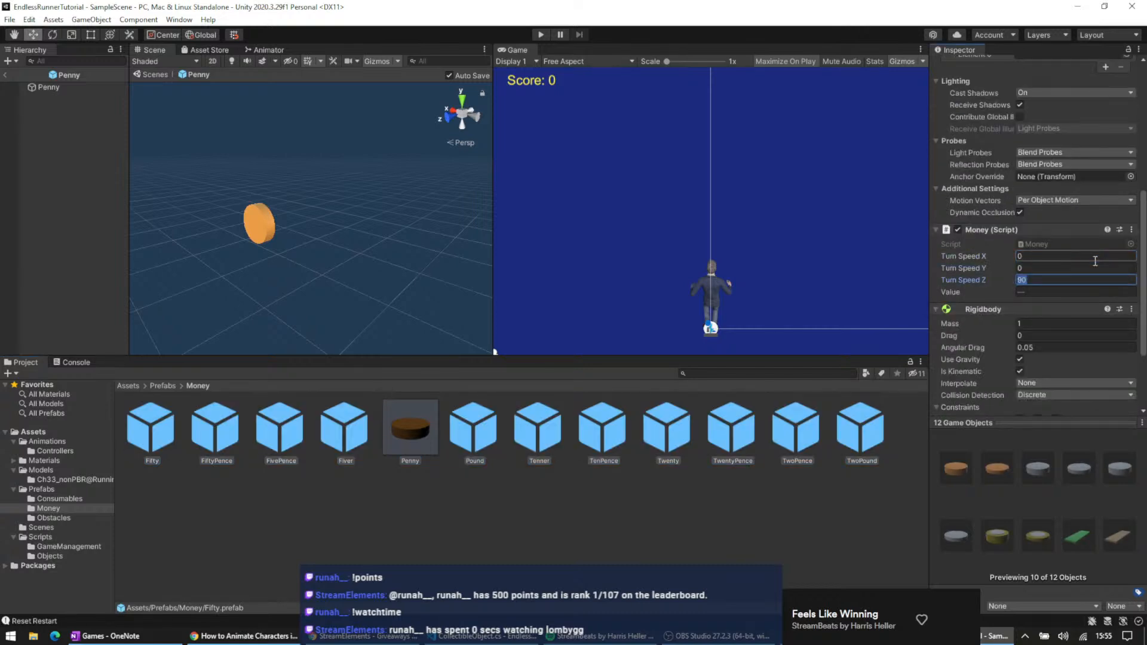
key("Tab")
left_click(763, 542)
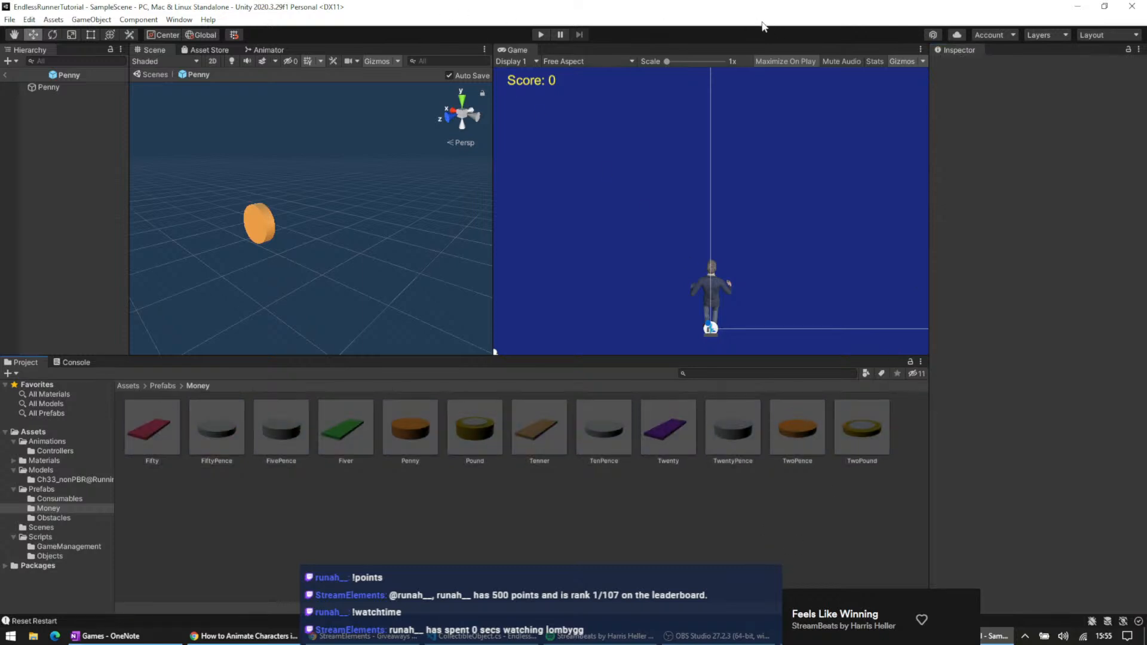
- Select the Fiver, Tenner, Twenty and Fifty prefabs together and set Turn Speed Z to 90 in their Money script
left_click(356, 424)
left_click(550, 425, "ctrl")
left_click(676, 430, "ctrl")
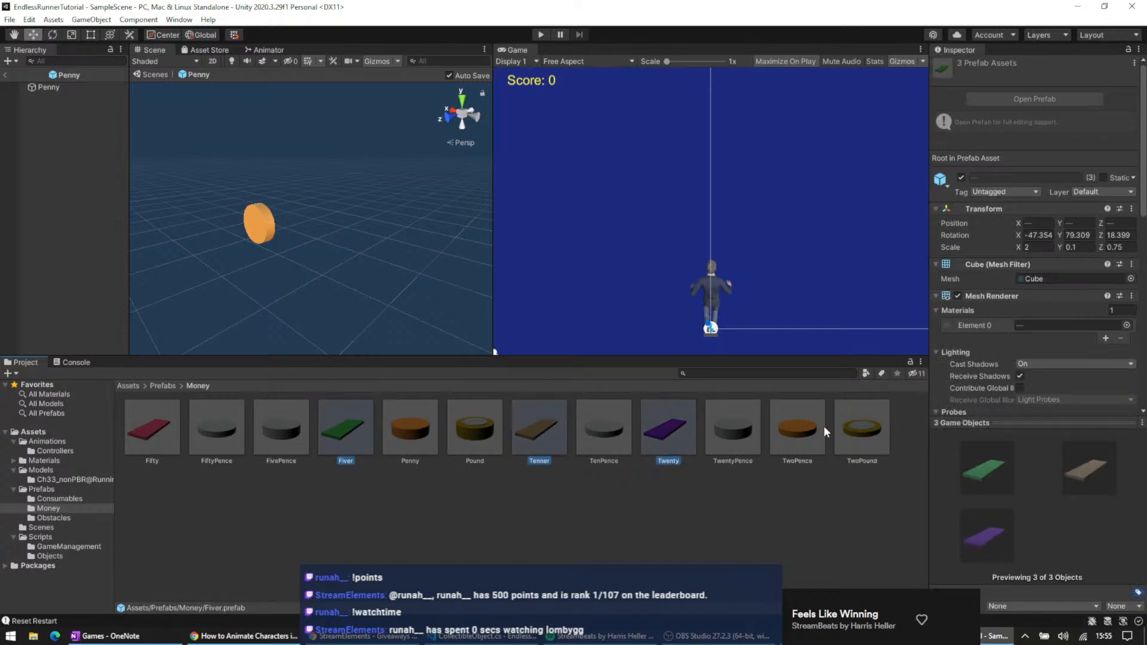
left_click(153, 428, "ctrl")
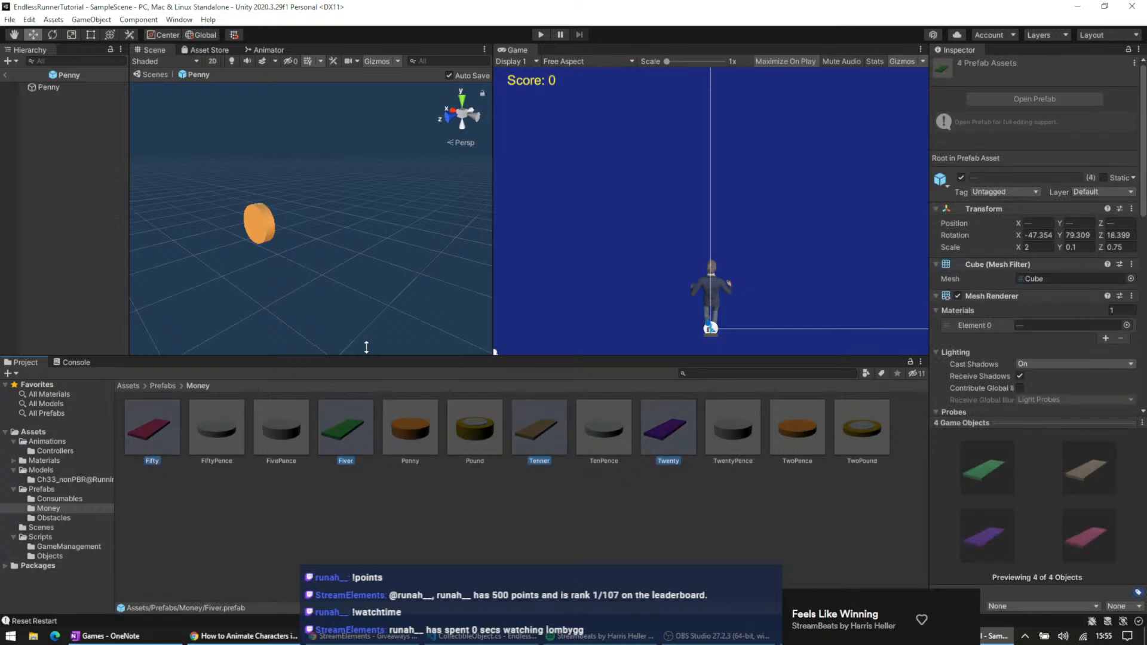
scroll(1016, 227, "down", 5)
left_click(1017, 229)
type("90")
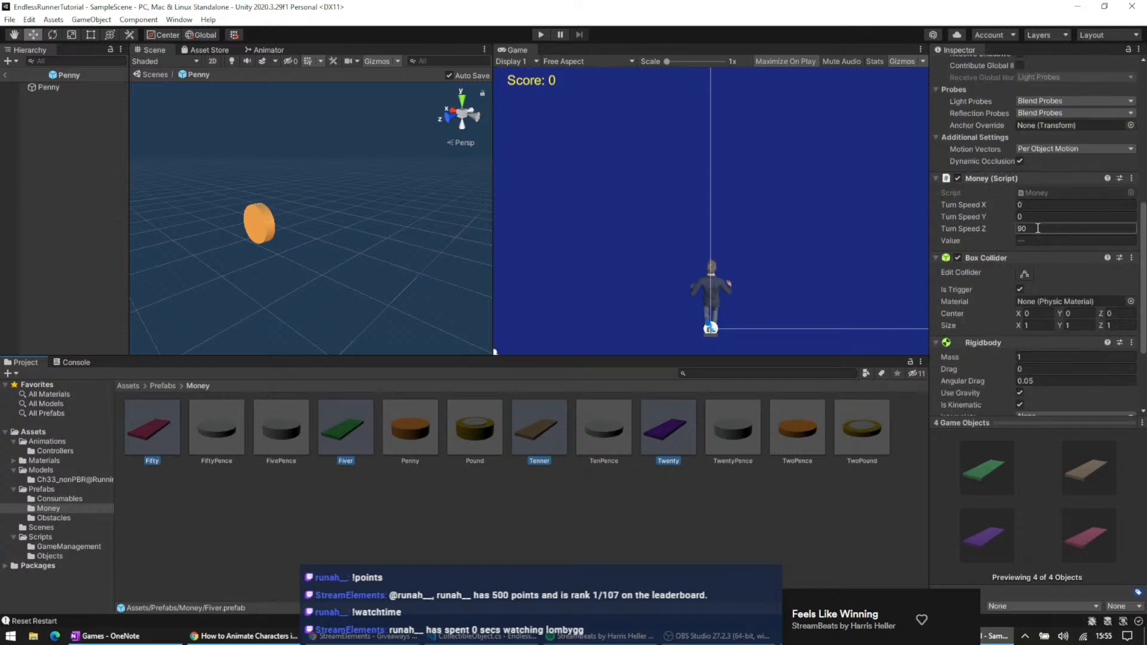
- Set Turn Speed Z to 30 and Turn Speed Y to 45 for the Fifty, Fiver, Tenner and Twenty prefabs
key("Return")
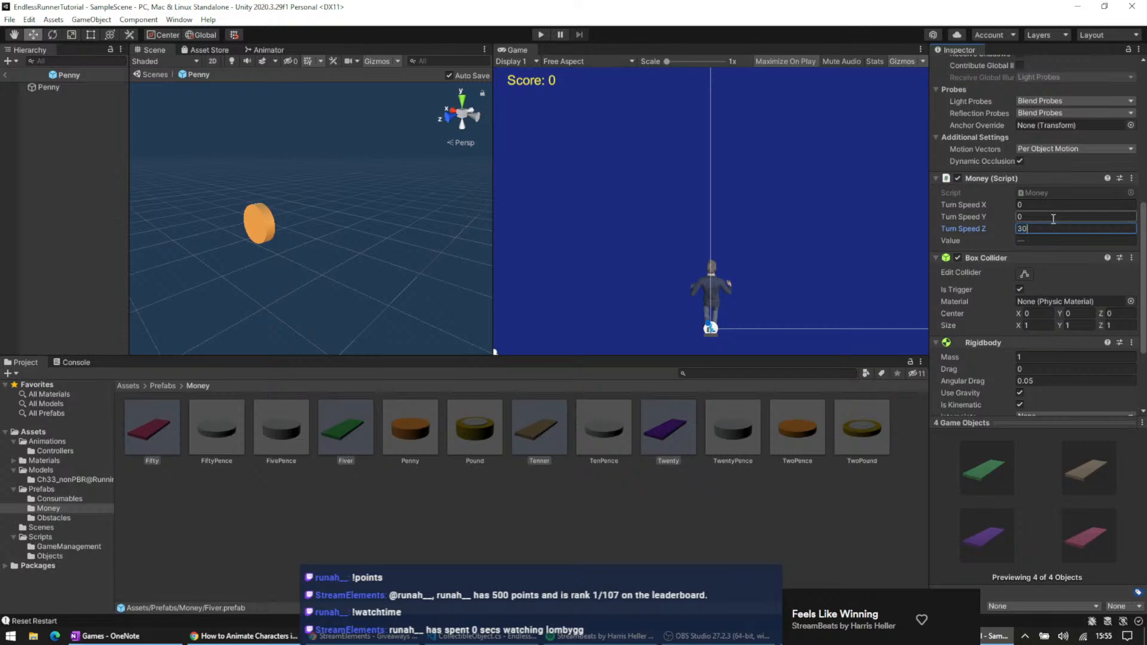
left_click(1053, 217)
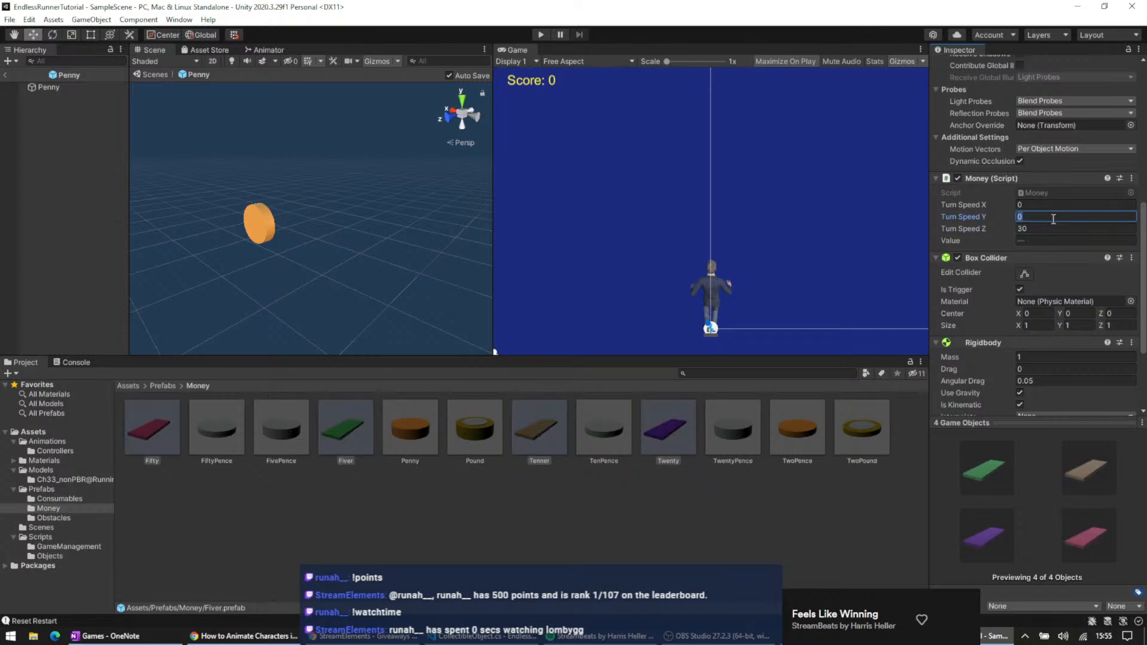
key("shift+Tab")
key("Tab")
type("45")
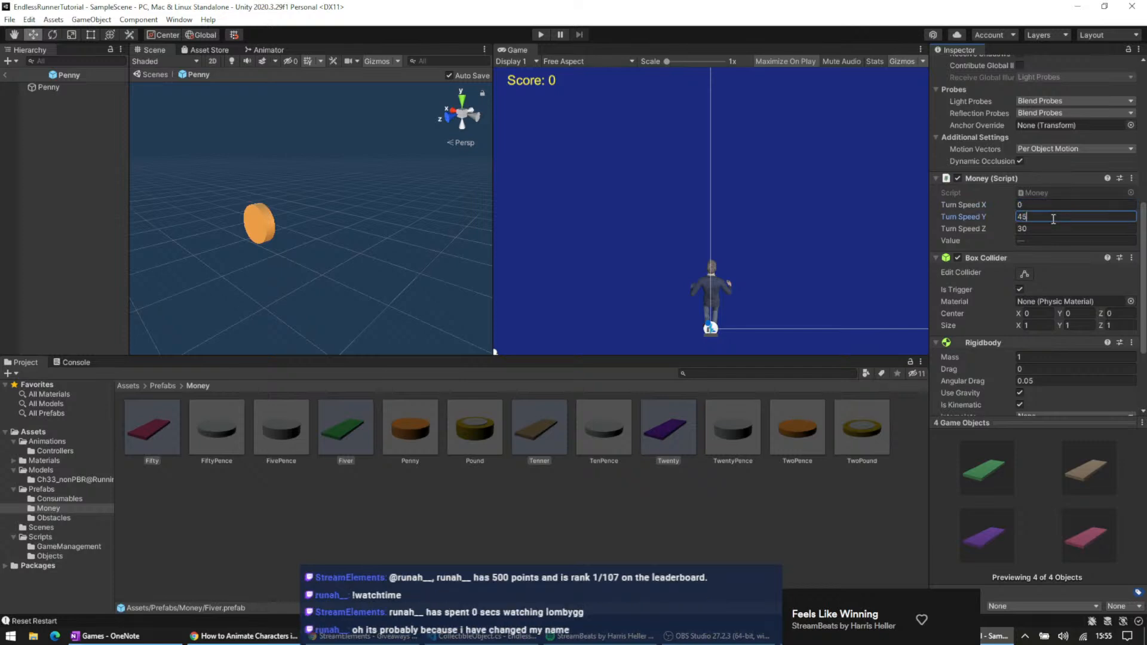
left_click(810, 169)
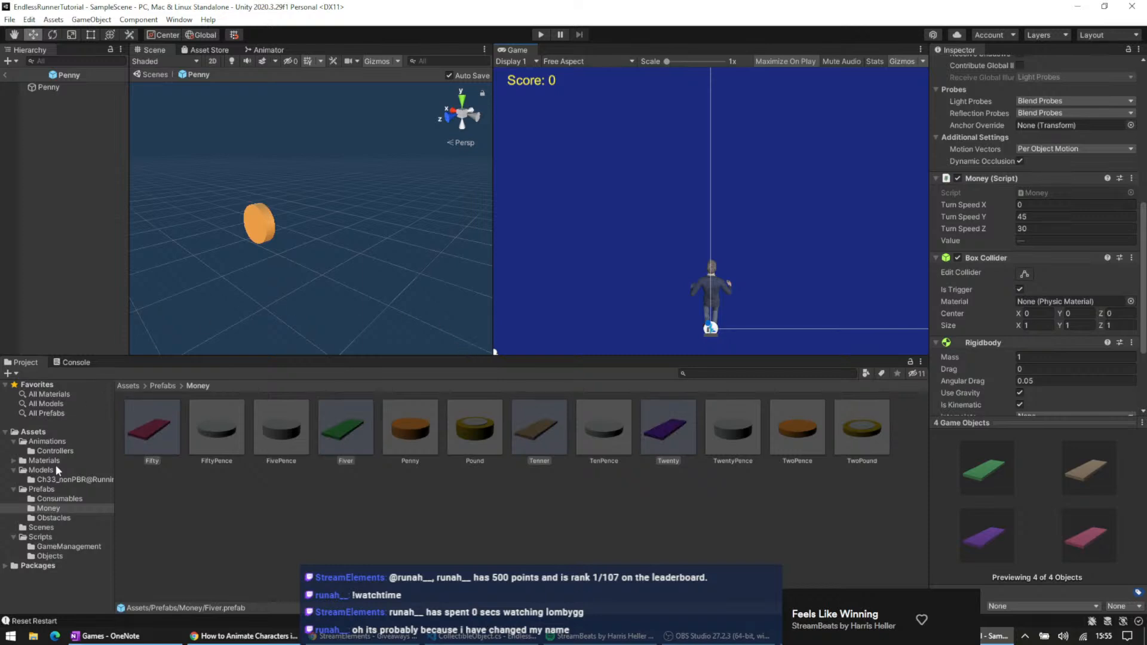
- Check the Wine prefab and change the albedo of Bottle_Mat in ConsumableMats to a brighter red
left_click(53, 519)
left_click(49, 502)
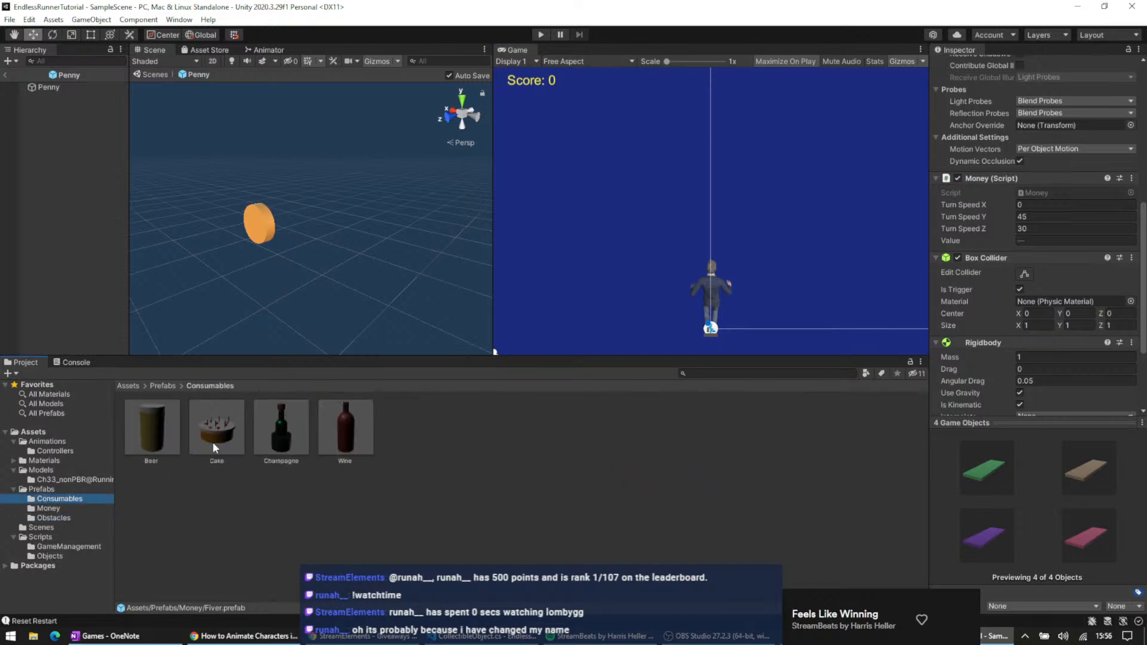
left_click(326, 431)
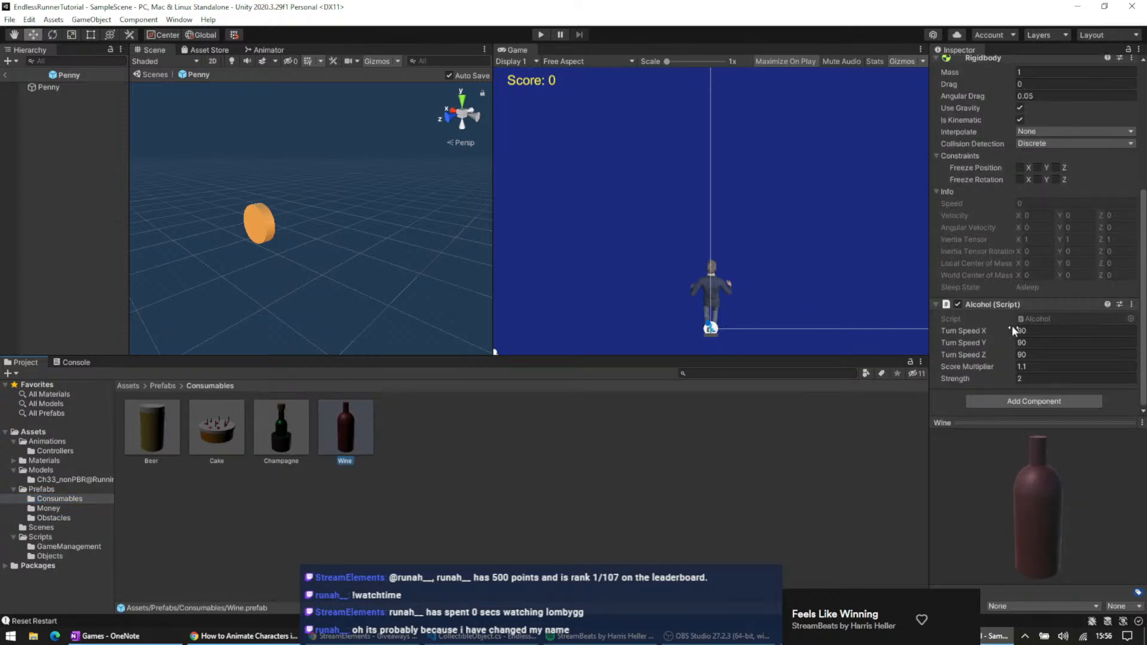
left_click(59, 459)
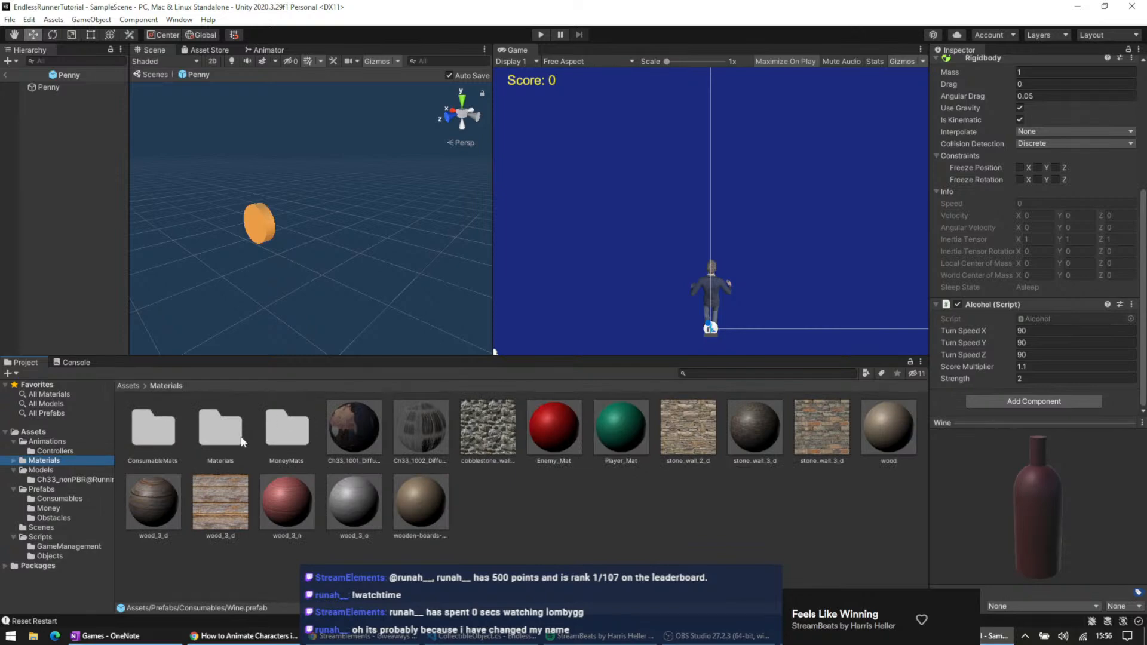
double_click(167, 433)
left_click(200, 428)
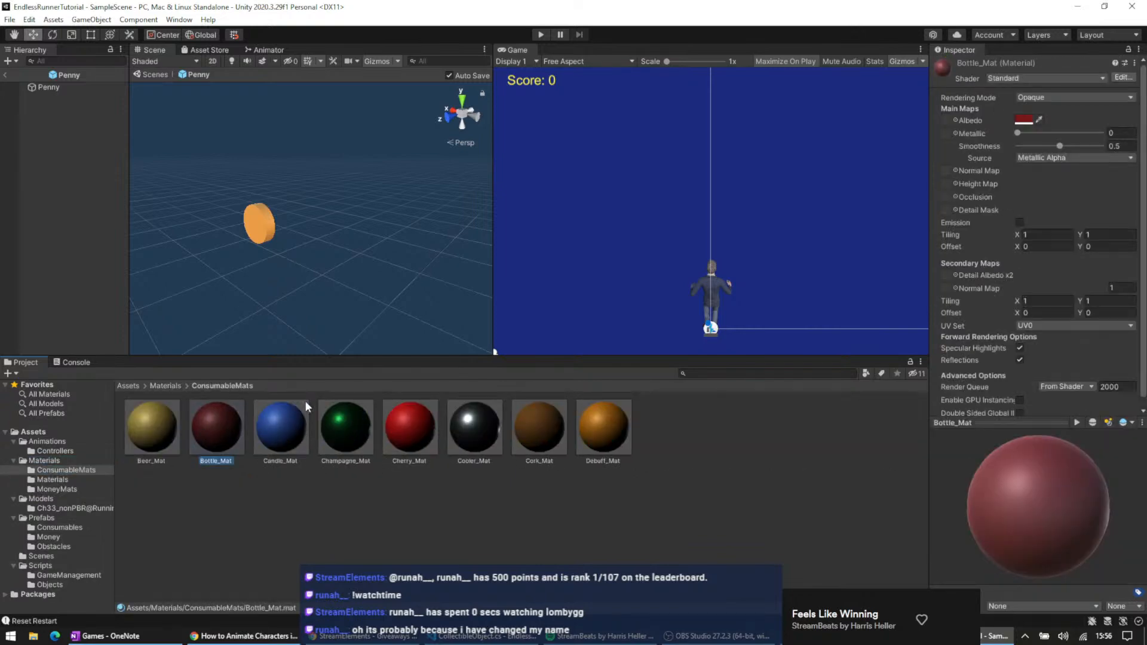
left_click(943, 135)
left_click_drag(1018, 133, 1081, 142)
left_click(283, 499)
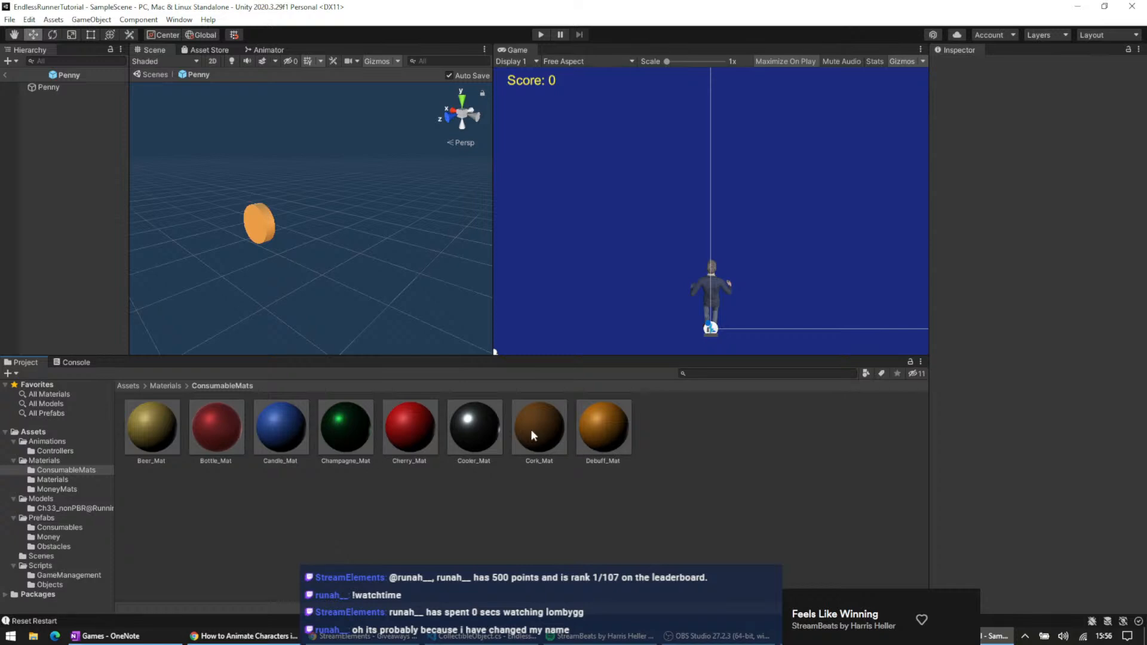
- Set Turn Speed Z to 0 on the Alcohol script of the Beer, Champagne and Wine prefabs together
left_click(163, 445)
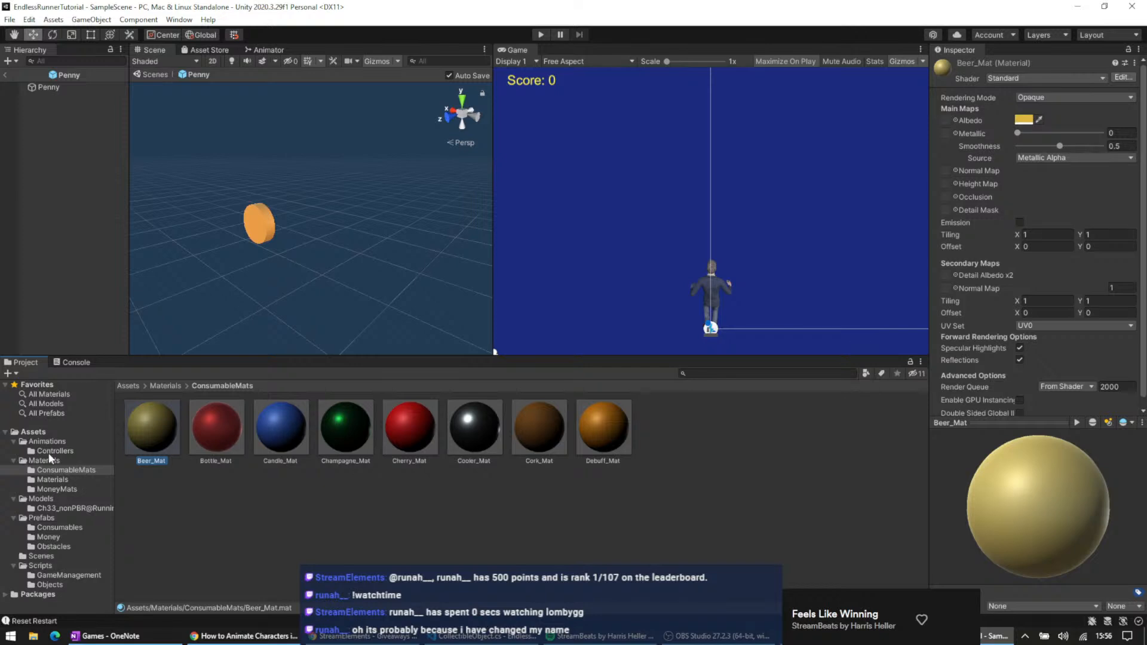
left_click(52, 537)
left_click(53, 529)
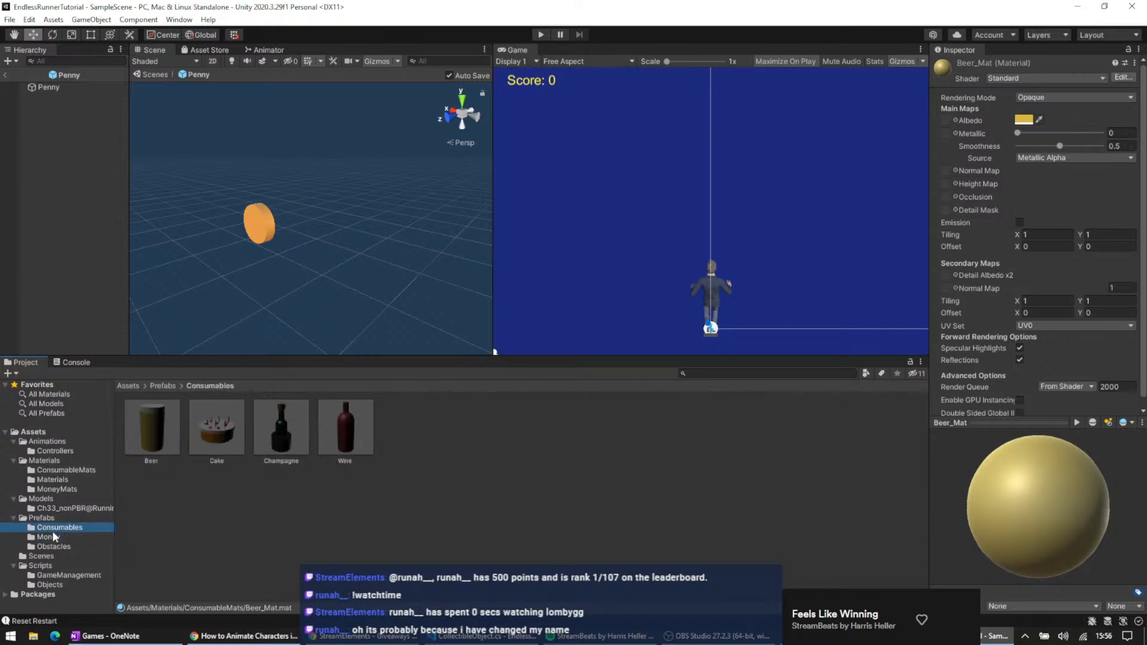
left_click(163, 422)
left_click(340, 428)
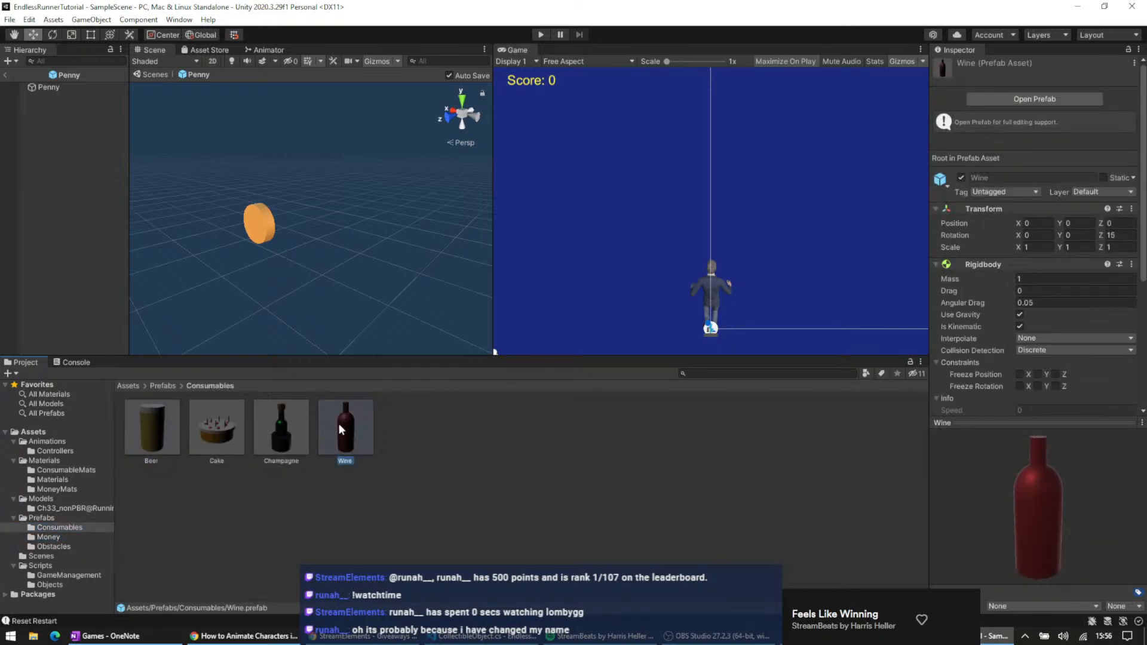
left_click(281, 427, "ctrl")
left_click(164, 439, "ctrl")
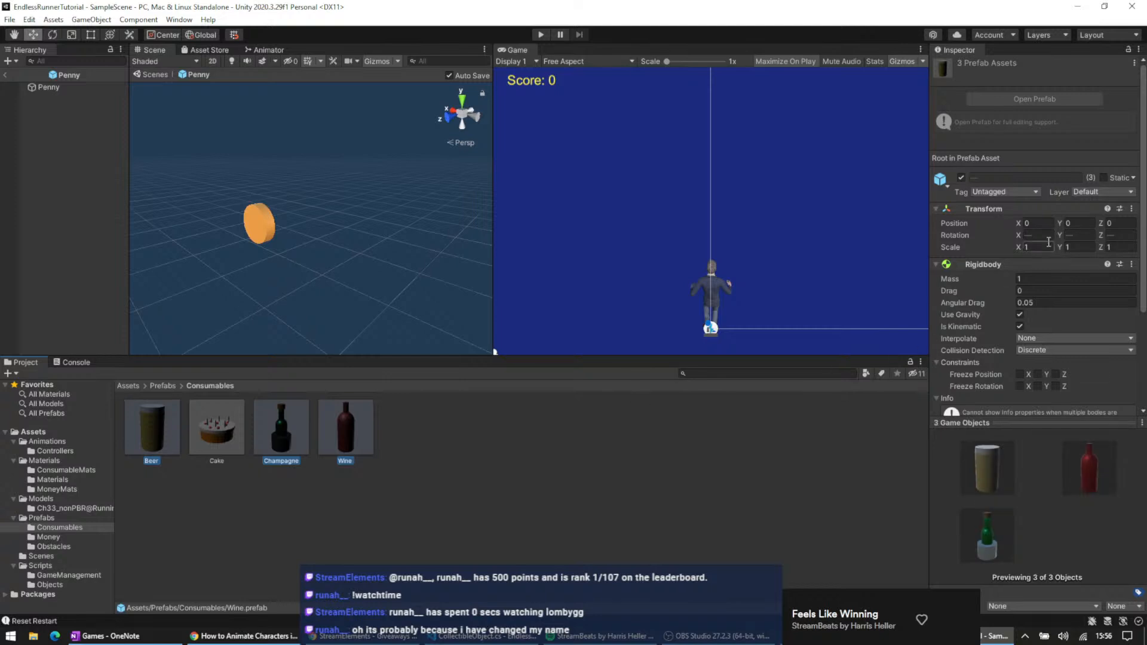
scroll(1051, 251, "down", 3)
scroll(1039, 370, "down", 1)
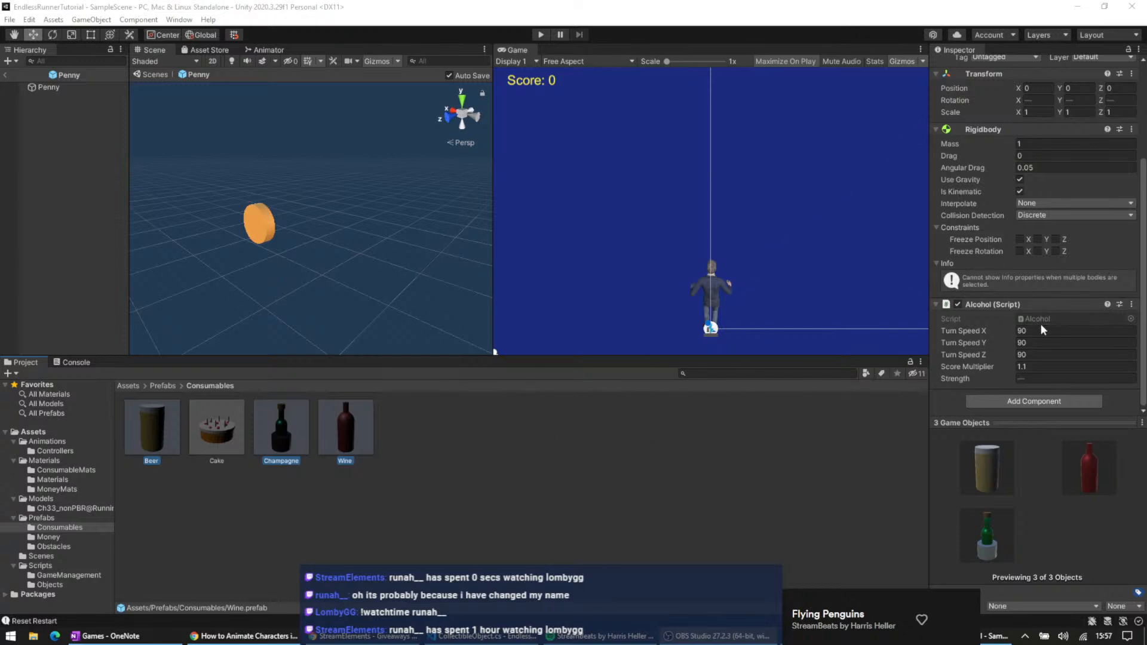
left_click(1034, 355)
left_click_drag(1003, 358, 999, 359)
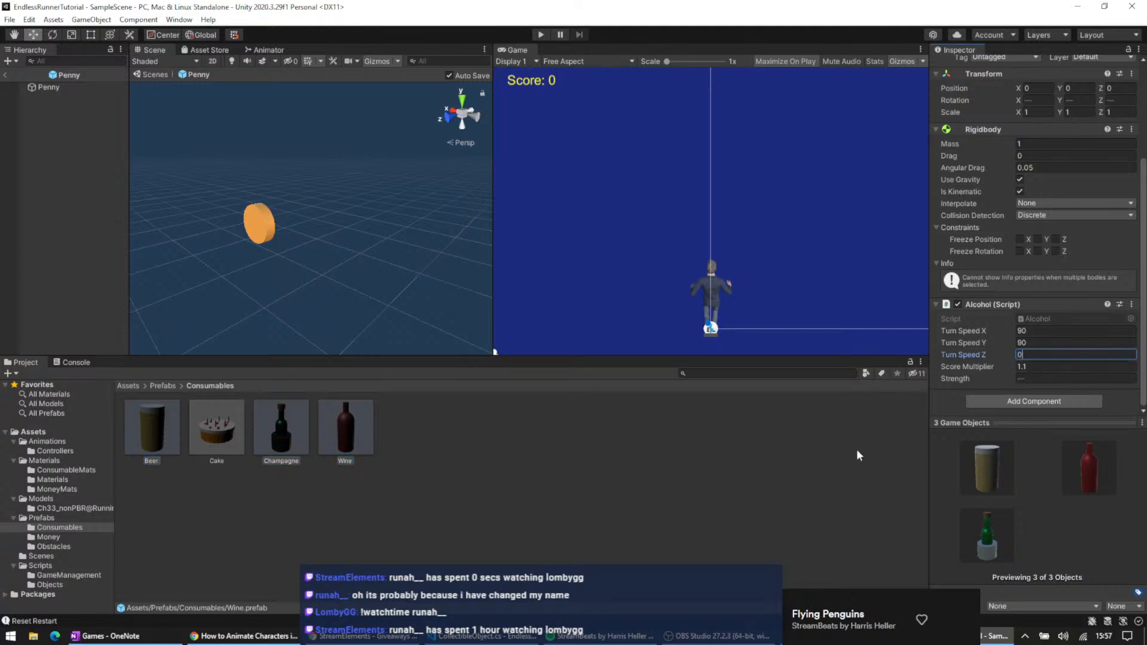
left_click(834, 447)
- Play-test the game, steering and jumping the runner between lanes to check how the rotating coins, cakes and drinks look
left_click(540, 35)
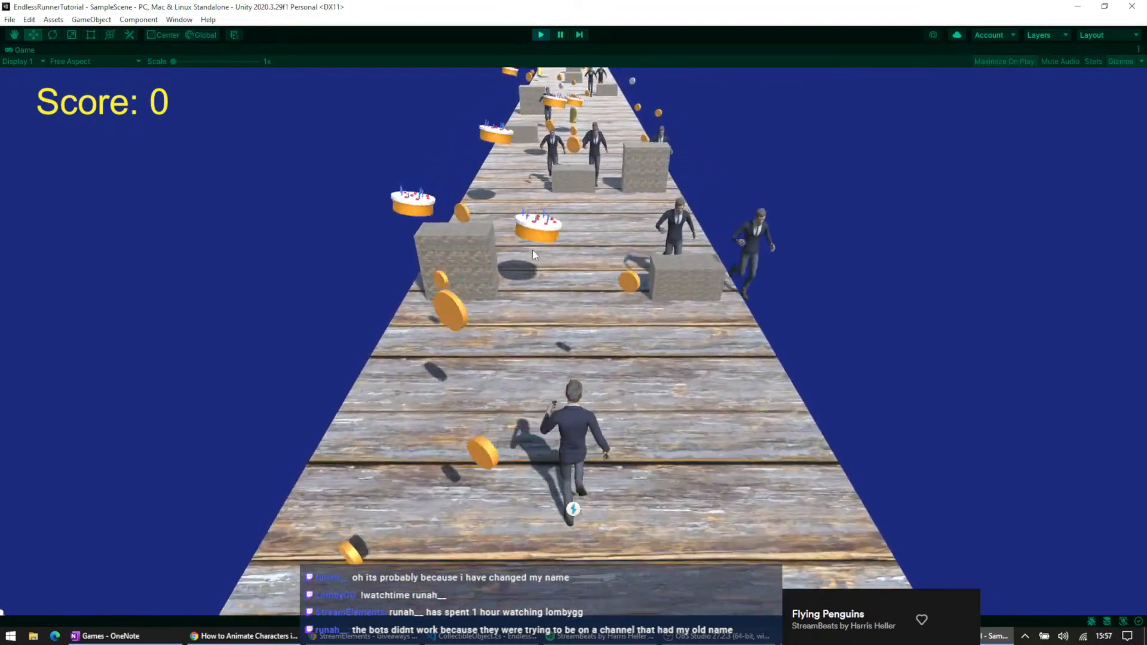
key("a")
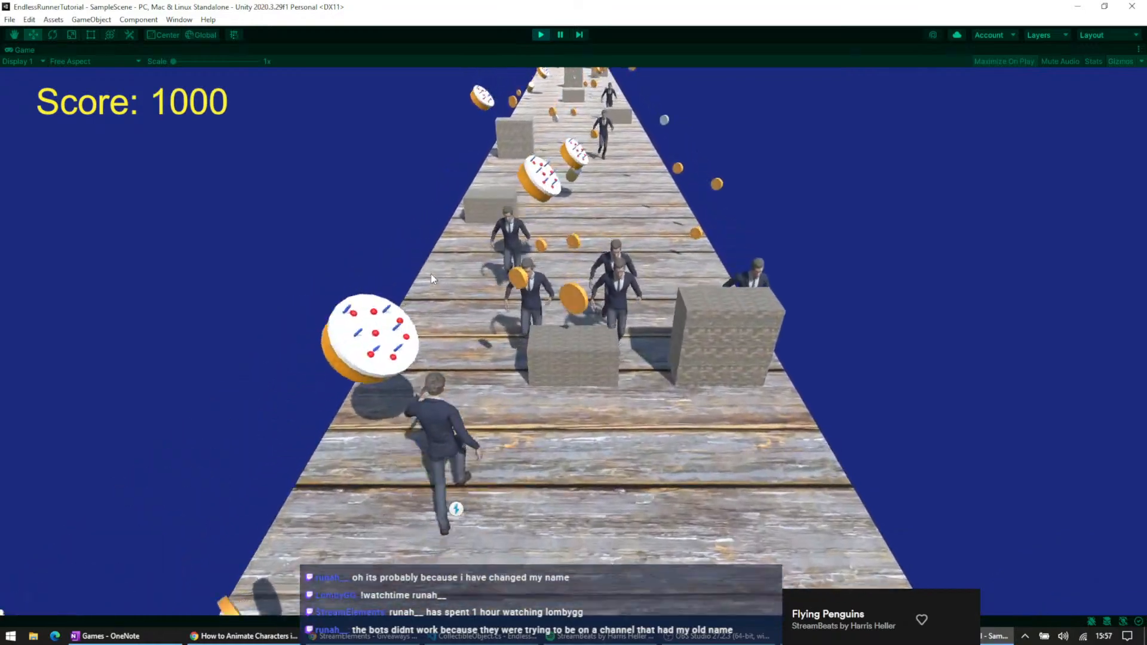
key("d")
key("d")
key("a")
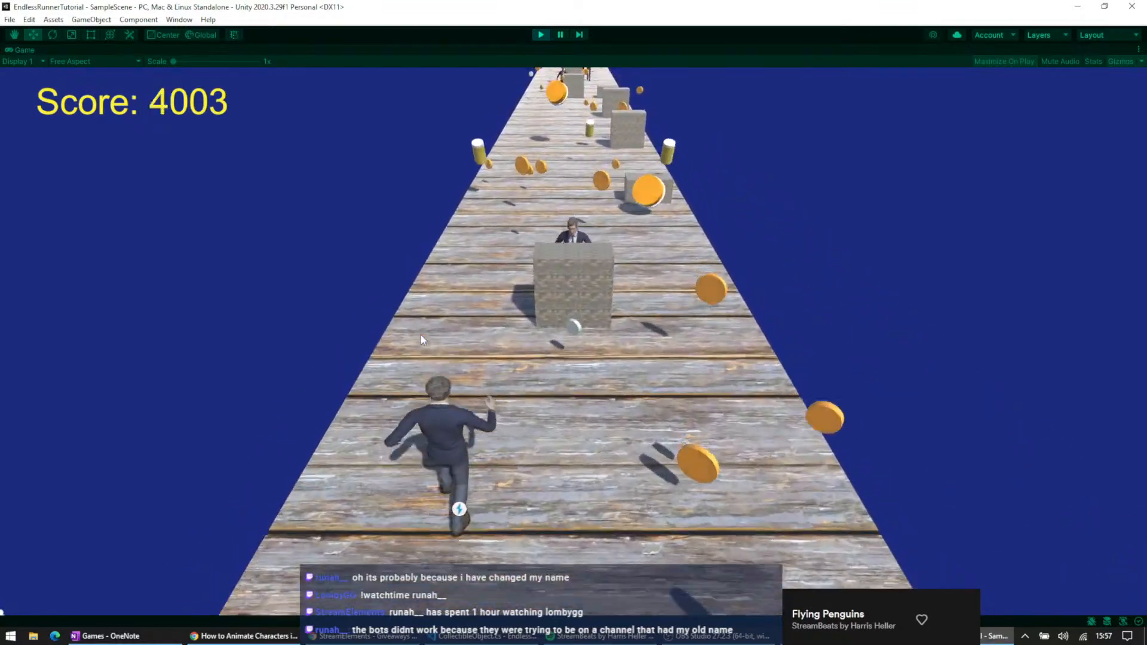
key("d")
key("d")
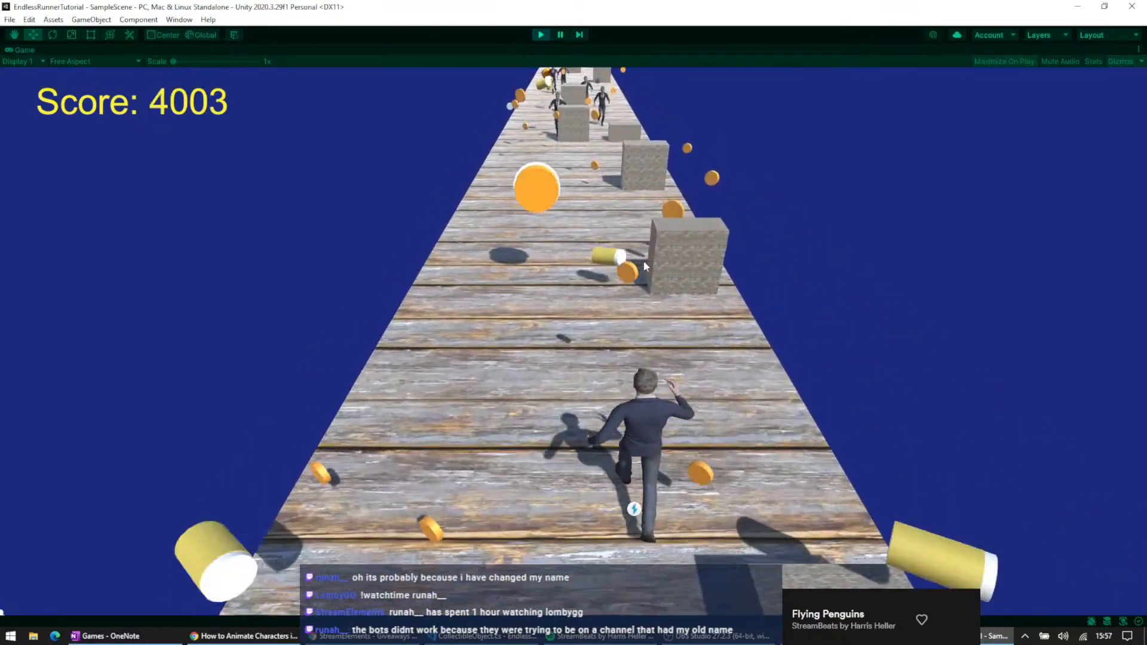
key("d")
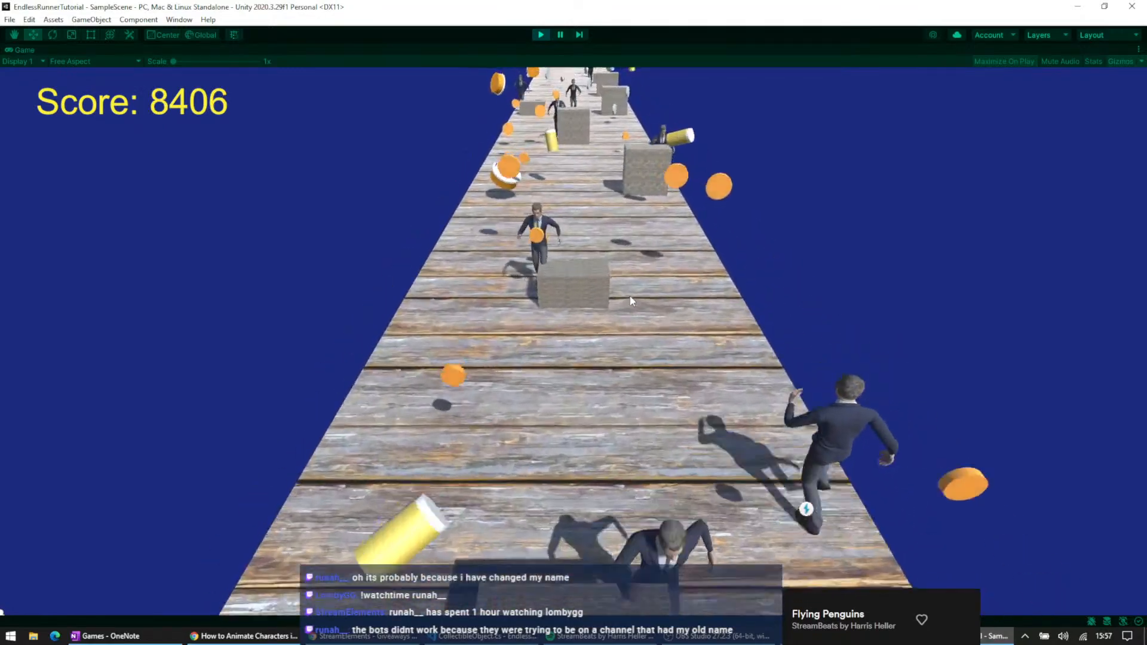
key("a")
key("d")
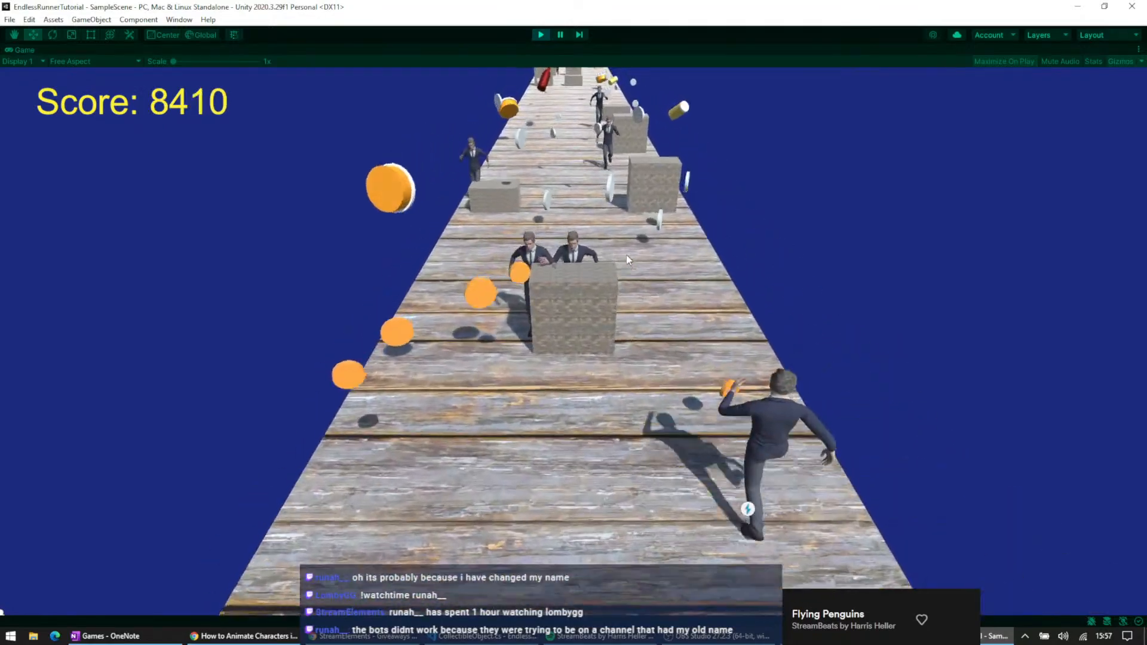
key("a")
key("a")
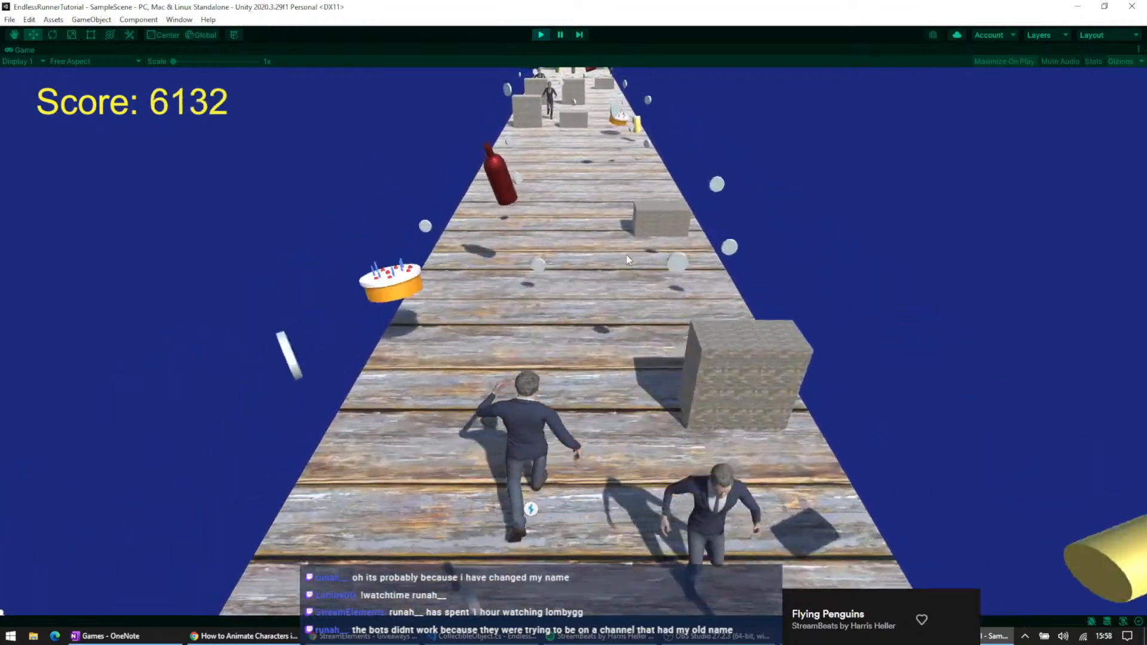
key("d")
key("space")
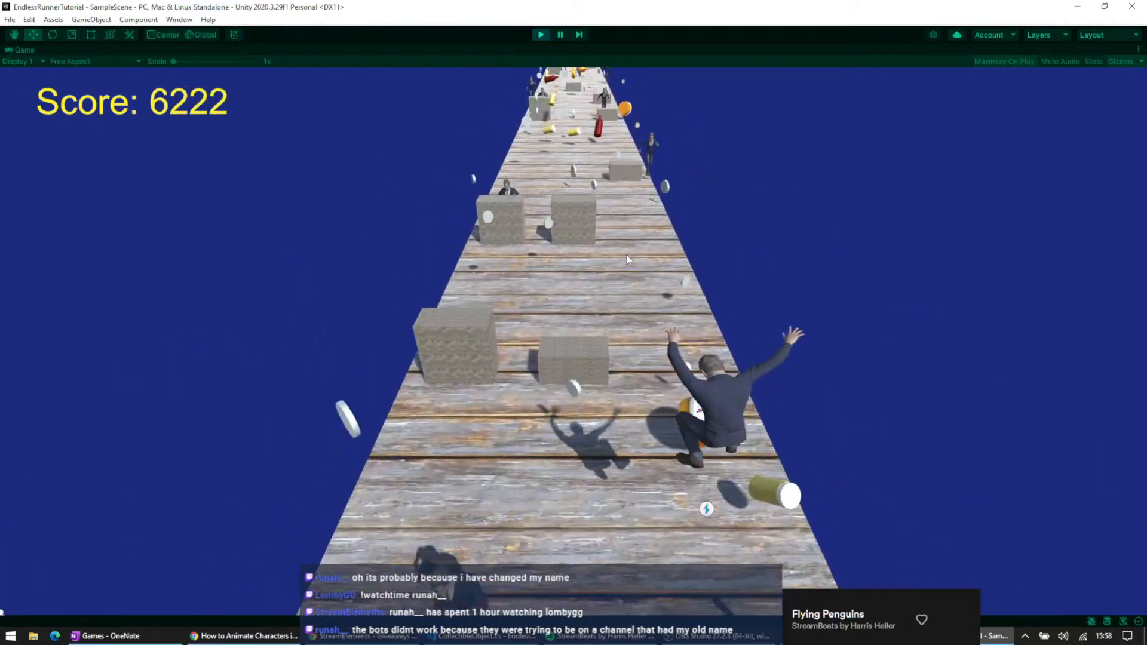
key("d")
key("a")
key("a")
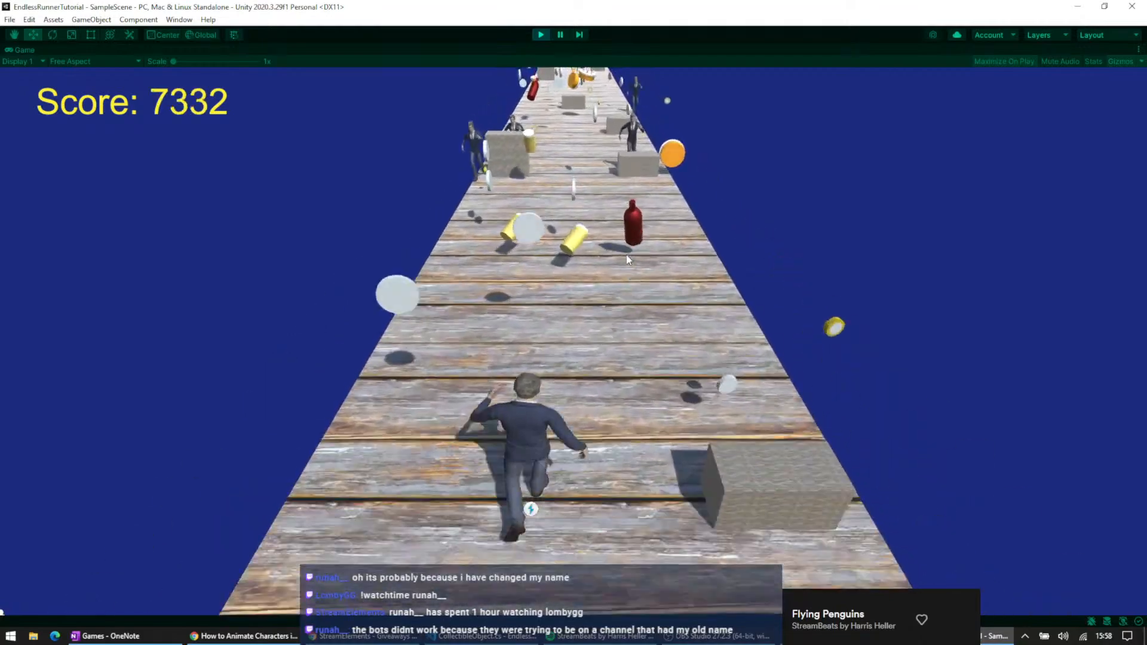
key("d")
key("a")
key("a")
key("d")
key("d")
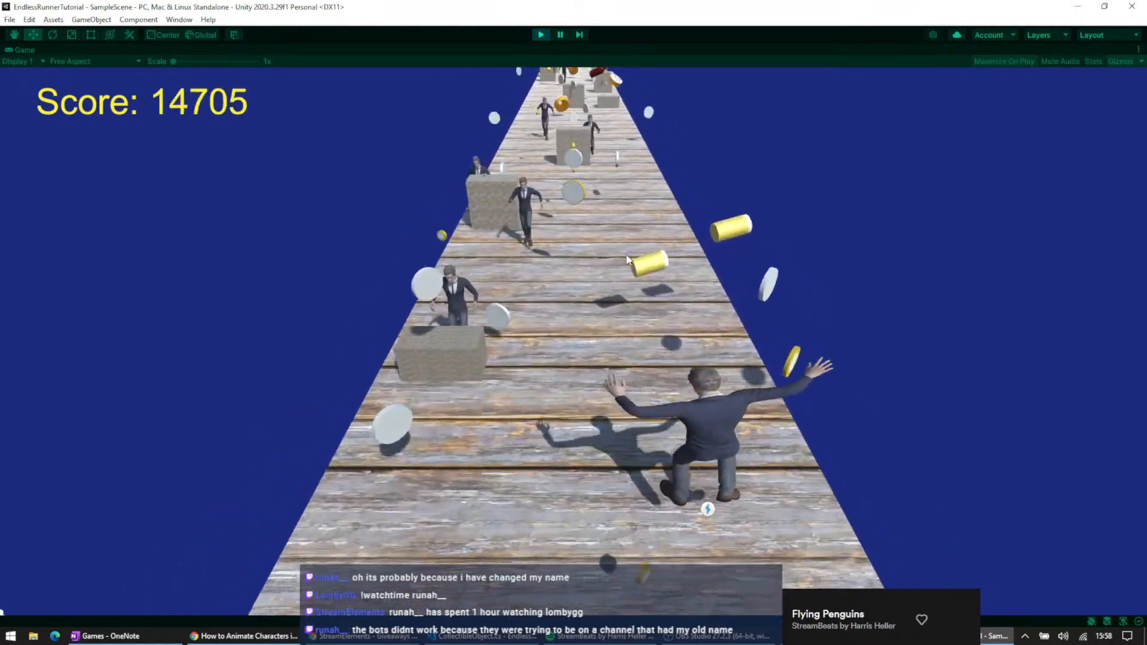
key("a")
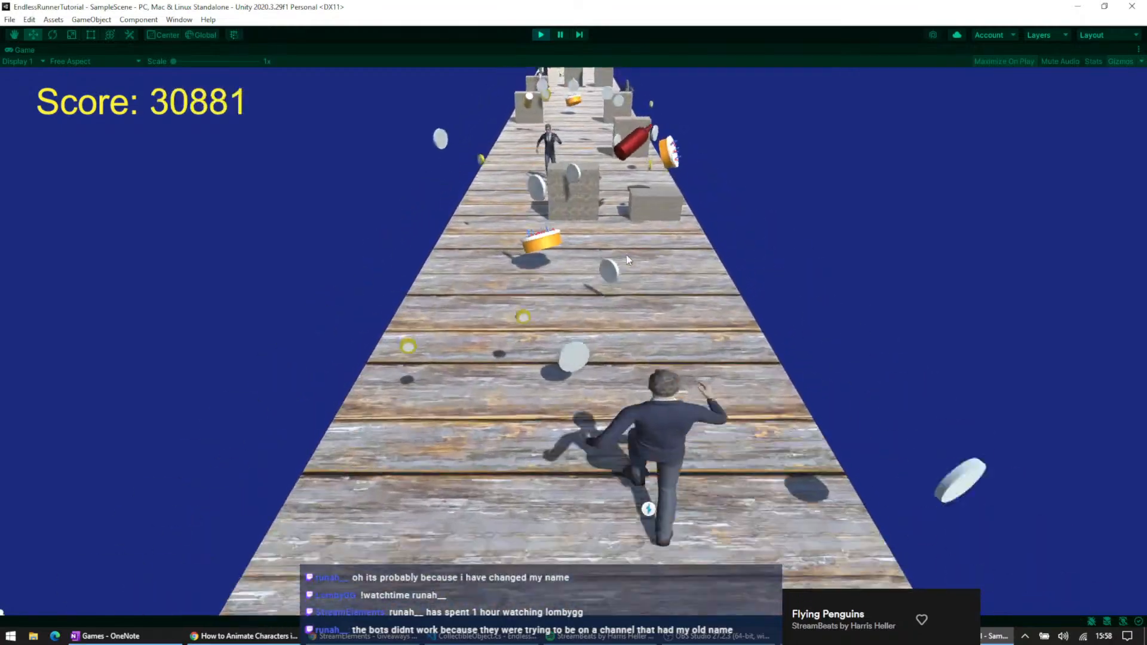
key("a")
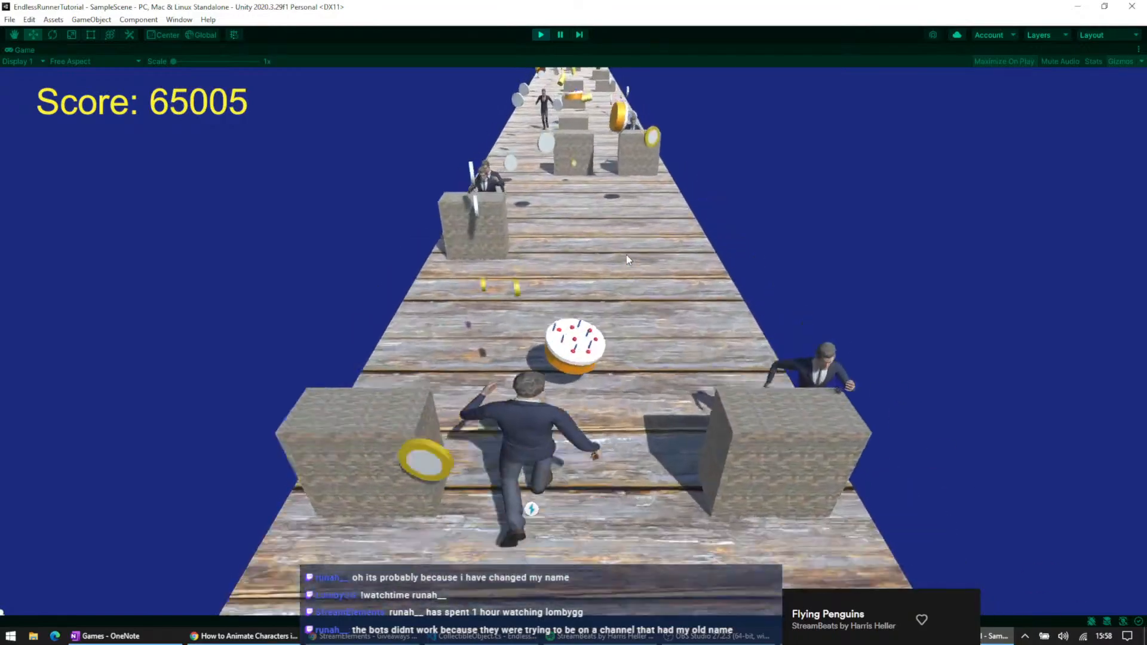
key("space")
key("a")
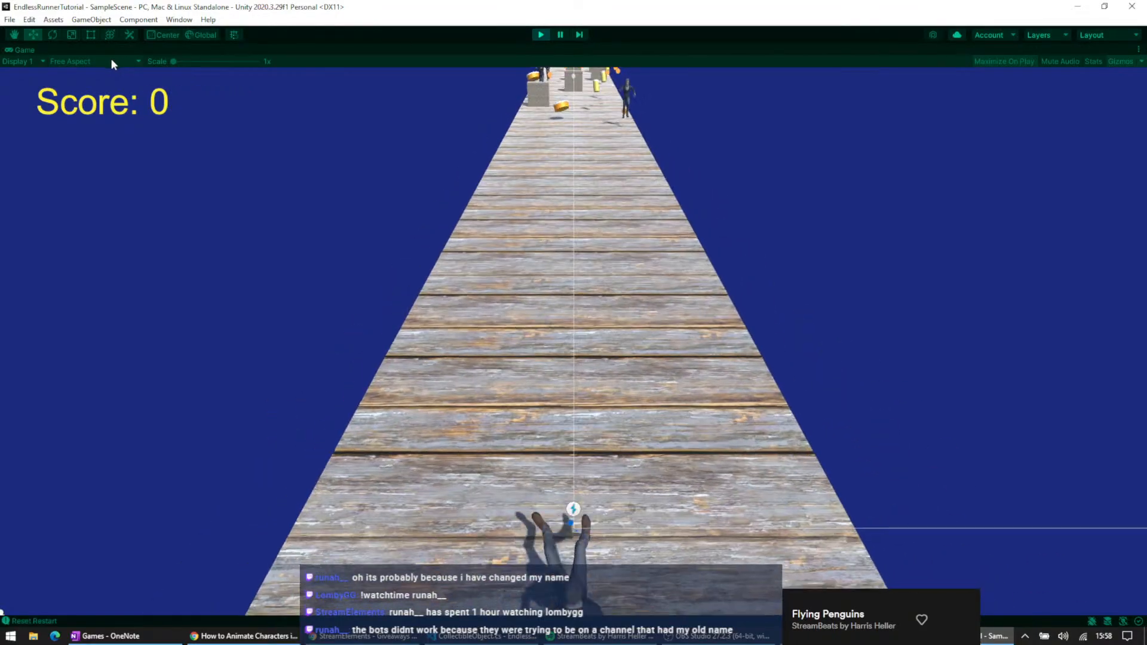
- Continue testing after the restart, moving the runner across the lanes and jumping to avoid oncoming enemies
key("d")
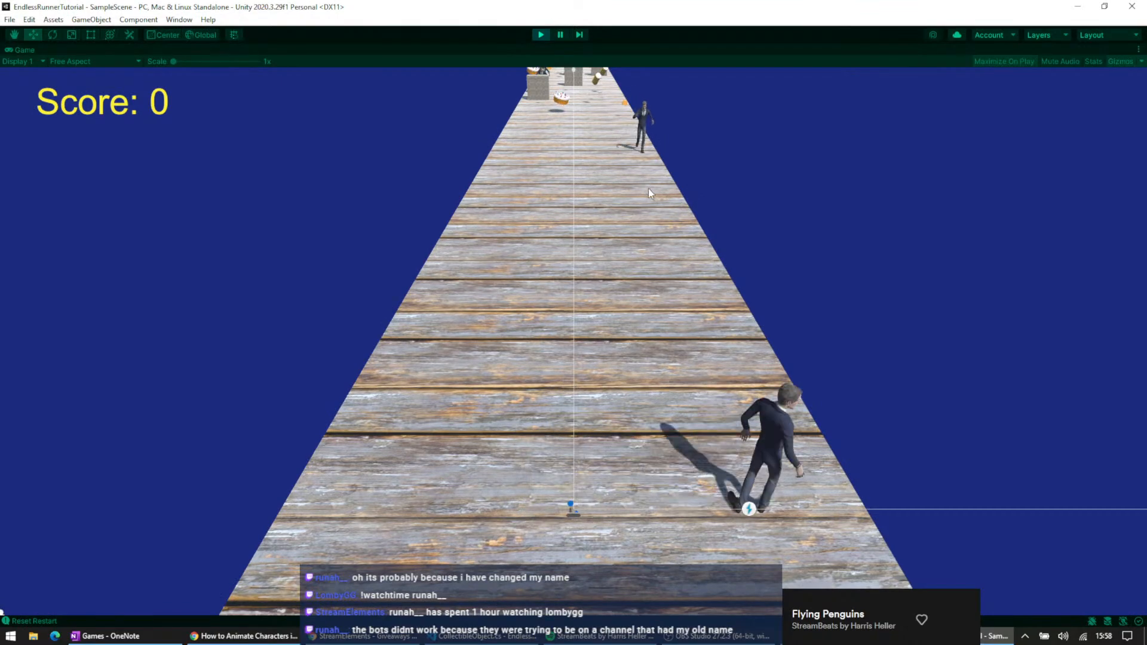
key("d")
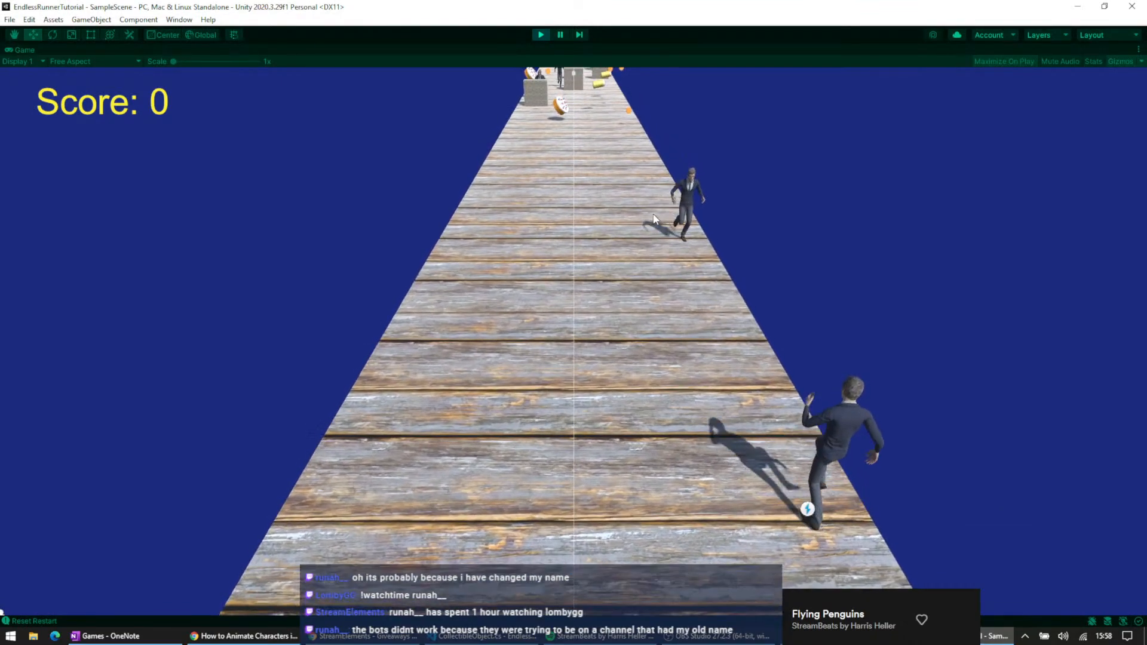
key("space")
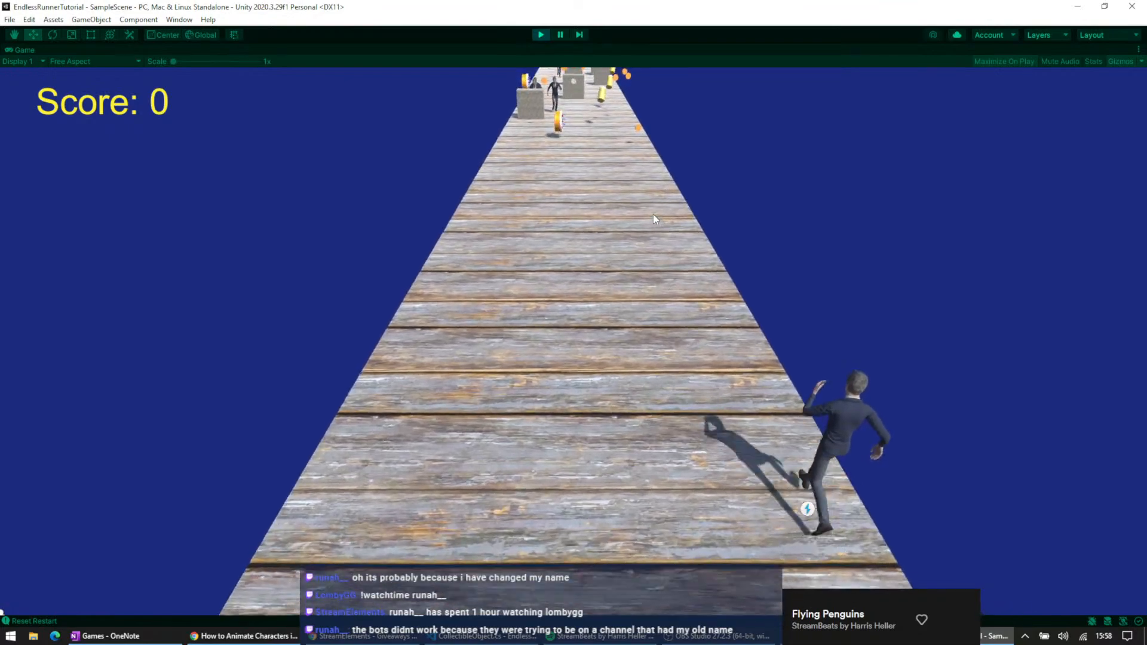
key("a")
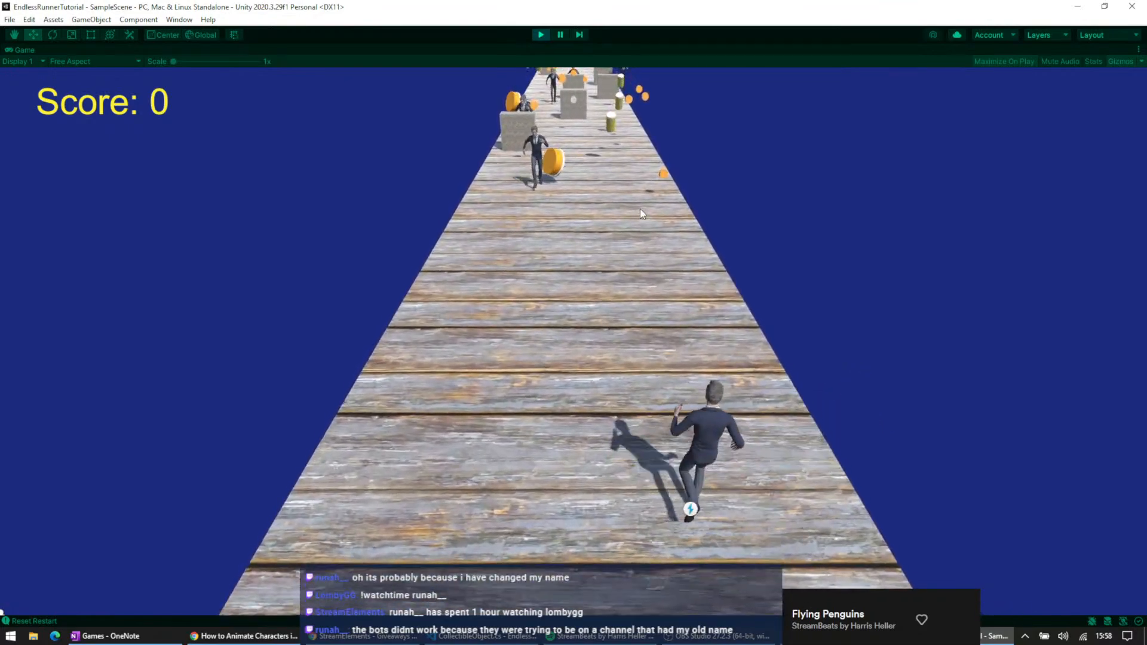
key("space")
key("d")
key("a")
key("space")
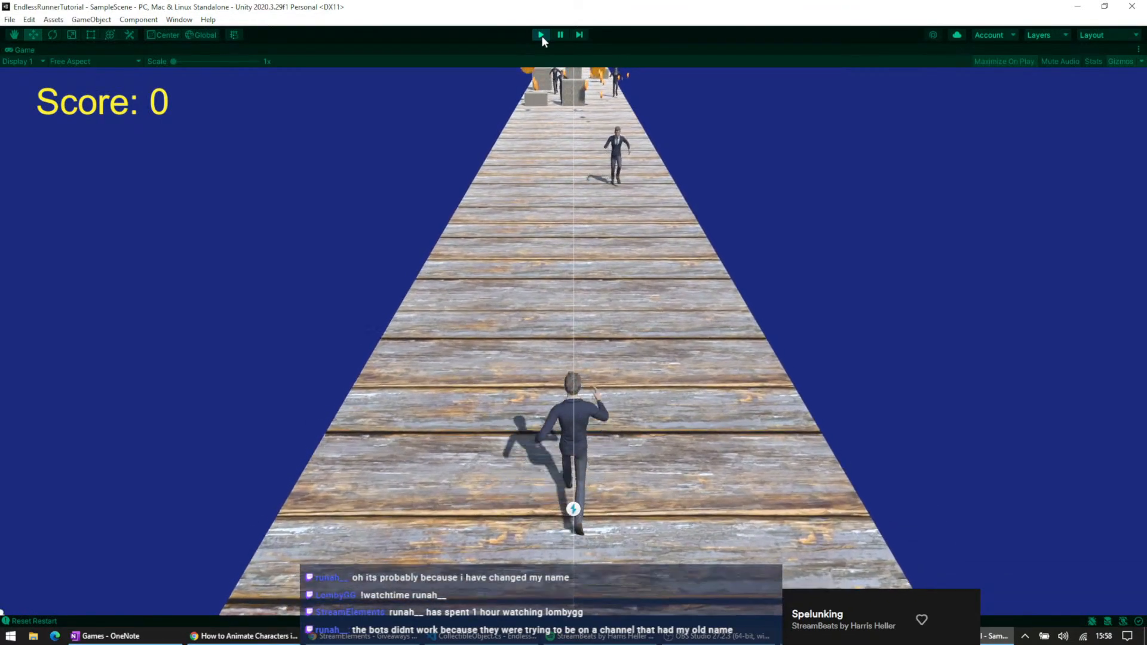
key("d")
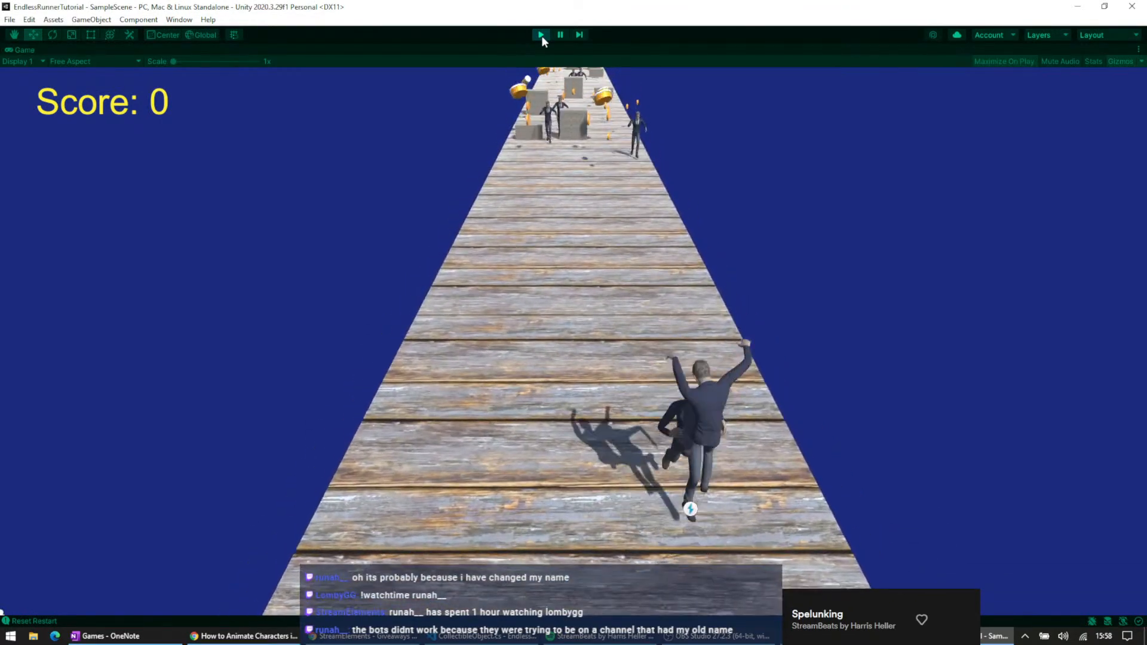
key("d")
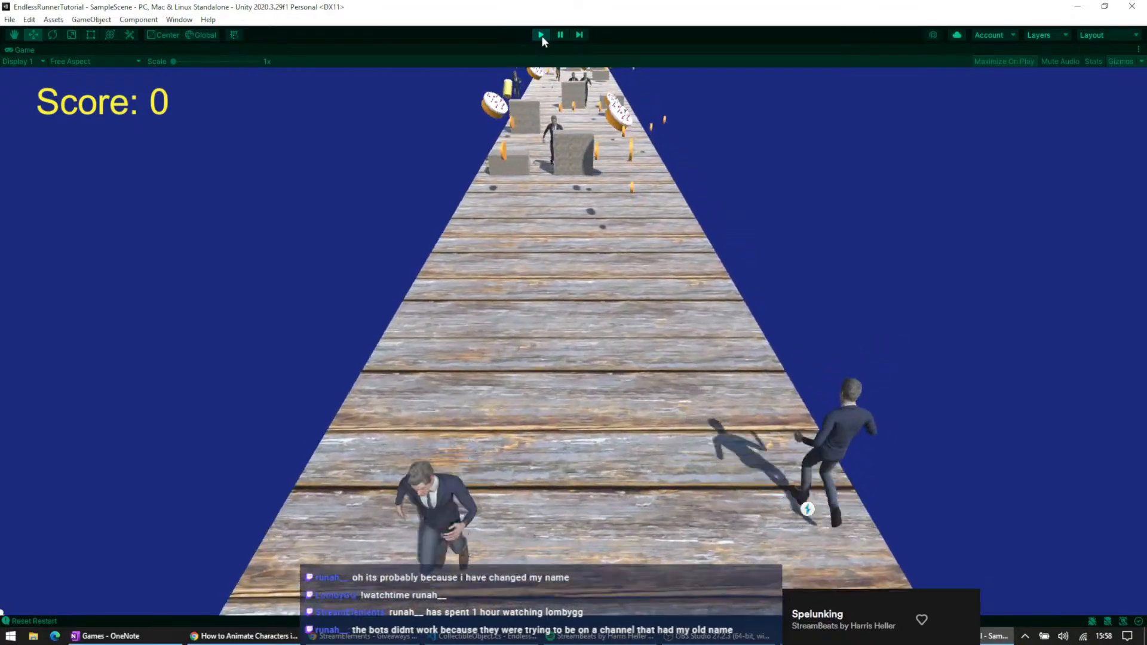
- Keep play-testing, steering and jumping the runner across the lanes to watch how the orange coins, cakes and beers rotate
key("a")
key("d")
key("a")
key("space")
key("d")
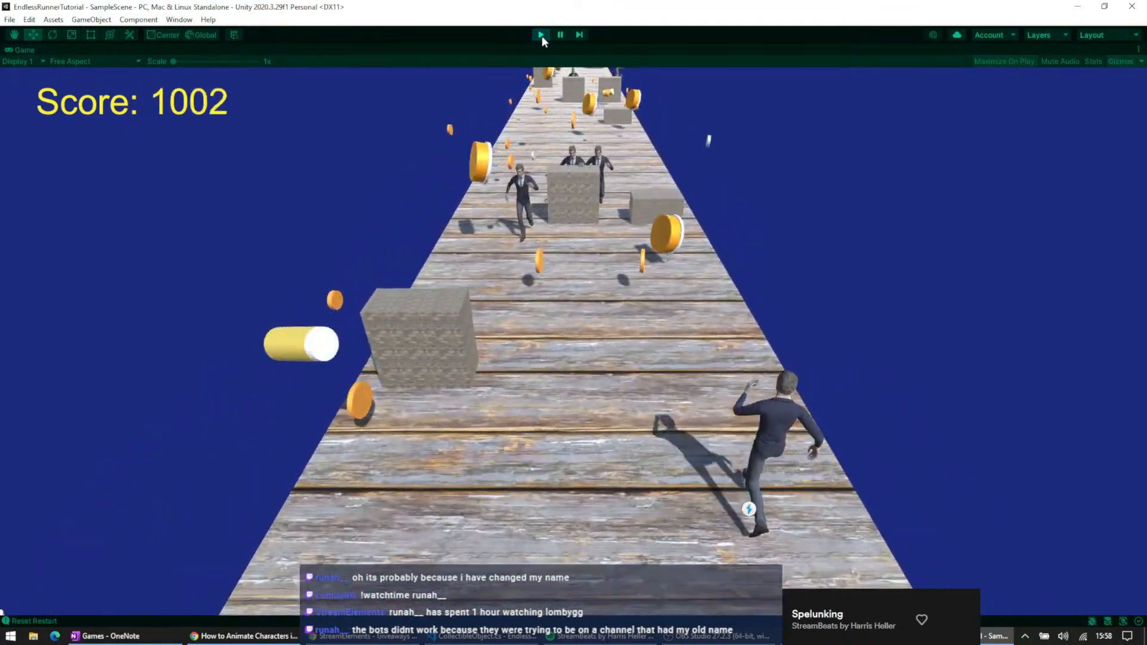
key("d")
key("a")
key("space")
key("a")
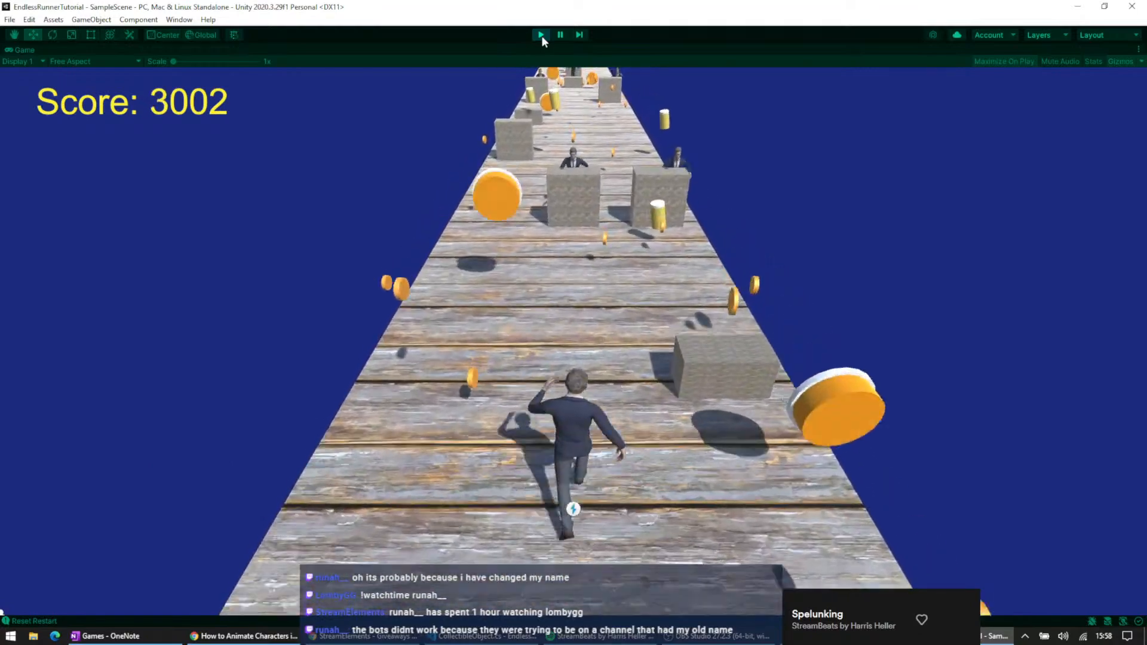
key("space")
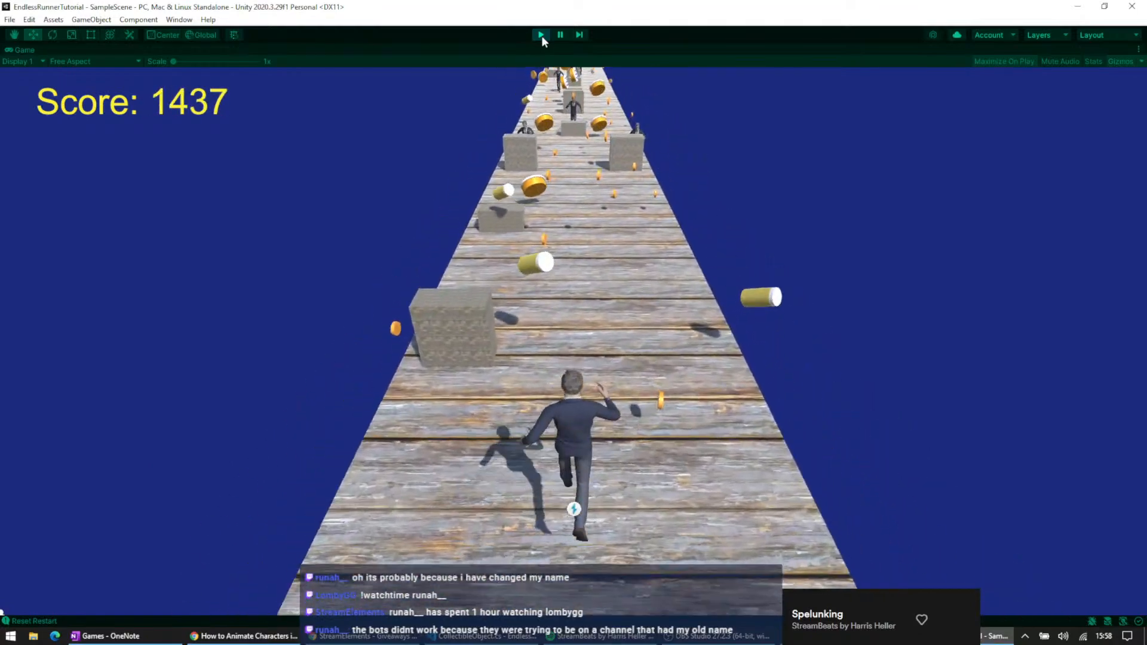
key("Left")
key("space")
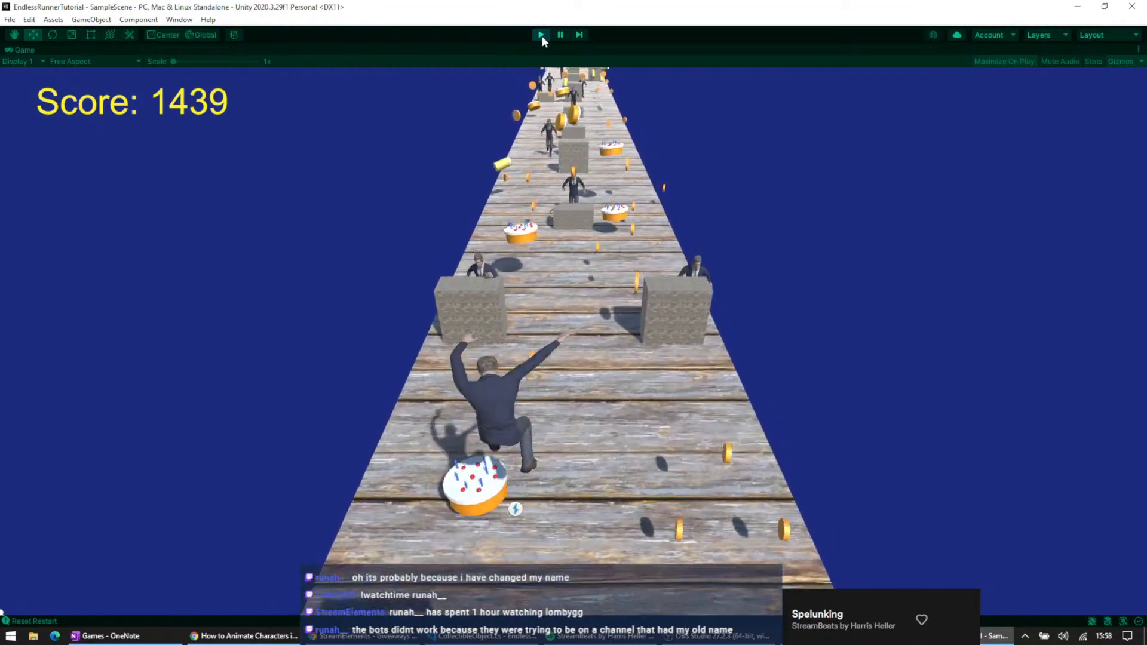
key("Left")
key("Left")
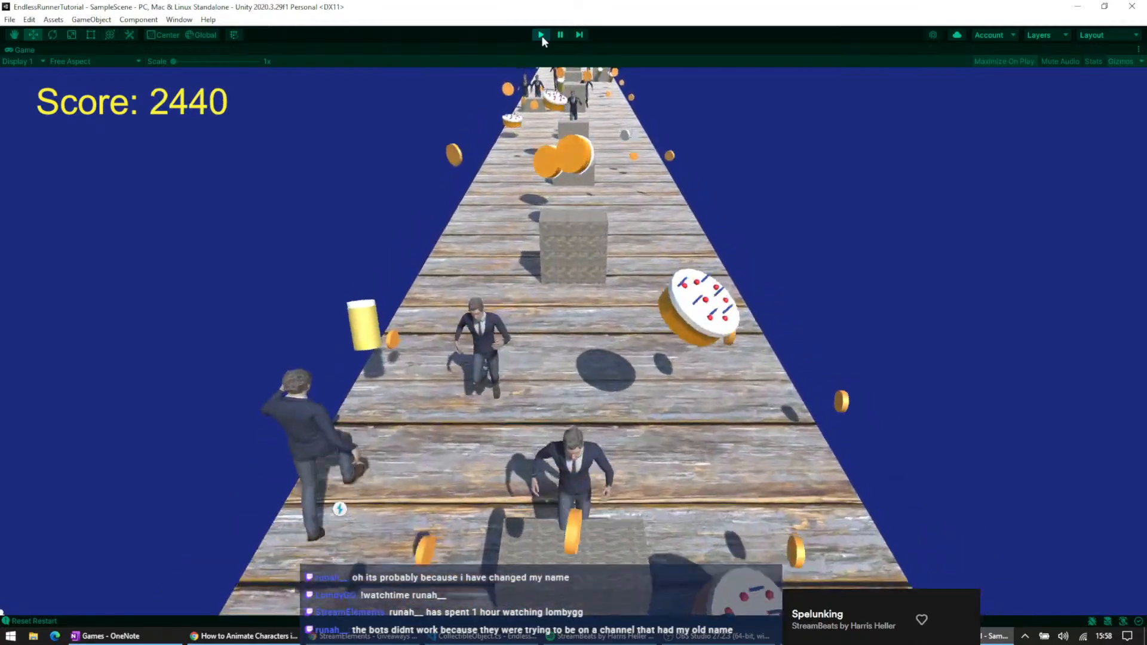
key("Right")
key("Left")
key("Right")
key("Left")
key("space")
key("Left")
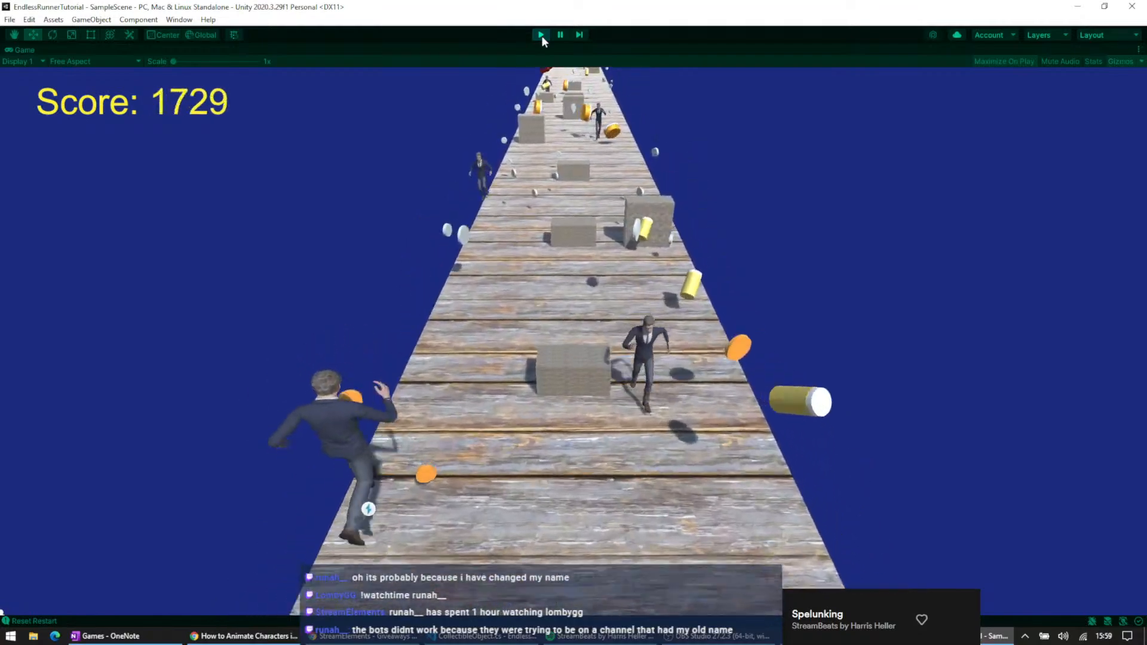
- Run on through the silver coins, cakes, beers and wine bottles to examine their rotation, and stop the play test
key("Right")
key("Right")
key("Right")
key("Left")
key("Left")
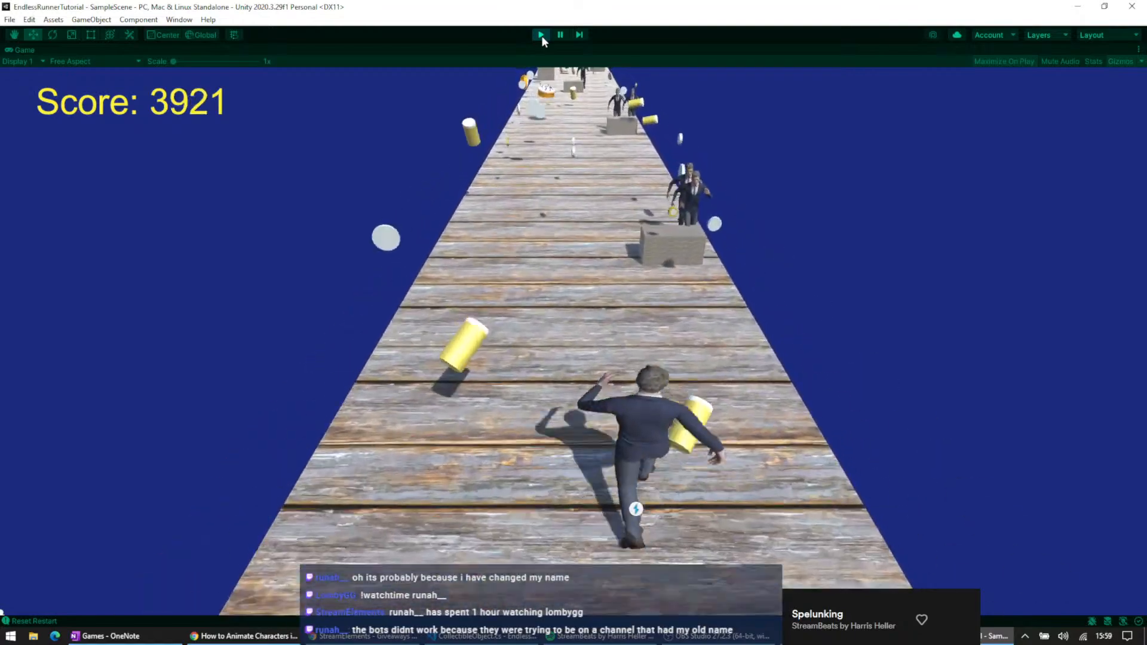
key("Left")
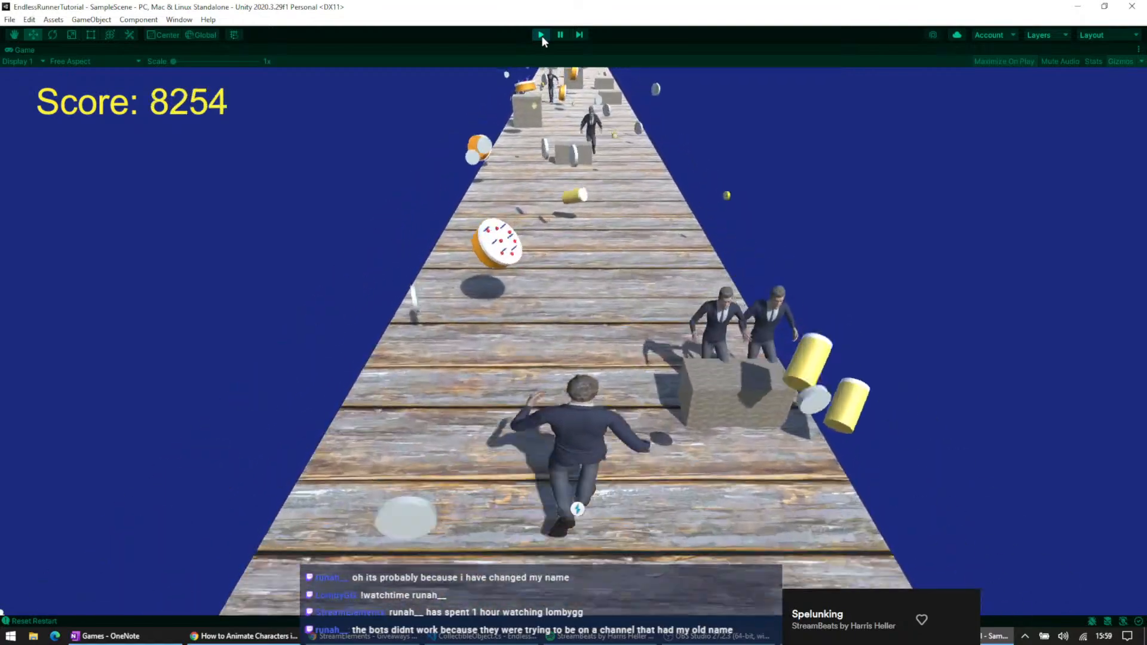
key("space")
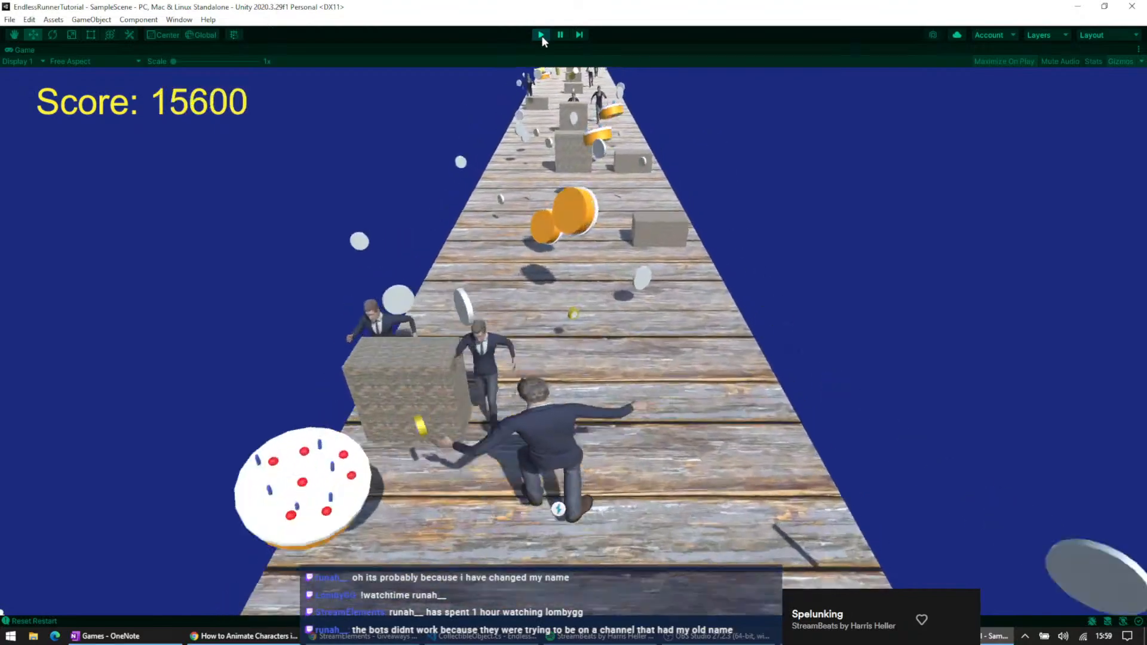
key("Left")
key("space")
key("Right")
key("Left")
key("space")
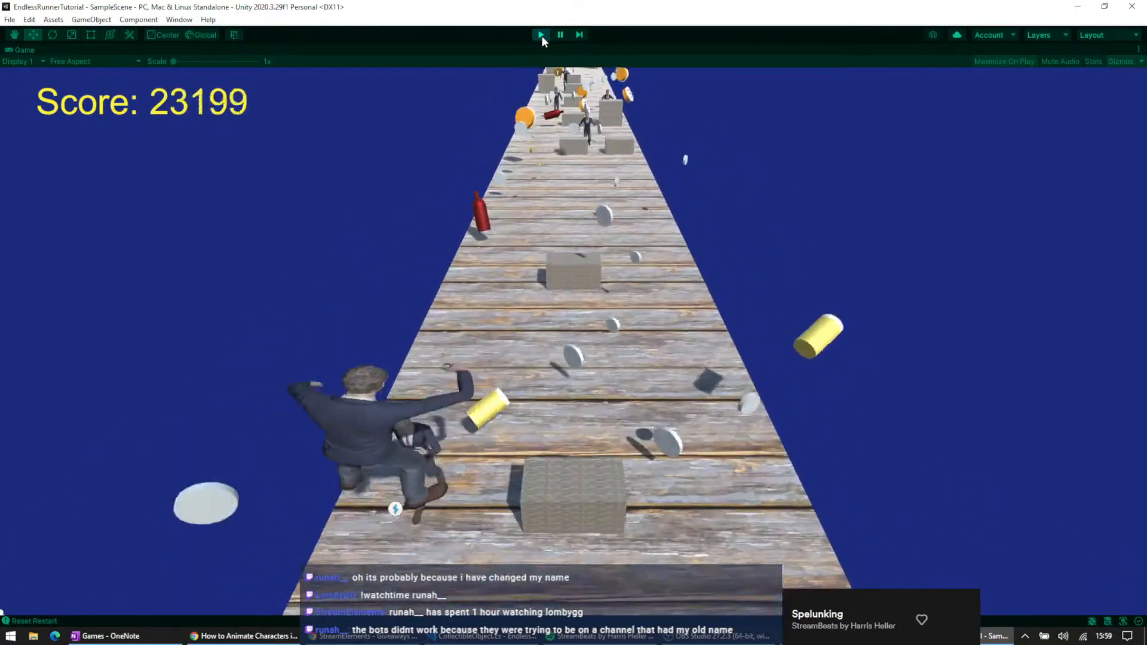
key("Right")
key("Left")
key("space")
key("Left")
key("space")
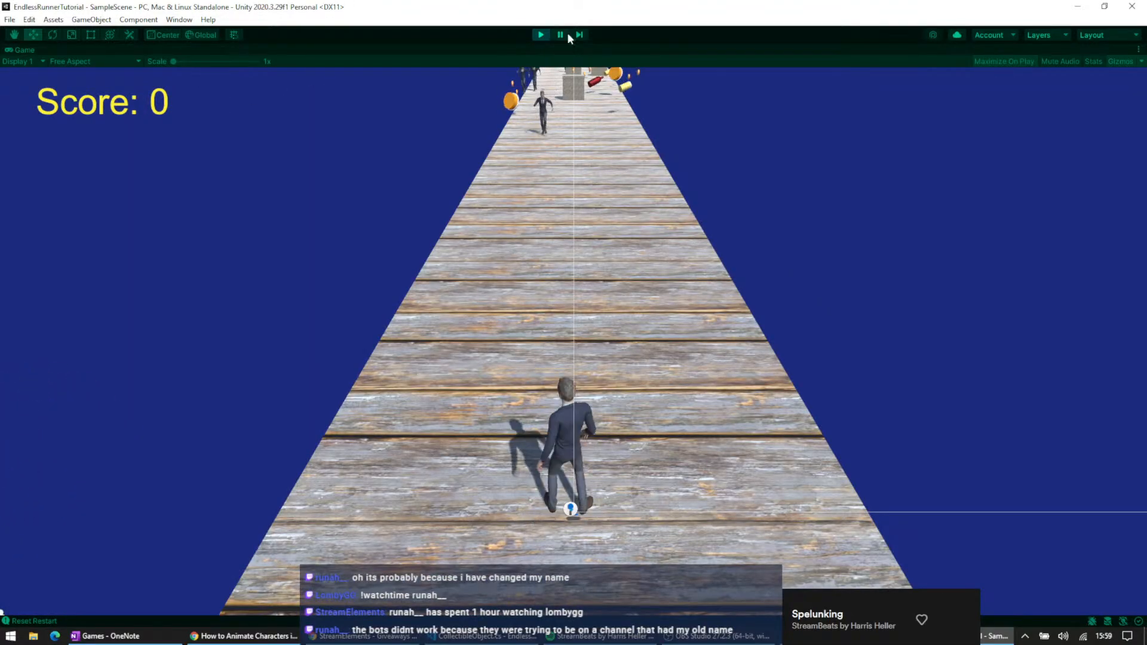
left_click(547, 36)
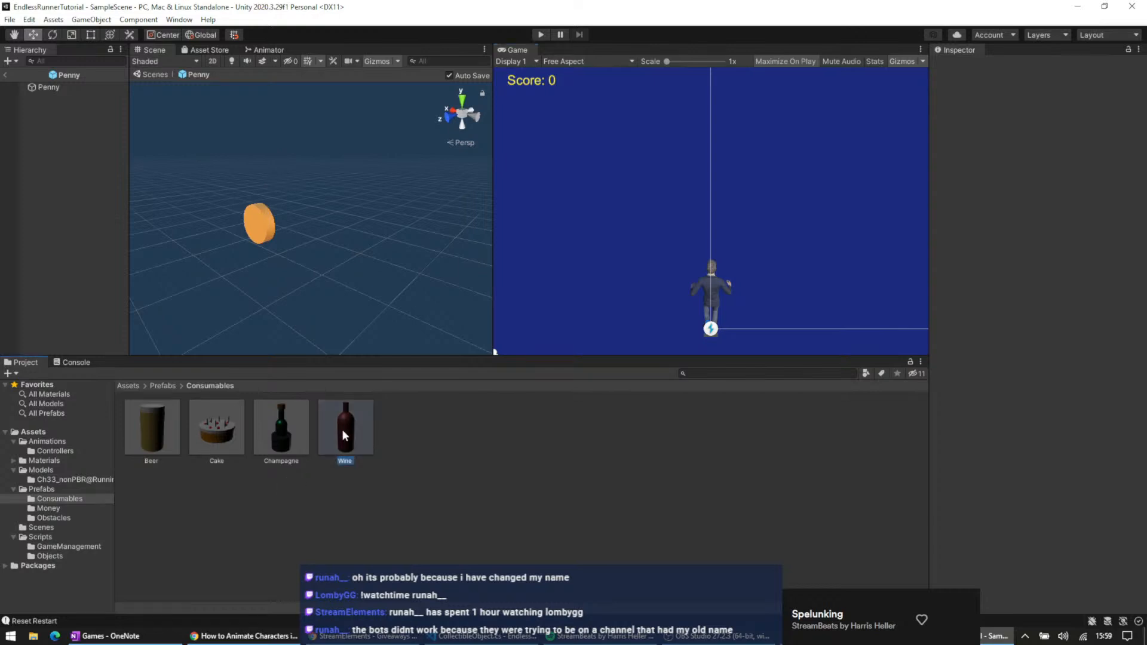
- Review the Wine prefab's turn speeds and set Turn Speed Y to 0 on the Alcohol script of the Beer prefab
scroll(1015, 307, "down", 5)
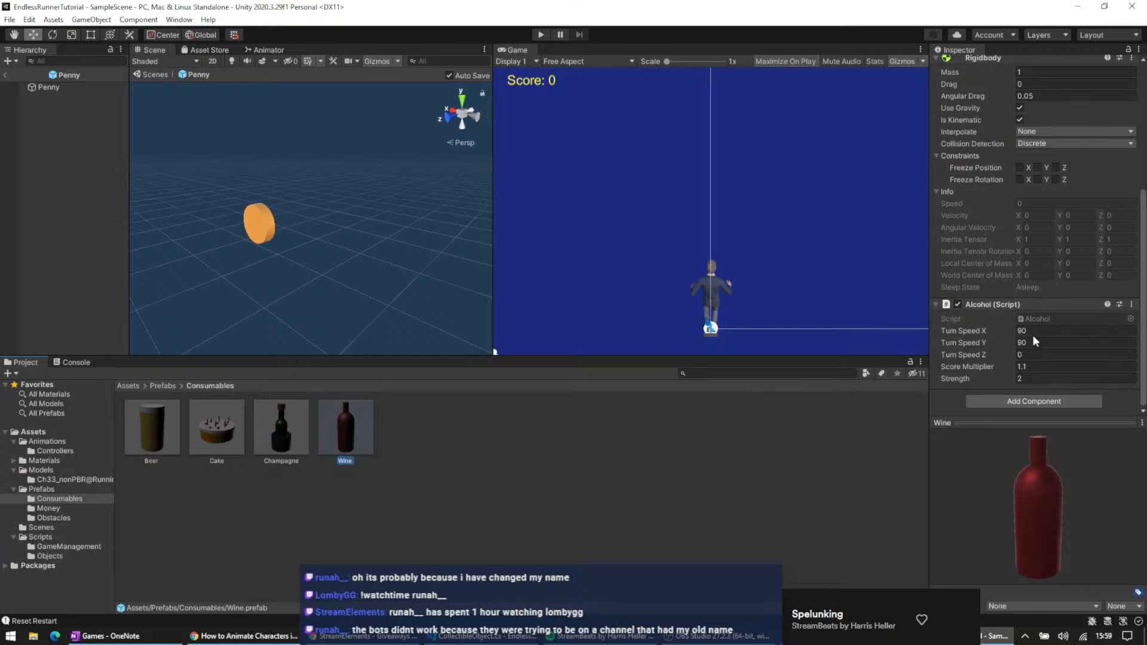
left_click_drag(1034, 342, 945, 352)
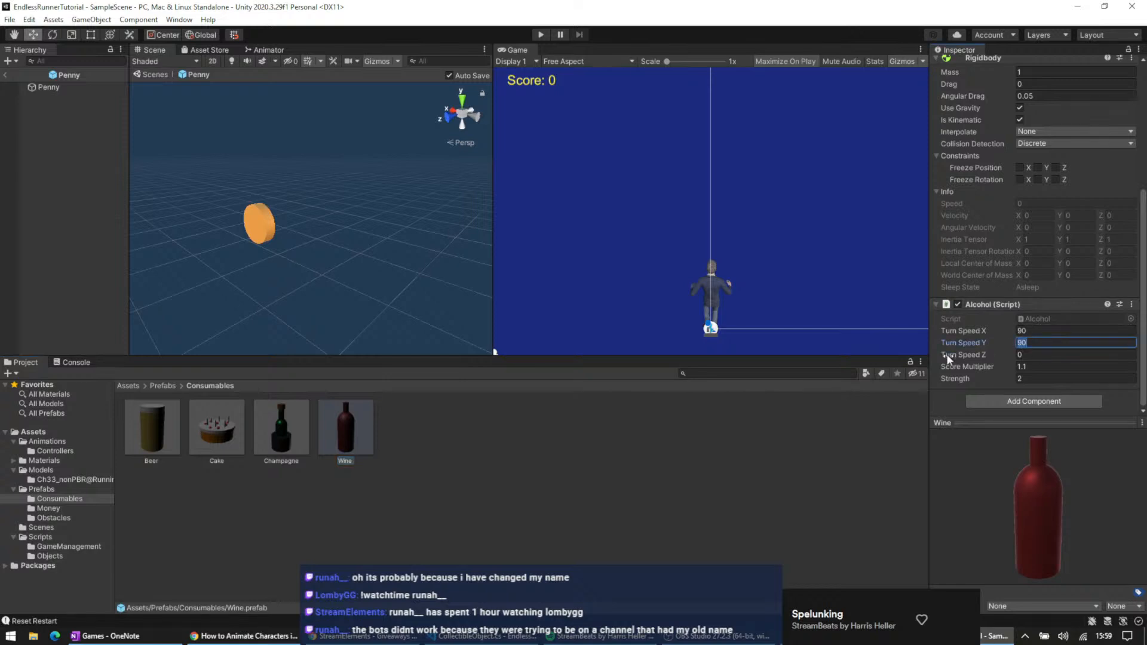
left_click(161, 426)
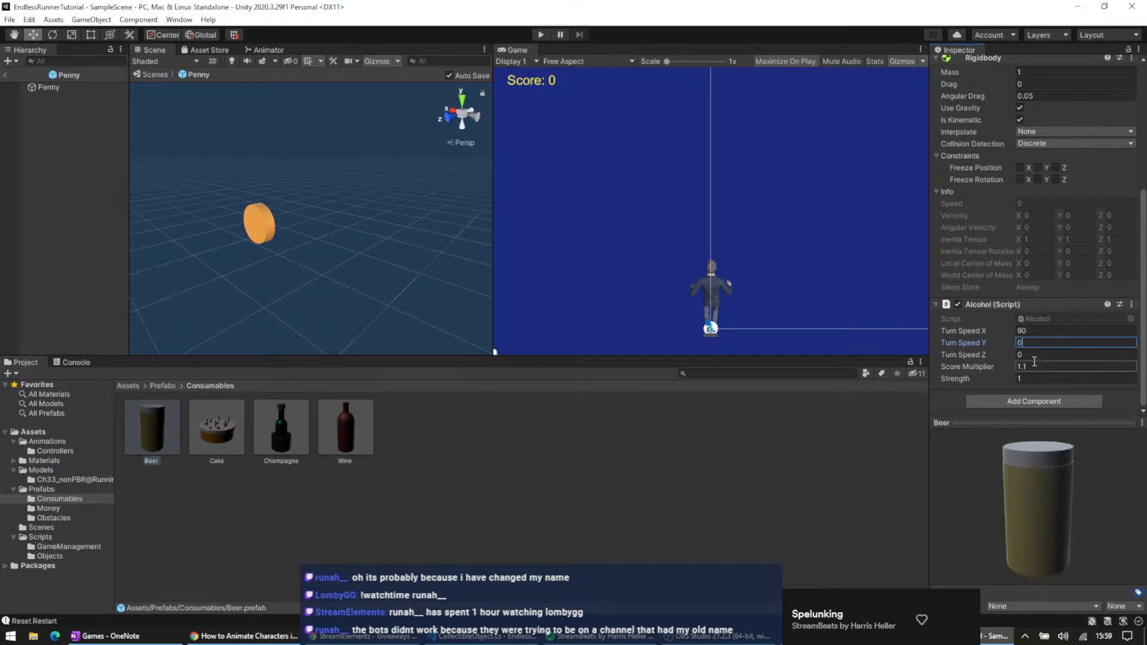
left_click(640, 485)
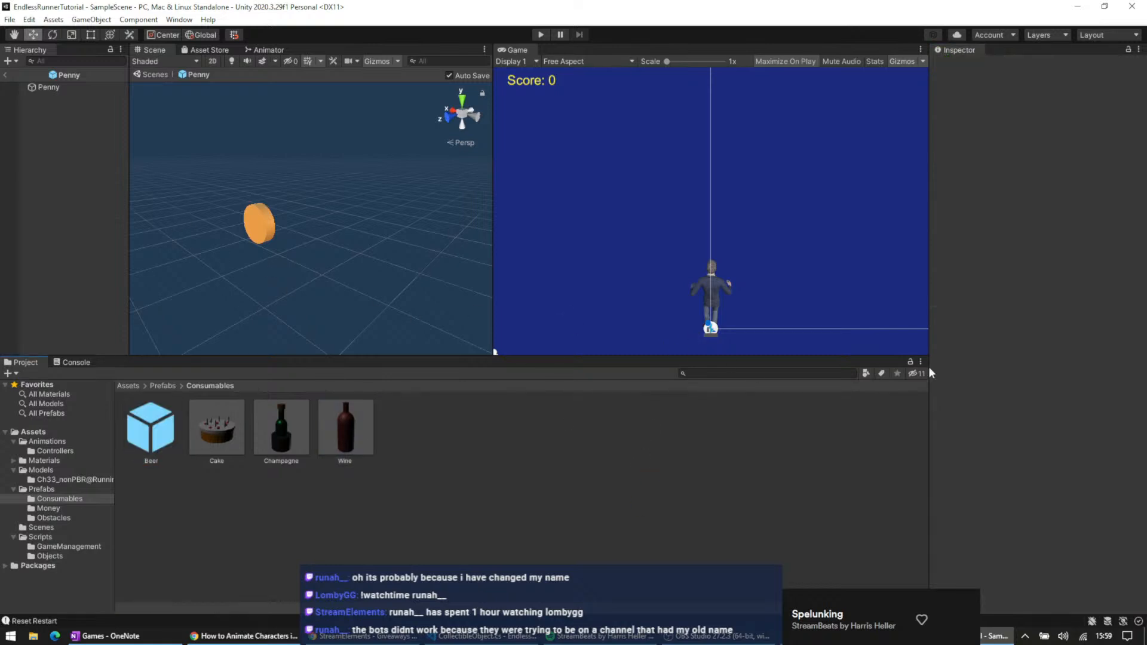
- Open the Beer prefab from the Consumables folder for editing
left_click(170, 437)
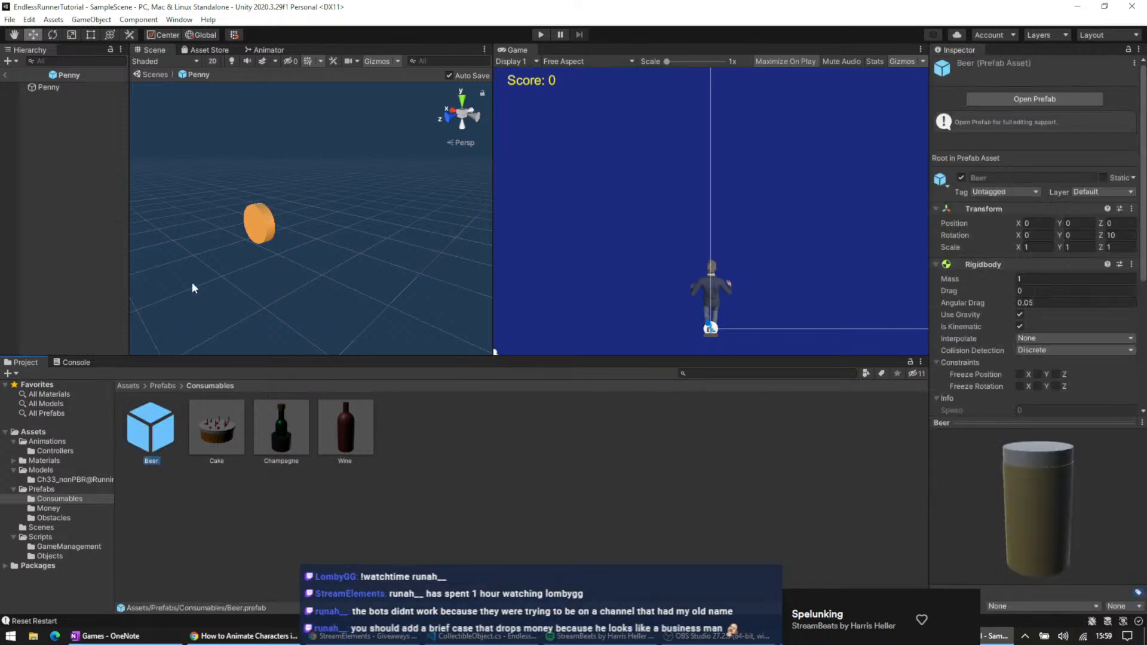
left_click(79, 86)
double_click(159, 441)
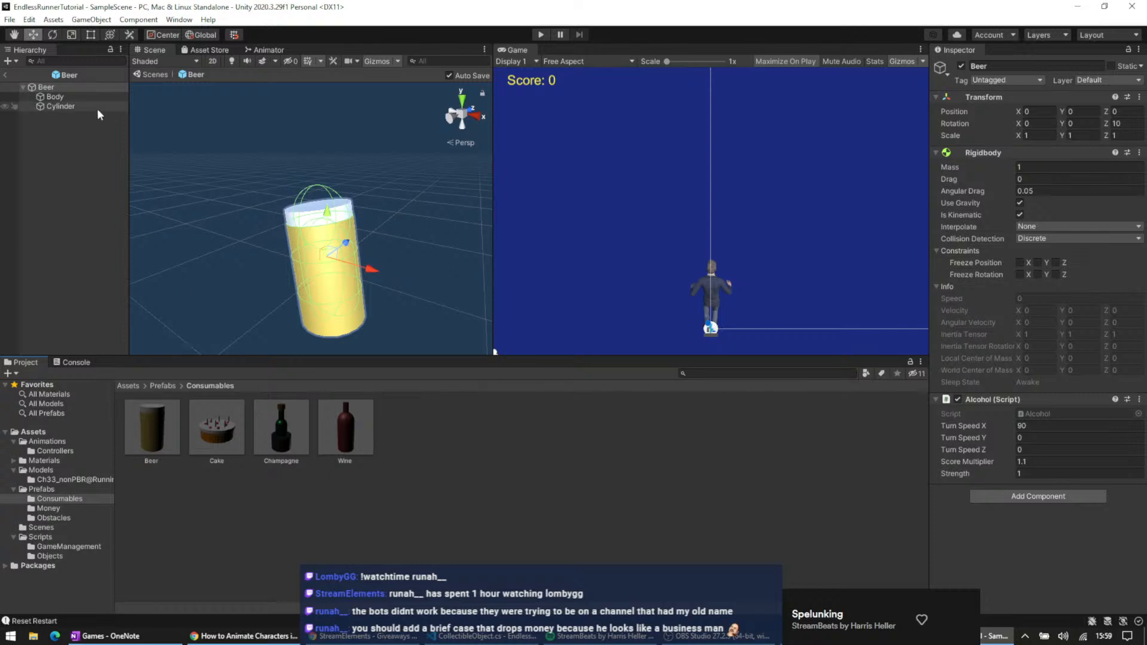
- Play-test the game, steering the runner between lanes to check how the beers spin around X only, and stop it
left_click(539, 35)
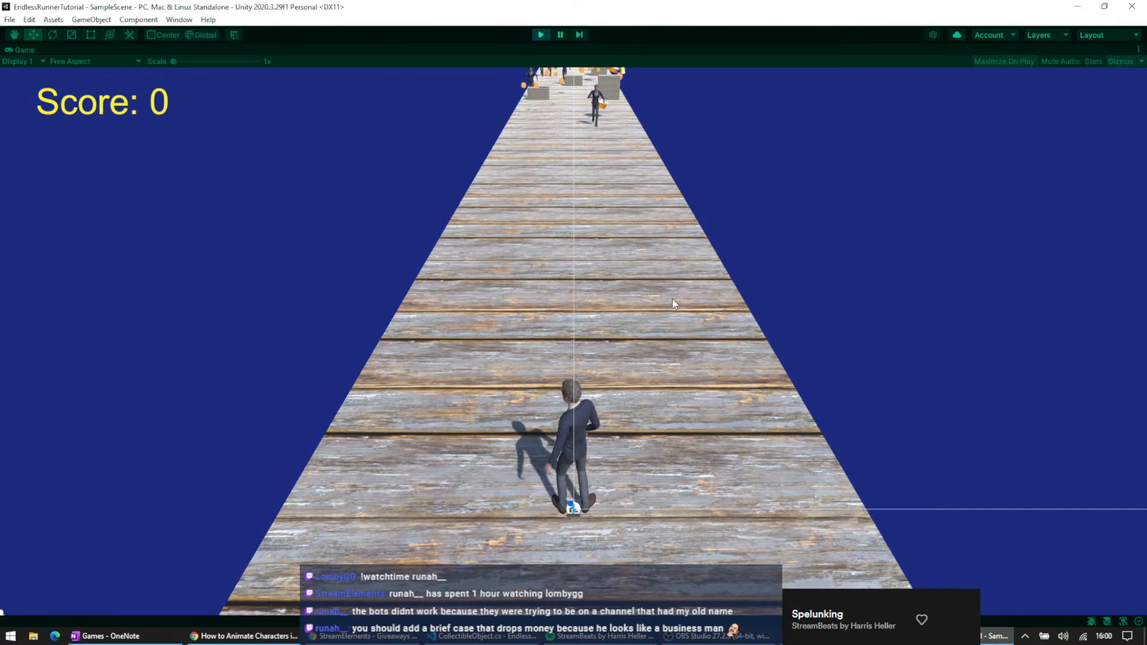
key("w")
key("a")
key("d")
key("d")
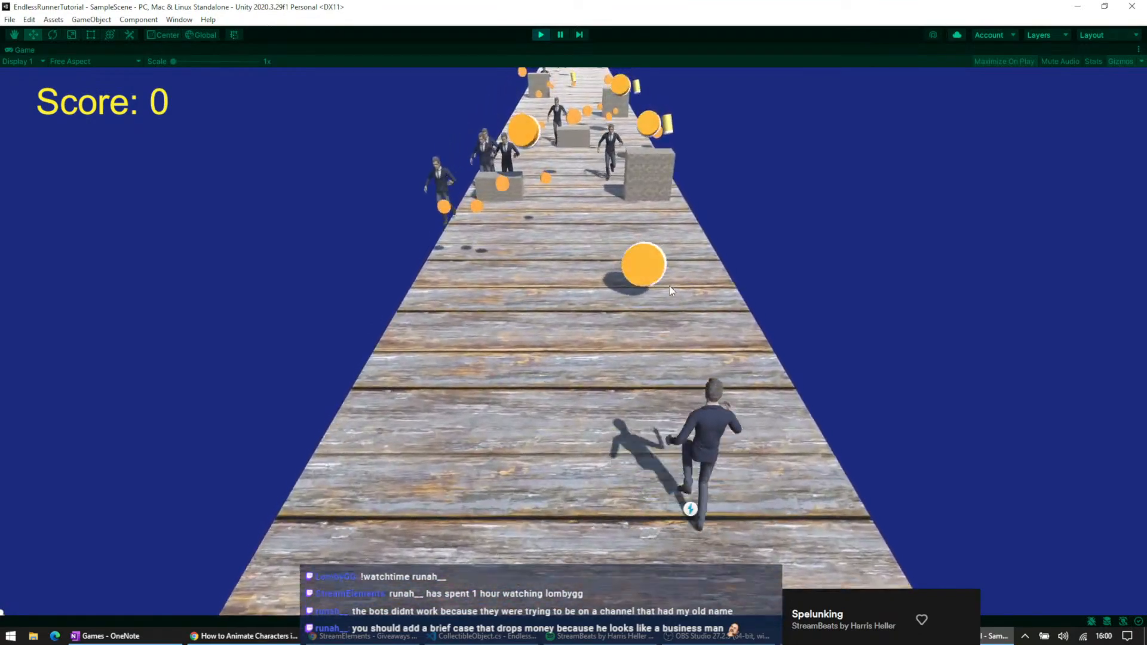
key("a")
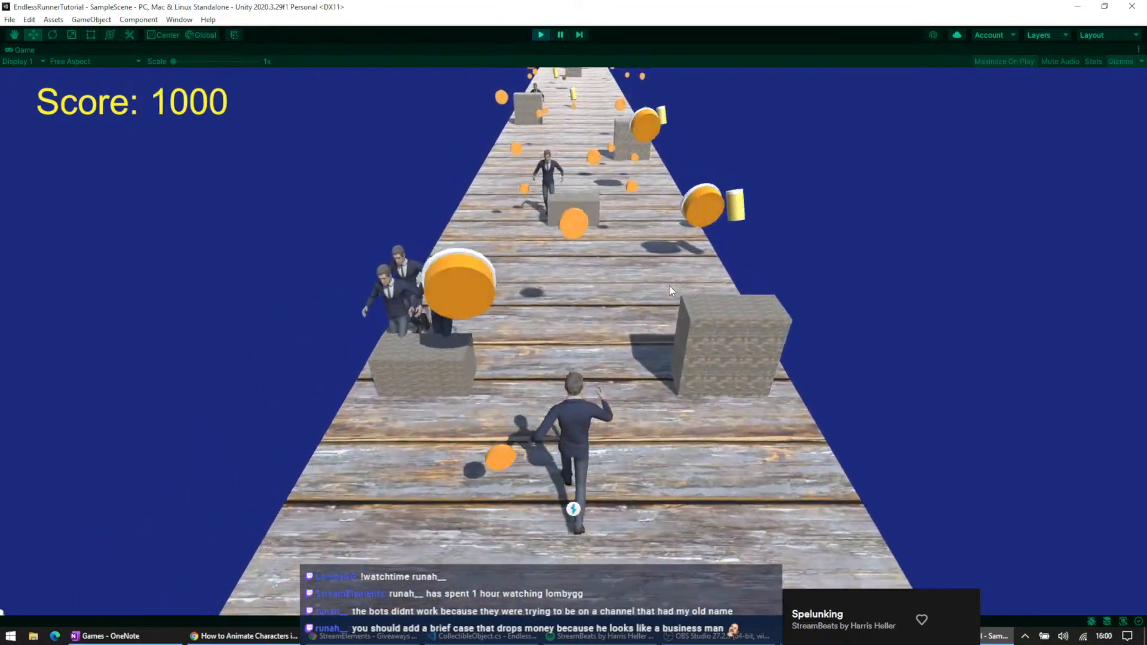
key("d")
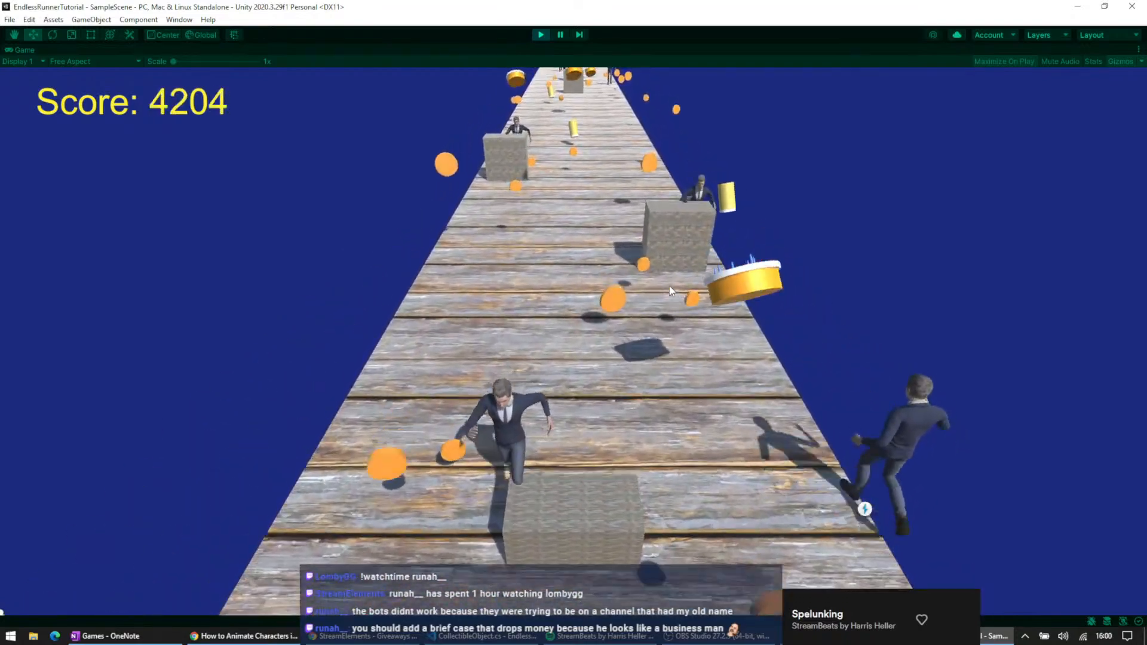
key("a")
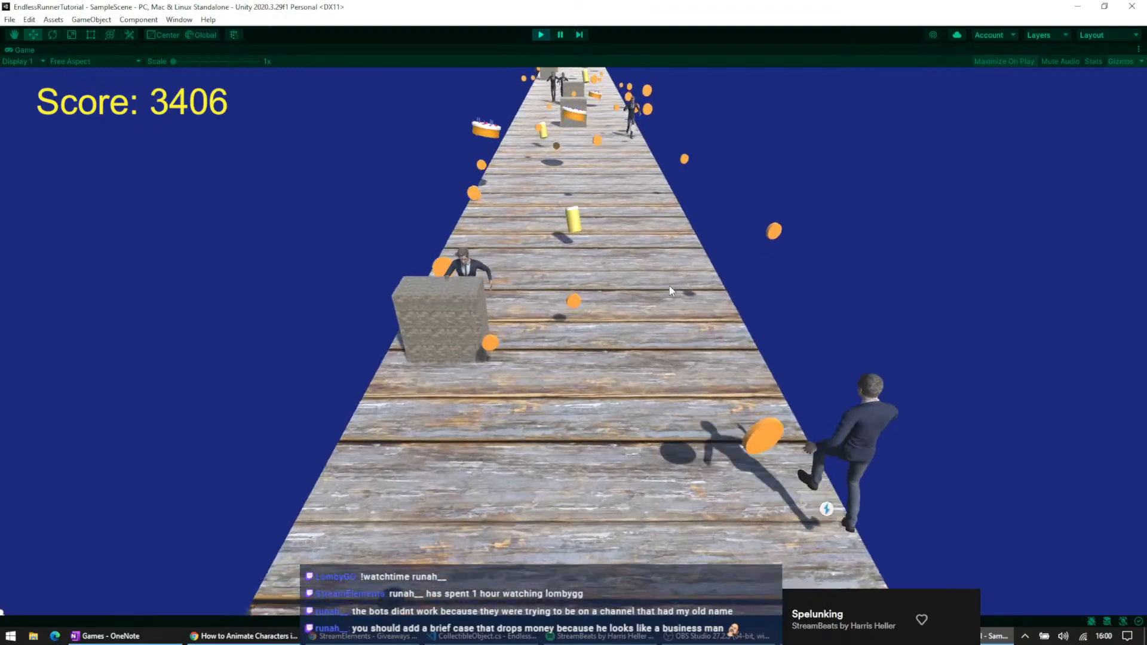
key("d")
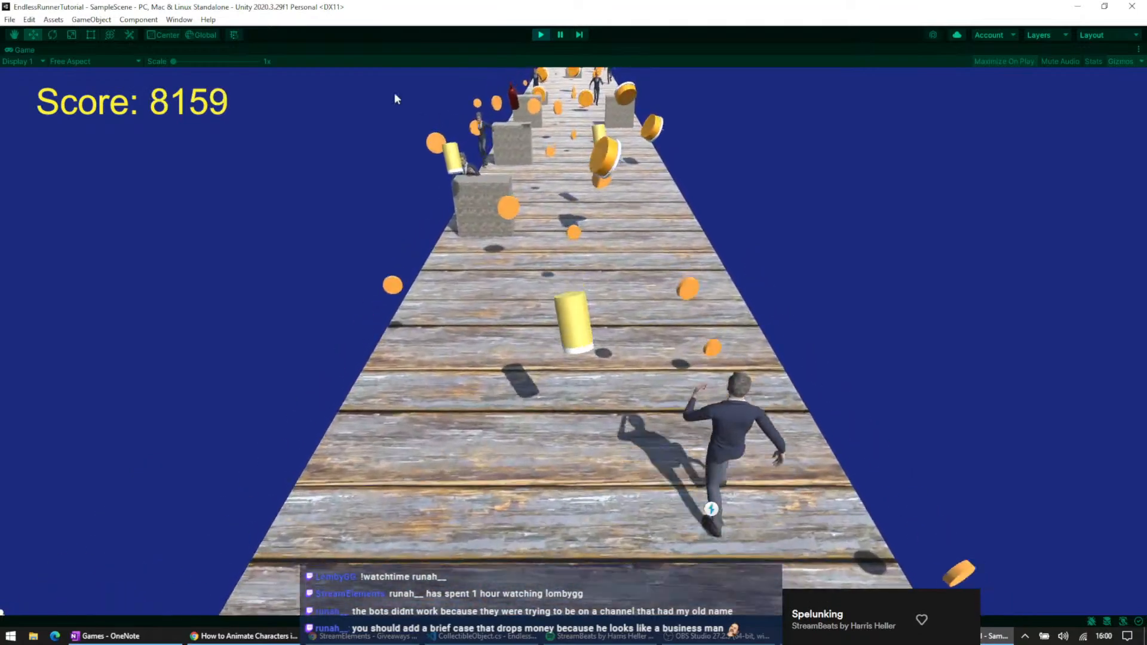
left_click(544, 35)
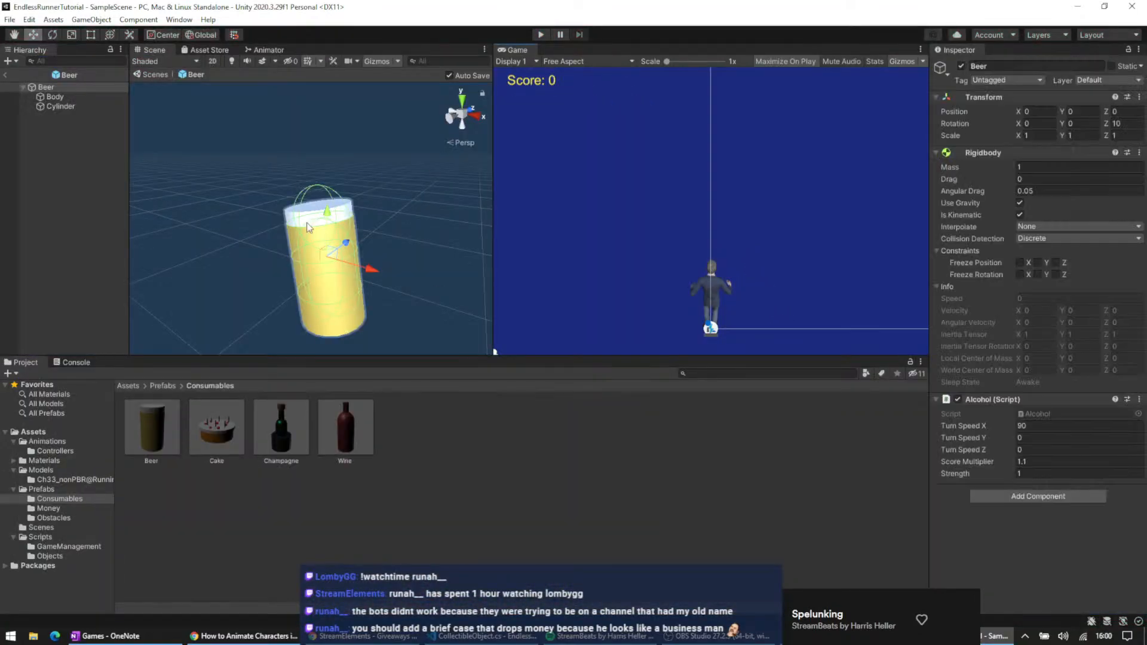
- Reset the rotation of the root object of the Beer prefab
left_click(60, 87)
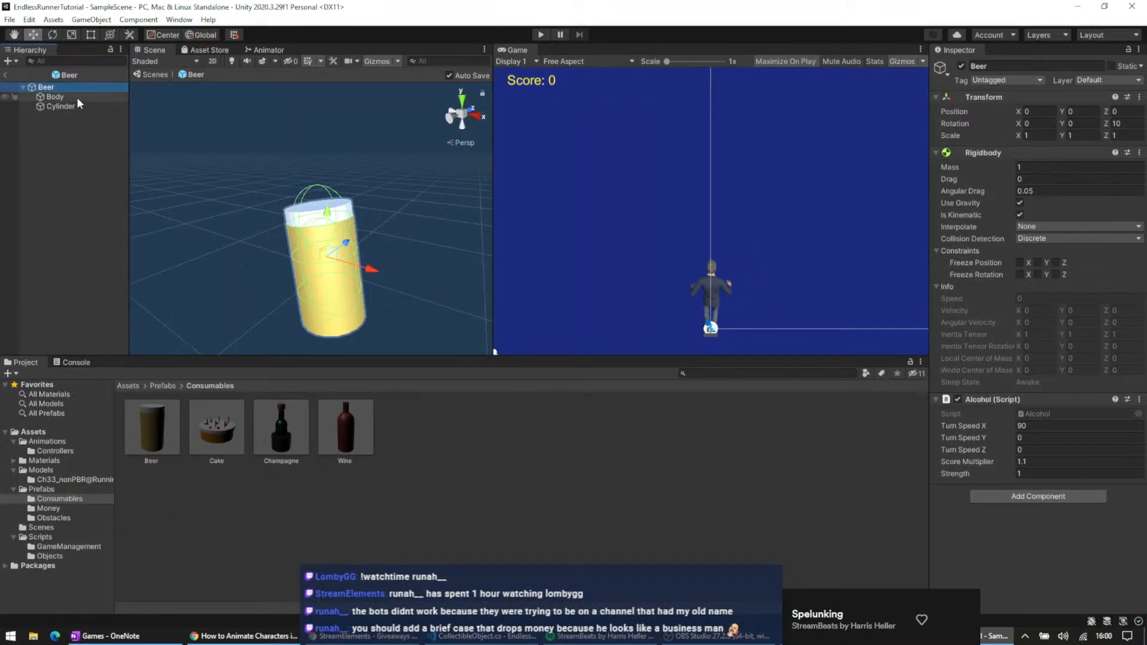
left_click(74, 96)
left_click(75, 87)
left_click(1139, 97)
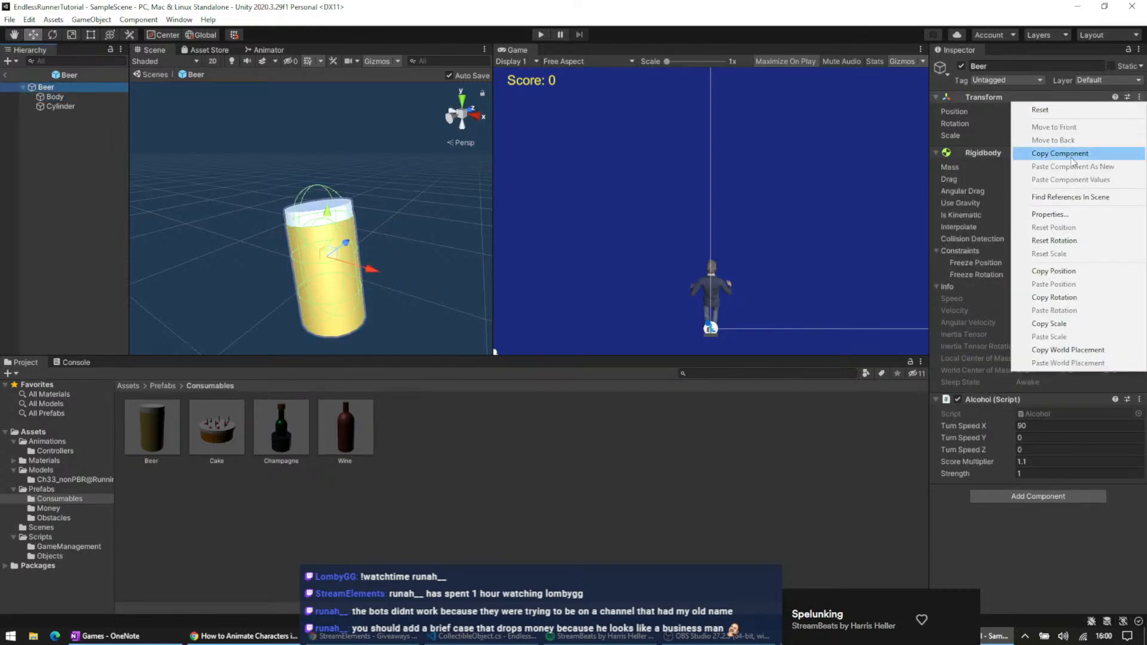
left_click(1070, 241)
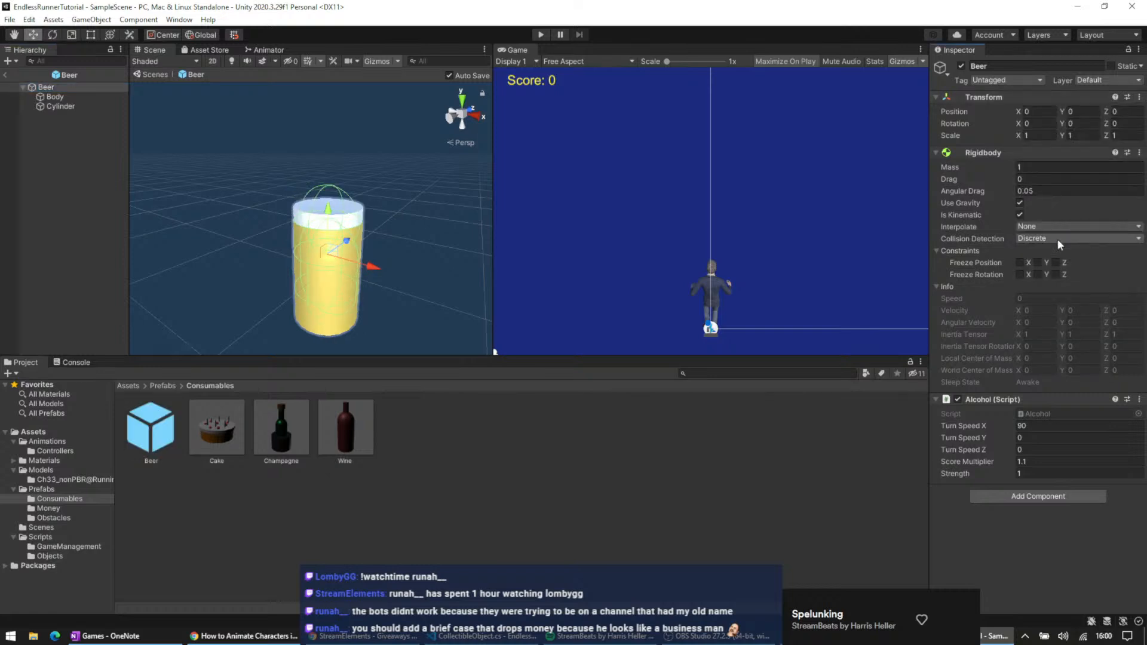
- Set the rotation of the Beer prefab's Body and Cylinder children together to X 0, Y 0, Z 15
left_click(45, 98)
left_click(63, 106, "shift")
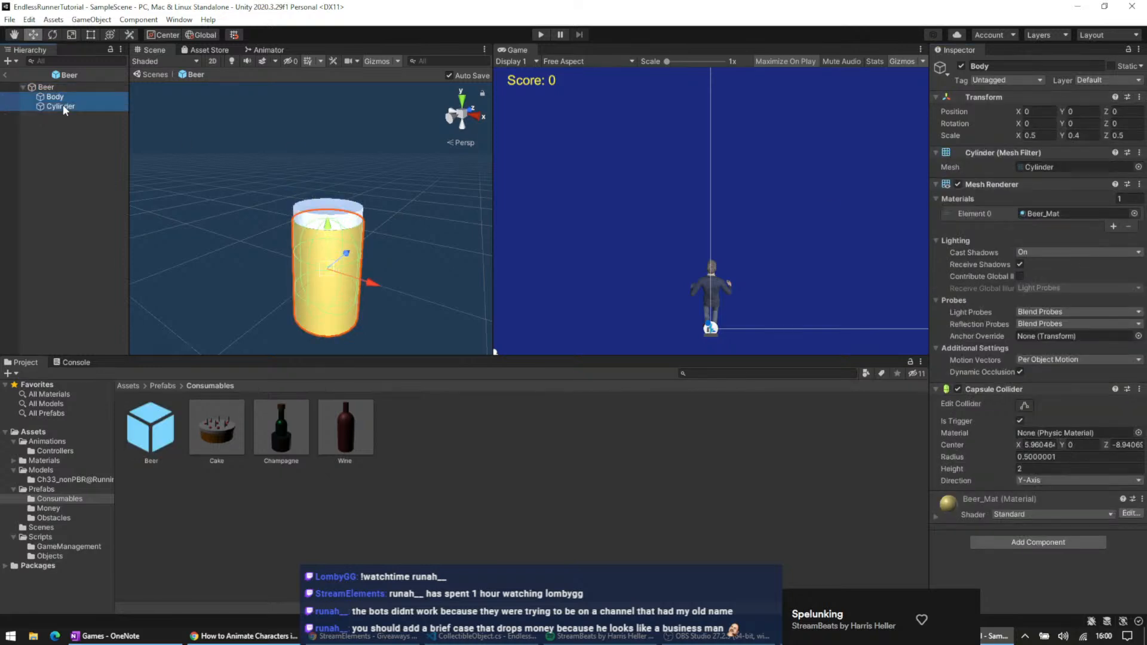
left_click(1066, 125)
left_click_drag(1074, 124, 1047, 124)
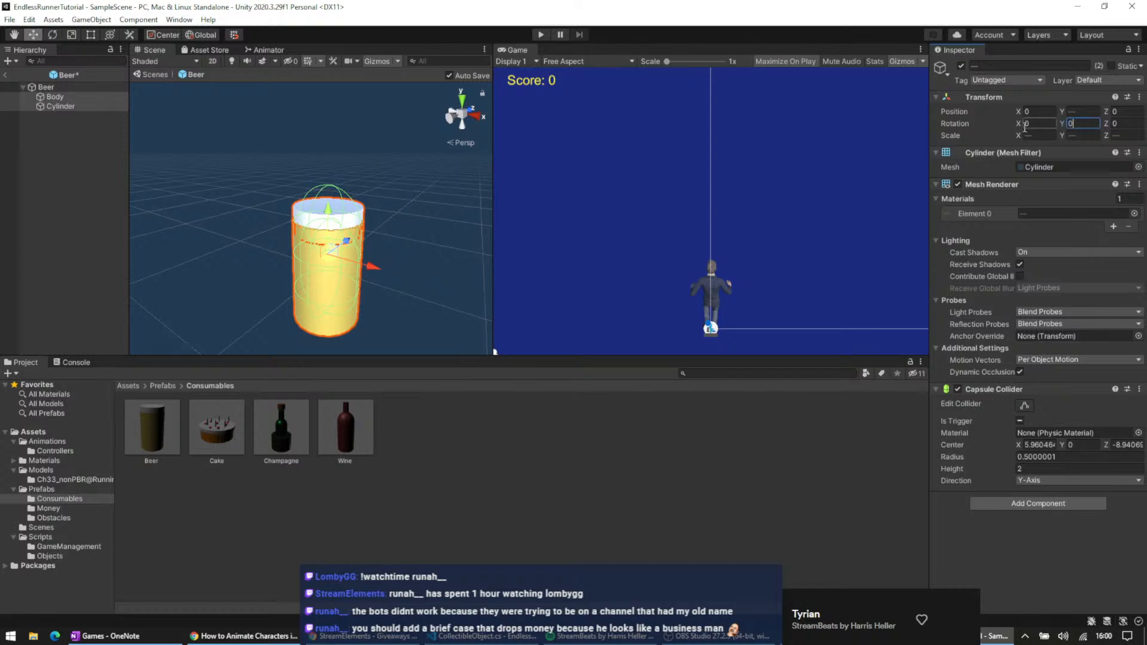
left_click_drag(1012, 125, 752, 148)
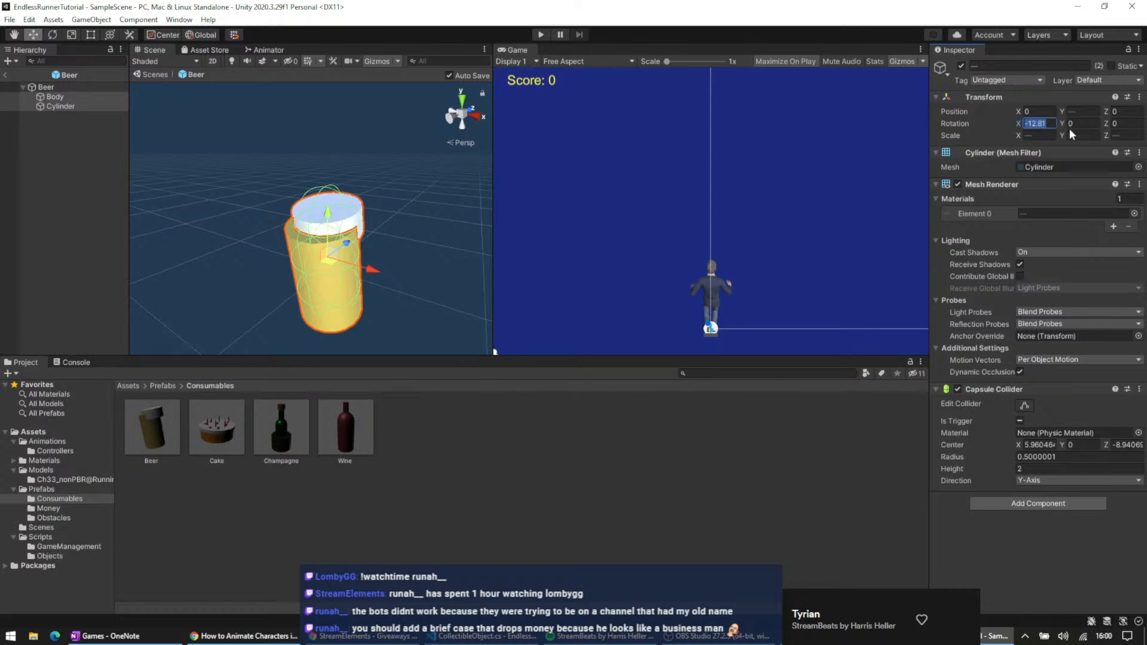
type("0")
key("Tab")
key("Tab")
type("15")
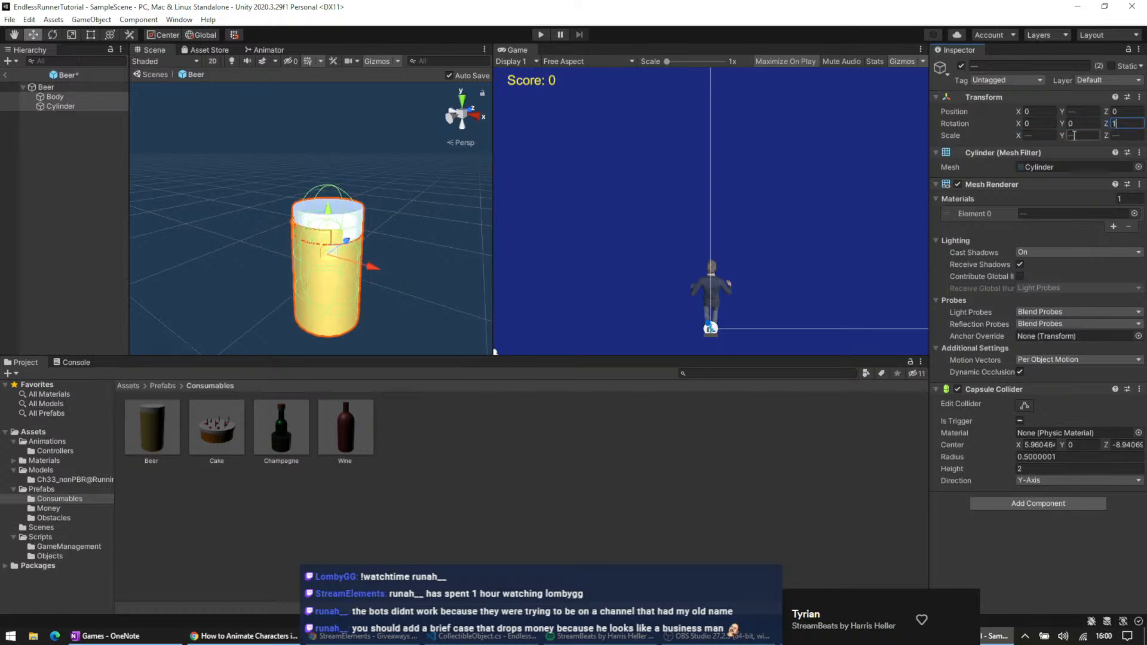
- Shift the Beer prefab's Cylinder along X to about -0.106 so the foam lines up with the tilted Body
left_click(53, 106)
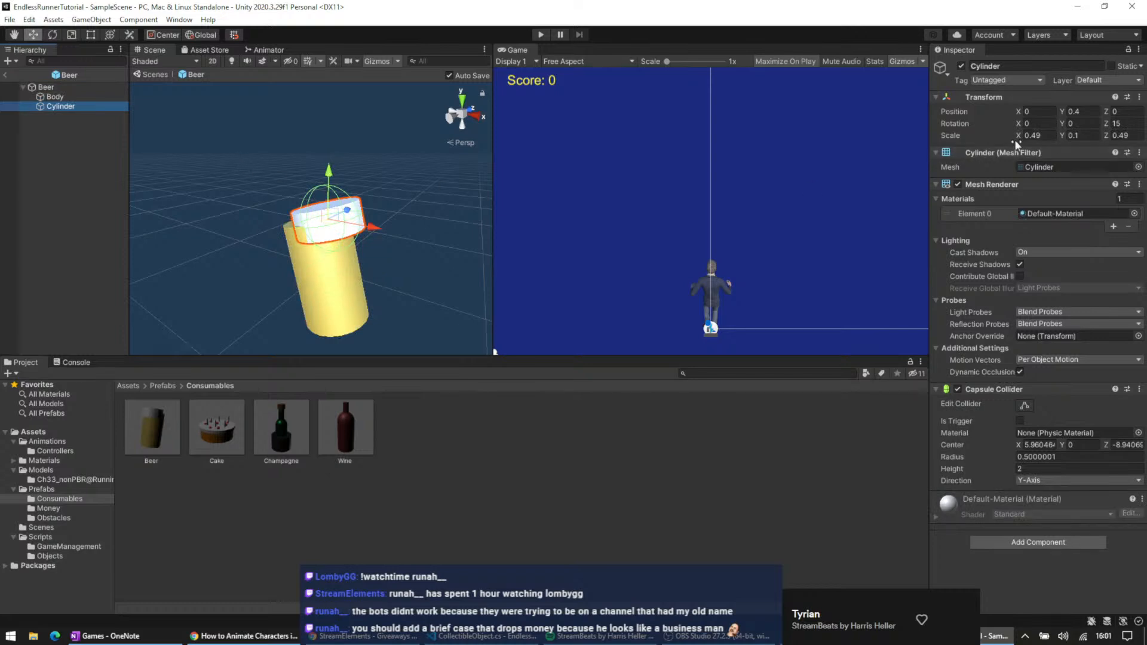
scroll(245, 220, "up", 6)
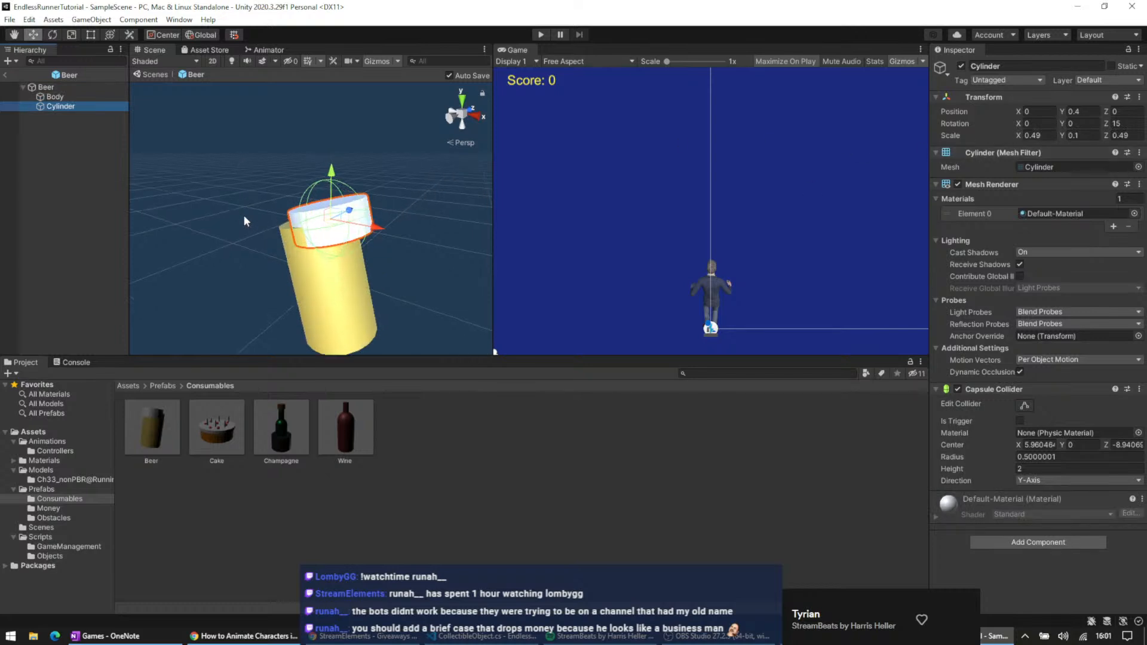
middle_click_drag(238, 205, 278, 241)
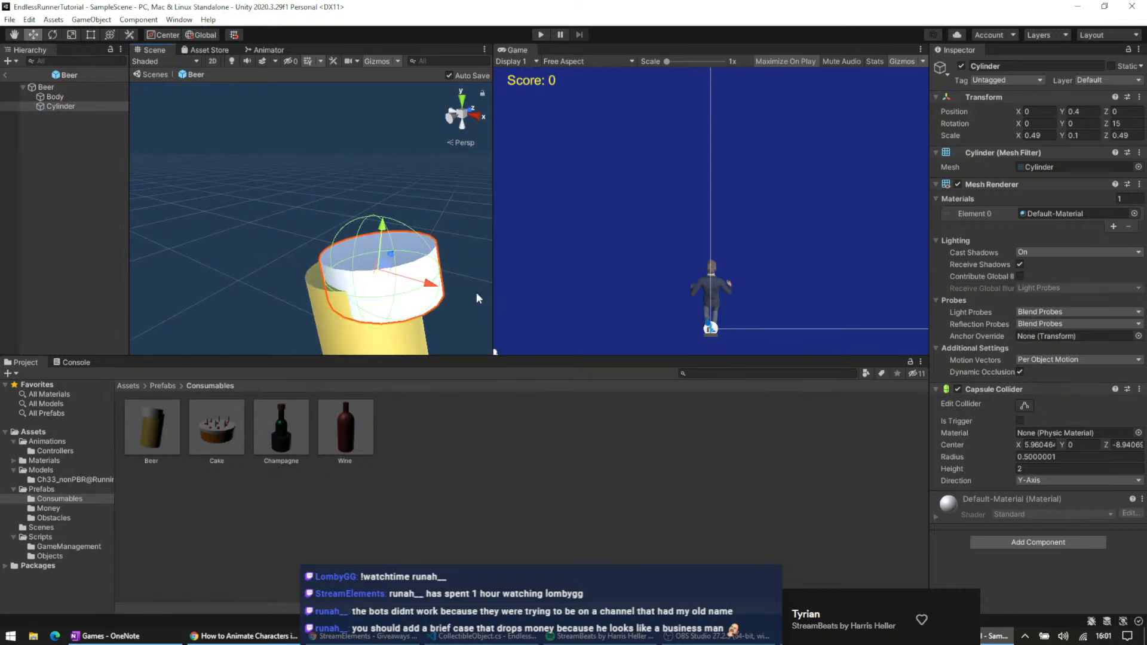
left_click_drag(422, 284, 396, 273)
middle_click_drag(227, 165, 194, 73)
scroll(292, 184, "down", 8)
middle_click_drag(401, 159, 350, 235)
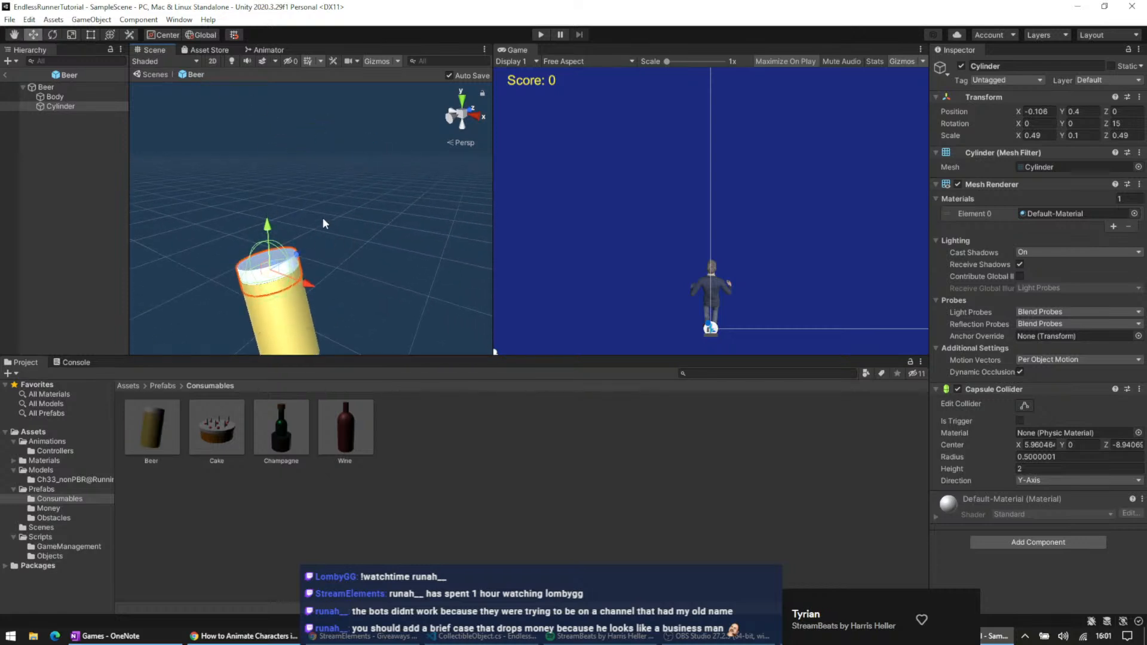
right_click_drag(296, 222, 206, 224, "alt")
left_click_drag(318, 206, 6, 179, "alt")
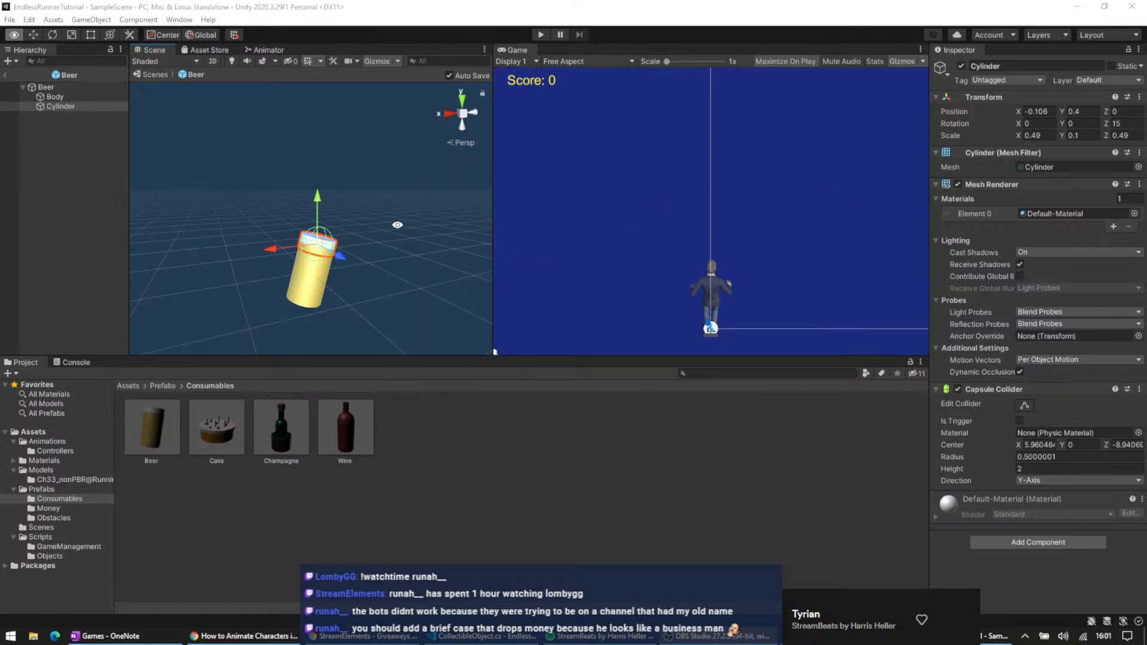
left_click_drag(397, 221, 382, 244, "alt")
right_click_drag(382, 244, 432, 249, "alt")
left_click_drag(431, 248, 221, 262, "alt")
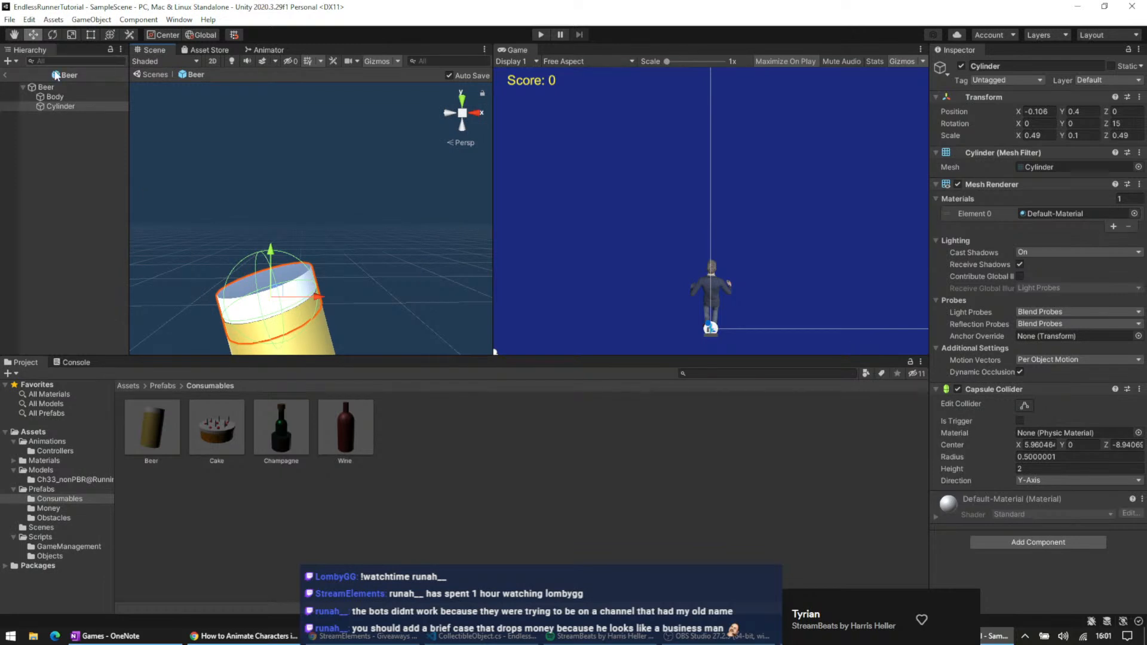
- Set the Beer root object's Turn Speed Y to 60 and Turn Speed X to 0
left_click(70, 90)
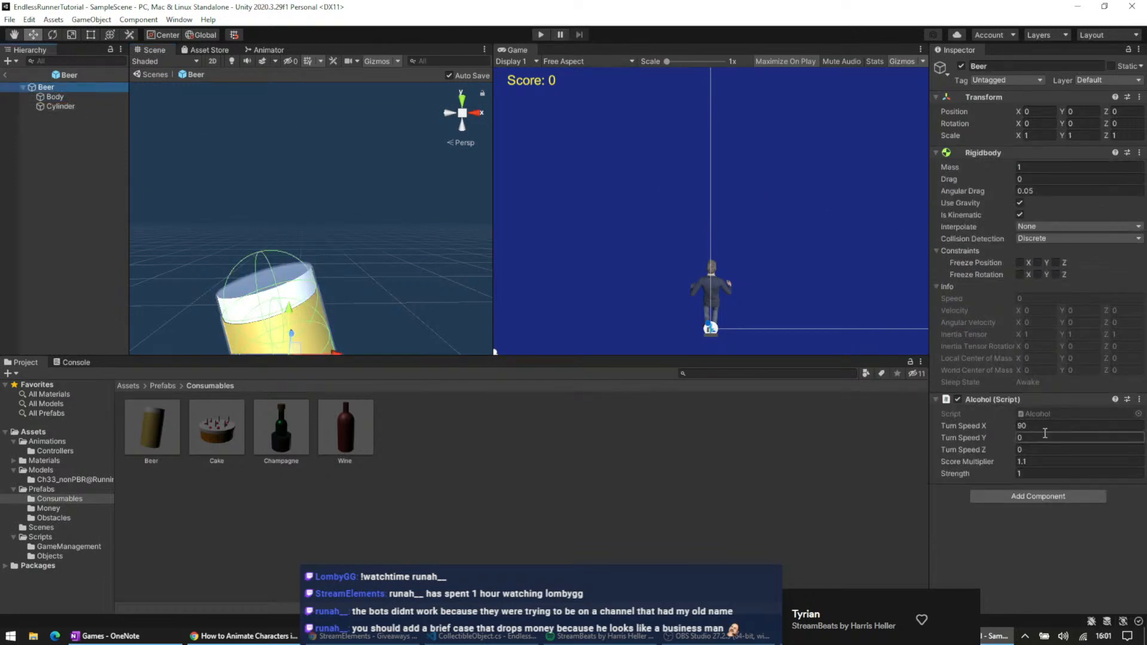
left_click(1043, 434)
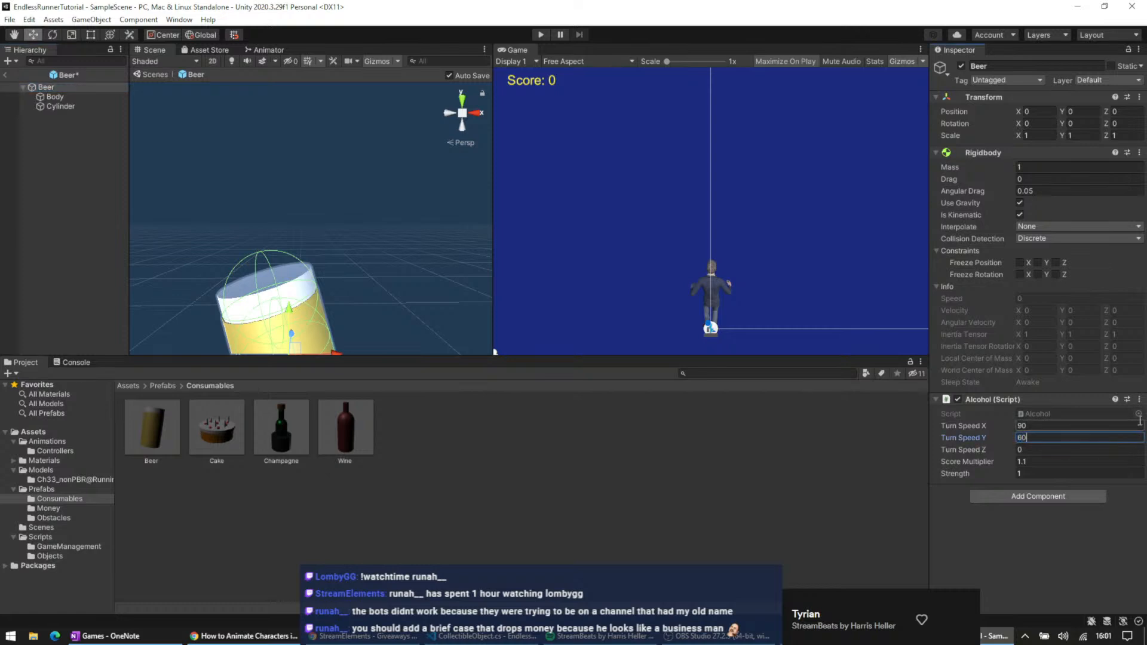
left_click(1043, 426)
type("0")
key("Return")
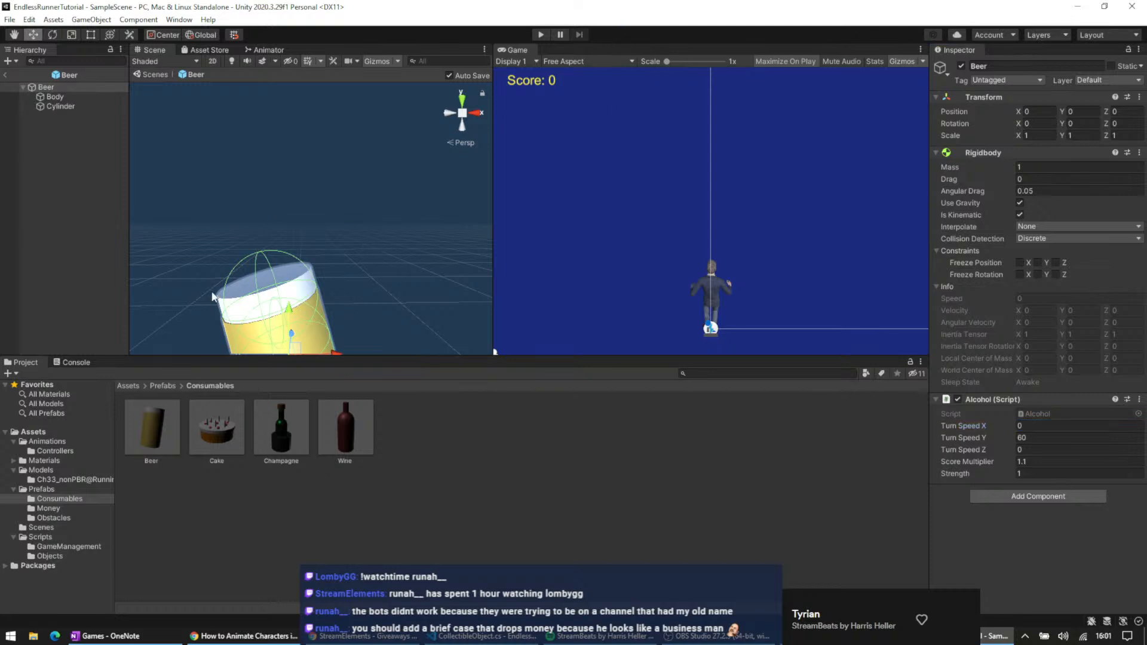
- Play-test the game, steering the runner toward the collectibles to check the beers' spin around Y, and stop it
left_click(541, 35)
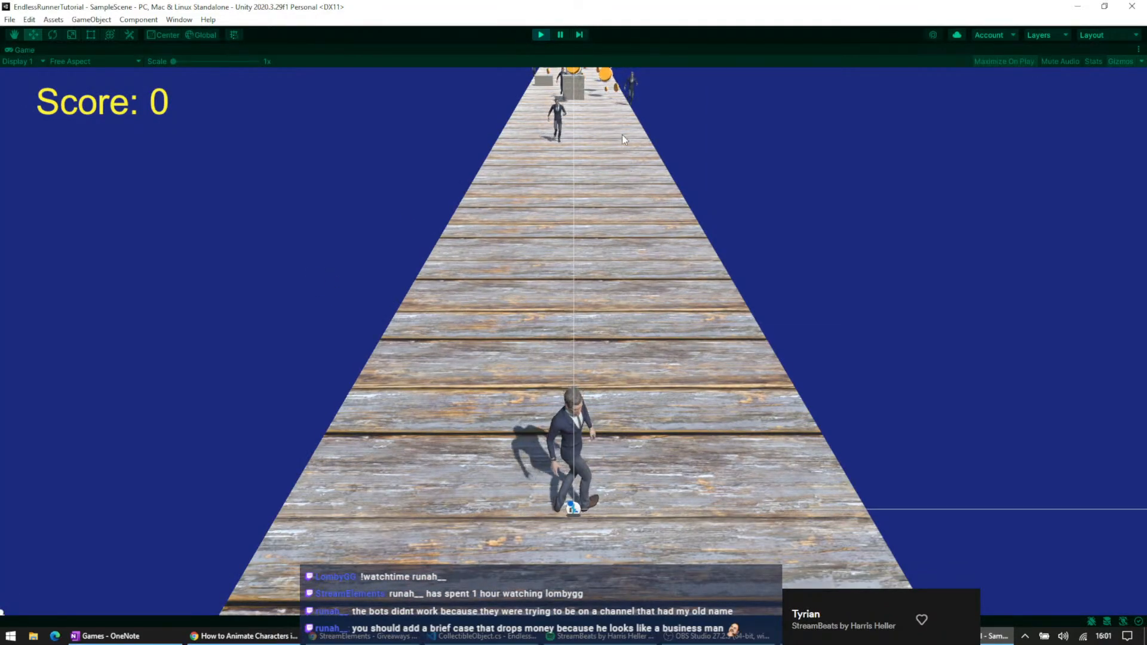
key("Right")
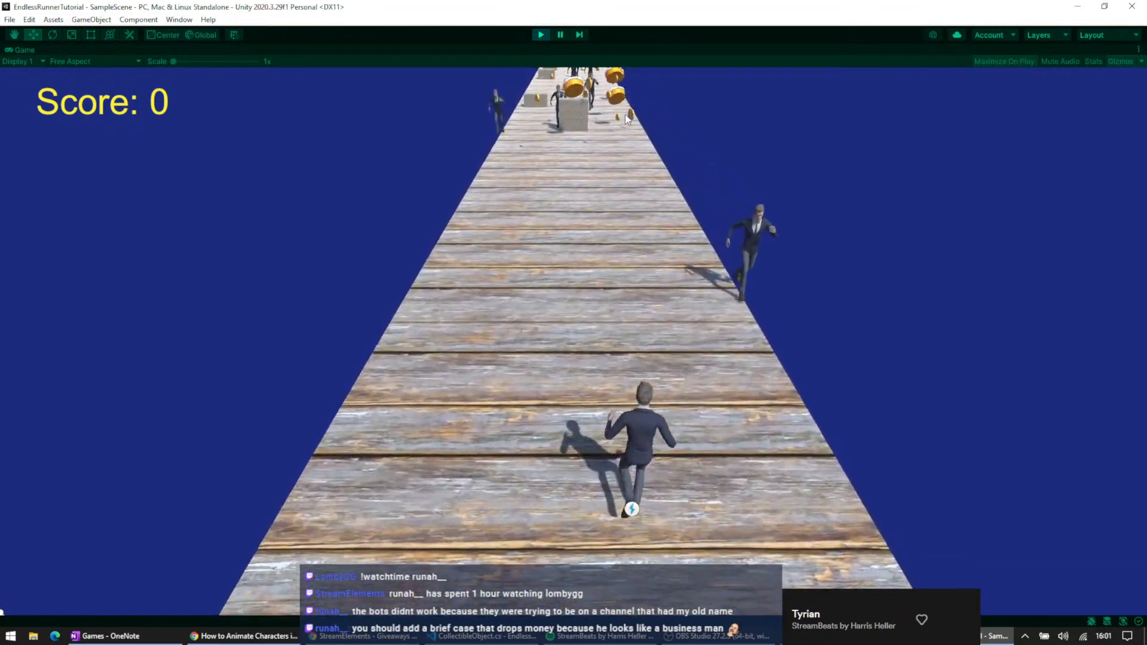
key("Right")
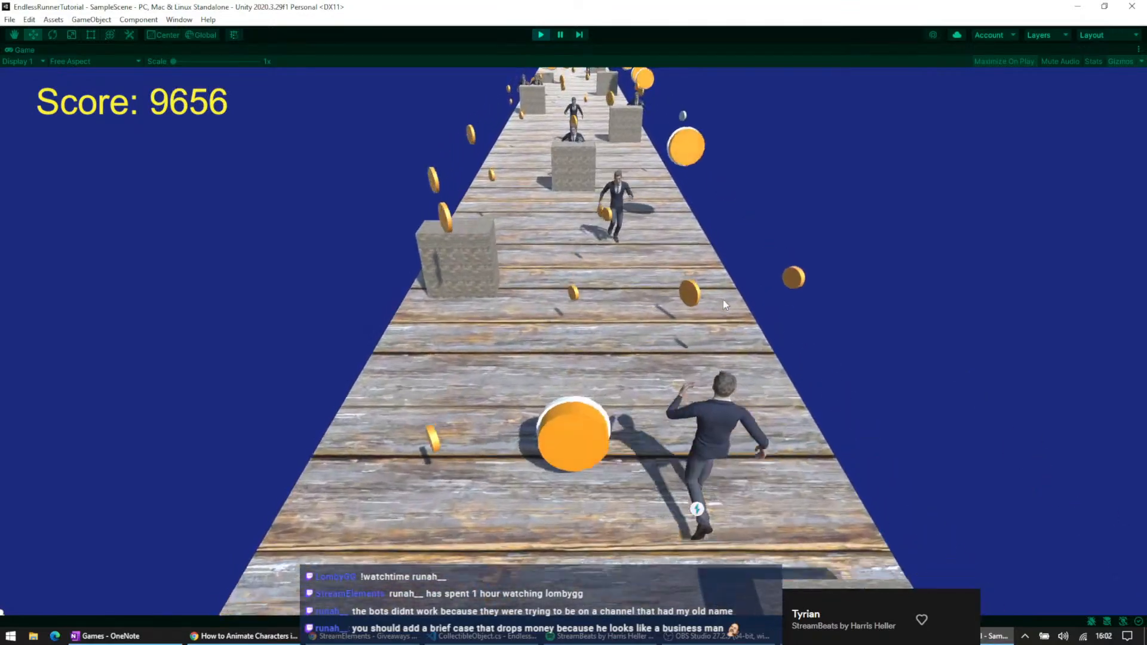
left_click(540, 35)
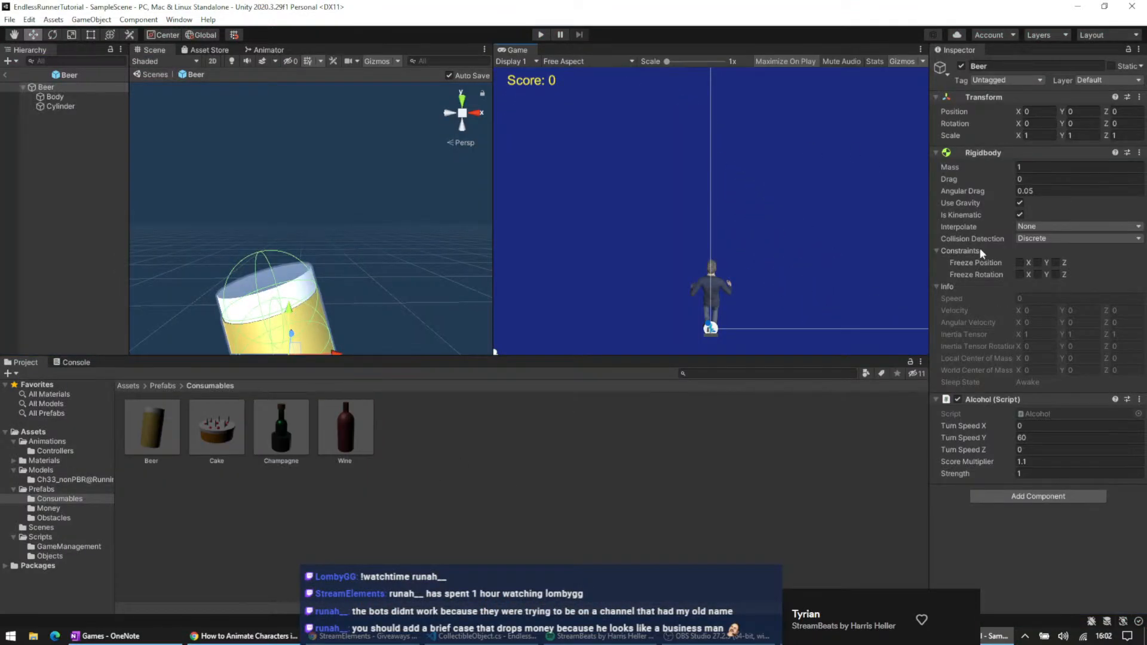
- Set the Beer's Turn Speed Y to 90 and the Z rotation of its Body and Cylinder children to 20
left_click(1033, 438)
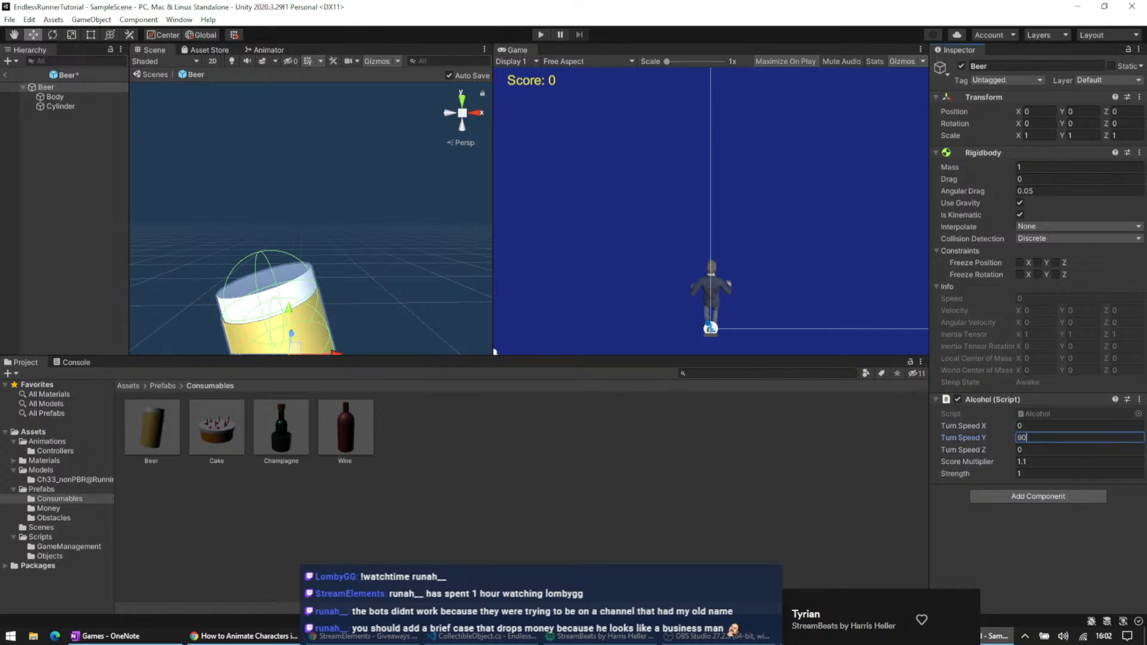
left_click(50, 98)
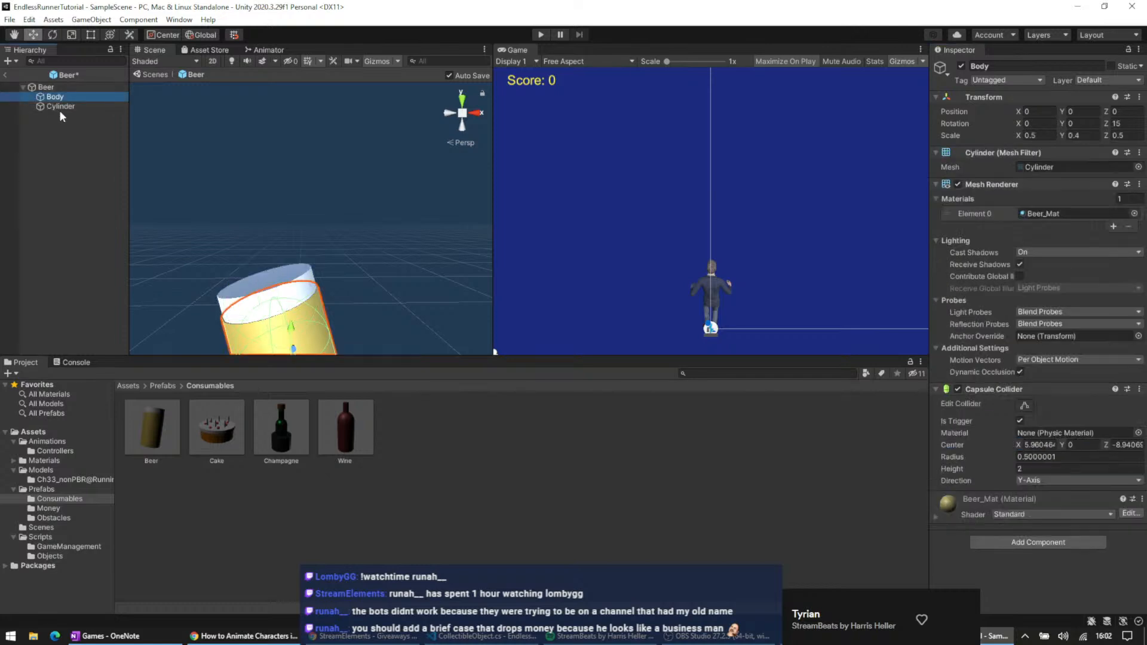
left_click(59, 111, "shift")
left_click(58, 99)
left_click(63, 109, "shift")
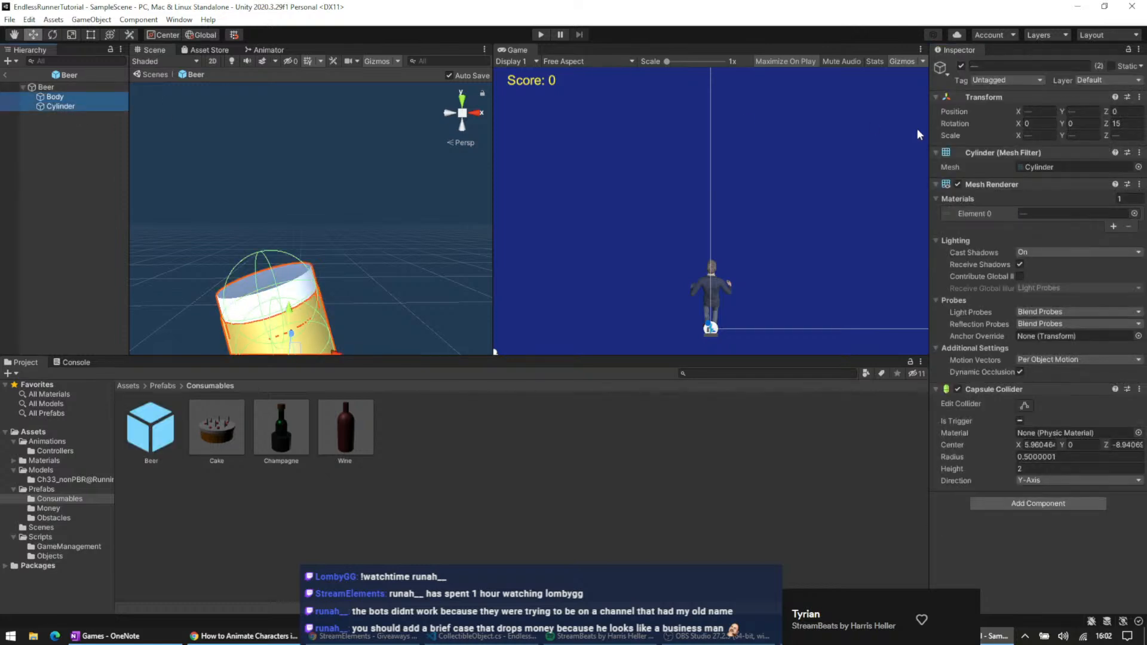
left_click(1123, 123)
type("20")
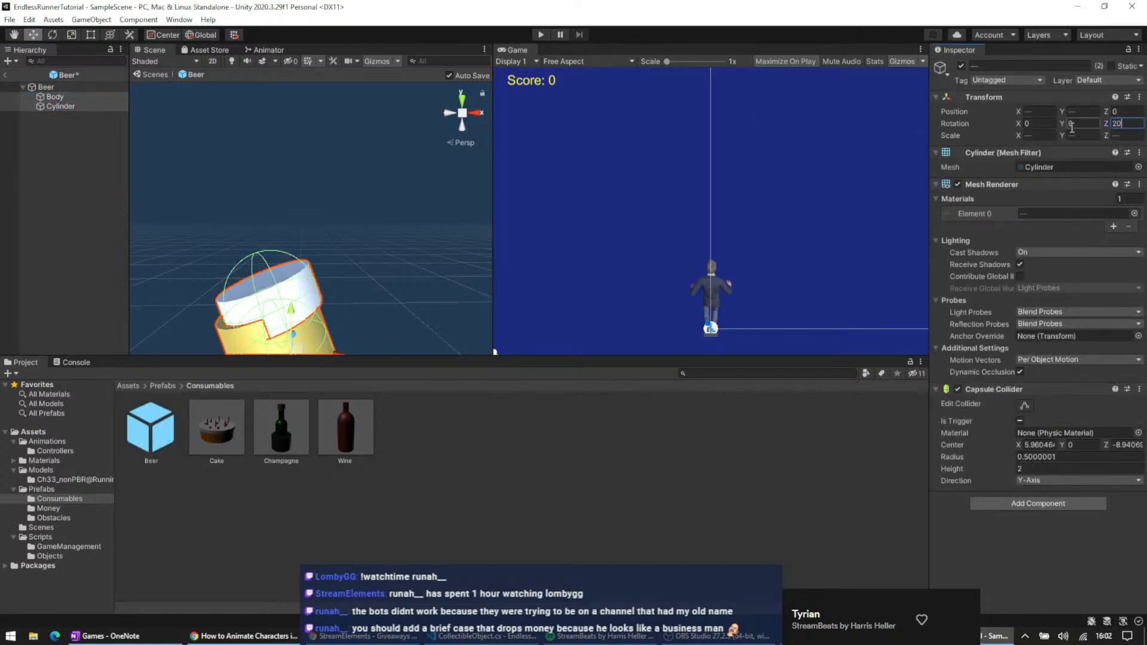
- Shift the Cylinder along X to about -0.15 to realign the foam with the more tilted Body
left_click(62, 107)
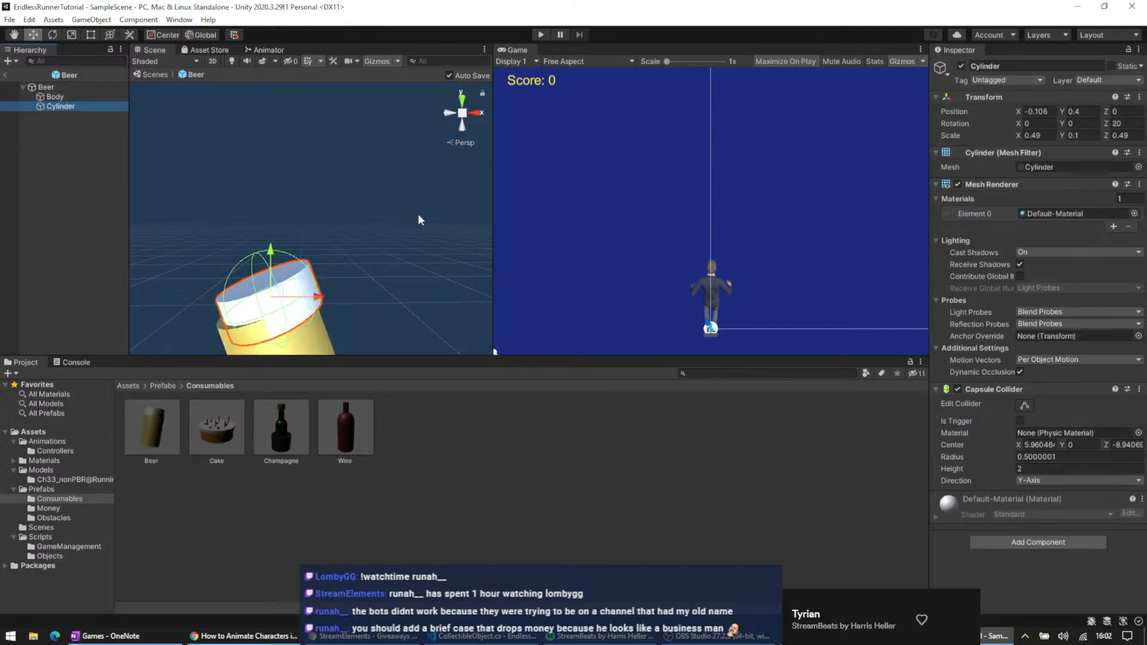
left_click_drag(320, 295, 311, 296)
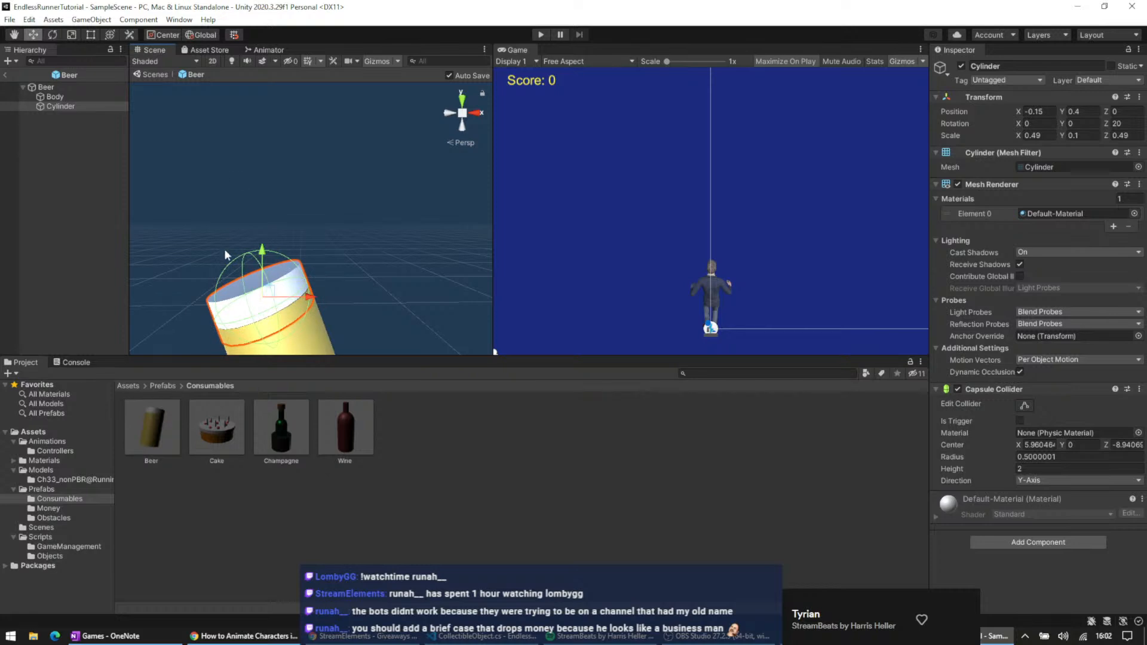
- Play-test the game, steering and jumping the runner past obstacles to check how the tilted beers spin, and stop it
left_click(542, 34)
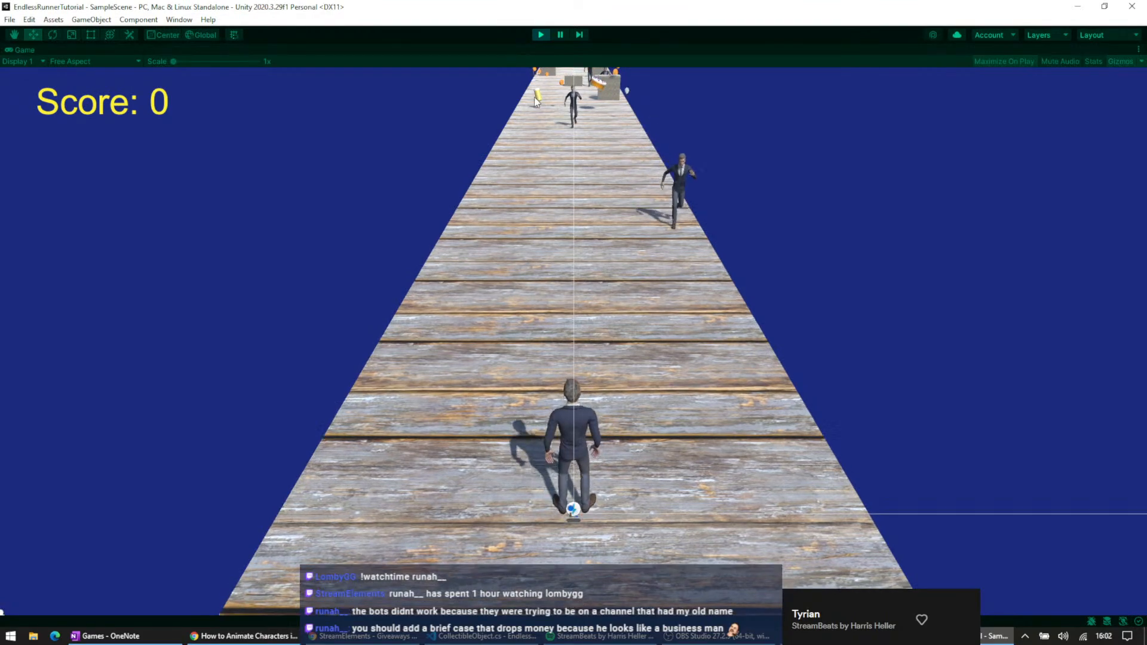
key("Left")
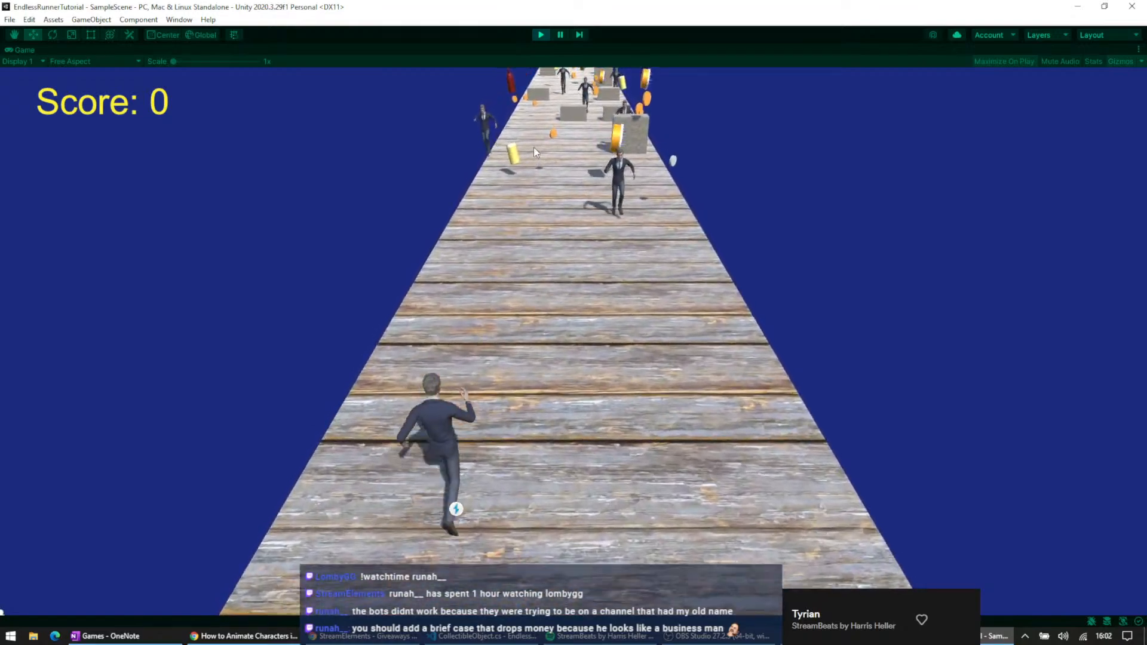
key("Right")
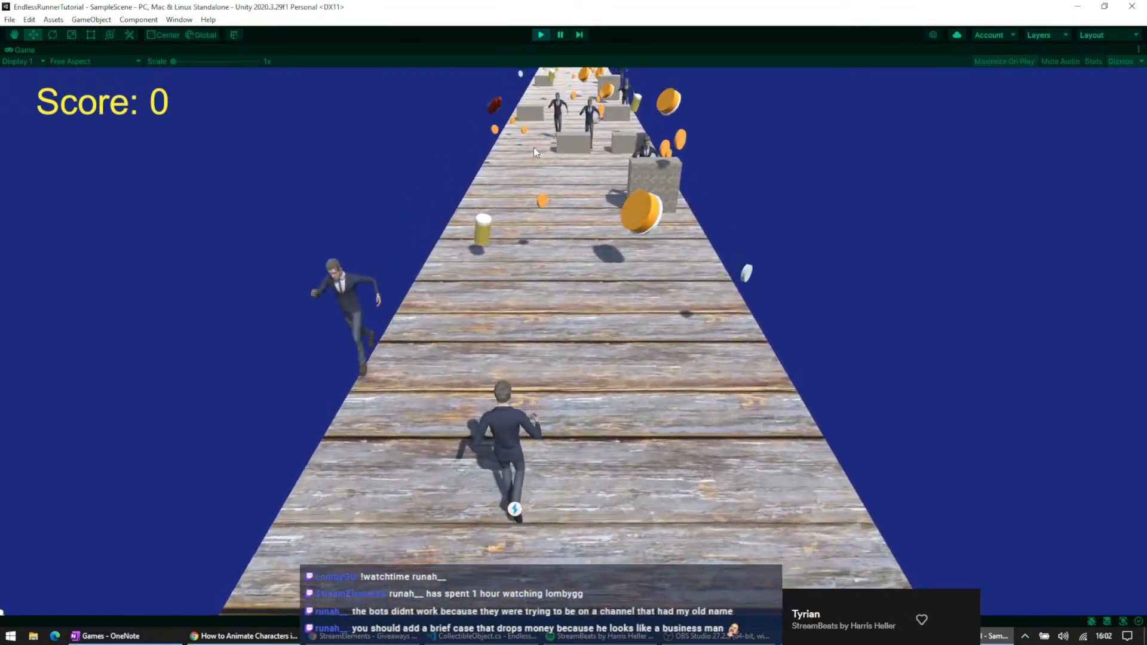
key("Left")
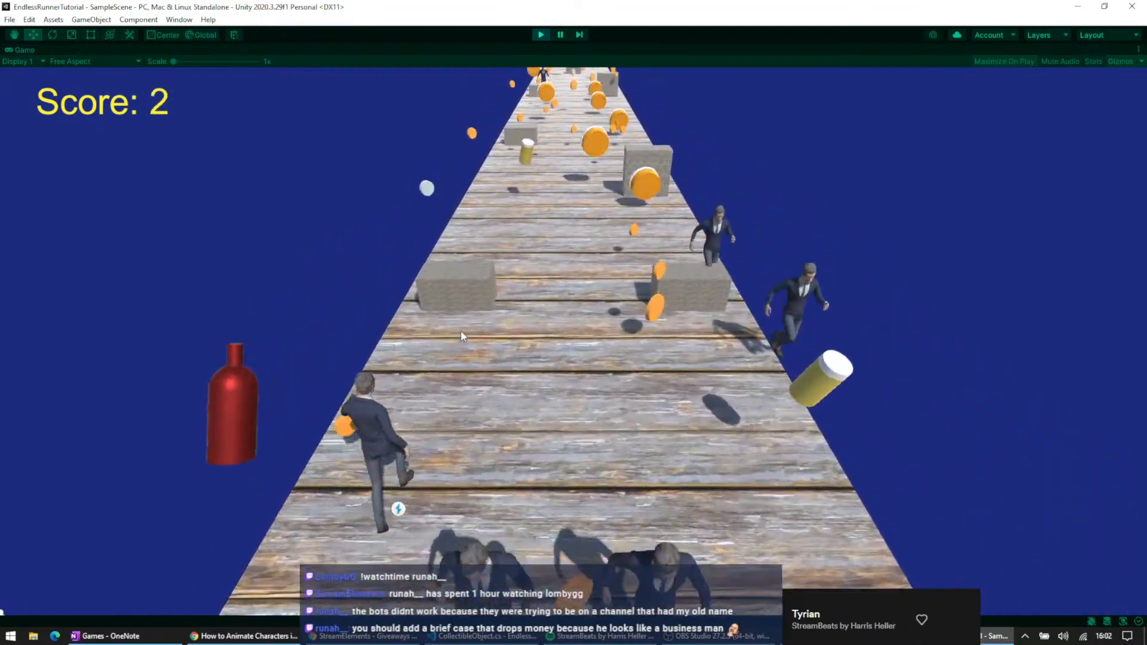
key("Right")
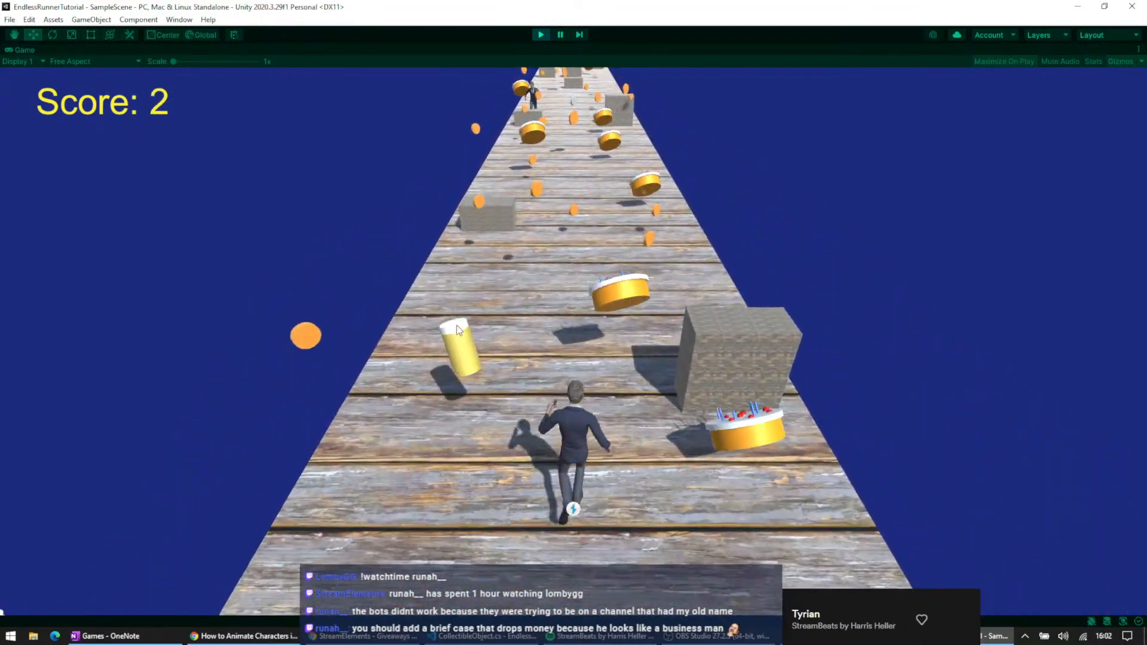
key("space")
key("Right")
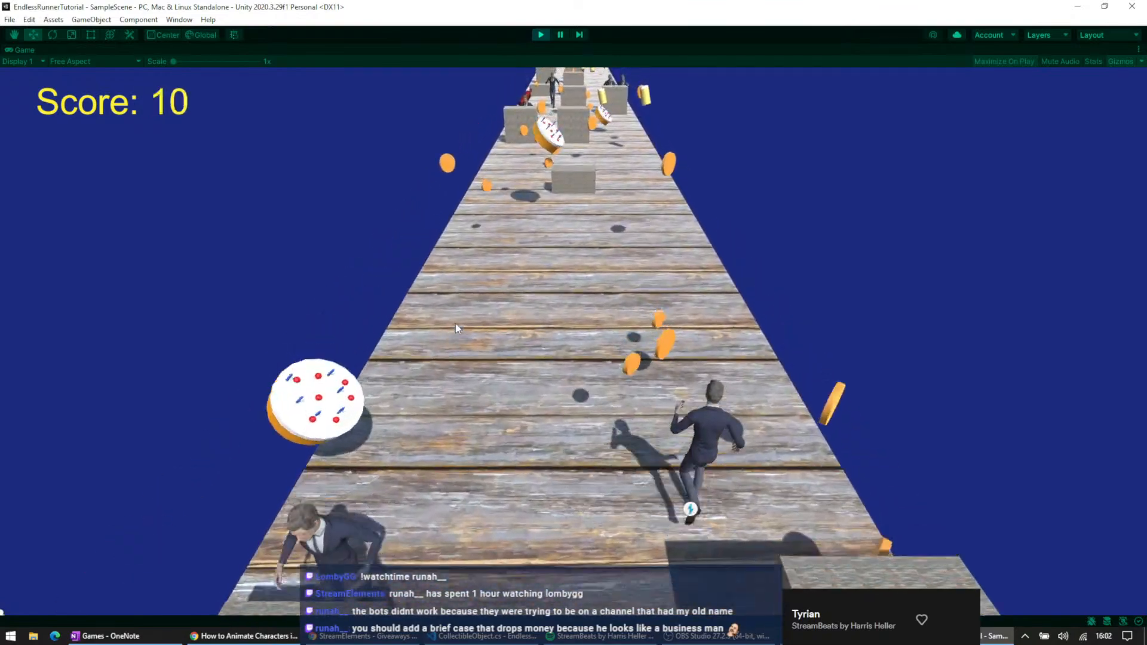
key("Right")
key("space")
key("Left")
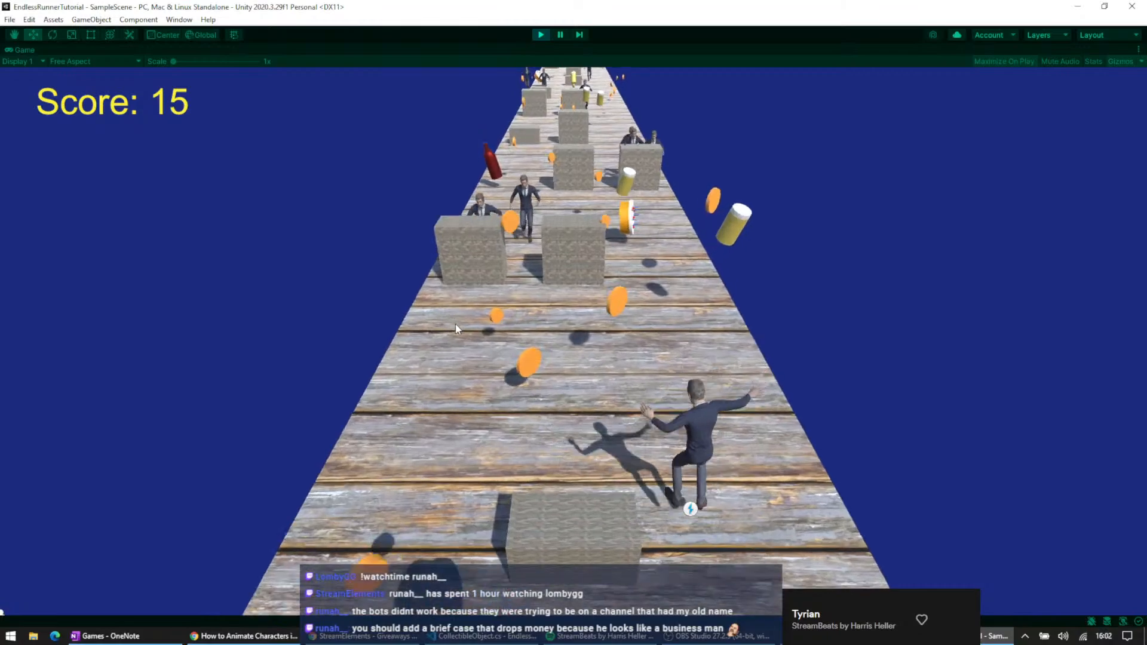
key("Left")
key("space")
key("Right")
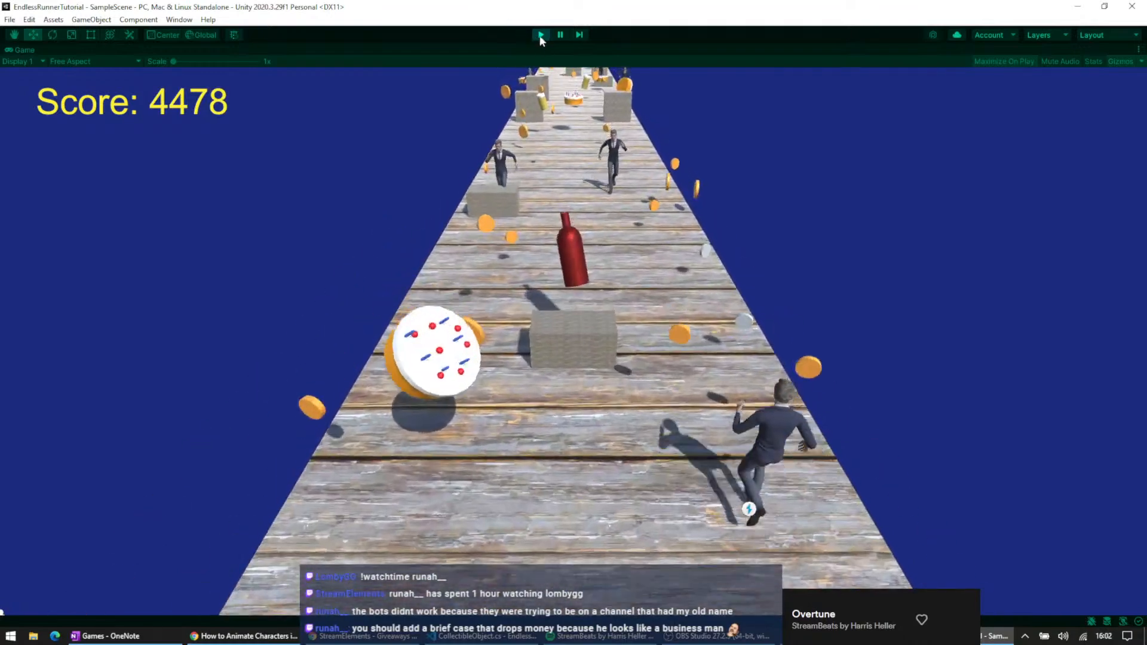
left_click(541, 34)
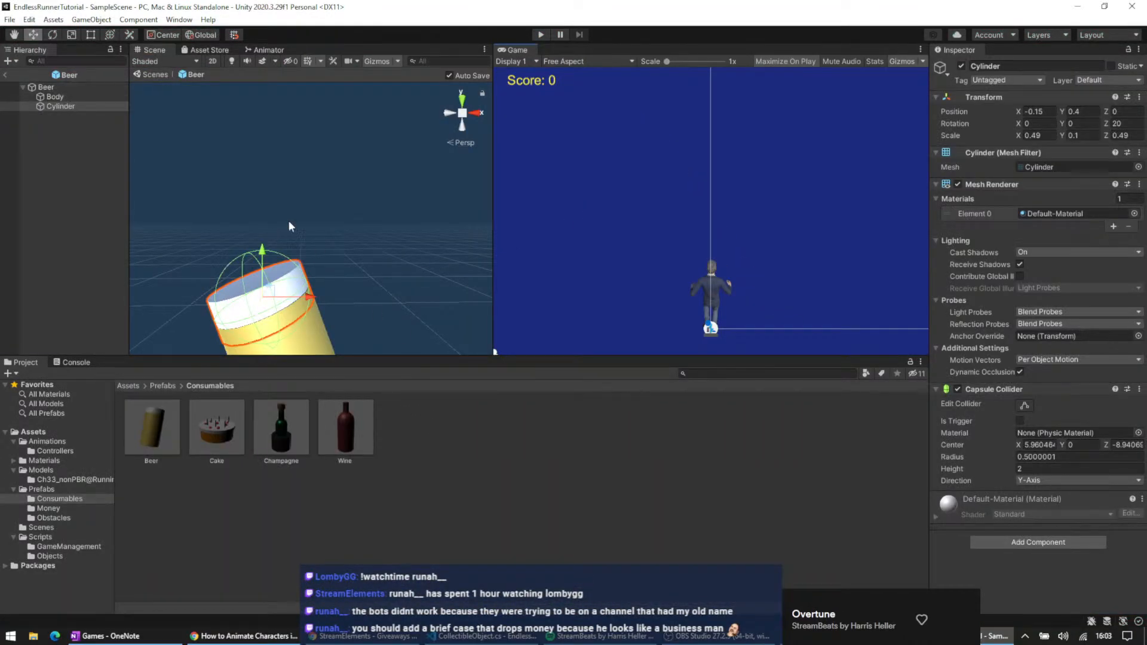
- Create an empty child object named Model under the Beer root
right_click(87, 88)
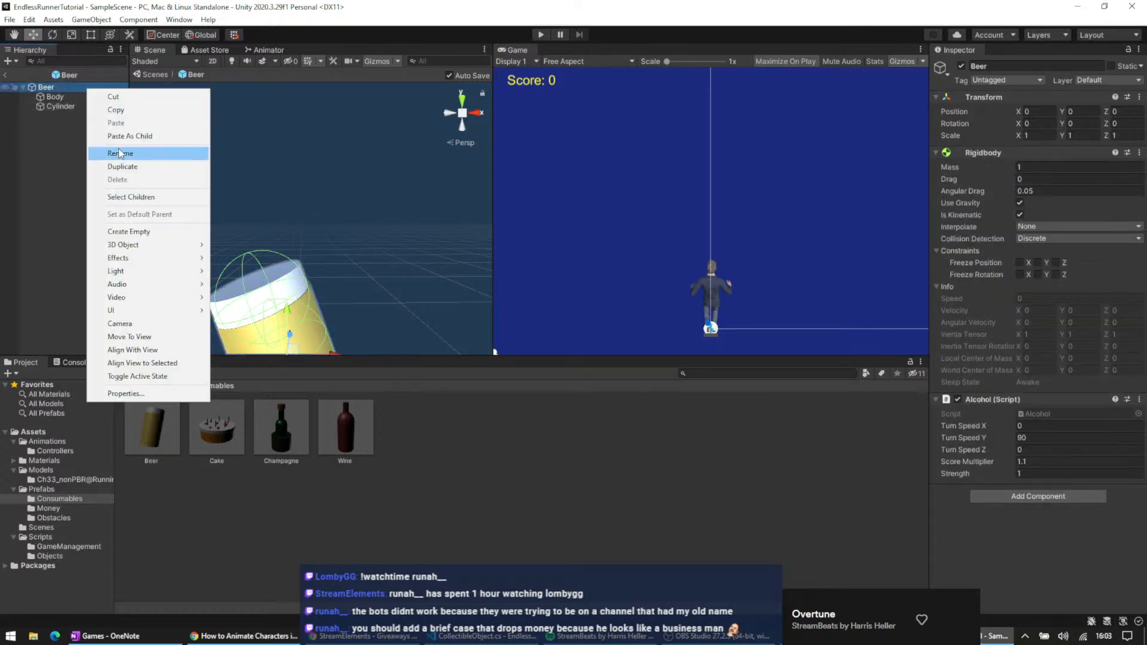
left_click(129, 231)
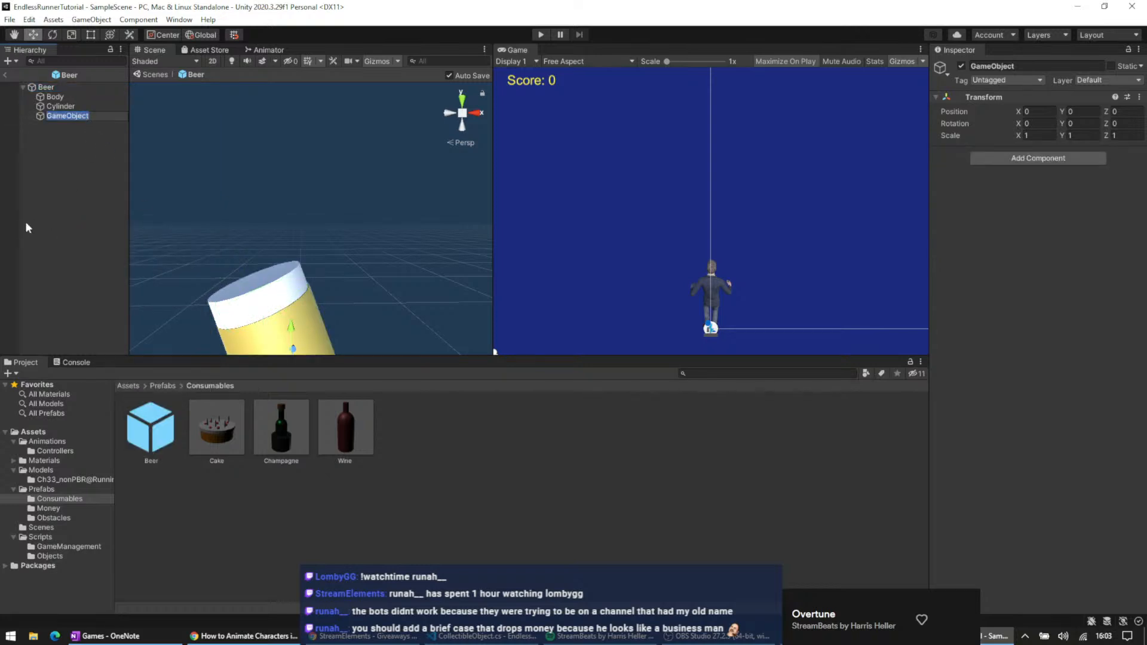
type("Model")
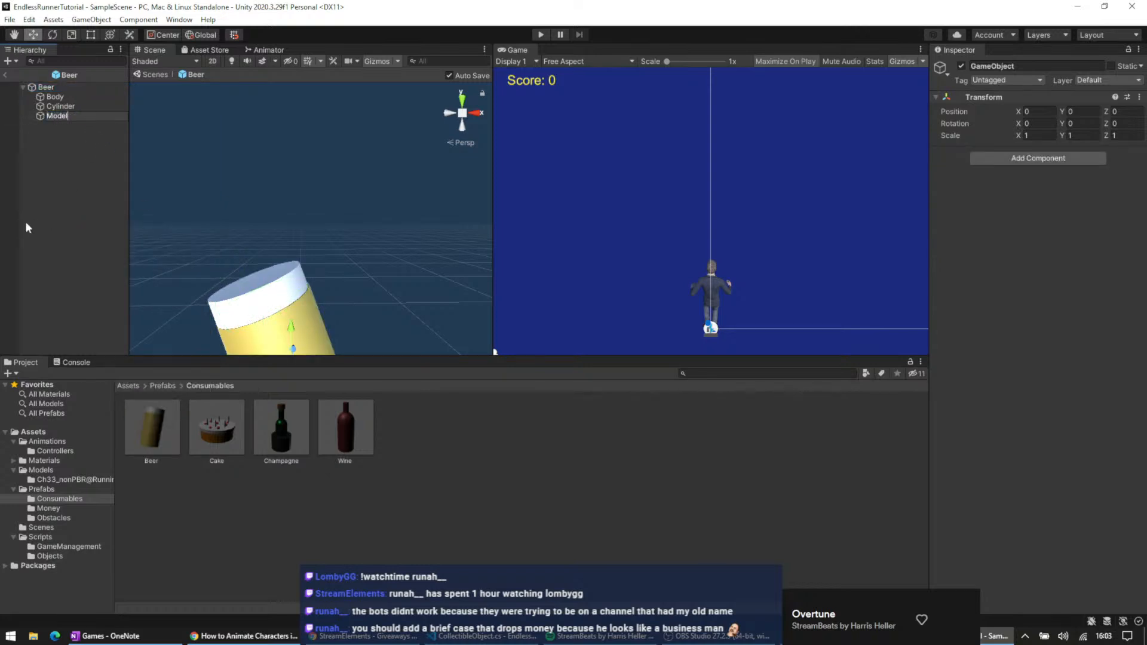
key("Return")
- Make the Body and Cylinder objects children of Model
left_click(60, 106)
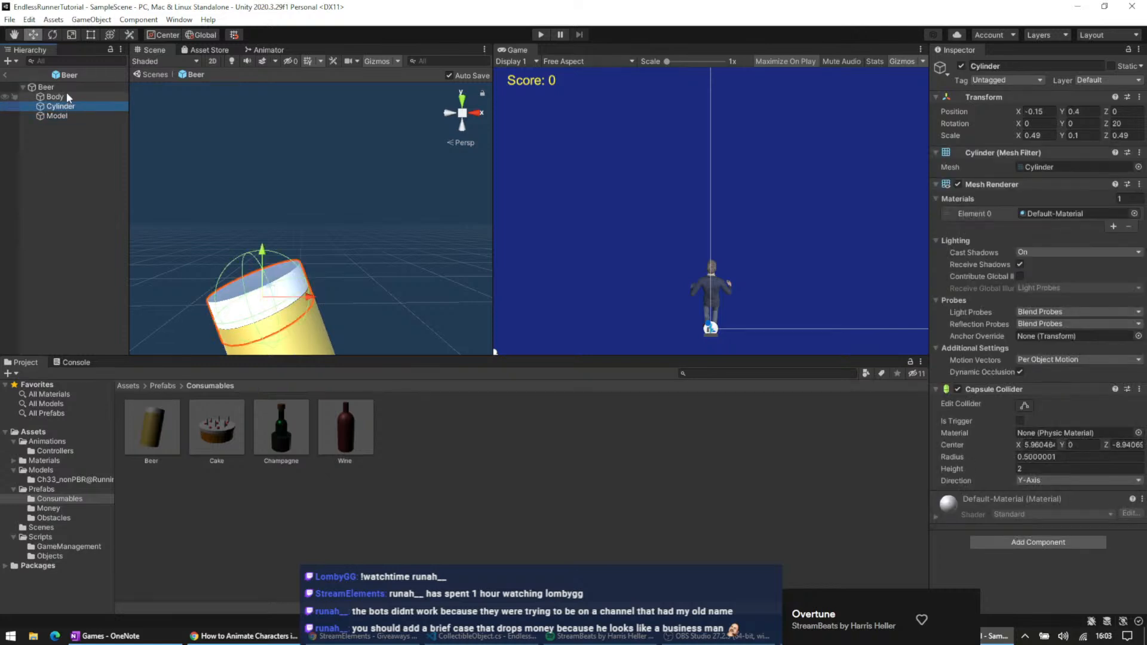
left_click(70, 101, "shift")
left_click_drag(70, 102, 70, 115)
left_click(66, 99)
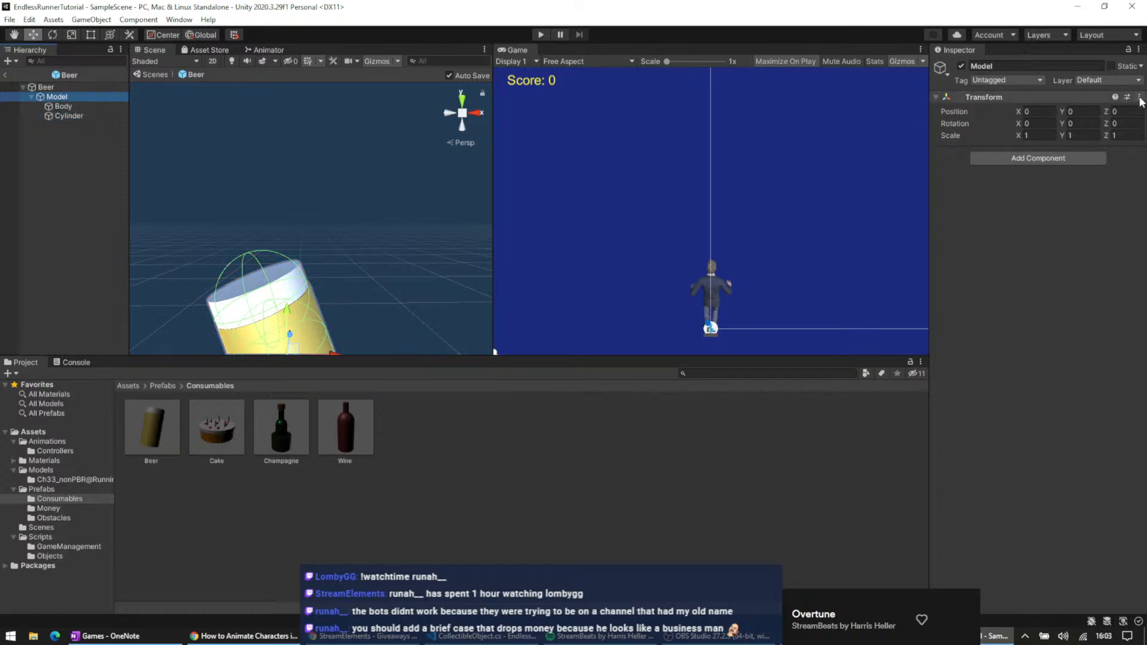
scroll(334, 241, "down", 3)
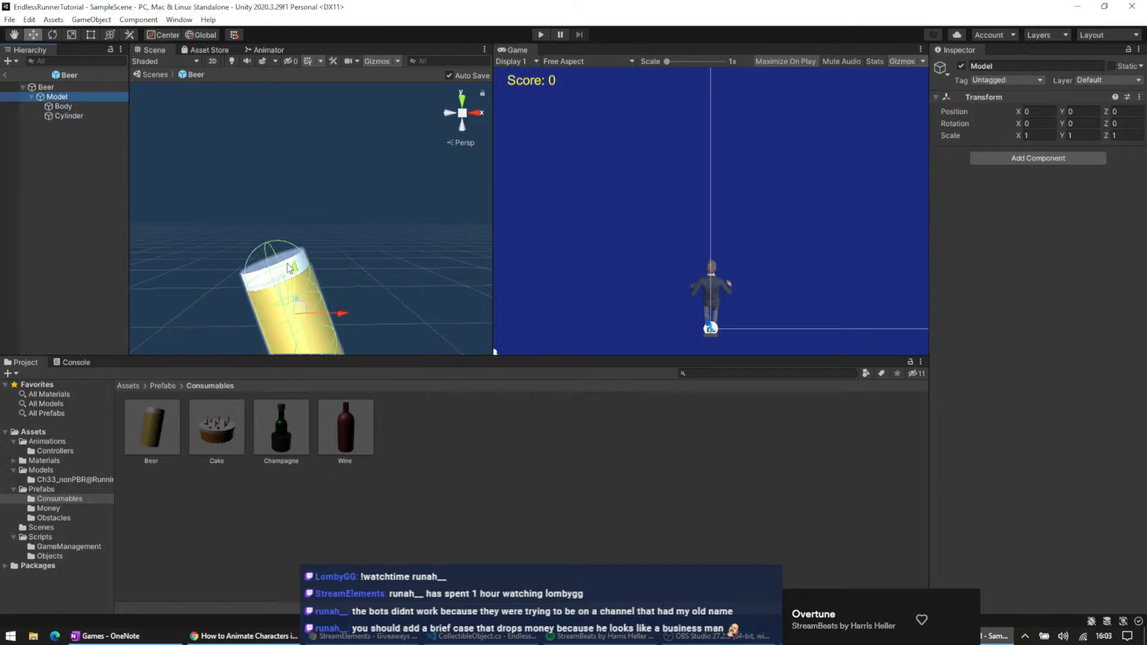
- Reset the rotation of the Body and Cylinder objects inside the Beer prefab's Model
left_click(82, 107)
left_click(78, 116, "shift")
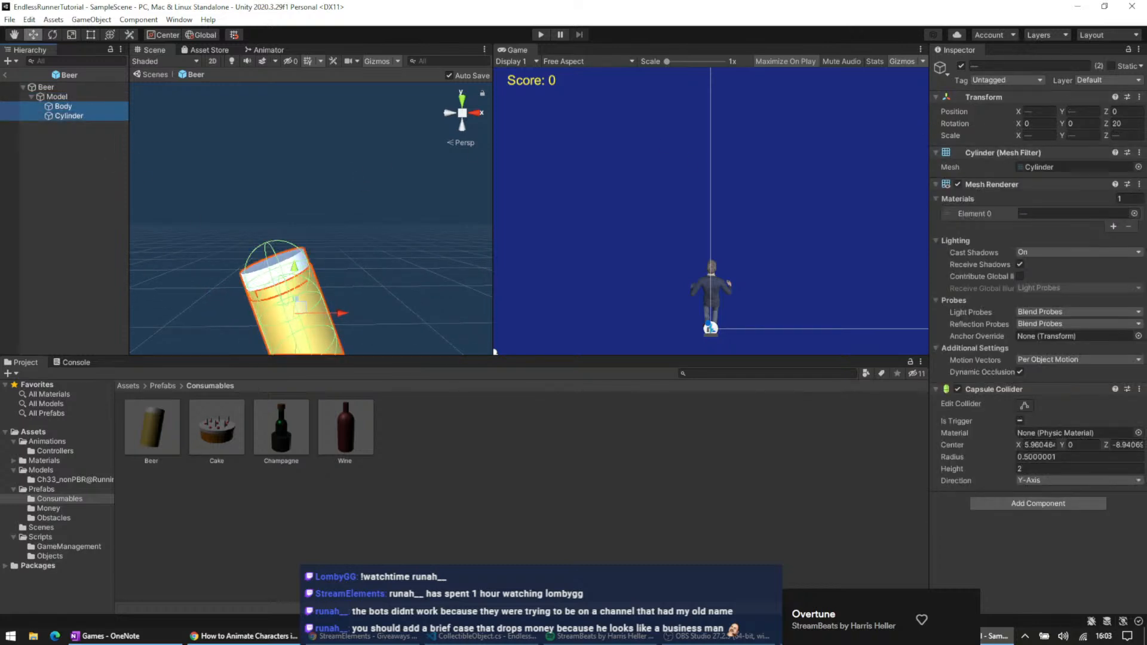
left_click(1139, 97)
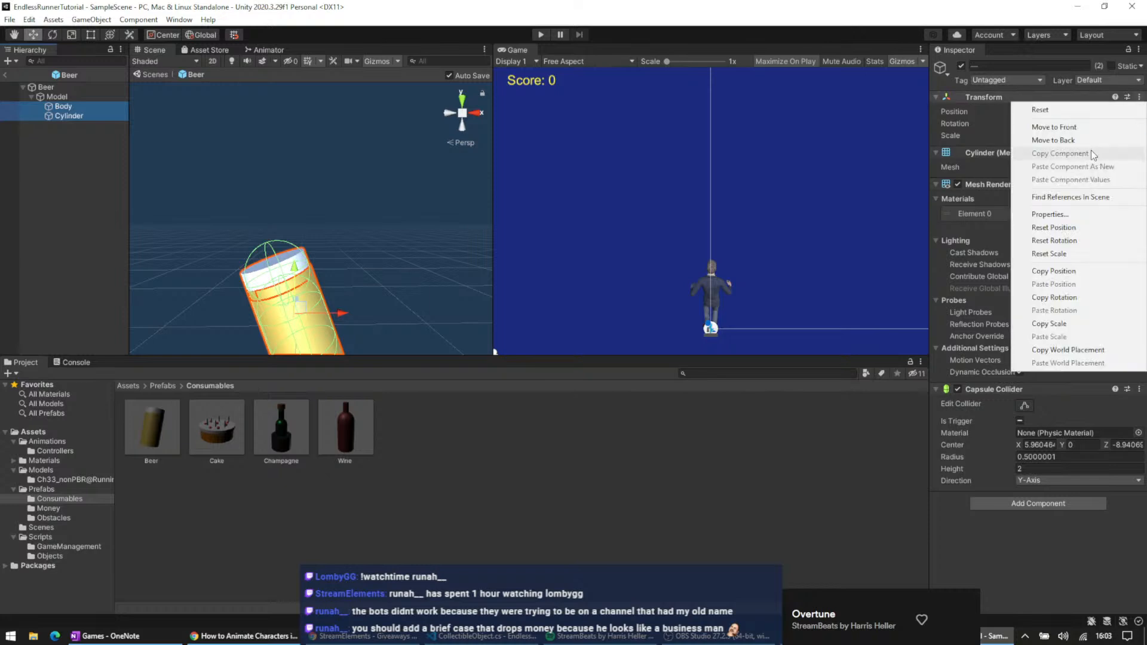
left_click(1085, 239)
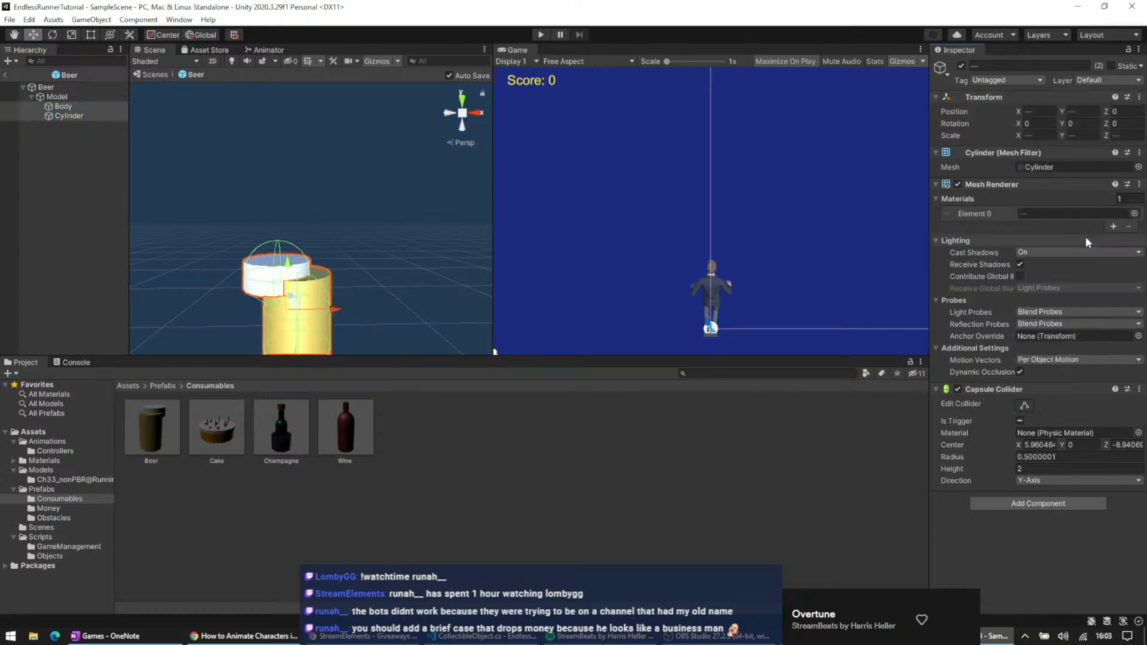
- Set the Cylinder's X position to 0 so the foam lines up with the upright Body
left_click(73, 115)
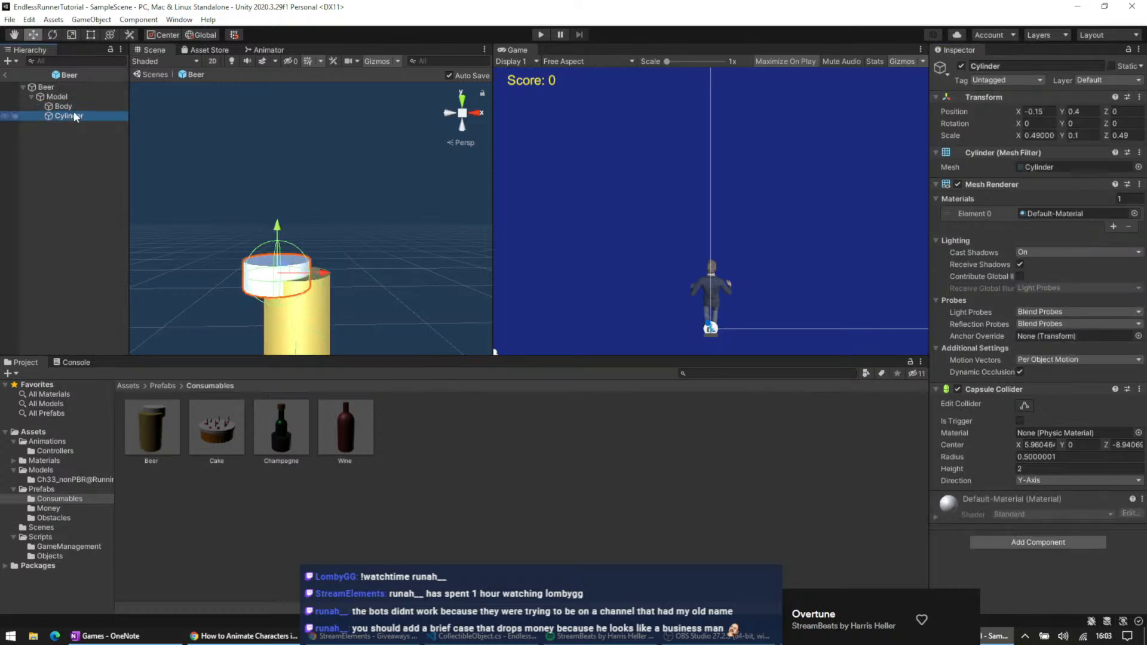
left_click(1051, 111)
type("0")
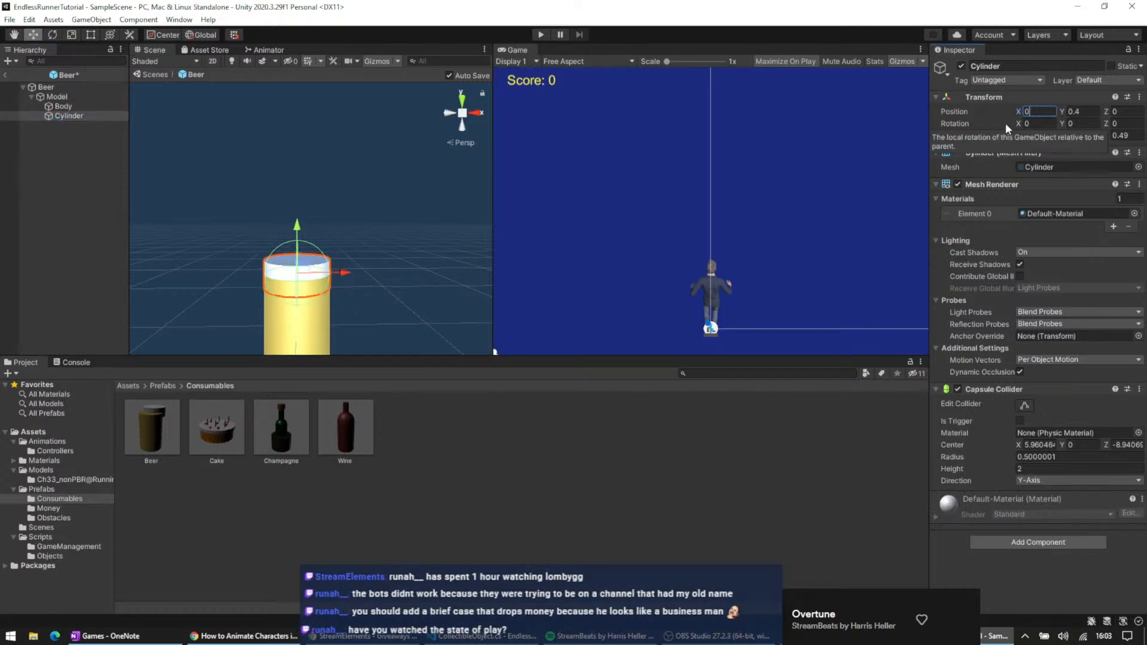
- Tilt the Beer's whole Model object by setting its Z rotation to 20
left_click(65, 97)
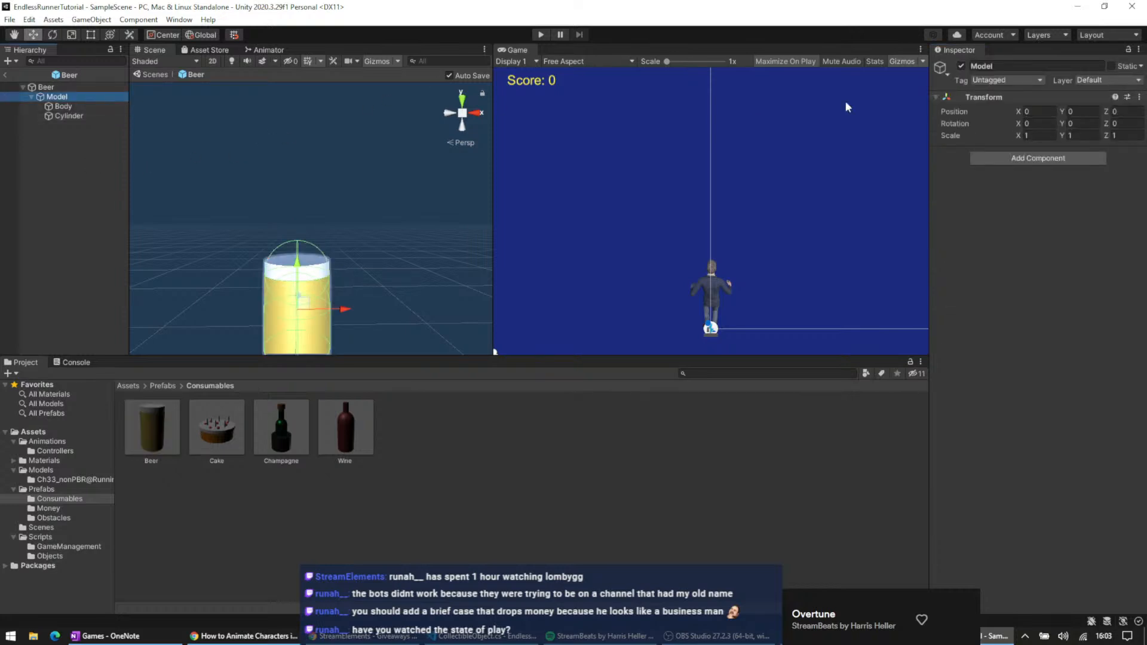
left_click(1110, 125)
left_click_drag(1110, 127, 113, 123)
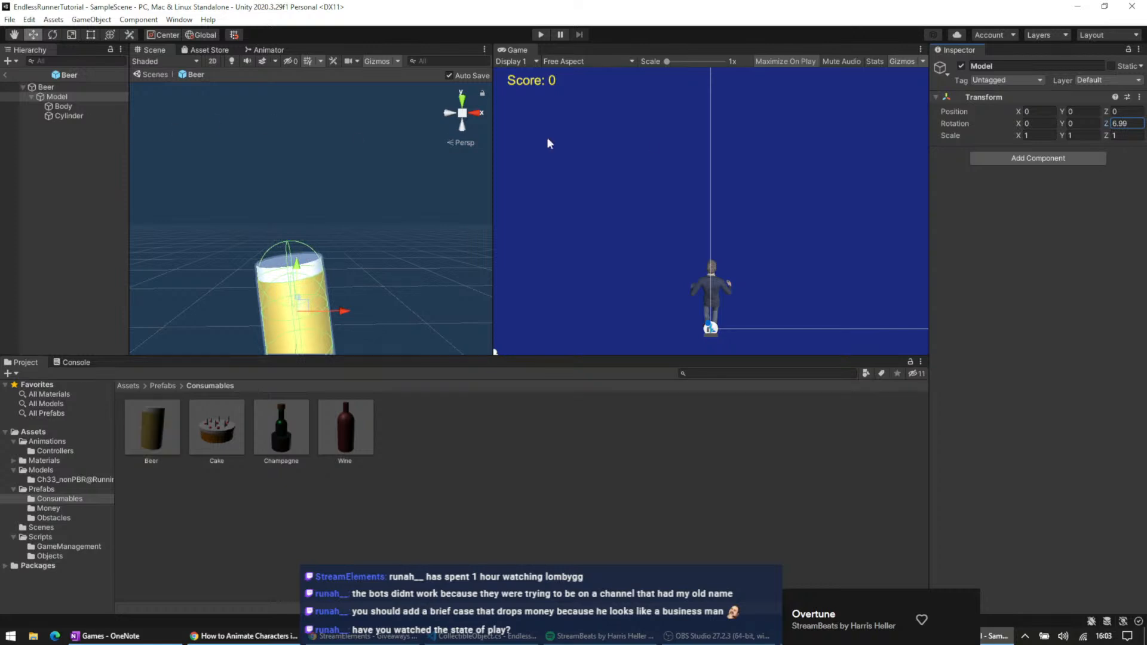
double_click(1118, 124)
type("20")
left_click(377, 432)
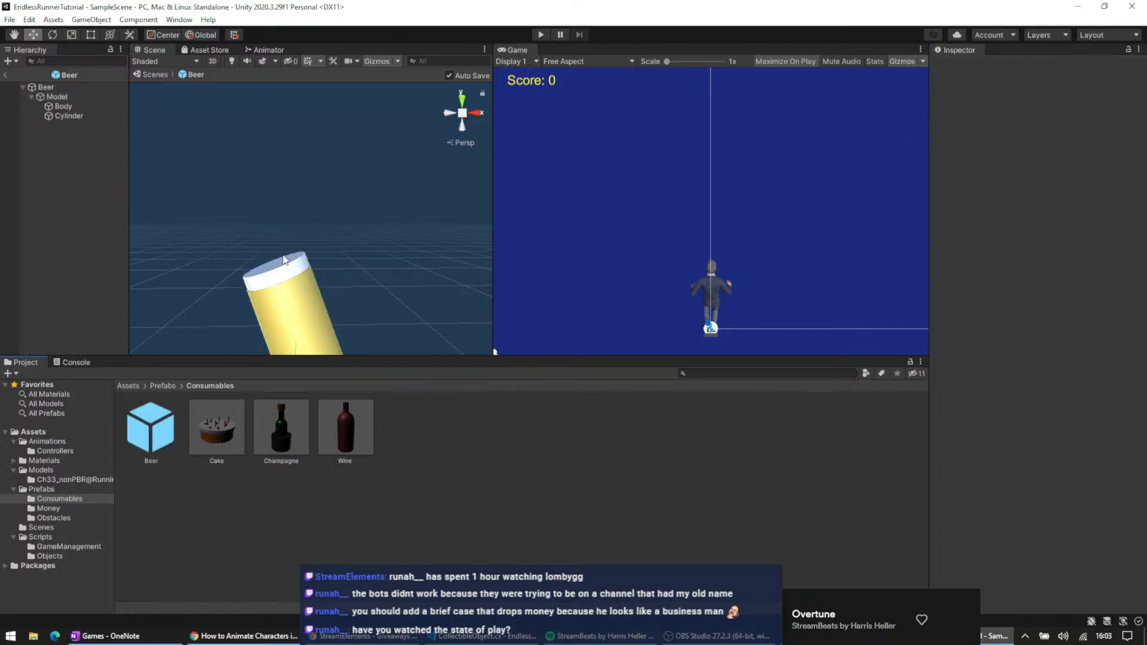
scroll(283, 220, "down", 3)
mouse_move(316, 235)
middle_mouse_down()
mouse_move(301, 161)
mouse_move(322, 223)
middle_mouse_up()
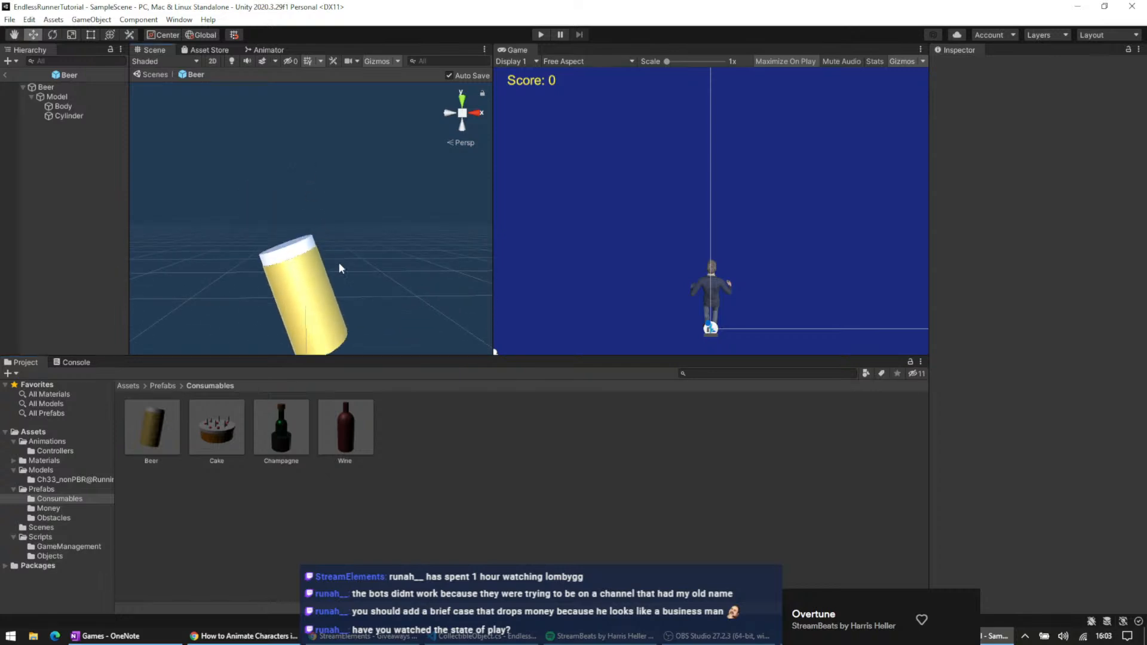
- Check the transform values of the Beer's Body and Cylinder and the settings of the Beer root
left_click(65, 108)
left_click(73, 118)
left_click(73, 109)
left_click(76, 117)
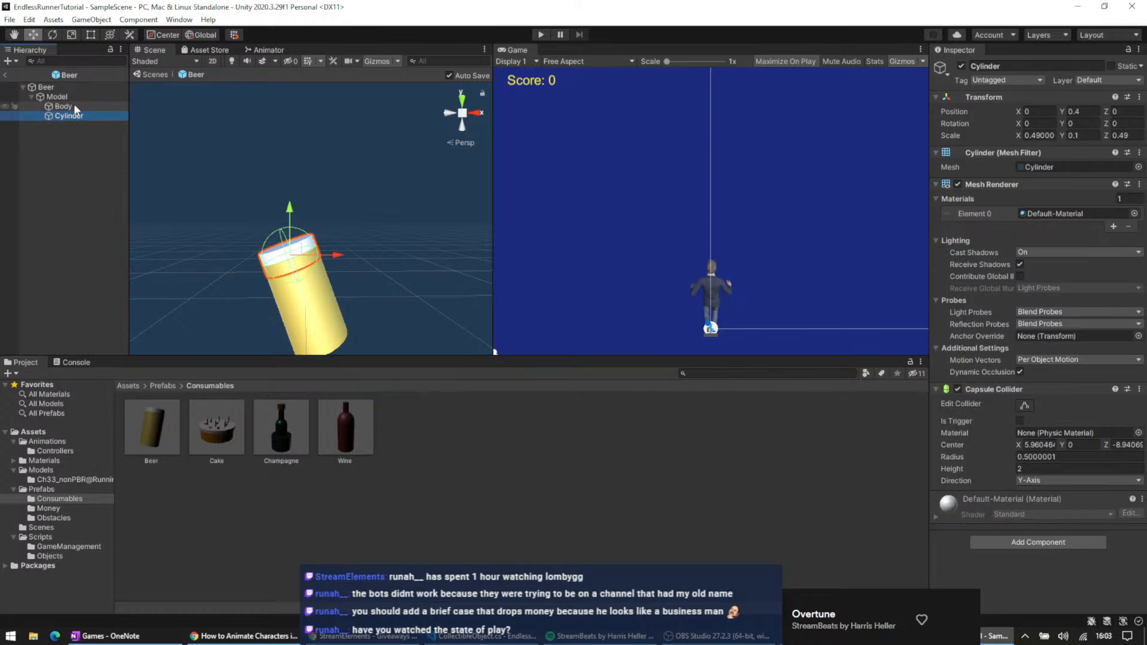
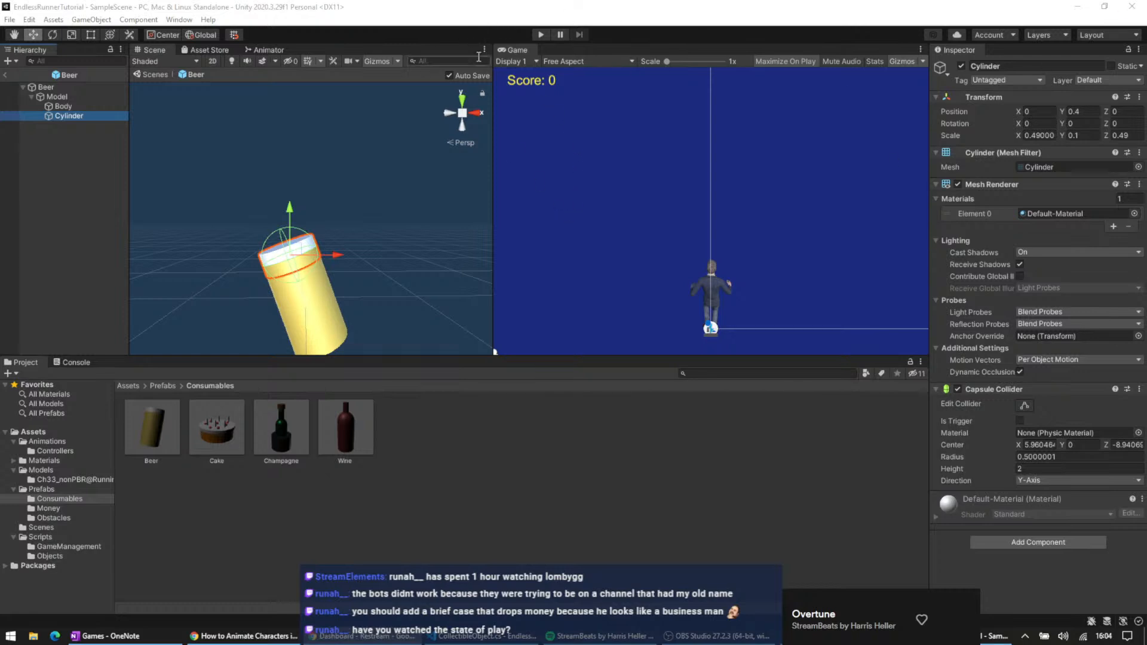
left_click(78, 105)
left_click(70, 87)
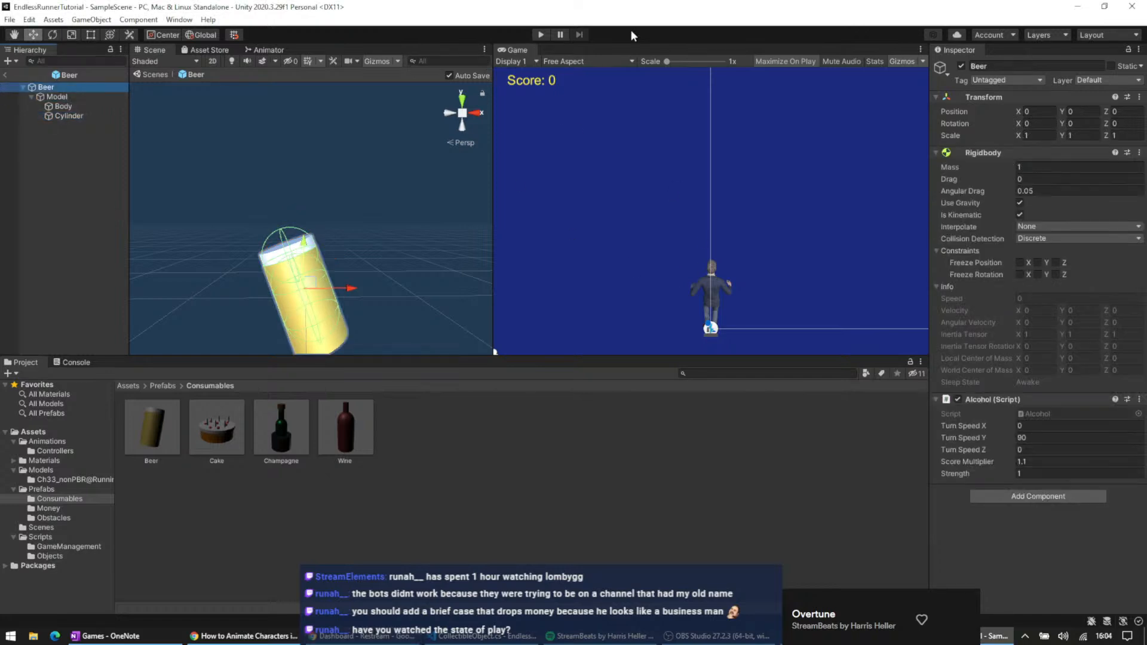
- Open the Champagne prefab for editing and inspect its Neck and Capsule parts
left_click(292, 434)
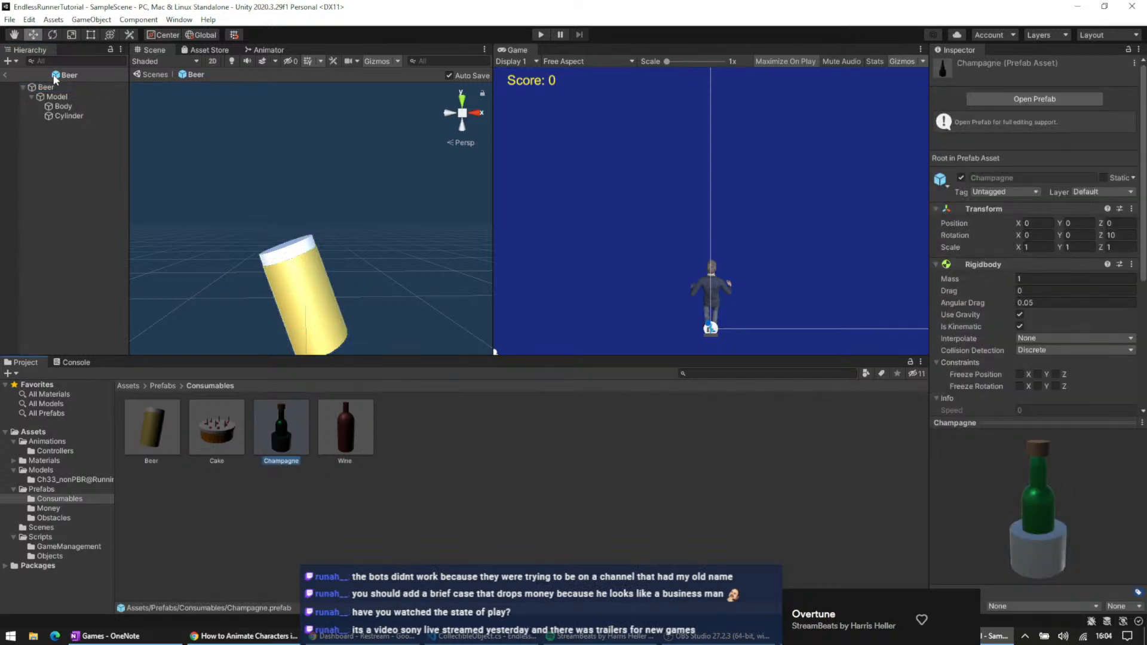
double_click(293, 440)
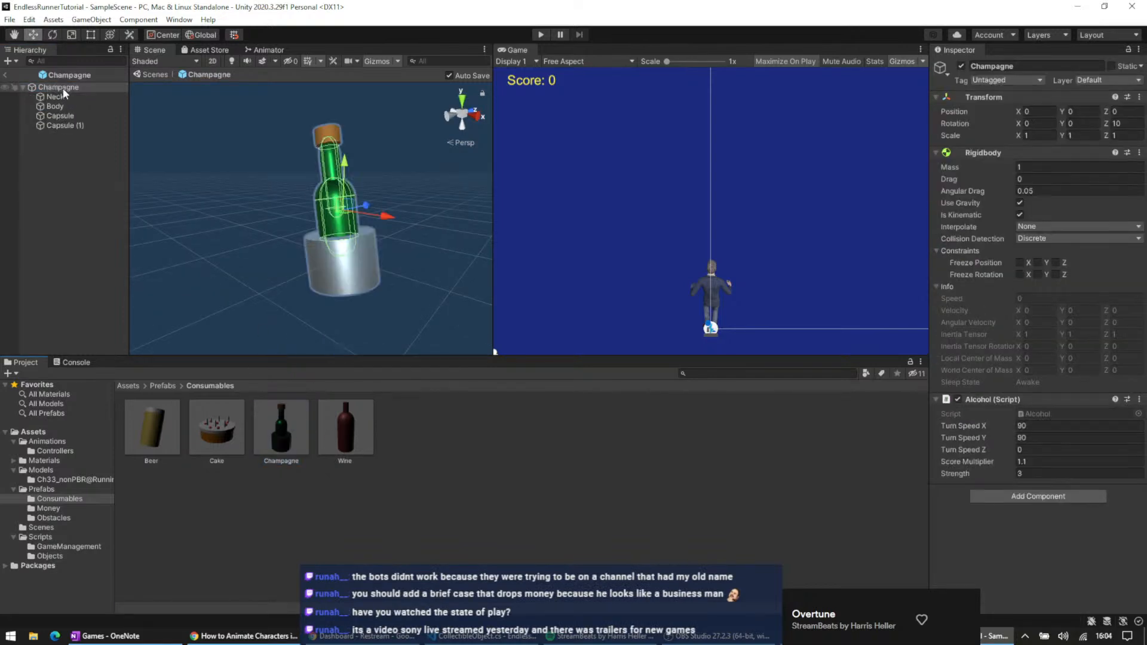
left_click(65, 97)
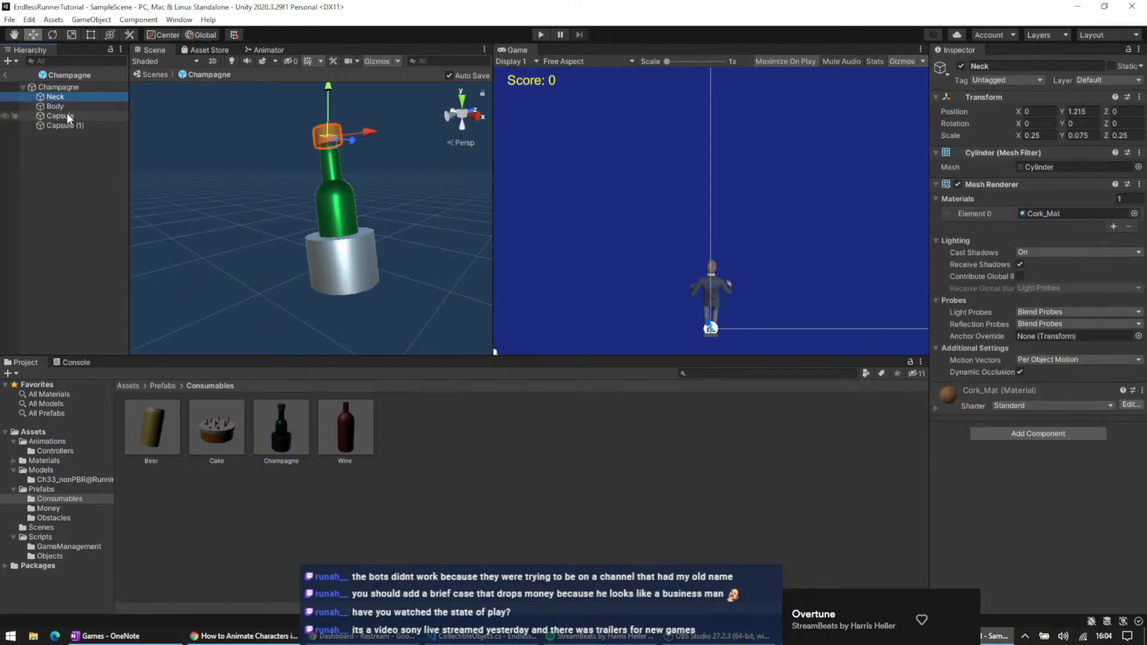
left_click(67, 117)
left_click(70, 131)
left_click(72, 127)
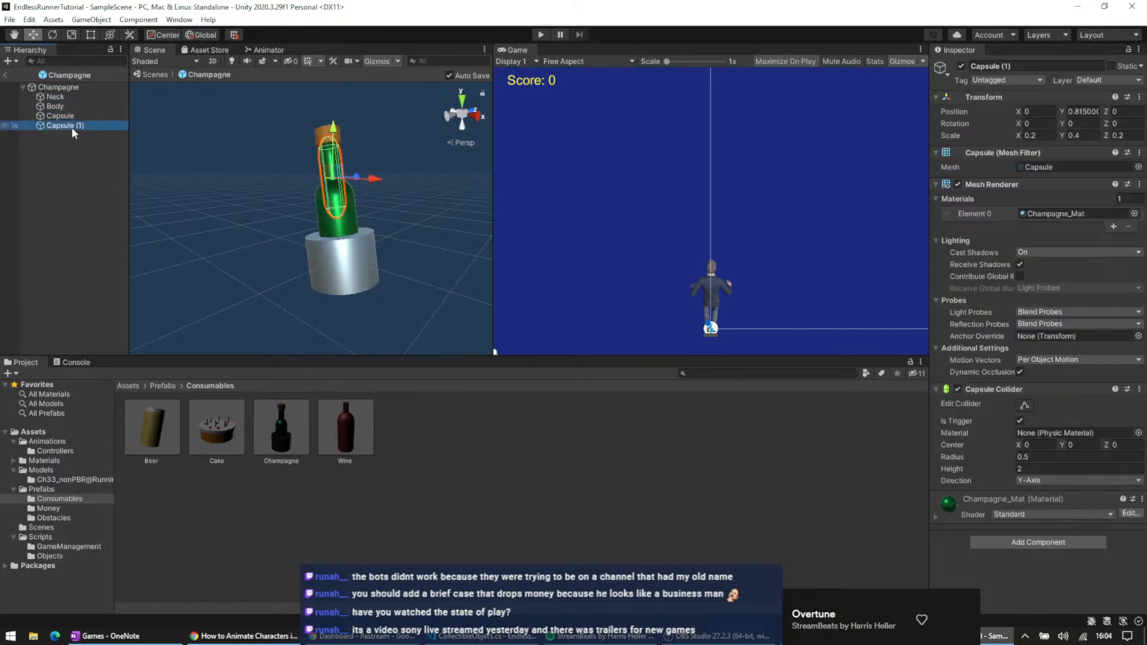
- Create an empty child object under the Champagne root and move the Neck, Body and both Capsule objects into it
right_click(68, 90)
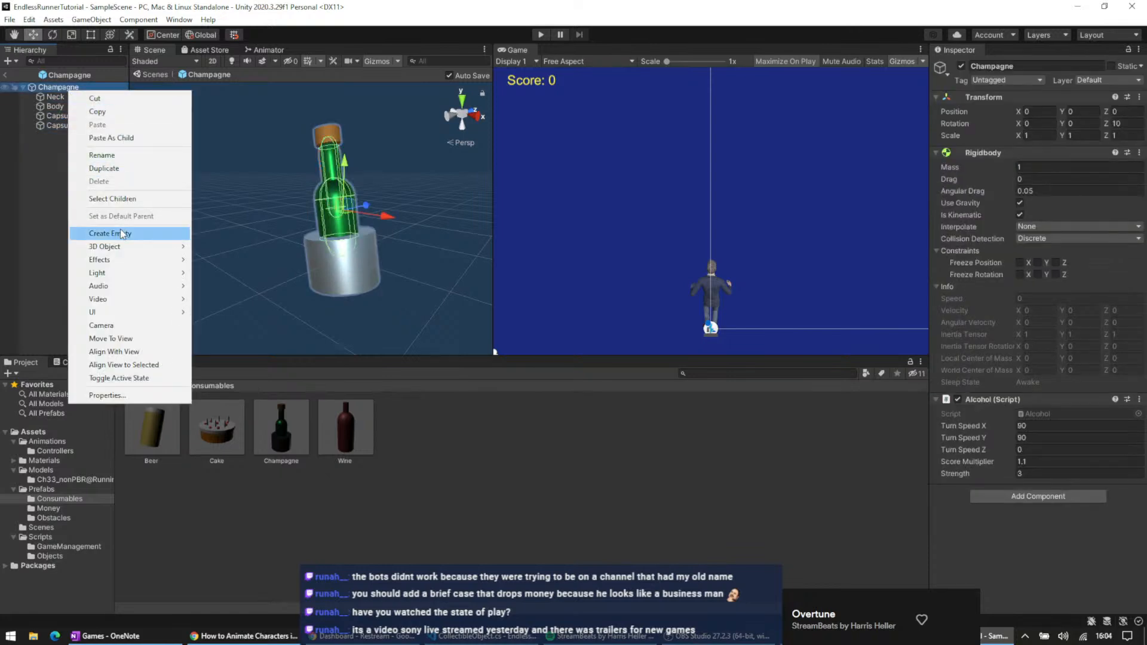
left_click(122, 233)
left_click(77, 145)
left_click(64, 125)
left_click(62, 98, "shift")
left_click_drag(62, 98, 71, 135)
- Rename the Champagne's new parent object to Model
left_click(67, 96)
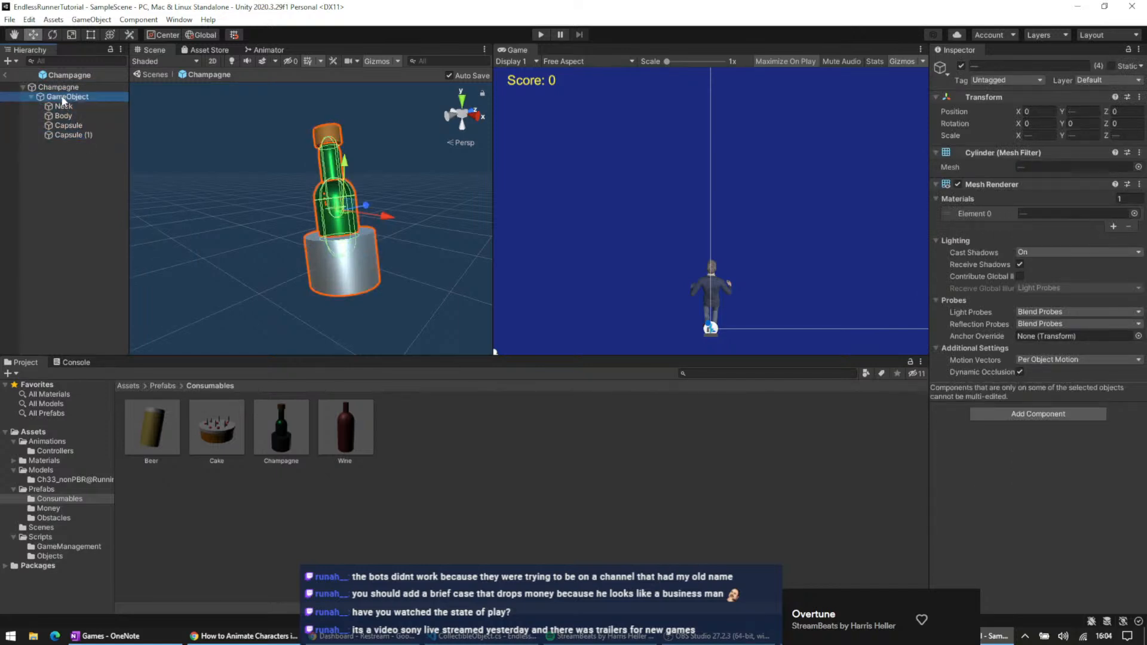
key("F2")
type("Model")
key("Return")
left_click(90, 153)
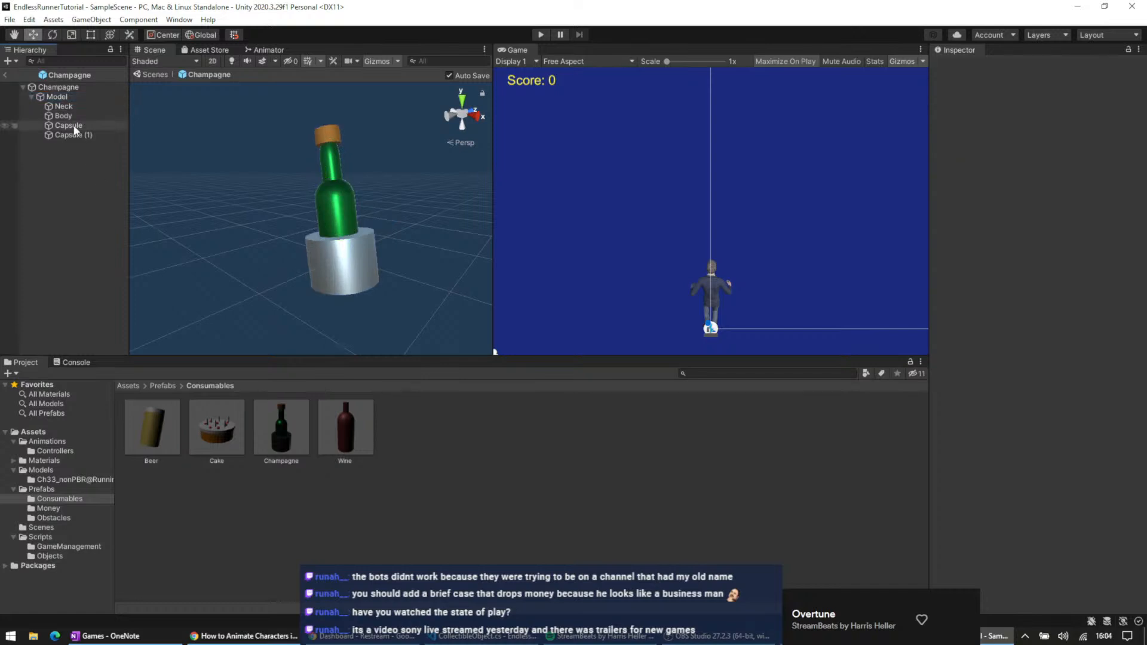
- Set the Champagne root's Z rotation to 0 and its Model object's Z rotation to 20
left_click(67, 89)
left_click(1122, 124)
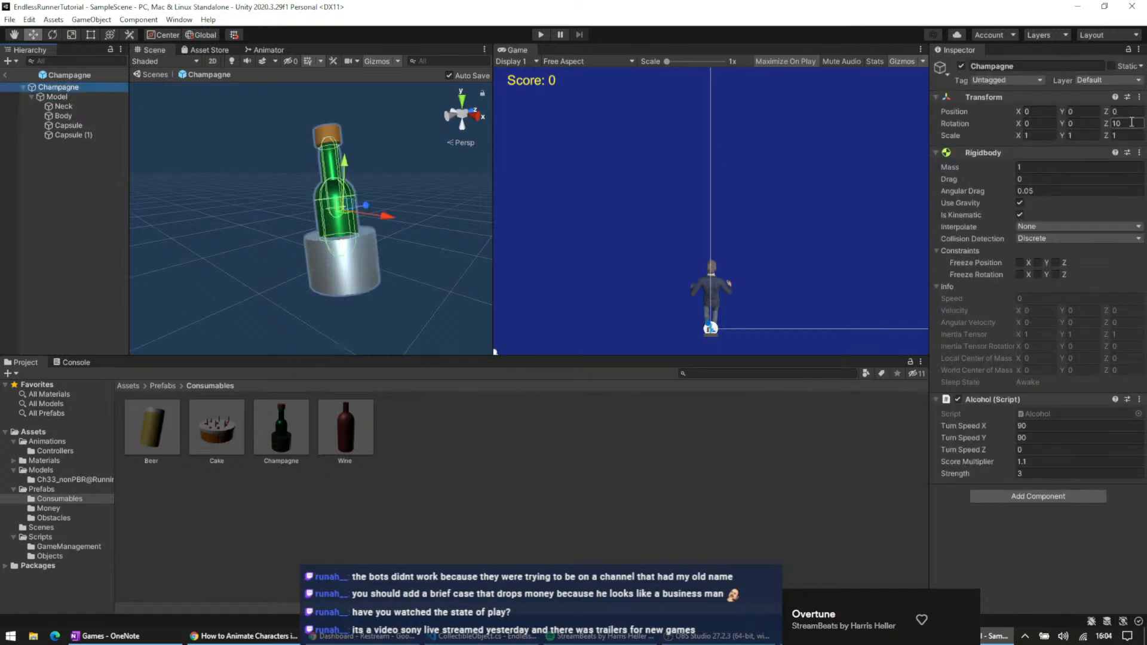
type("0")
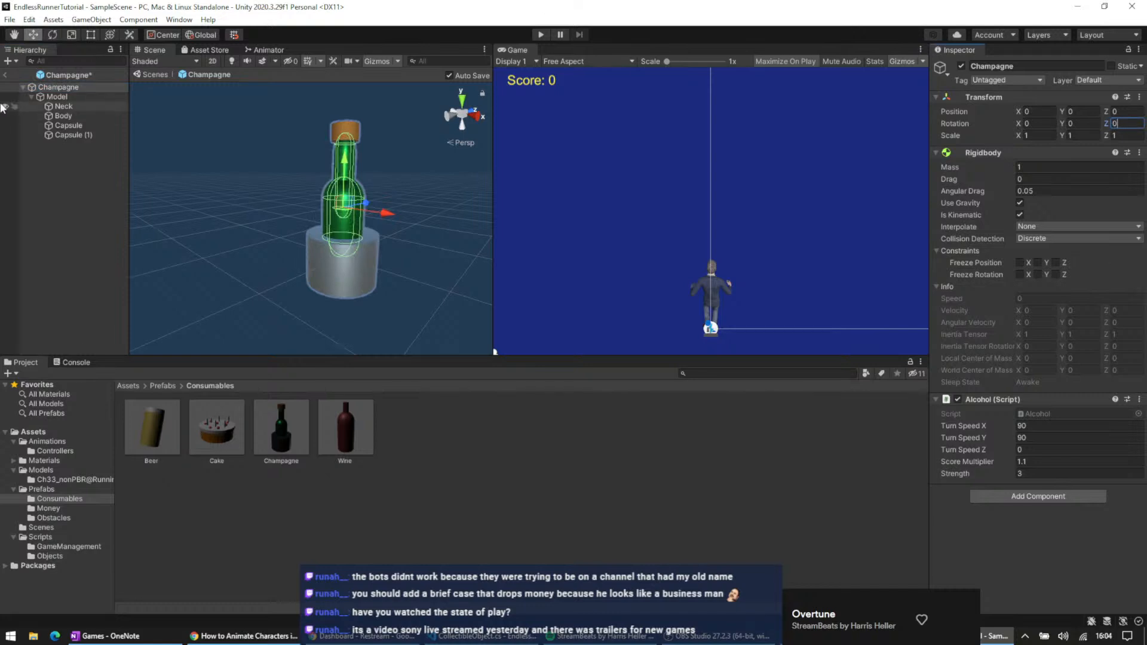
left_click(88, 98)
left_click(1121, 123)
type("20")
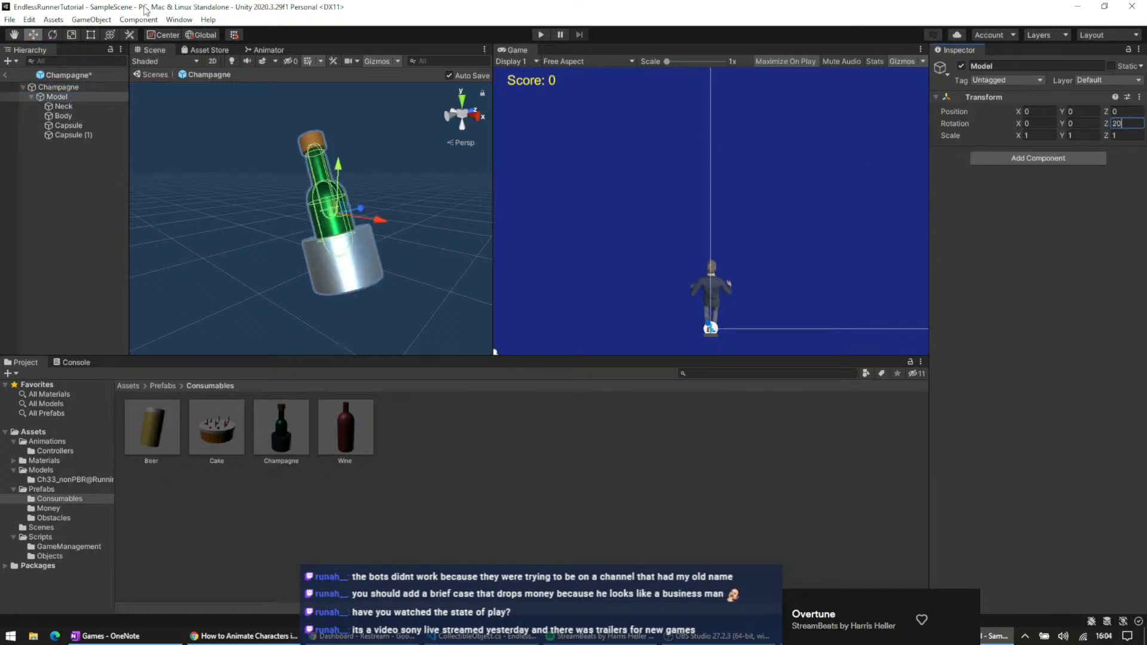
left_click(88, 150)
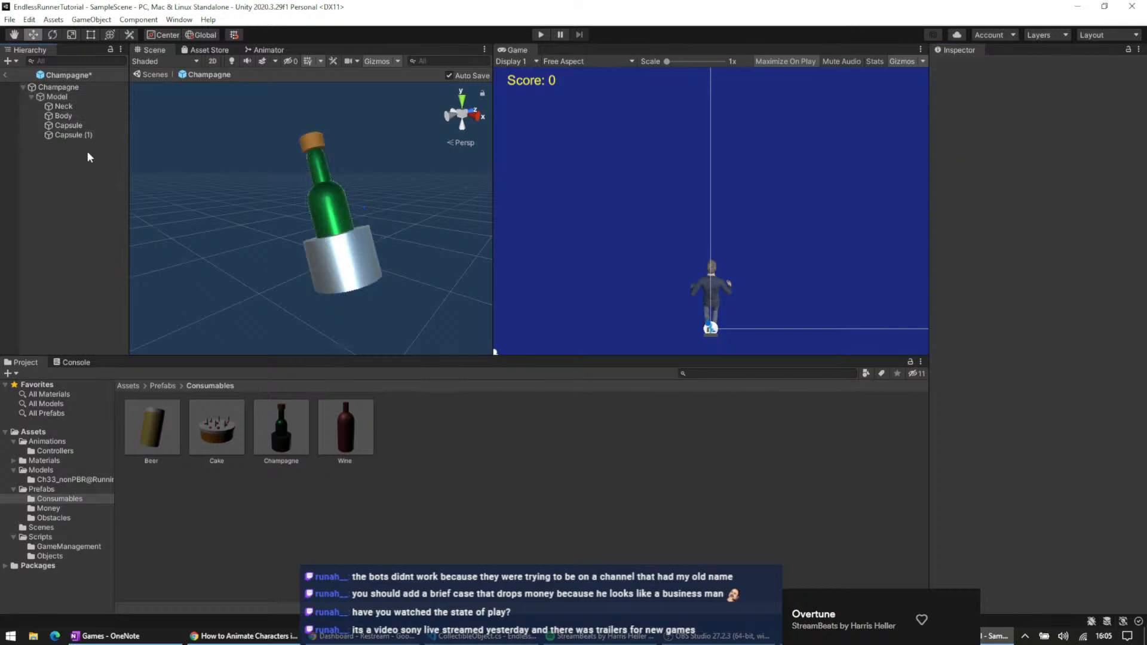
- Set Turn Speed X to 0 in the Champagne root's Alcohol script
left_click(71, 105)
left_click(63, 87)
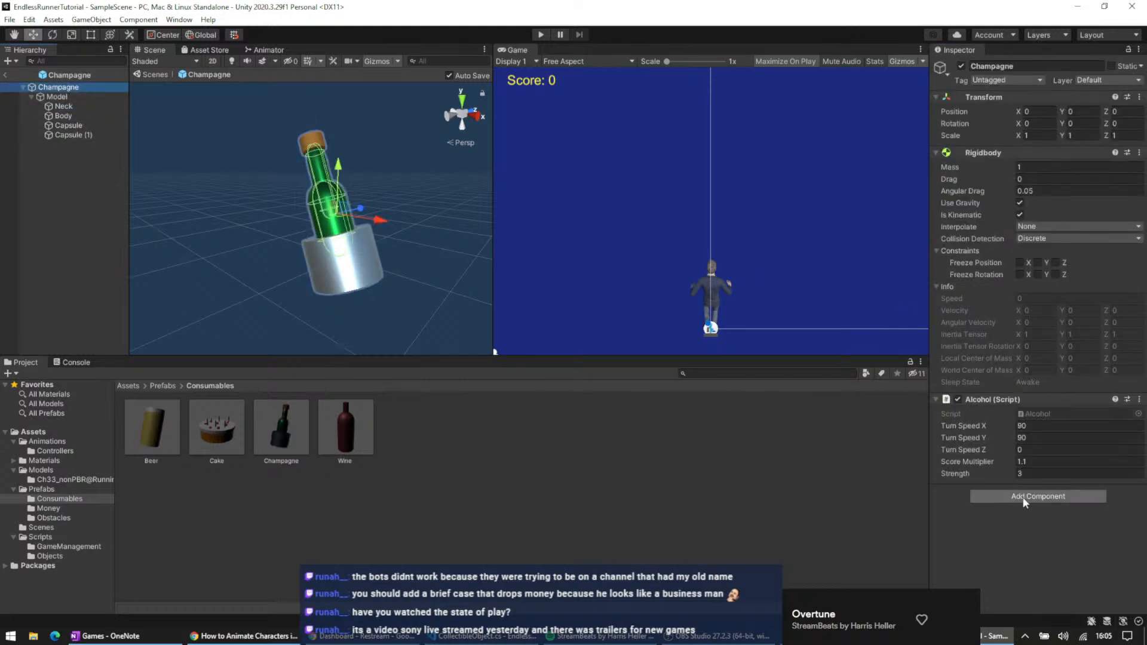
left_click(1027, 425)
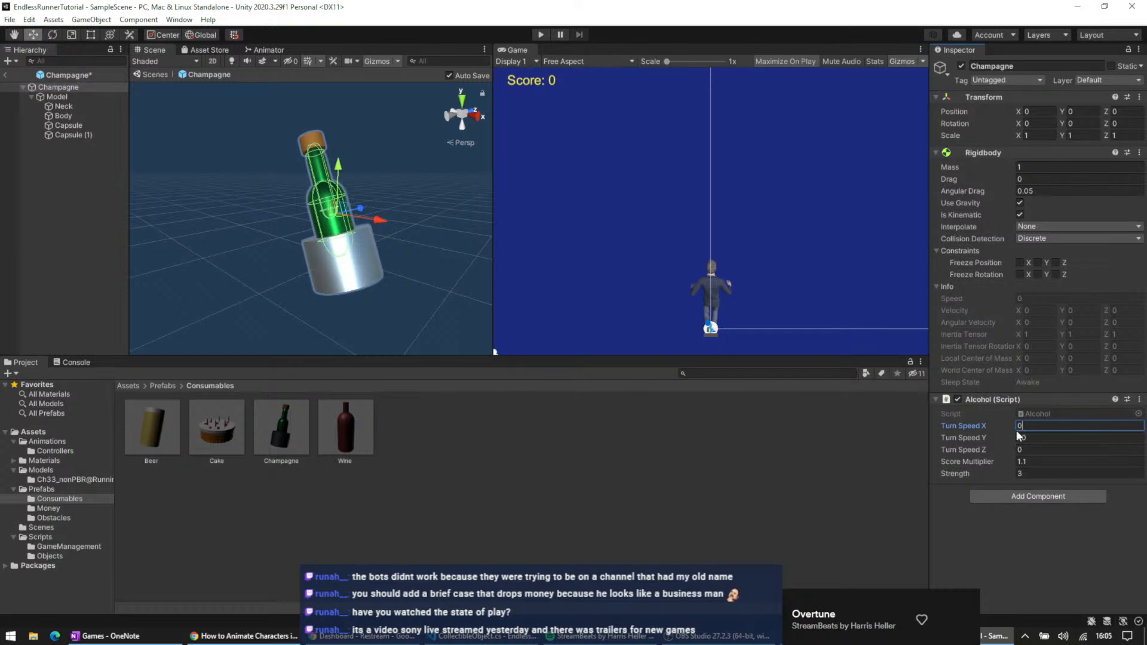
left_click(786, 485)
- Examine the tilted Champagne bottle from the top view, comparing the pivots of the root and Model
left_click(71, 87)
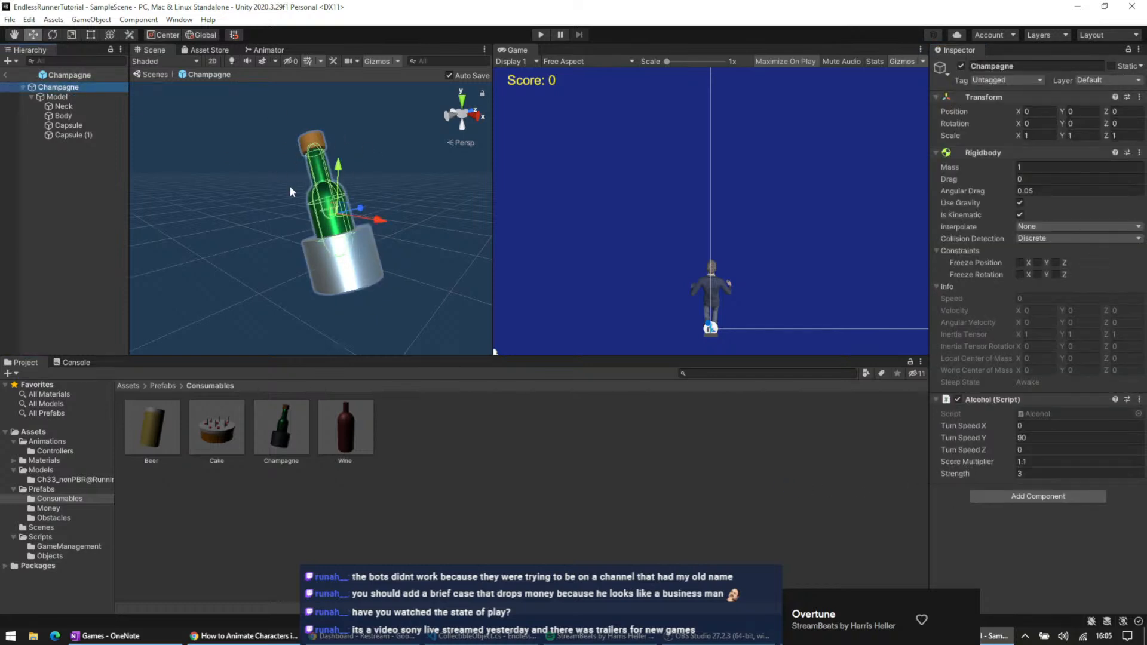
left_click(461, 97)
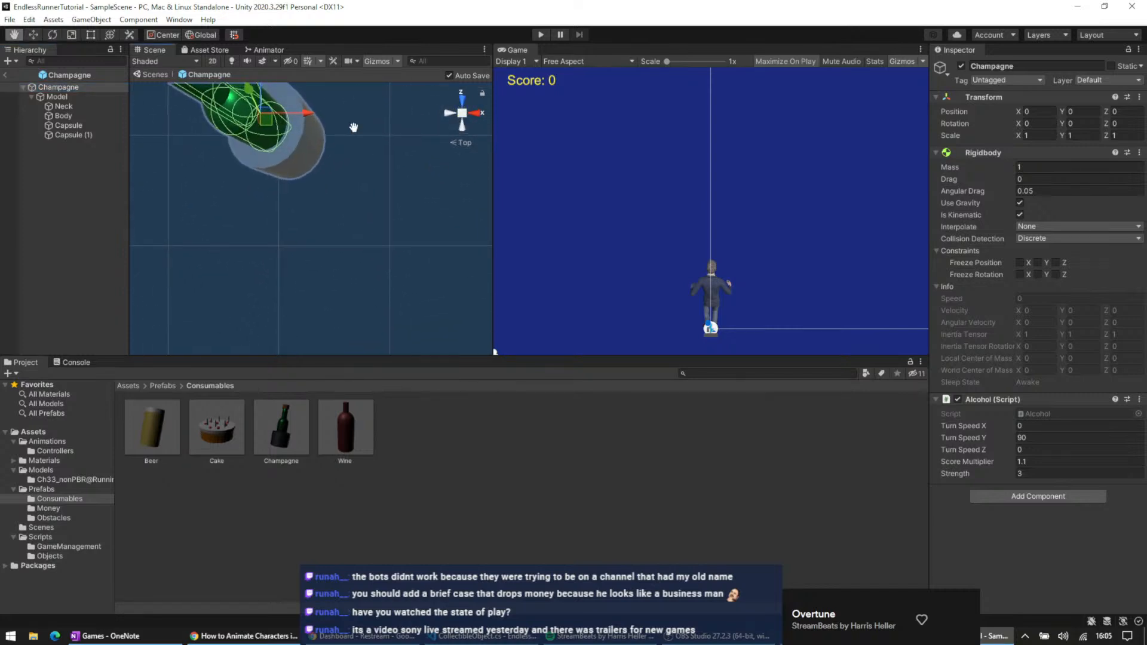
left_click(57, 97)
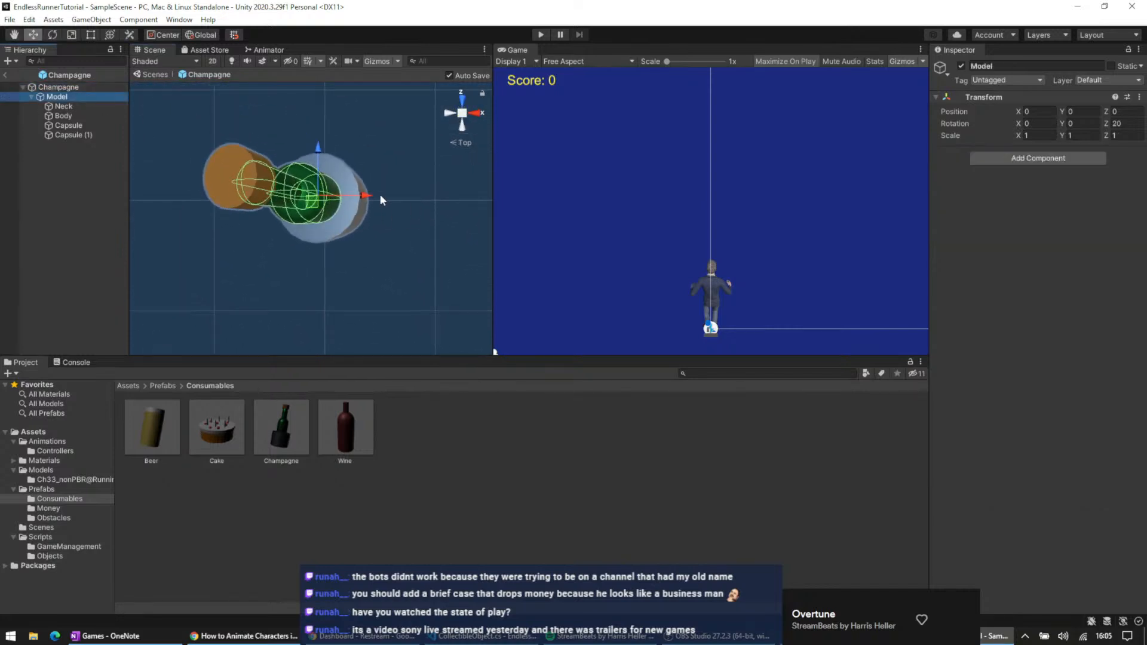
left_click(76, 86)
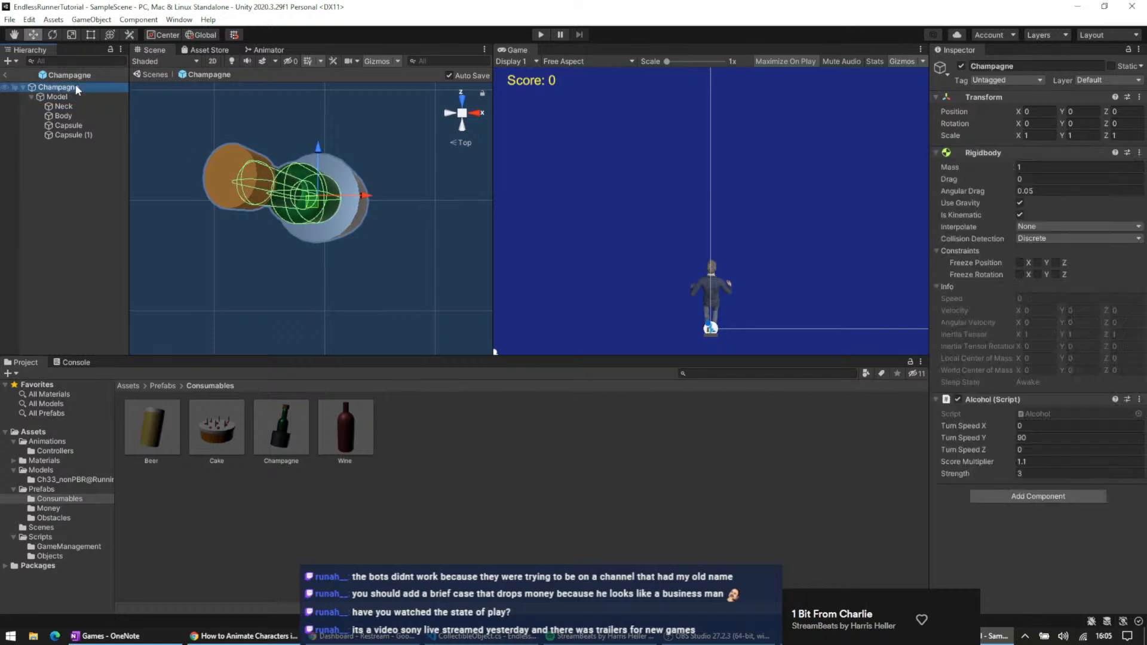
- Open the Wine prefab and create an empty child object named Model under its root
left_click(347, 431)
double_click(346, 409)
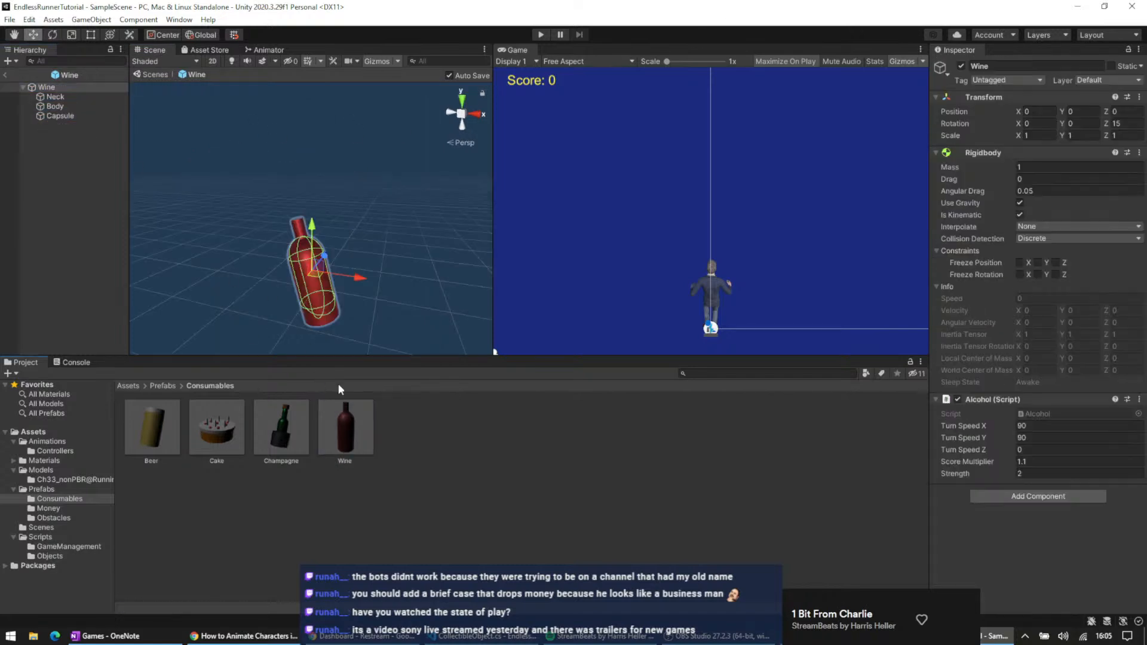
right_click(56, 86)
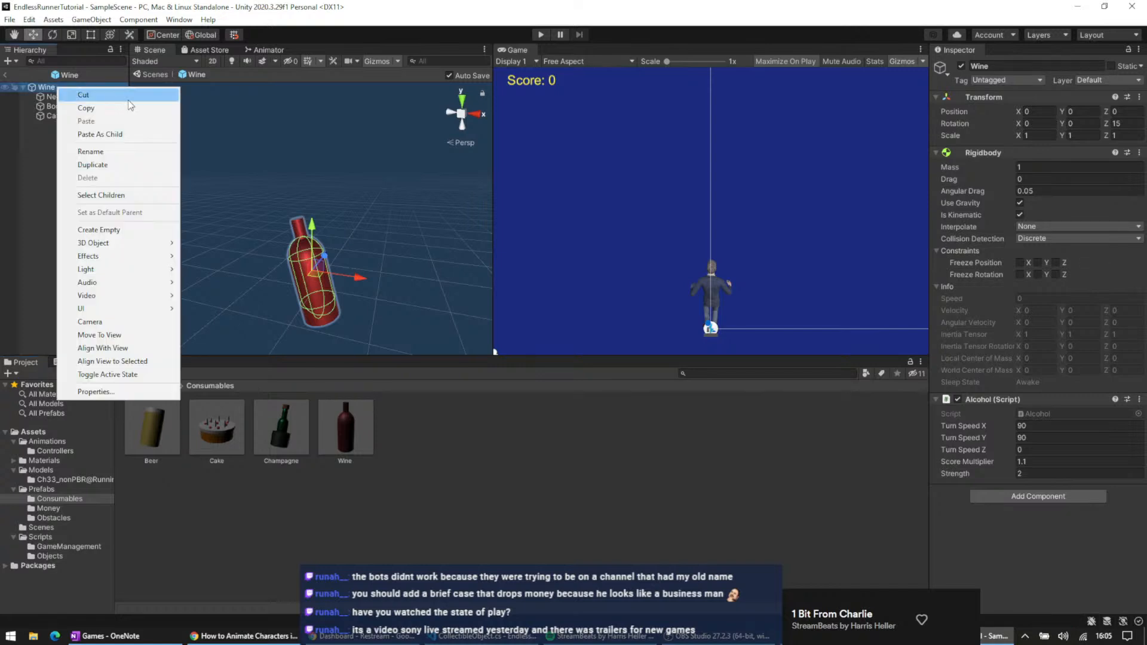
left_click(124, 230)
type("Model")
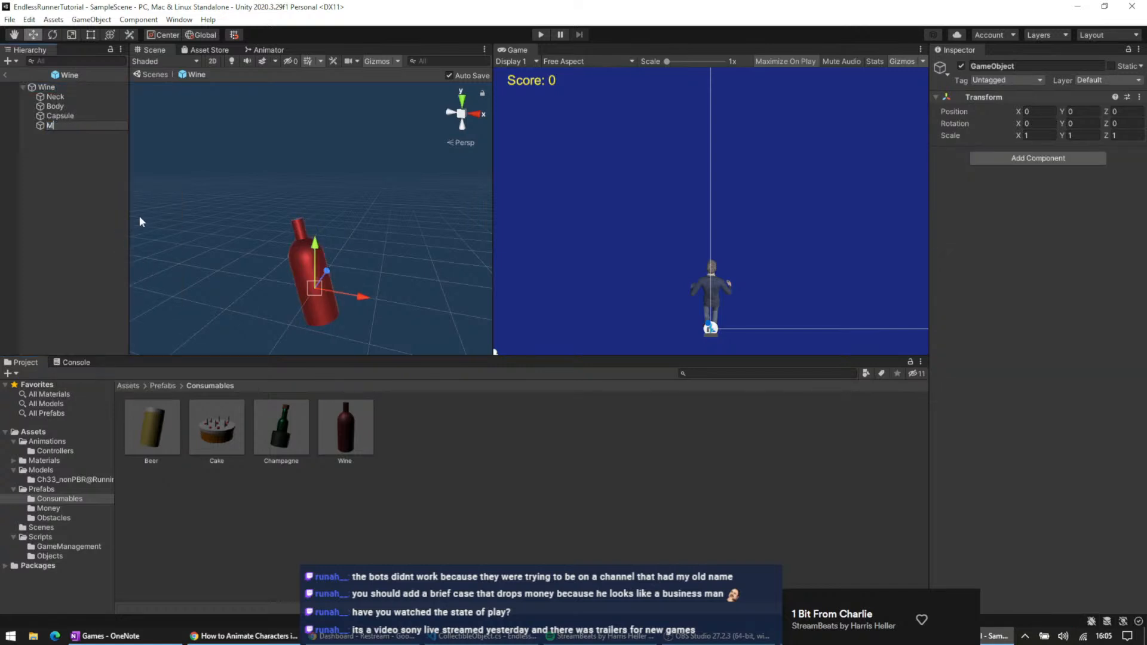
key("Return")
- Make the Wine's Neck, Body and Capsule objects children of Model
left_click(85, 98)
left_click(88, 123, "shift")
left_click(77, 116)
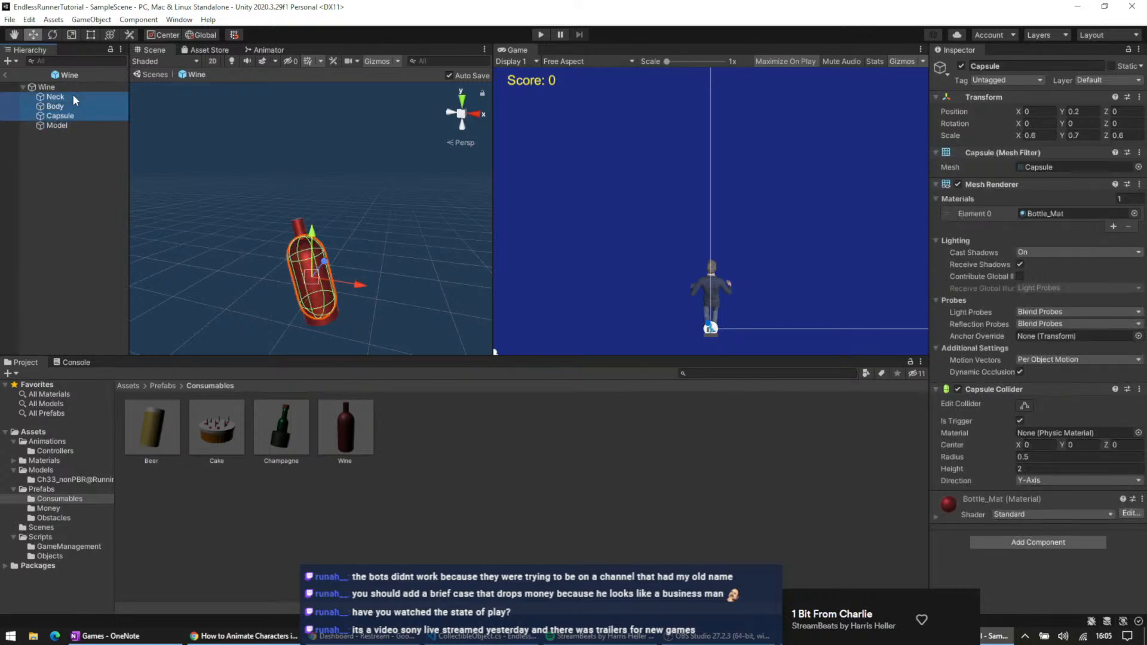
left_click(73, 96, "shift")
left_click_drag(69, 102, 59, 125)
left_click(67, 97)
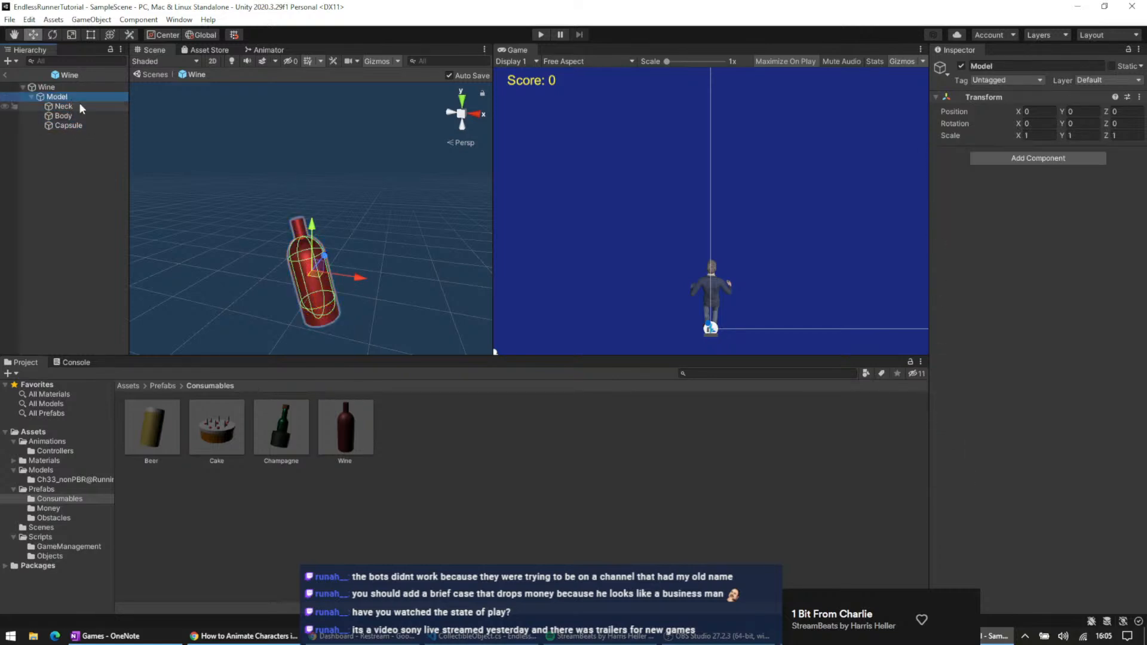
- Set the Wine root's Z rotation to 0 and its Model child's Z rotation to 20
left_click(46, 86)
left_click(1118, 123)
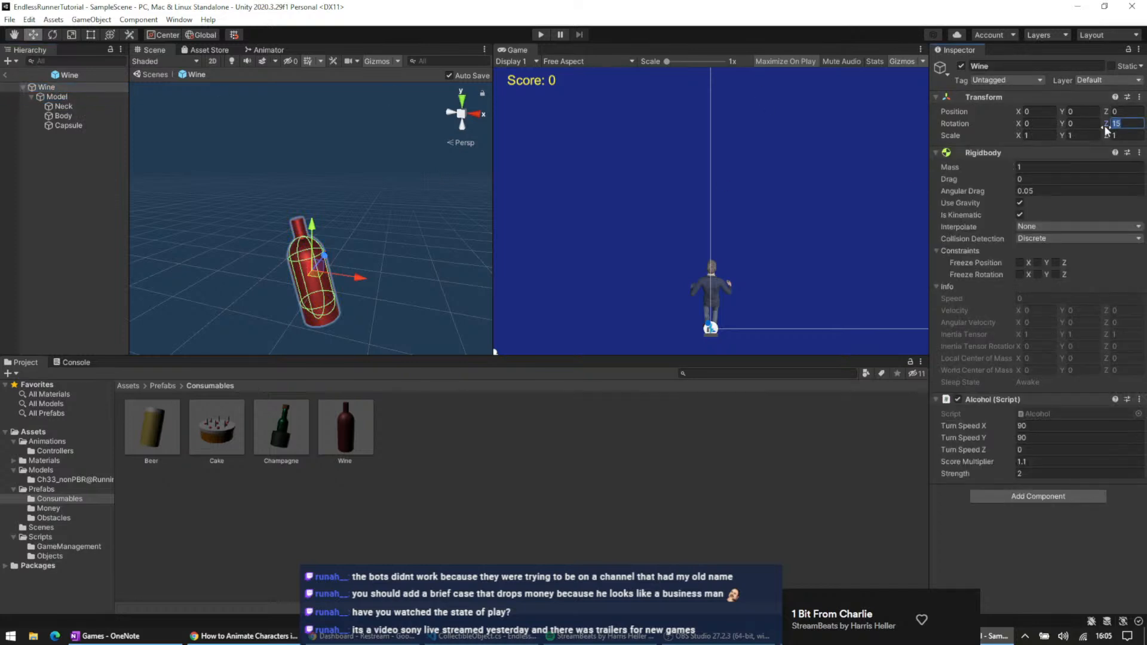
key("BackSpace")
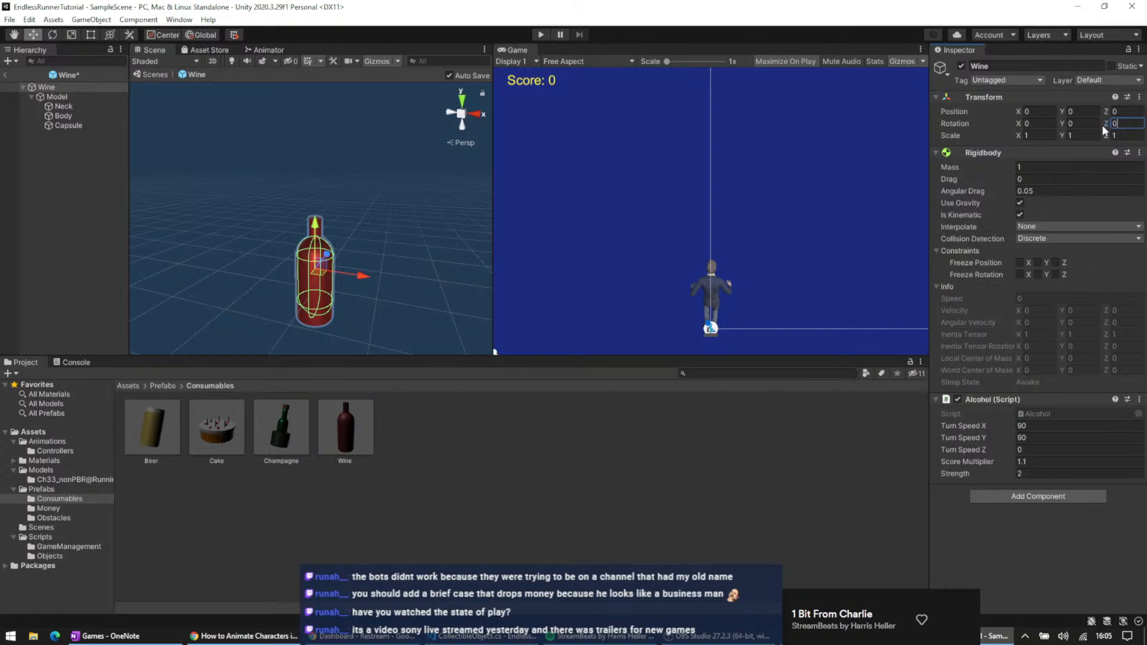
left_click(93, 87)
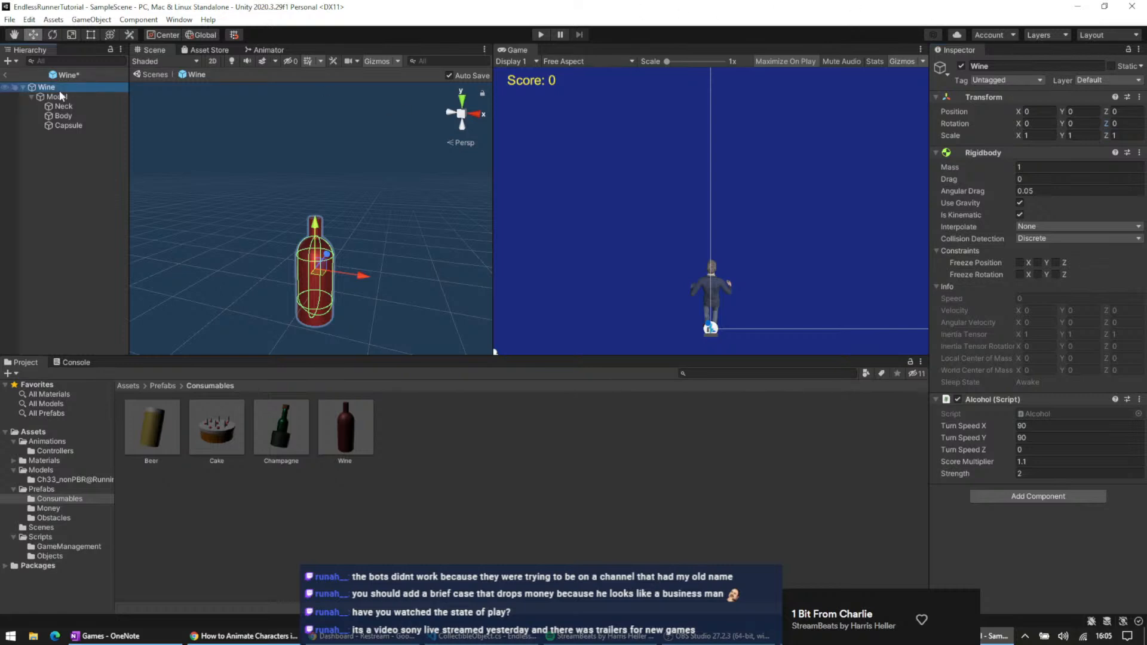
left_click(92, 97)
left_click(1124, 123)
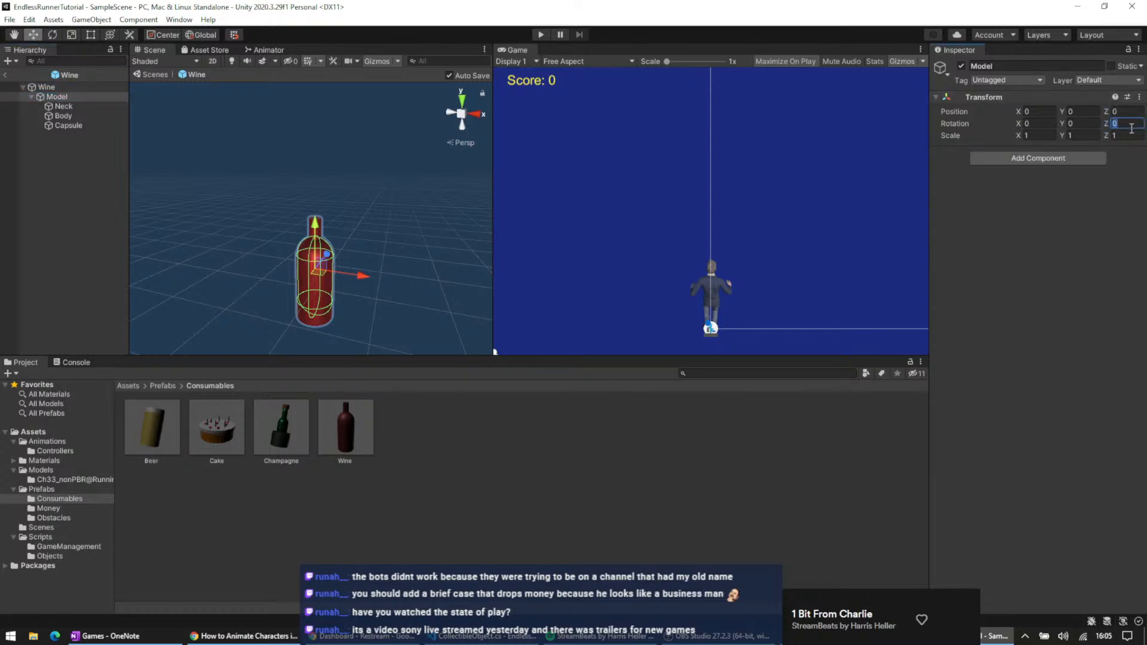
type("20")
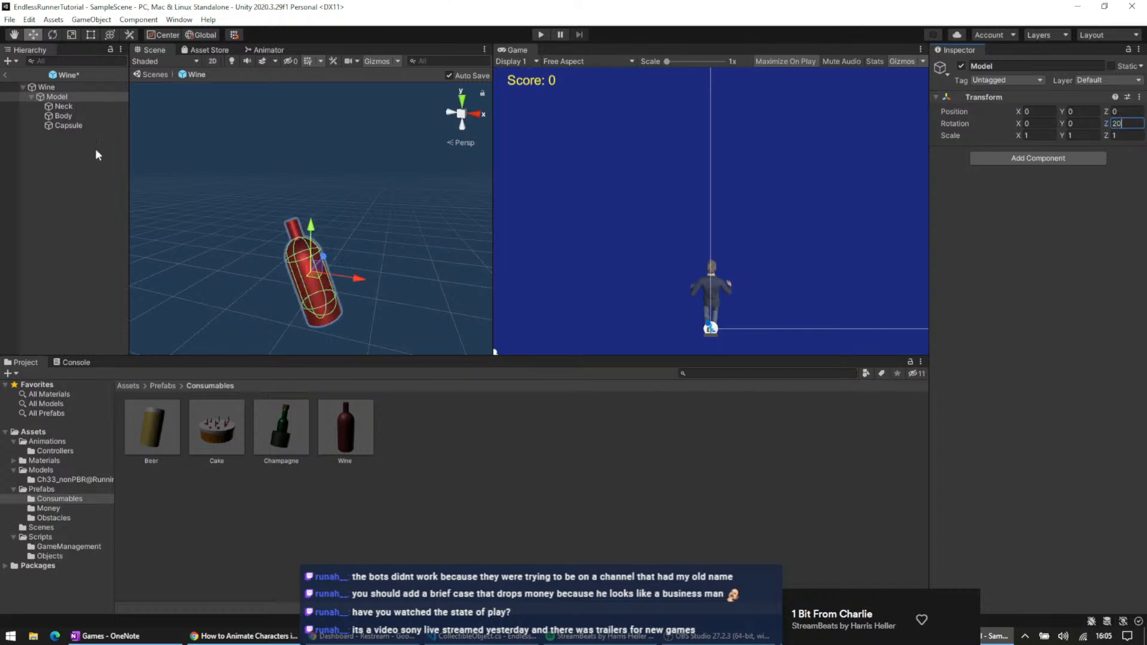
left_click(146, 253)
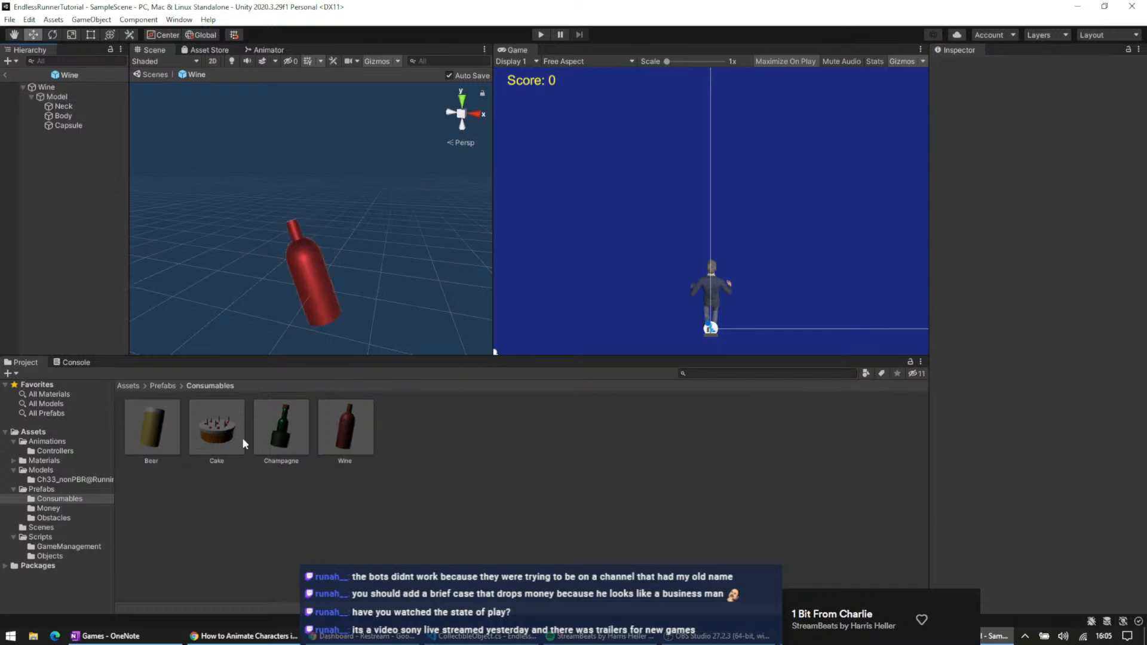
- Open the Cake prefab and create an empty child object named Model under its root
left_click(226, 436)
double_click(220, 428)
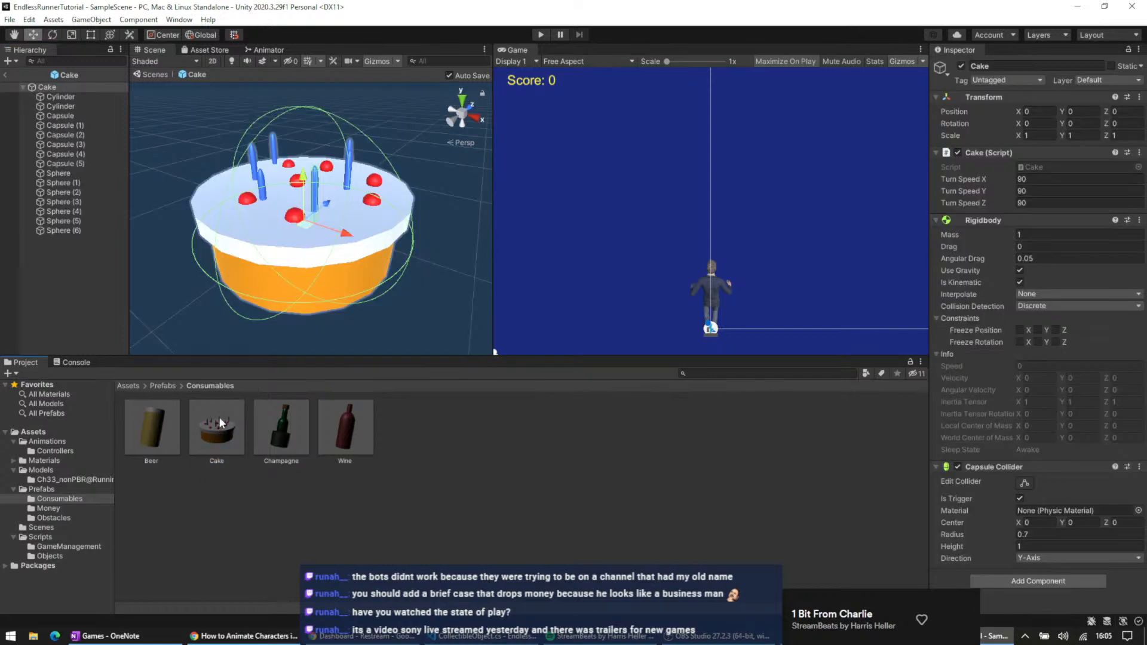
right_click(55, 85)
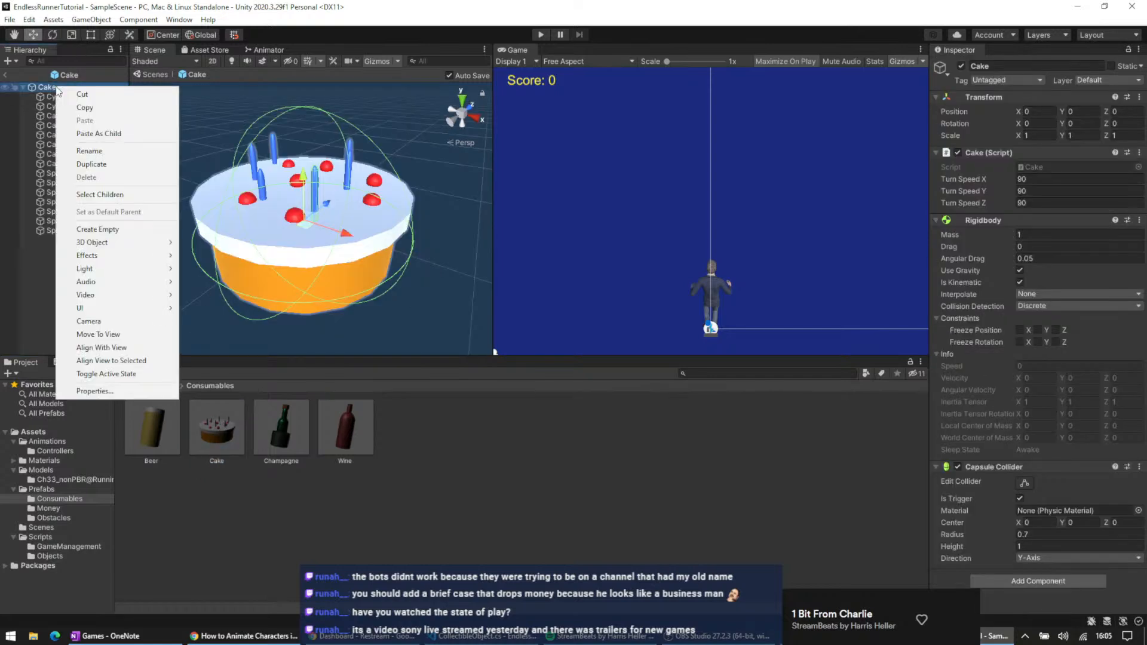
left_click(120, 226)
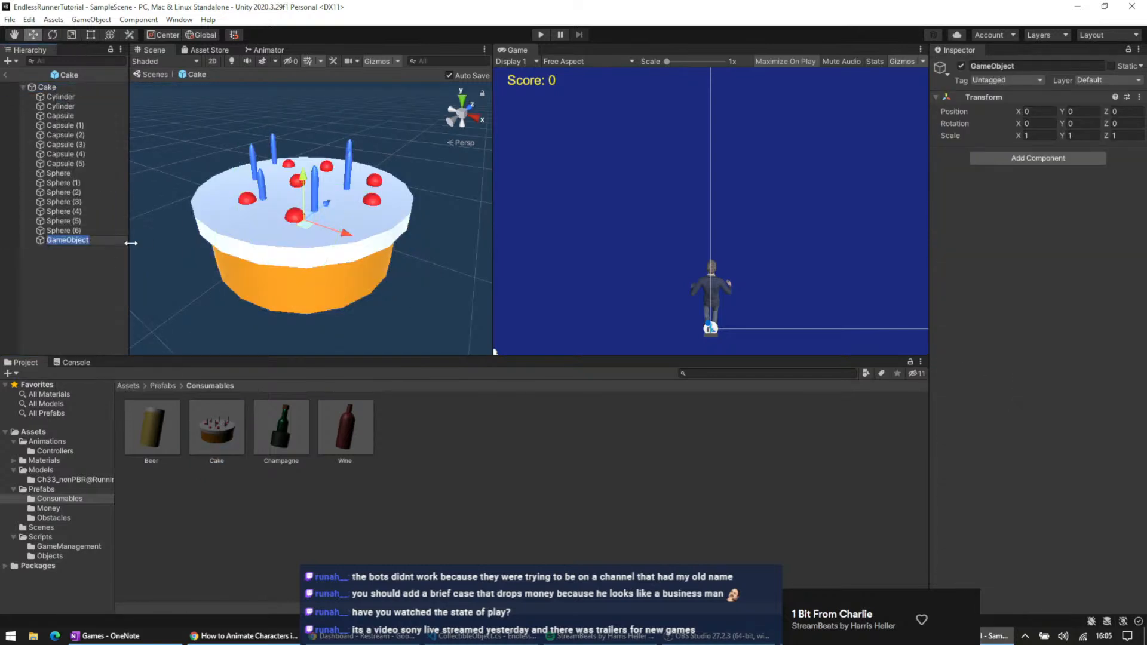
type("Model")
key("Return")
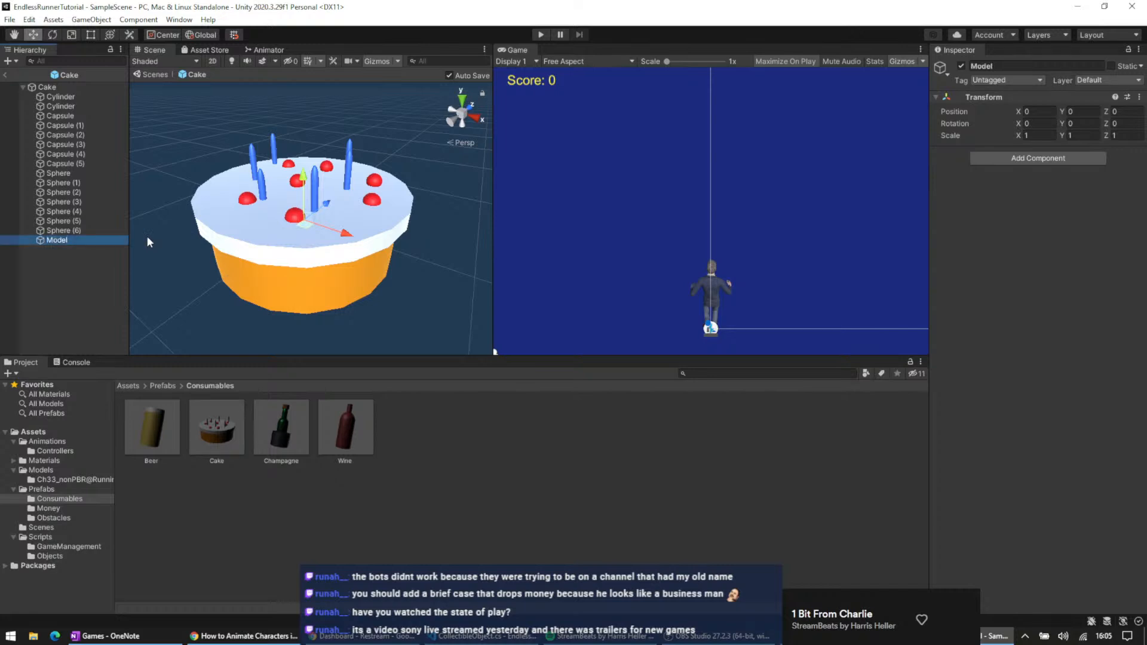
- Make all of the Cake's Cylinder, Capsule and Sphere objects children of Model
left_click(58, 97)
left_click(72, 231, "shift")
left_click_drag(73, 234, 72, 241)
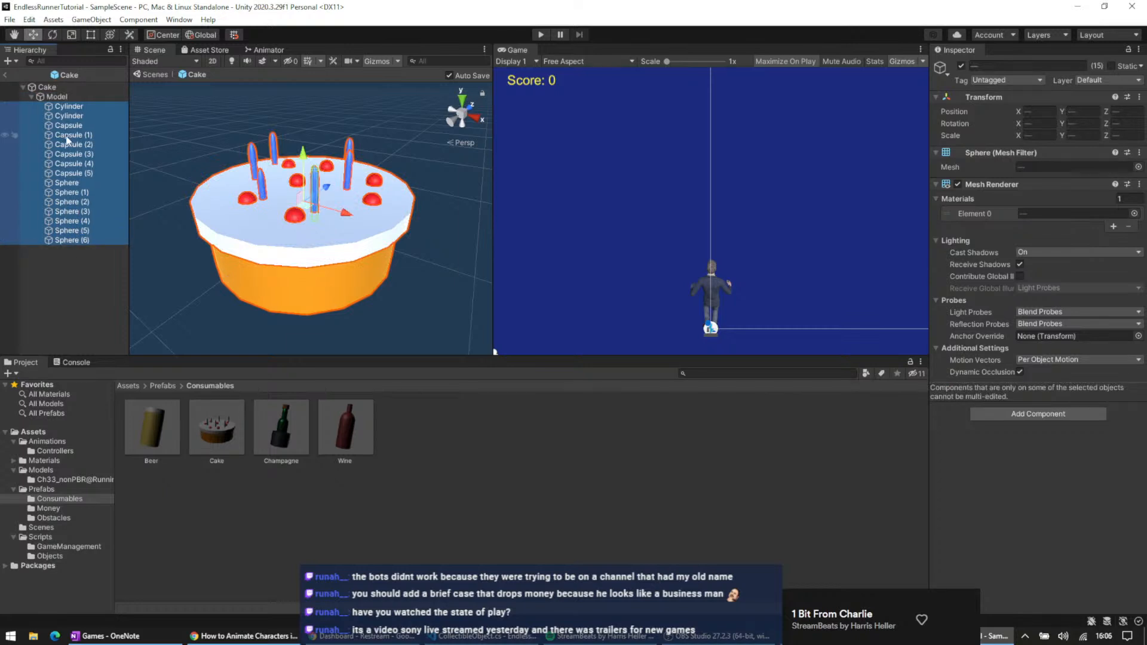
- Set Turn Speed X and Turn Speed Z to 0 in the Cake root's Cake script
left_click(57, 97)
left_click(47, 86)
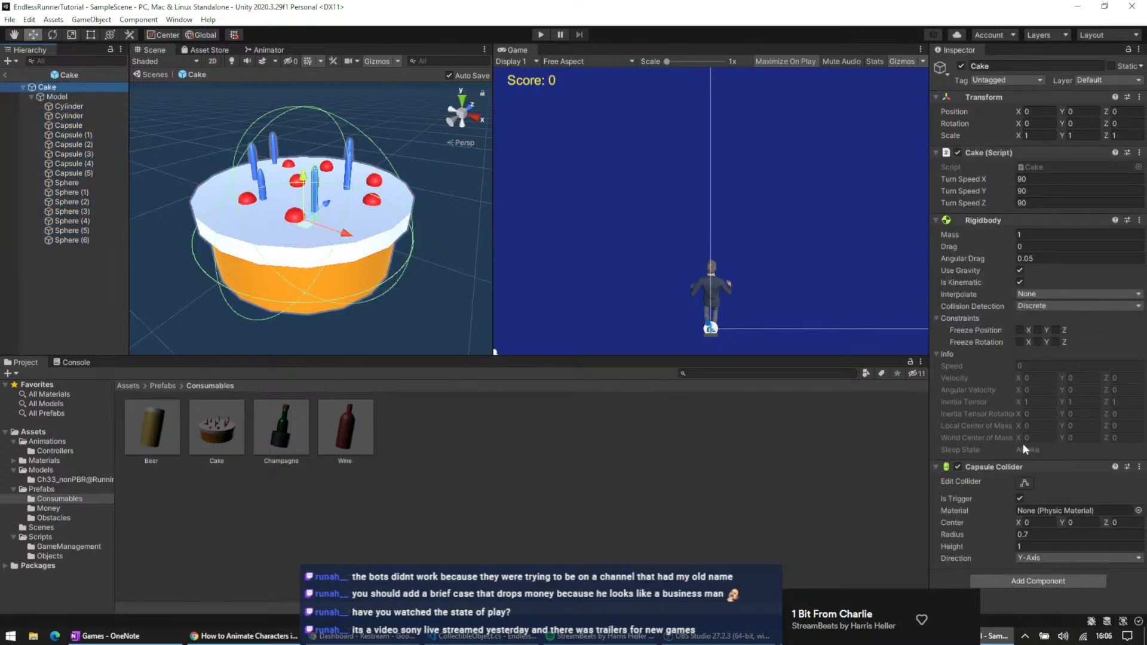
left_click_drag(1033, 203, 1001, 207)
left_click(1032, 179)
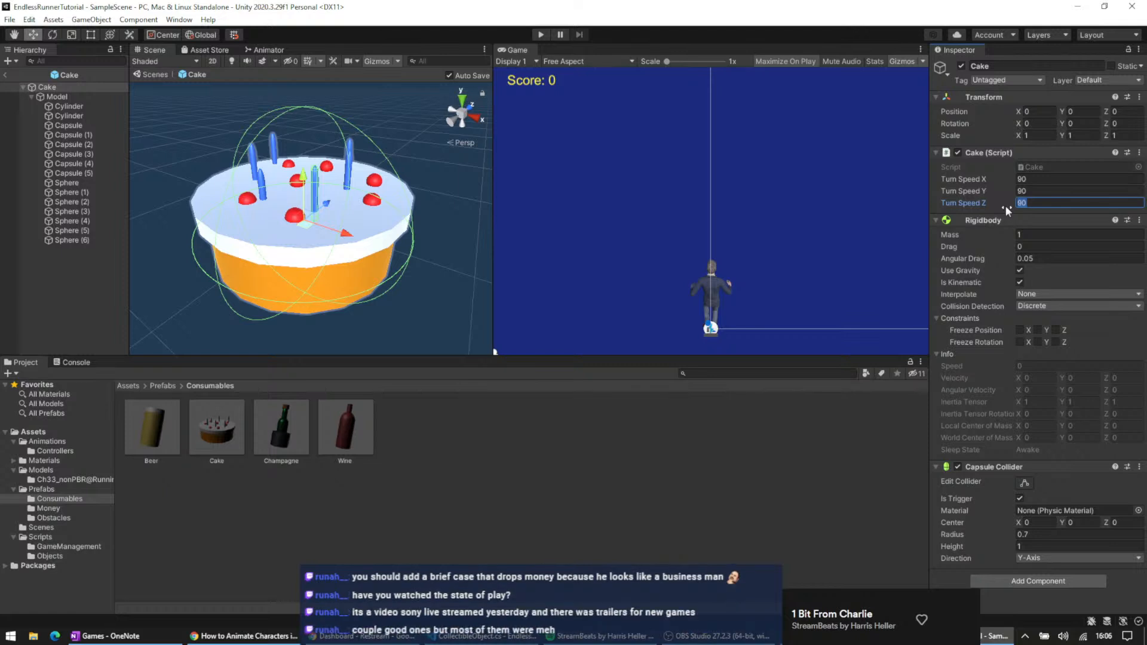
key("shift+Tab")
key("shift+Tab")
type("0")
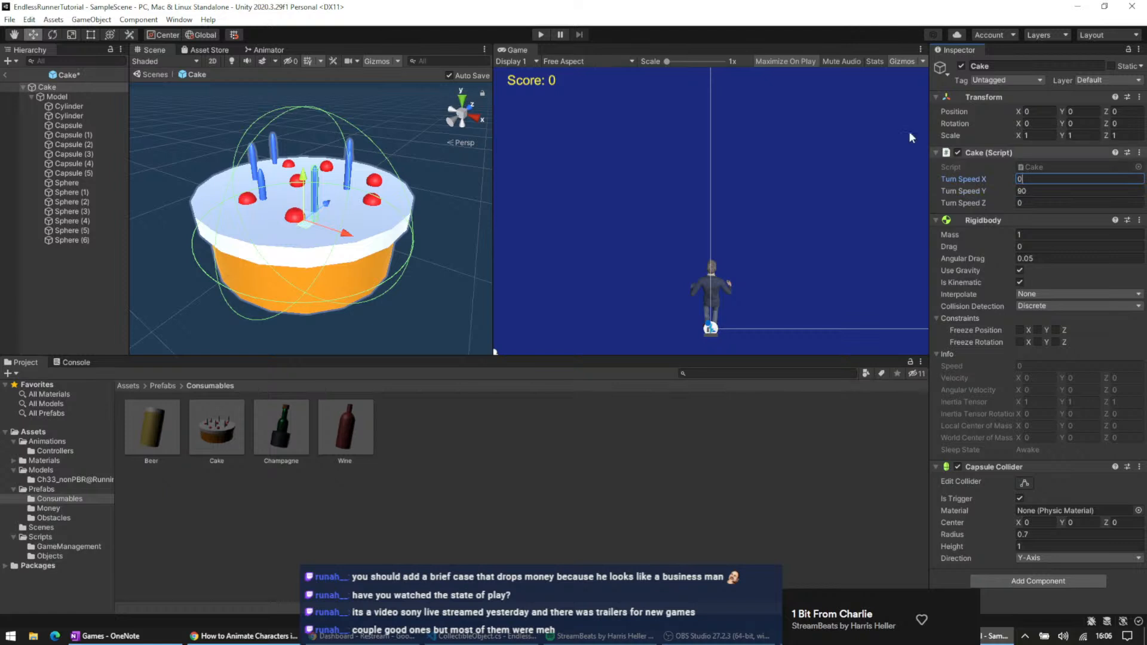
- Create an empty child object named Candles under the Cake's Model
left_click(69, 106)
left_click(73, 135)
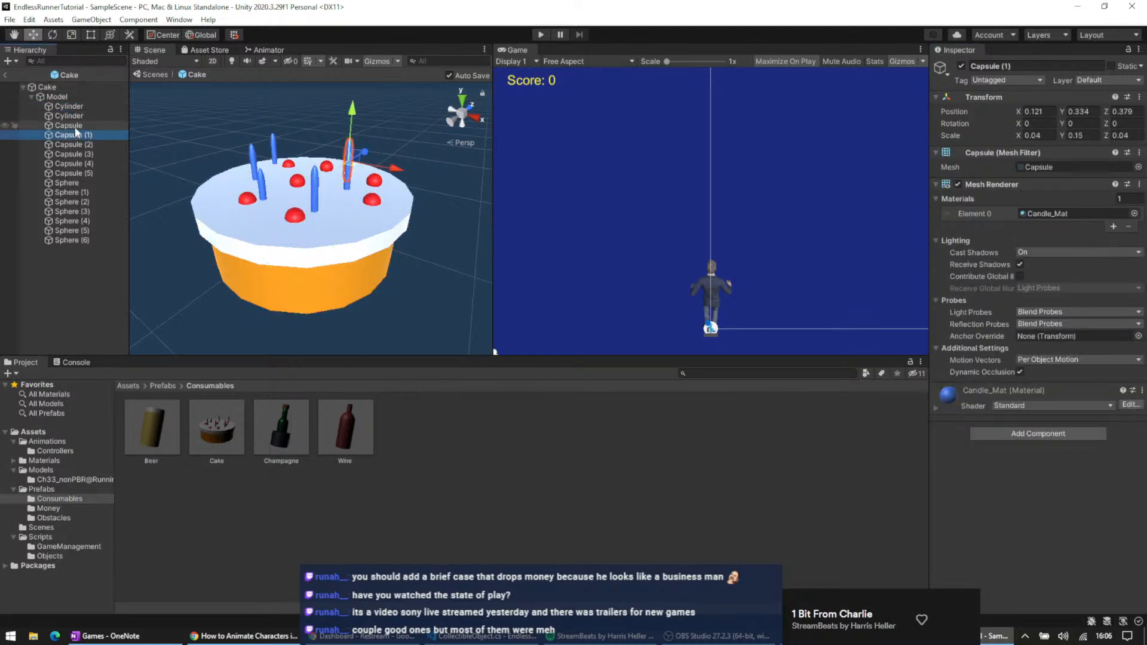
left_click(74, 127)
left_click(64, 97)
right_click(65, 99)
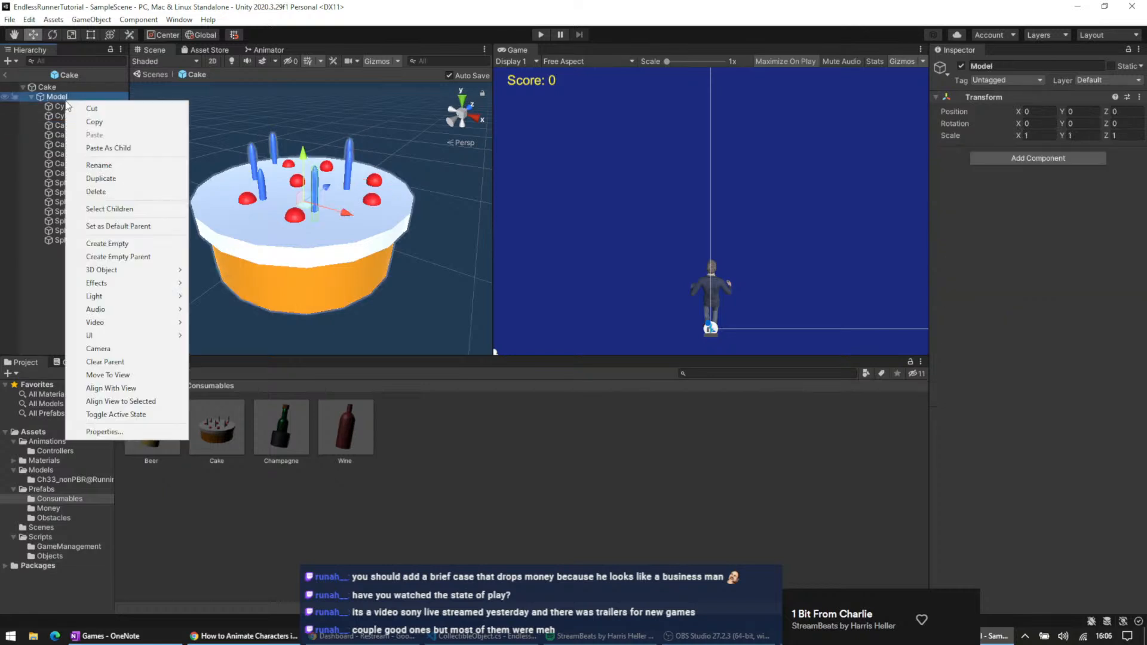
left_click(117, 244)
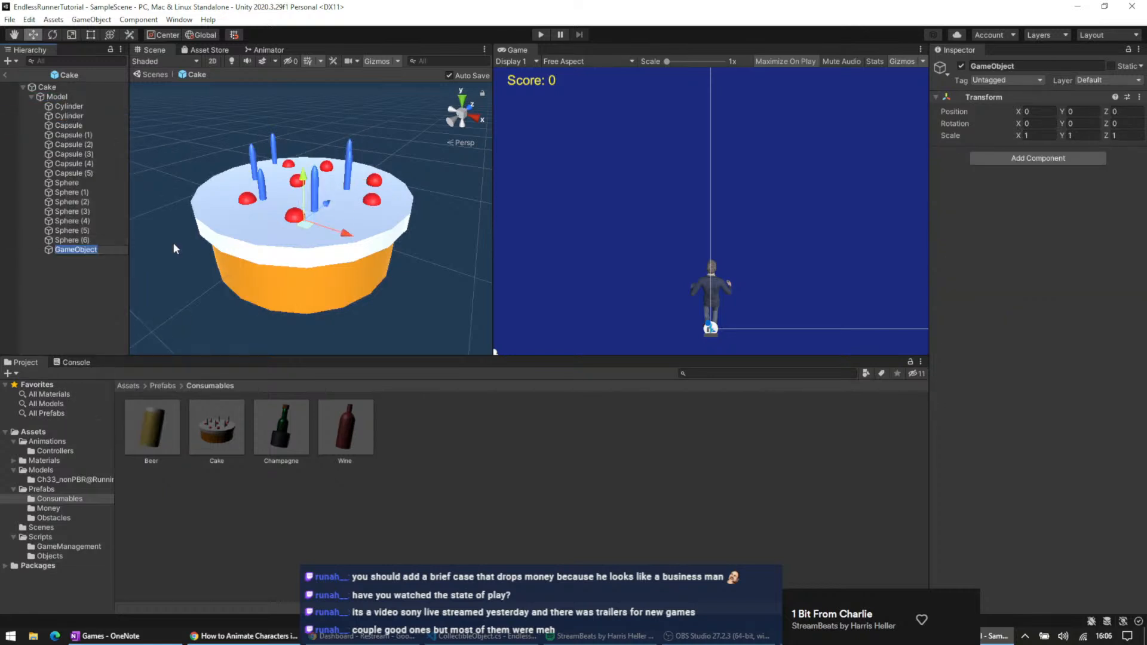
type("Candles")
key("Return")
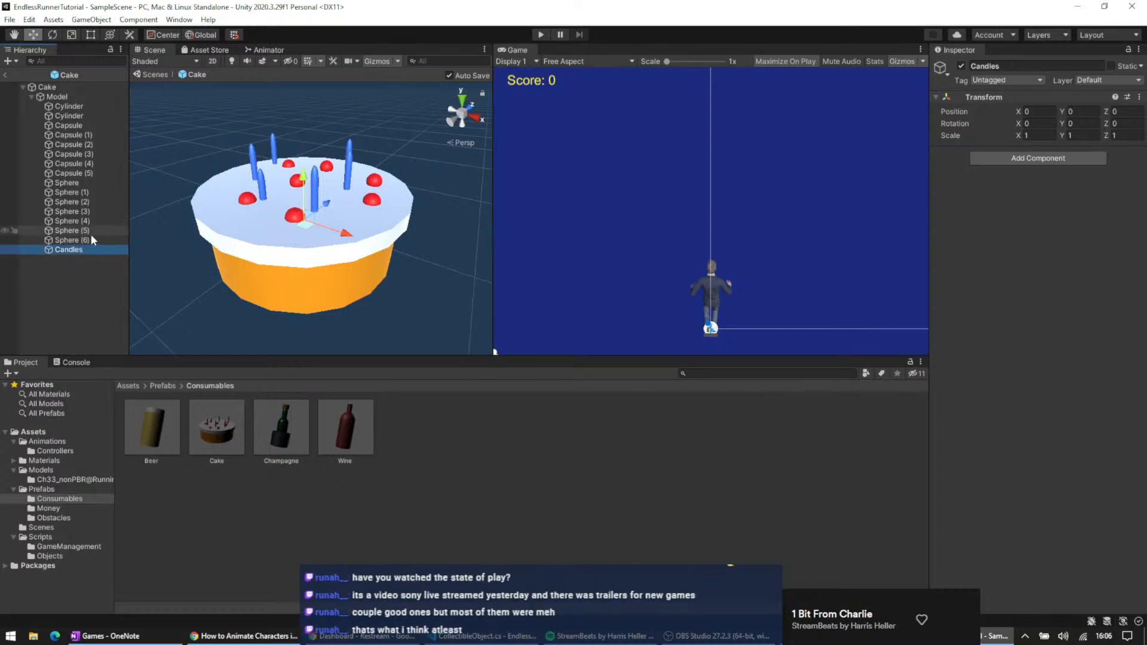
- Create an empty object named Cherries and place it under the Cake's Model beside Candles
right_click(94, 258)
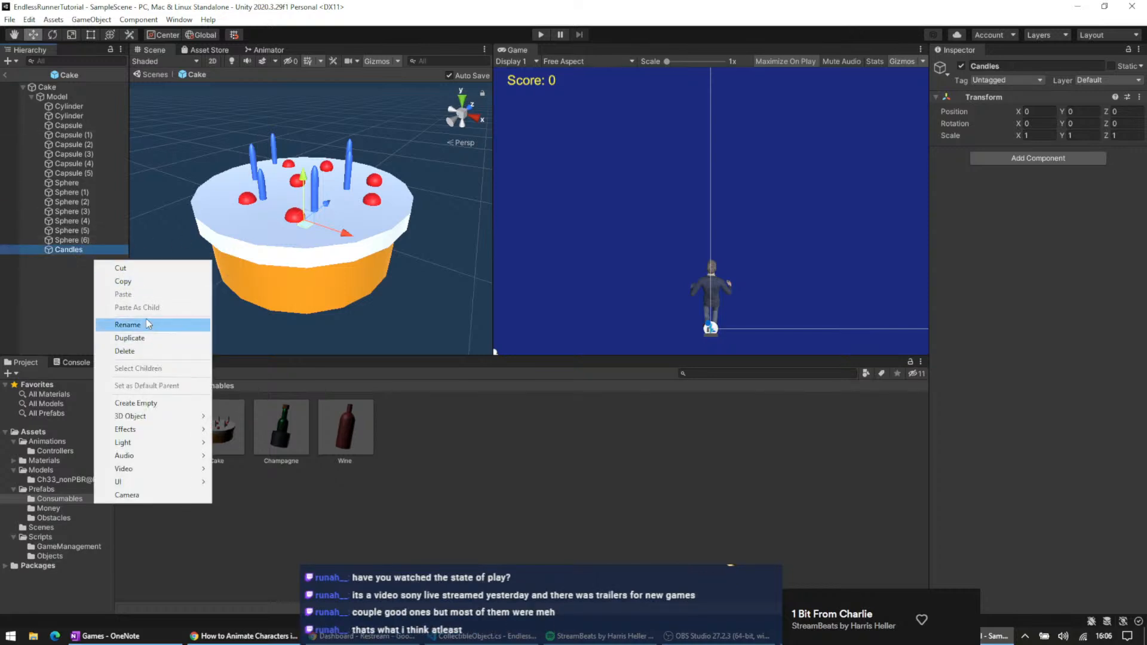
left_click(152, 402)
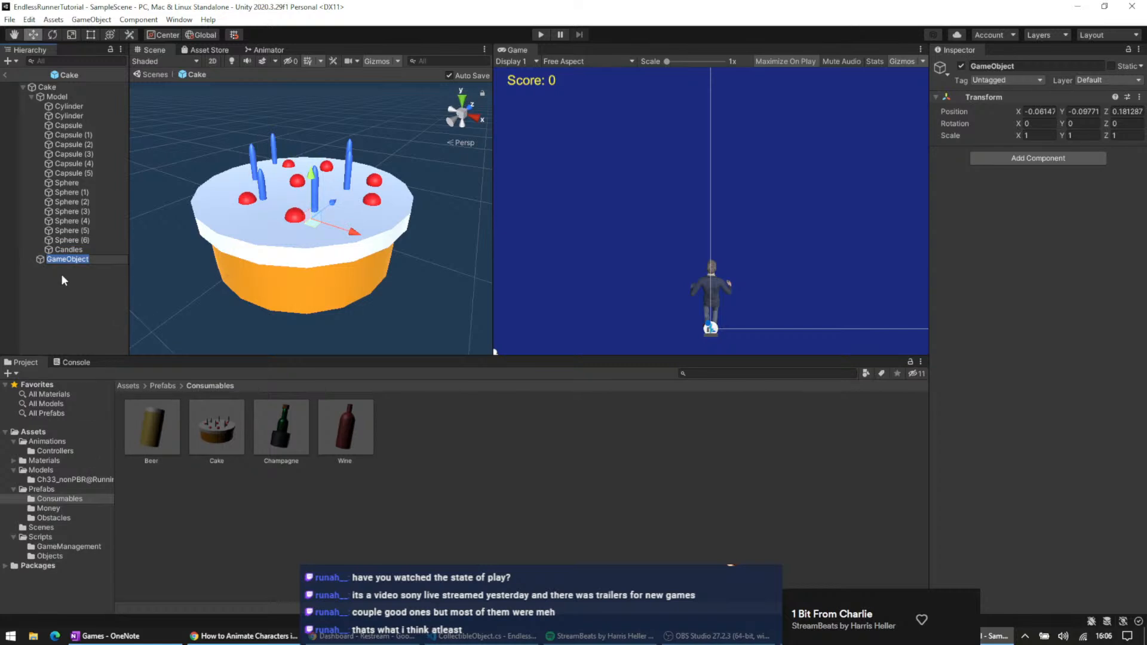
left_click_drag(41, 260, 55, 96)
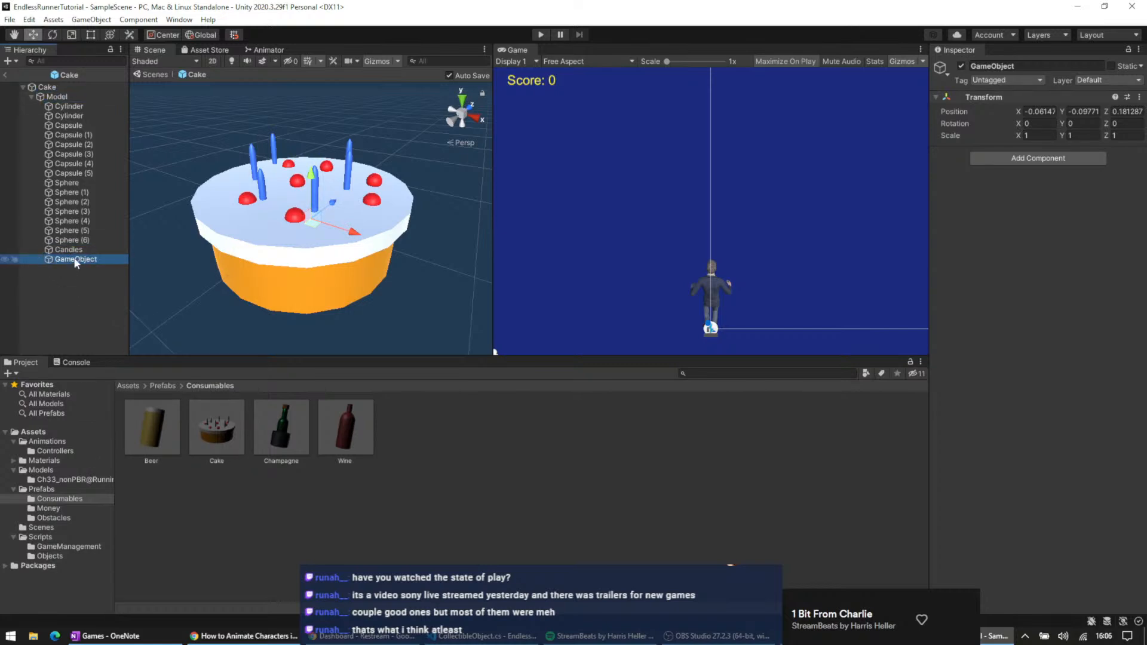
left_click(74, 259)
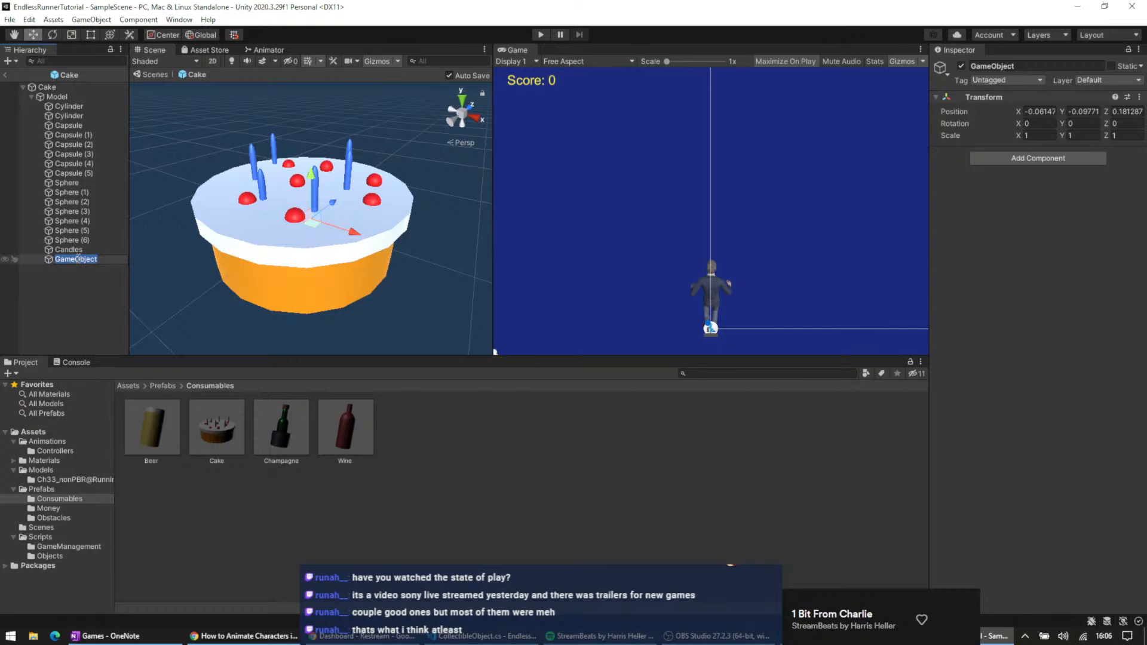
type("Cherries")
key("Return")
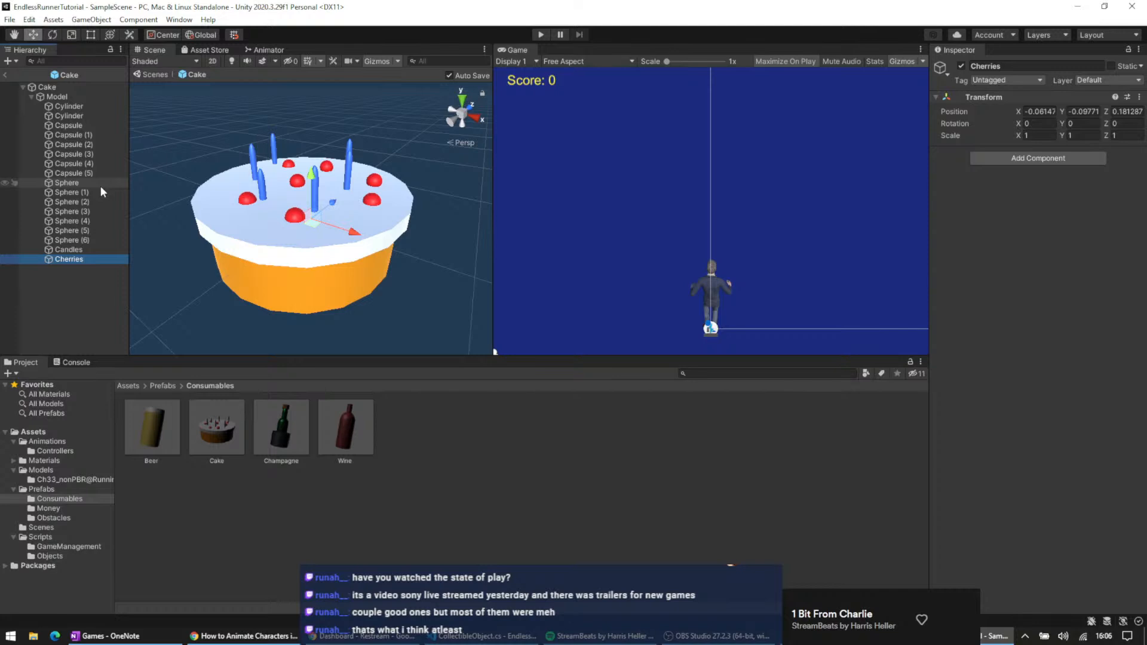
- Make Sphere through Sphere (6) children of the Cherries object
left_click(100, 184)
left_click(92, 230, "shift")
left_click(93, 239, "shift")
left_click_drag(88, 224, 82, 260)
- Make Capsule through Capsule (5) children of the Candles object and collapse the Candles and Cherries groups
left_click(74, 173)
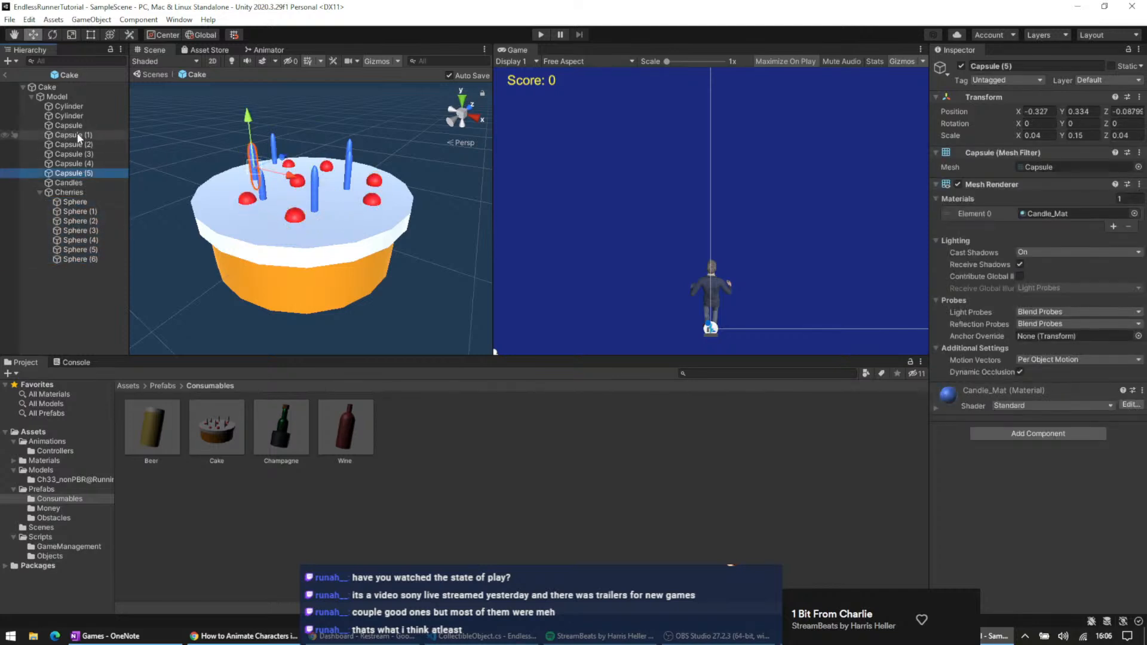
left_click(71, 135, "shift")
left_click(73, 126, "shift")
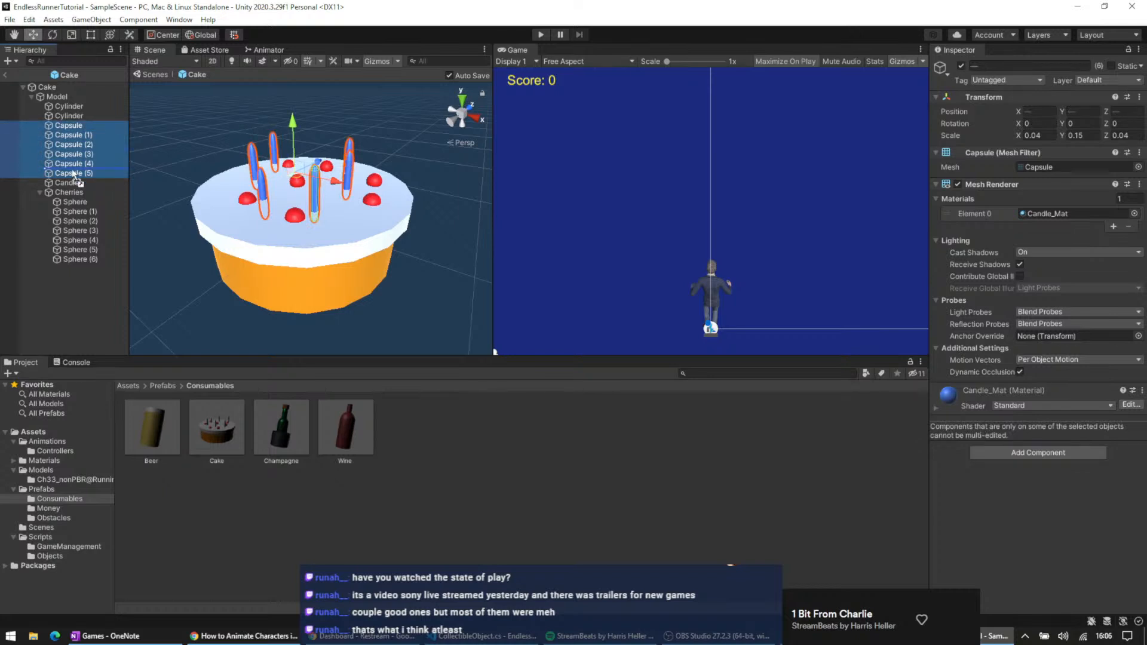
left_click_drag(74, 186, 73, 185)
left_click(40, 126)
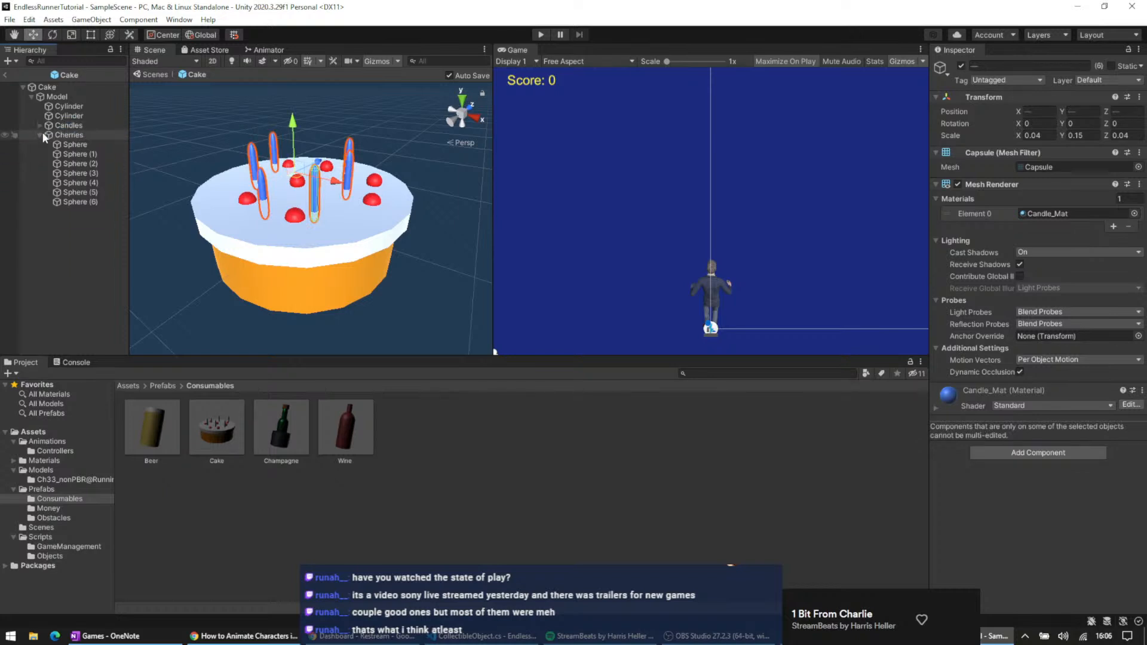
left_click(40, 135)
- Set the Z rotation of the Cake's Model child to 20
left_click(41, 96)
left_click(44, 88)
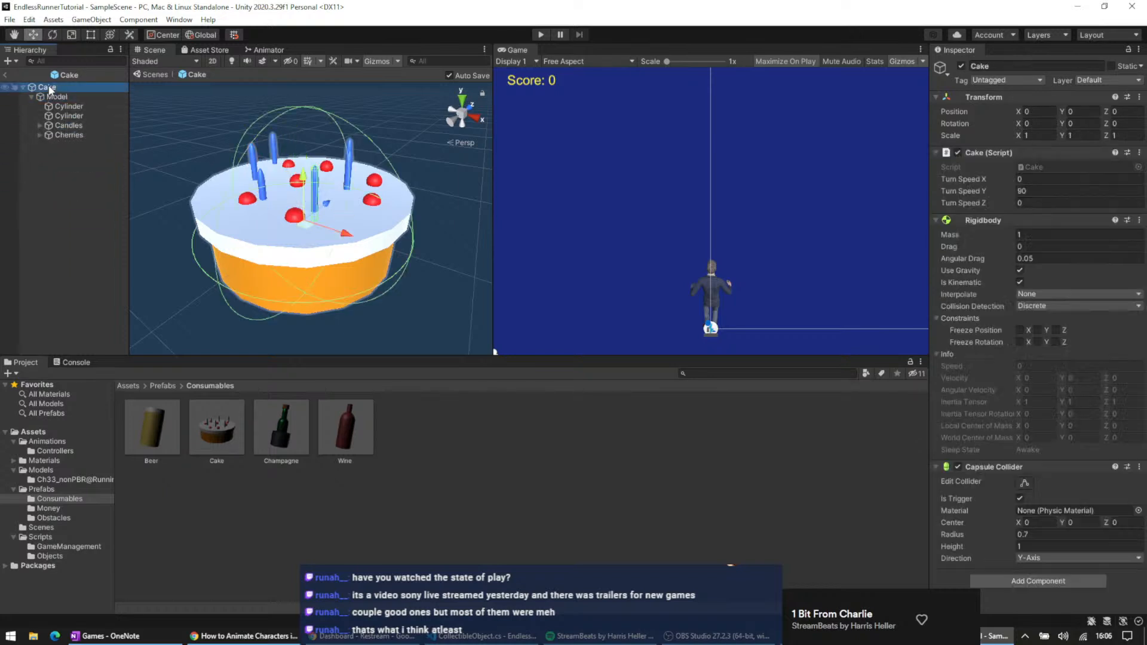
left_click(58, 98)
left_click(45, 87)
left_click(56, 97)
left_click(1125, 124)
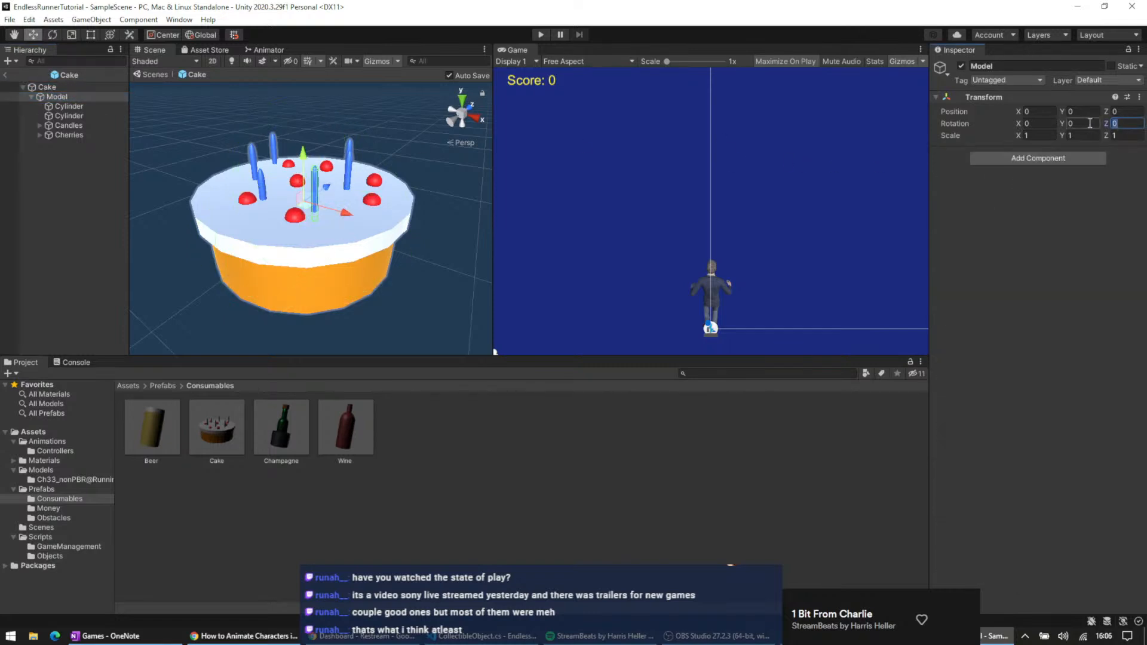
type("20")
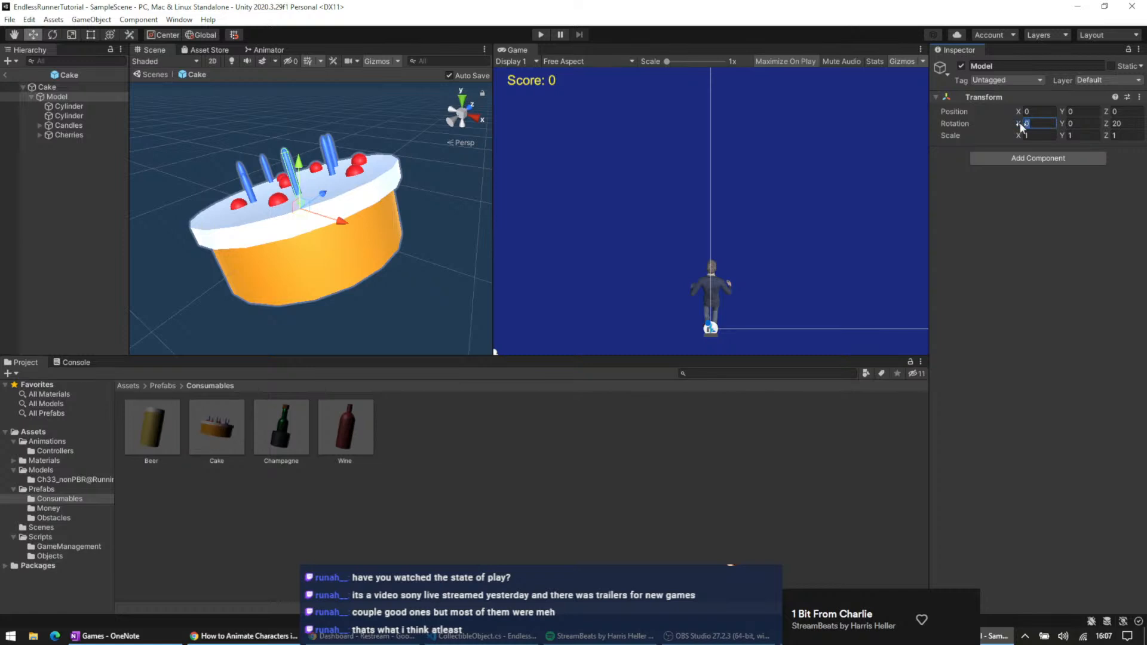
- Try an X rotation of 10 on the Cake's Model, then return it to 0
type("10")
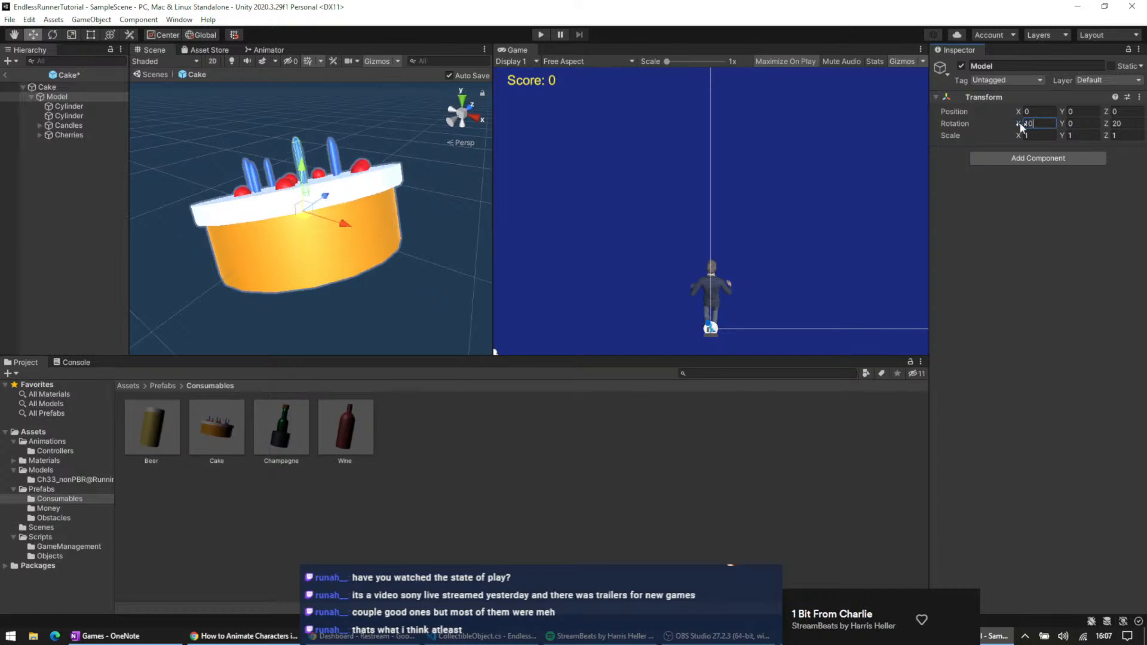
key("BackSpace")
key("BackSpace")
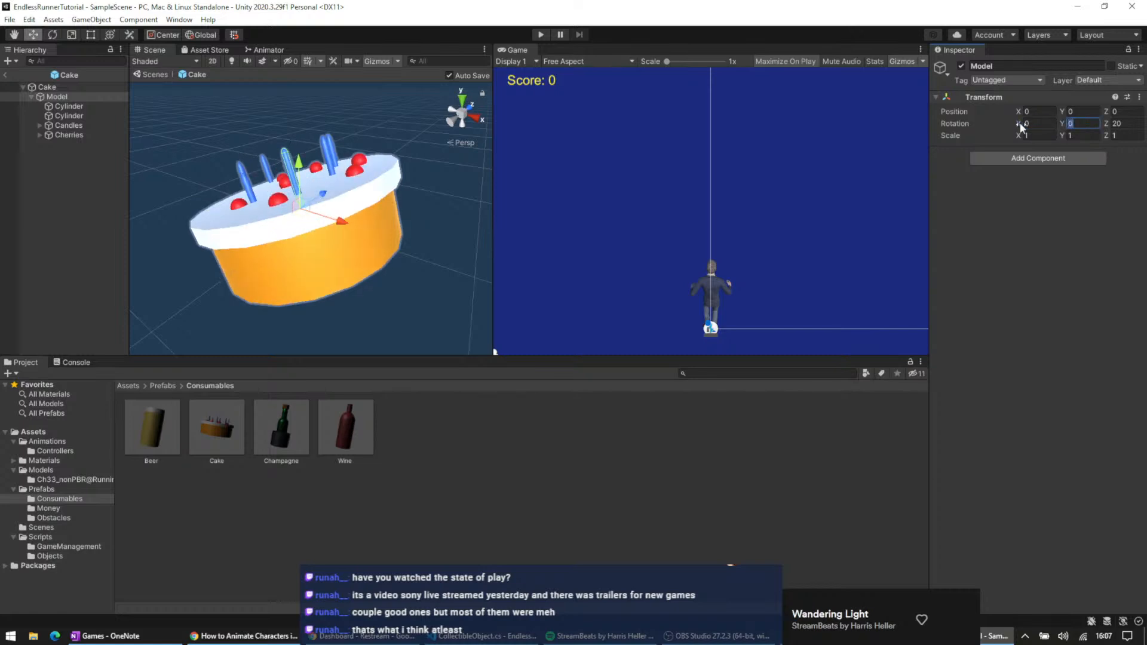
- Set the Y rotation of the Cake's Model child to 20 and select the Cake root
type("20")
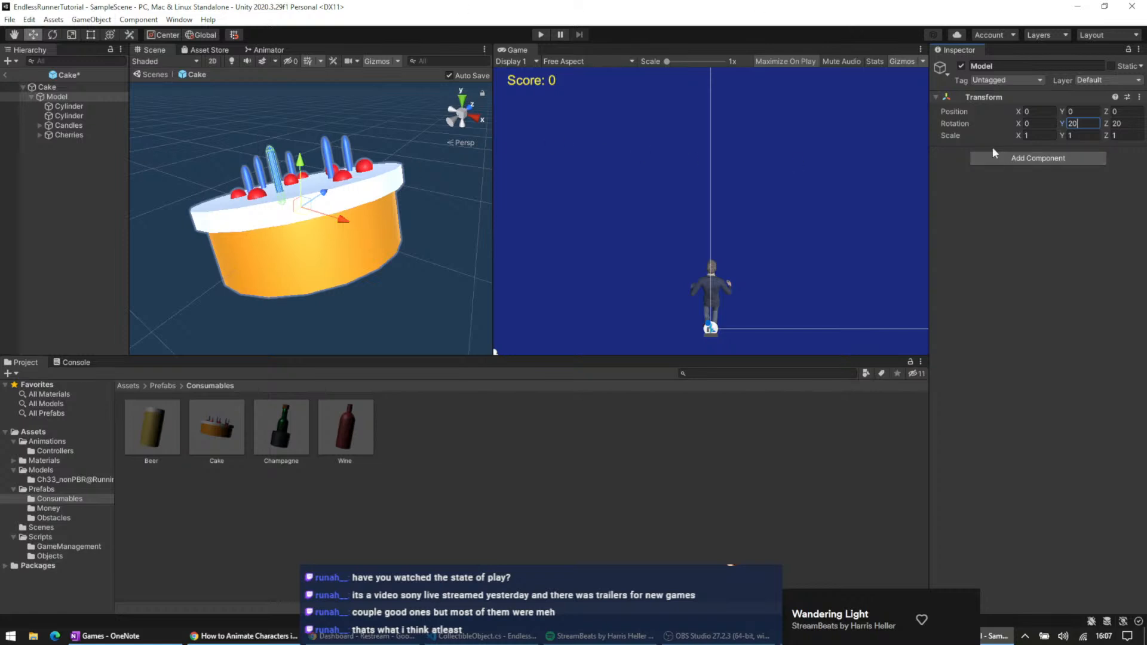
left_click(70, 207)
left_click(47, 86)
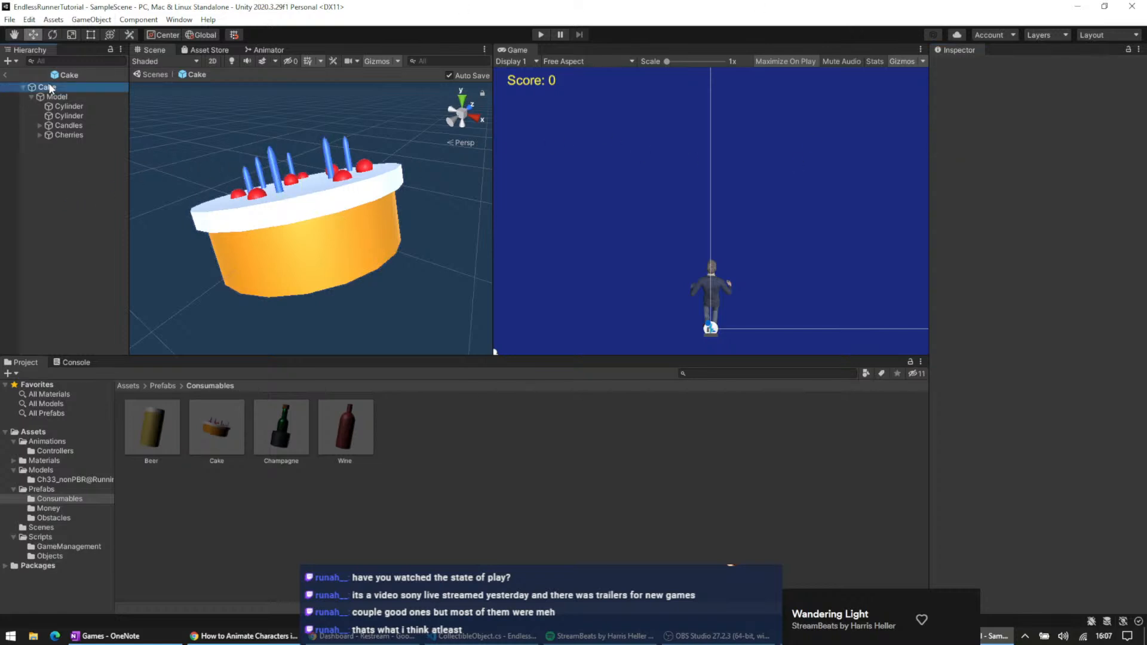
- Run the game and steer the runner between lanes to check how the tilted cakes spin around Y
left_click(540, 35)
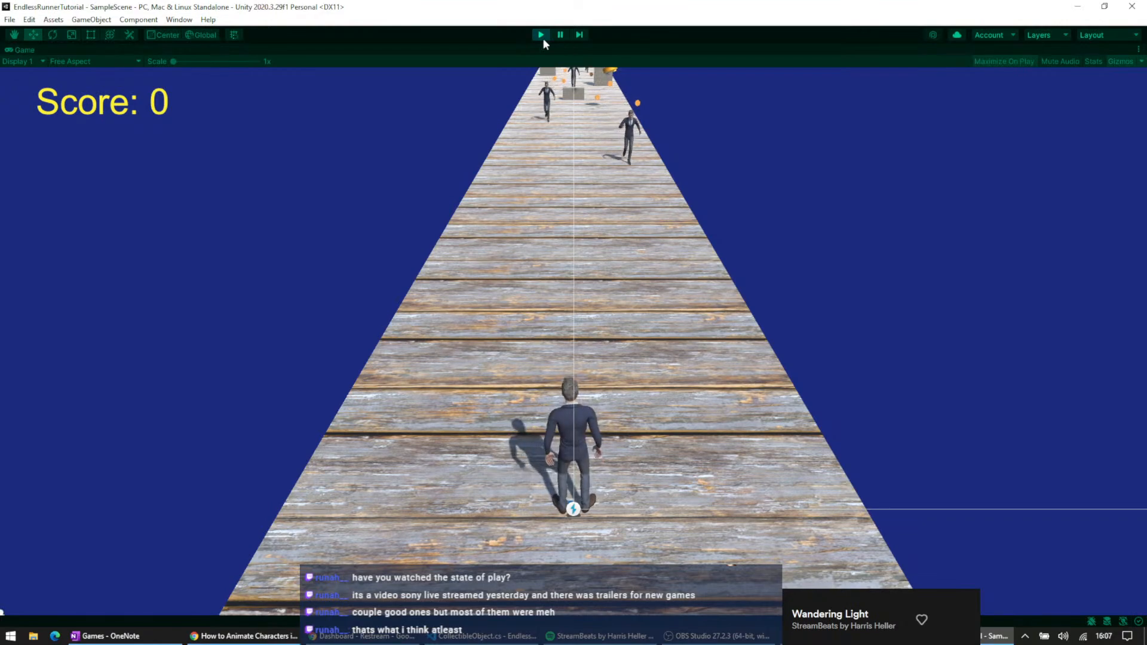
key("Right")
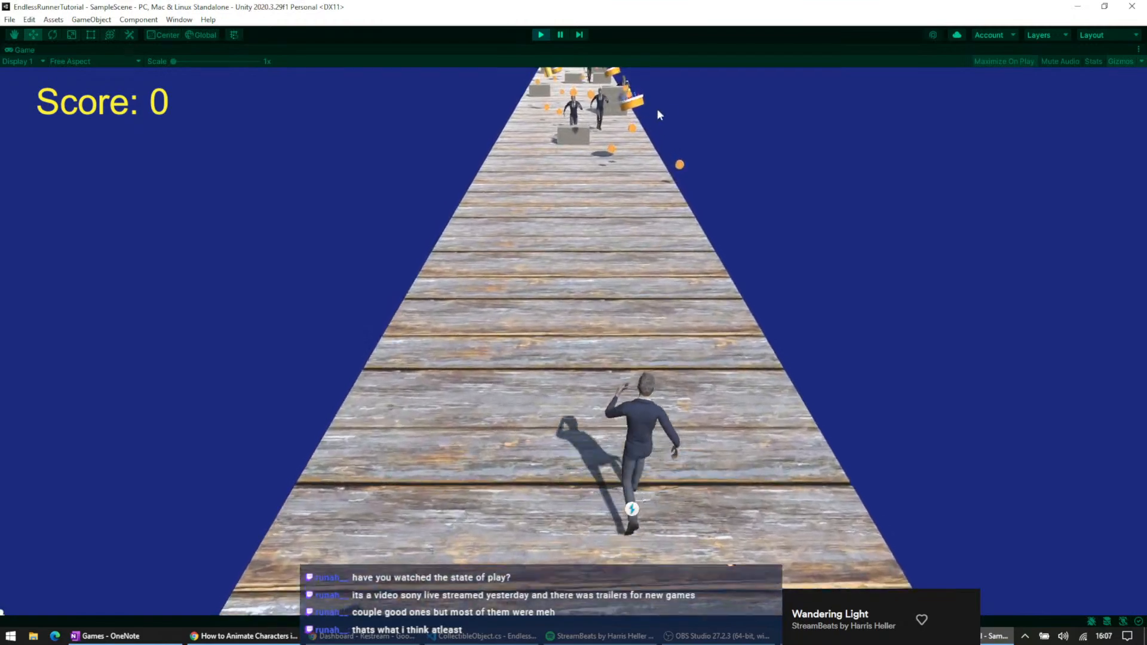
key("Left")
key("Left")
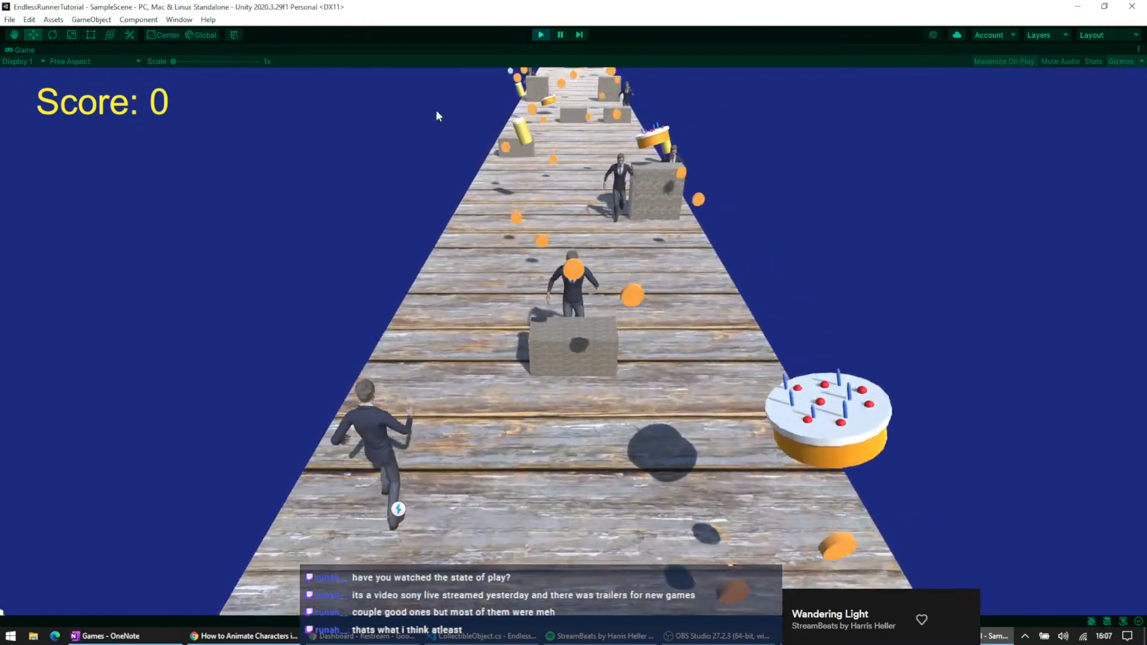
key("Right")
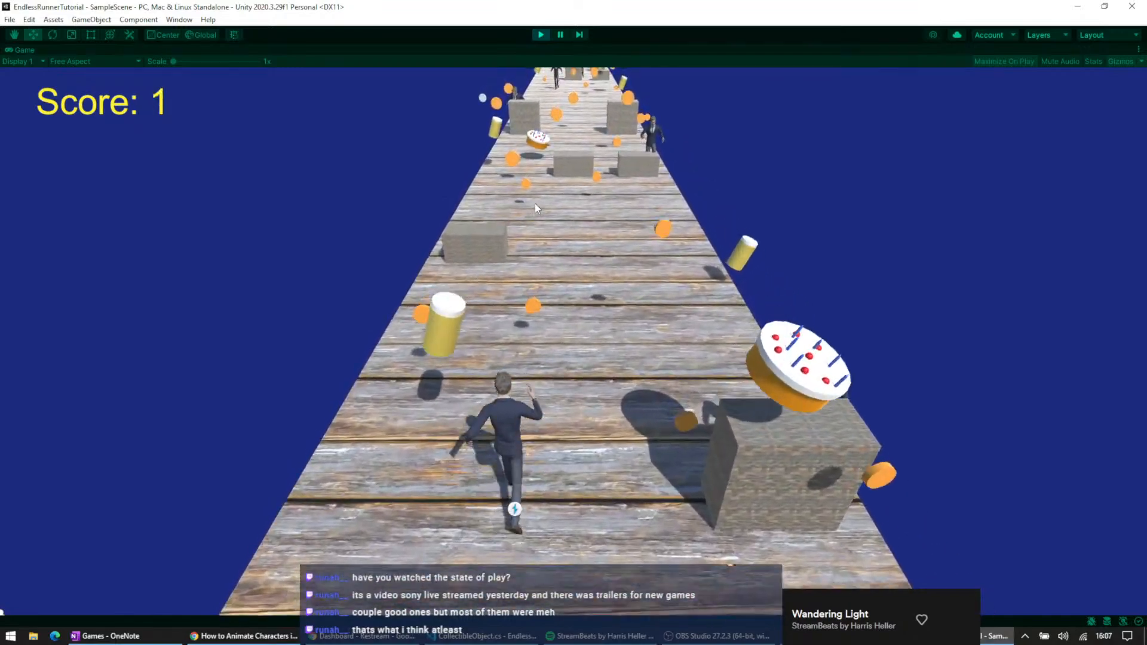
key("Left")
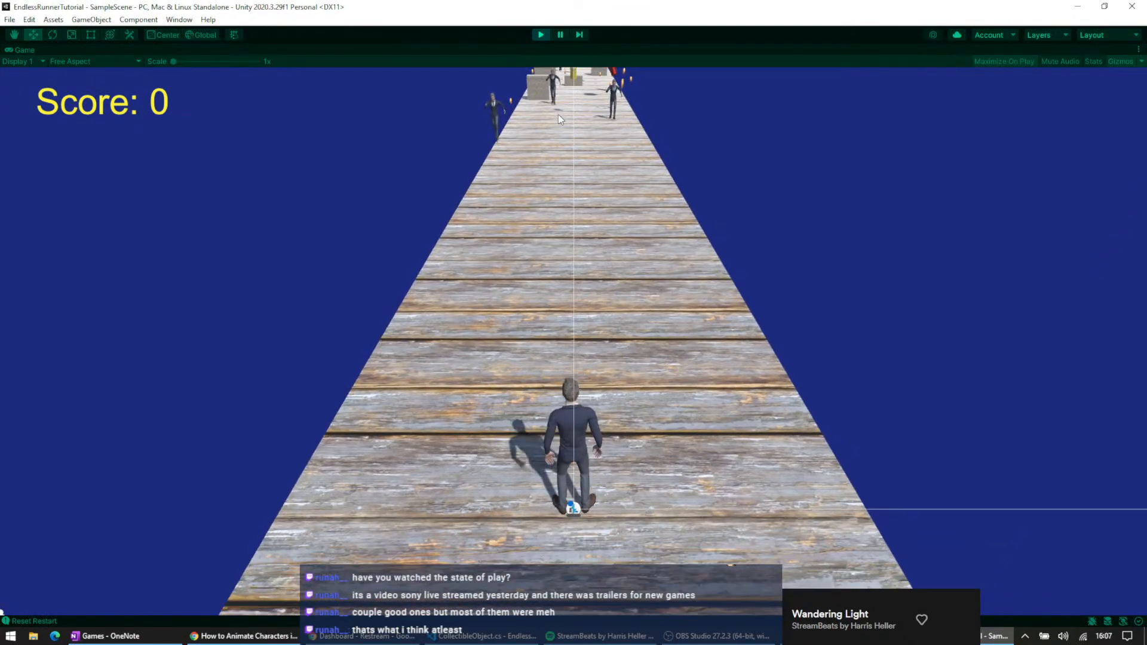
- Playtest another run, switching lanes and jumping past obstacles while collecting coins, cakes and drinks, and stop the game
key("Right")
key("Left")
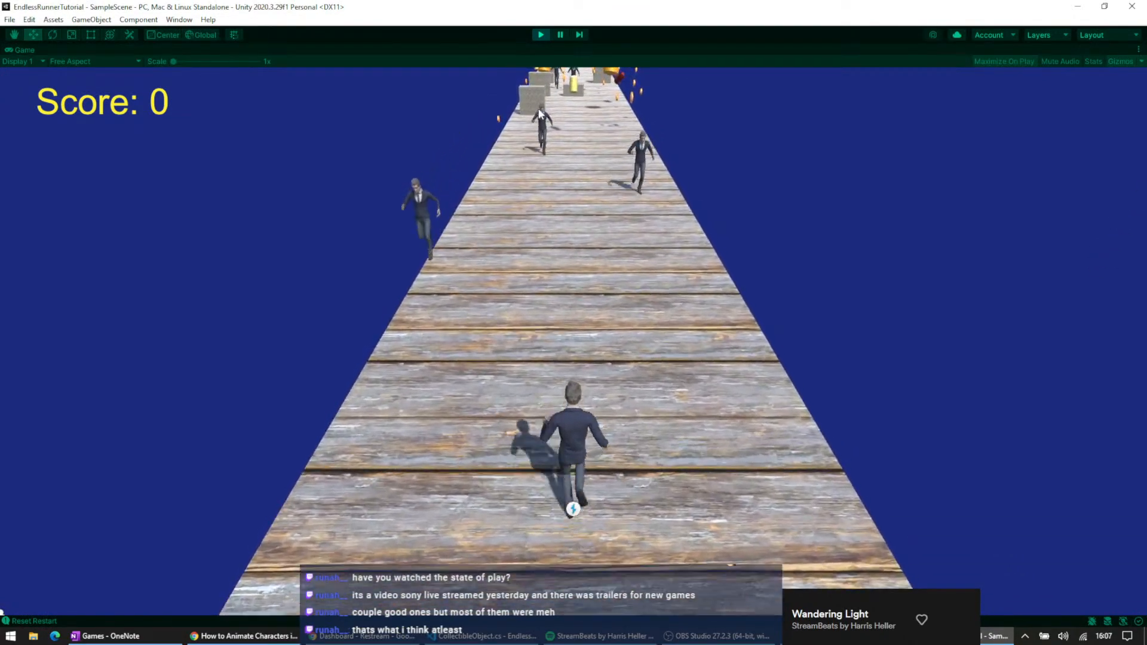
key("Right")
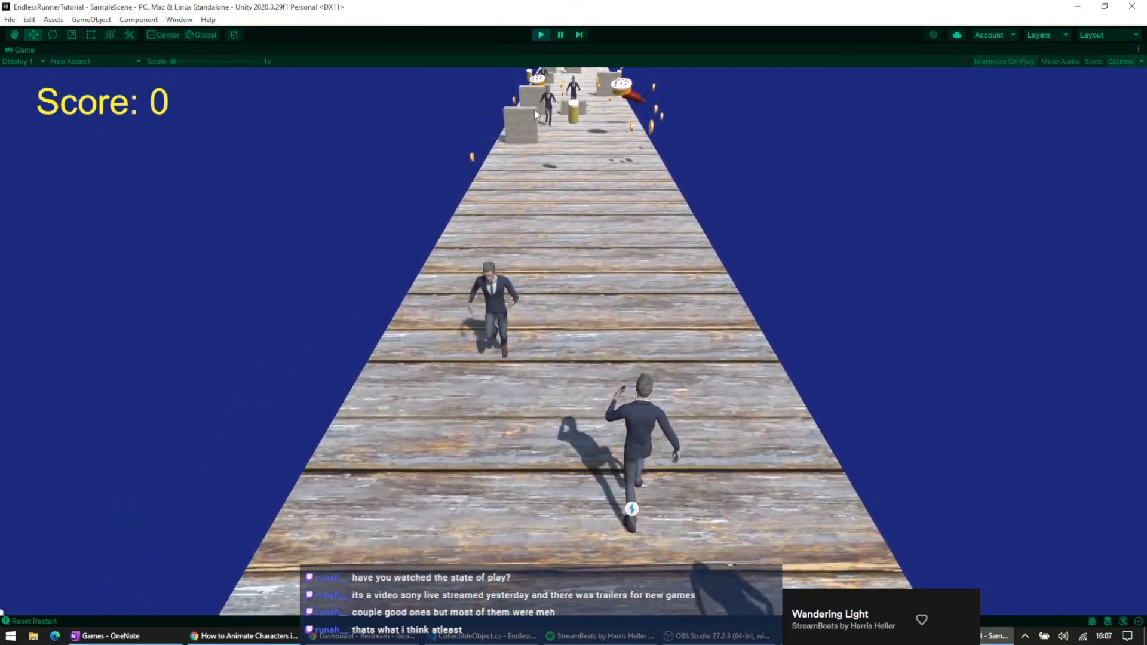
key("Left")
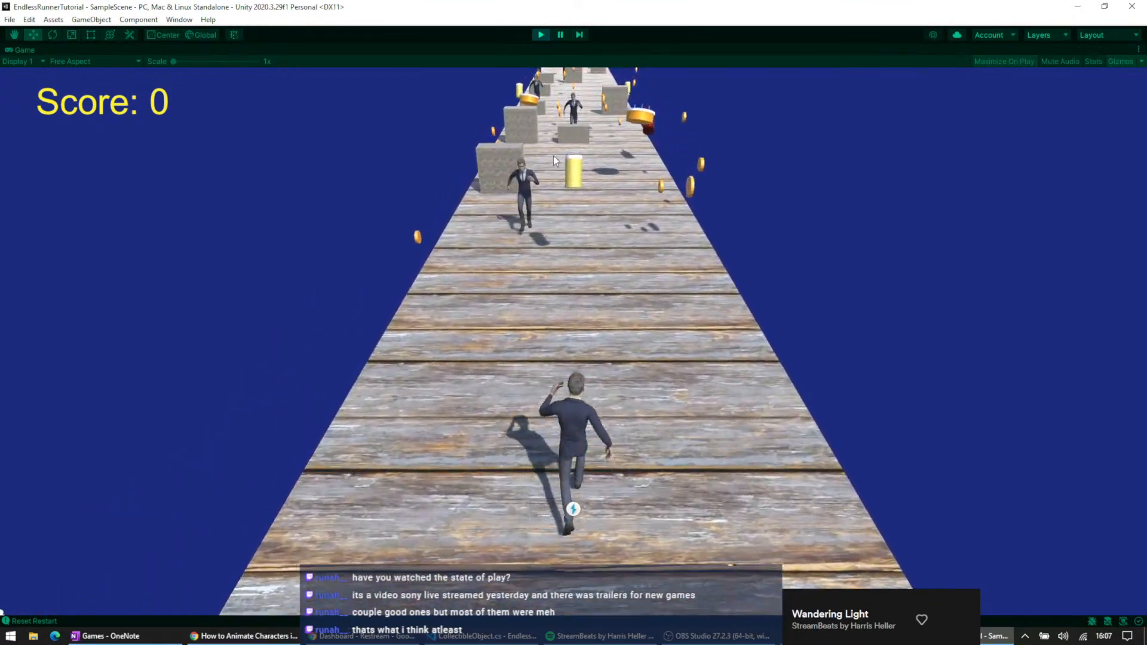
key("space")
key("Right")
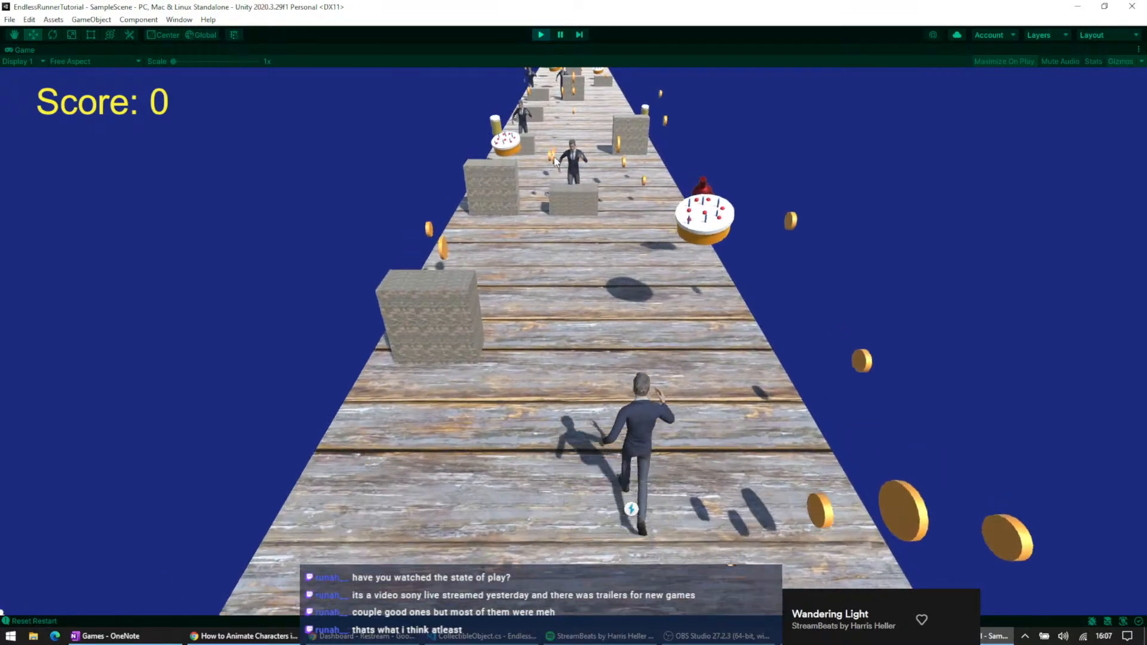
key("space")
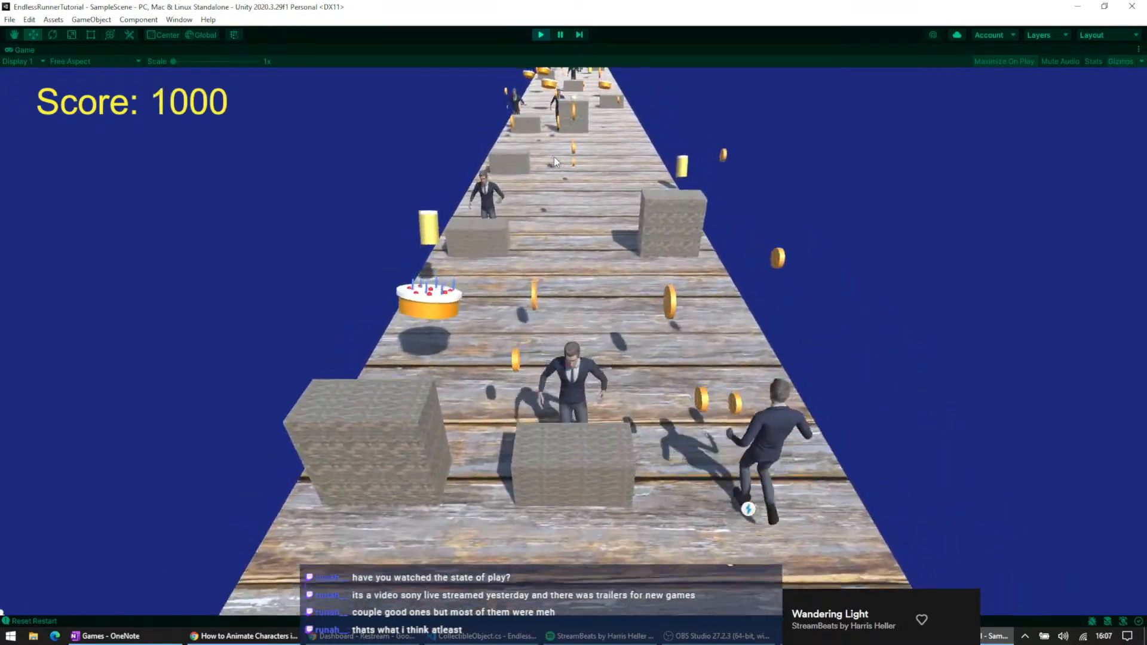
key("Left")
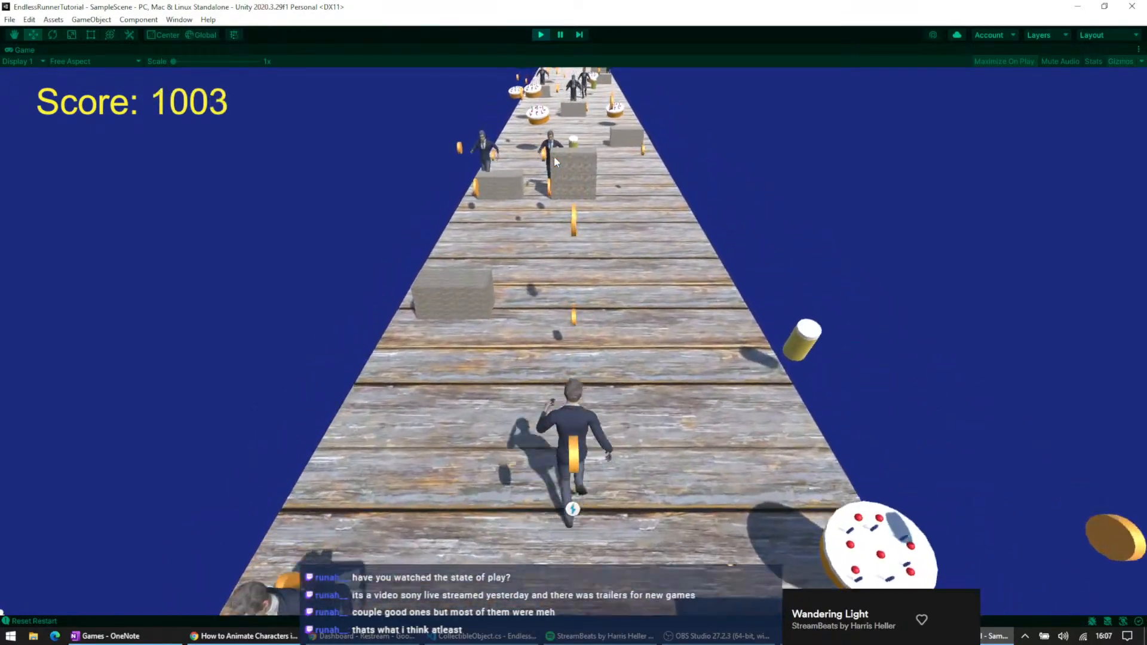
key("Right")
key("Left")
key("Right")
key("space")
key("Left")
key("Left")
key("Left")
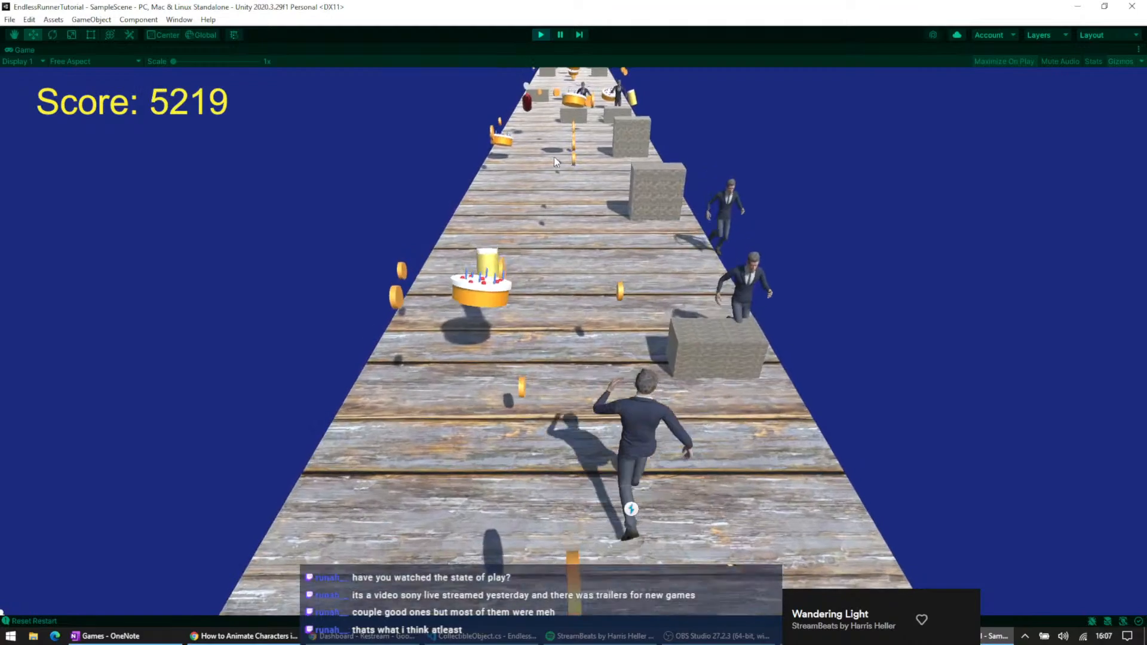
key("space")
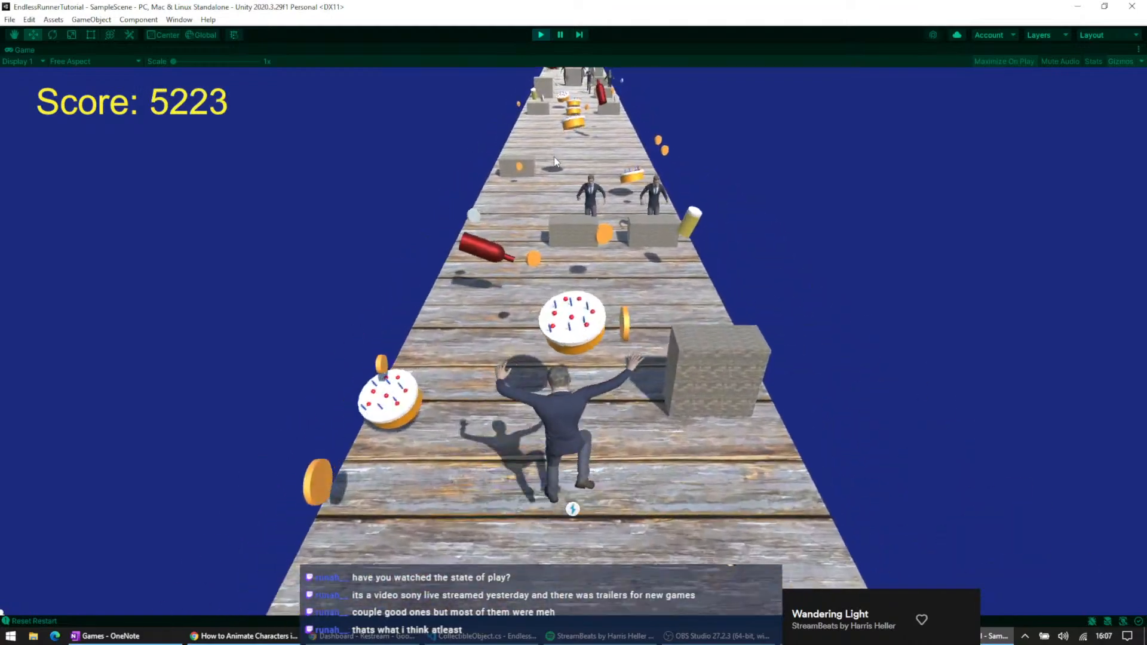
key("Left")
key("Left")
key("Left")
key("space")
key("Right")
key("Right")
key("space")
key("Right")
key("Right")
key("Right")
key("Right")
key("Left")
key("Left")
key("space")
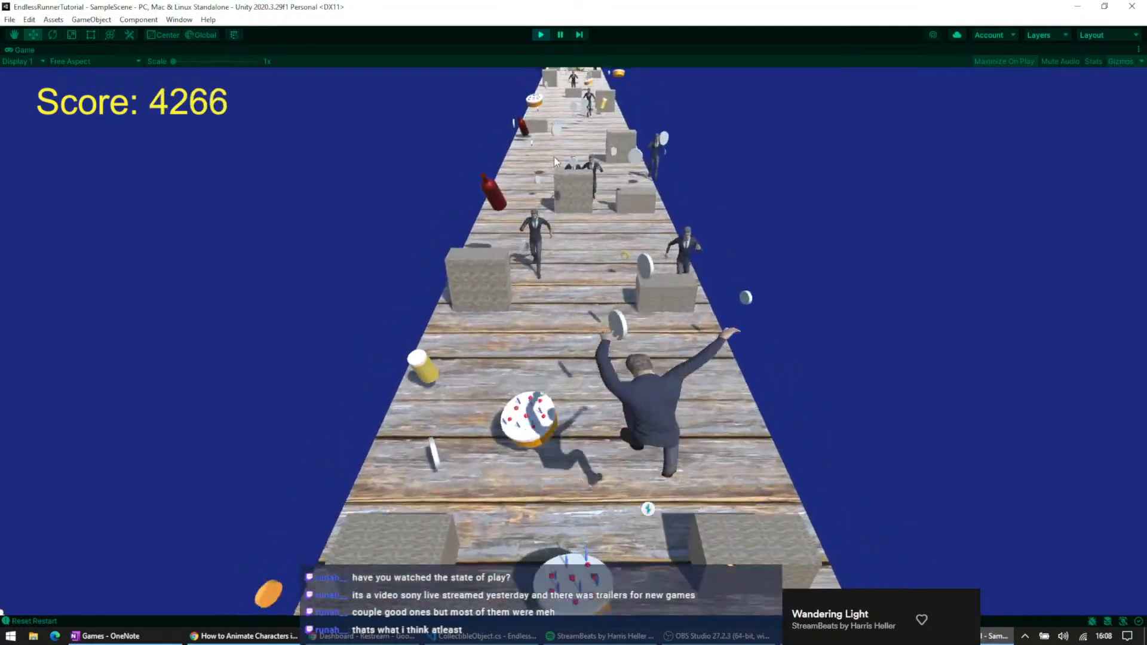
key("Right")
key("Left")
key("space")
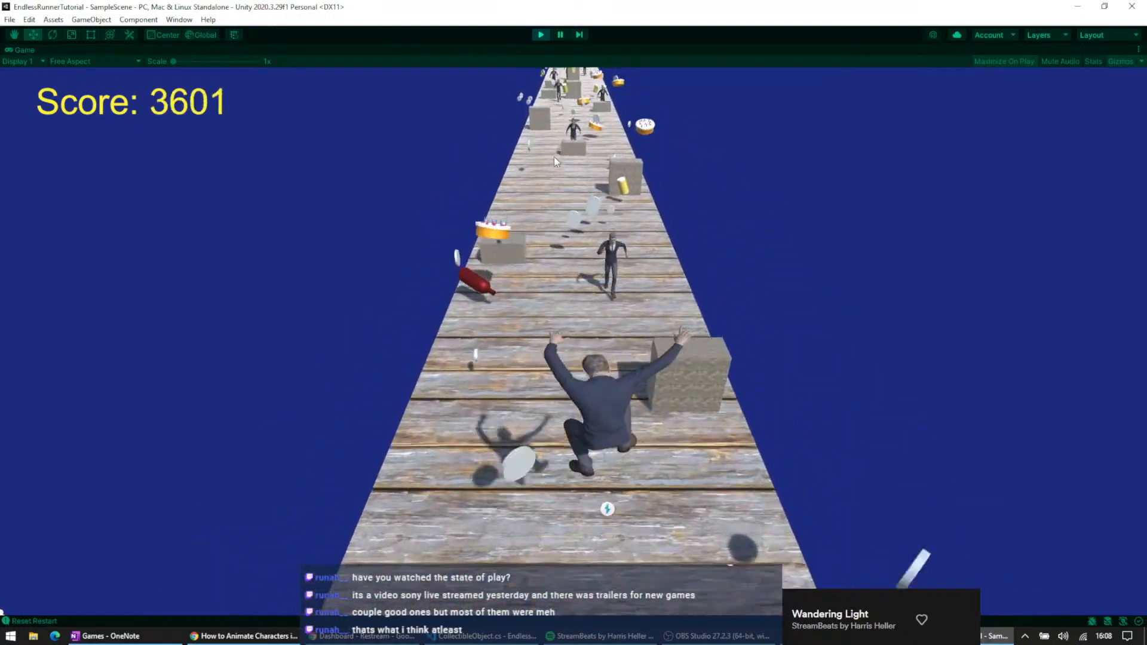
key("Right")
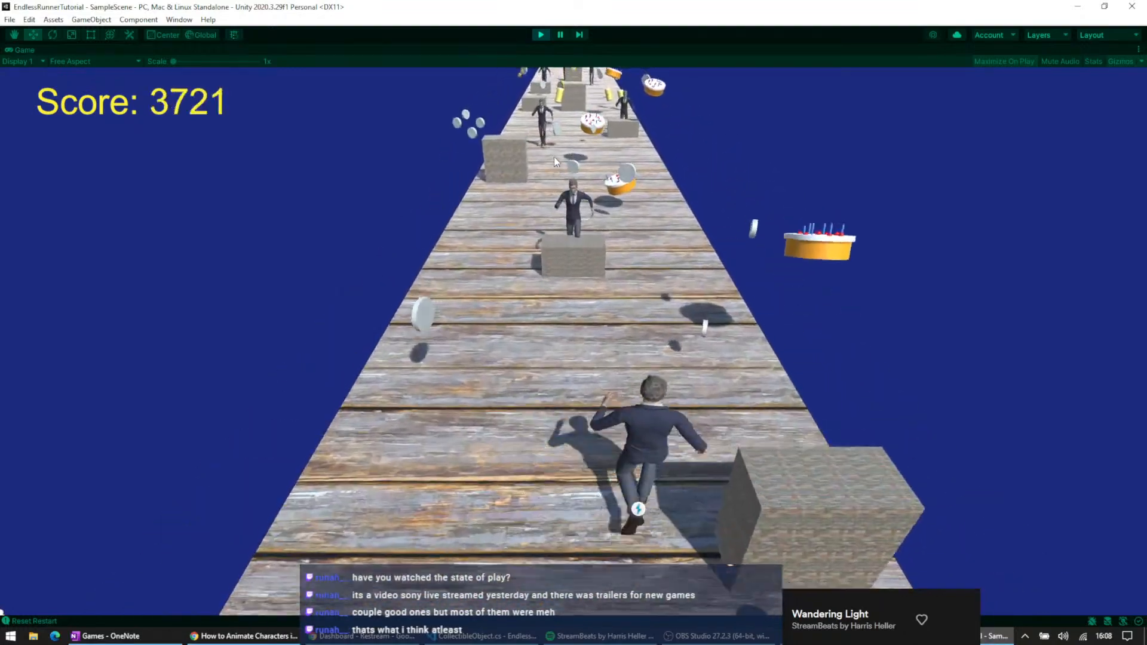
key("Right")
key("Right")
key("Left")
key("Left")
key("Left")
key("space")
key("Right")
key("Right")
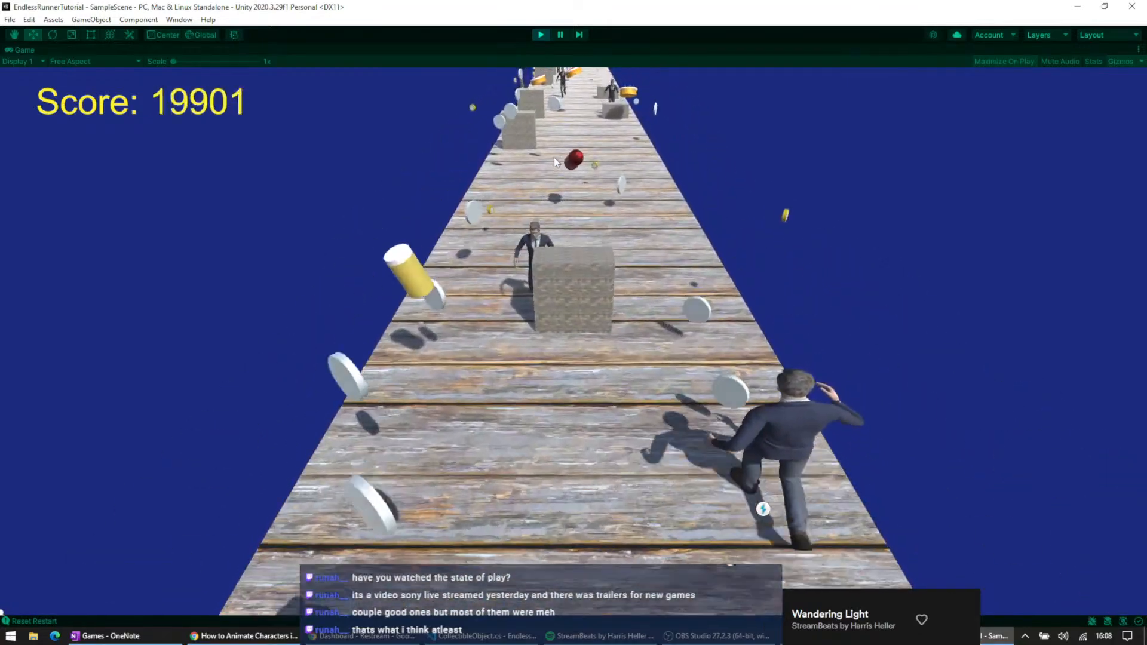
key("Left")
key("space")
key("space")
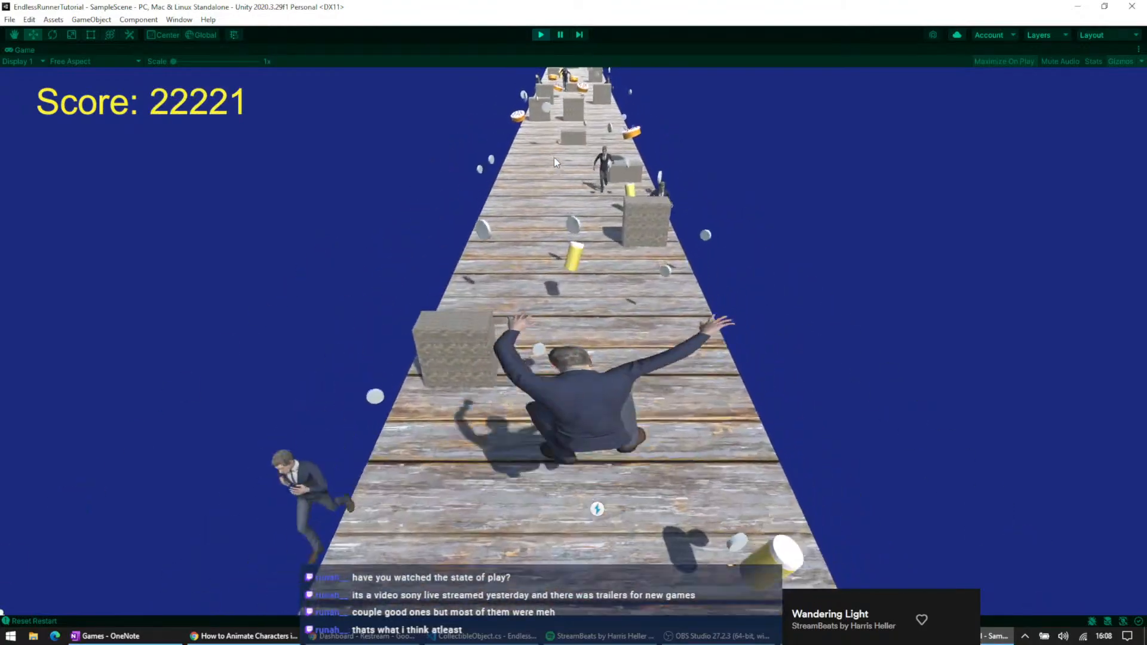
key("Left")
key("Right")
key("space")
key("Left")
key("Right")
key("Left")
key("Right")
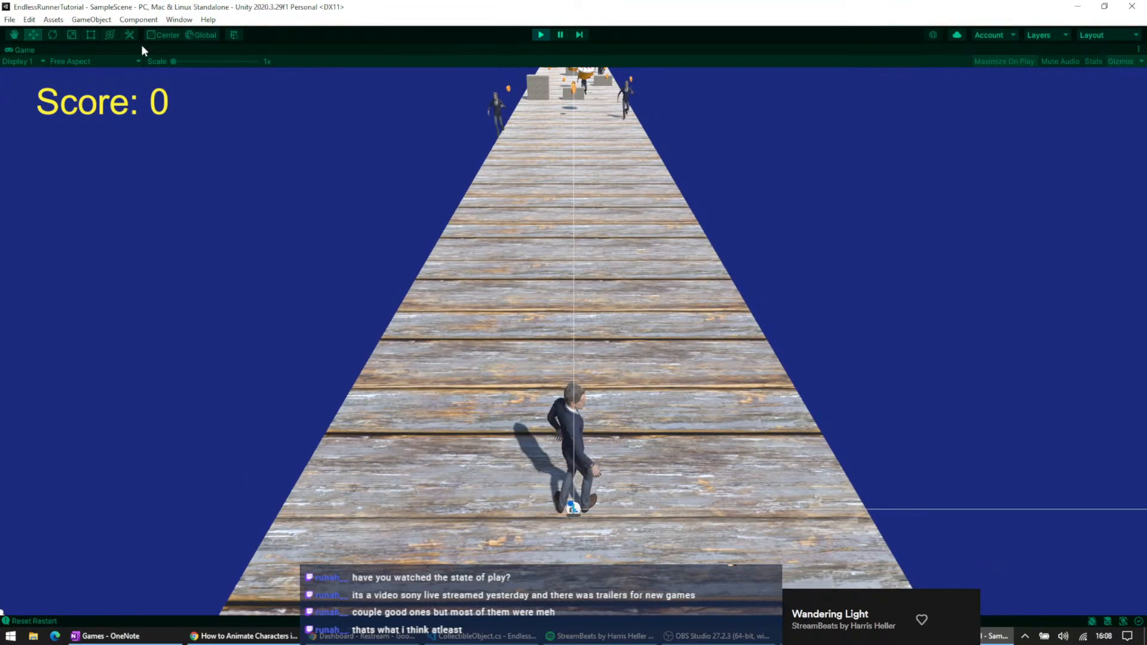
left_click(540, 35)
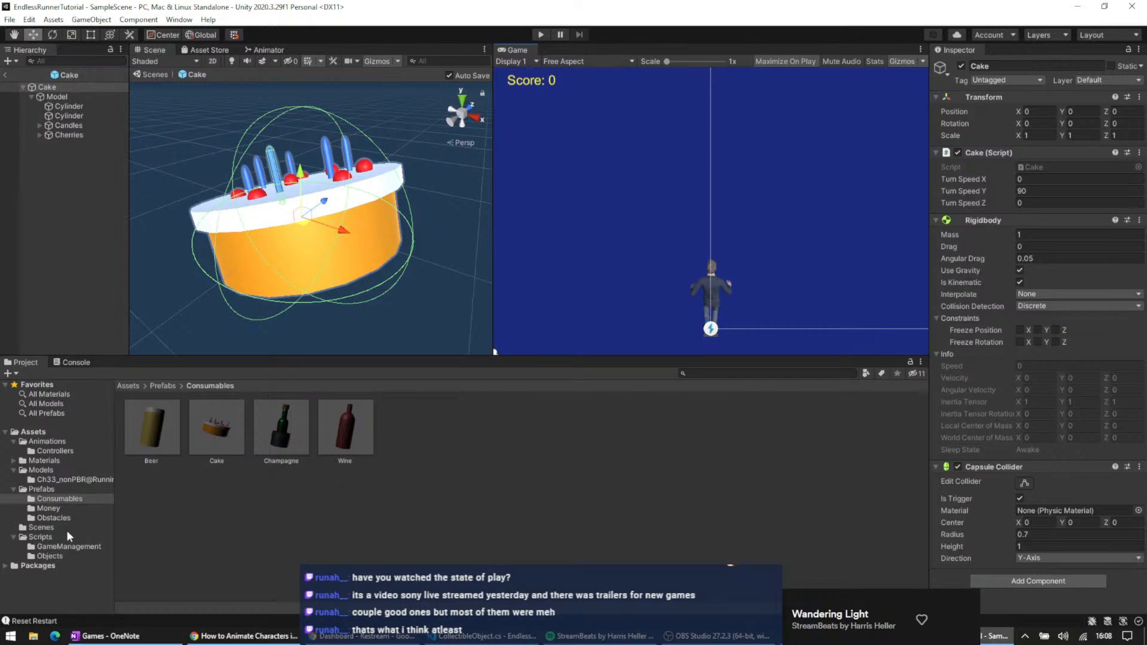
- Switch to Word by opening the recent document Project Design Doc [WORD].docx
left_click(12, 636)
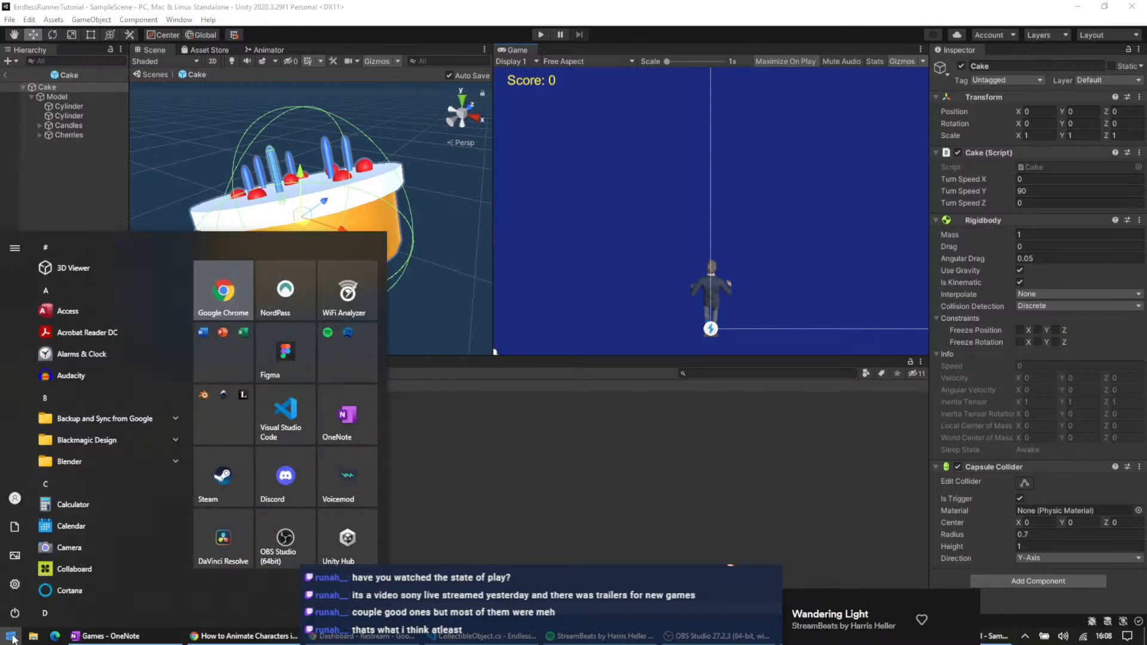
left_click(233, 355)
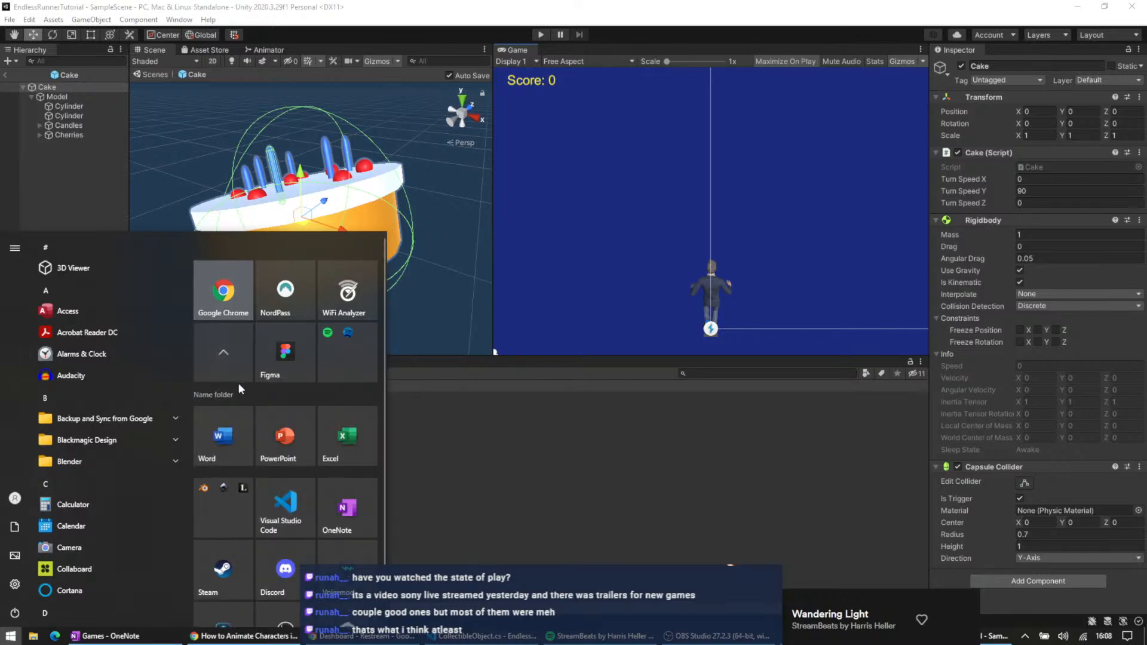
right_click(237, 420)
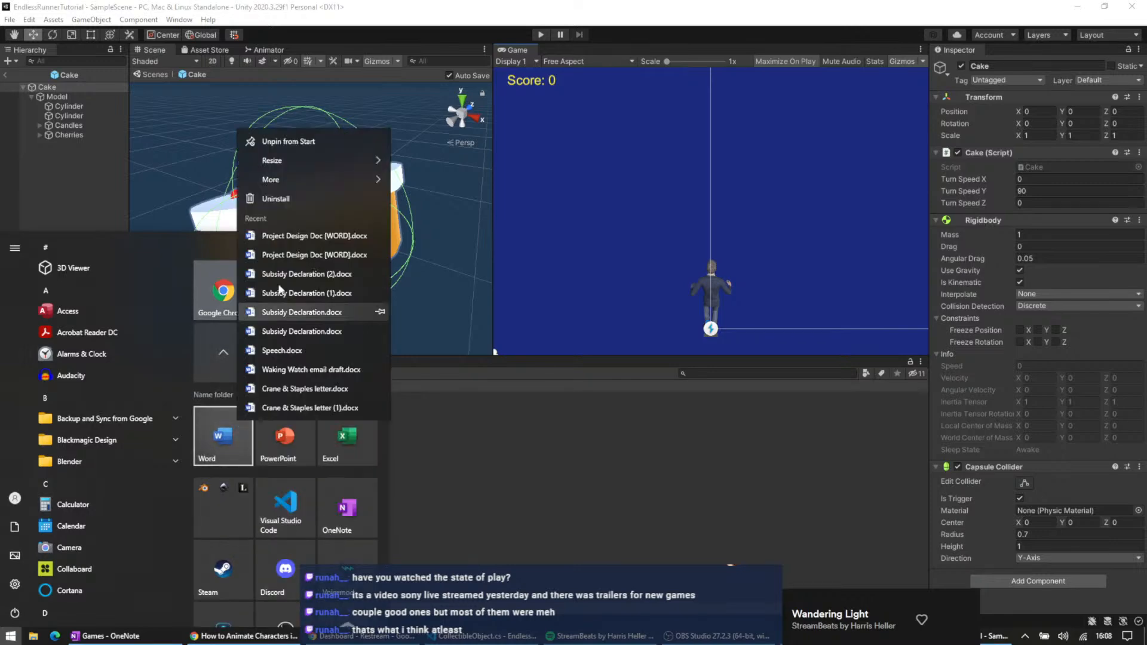
left_click(315, 236)
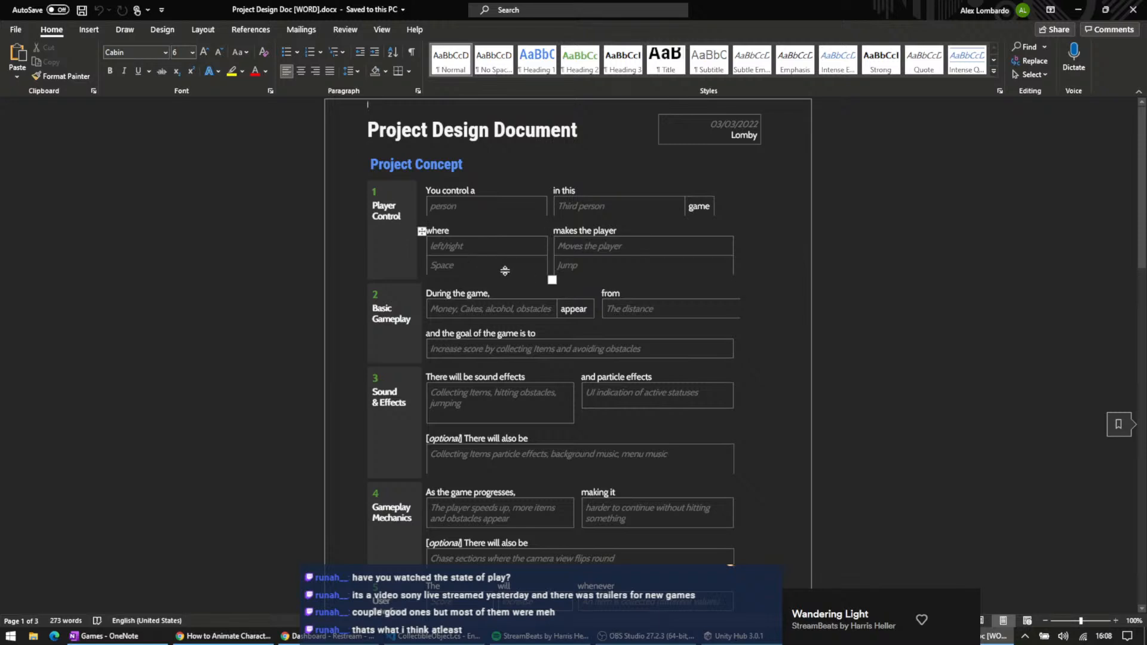
- Review the design document from Player Control through Other Features, including the running and jump animation items, down to the Project Timeline
scroll(486, 288, "down", 1)
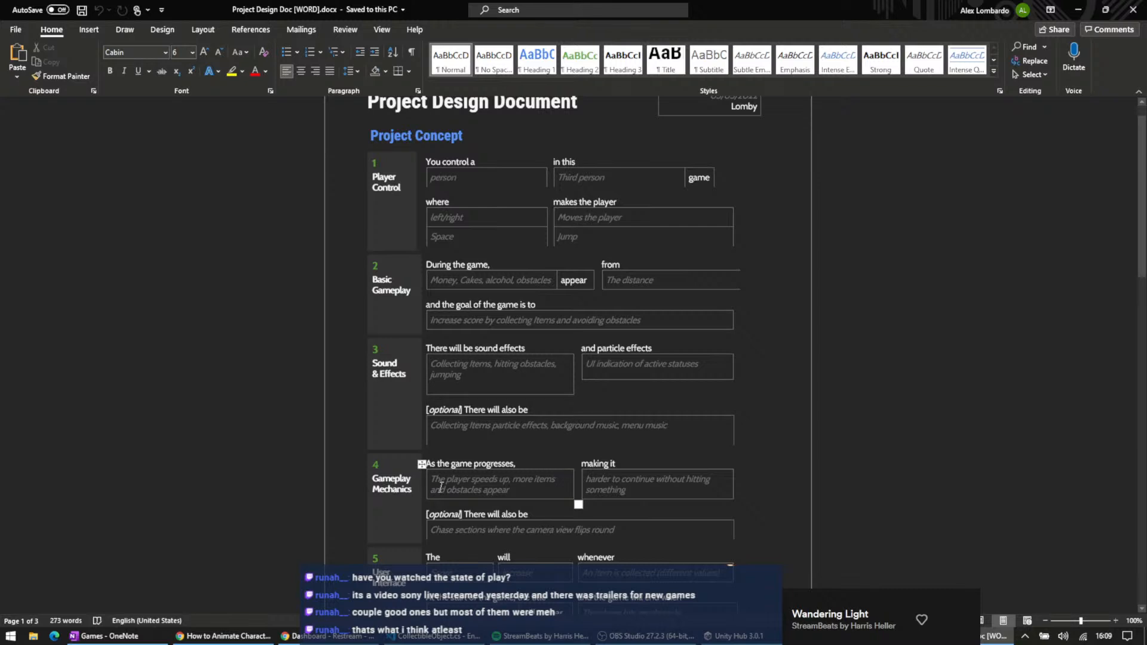
scroll(537, 449, "down", 1)
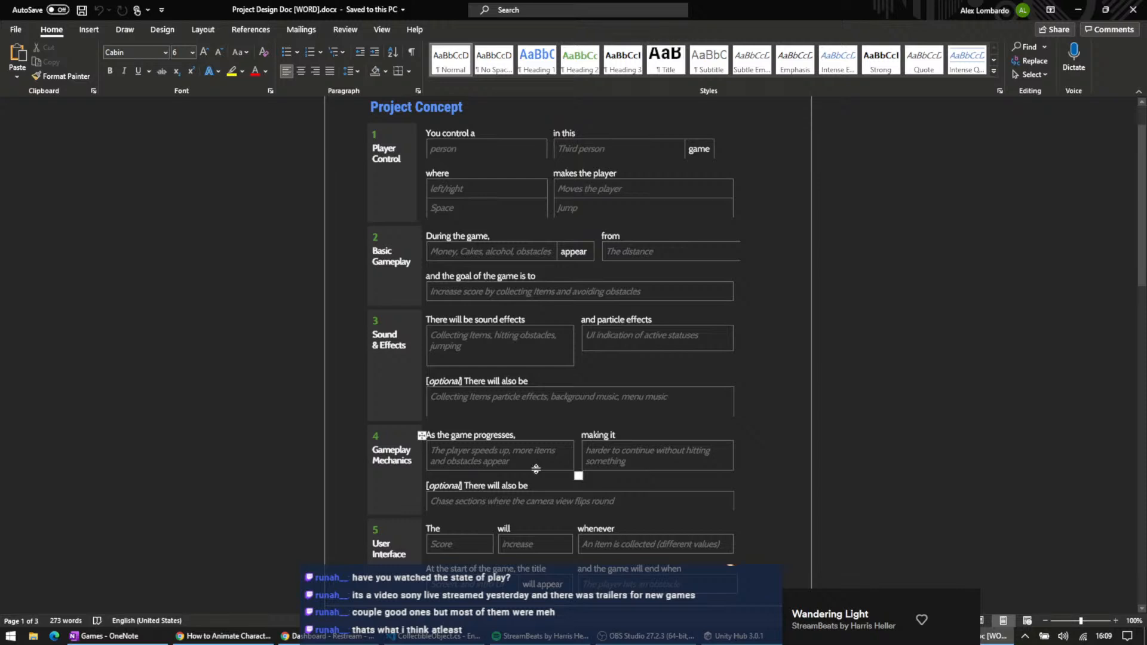
scroll(536, 469, "down", 1)
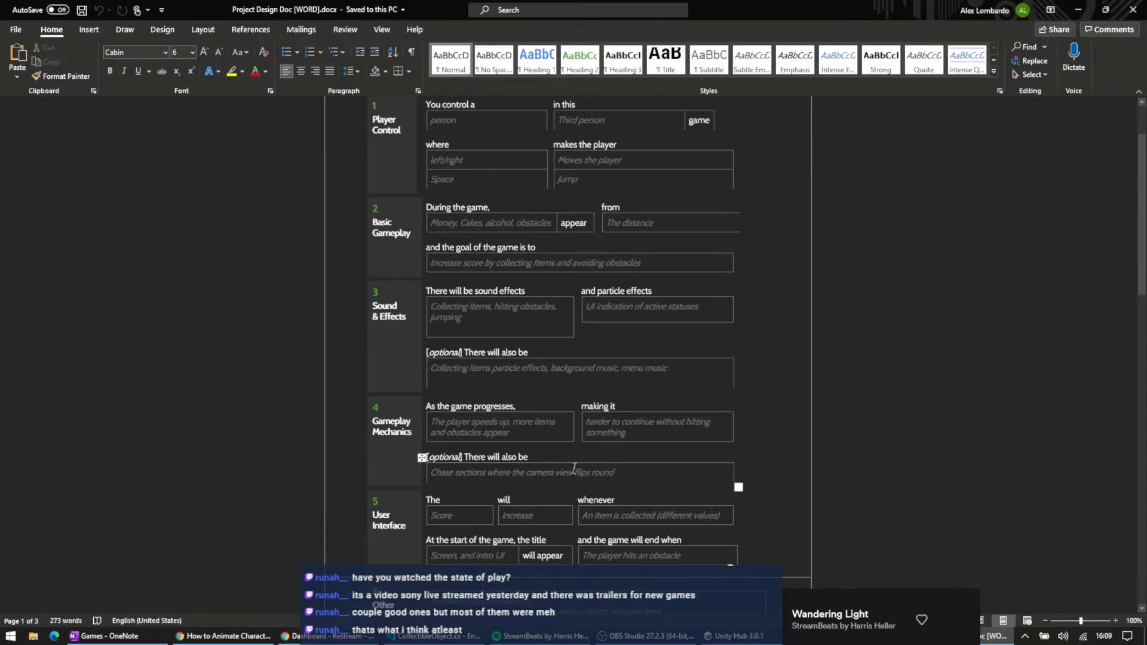
scroll(592, 460, "down", 1)
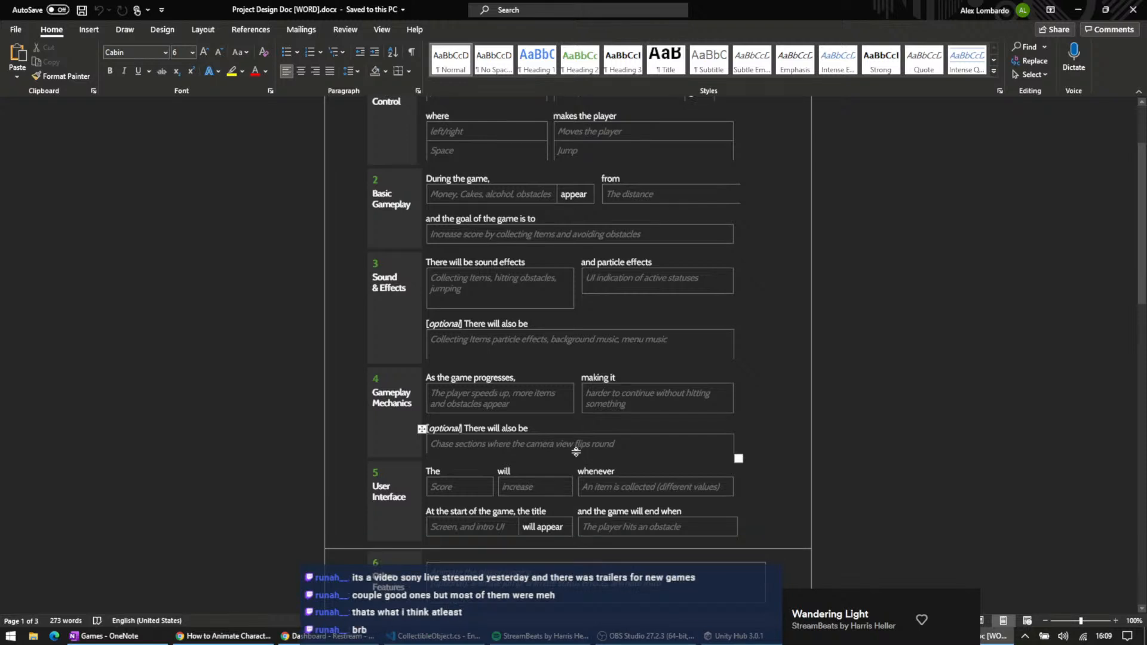
scroll(576, 452, "down", 1)
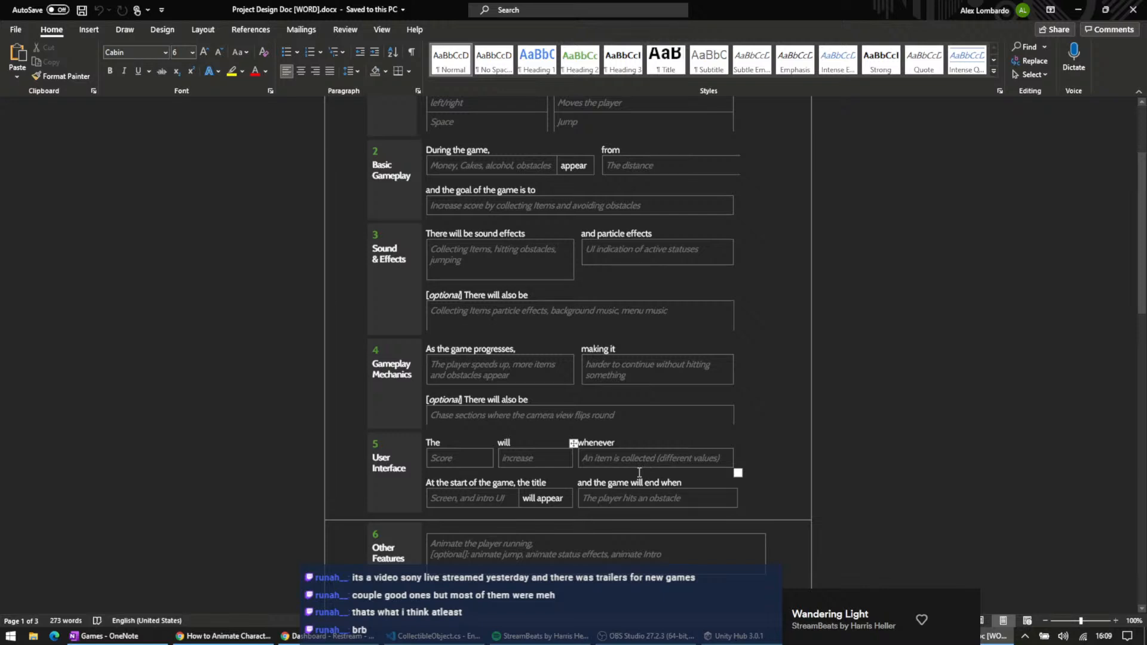
scroll(638, 472, "down", 1)
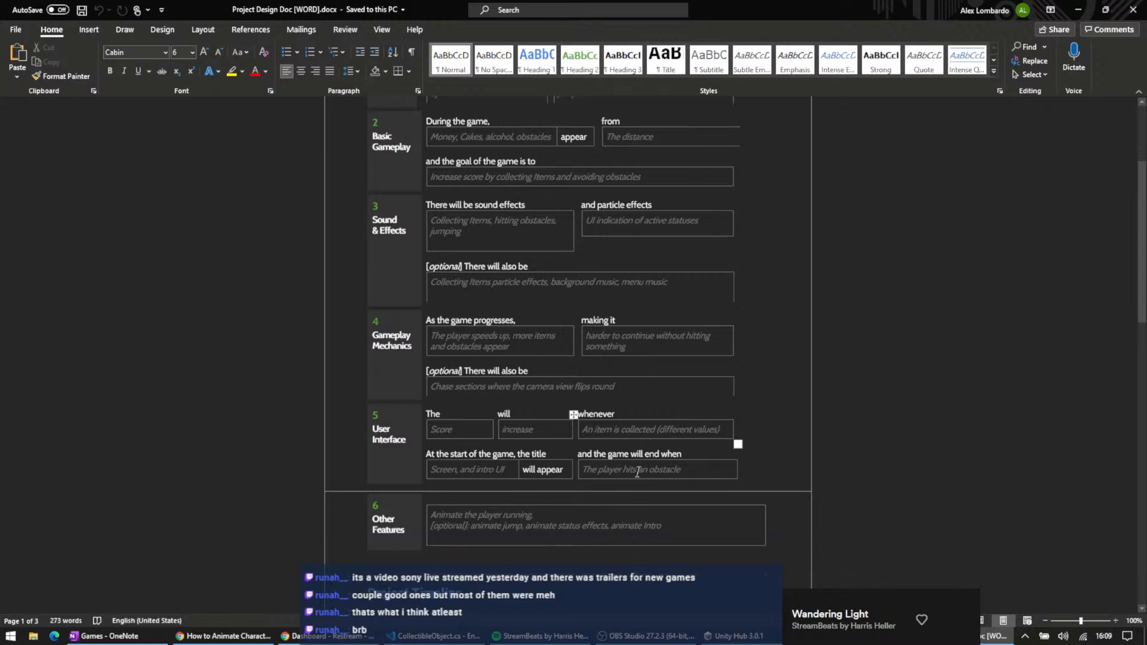
scroll(635, 471, "down", 2)
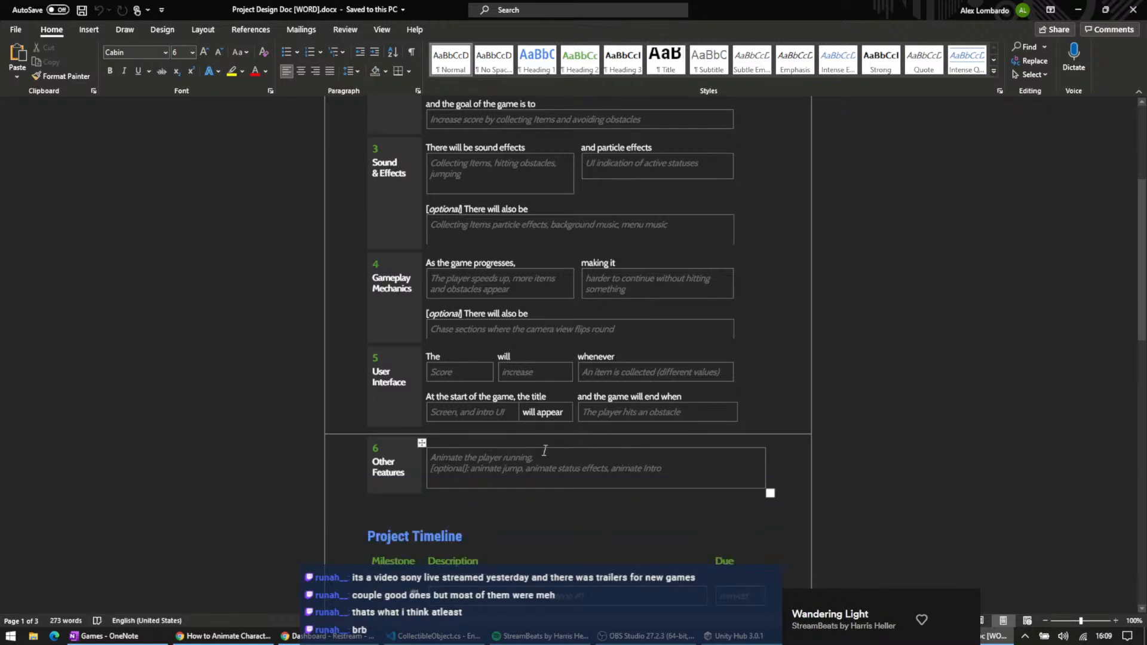
scroll(541, 455, "down", 2)
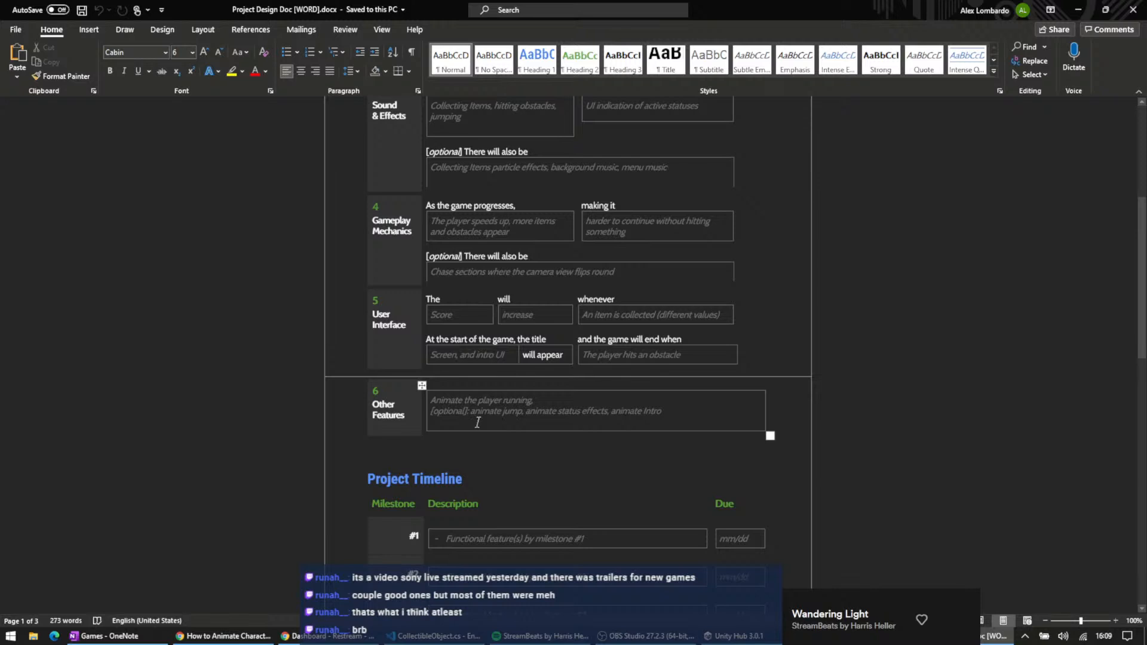
left_click_drag(435, 401, 522, 414)
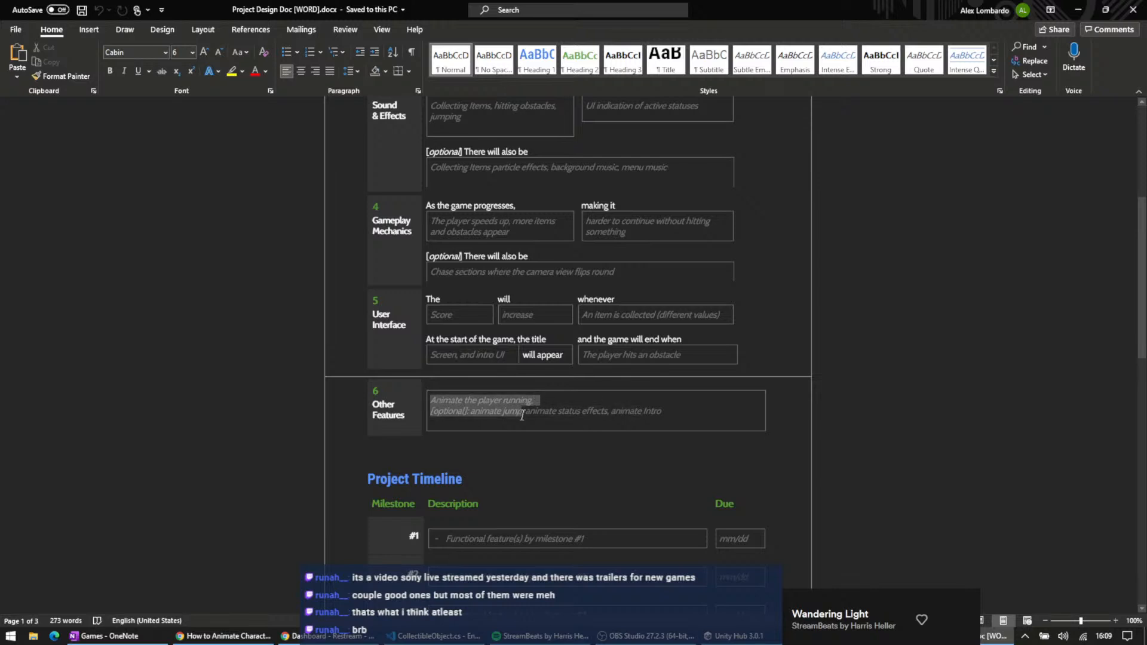
left_click(550, 402)
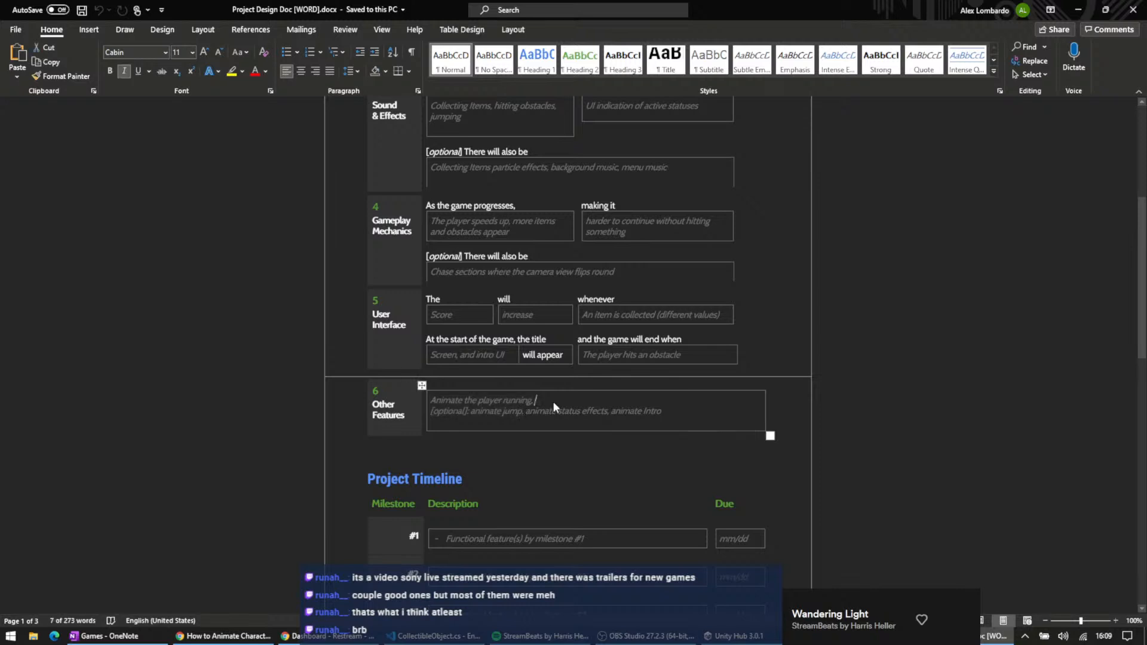
middle_click(656, 419)
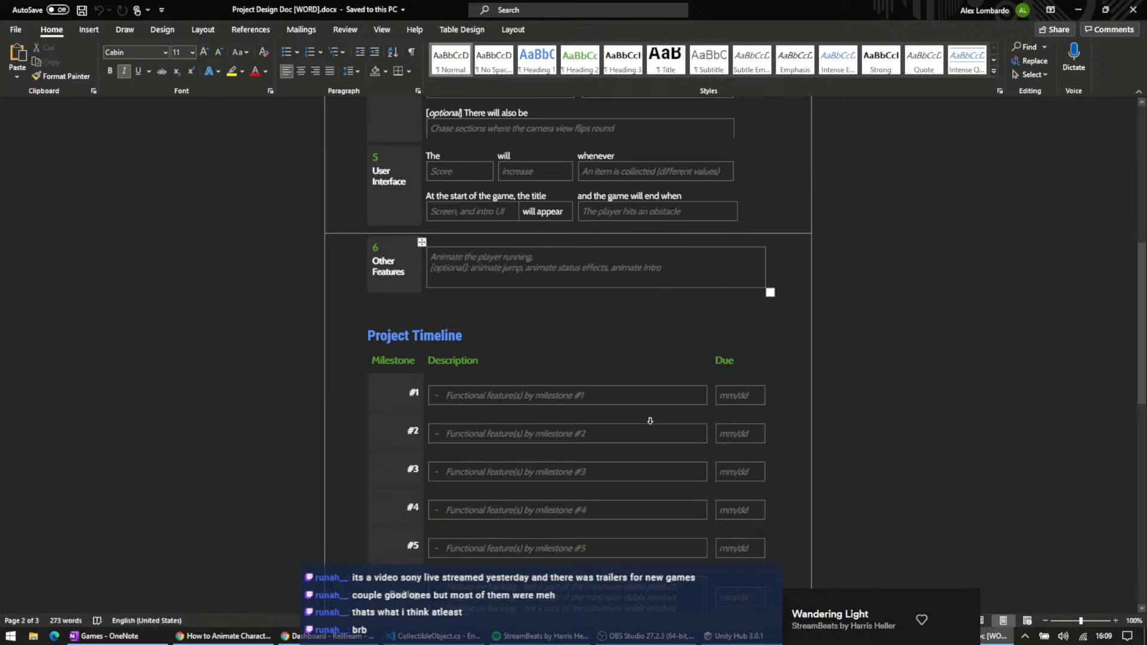
- Reread the design document from Other Features back up through User Interface and Gameplay Mechanics to Player Control
scroll(639, 421, "up", 6)
scroll(665, 401, "down", 1)
scroll(741, 390, "up", 2)
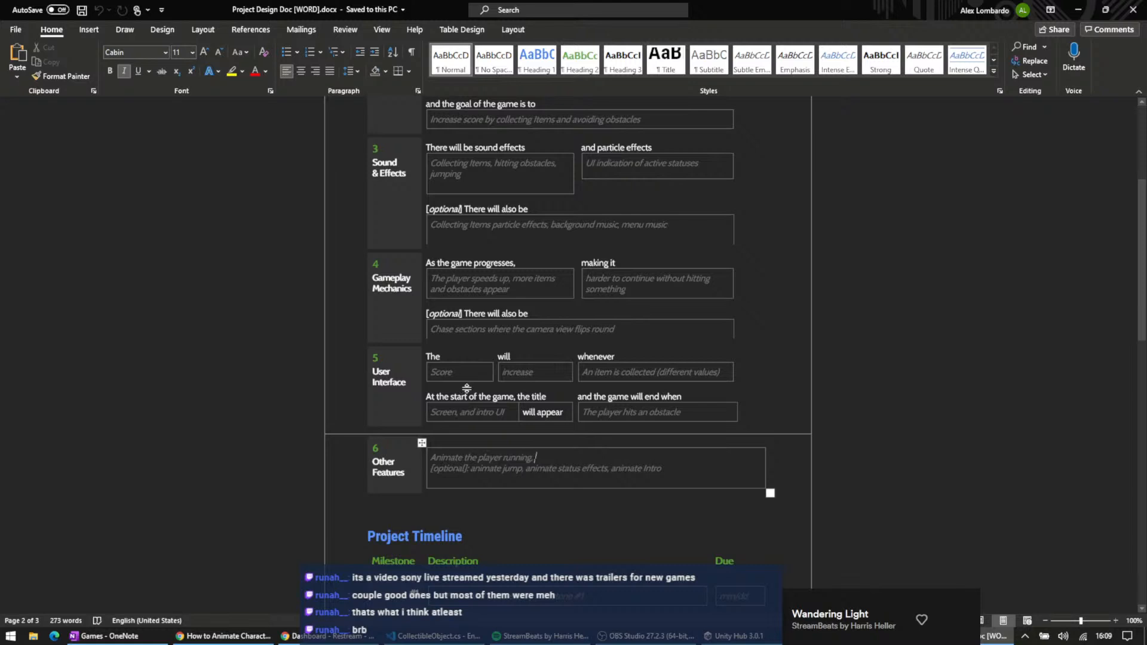
scroll(469, 388, "up", 1)
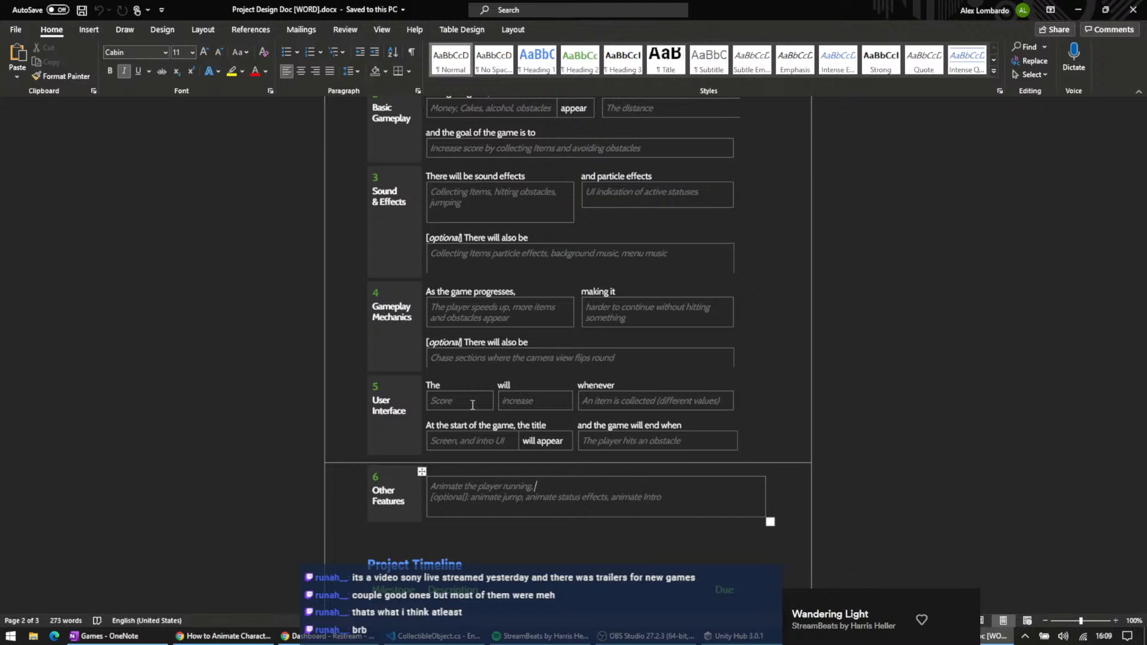
scroll(502, 367, "up", 3)
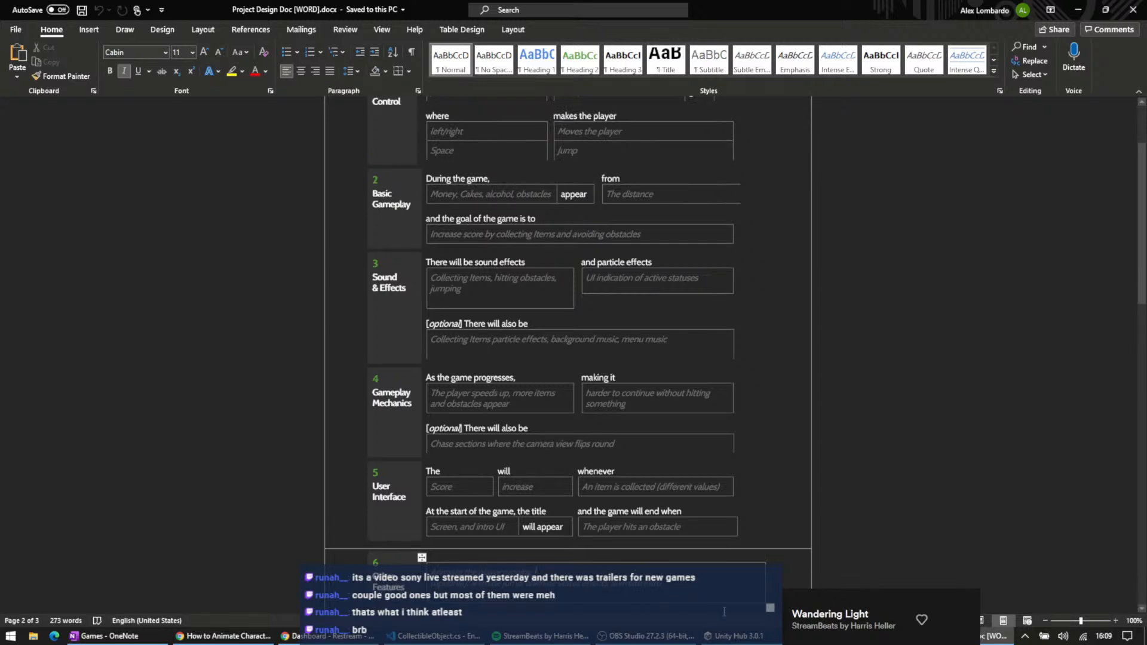
- Switch to Visual Studio Code, look over CollectibleObject.cs and close it, leaving Restart.cs open
key("alt+Tab")
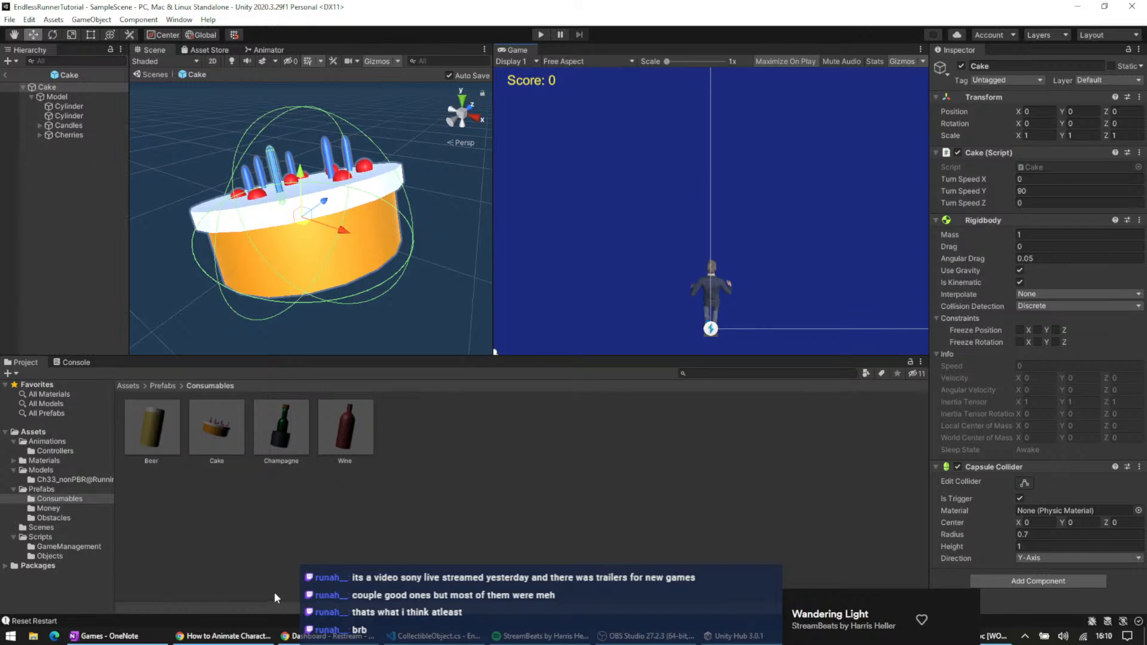
left_click(421, 636)
scroll(583, 271, "down", 2)
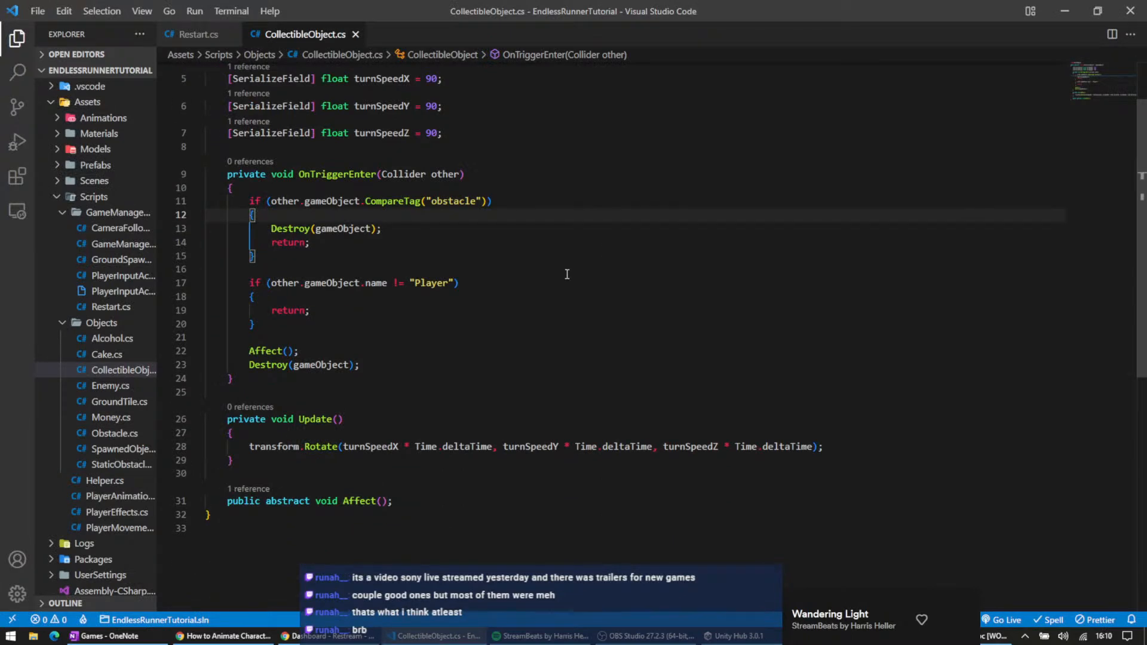
scroll(379, 415, "up", 2)
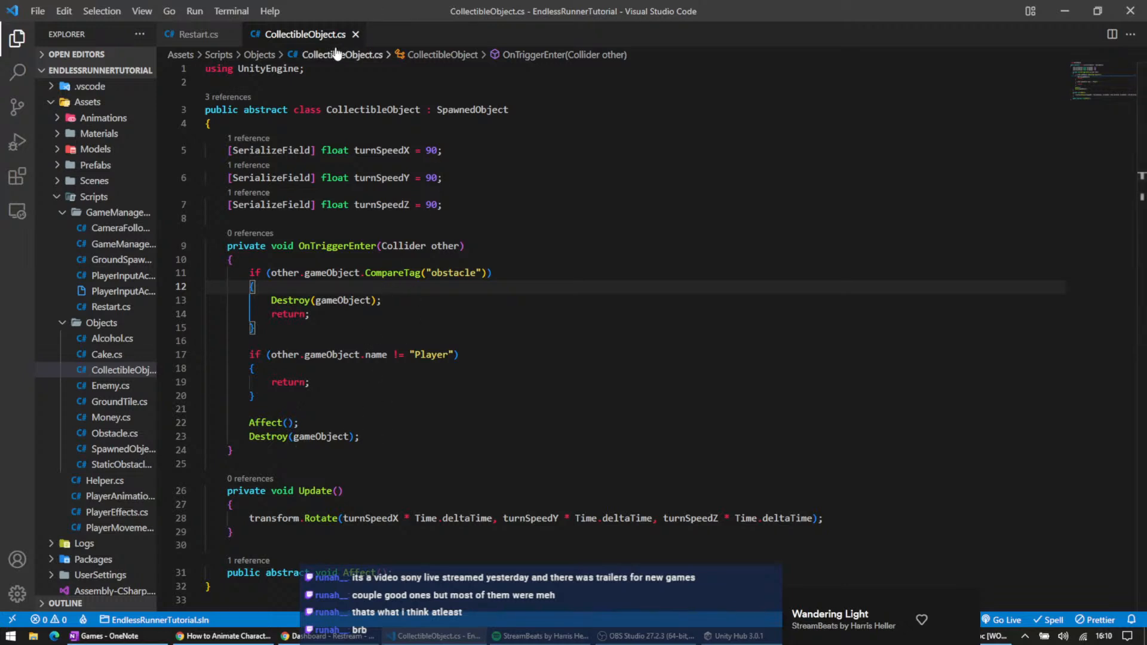
left_click(355, 36)
left_click(482, 286)
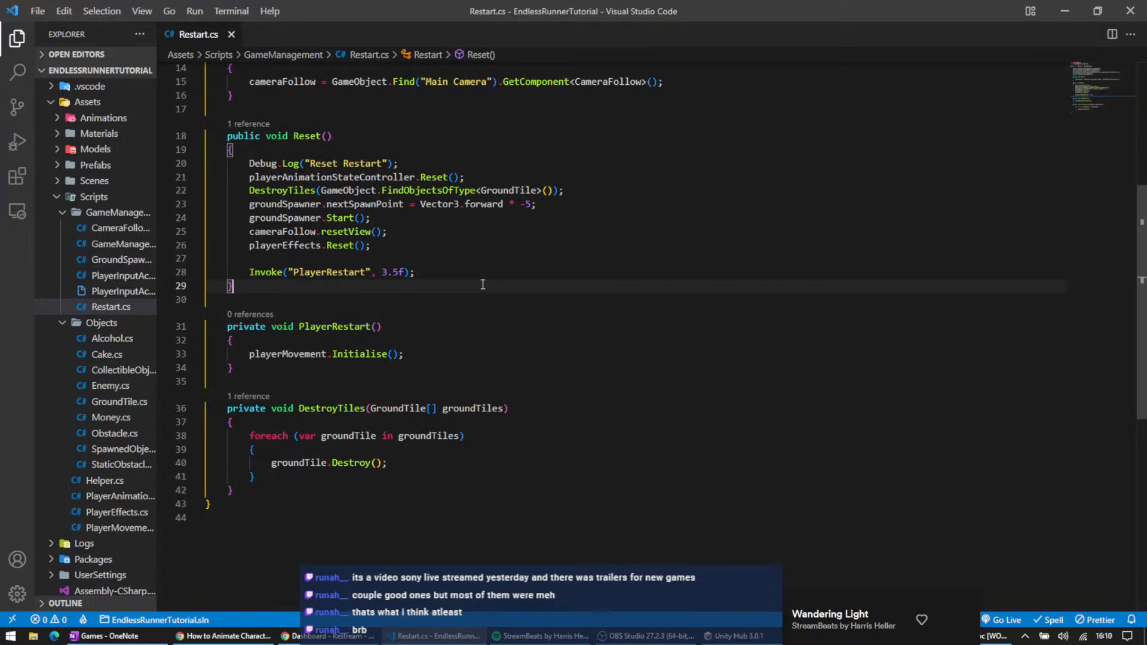
- Examine the field declarations and the Reset() method in Restart.cs, including groundTiles and the cameraFollow call
scroll(296, 370, "up", 5)
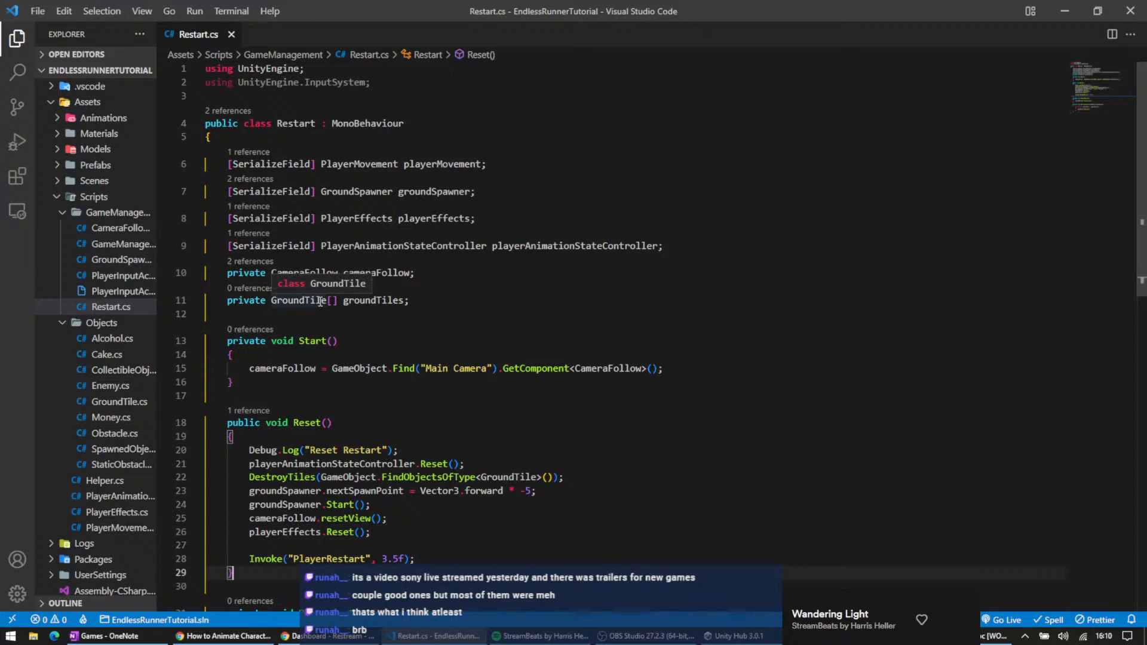
left_click(321, 302)
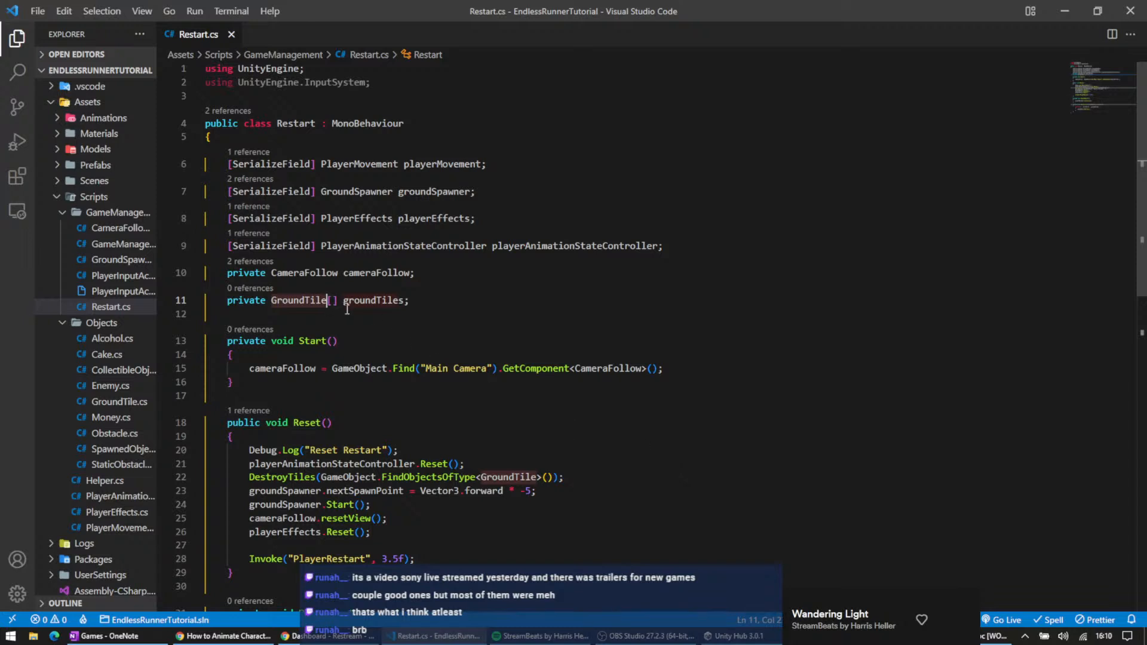
scroll(478, 418, "down", 2)
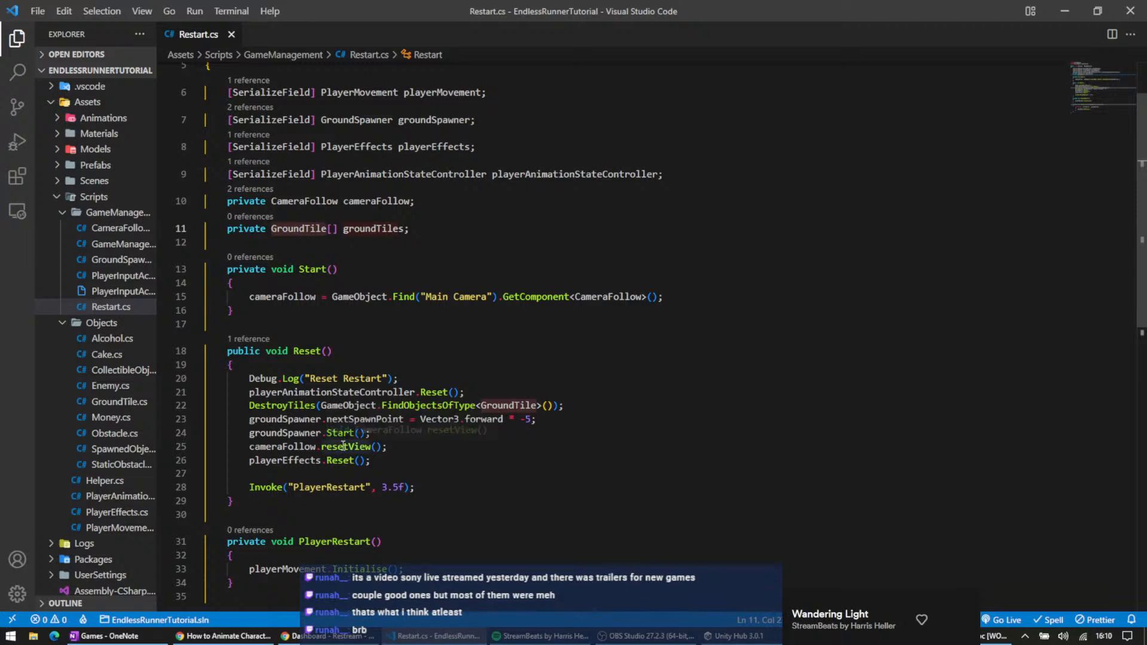
double_click(265, 447)
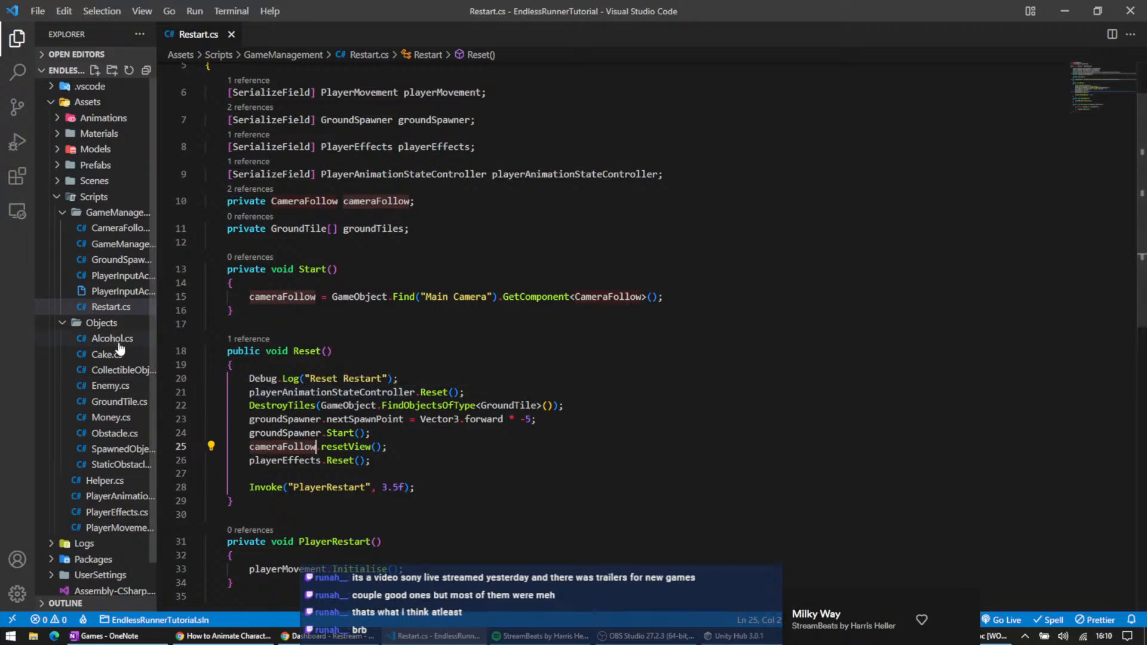
- Open GroundSpawner.cs and GroundTile.cs and keep both scripts open for editing
left_click(115, 261)
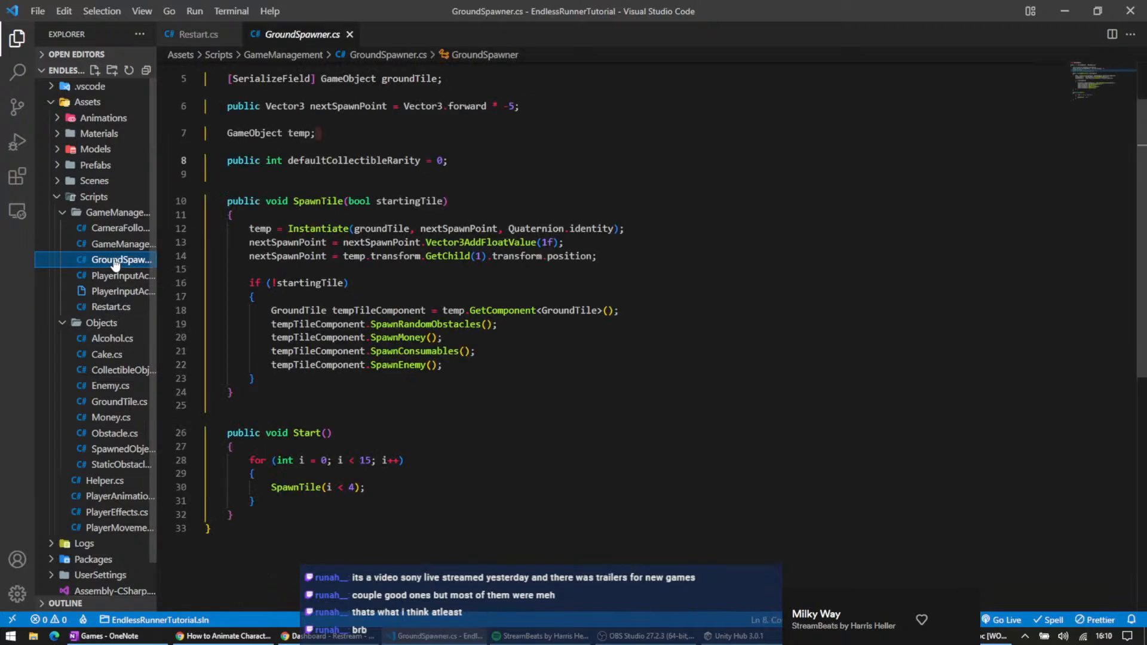
double_click(402, 322)
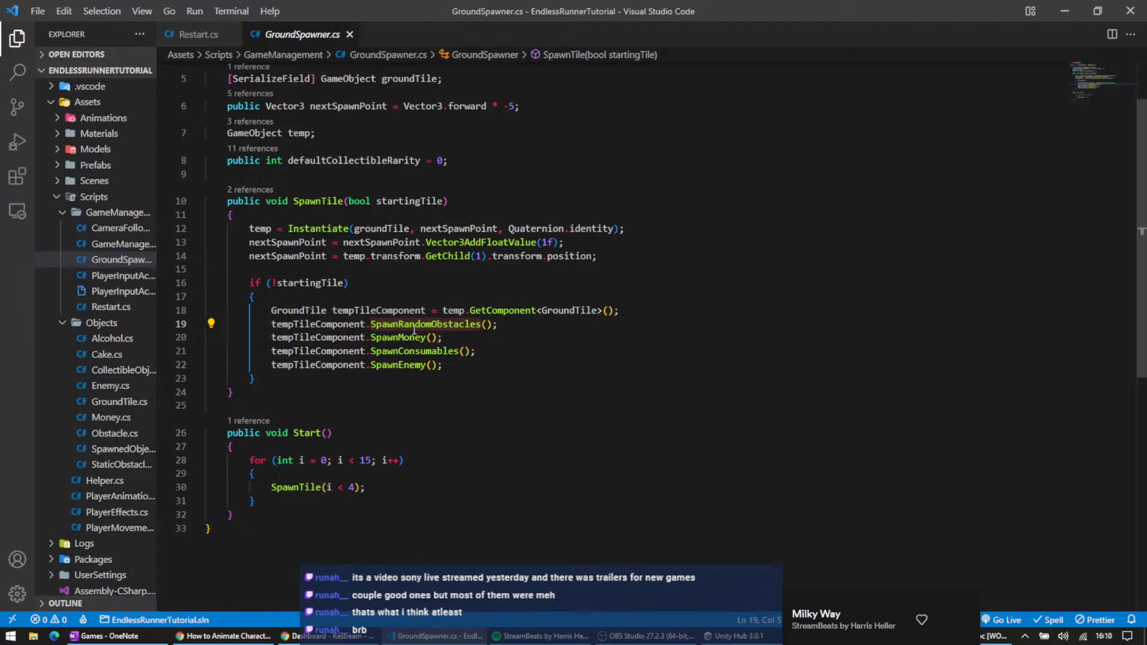
double_click(121, 260)
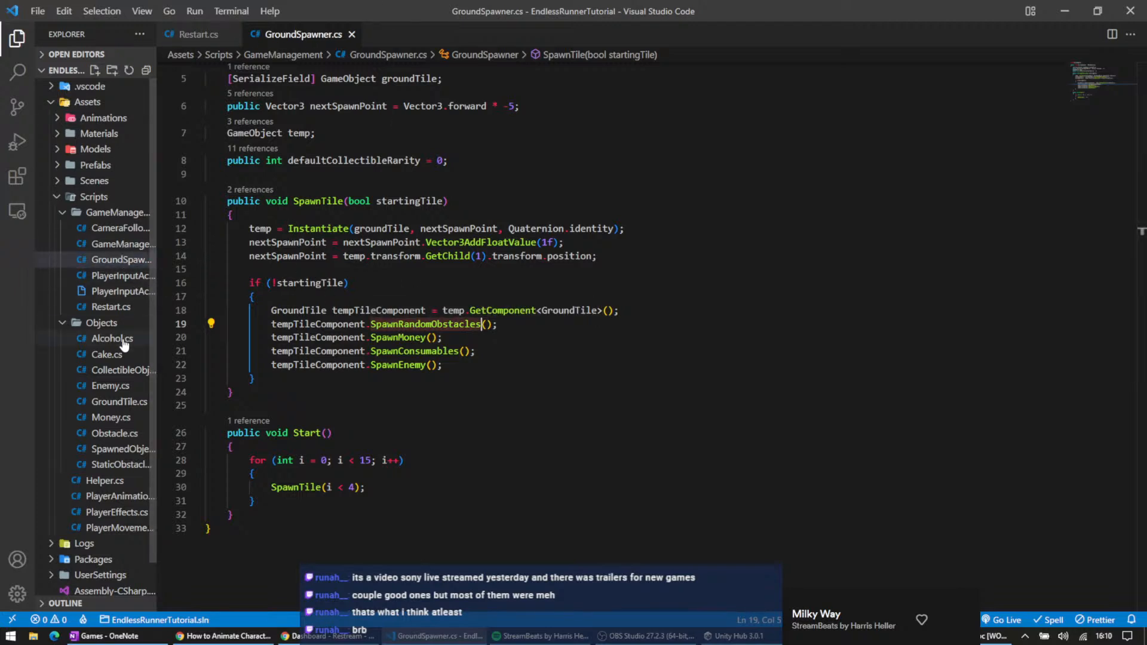
double_click(127, 401)
- Add an empty public void SpawnEntities() method below Destroy() in GroundTile.cs, and return to GroundSpawner.cs
scroll(468, 276, "up", 10)
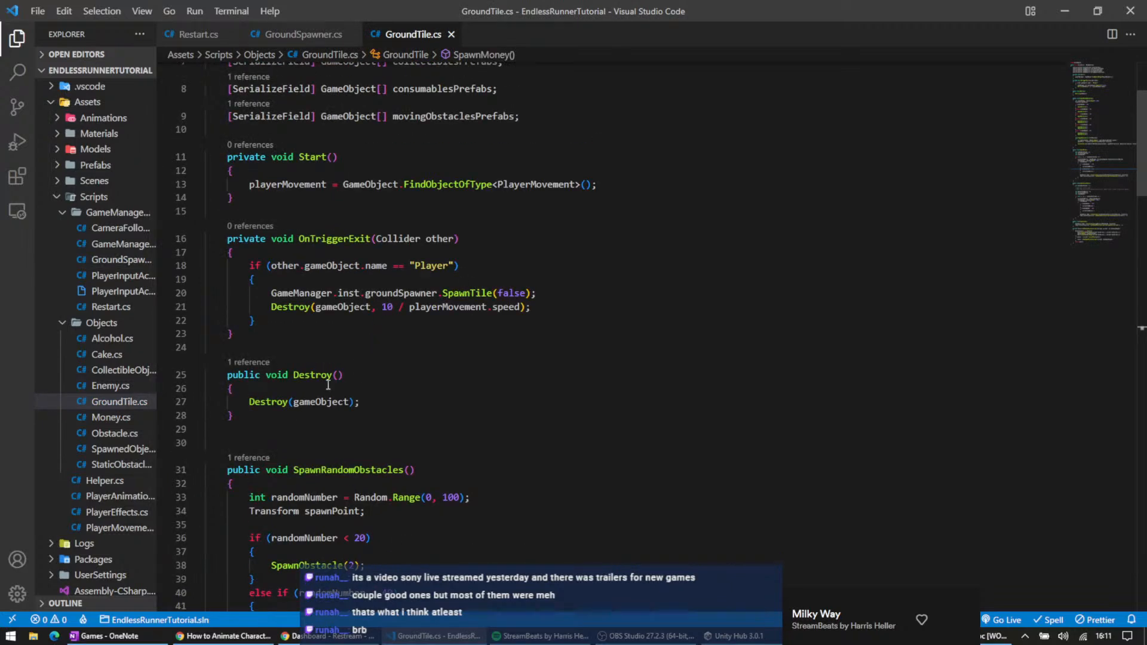
left_click(274, 416)
key("Return")
key("Return")
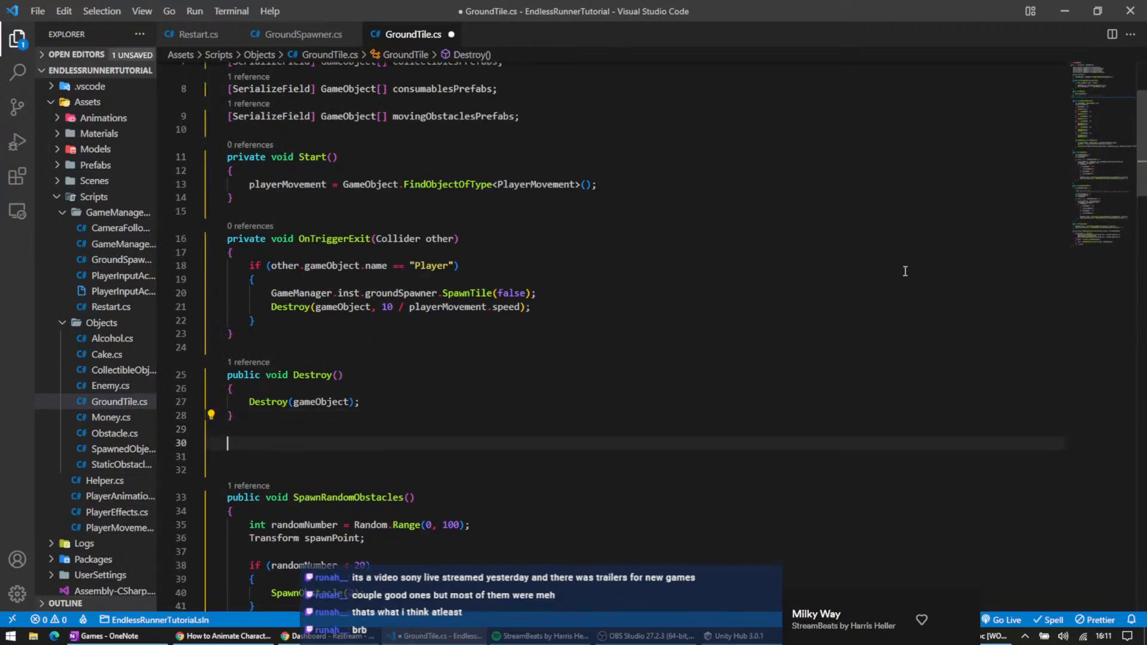
type("publu")
key("BackSpace")
type("ic void ")
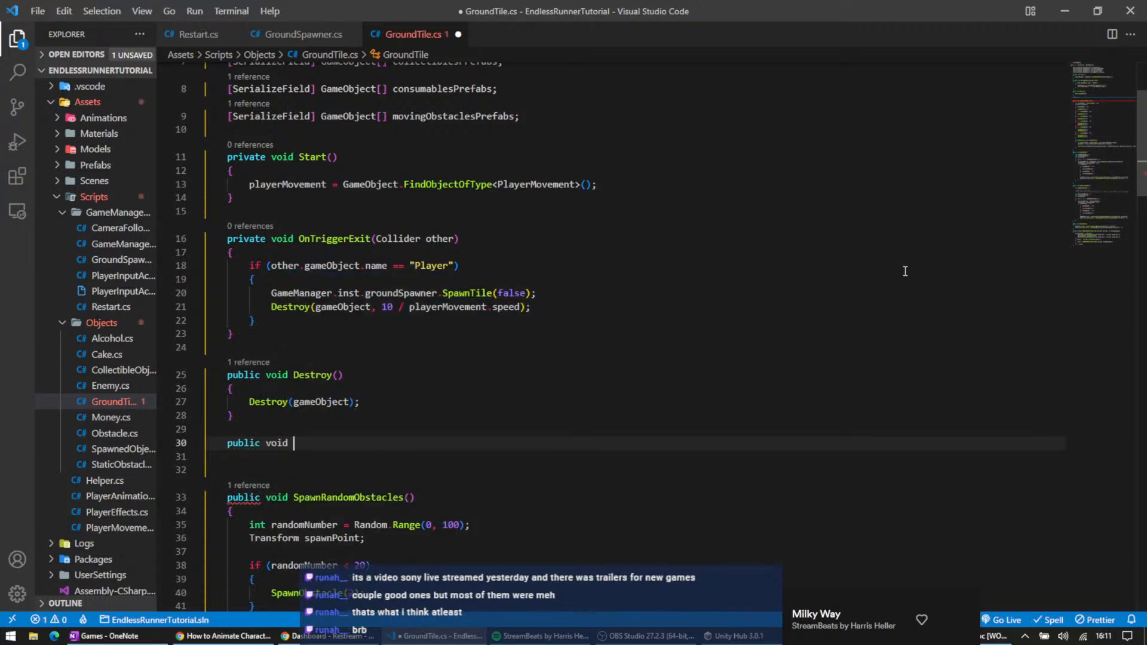
type("Spawn")
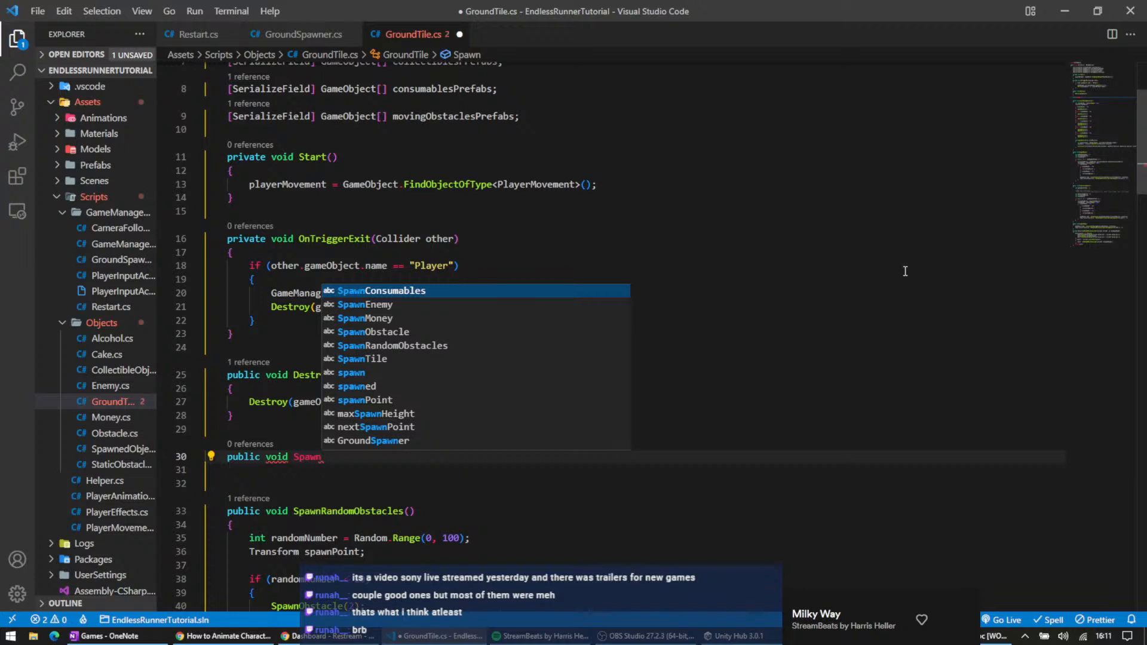
type("Entities() {")
key("Return")
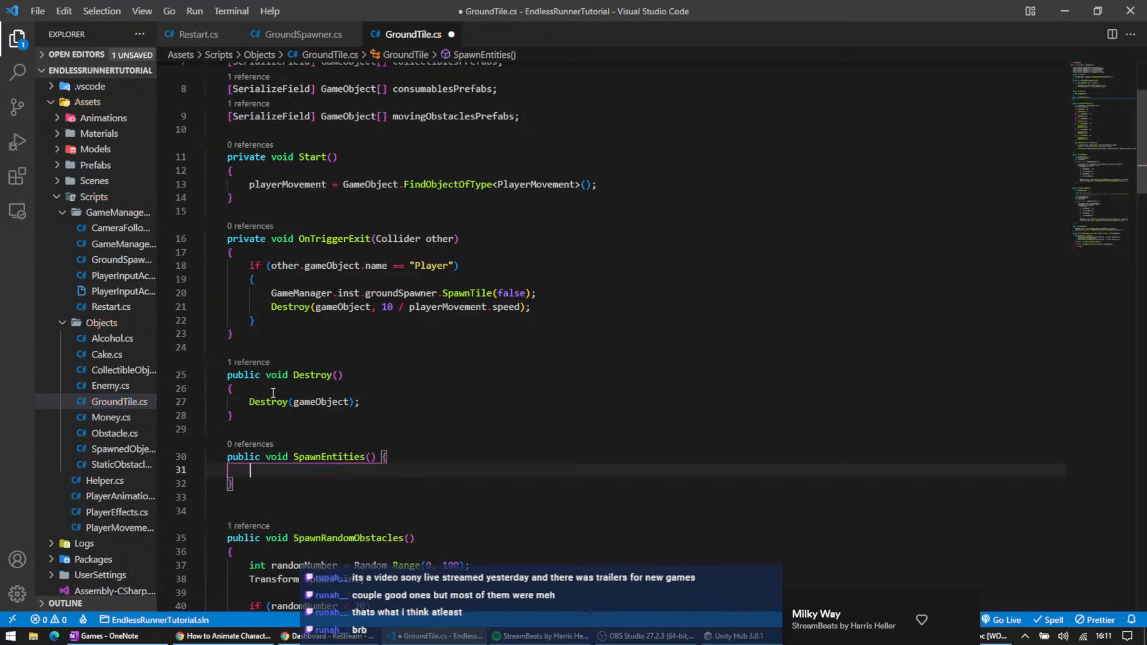
scroll(342, 403, "down", 3)
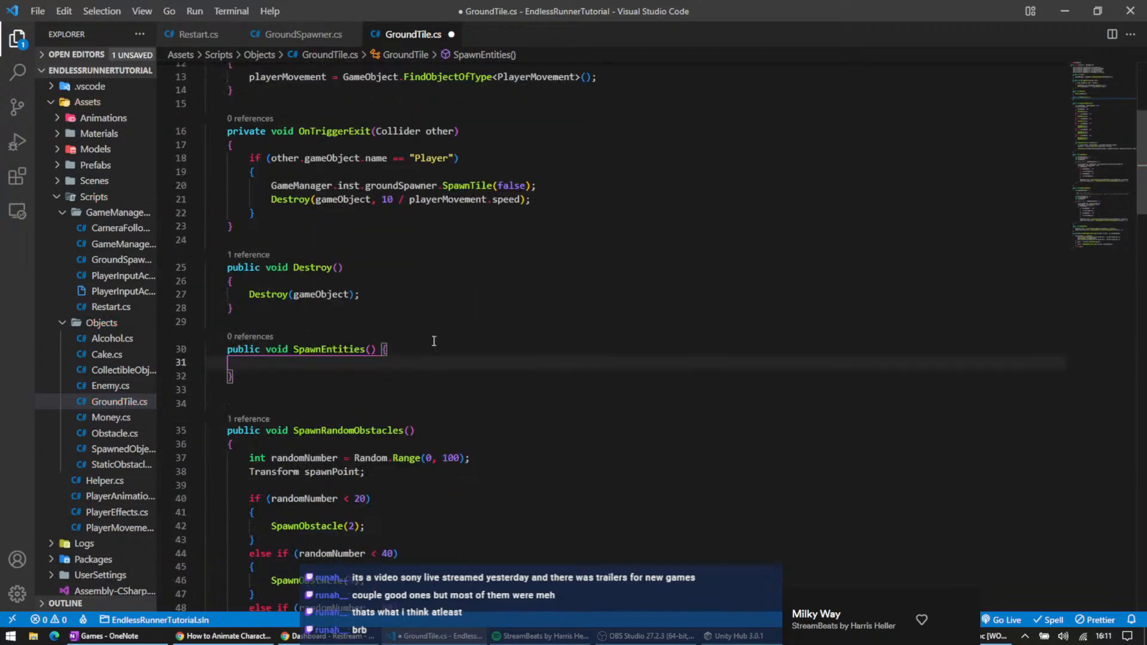
left_click(338, 34)
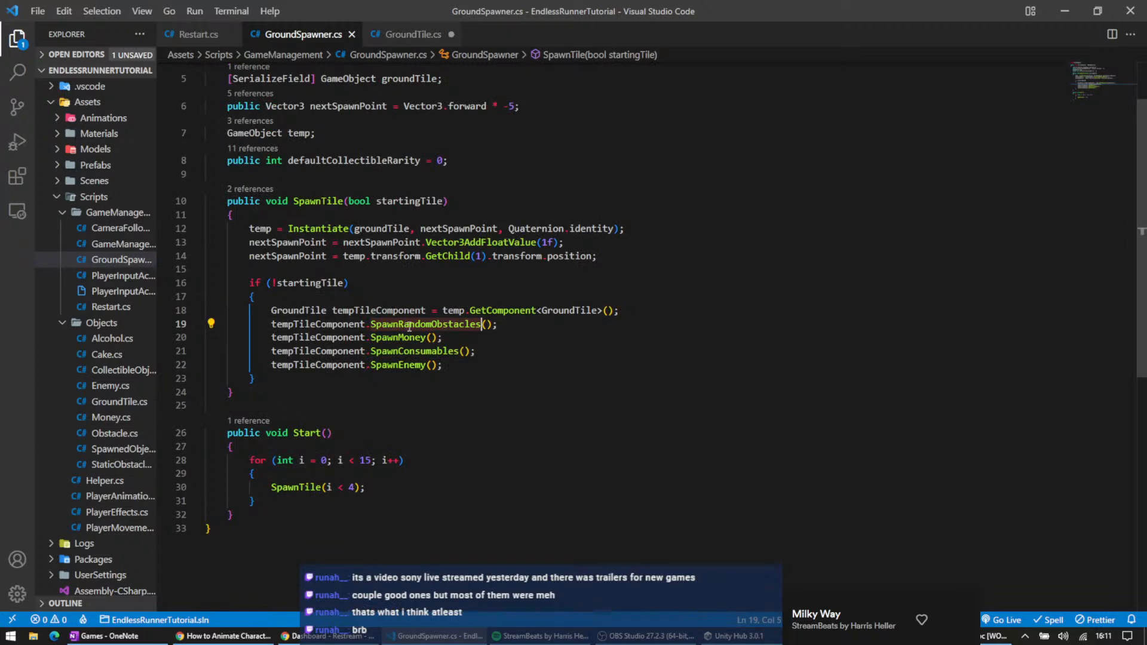
left_click(467, 325)
left_click(481, 324)
key("BackSpace")
key("BackSpace")
key("BackSpace")
key("BackSpace")
key("BackSpace")
key("BackSpace")
key("BackSpace")
key("BackSpace")
key("BackSpace")
key("BackSpace")
key("BackSpace")
key("BackSpace")
key("BackSpace")
key("BackSpace")
key("BackSpace")
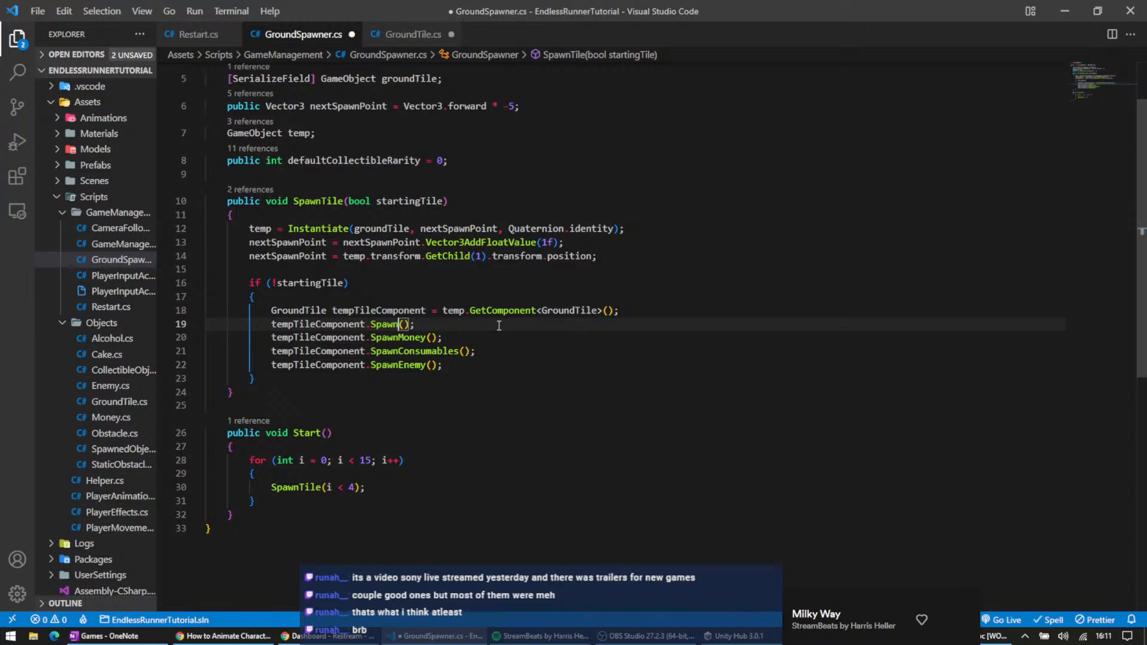
type("Entities")
left_click(338, 388)
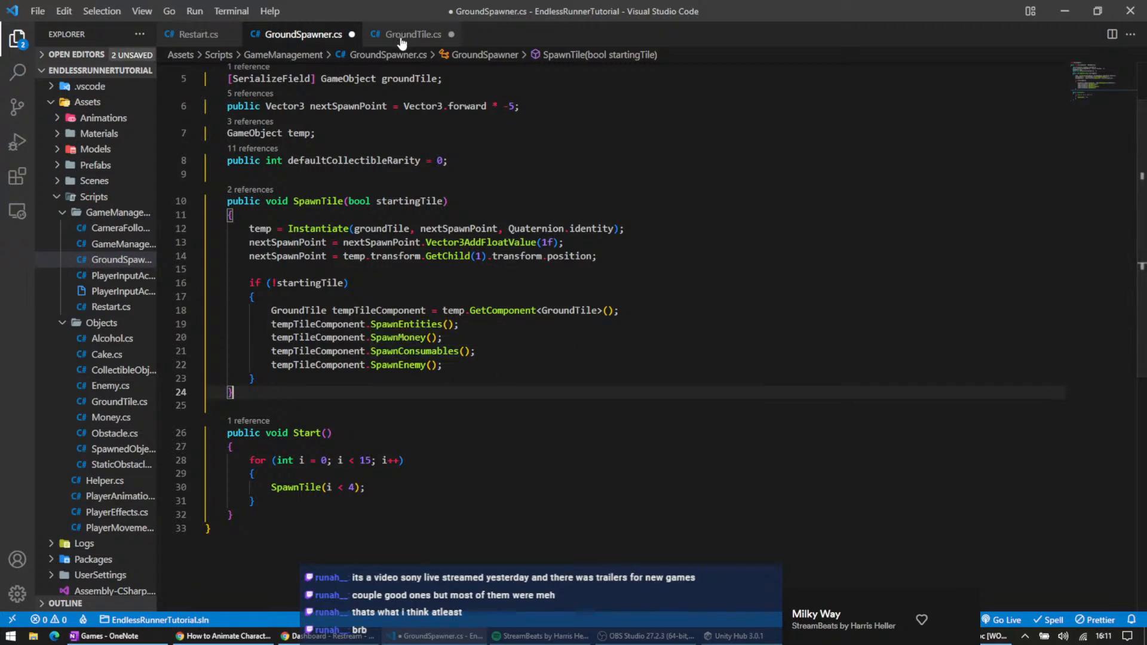
key("ctrl+z")
key("ctrl+z")
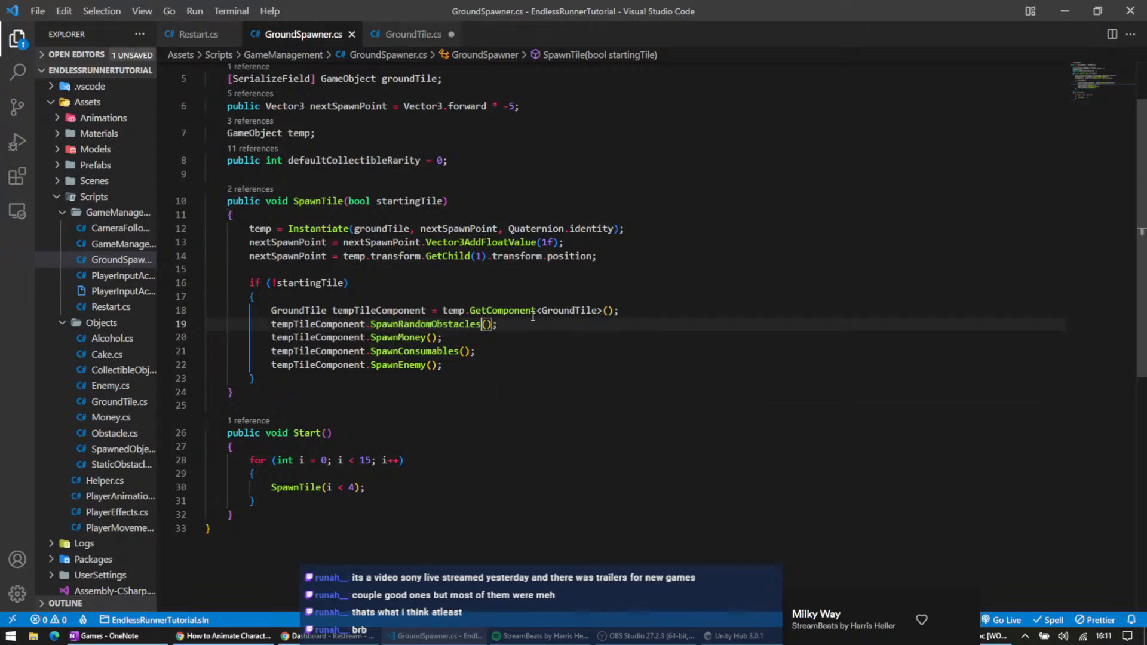
- Copy the four spawn calls from SpawnTile in GroundSpawner.cs into the body of SpawnEntities() in GroundTile.cs
left_click_drag(453, 366, 370, 325)
key("ctrl+c")
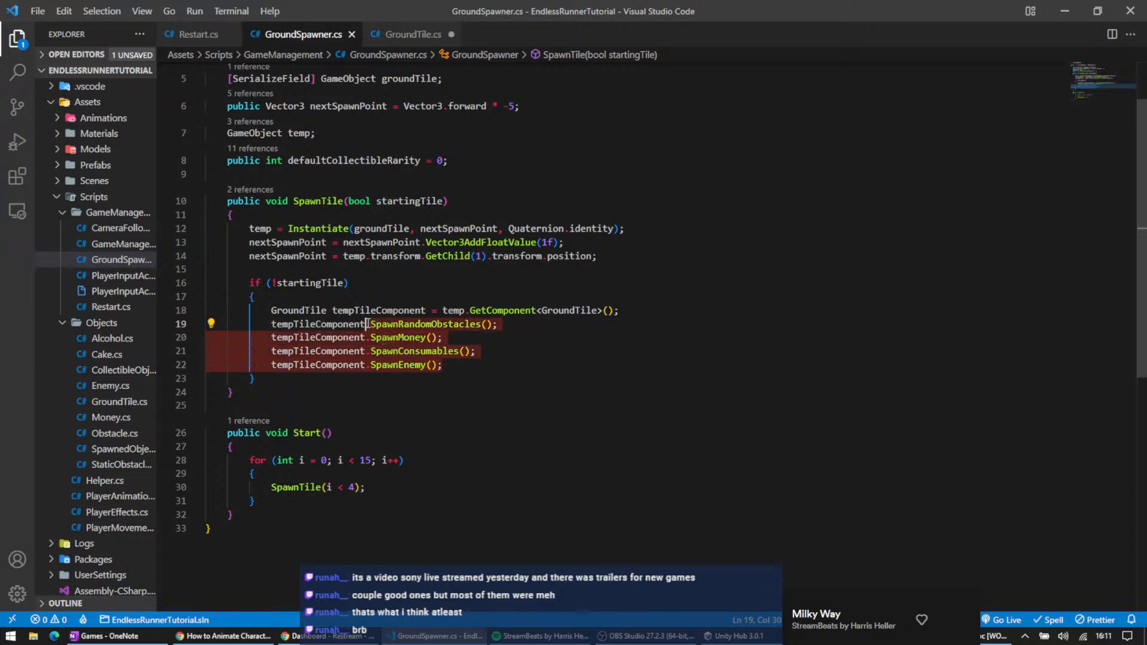
left_click(405, 34)
key("ctrl+v")
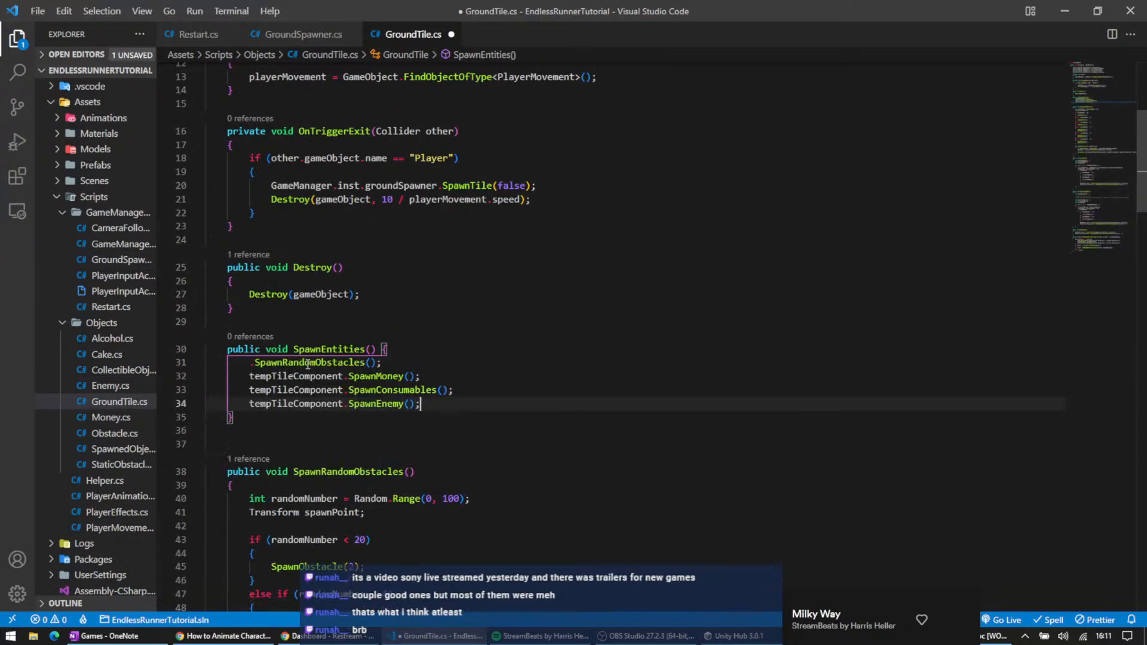
- Remove the leftover dot and the tempTileComponent prefixes from the four spawn calls inside SpawnEntities()
left_click(256, 363)
key("BackSpace")
double_click(297, 379)
key("Delete")
key("Delete")
left_click(296, 390)
double_click(296, 390)
key("Delete")
key("Delete")
double_click(296, 404)
key("Delete")
key("Delete")
left_click(389, 391)
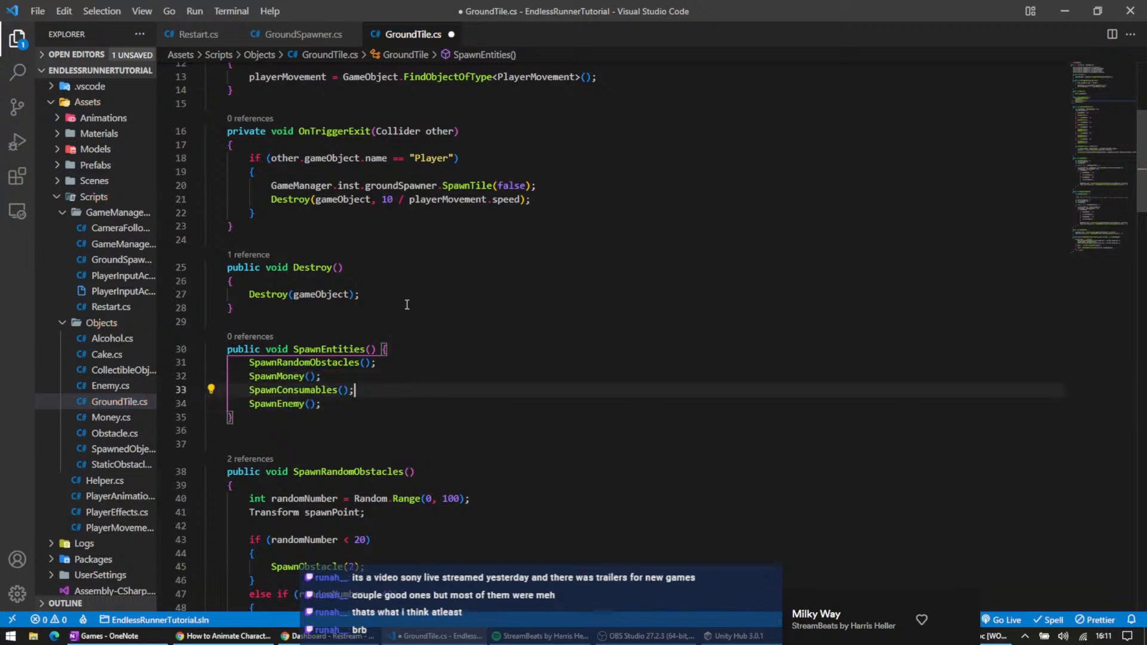
- Replace the four spawn calls in GroundSpawner.cs's SpawnTile with a single tempTileComponent.SpawnEntities() call
double_click(347, 346)
key("ctrl+c")
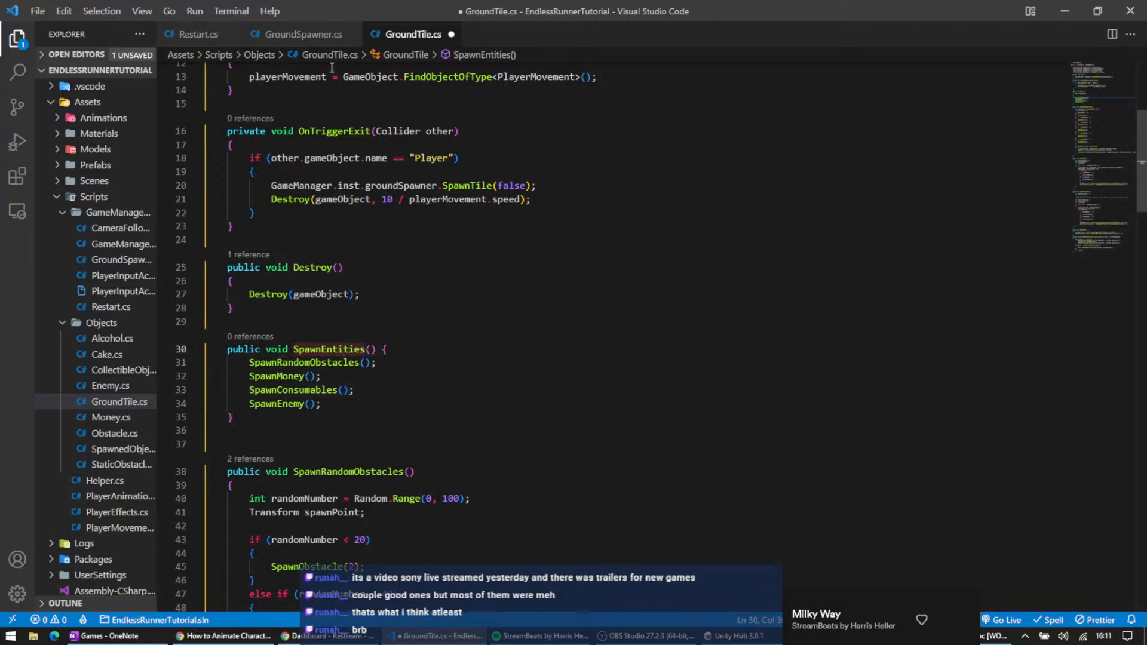
left_click(310, 38)
double_click(425, 324)
key("ctrl+v")
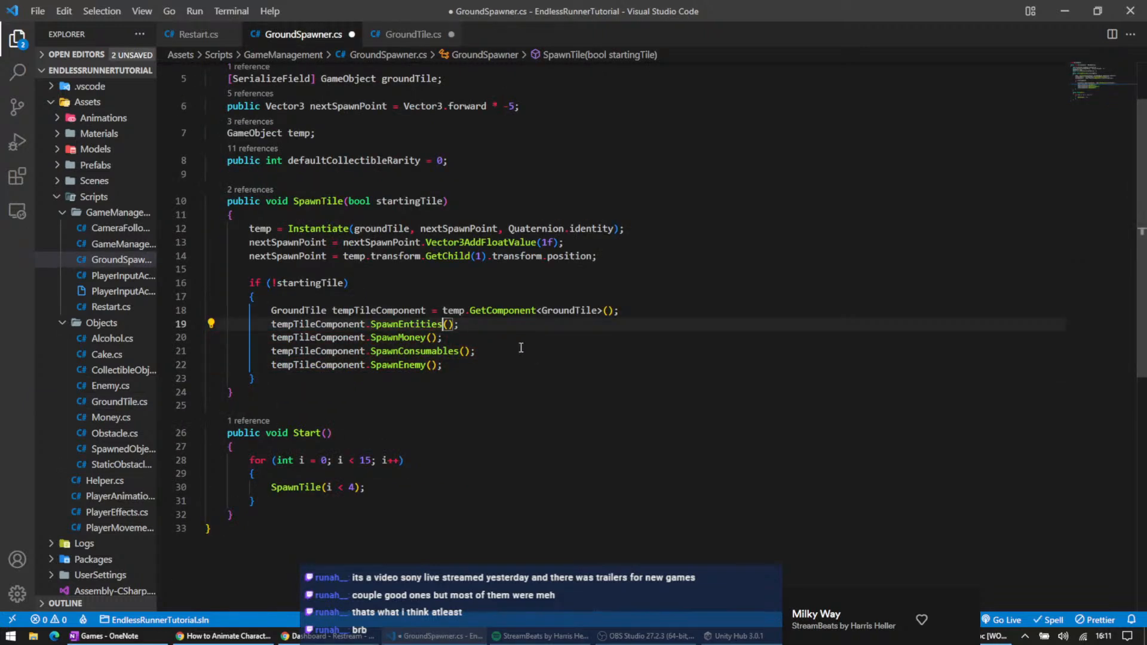
left_click(492, 361)
key("BackSpace")
left_click(505, 366)
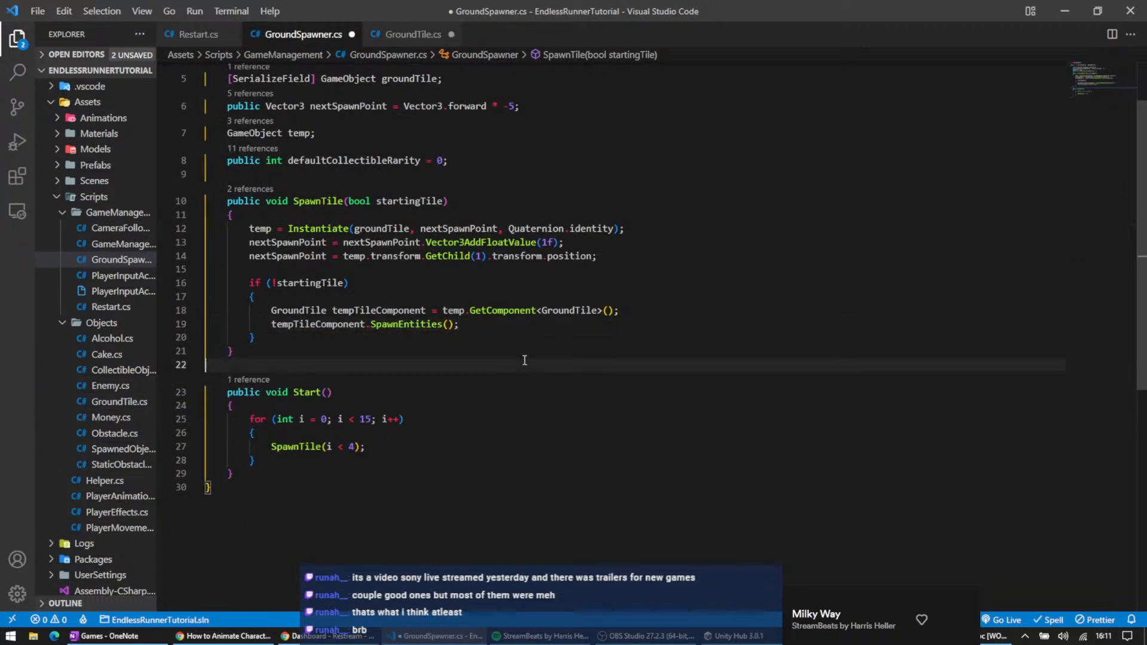
- Save both GroundSpawner.cs and GroundTile.cs
key("ctrl+s")
left_click(412, 34)
key("ctrl+s")
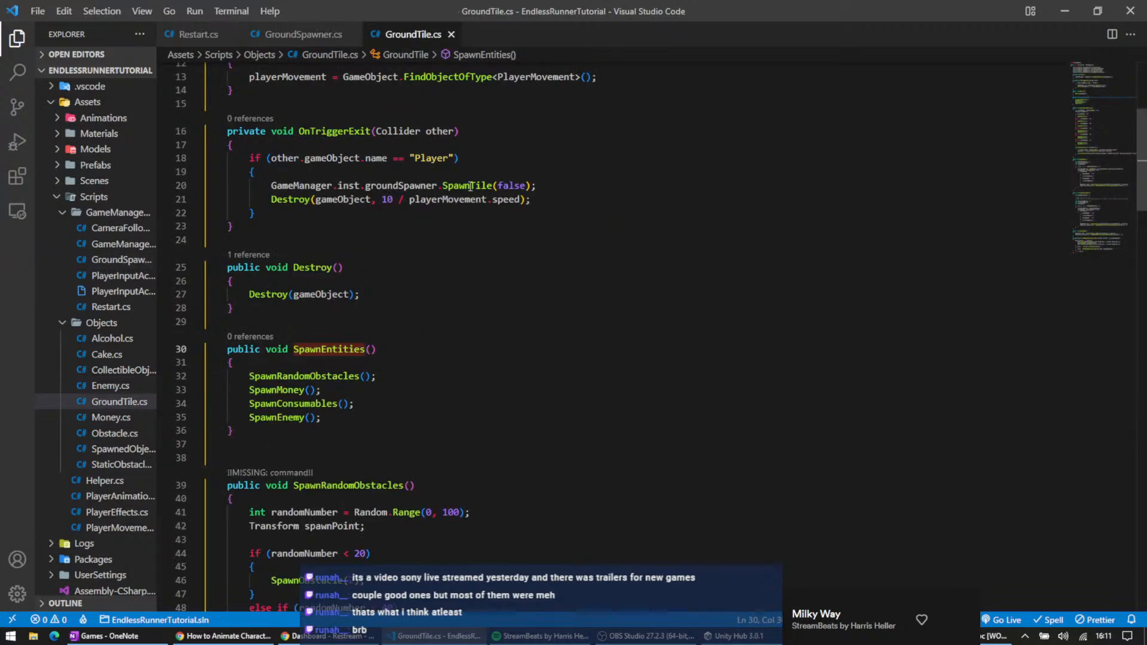
- Review the SpawnRandomObstacles and SpawnMoney methods in GroundTile.cs, checking how currentItemRarity is used
left_click(555, 255)
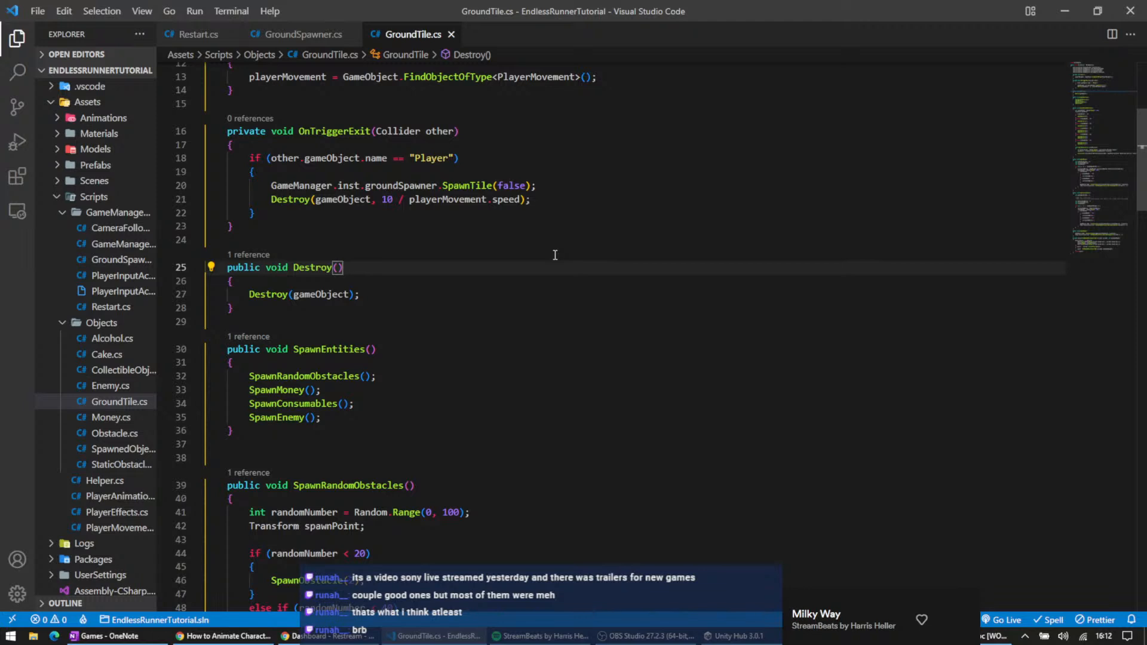
scroll(555, 255, "down", 16)
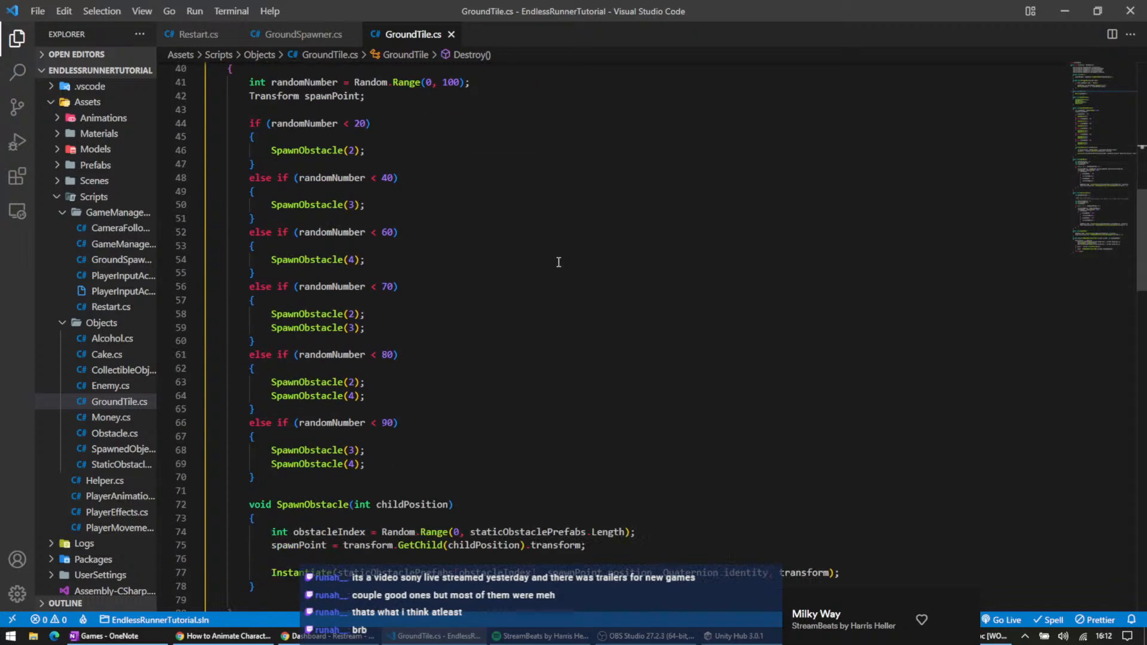
left_click(363, 408)
scroll(594, 368, "down", 3)
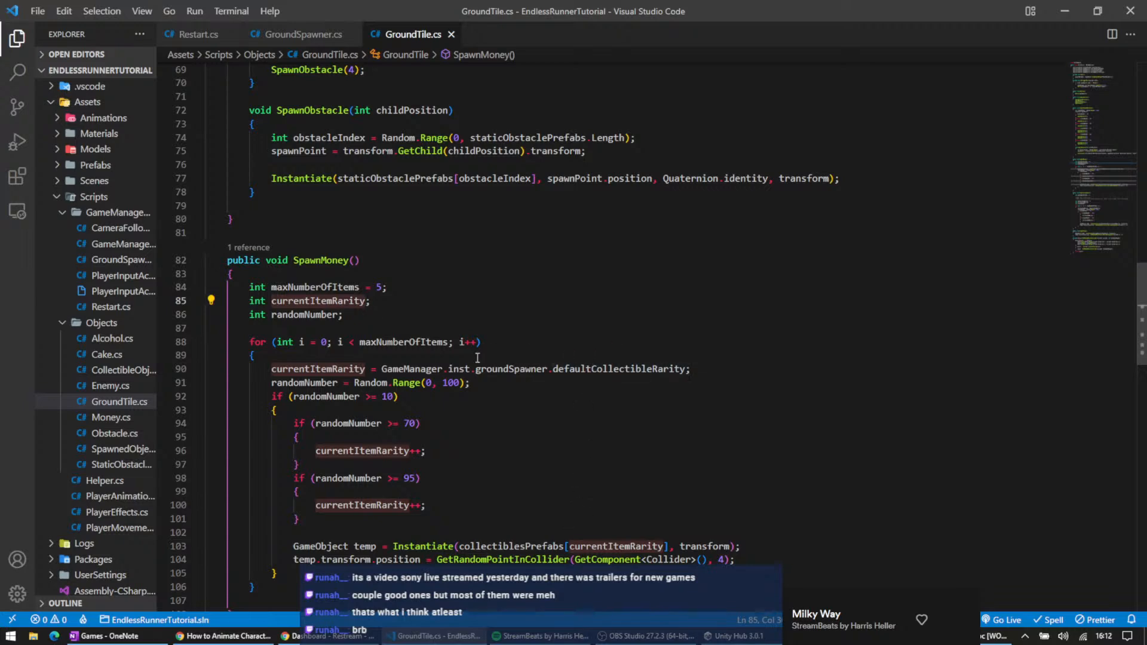
scroll(477, 358, "up", 3)
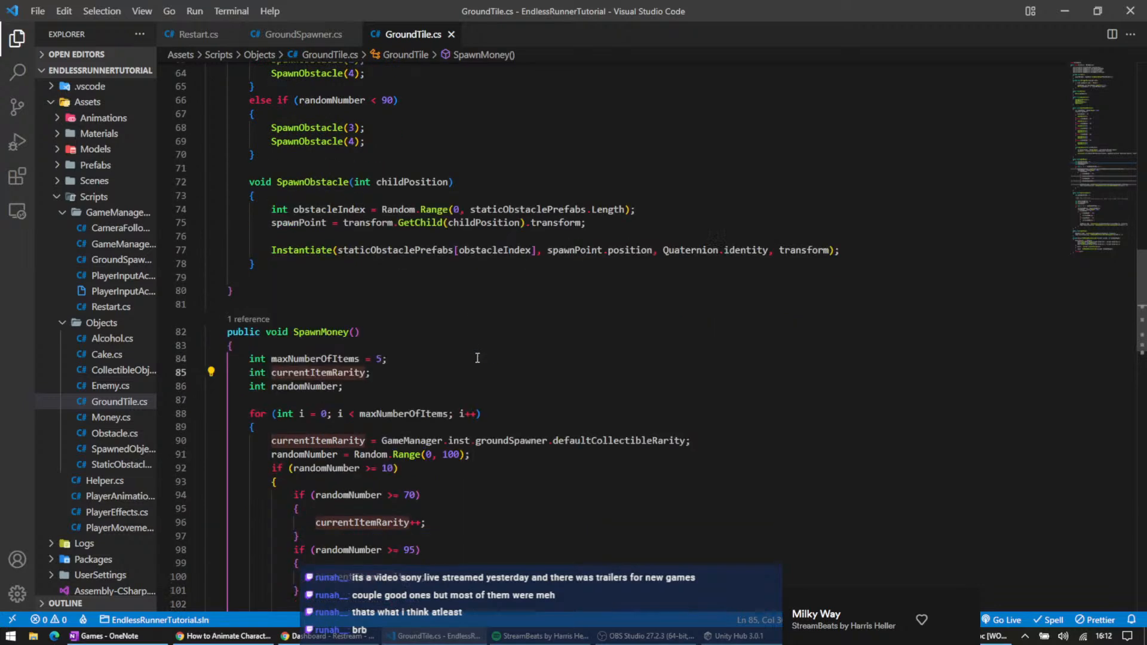
- Trace the collectible rarity used by SpawnMoney in GroundTile.cs into GameManager.cs, reviewing the fields and the Awake method there
scroll(477, 357, "down", 4)
double_click(401, 333)
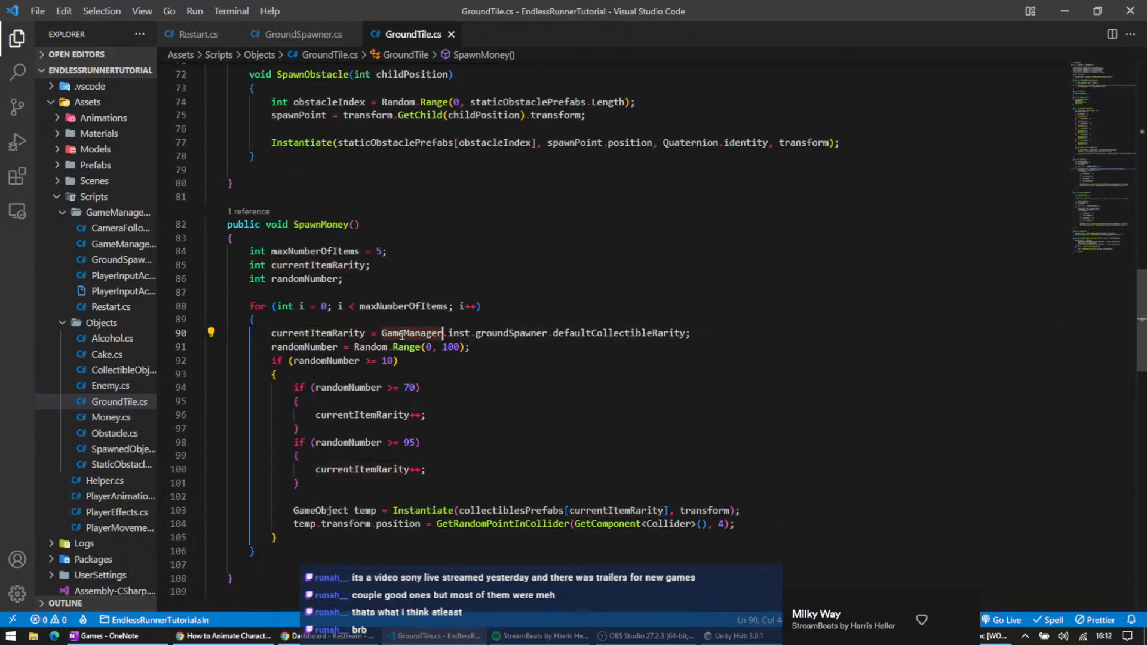
scroll(401, 337, "up", 4)
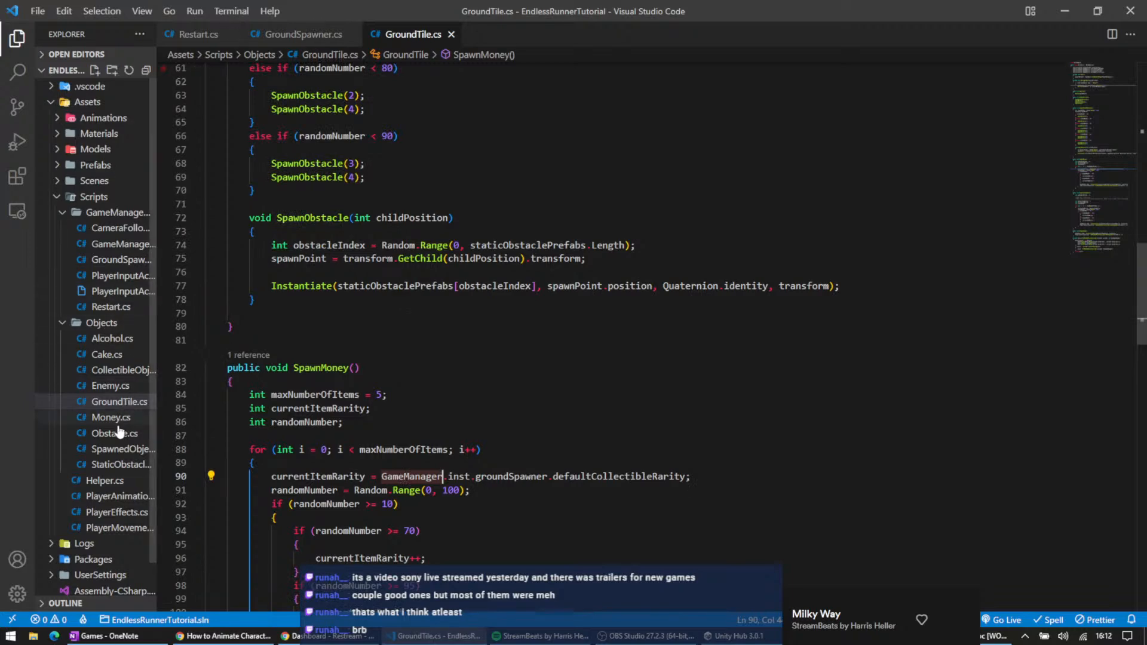
key("ctrl+shift+e")
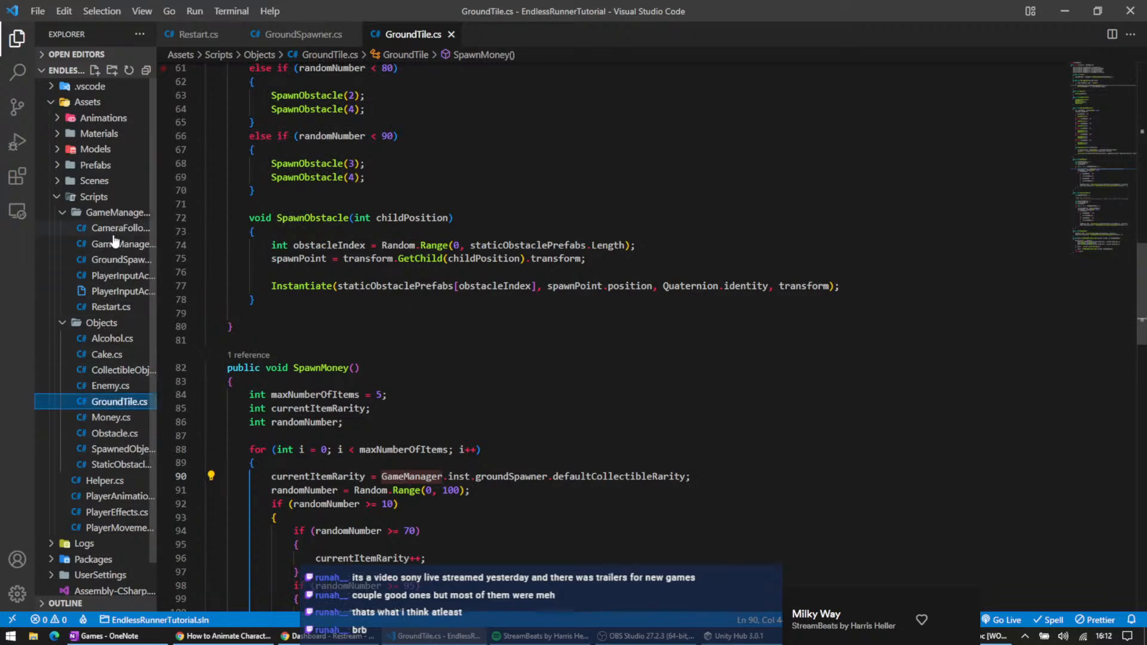
left_click(114, 228)
left_click(114, 244)
left_click(474, 222)
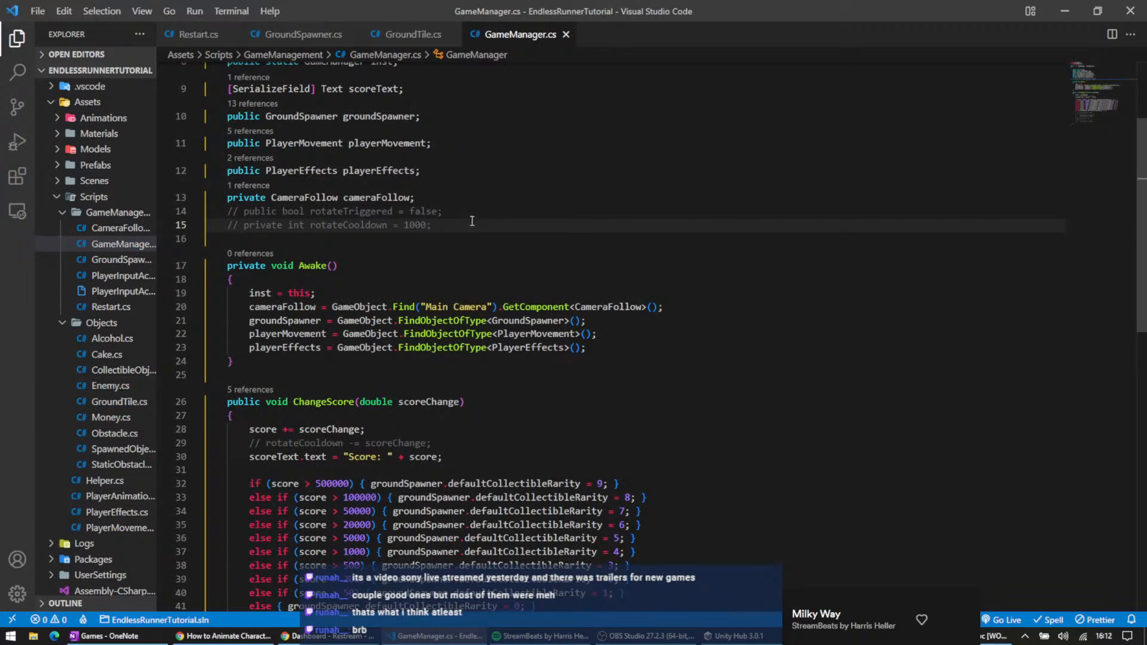
scroll(426, 288, "up", 2)
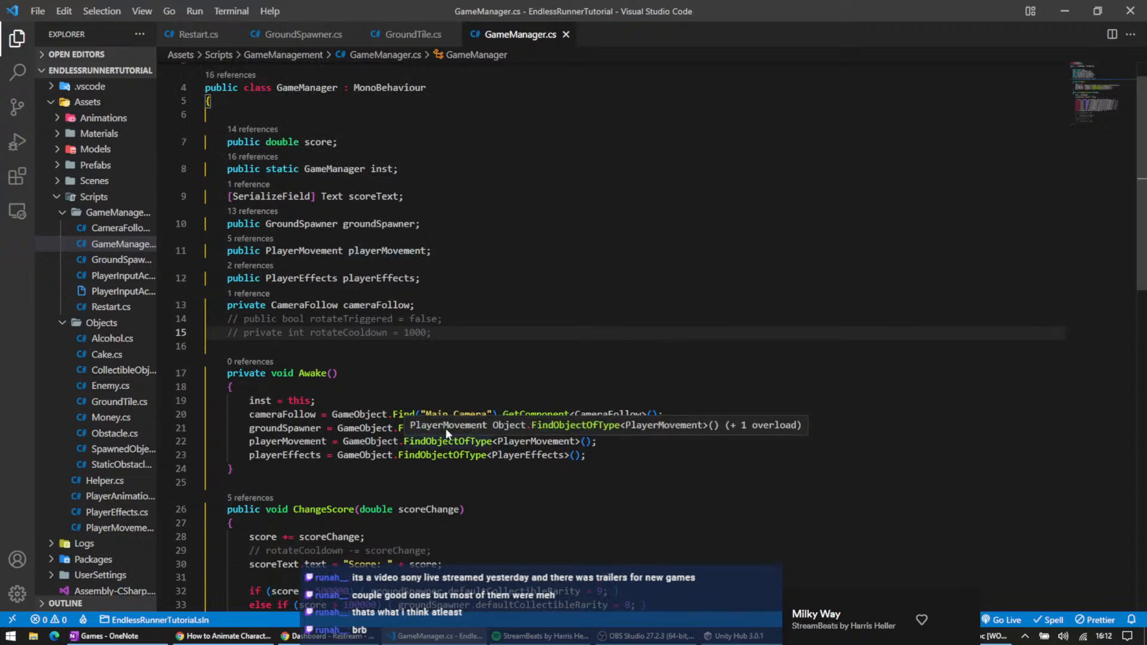
left_click(488, 427)
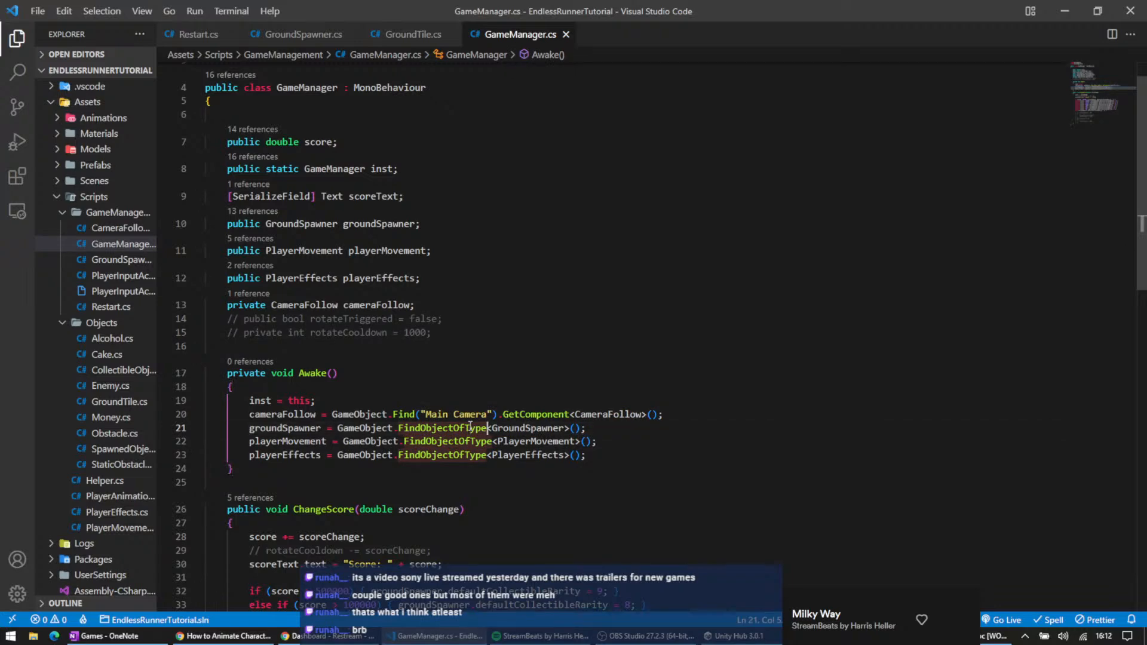
- Examine the score thresholds in GameManager.cs's ChangeScore method and how they assign defaultCollectibleRarity
scroll(616, 427, "down", 3)
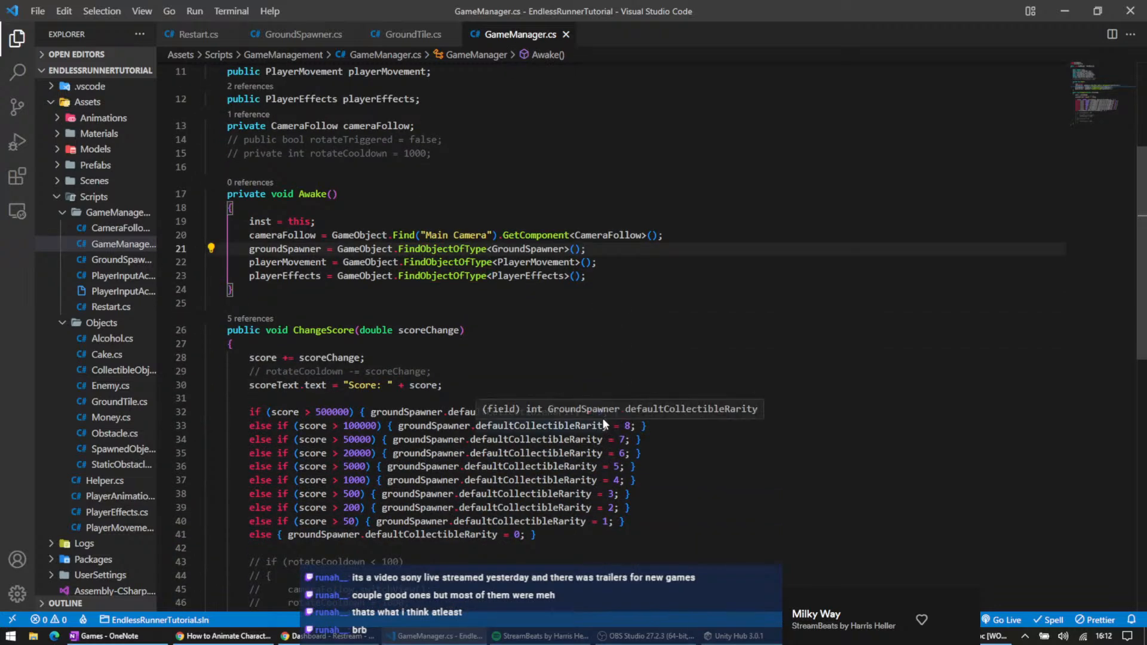
scroll(602, 417, "down", 1)
left_click(548, 394)
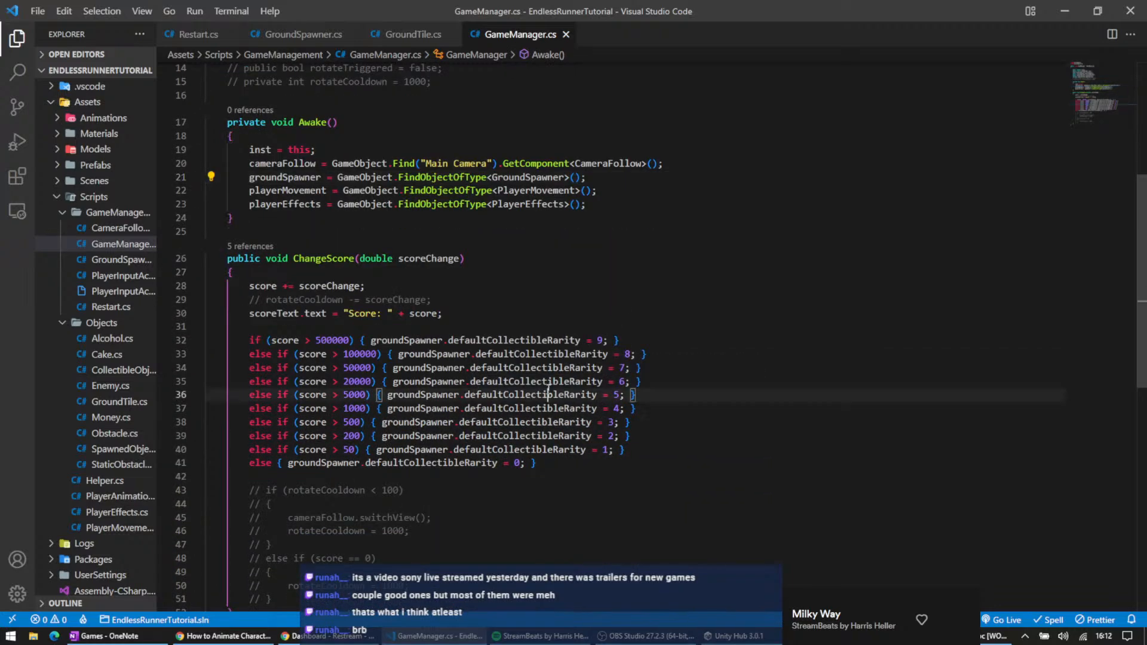
double_click(332, 340)
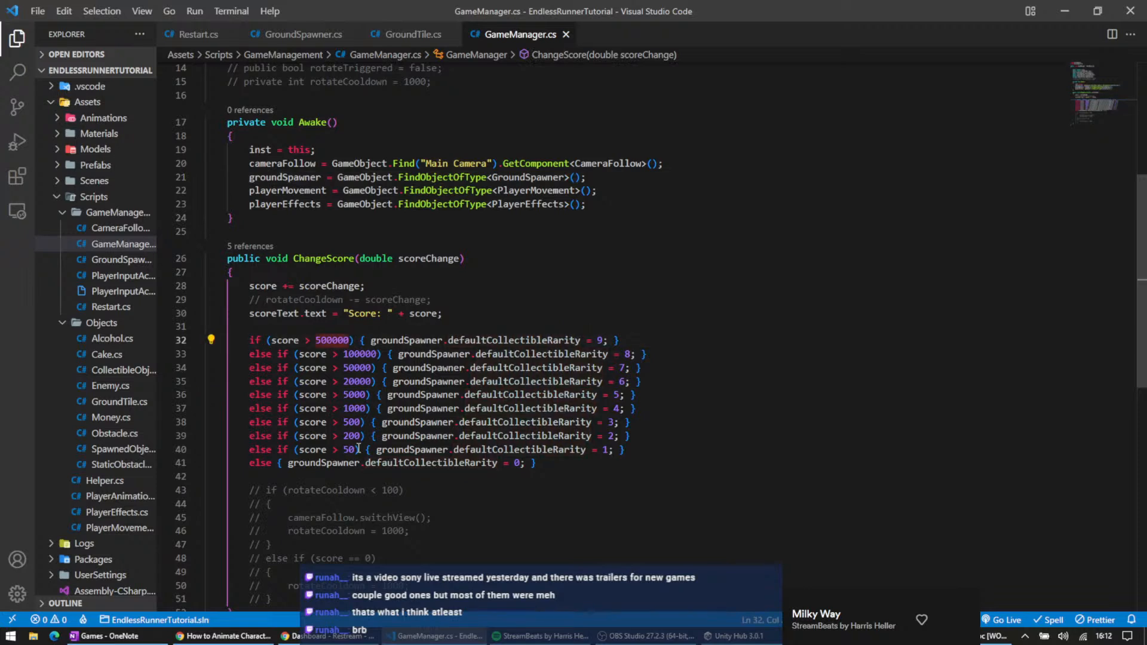
left_click_drag(606, 463, 470, 319)
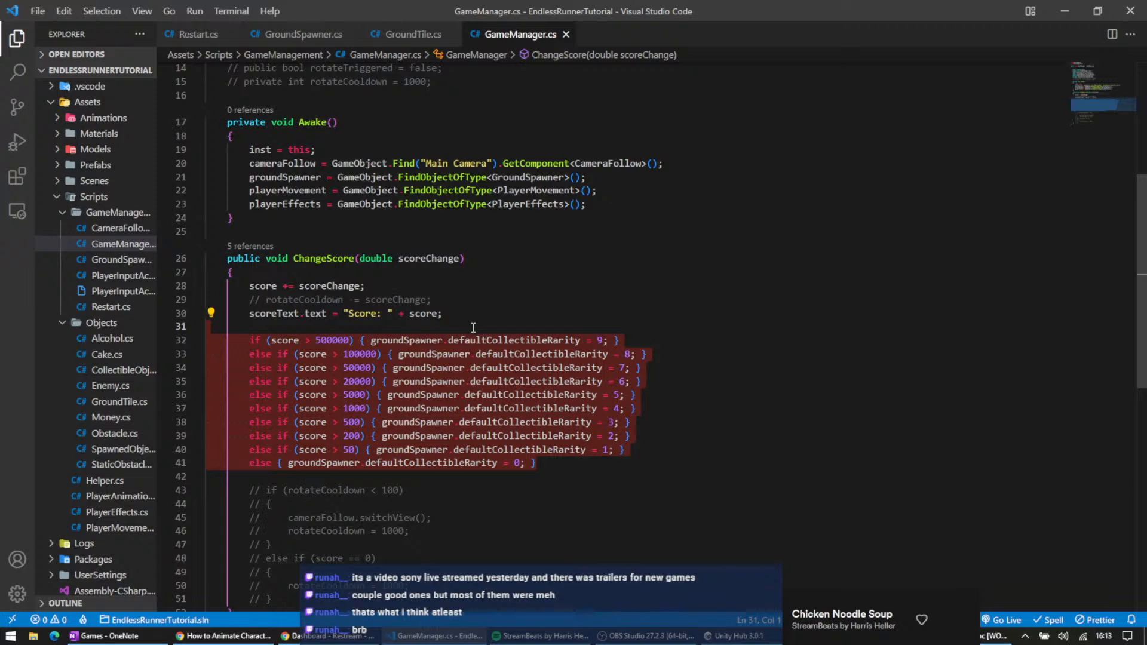
left_click(488, 338)
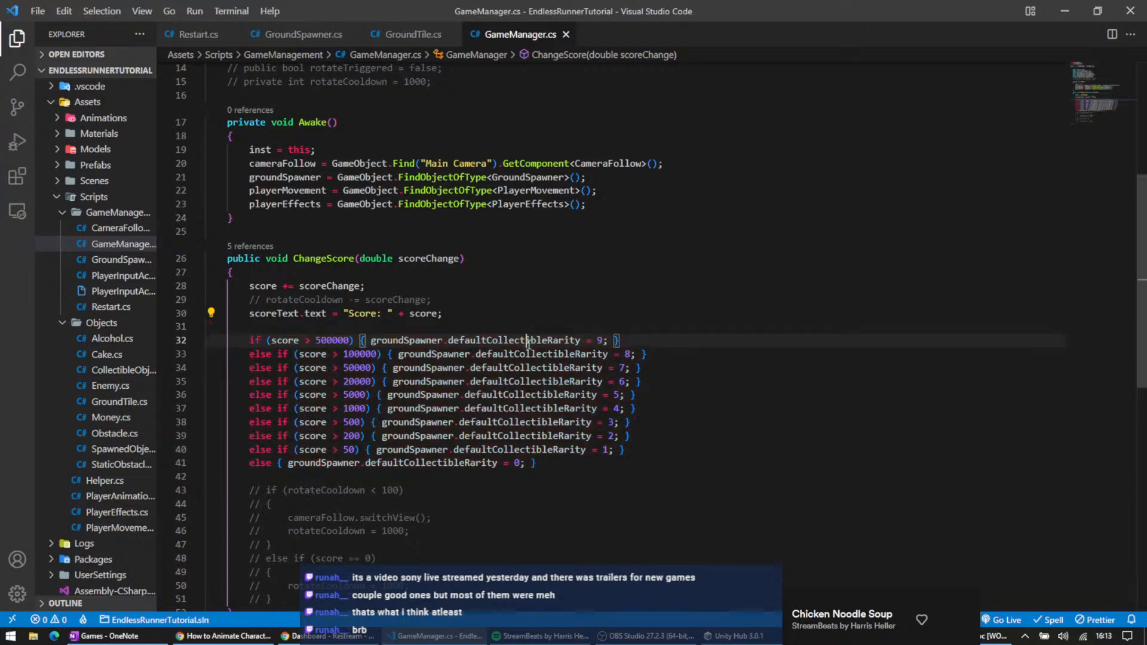
left_click(608, 354)
left_click(531, 373)
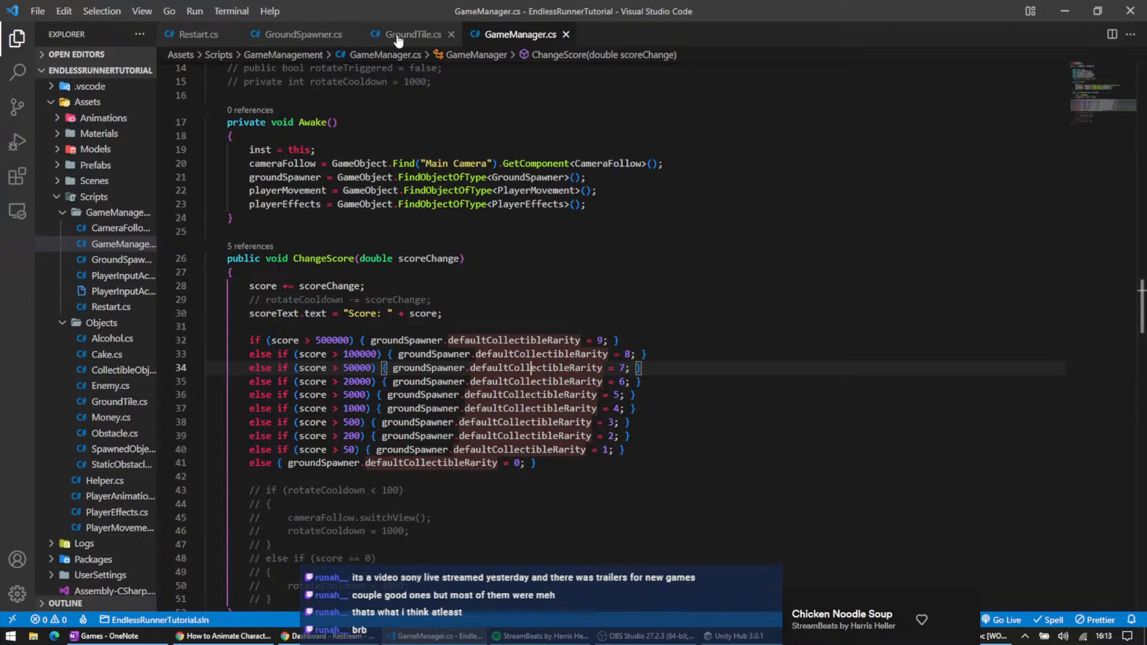
- Review SpawnTile in GroundSpawner.cs and the prefab array fields and spawn methods in GroundTile.cs
left_click(302, 36)
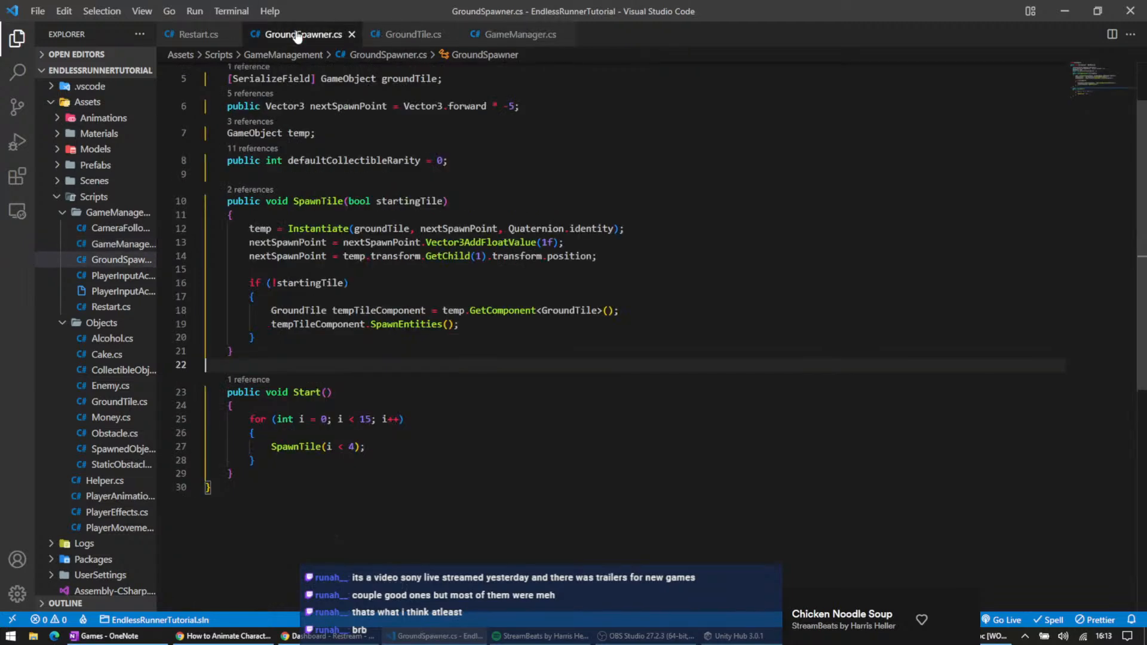
left_click(409, 35)
scroll(440, 224, "up", 15)
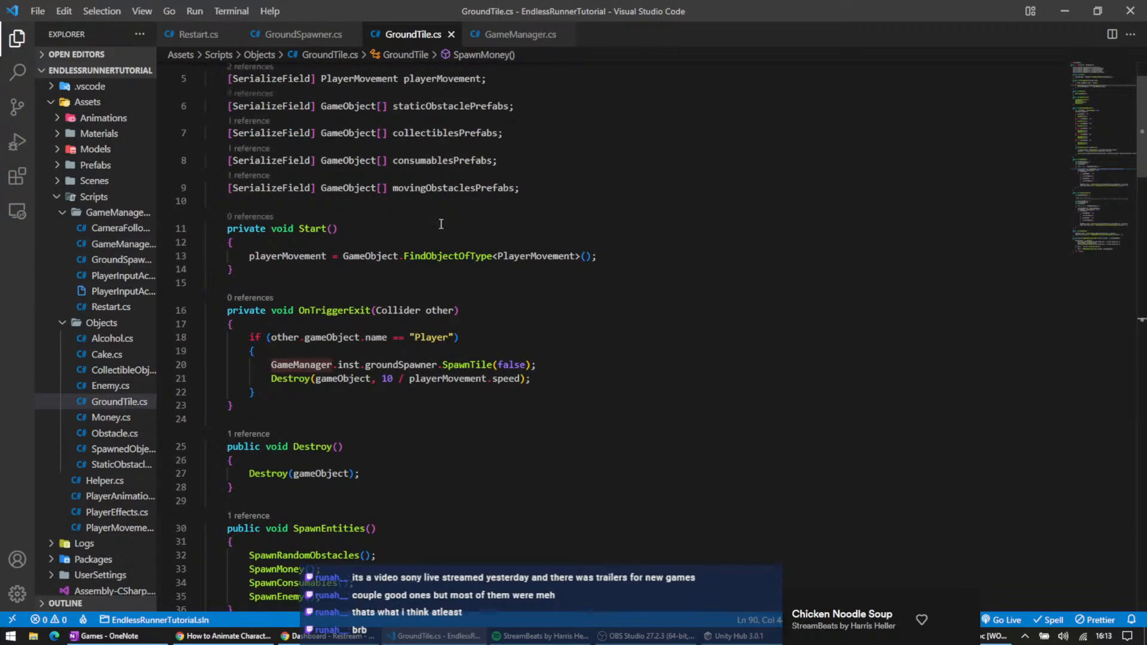
scroll(441, 224, "up", 2)
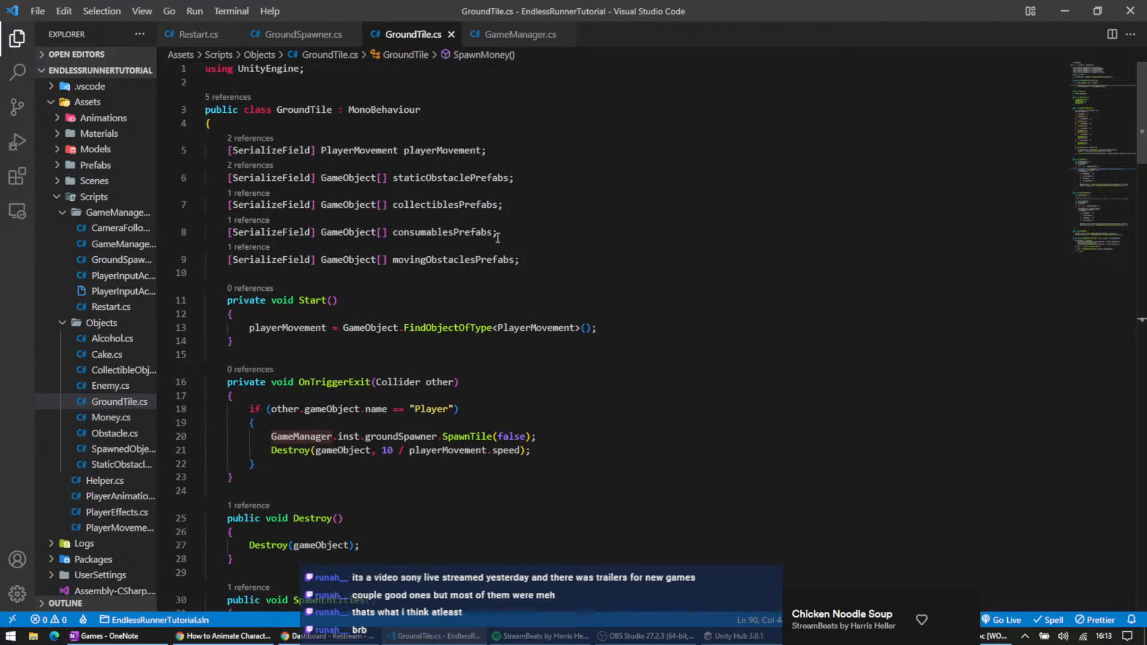
scroll(531, 259, "down", 8)
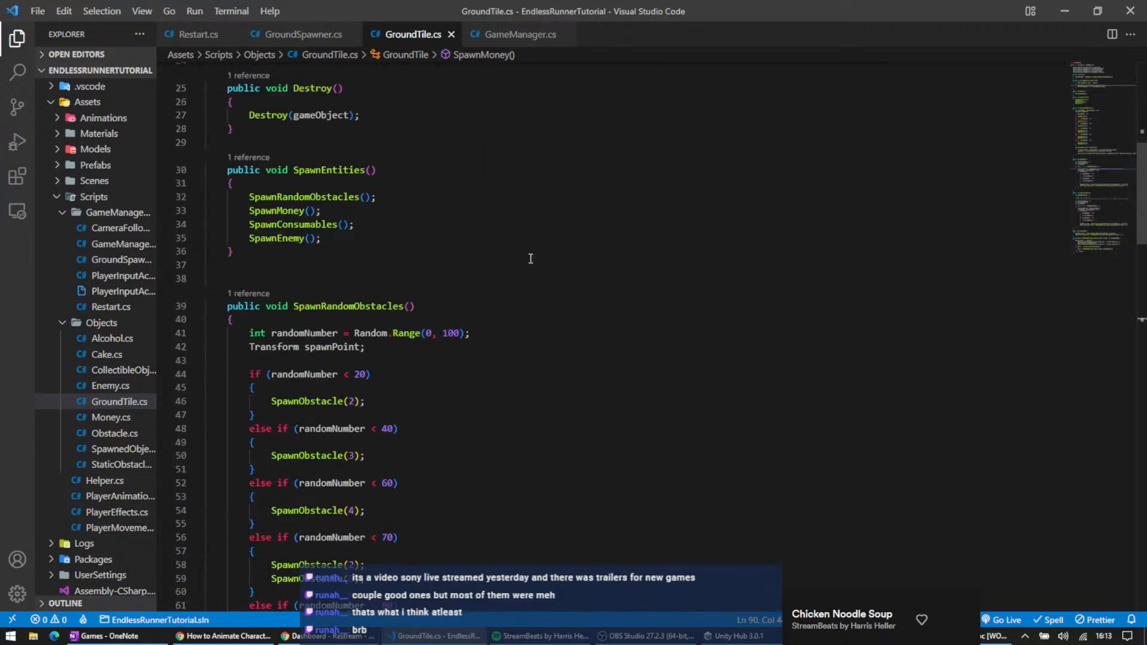
scroll(530, 259, "up", 5)
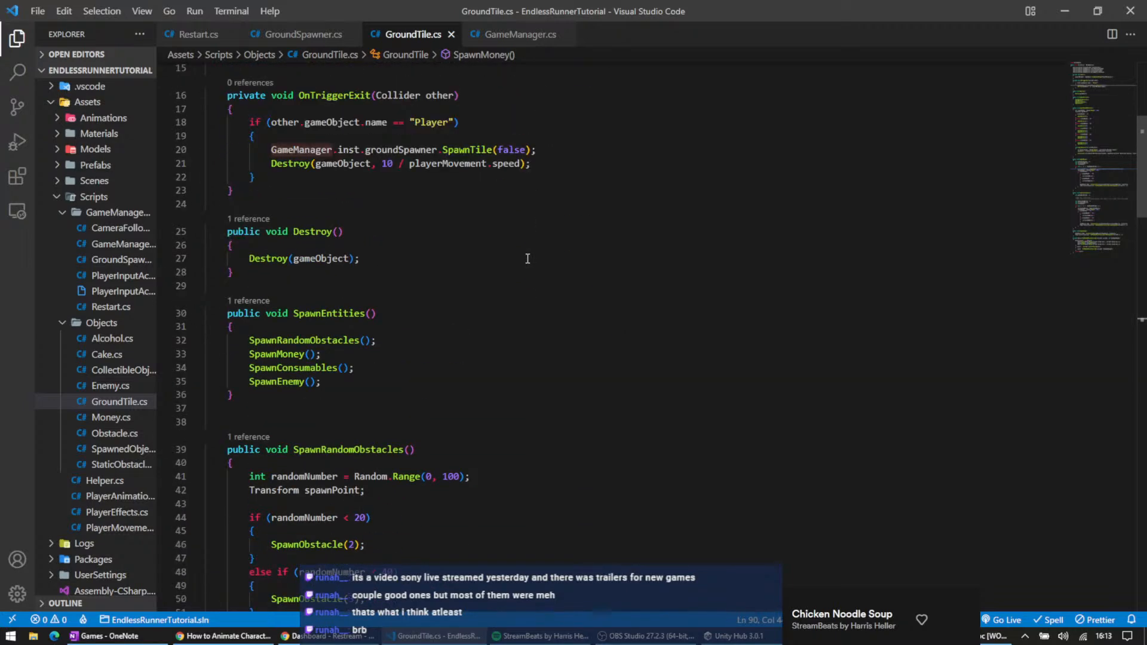
scroll(527, 259, "up", 4)
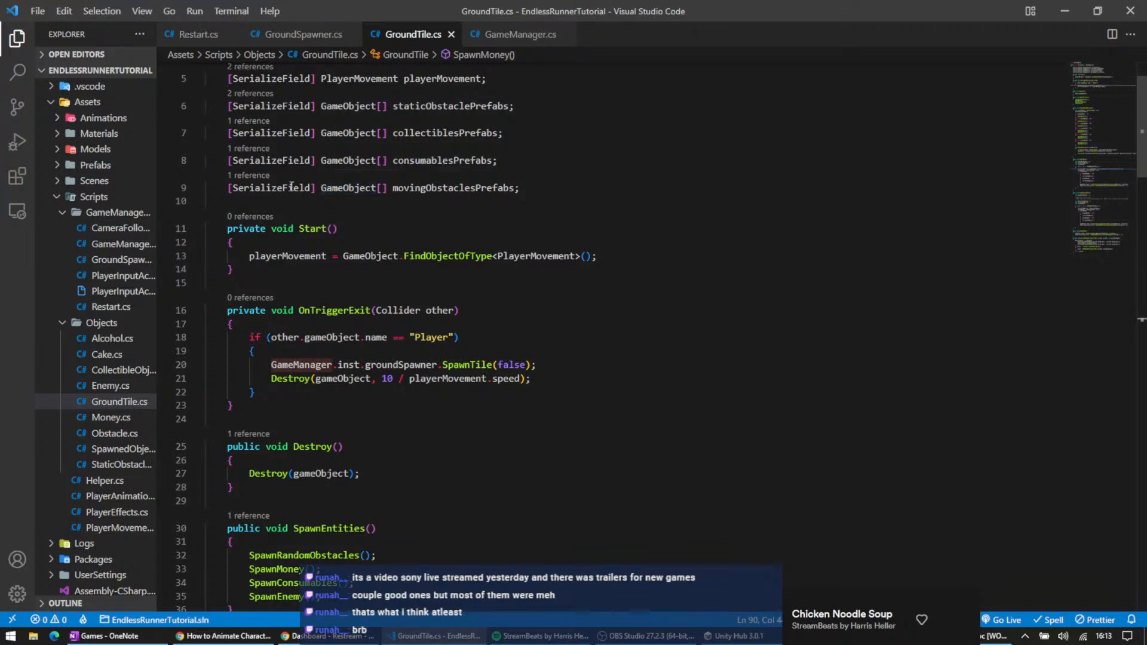
scroll(504, 201, "up", 1)
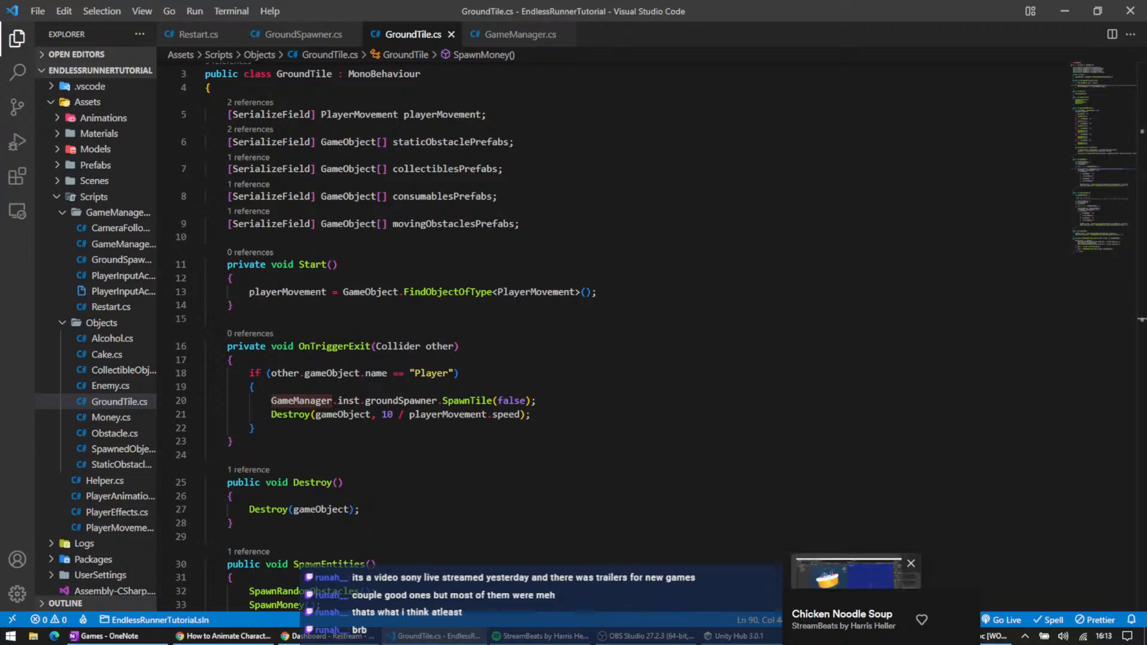
- Switch to Unity and create a C# script named SpawnRatesTable in the Scripts/GameManagement folder
left_click(856, 636)
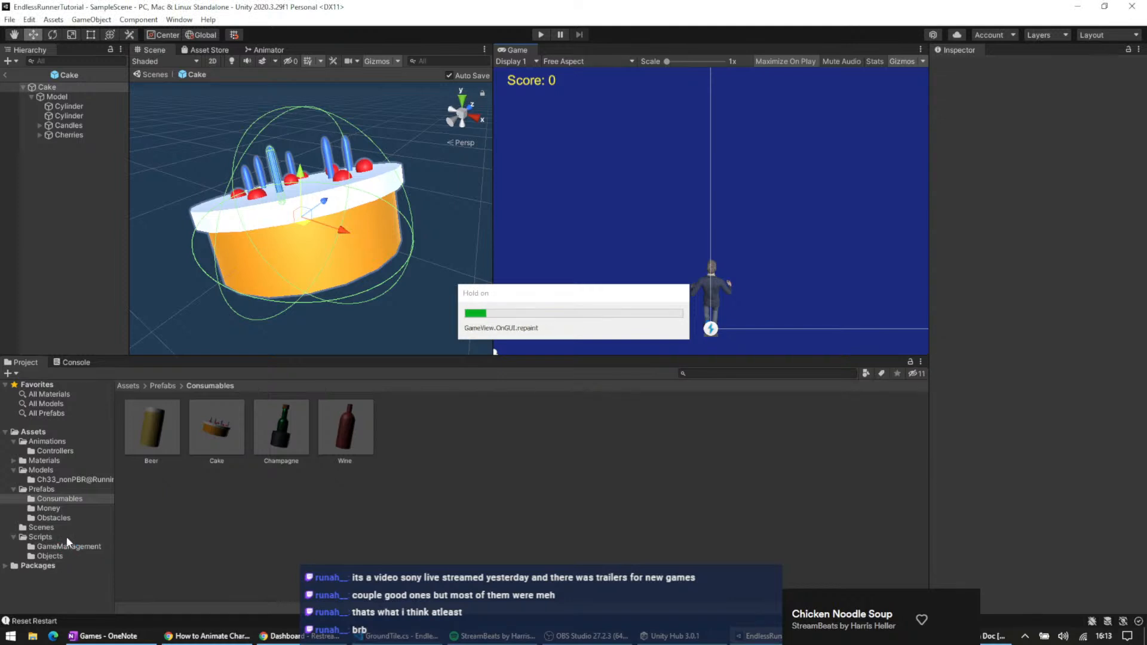
left_click(66, 546)
right_click(570, 434)
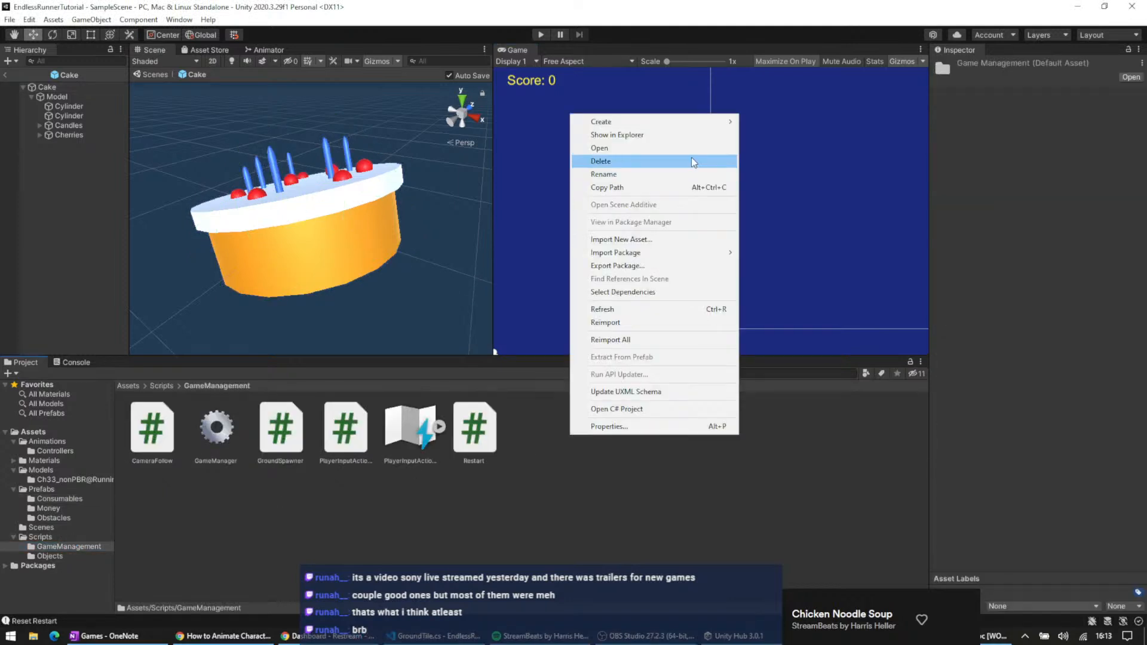
mouse_move(687, 125)
left_click(801, 140)
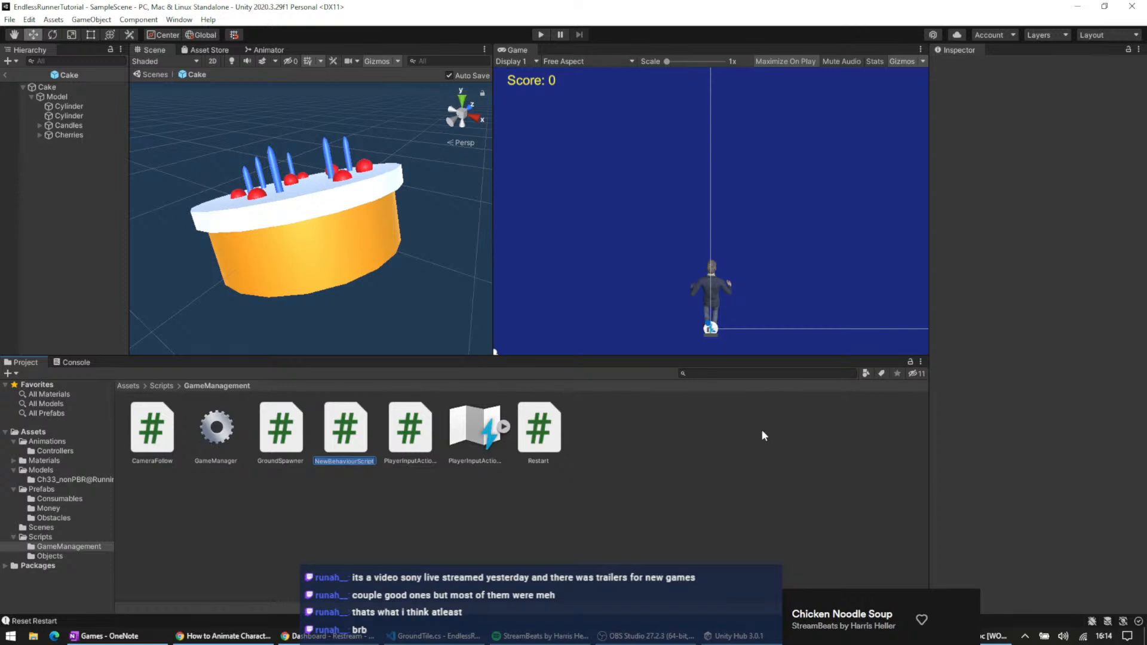
type("SpawnRatesTable")
key("Return")
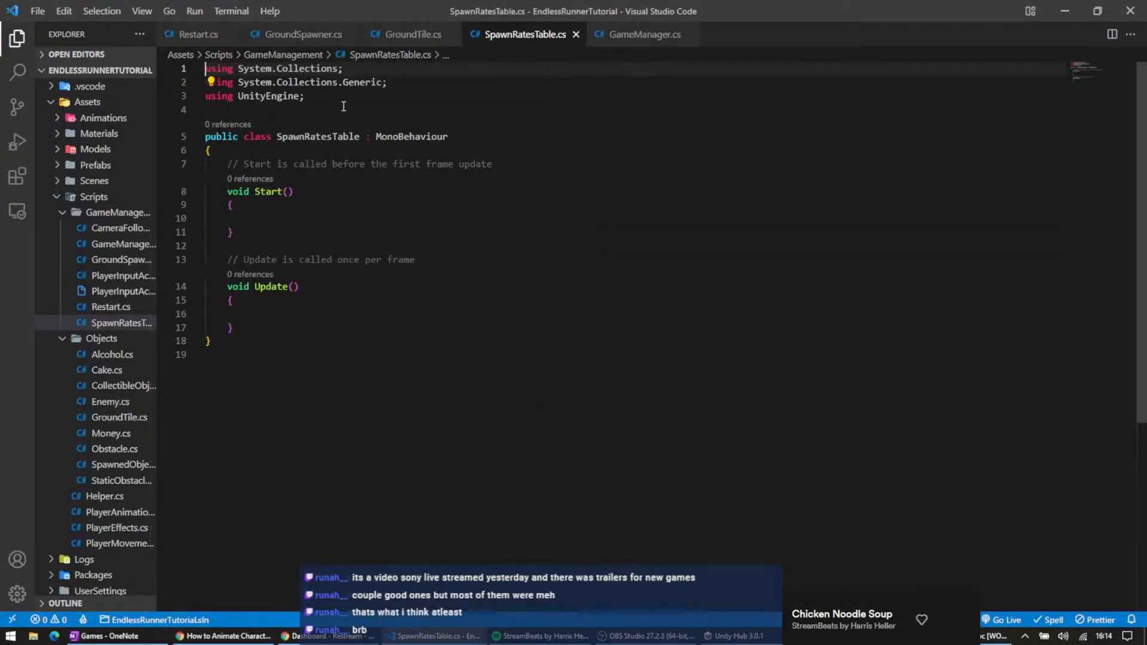
- Strip SpawnRatesTable.cs down to an empty class by deleting the two System.Collections using lines and the Start and Update methods with their comments
left_click(387, 97)
left_click_drag(398, 86, 198, 71)
key("Delete")
key("Delete")
left_click(478, 141)
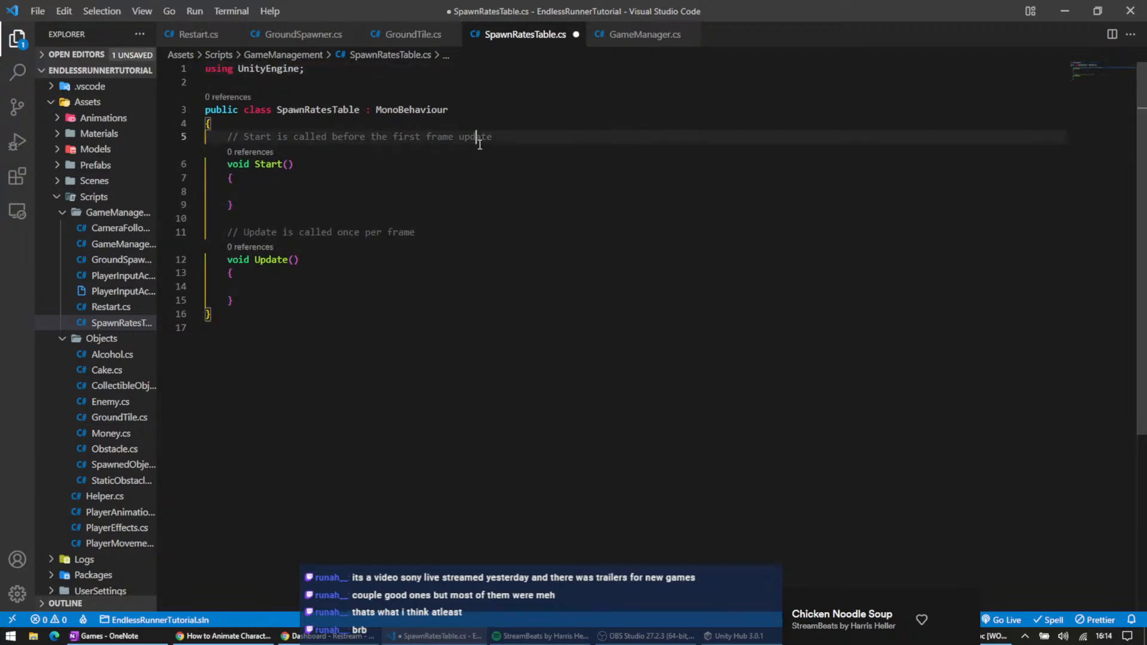
left_click_drag(222, 136, 367, 299)
key("Delete")
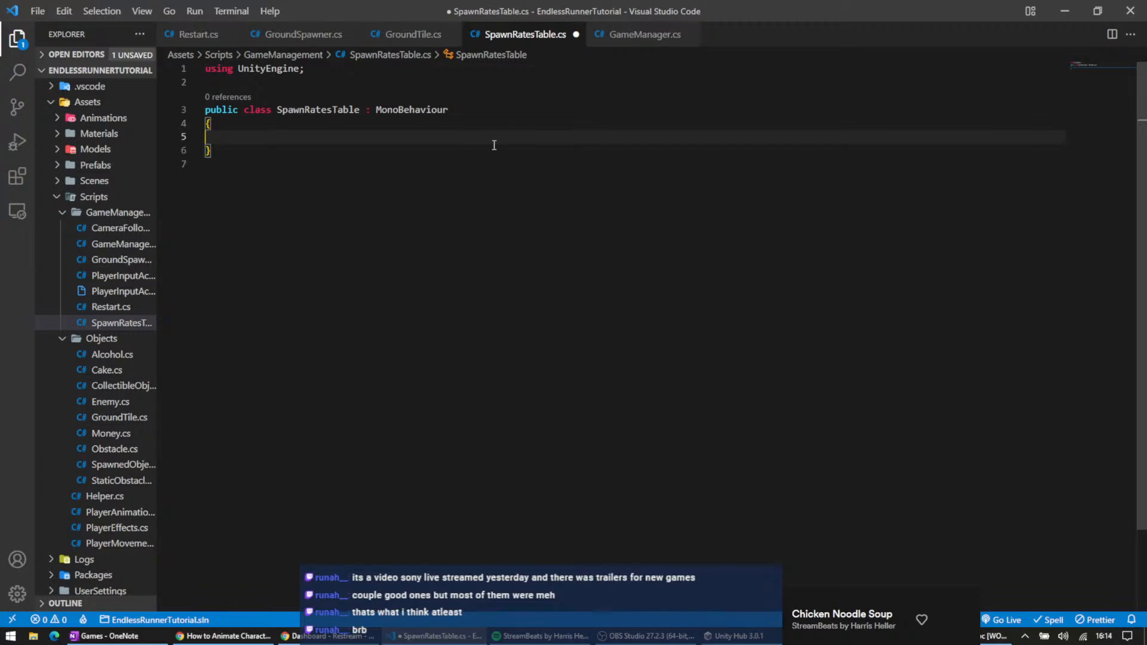
- Check GroundTile.cs and GameManager.cs for spawned item types and add the comment "//collectible rarity" inside the SpawnRatesTable class
left_click(406, 34)
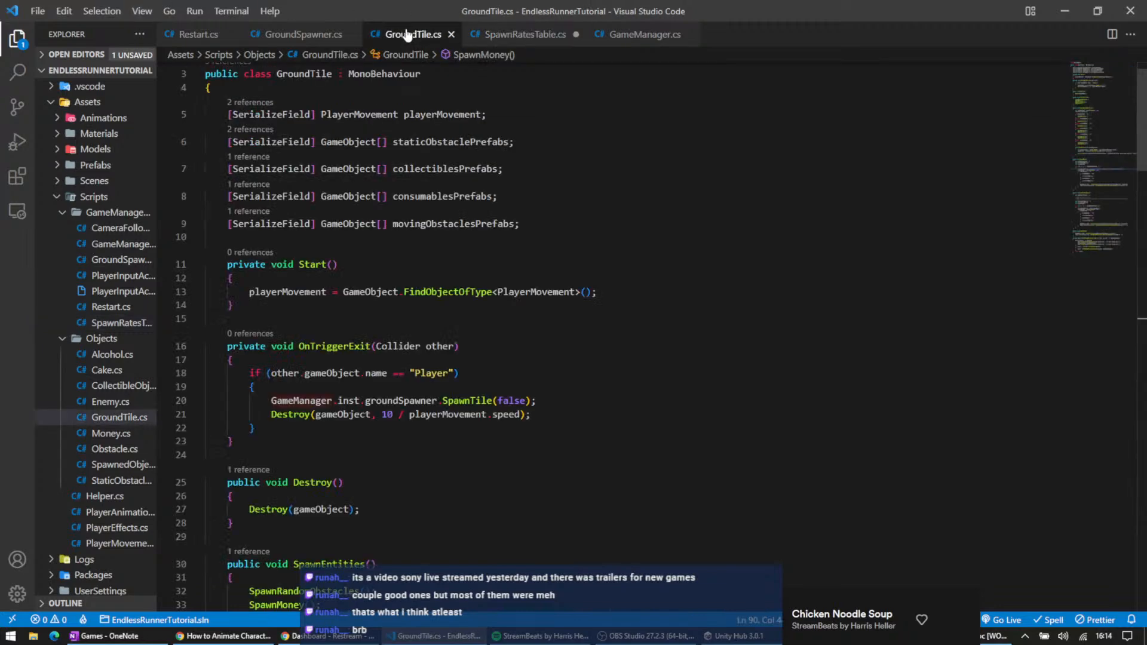
left_click(610, 44)
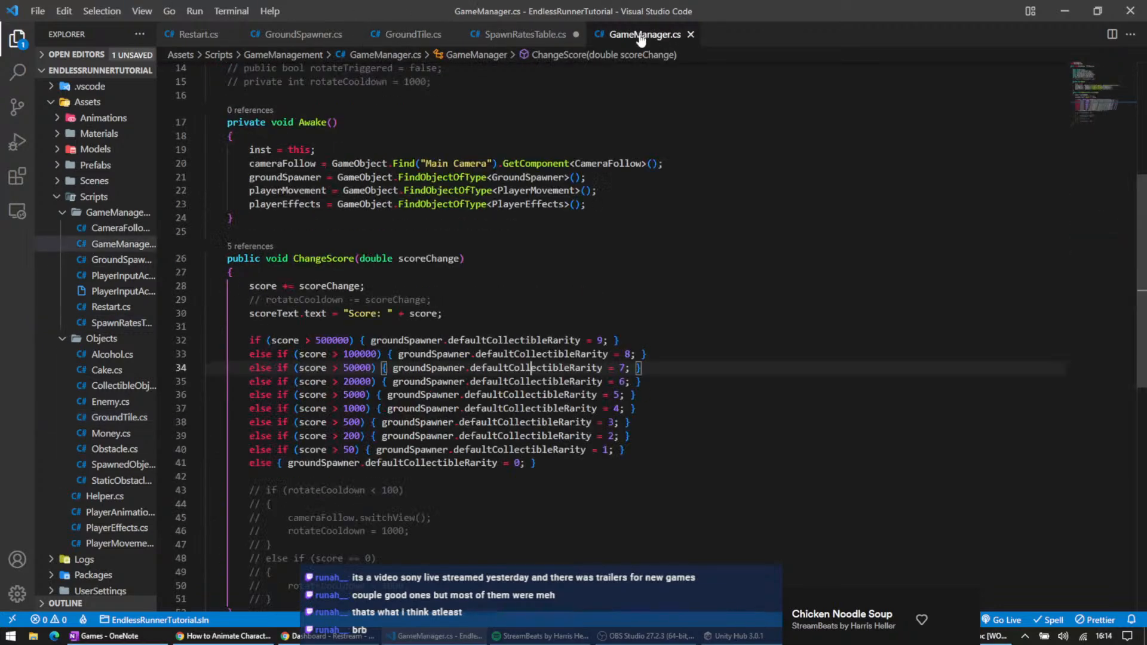
left_click(411, 35)
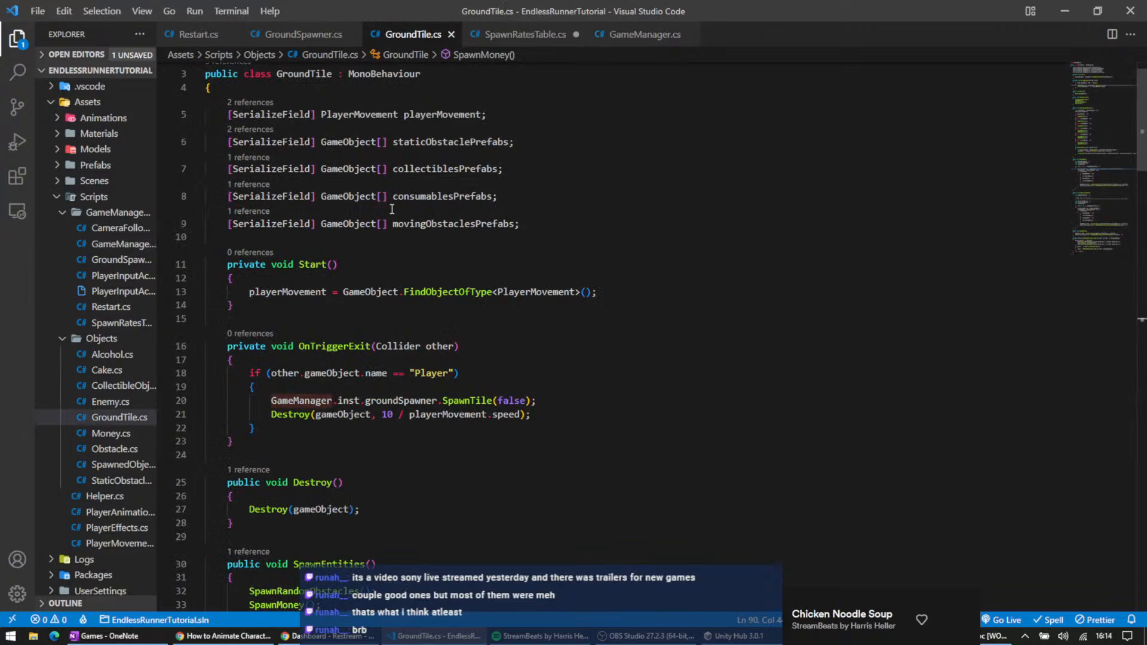
left_click(519, 34)
type("//")
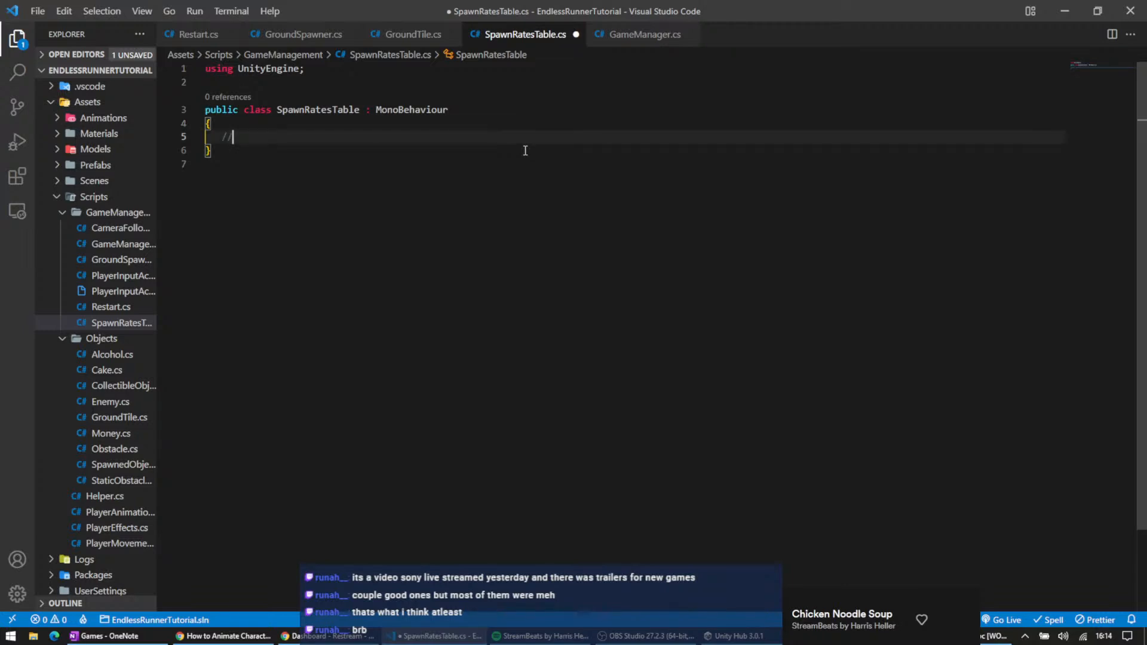
type("collectible rat")
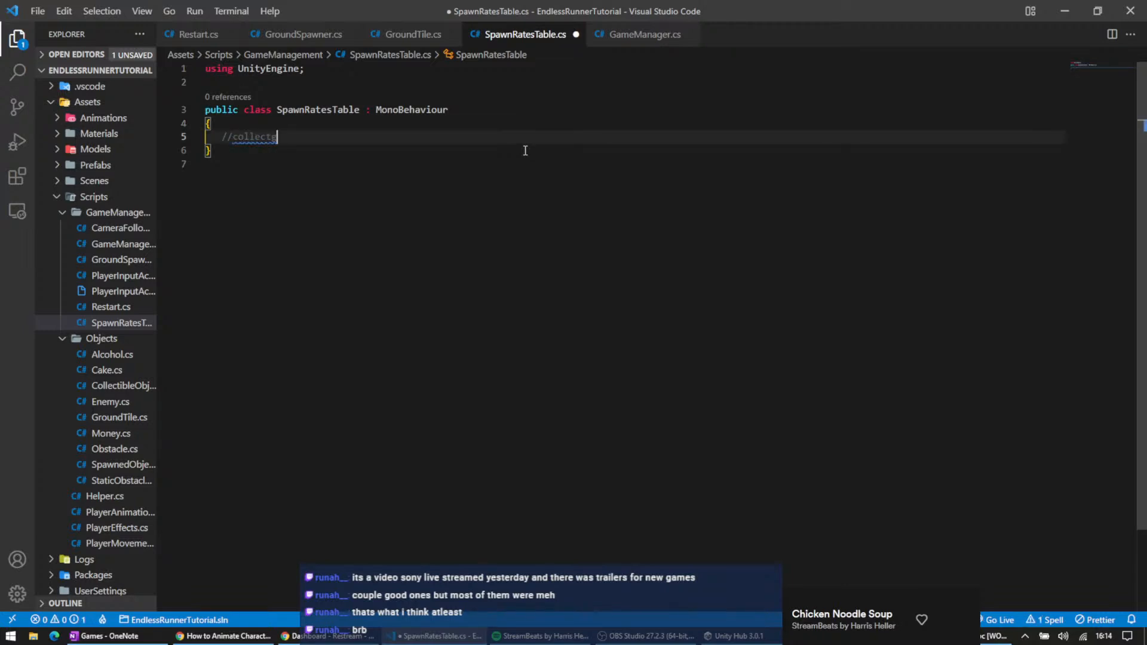
type("ity")
- Add the comment lines "//consumable rarity", "//enemy rarity" and "//obstacle rarity" below the collectible one, and return to GameManager.cs
key("Return")
type("//")
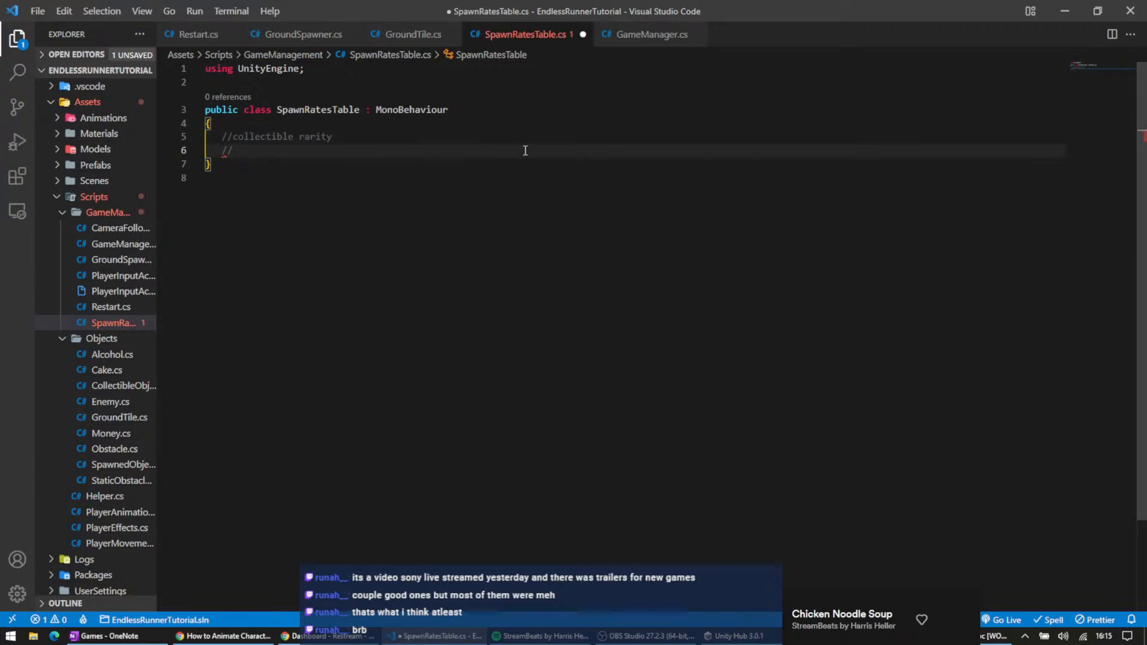
type("cons")
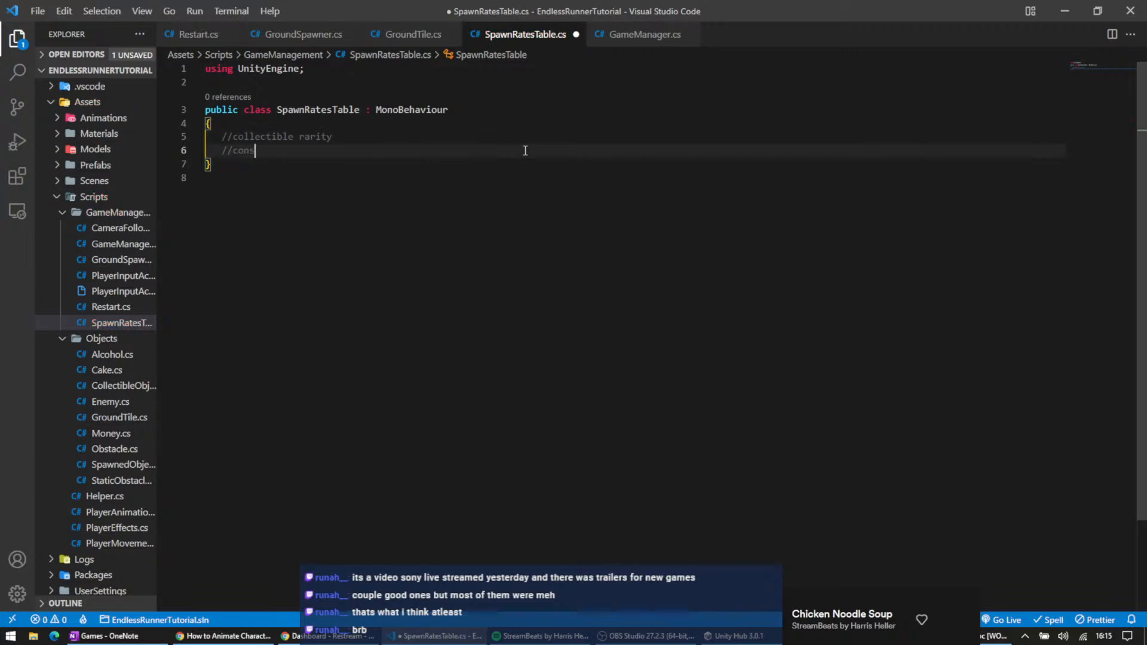
type("umable rarity")
key("Return")
type("/")
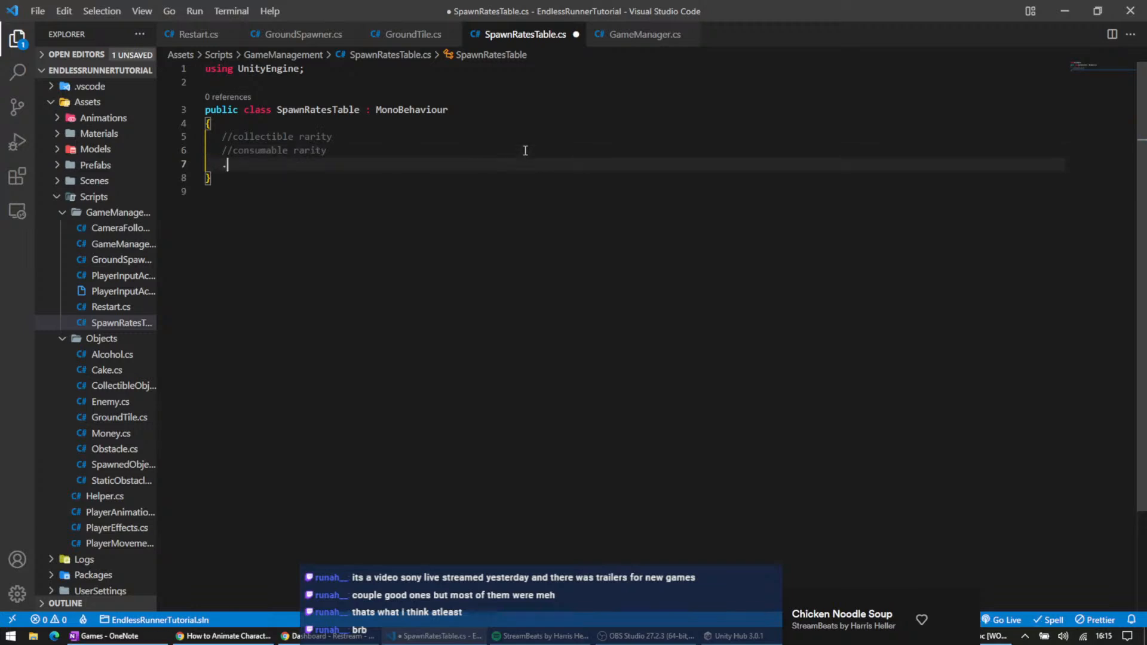
type("/enemyr")
key("BackSpace")
type("rarity")
key("Return")
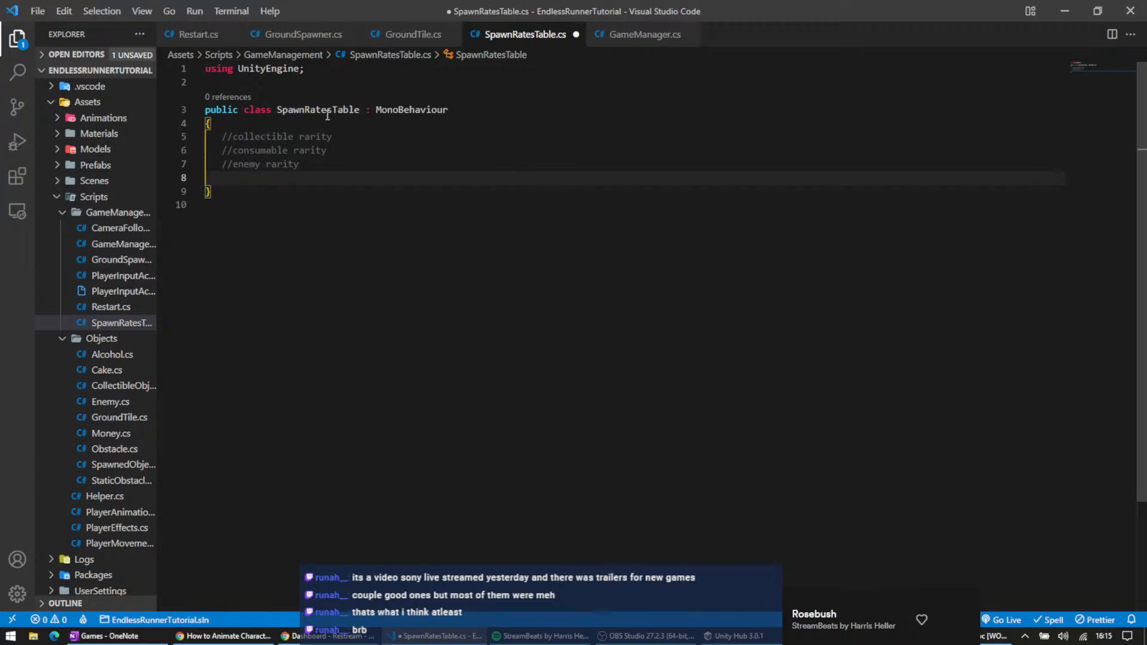
type("//obstacle rarity")
left_click(642, 35)
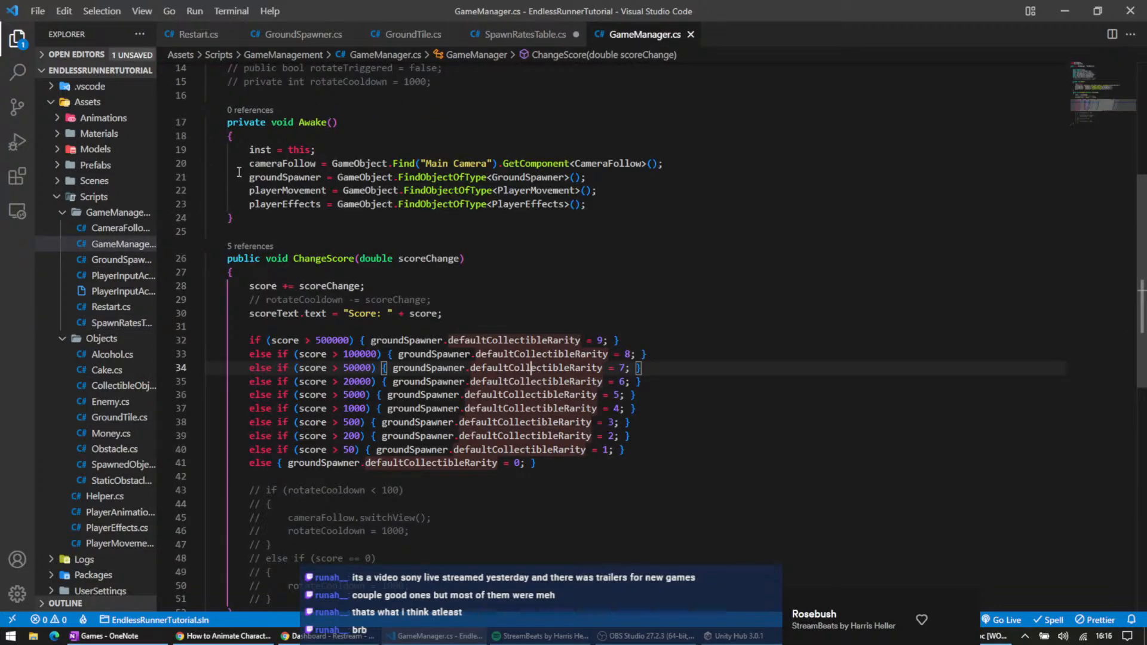
- Examine the field declarations, the Awake references and the score-based rarity conditions in ChangeScore in GameManager.cs
left_click(313, 122)
scroll(453, 135, "up", 1)
scroll(453, 135, "up", 1)
left_click(600, 296)
scroll(351, 174, "up", 2)
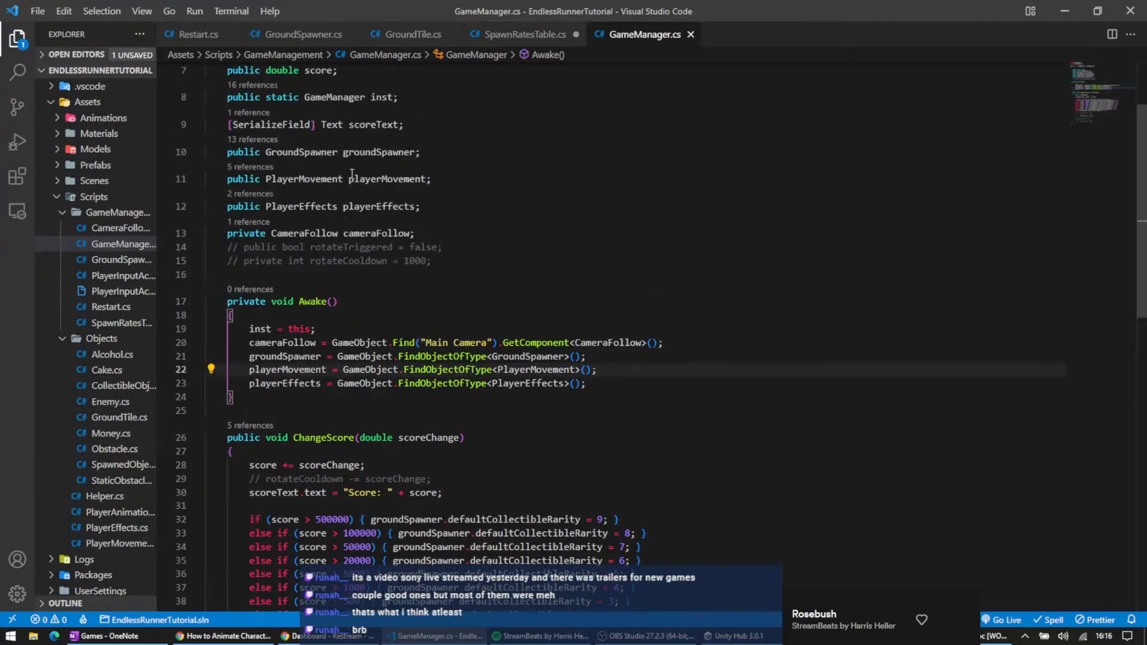
scroll(355, 164, "up", 2)
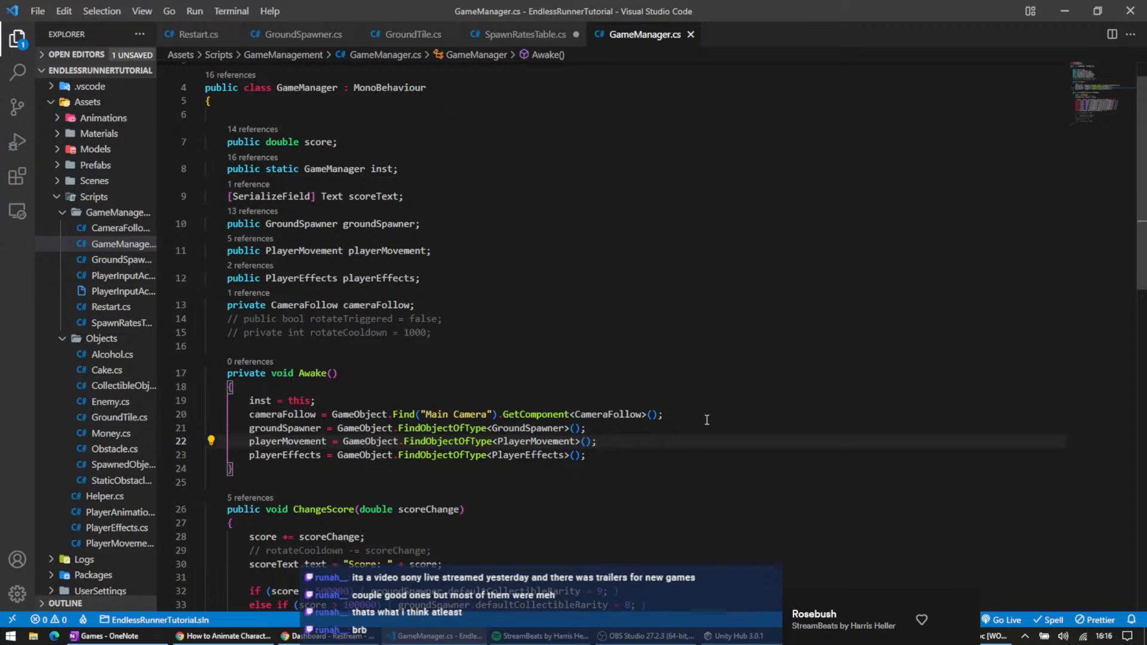
left_click_drag(700, 425, 696, 457)
left_click(696, 457)
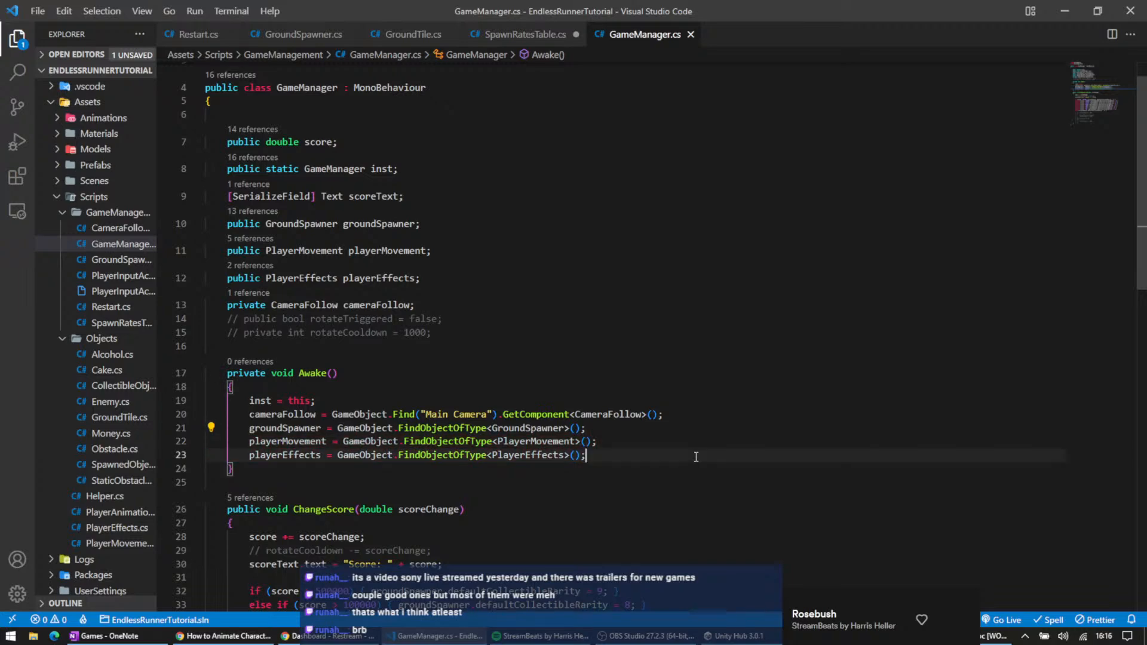
scroll(528, 361, "down", 3)
scroll(529, 361, "down", 2)
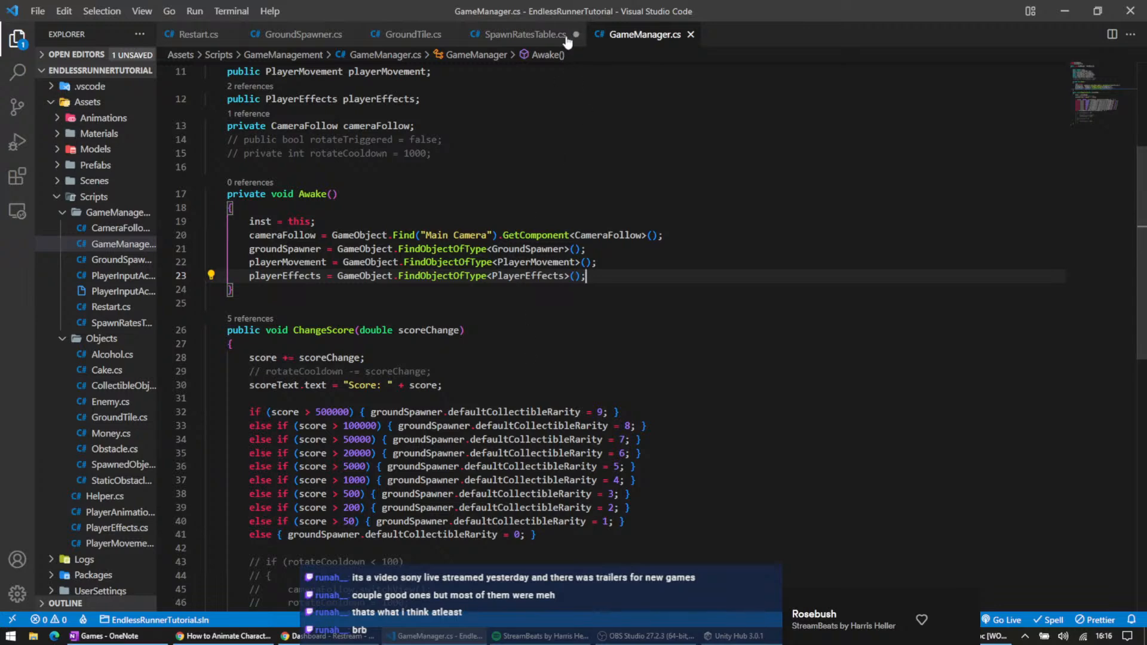
- Save SpawnRatesTable.cs with its four rarity comments and close the file, returning to GameManager.cs
left_click(531, 36)
left_click(630, 34)
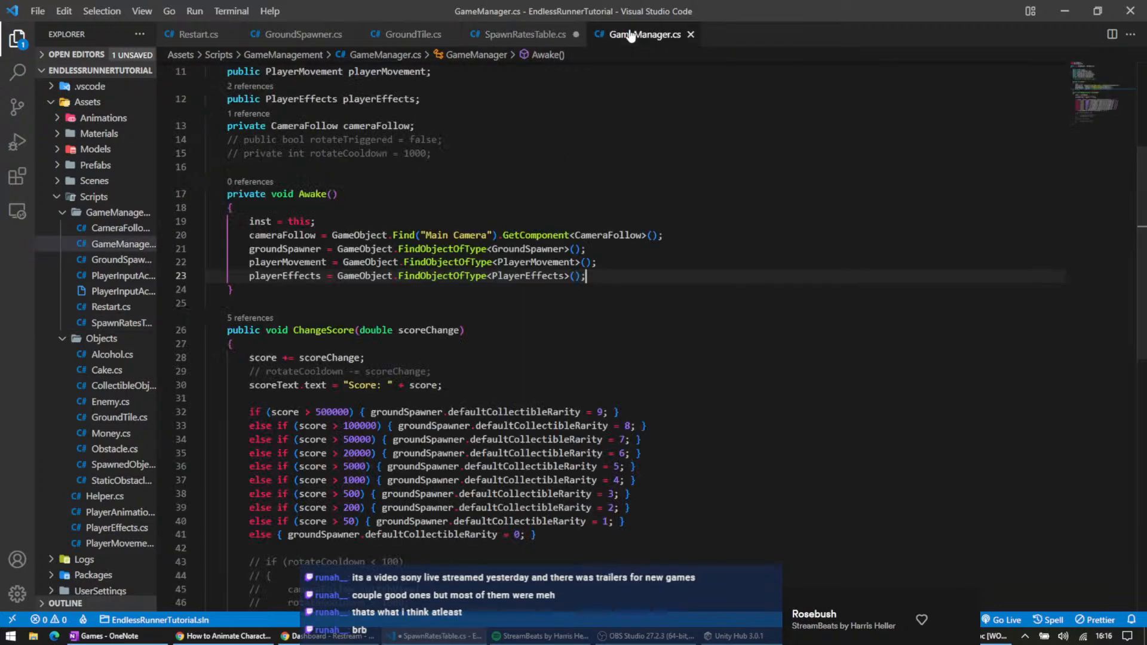
left_click(526, 34)
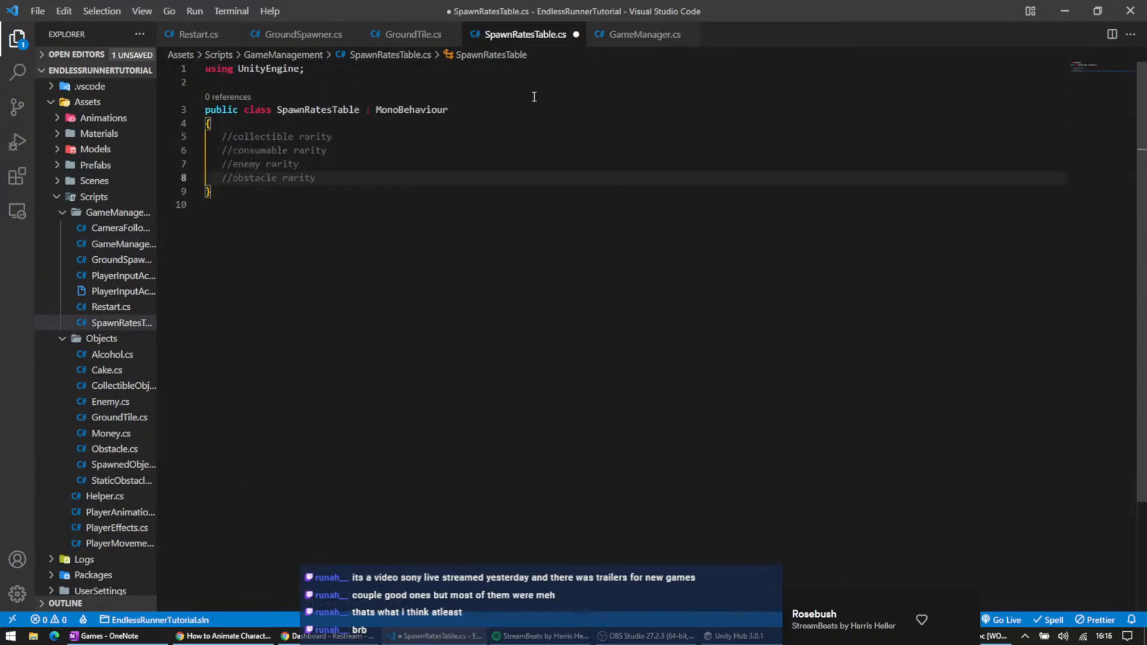
left_click(499, 141)
key("ctrl+s")
left_click(576, 35)
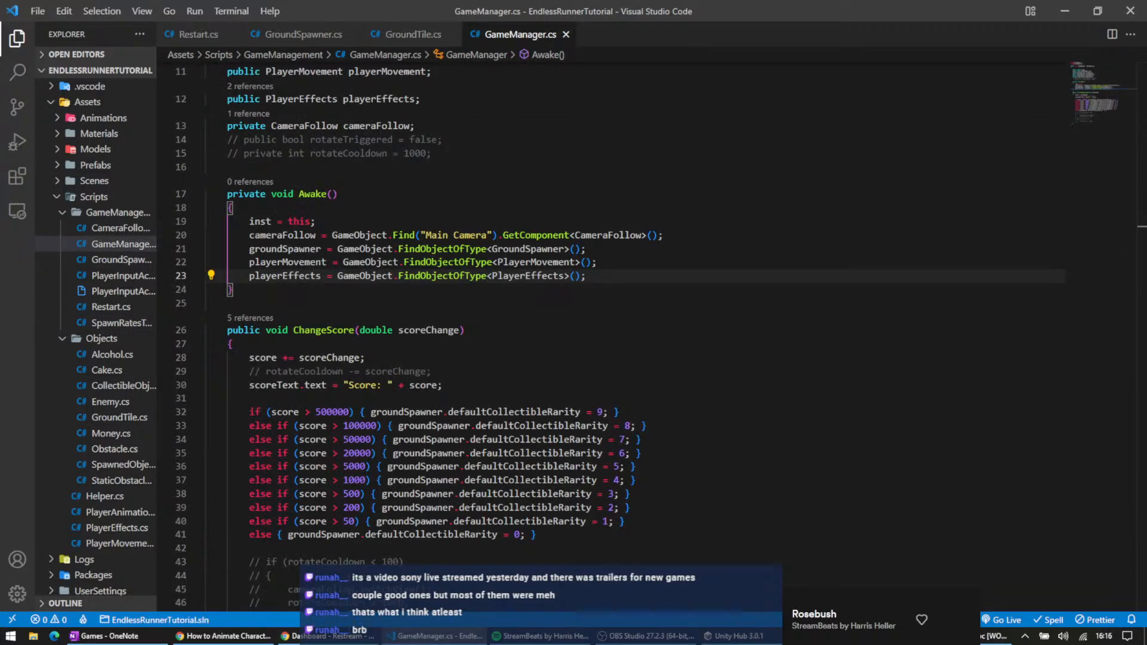
- Switch to Unity and back to Visual Studio Code, and review the SpawnEntities and SpawnRandomObstacles methods in GroundTile.cs
left_click(855, 636)
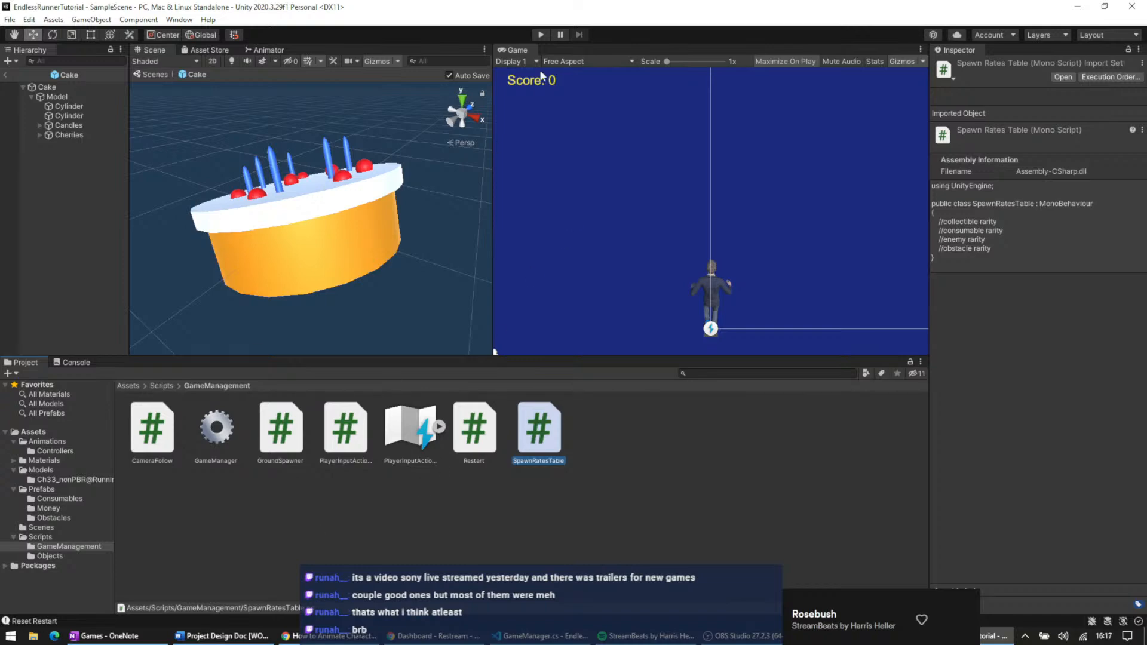
left_click(567, 637)
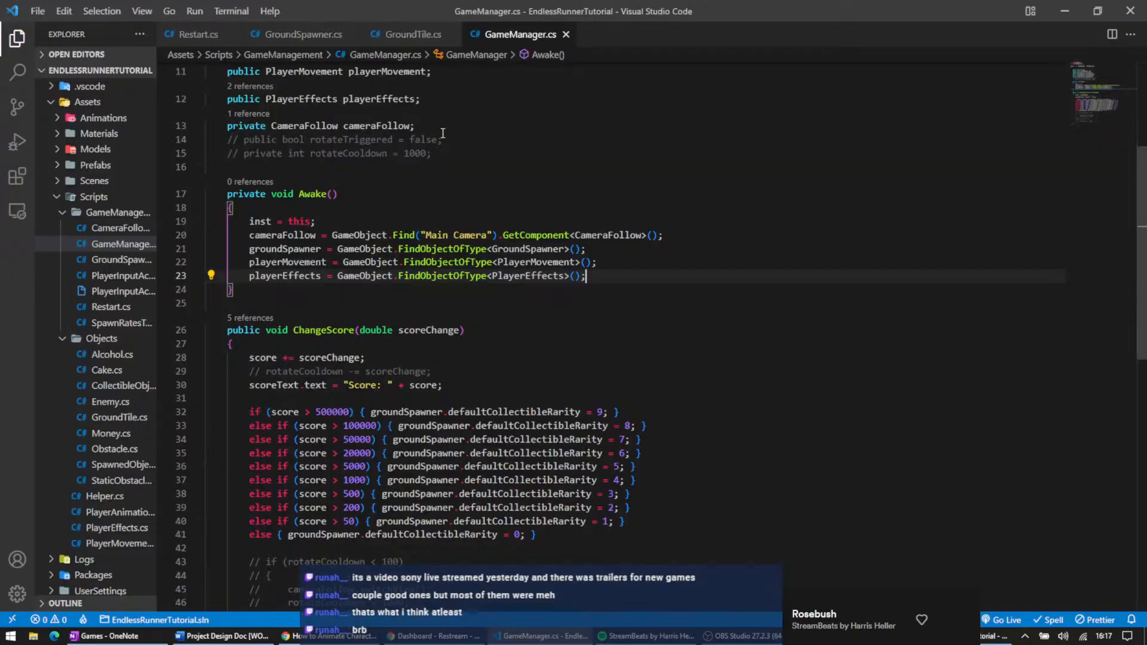
left_click(416, 37)
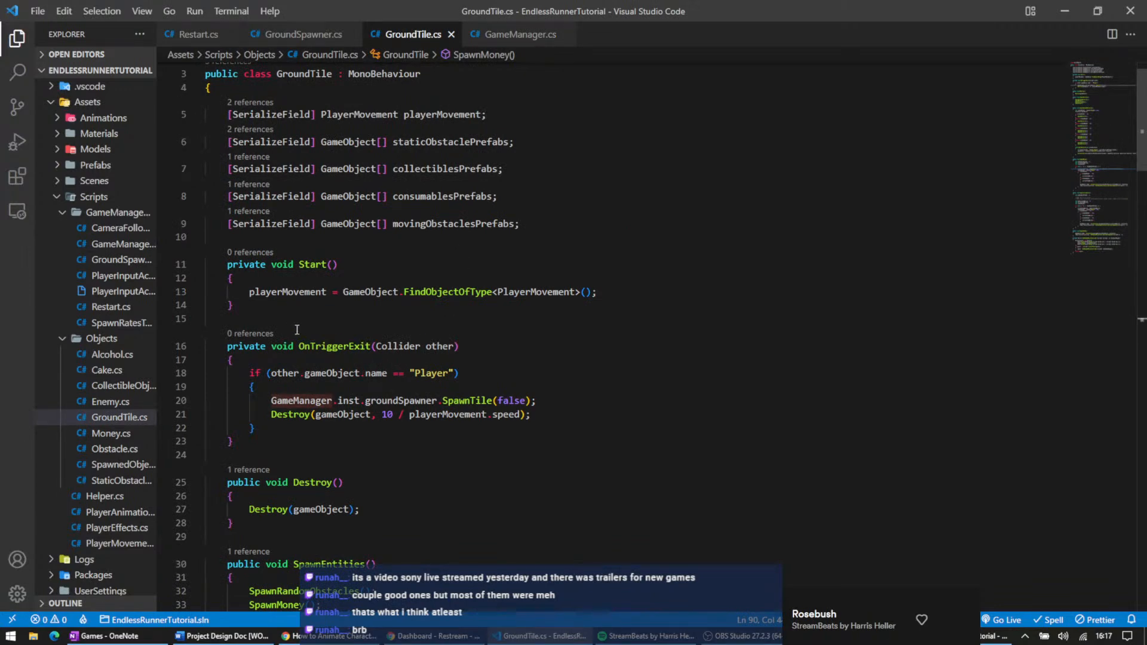
scroll(297, 330, "down", 5)
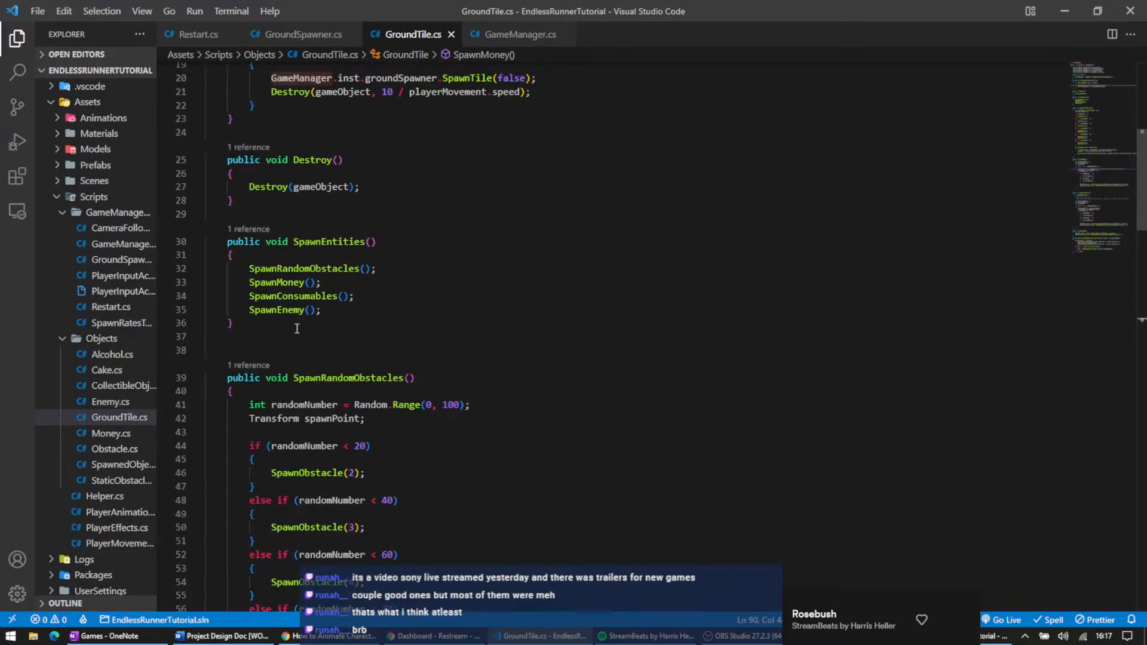
scroll(297, 329, "down", 2)
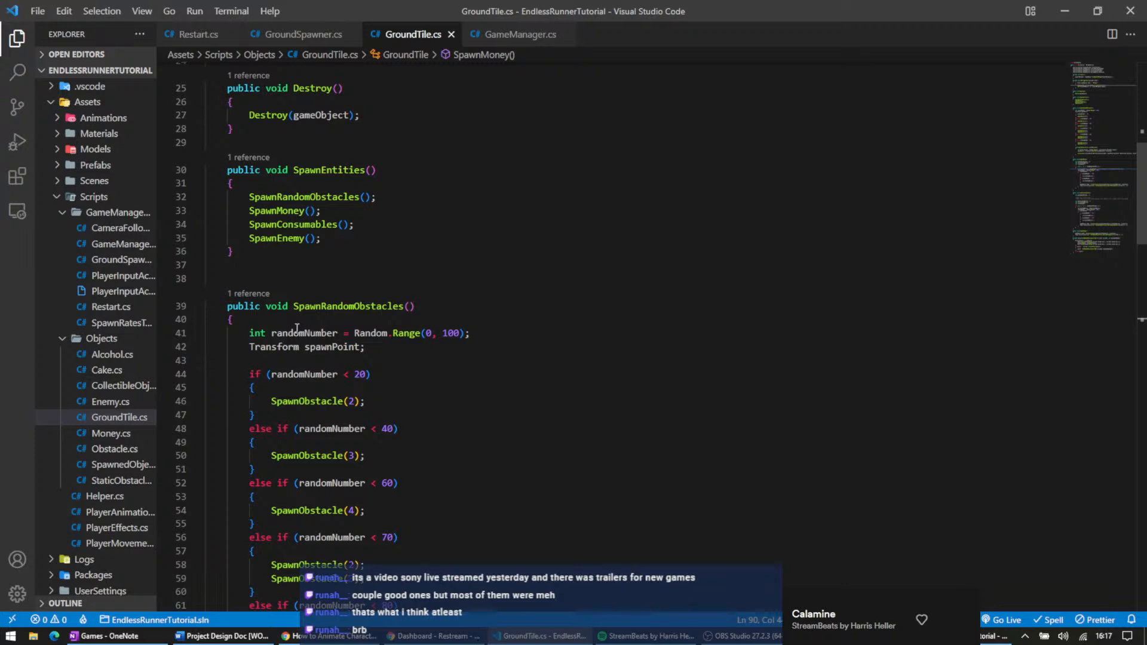
- Review the spawn methods in GroundTile.cs, from SpawnEntities through SpawnObstacle, and return to the class's field declarations
scroll(297, 327, "down", 1)
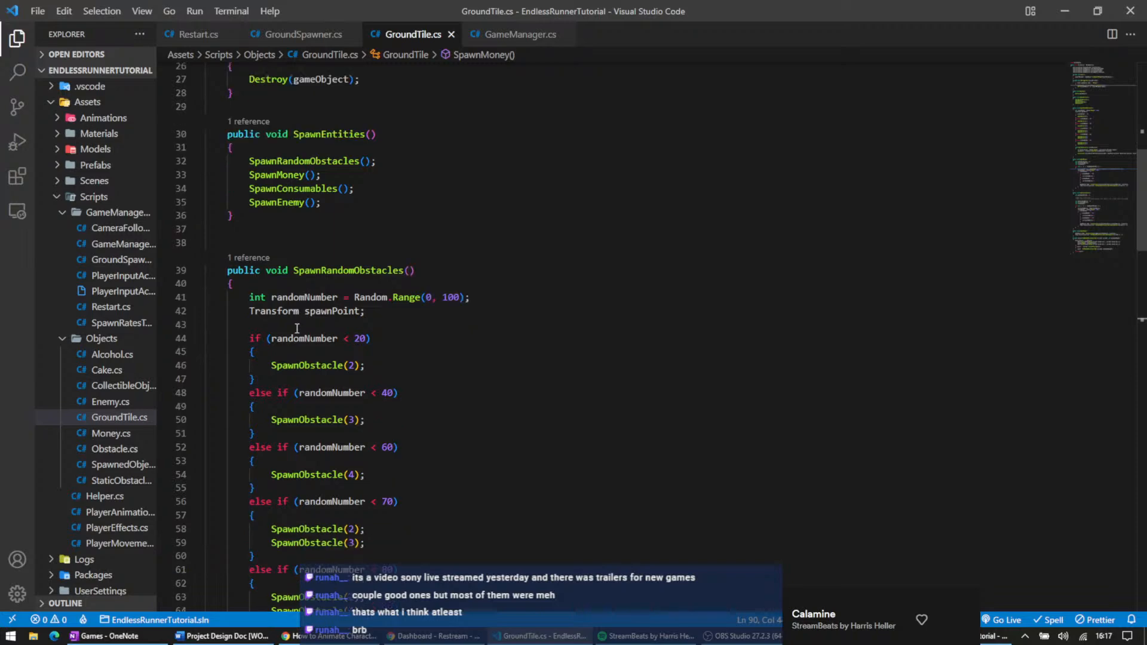
scroll(297, 328, "down", 2)
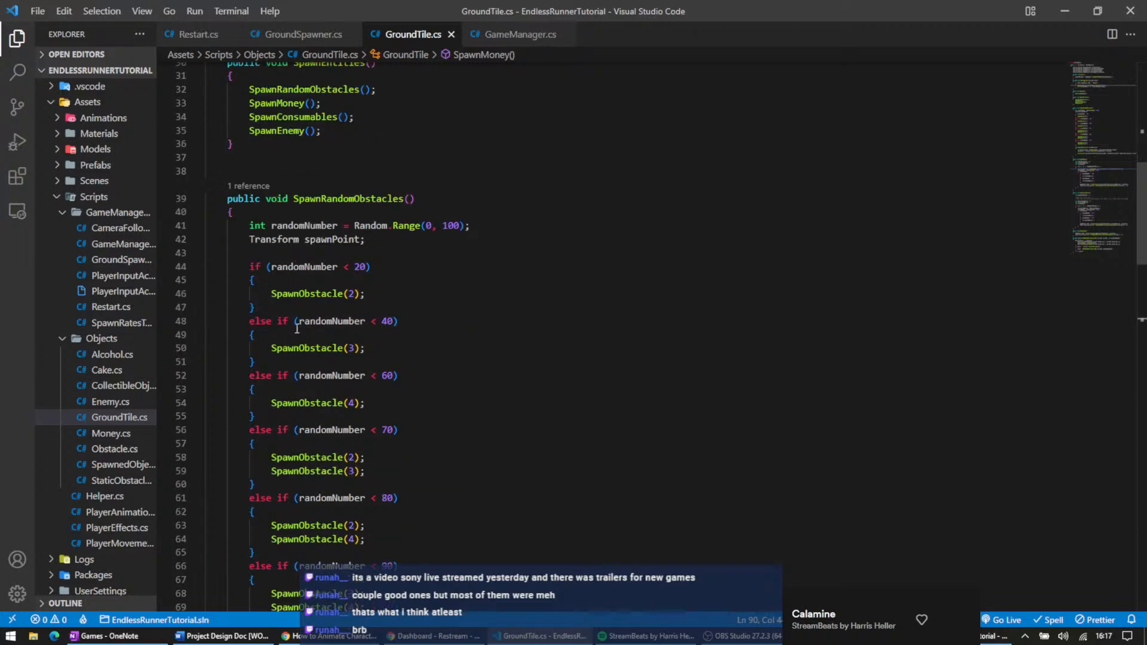
scroll(297, 328, "down", 3)
scroll(297, 328, "down", 3)
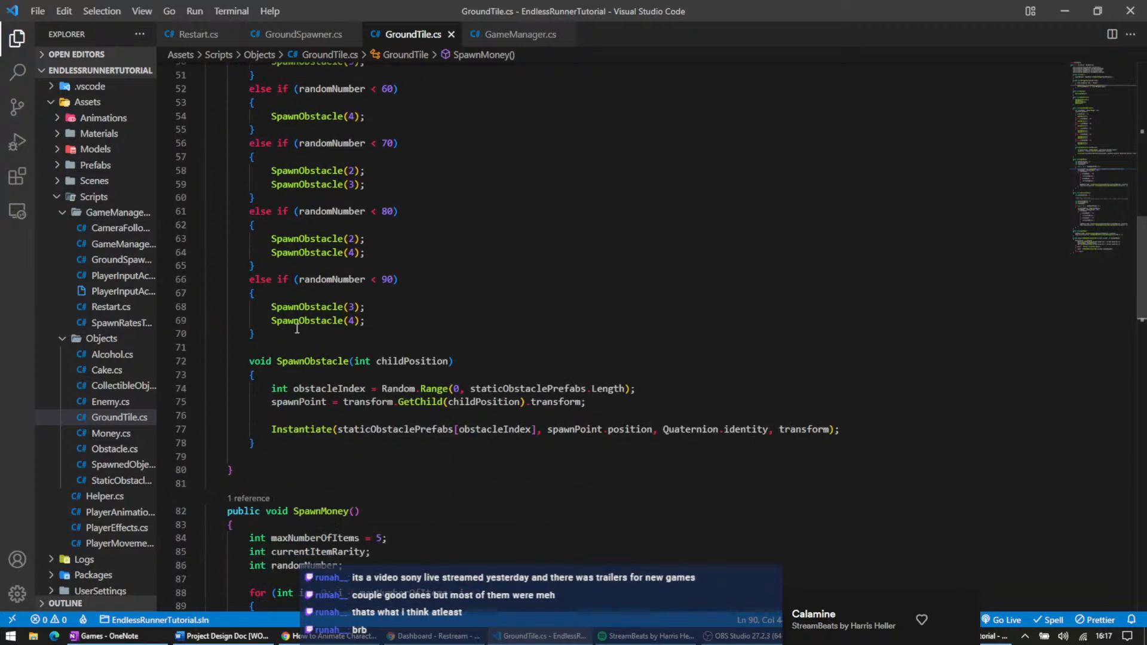
scroll(297, 328, "up", 5)
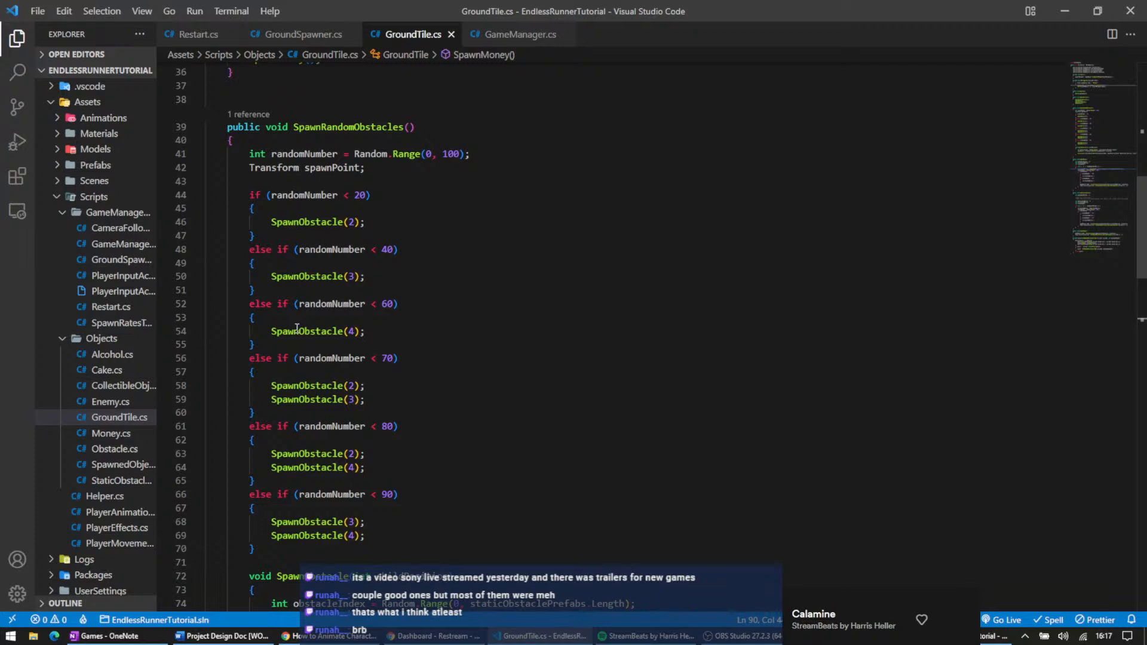
scroll(297, 328, "up", 2)
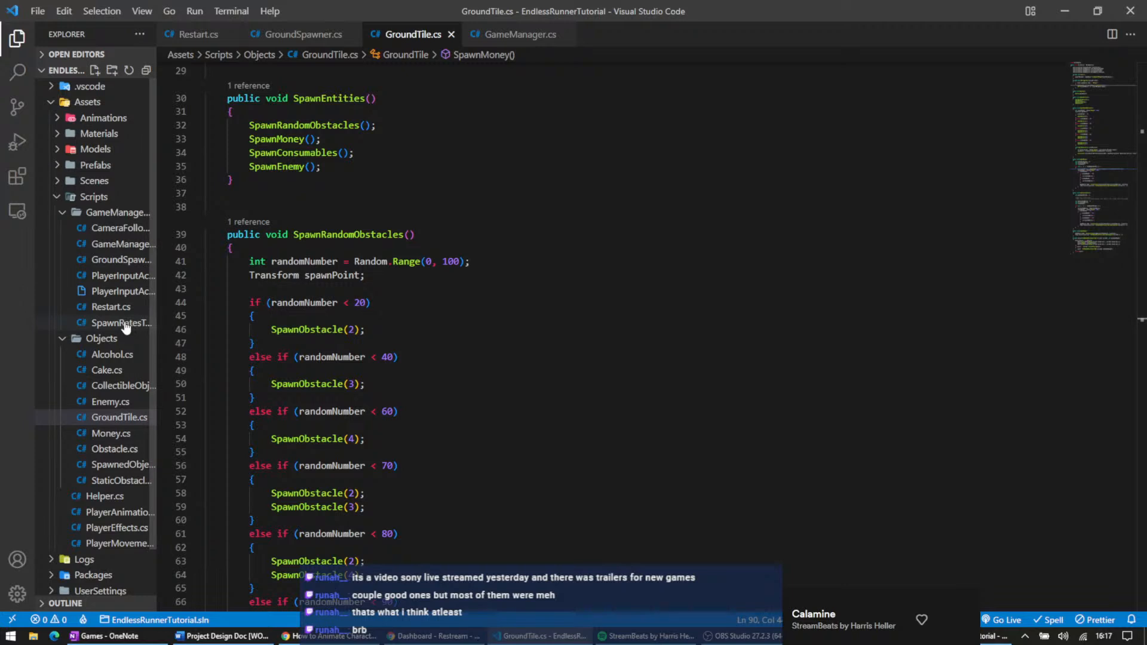
scroll(339, 262, "up", 2)
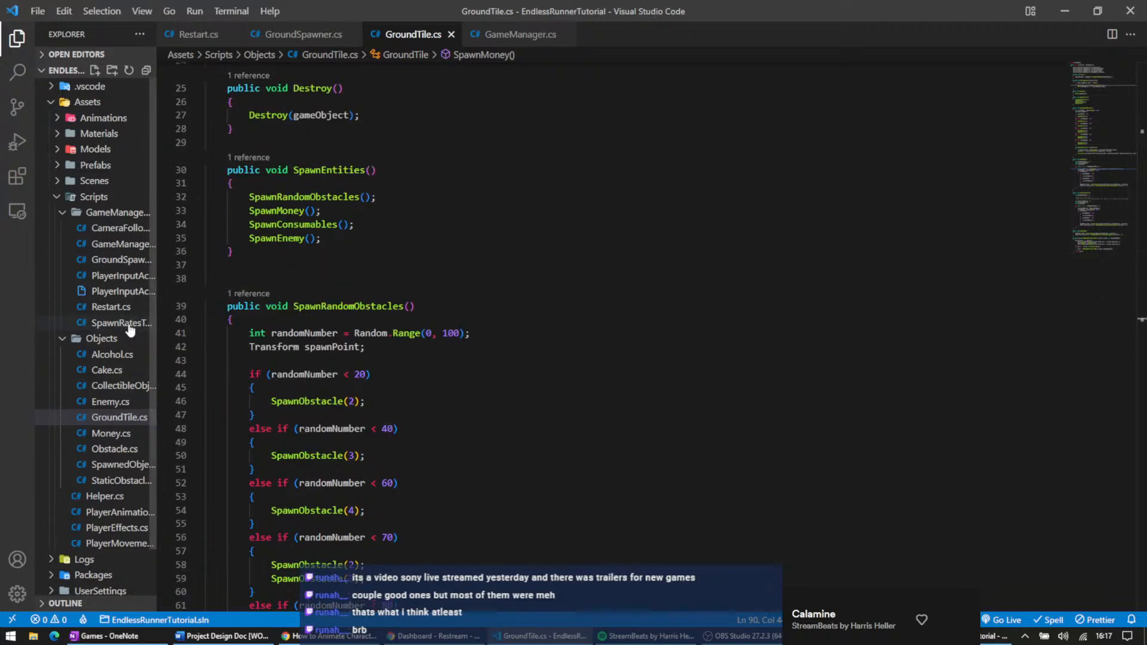
scroll(385, 434, "up", 8)
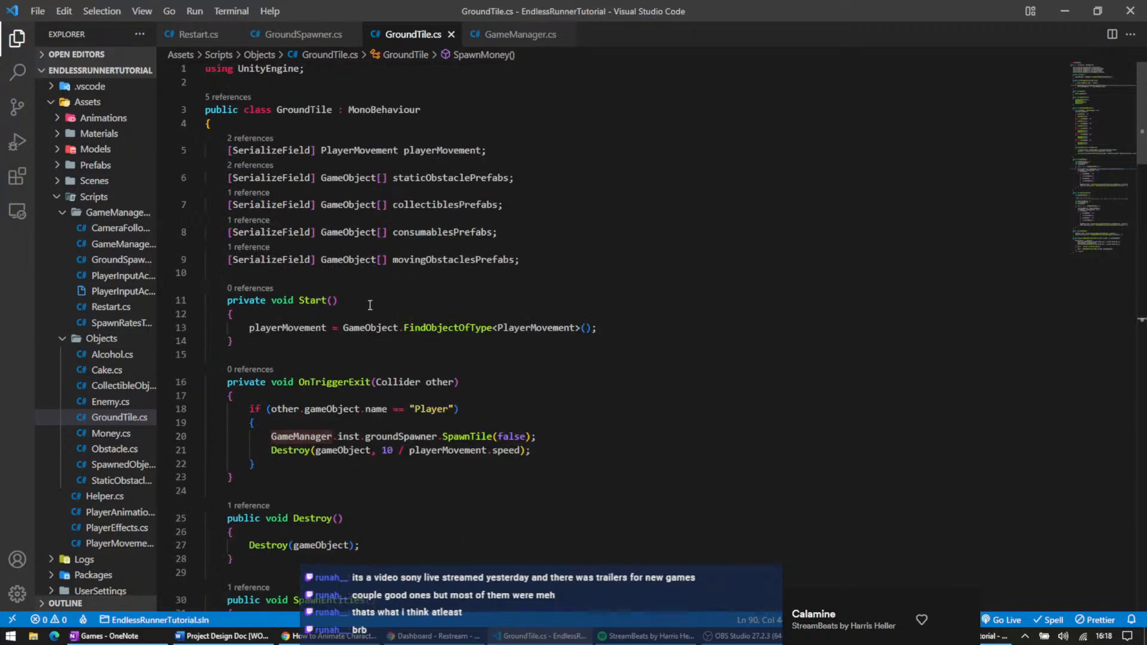
- Examine where the playerMovement field is declared, assigned in Start and used in the GroundTile class
mouse_move(420, 322)
left_click(596, 326)
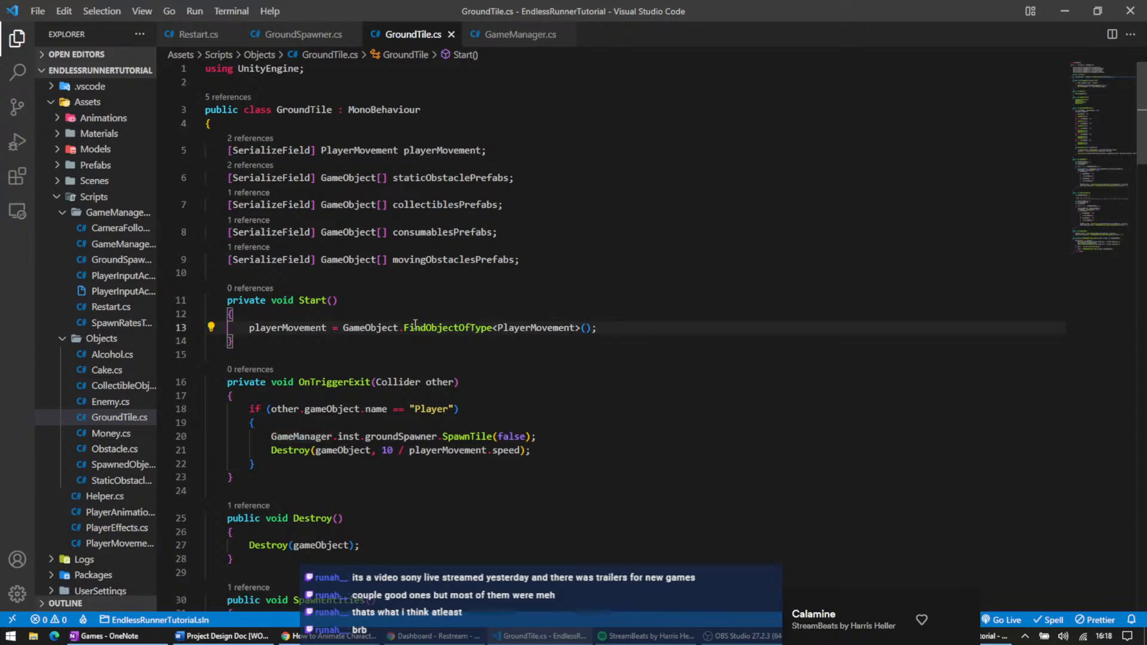
left_click(269, 329)
left_click_drag(609, 299, 642, 337)
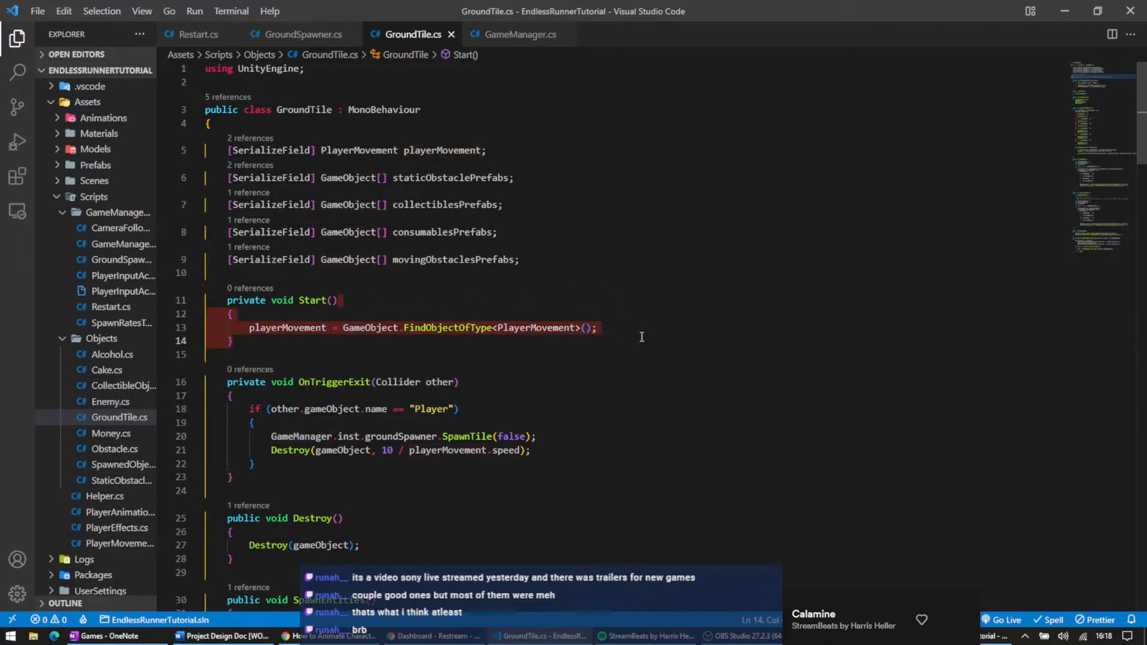
left_click(293, 110)
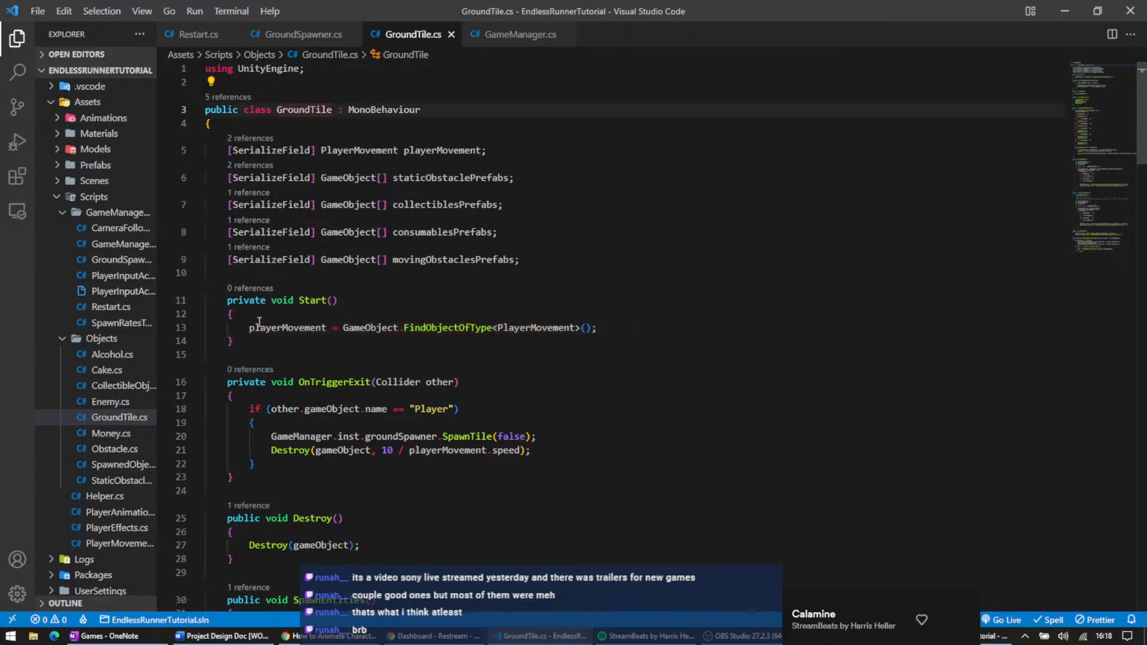
left_click(326, 328)
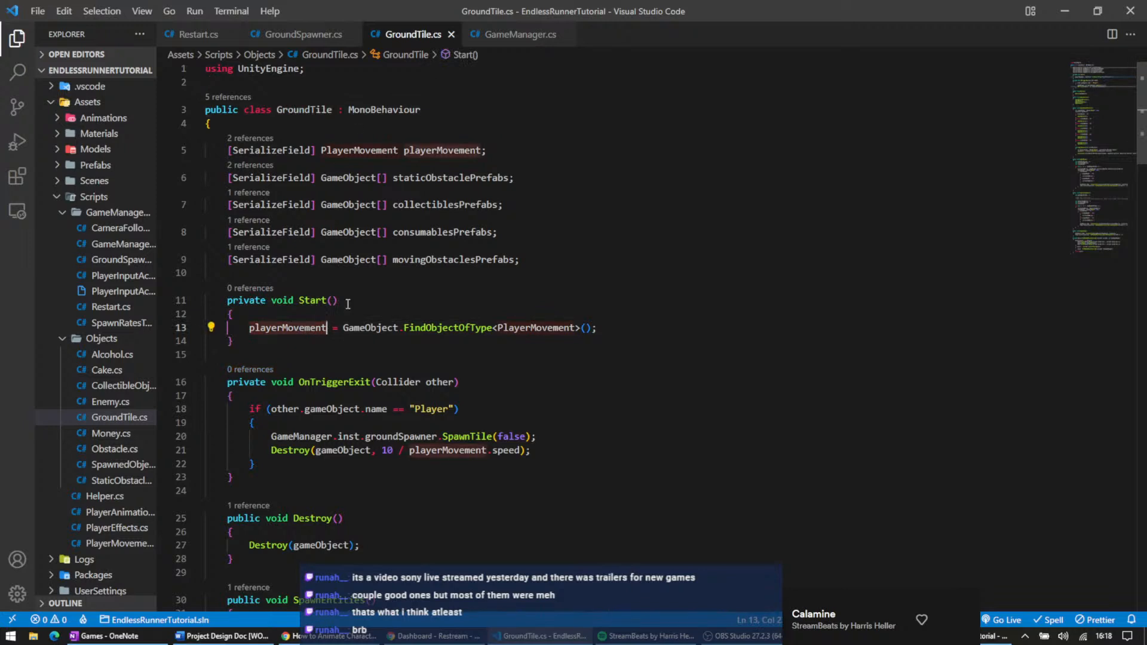
double_click(437, 178)
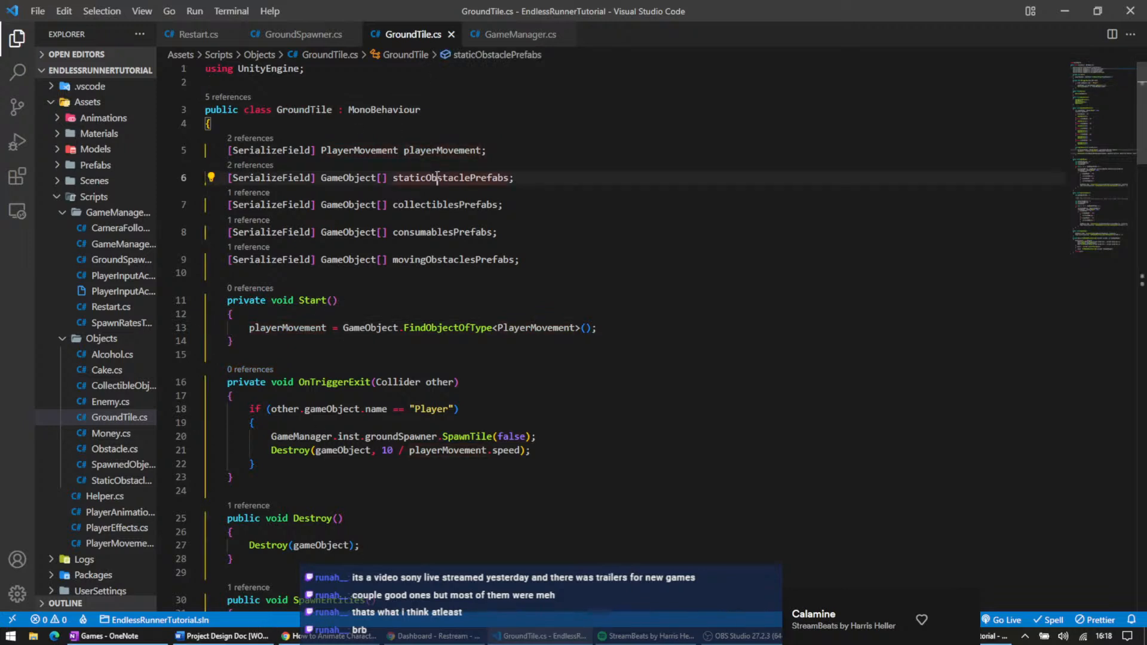
left_click(398, 150)
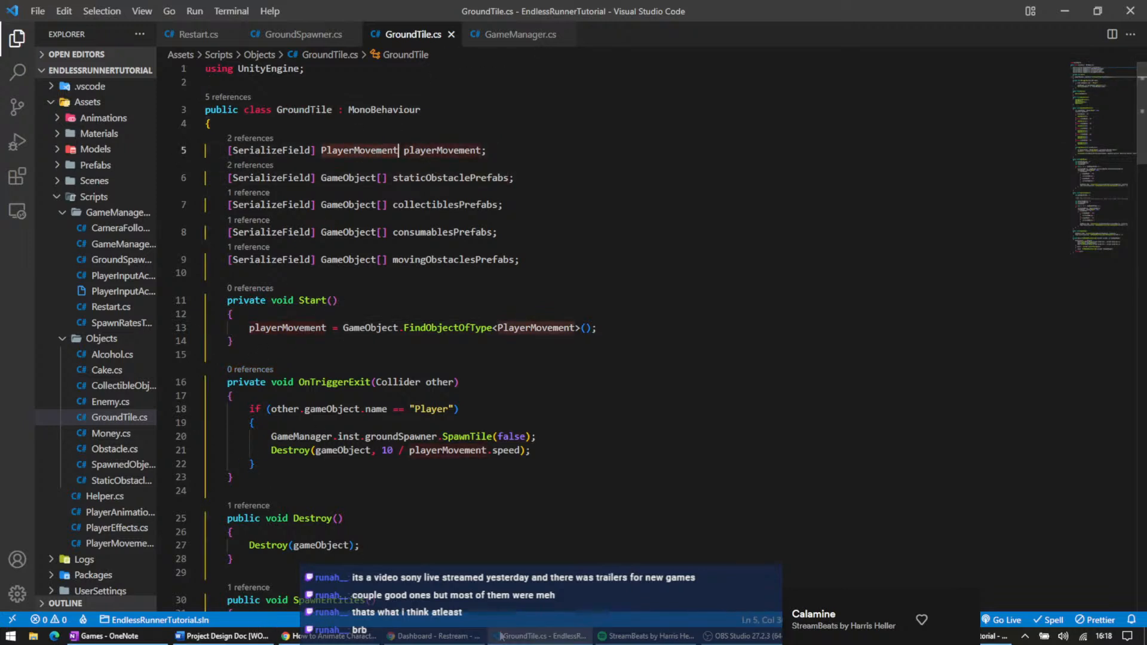
- Switch to Unity, open the GroundTile prefab to check its script references, and return to the scene
left_click(993, 636)
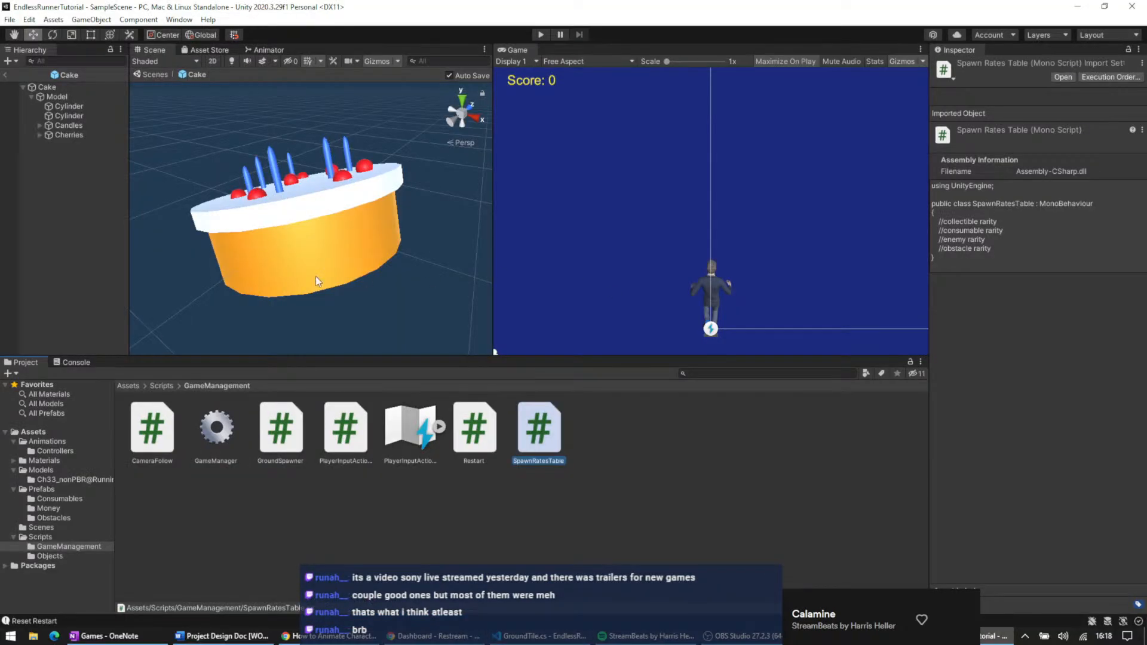
left_click(57, 518)
left_click(42, 489)
double_click(356, 426)
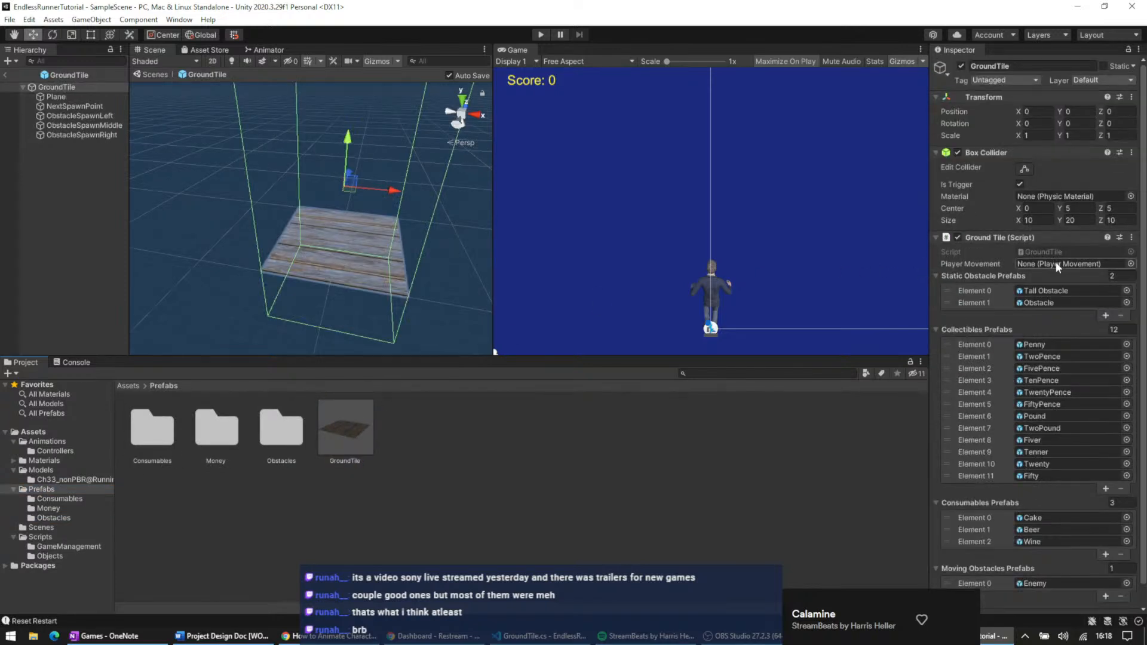
left_click(7, 75)
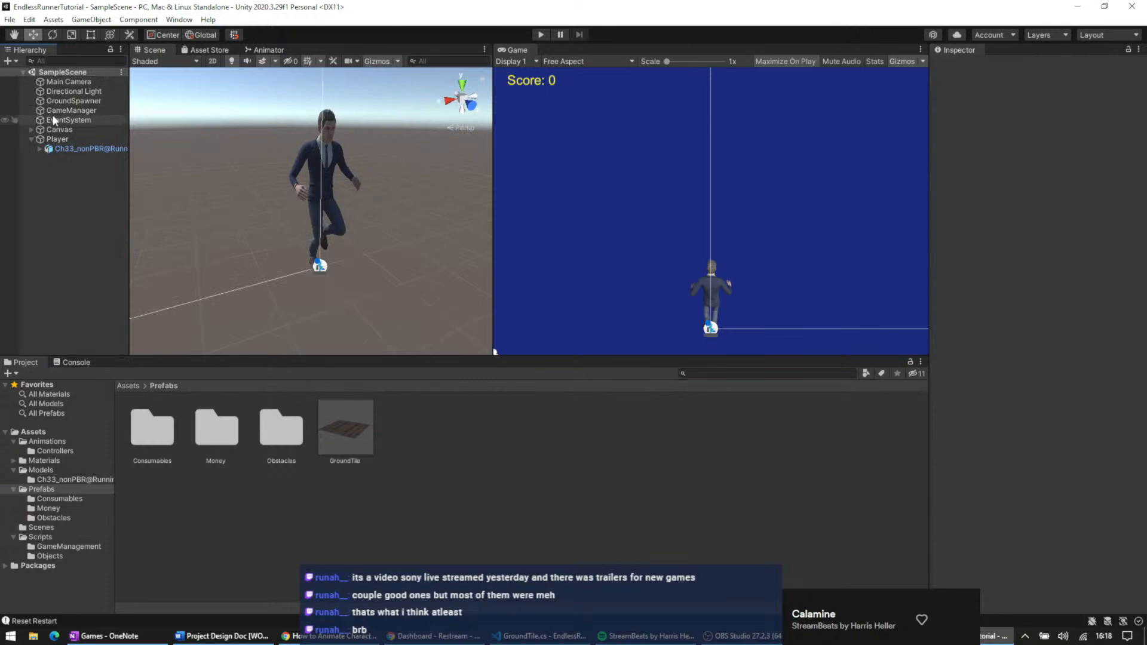
- Compare the components of the GroundTile prefab with those of the Player object and its character model
left_click(366, 434)
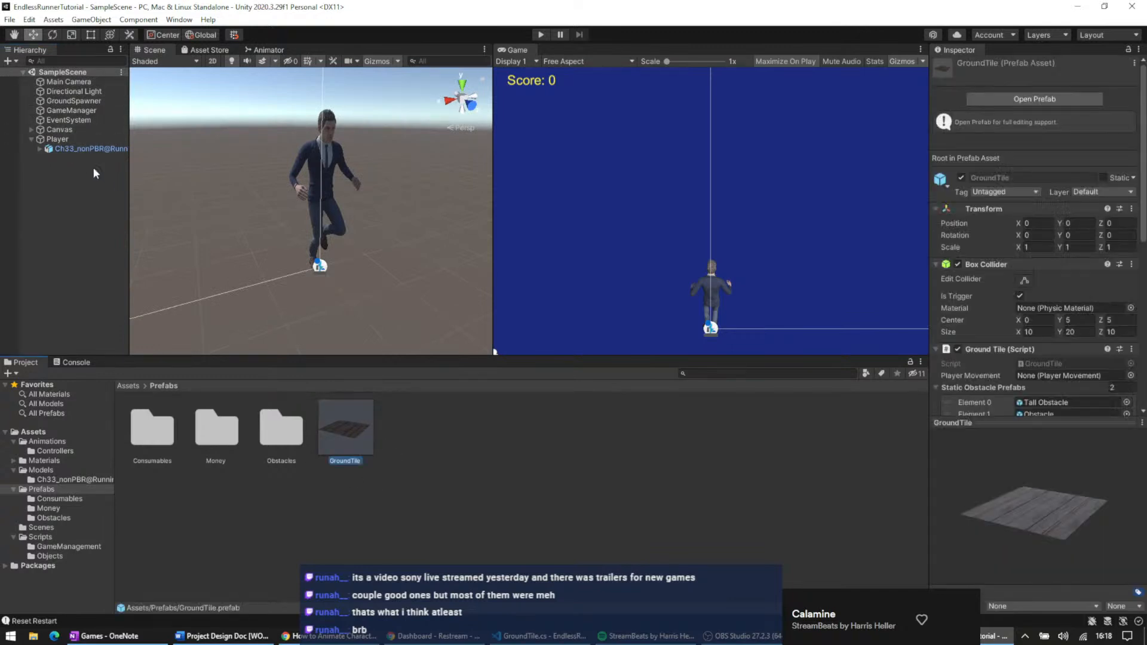
left_click(66, 138)
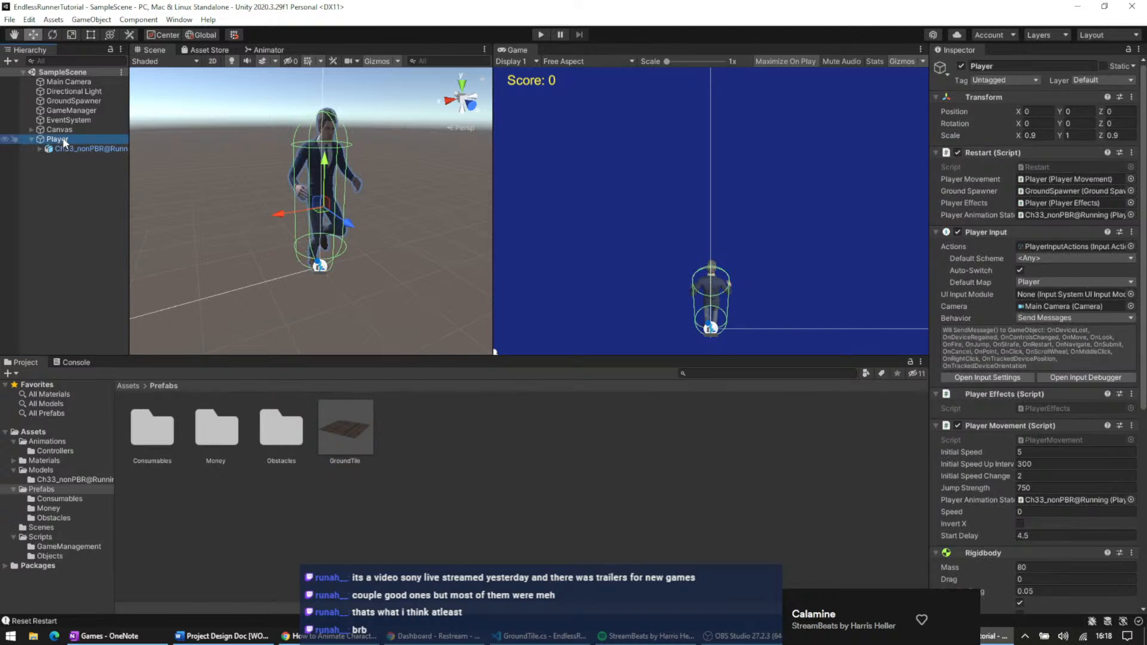
left_click(388, 430)
left_click(358, 421)
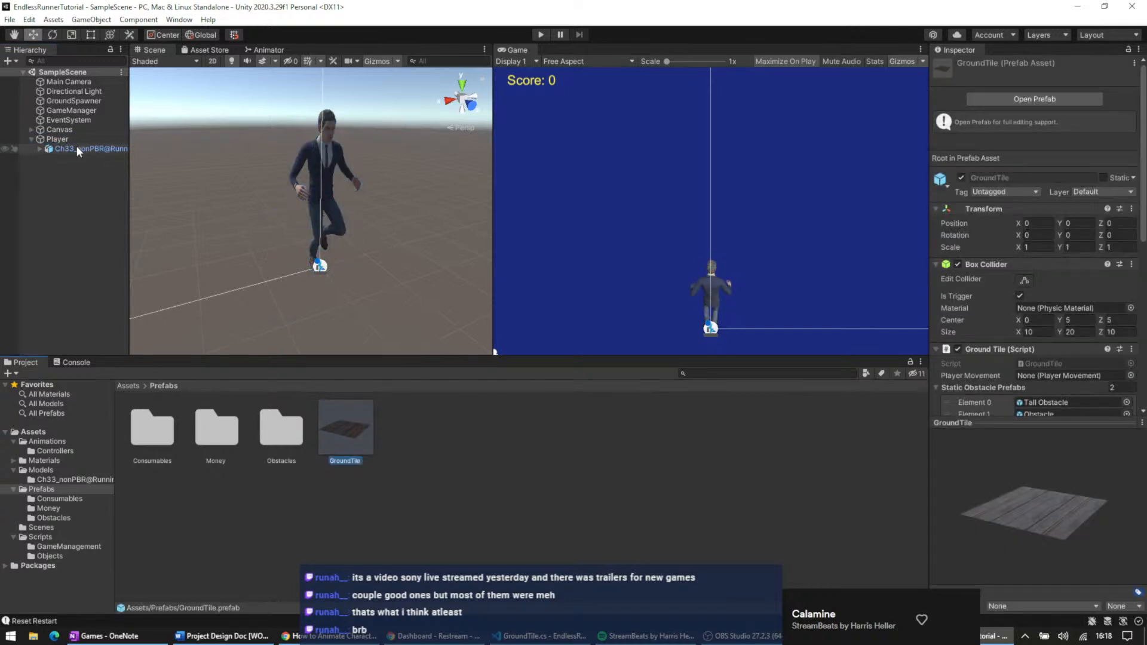
left_click_drag(71, 139, 314, 218)
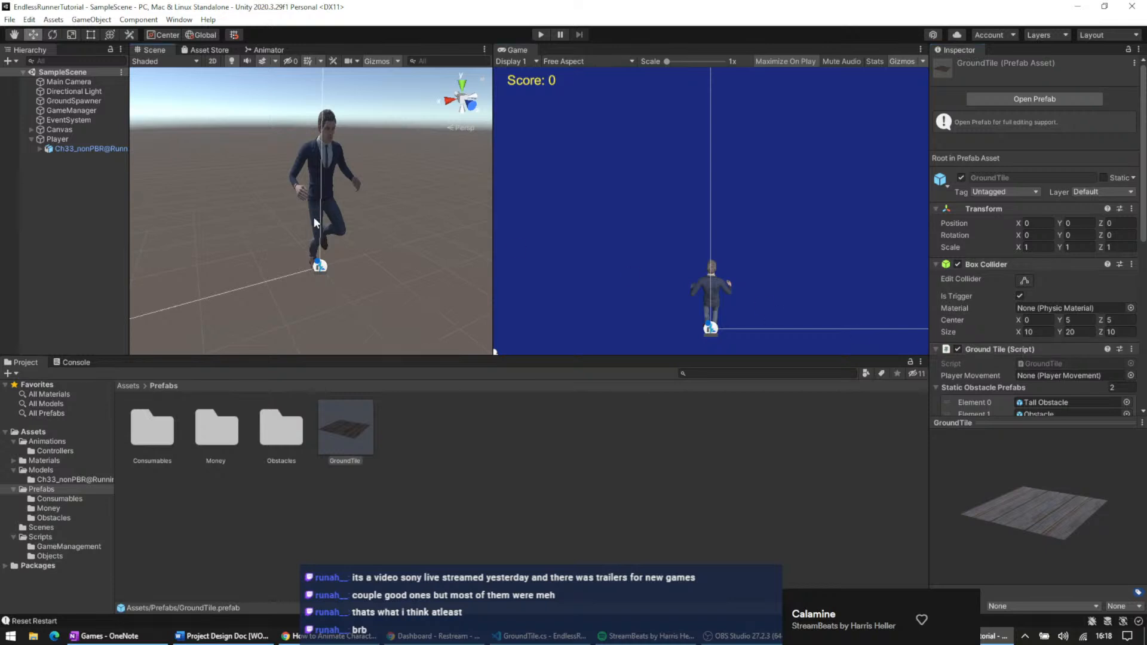
left_click(67, 149)
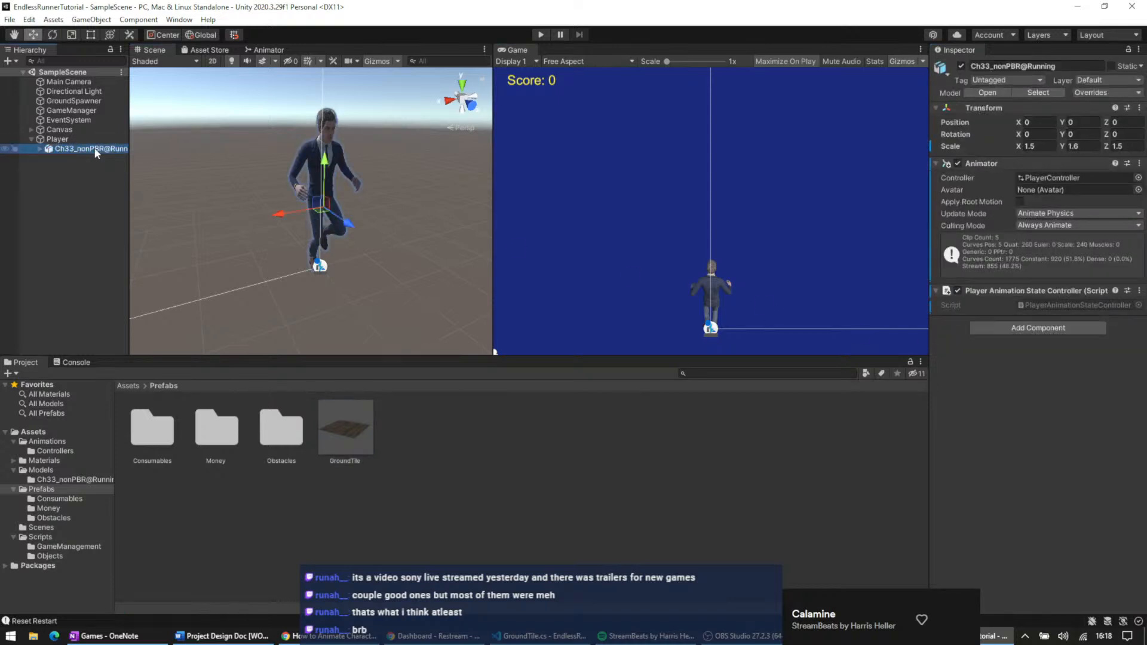
left_click(349, 446)
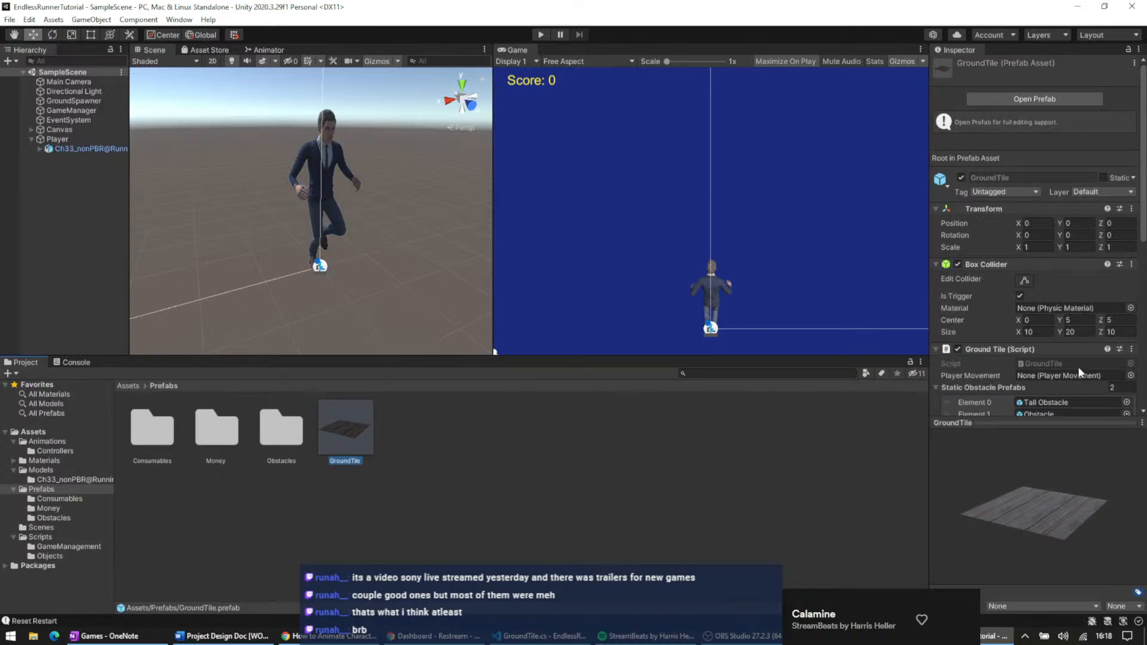
scroll(1057, 375, "down", 3)
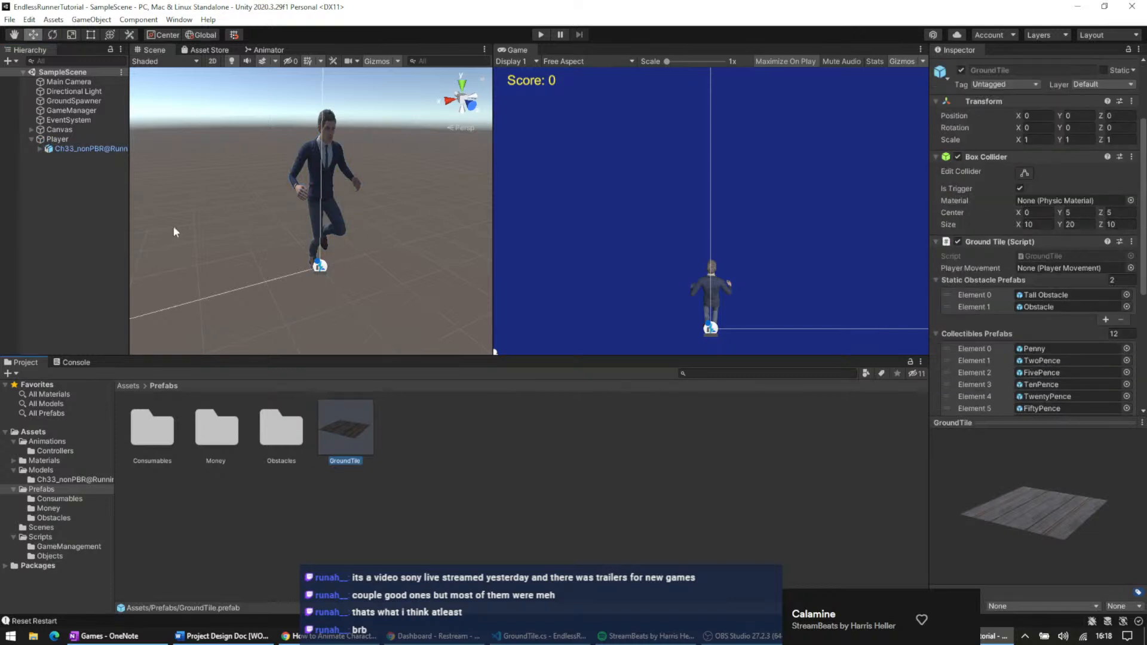
- Move the Ch33_nonPBR@Running model out of Player in the scene hierarchy and parent it back under Player
left_click_drag(63, 154, 91, 228)
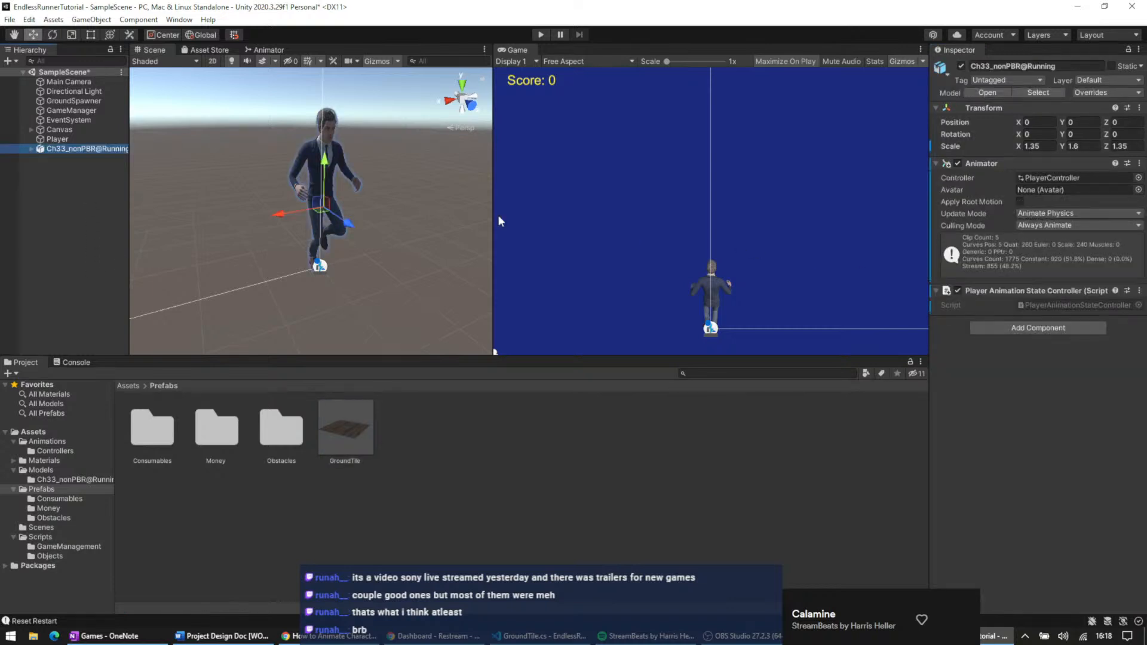
left_click_drag(63, 145, 62, 139)
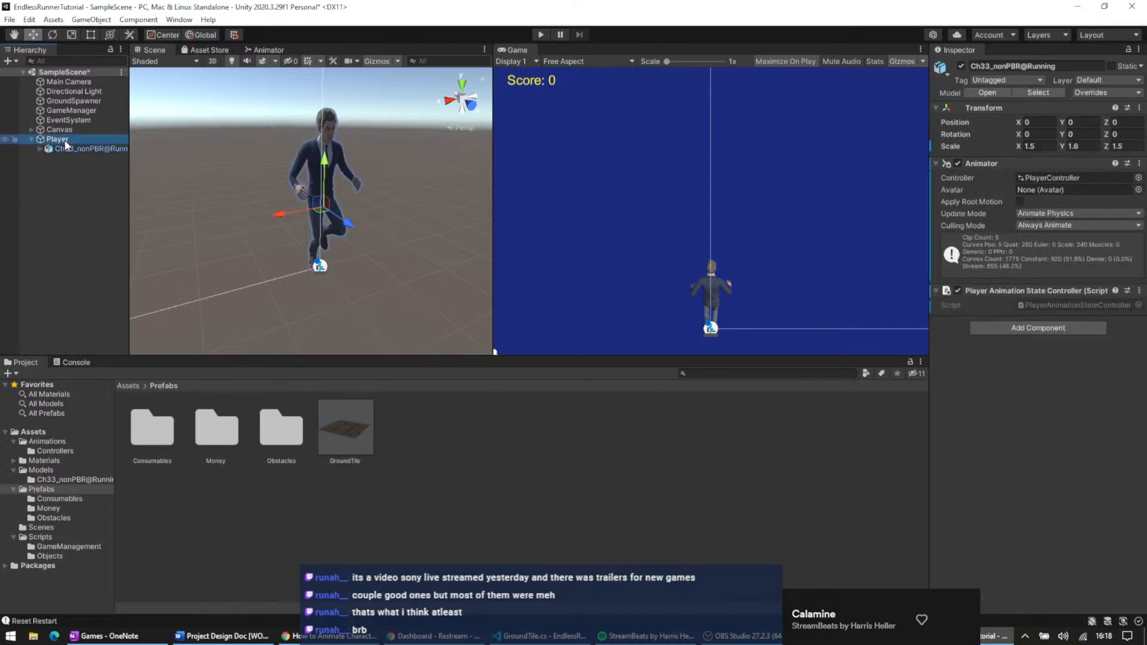
left_click(59, 138)
- Check which objects can be assigned to the GroundTile prefab's Player Movement reference, leaving it unassigned
left_click(369, 446)
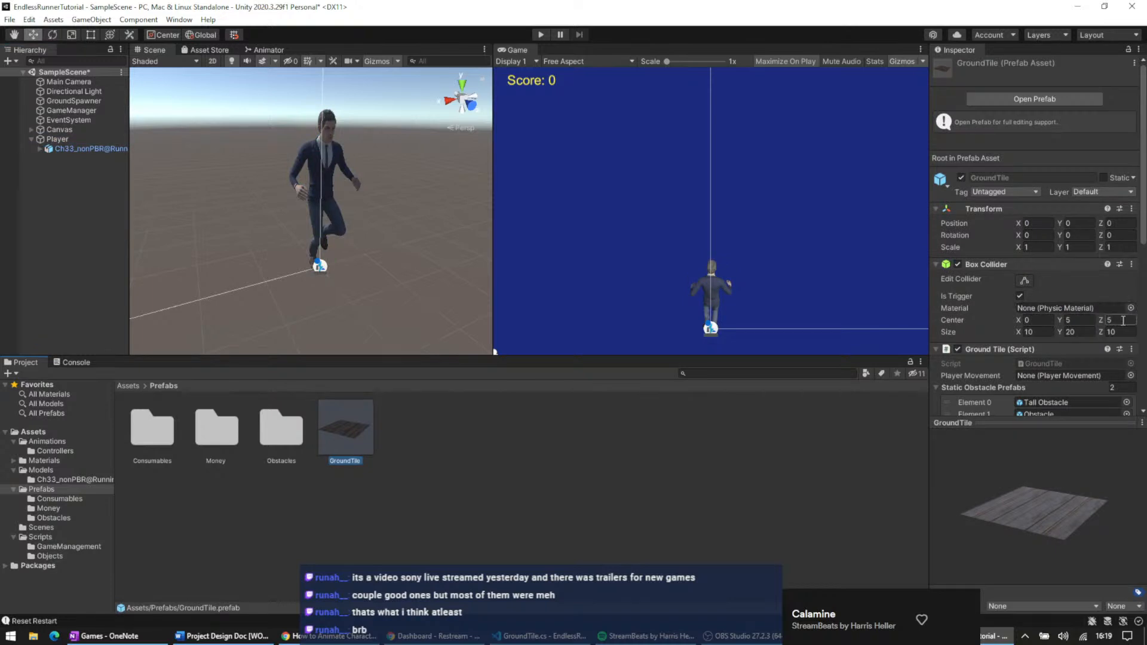
left_click(1131, 375)
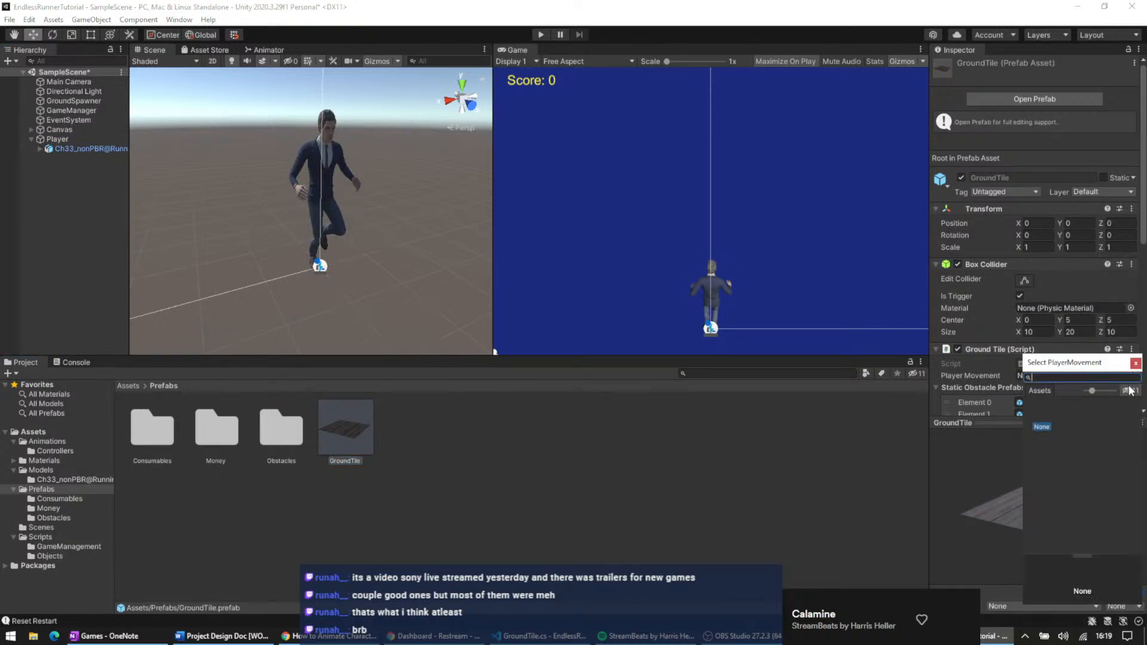
left_click(1135, 363)
- Add the Champagne prefab from the Consumables folder to the GroundTile prefab's Consumables Prefabs list
scroll(1067, 373, "down", 3)
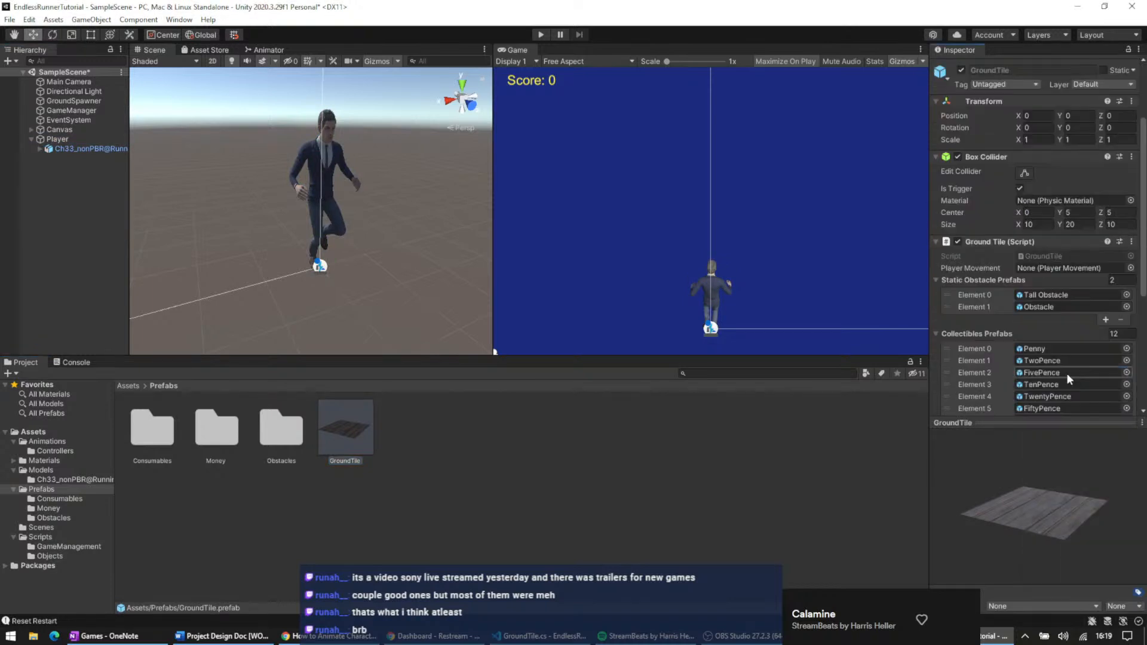
scroll(1052, 291, "down", 5)
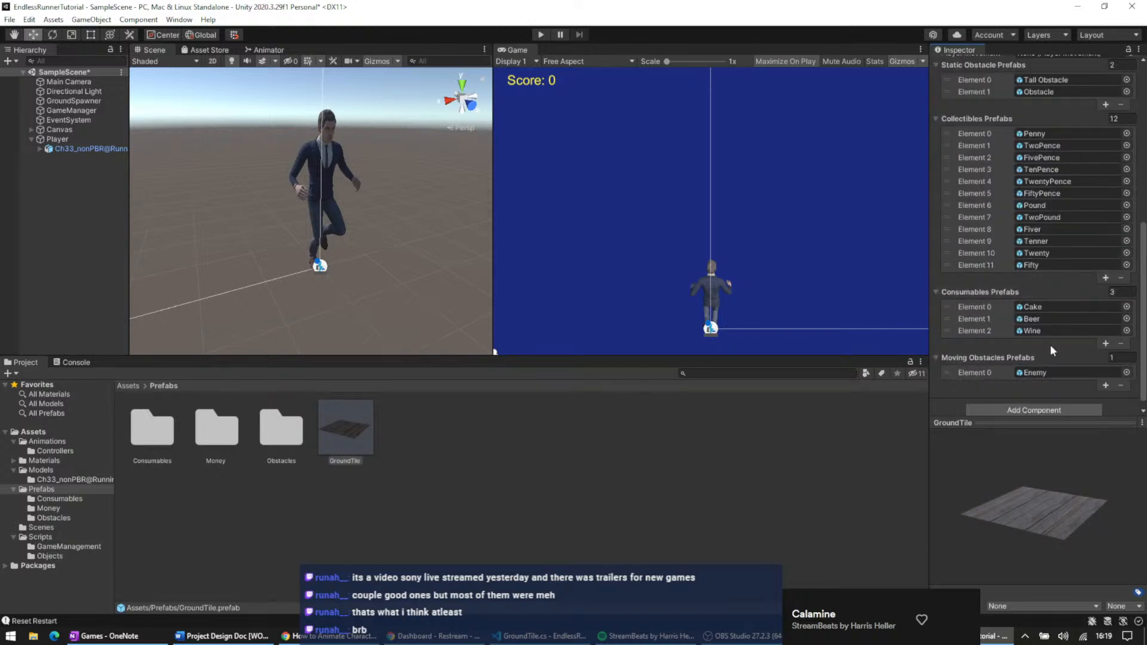
left_click(59, 501)
left_click_drag(285, 439, 1018, 304)
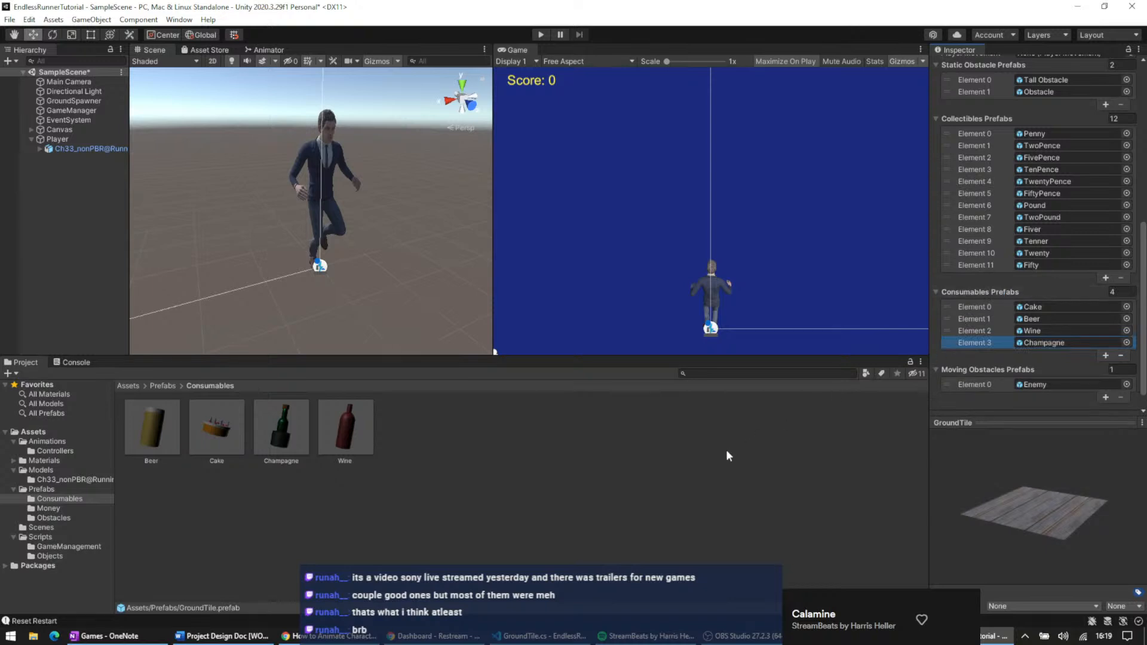
left_click(589, 536)
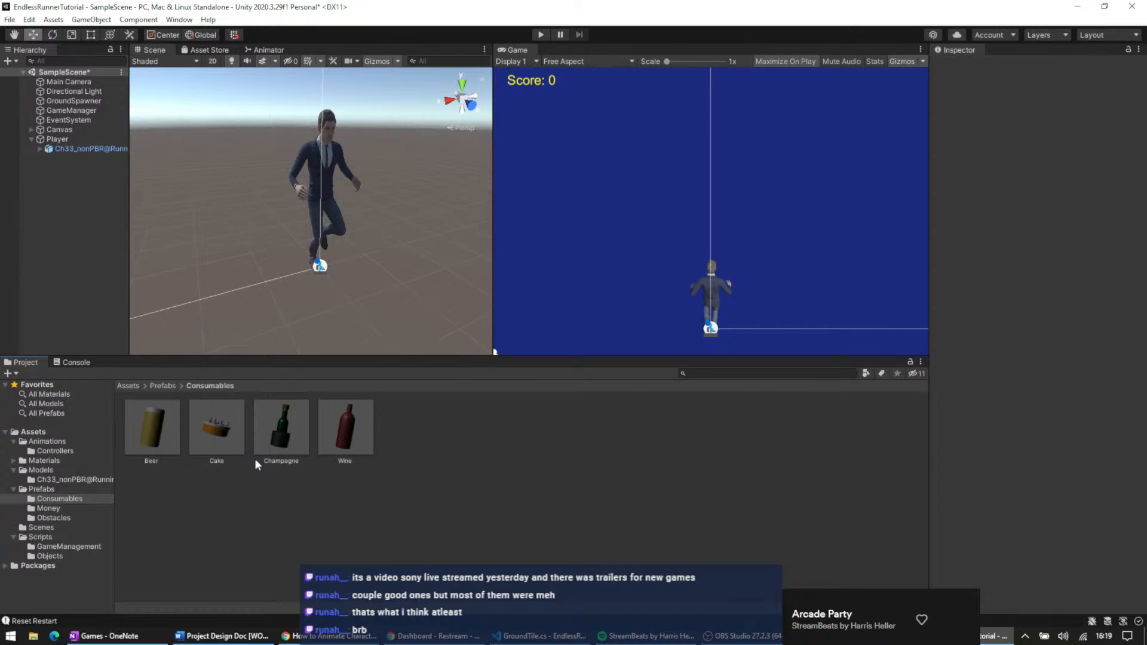
- Open the EnemyController animator controller and delete its Running Jump state
left_click(55, 451)
double_click(152, 429)
middle_click_drag(389, 139, 391, 187)
scroll(403, 166, "down", 5)
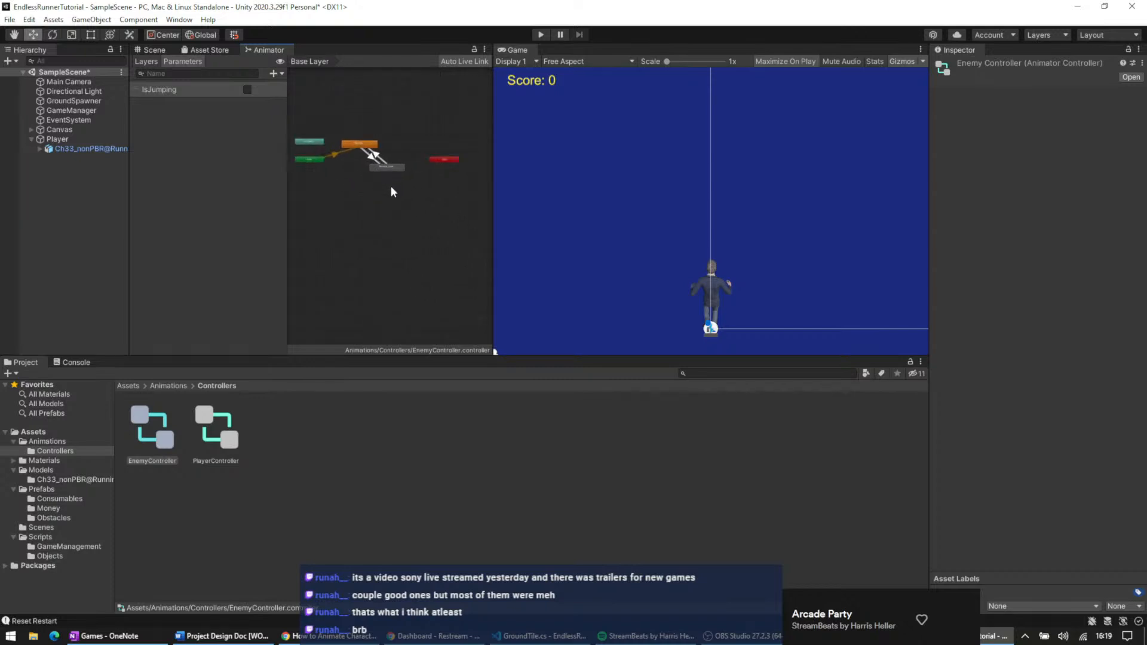
scroll(391, 186, "up", 5)
left_click(382, 139)
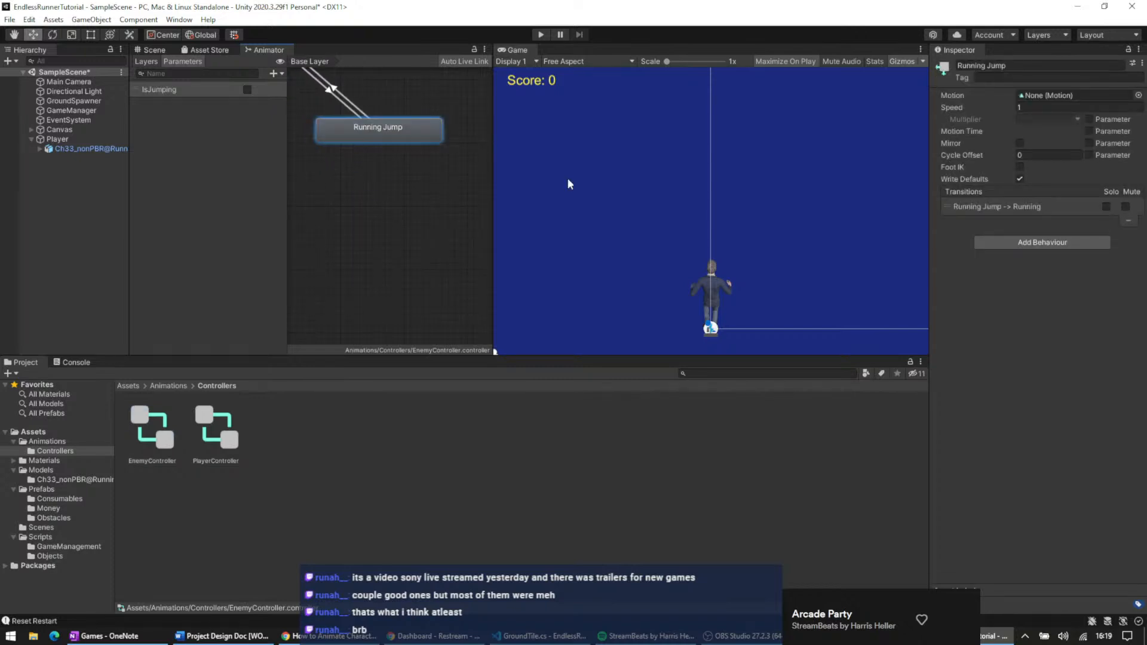
key("Delete")
scroll(454, 274, "down", 4)
middle_click_drag(352, 181, 415, 172)
scroll(416, 161, "up", 3)
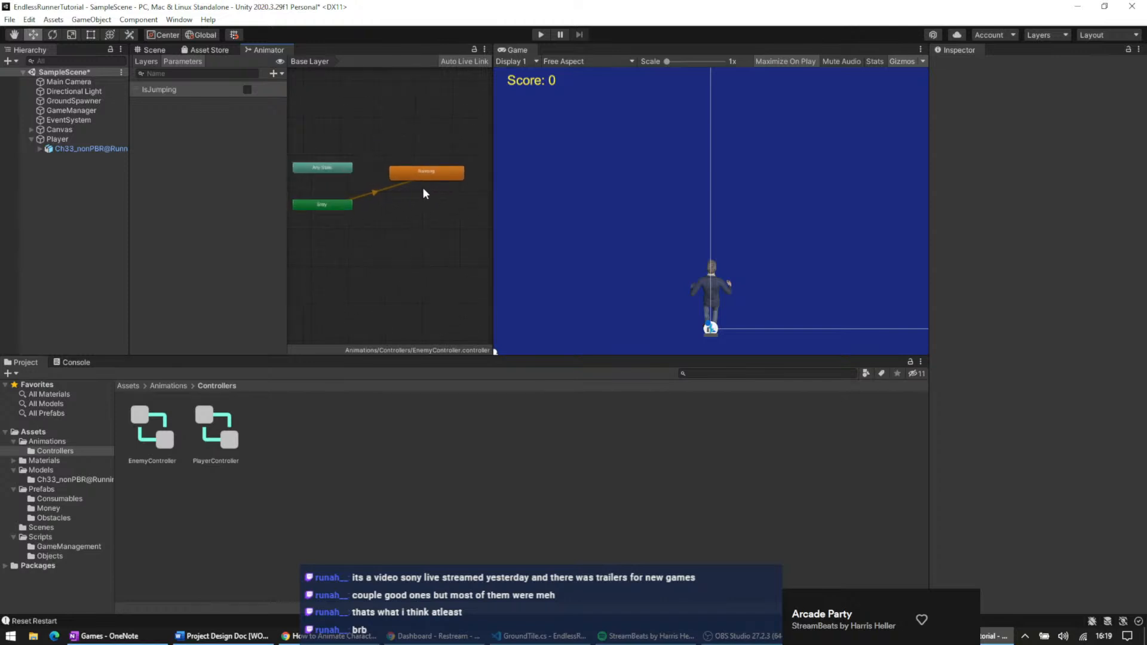
left_click(158, 432)
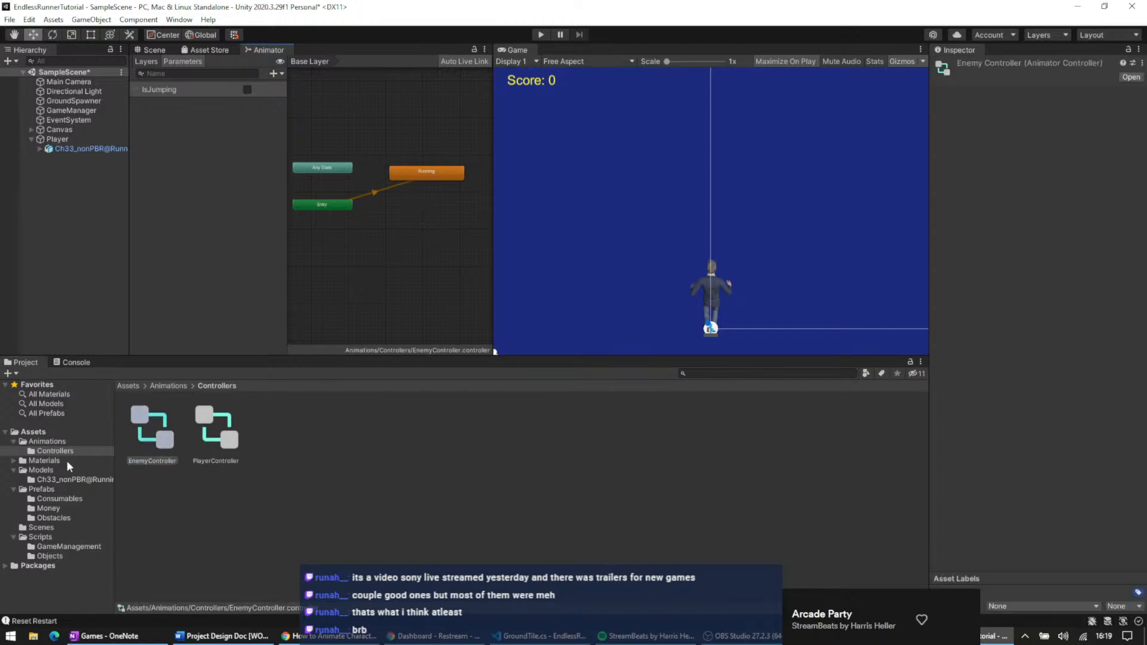
- Add the Jump animation as a state in EnemyController and create transitions in both directions between Running and Jump
left_click(47, 441)
left_click_drag(281, 425, 422, 223)
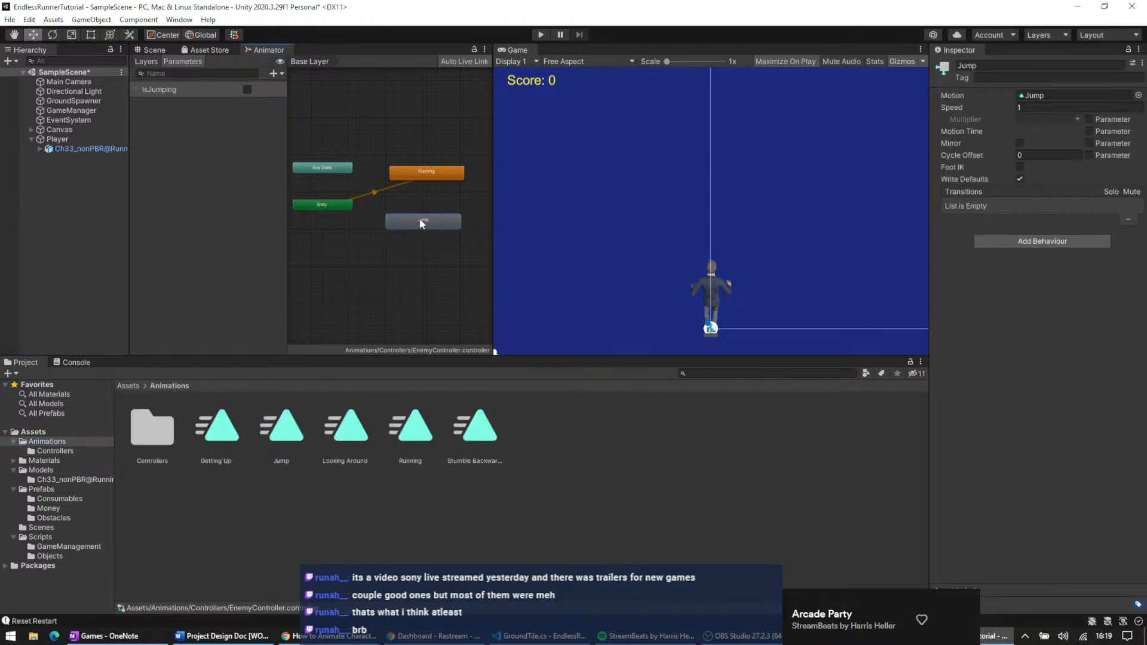
scroll(442, 217, "up", 2)
middle_click_drag(410, 196, 400, 201)
right_click(431, 161)
left_click(439, 168)
left_click(418, 227)
left_click(418, 231)
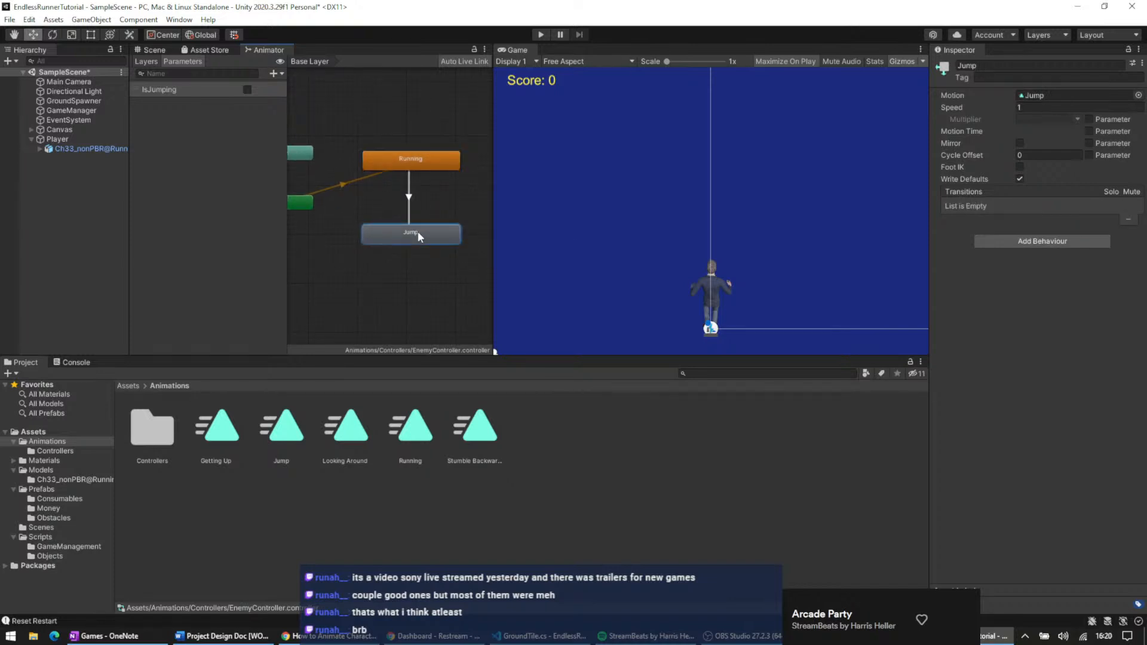
right_click(418, 230)
left_click(445, 238)
left_click(436, 165)
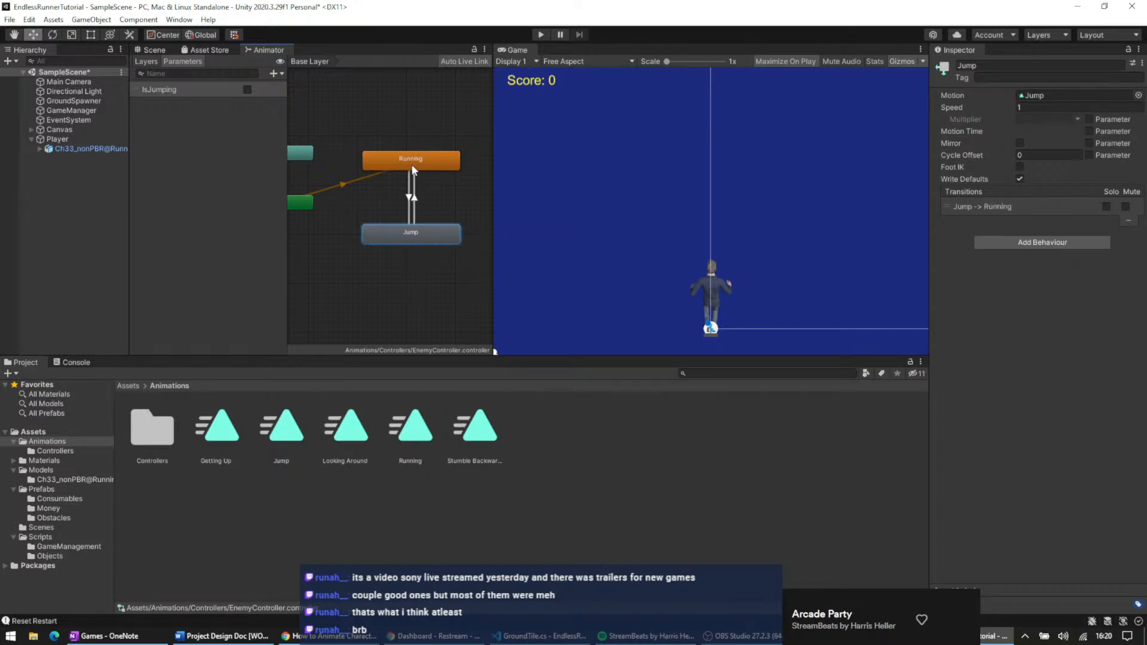
- Open PlayerController and examine the settings of its two transitions between Running and Jump
left_click(61, 451)
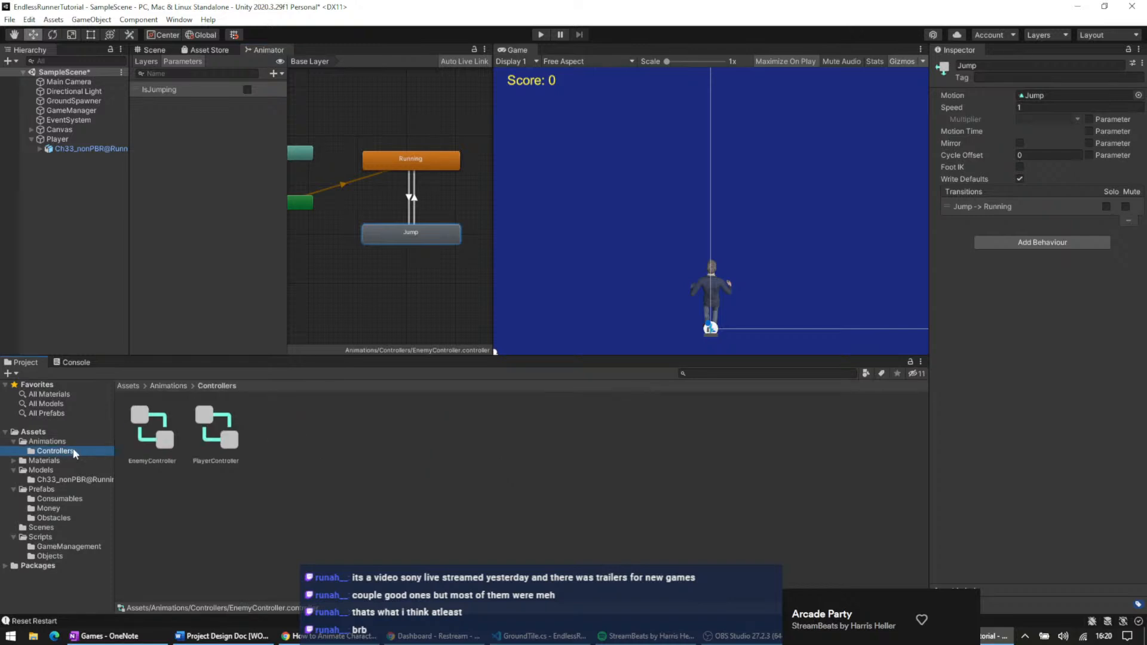
left_click(212, 443)
scroll(380, 238, "up", 4)
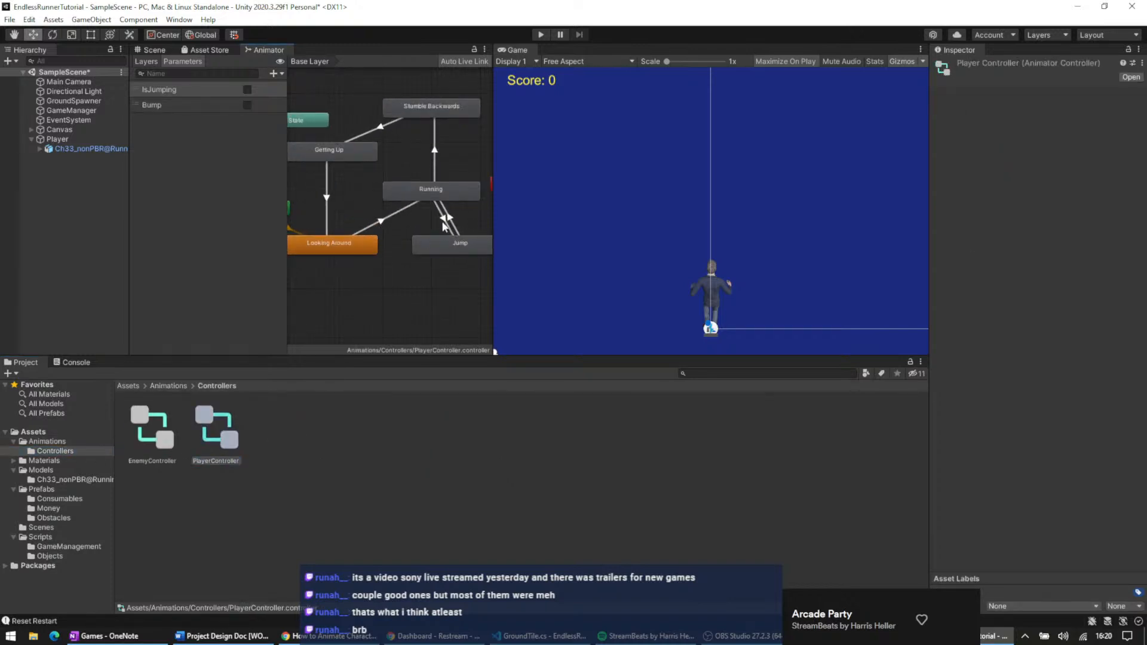
left_click(443, 218)
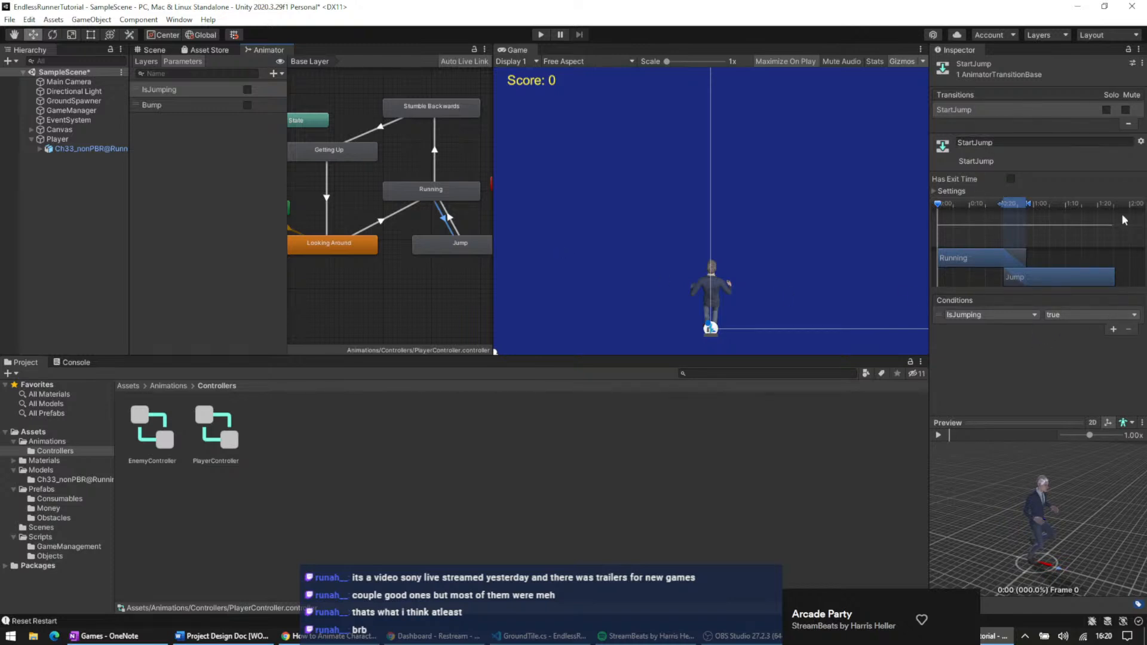
left_click(465, 245)
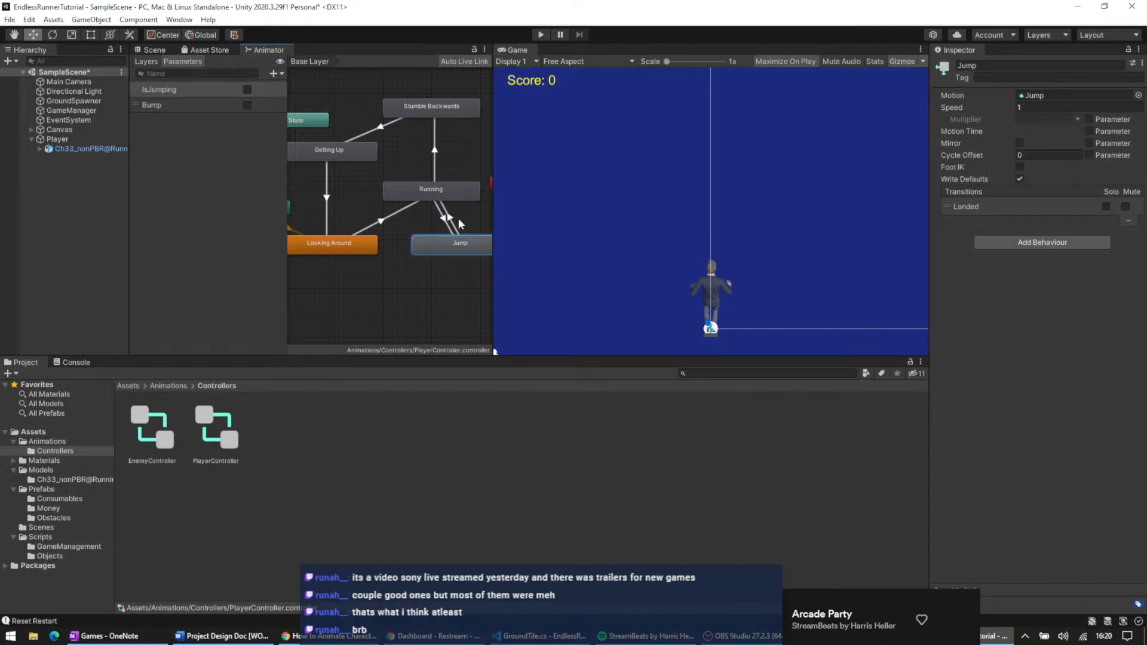
left_click(449, 218)
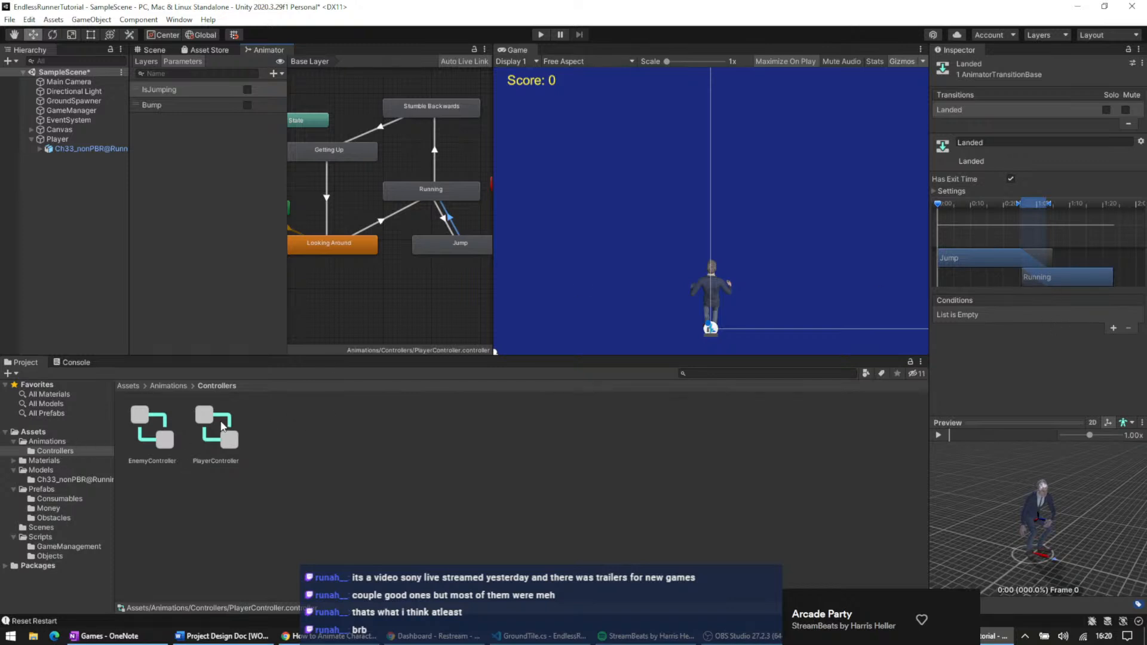
- In EnemyController, give the Running-to-Jump transition the condition IsJumping true and turn off its Has Exit Time
left_click(151, 436)
scroll(392, 234, "up", 4)
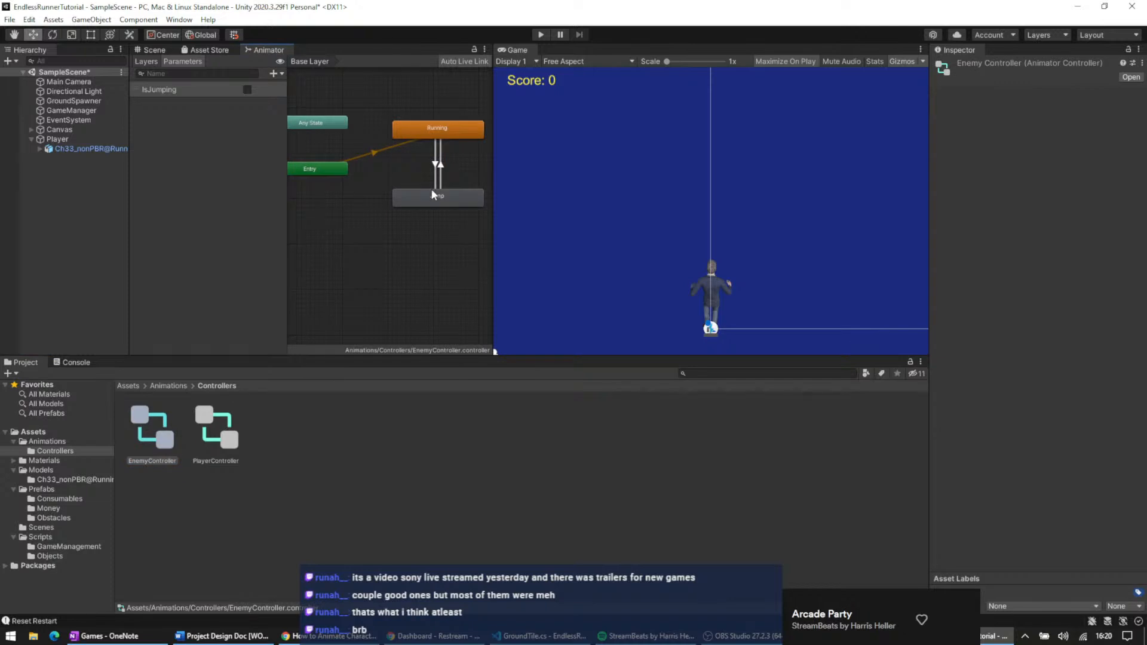
left_click(436, 165)
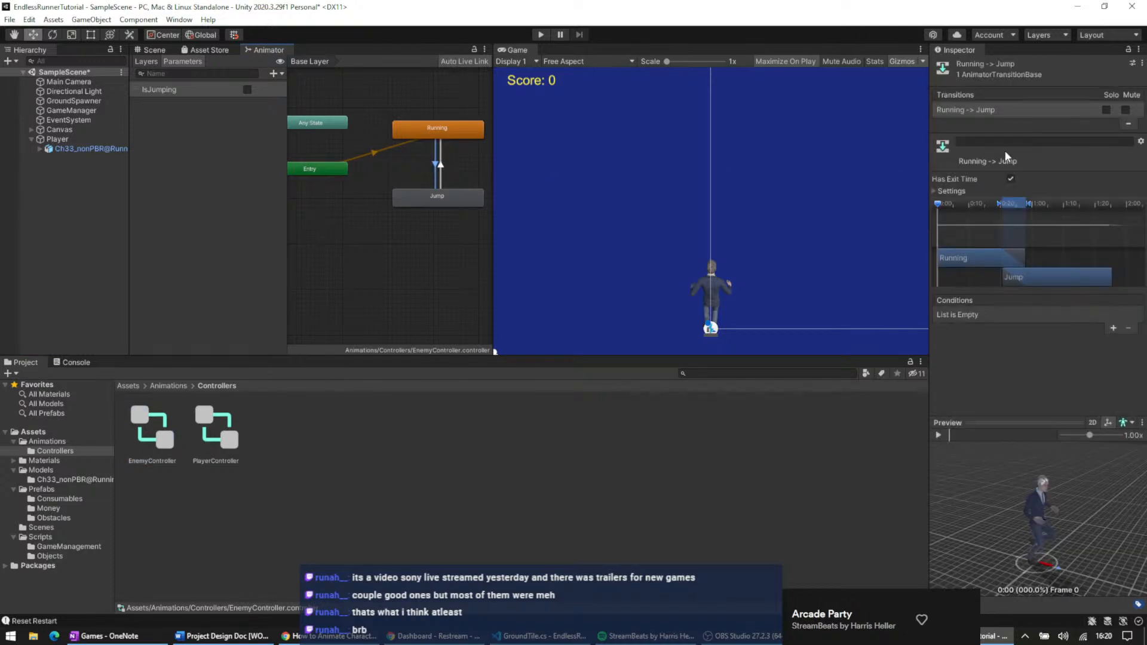
left_click(1112, 328)
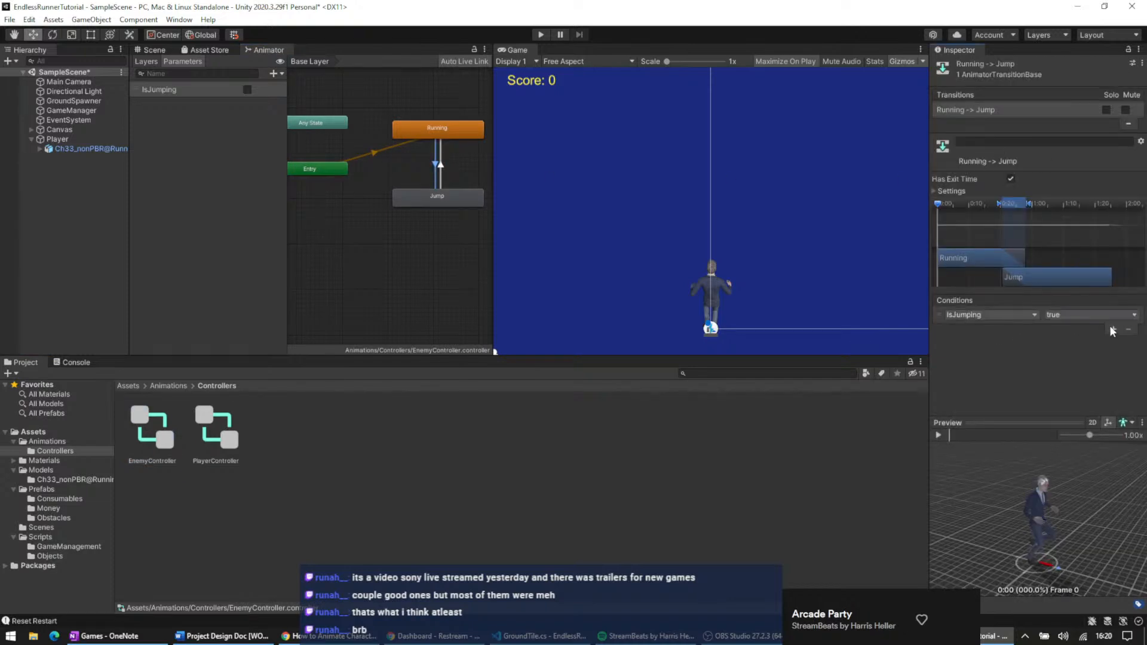
left_click(462, 196)
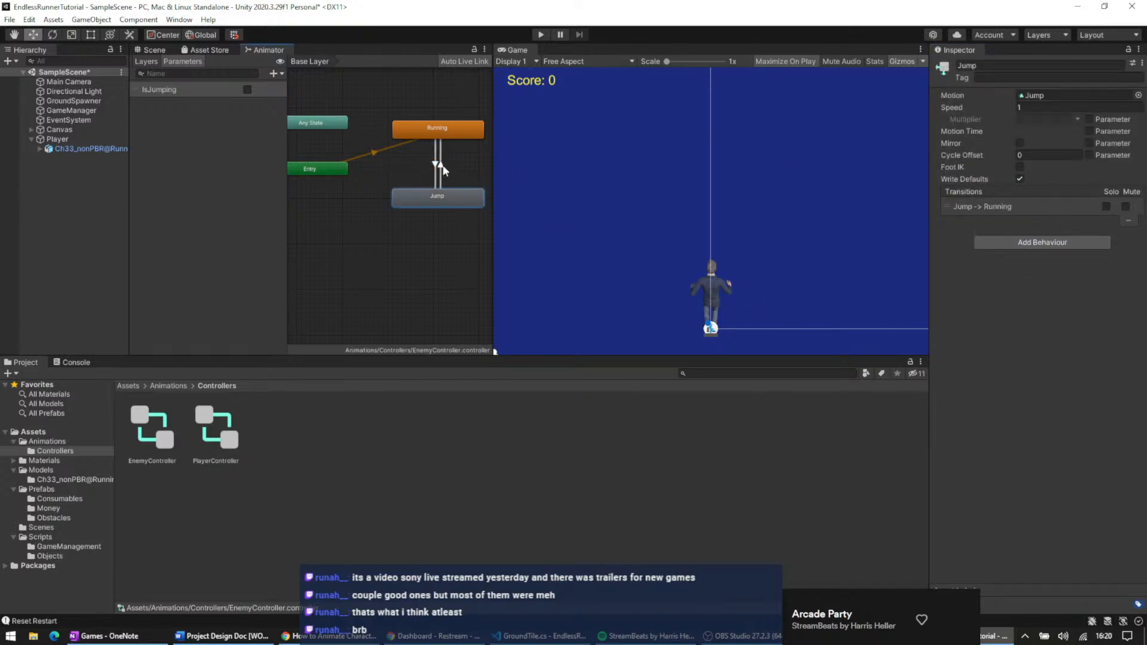
left_click(441, 165)
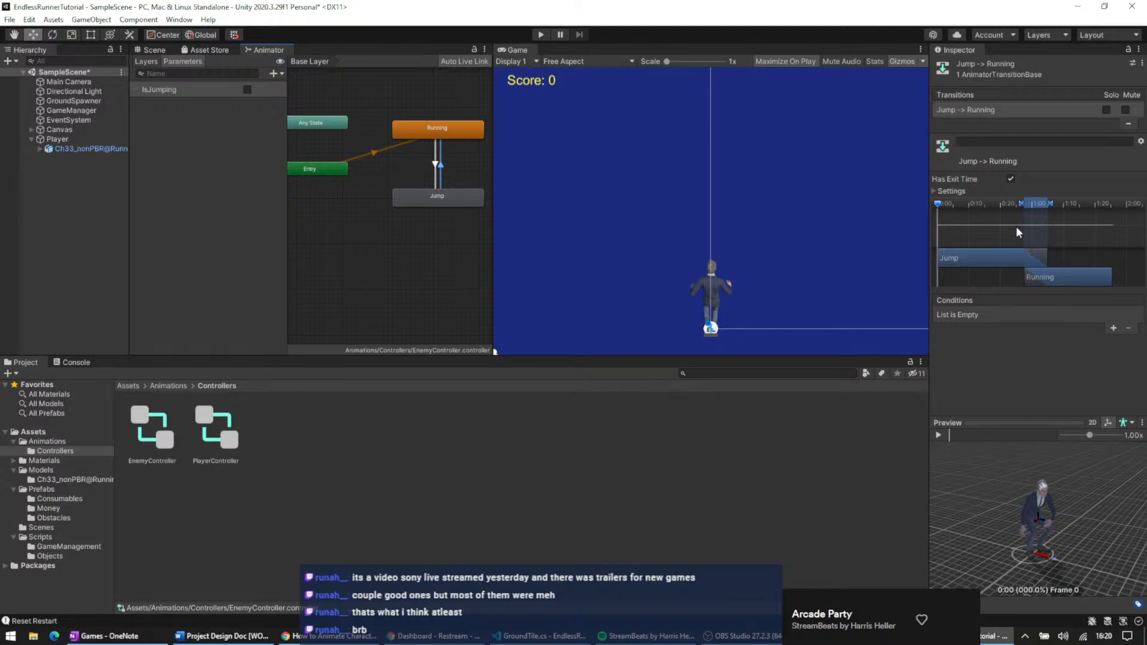
left_click(435, 167)
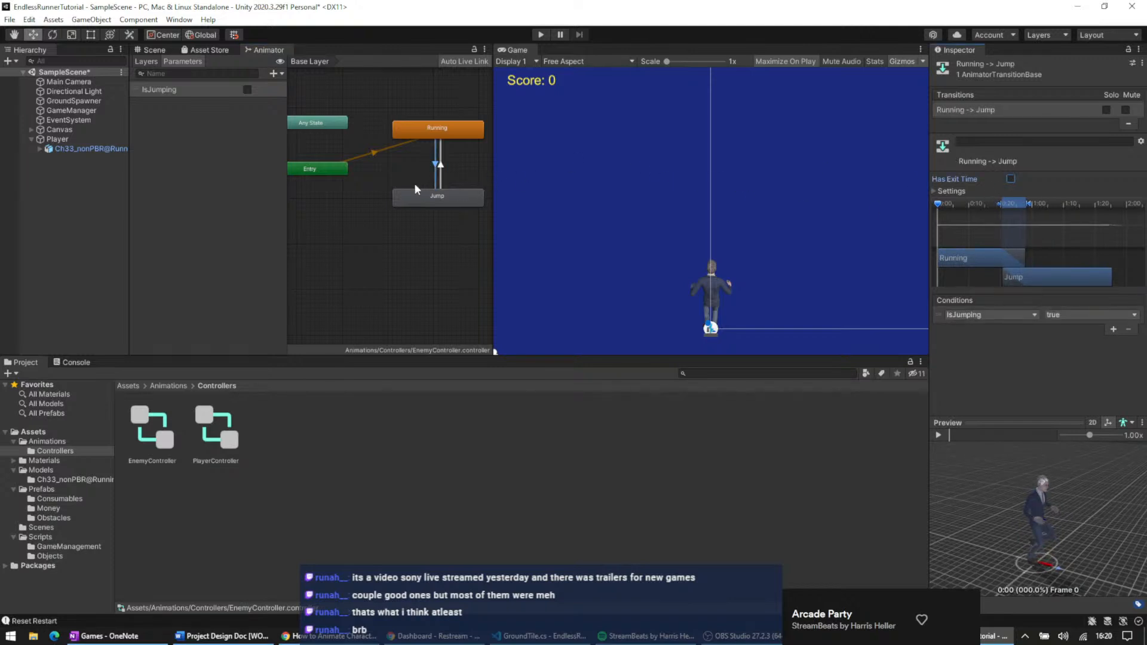
- Compare PlayerController's StartJump and Landed transitions with the enemy's setup, then return to EnemyController
left_click(216, 436)
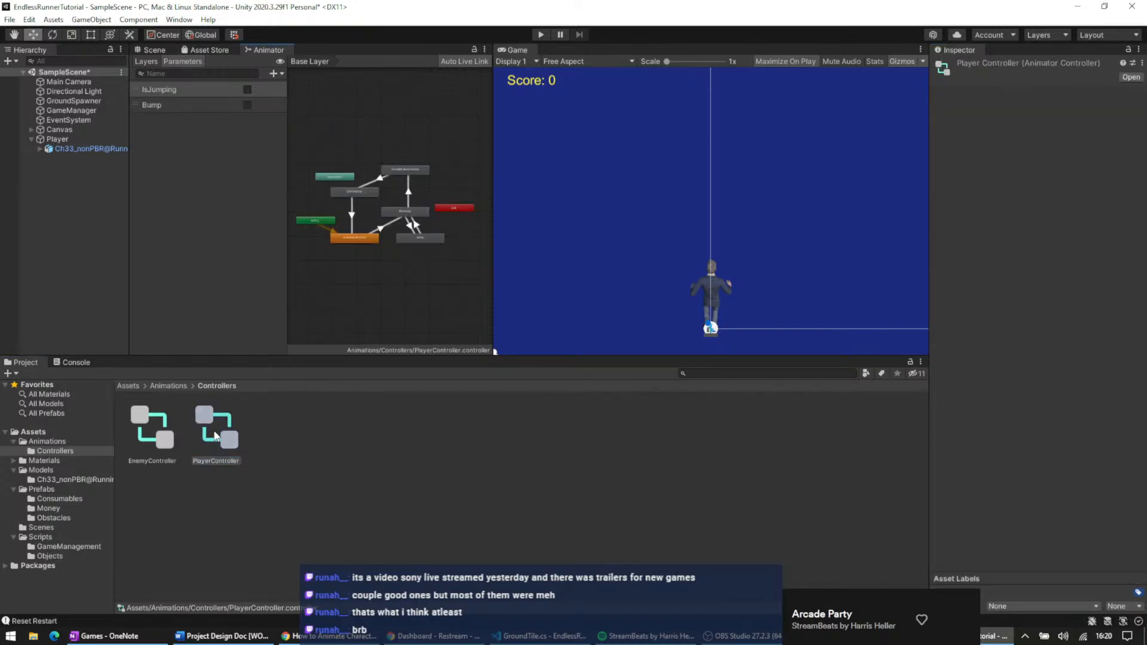
scroll(392, 236, "up", 5)
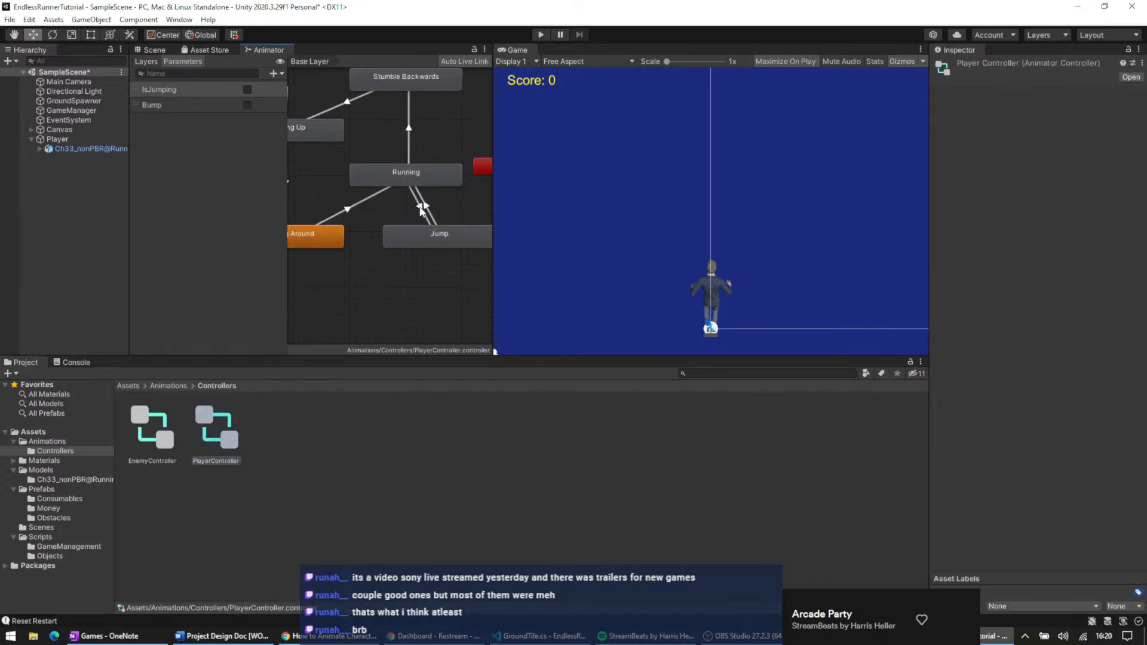
left_click(421, 206)
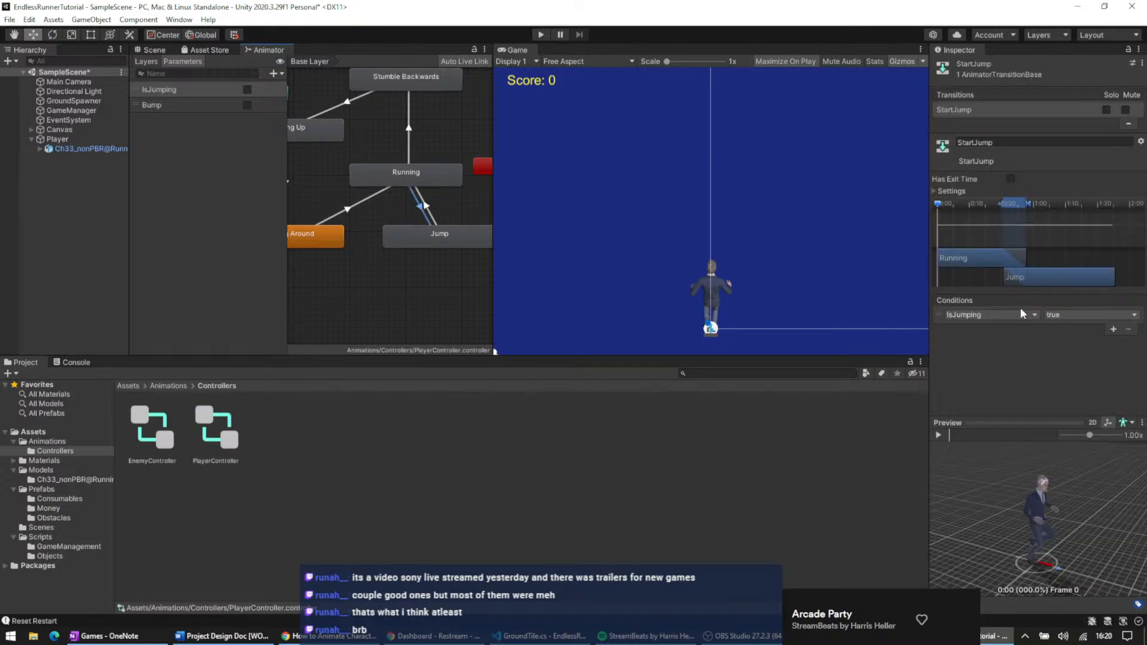
left_click(428, 208)
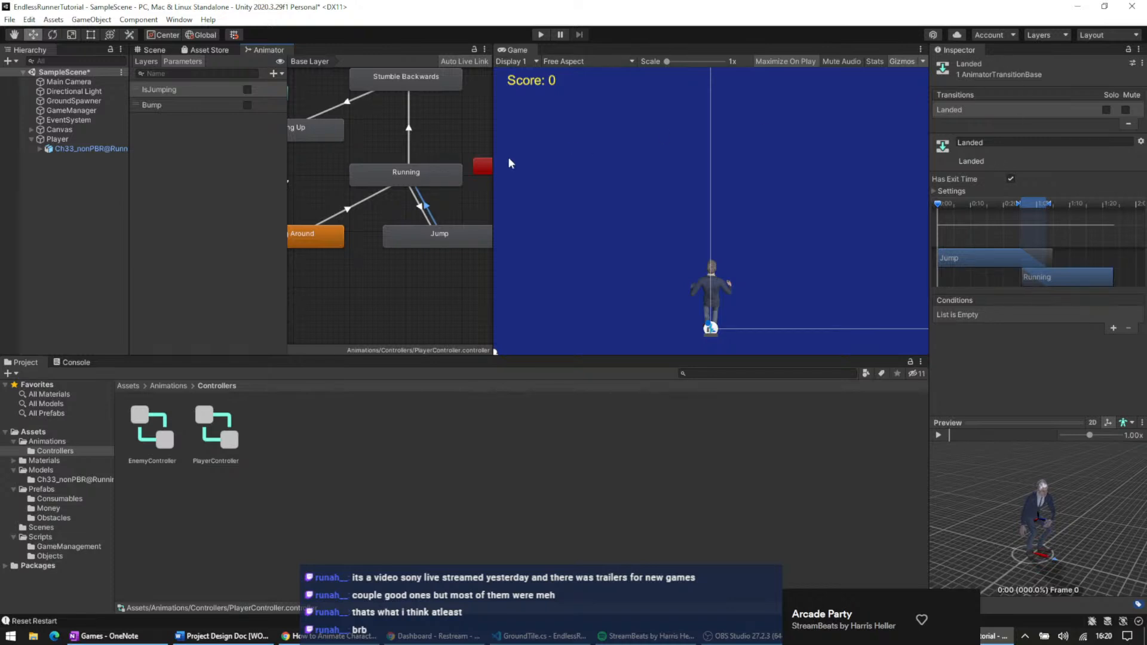
left_click(458, 239)
left_click(154, 424)
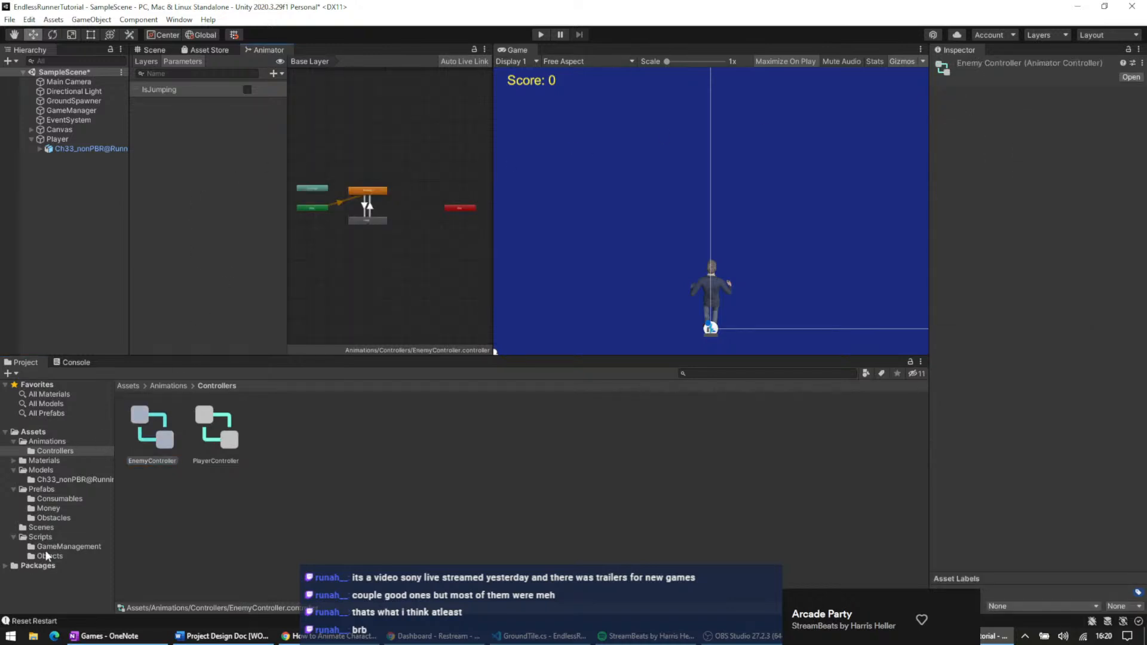
- Open the Enemy script in Visual Studio Code and review it along with the PlayerAnimationStateController script
left_click(48, 557)
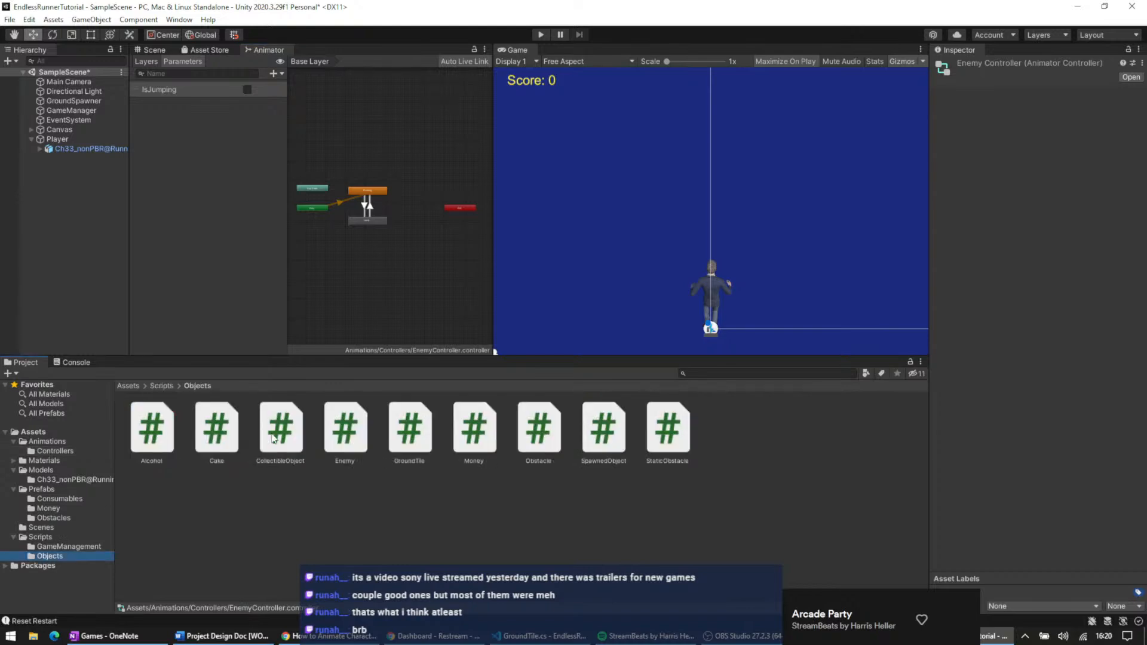
double_click(345, 429)
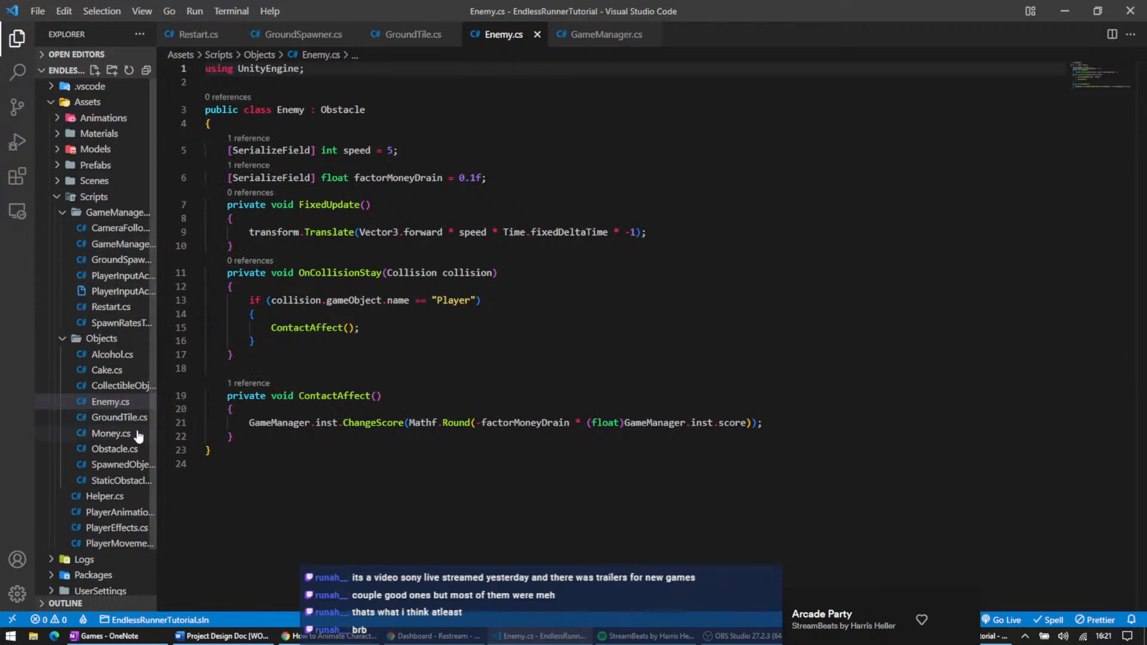
double_click(120, 511)
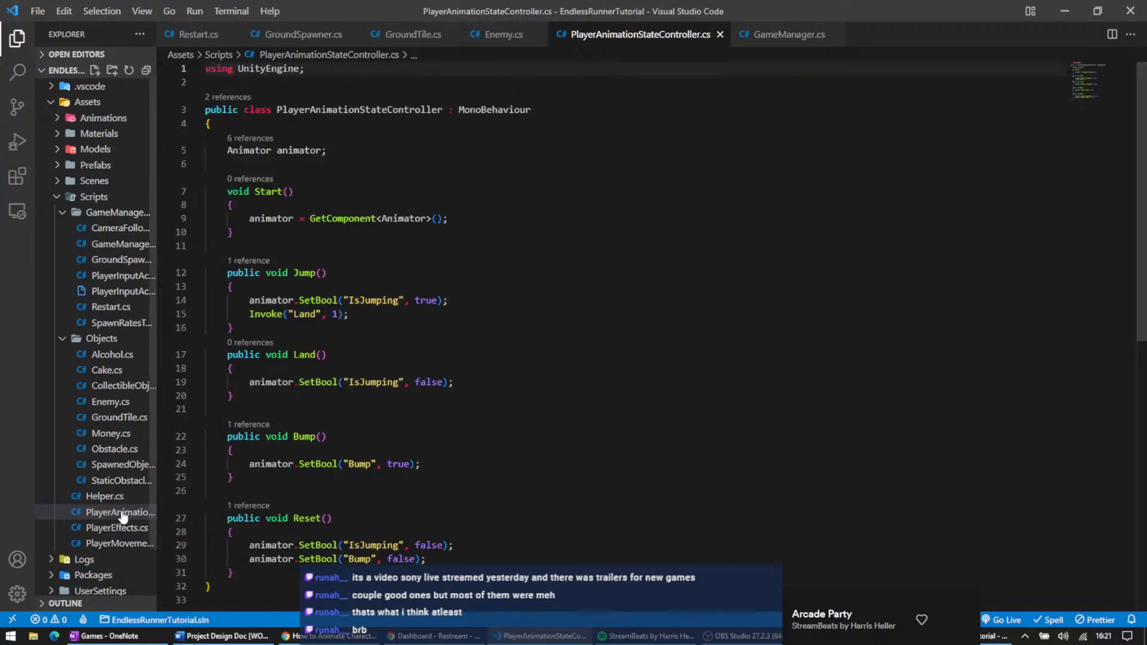
- Switch back to Unity and create a C# script named EnemyAnimationScript in the Scripts folder
left_click(999, 636)
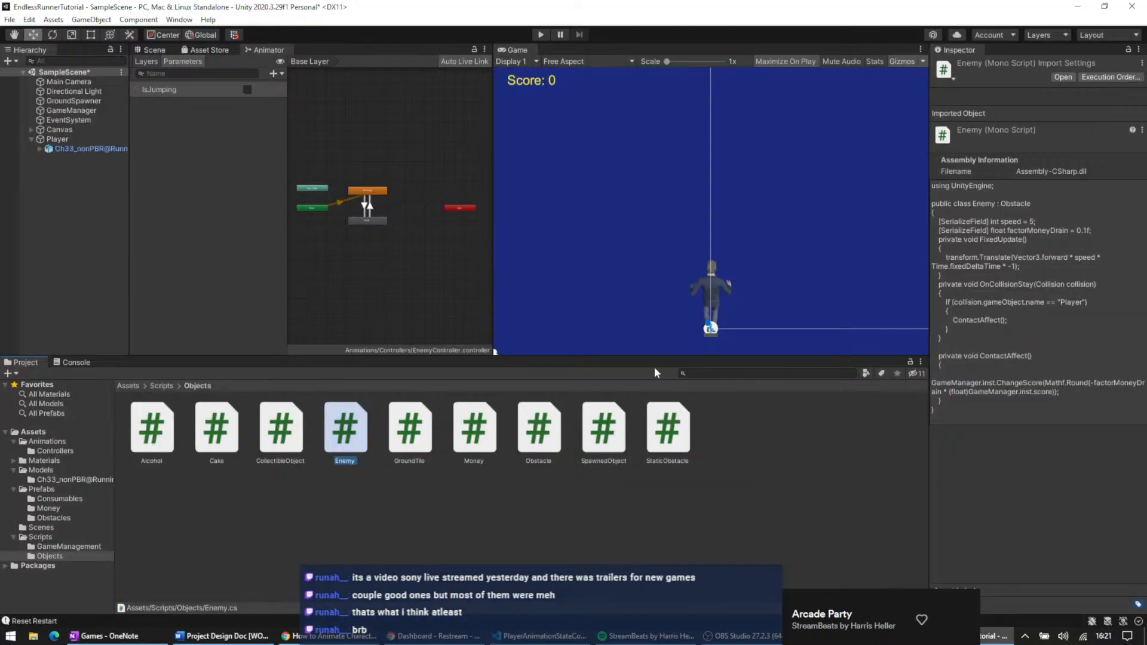
left_click(67, 538)
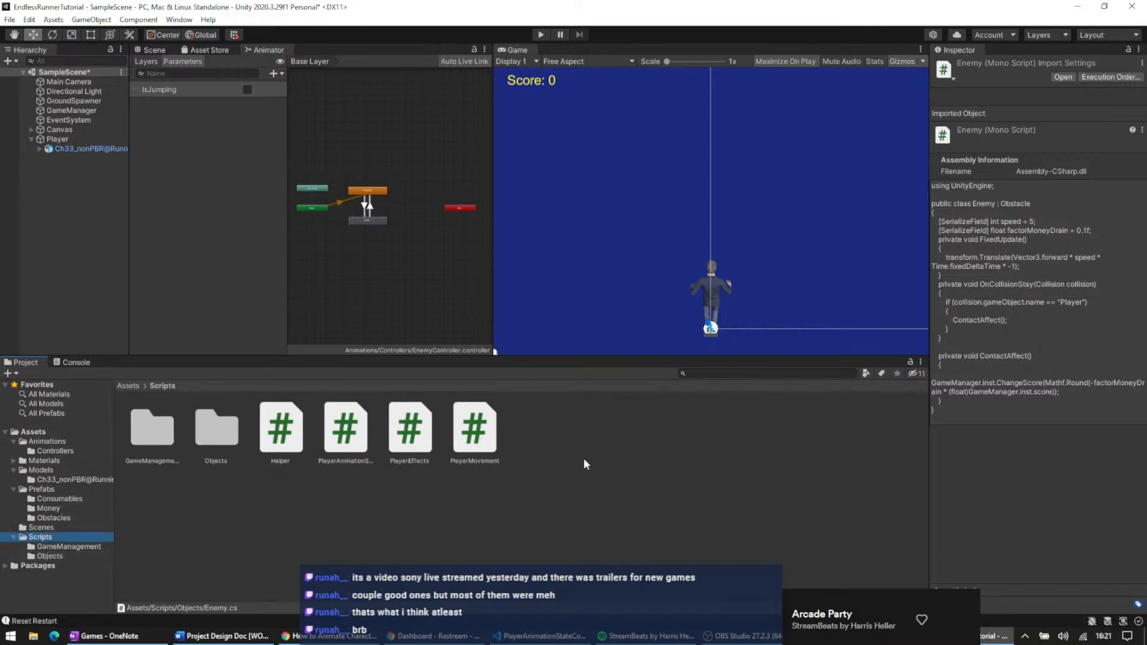
right_click(550, 422)
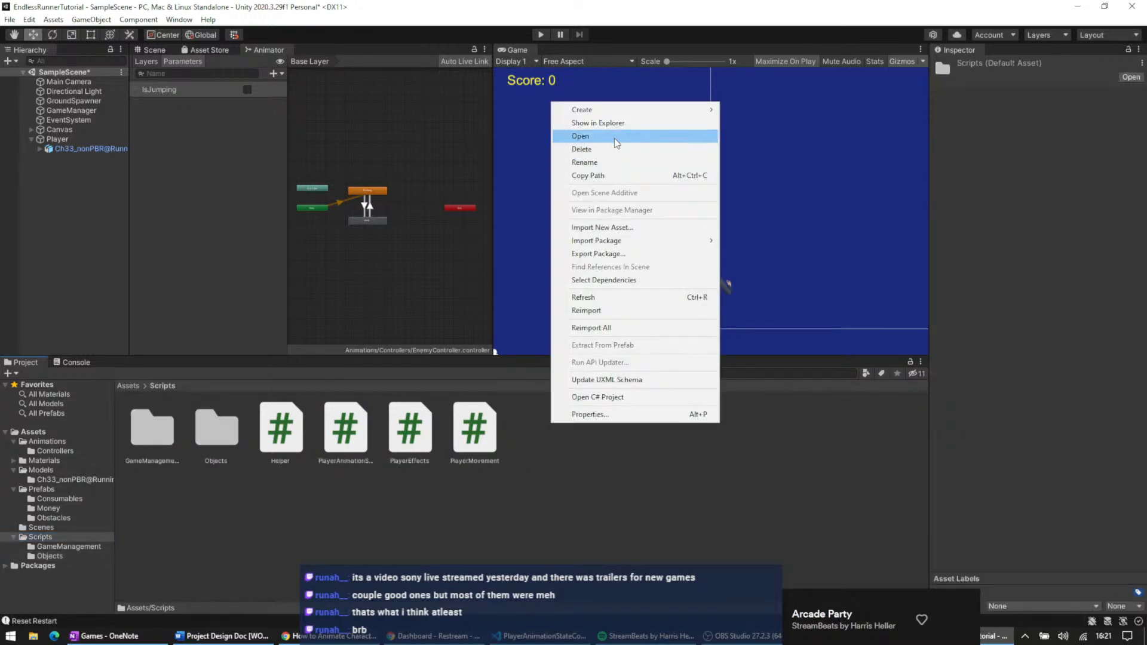
mouse_move(687, 110)
left_click(770, 128)
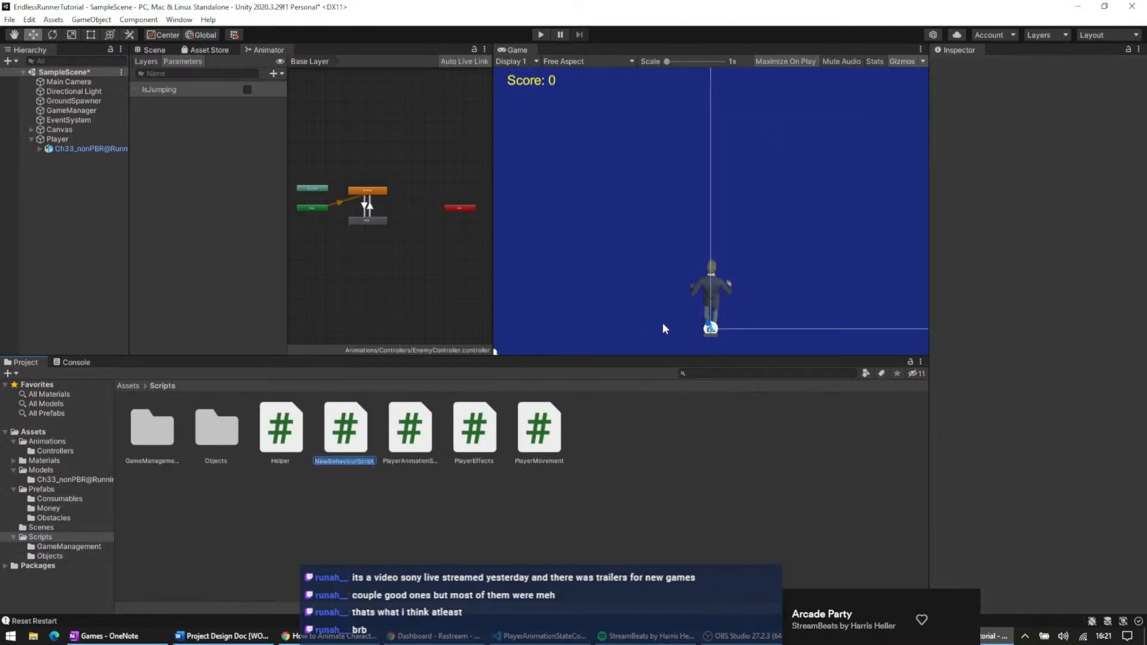
type("E")
type("nemyAnimationScript")
key("Return")
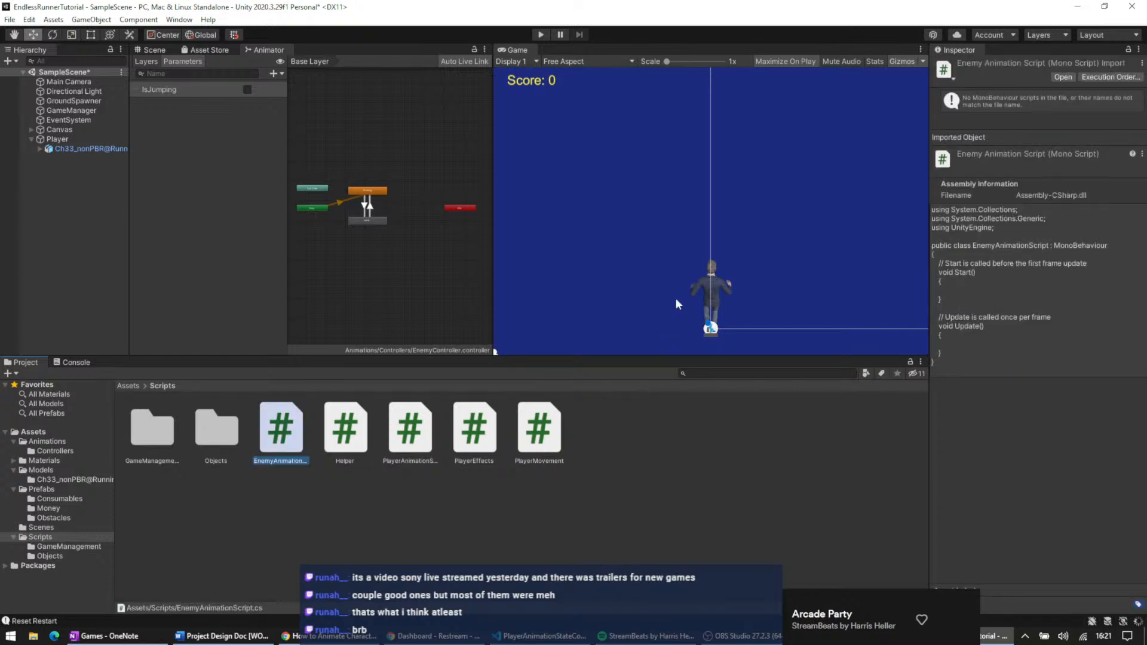
- Rename the EnemyAnimationScript file to EnemyAnimationStateController, matching the naming of the player's animation script
left_click(428, 435)
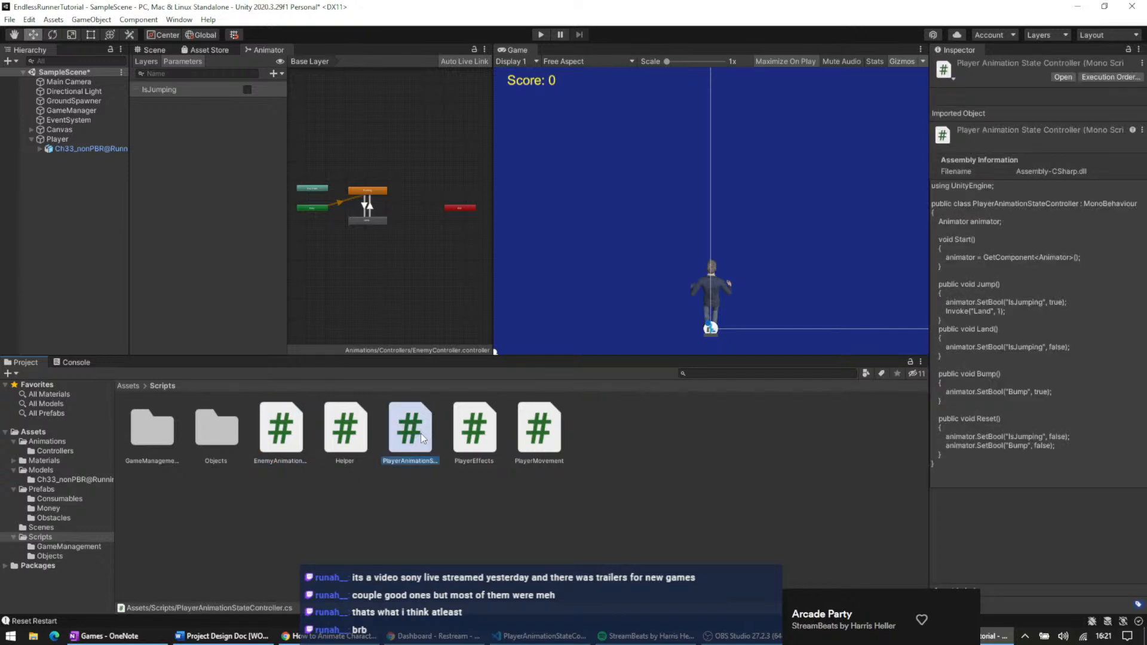
left_click(282, 454)
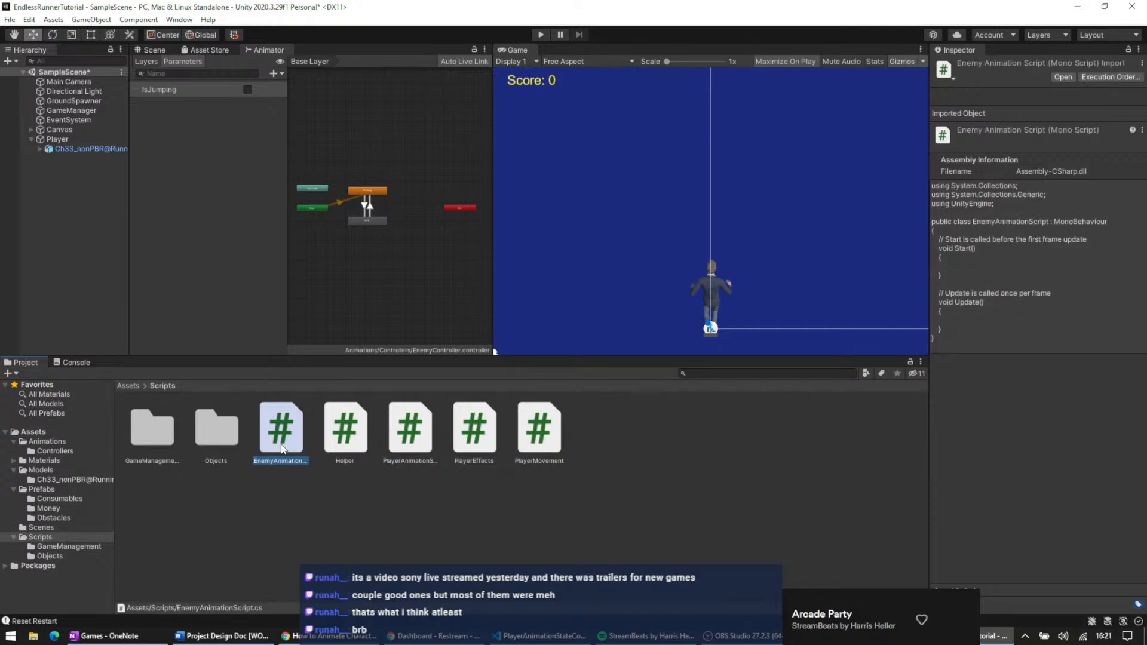
left_click(303, 463)
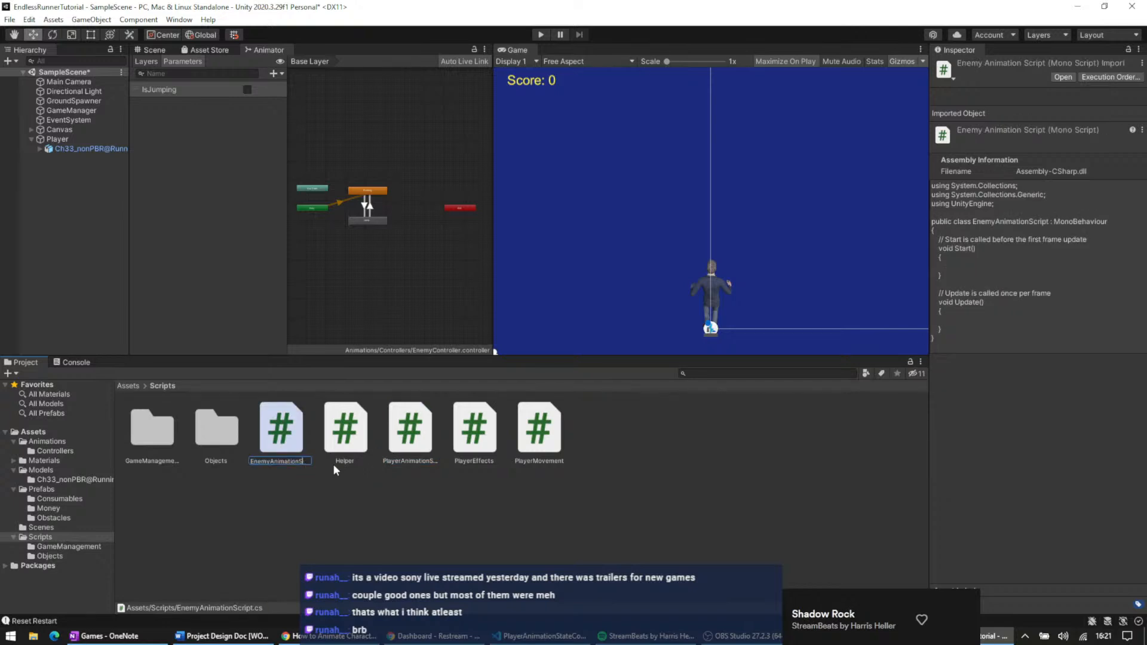
type("tateController")
key("Return")
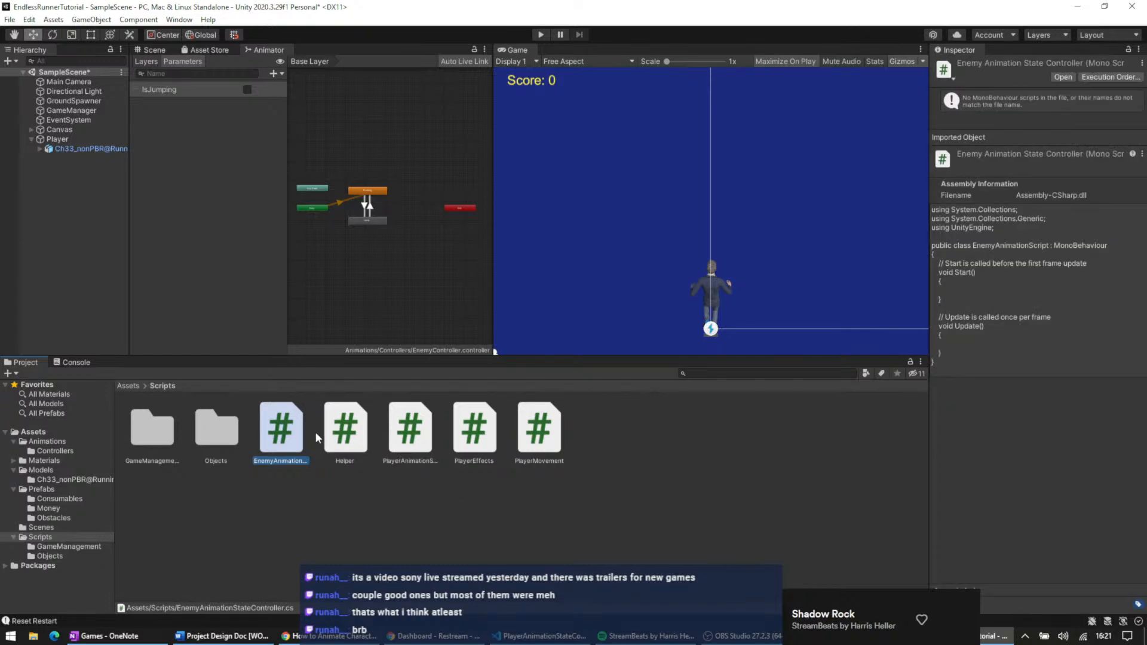
- Open the new enemy script in Visual Studio Code and rename its class to EnemyAnimationStateController
double_click(295, 433)
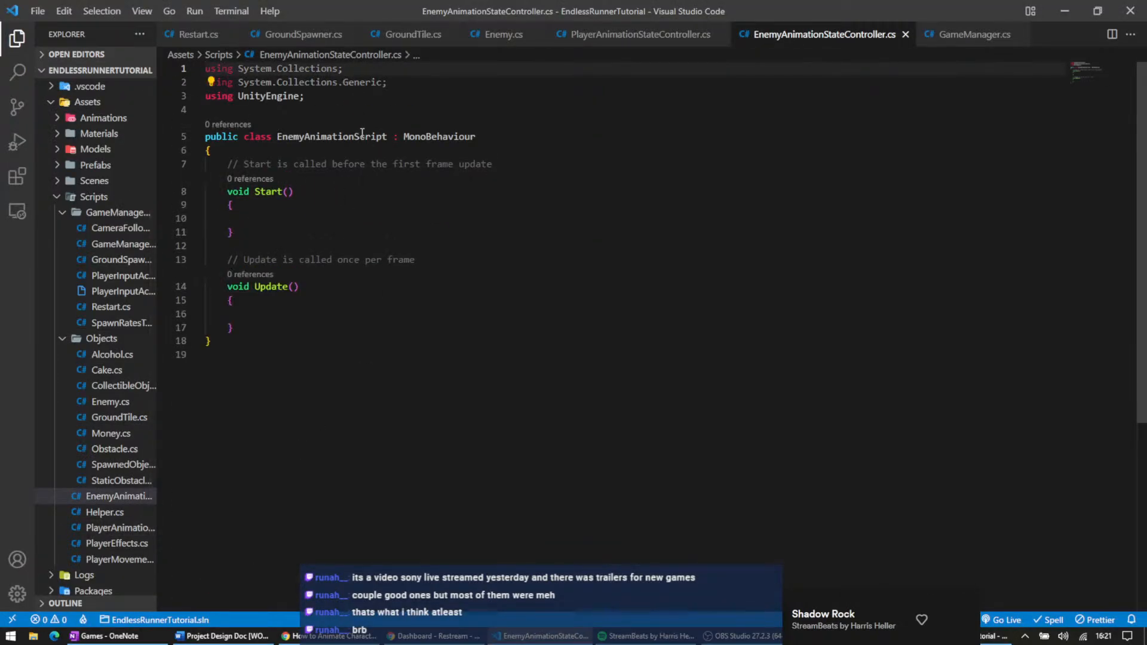
left_click(388, 137)
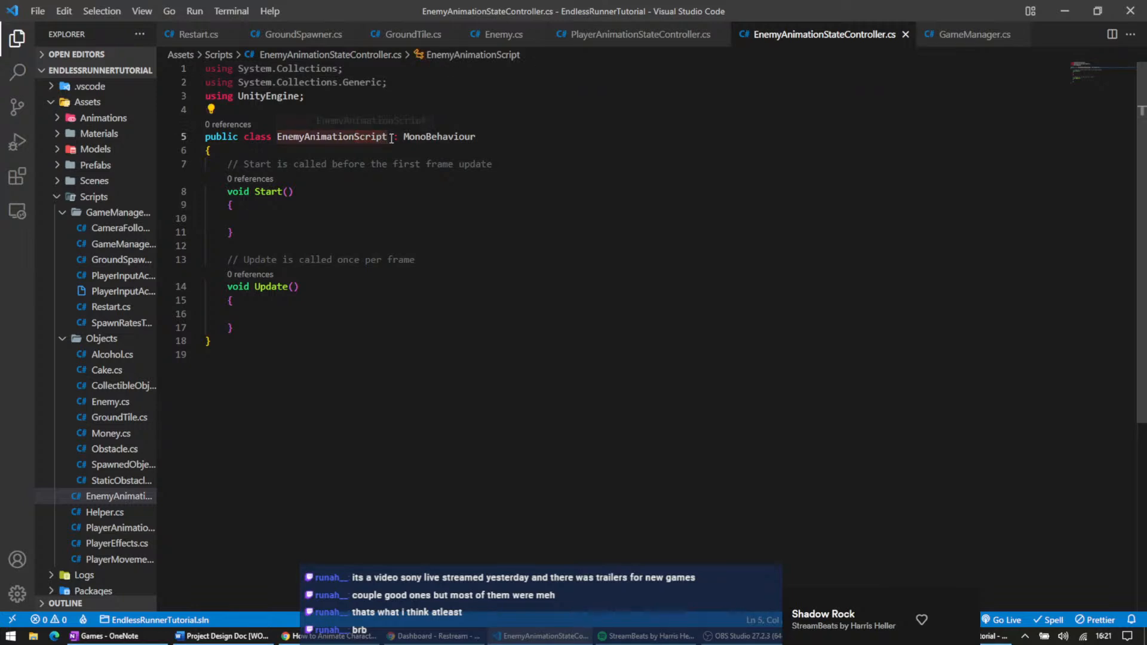
key("BackSpace")
key("BackSpace")
key("BackSpace")
key("BackSpace")
key("BackSpace")
key("BackSpace")
type("StateController")
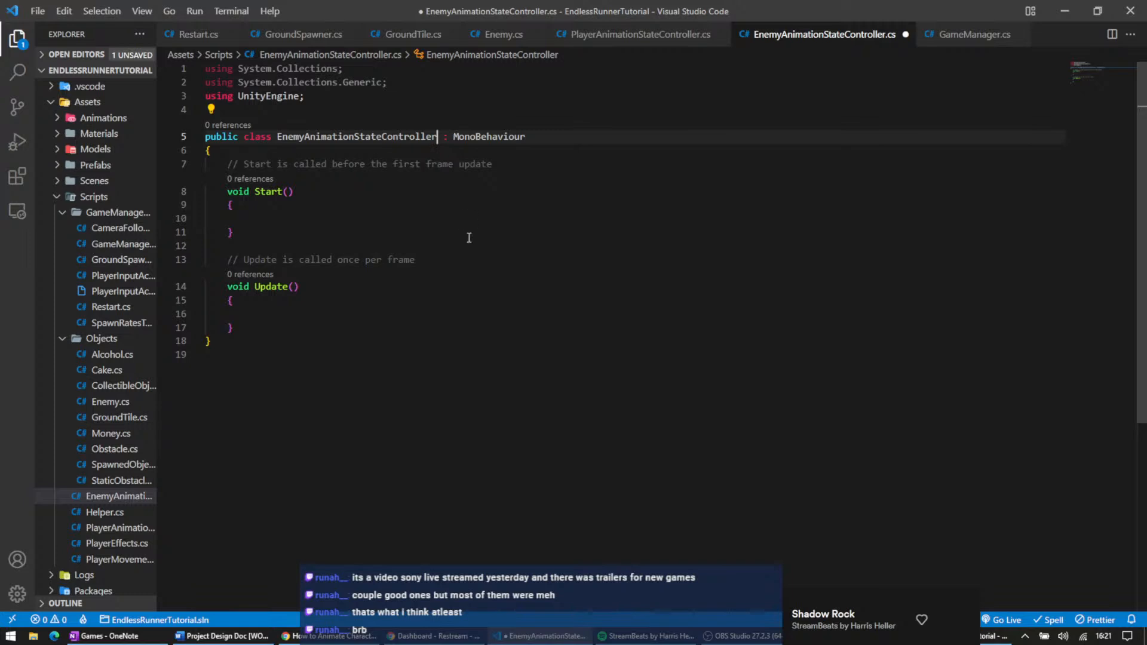
- Split the editor to show EnemyAnimationStateController.cs side by side with PlayerAnimationStateController.cs
left_click(657, 44)
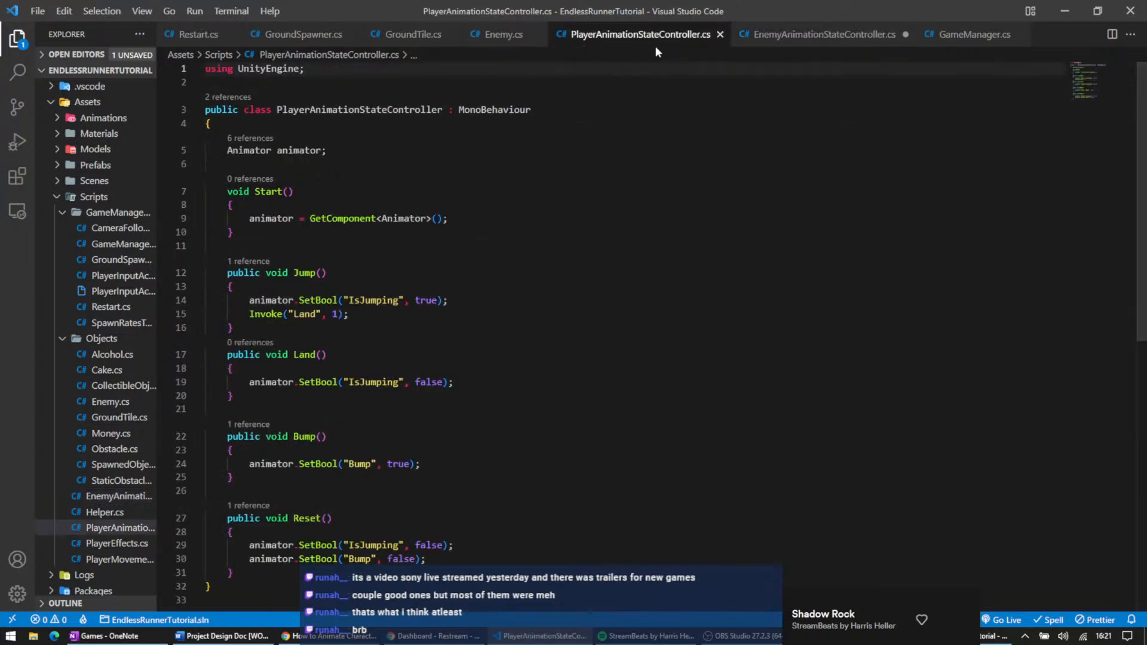
key("ctrl+backslash")
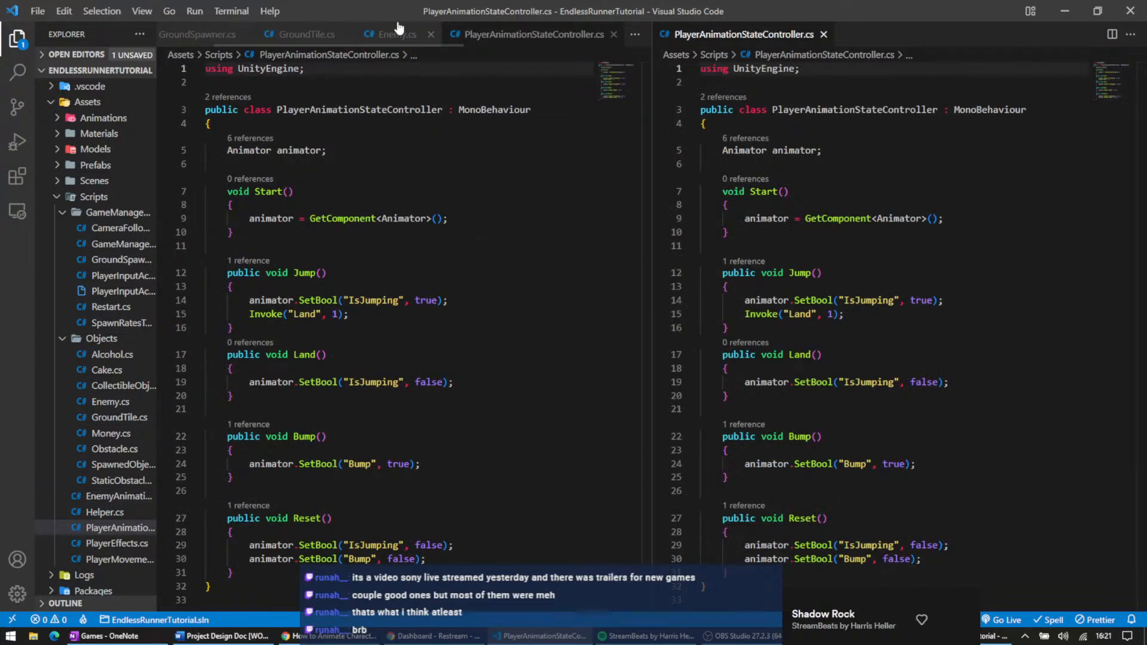
left_click(613, 34)
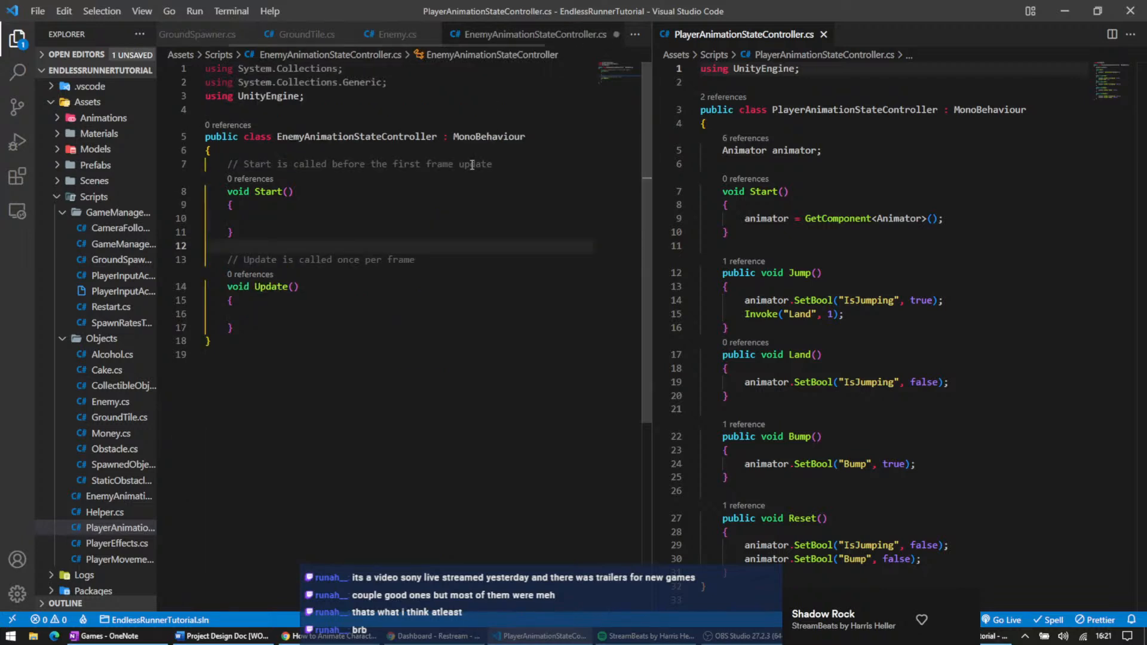
left_click(463, 191)
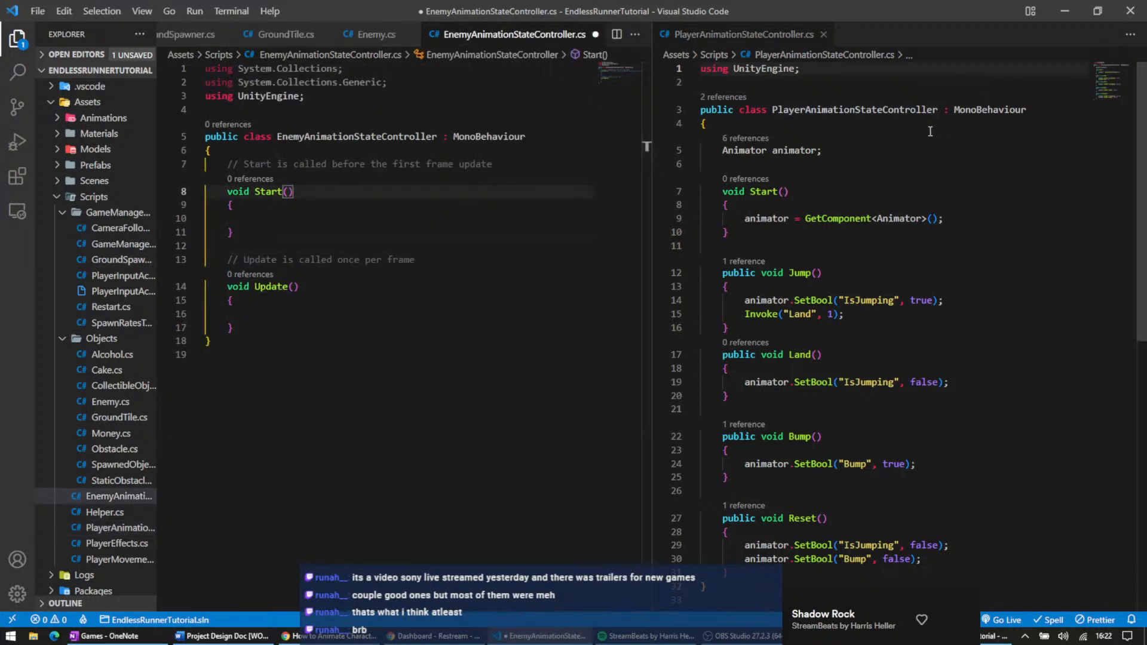
left_click(787, 150)
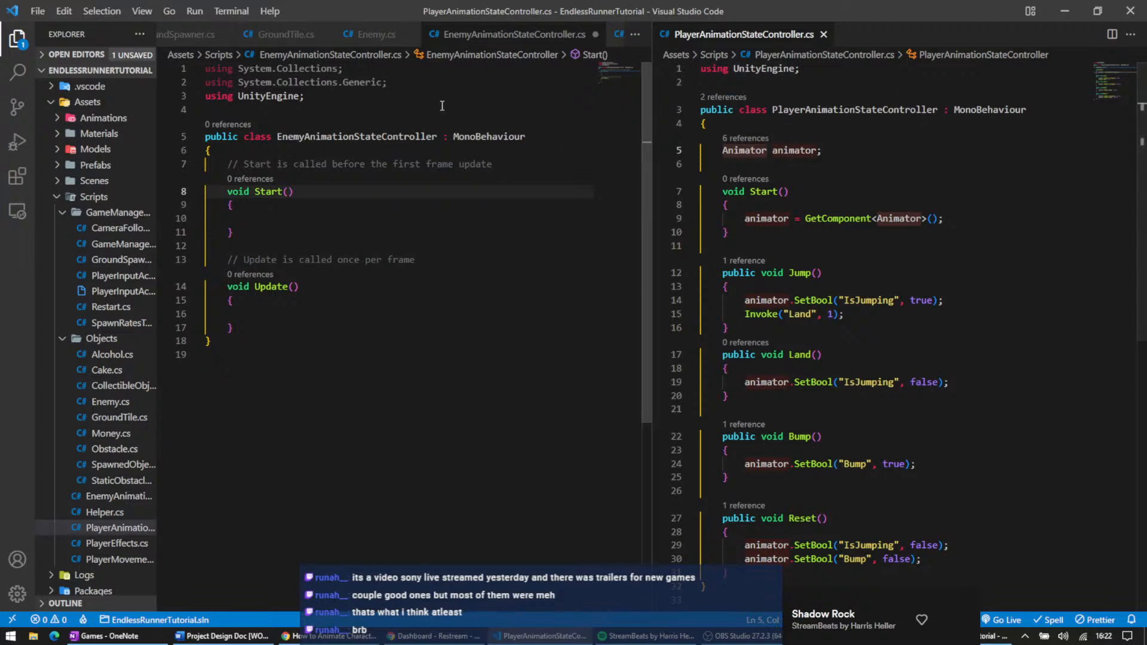
- Remove the System.Collections and System.Collections.Generic using directives and the leftover blank line from the EnemyAnimationStateController script
left_click_drag(412, 84, 205, 67)
key("BackSpace")
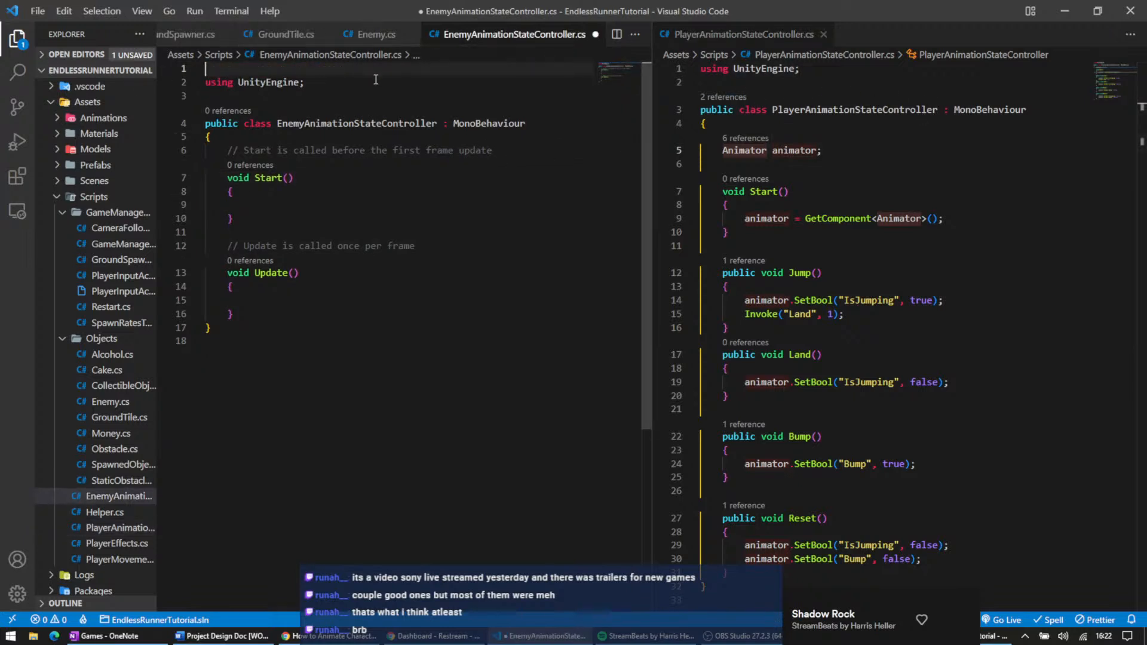
key("Delete")
- Review the animator field and the Start, Jump, Land, Bump and Reset methods in the PlayerAnimationStateController script
left_click_drag(823, 150, 693, 152)
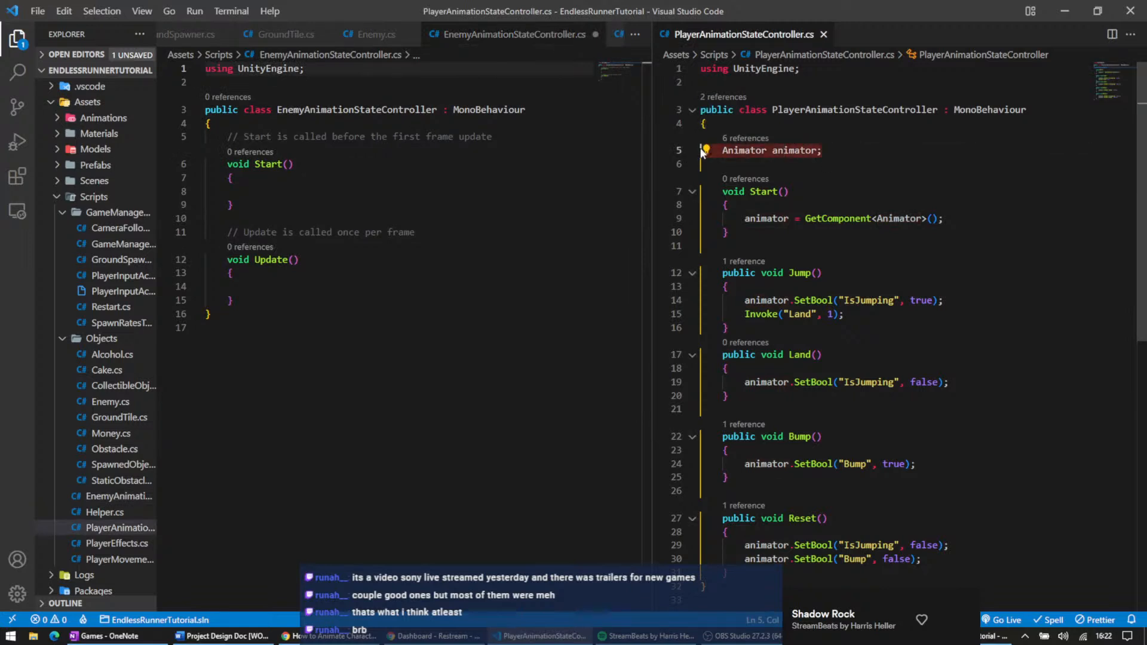
left_click(992, 233)
scroll(854, 268, "down", 1)
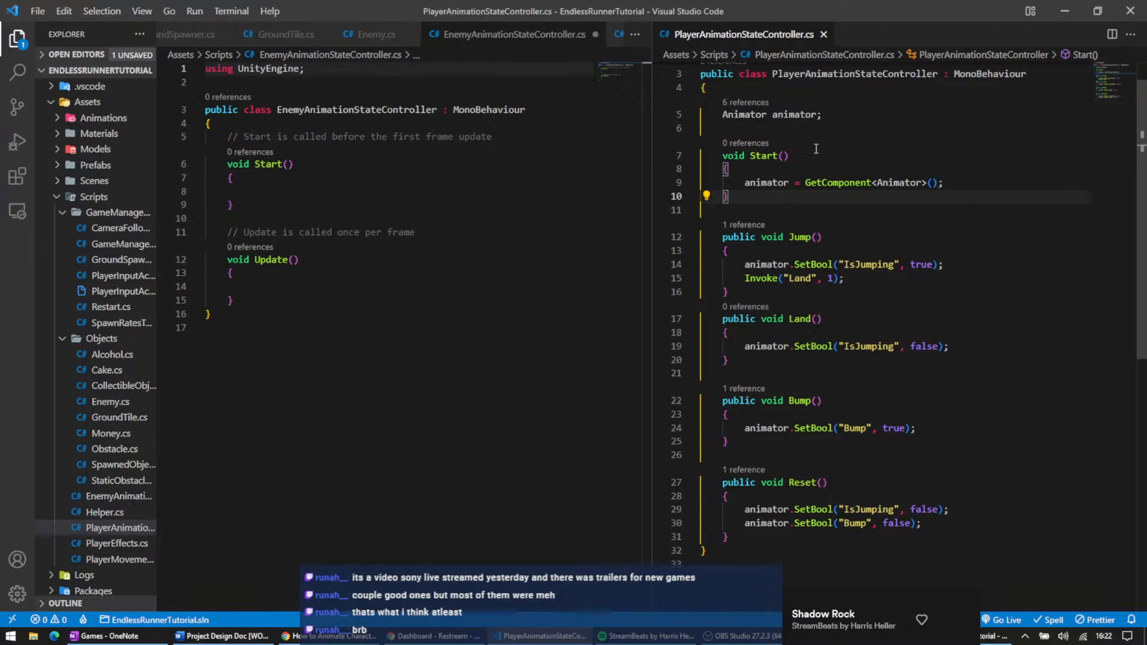
scroll(869, 98, "up", 1)
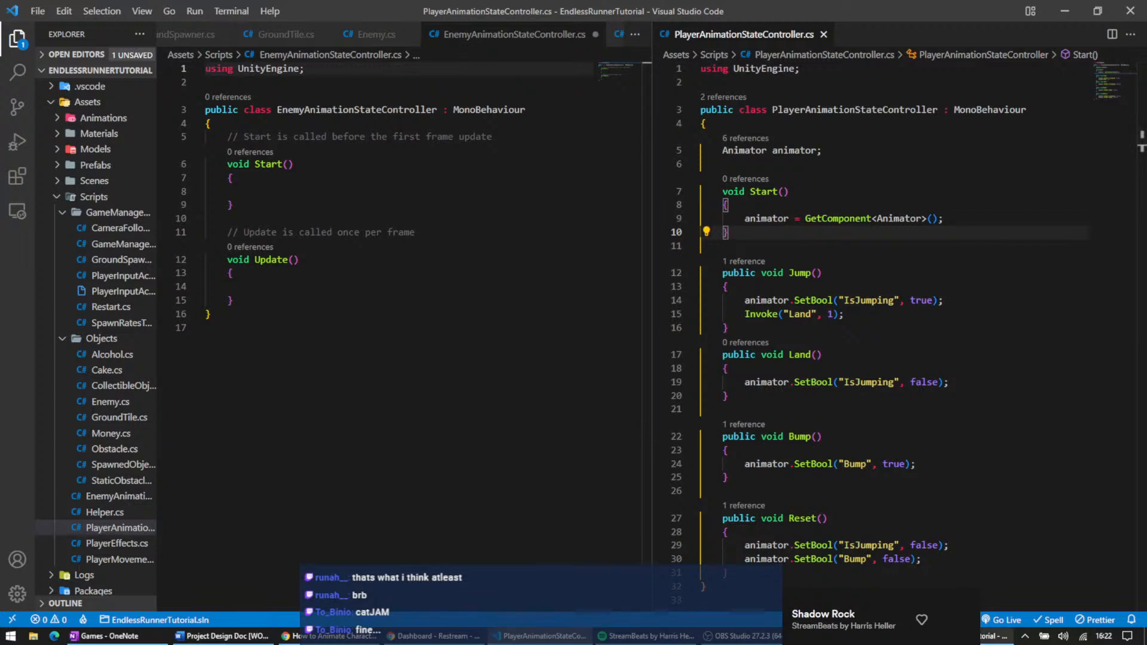
scroll(857, 488, "down", 1)
scroll(856, 487, "up", 1)
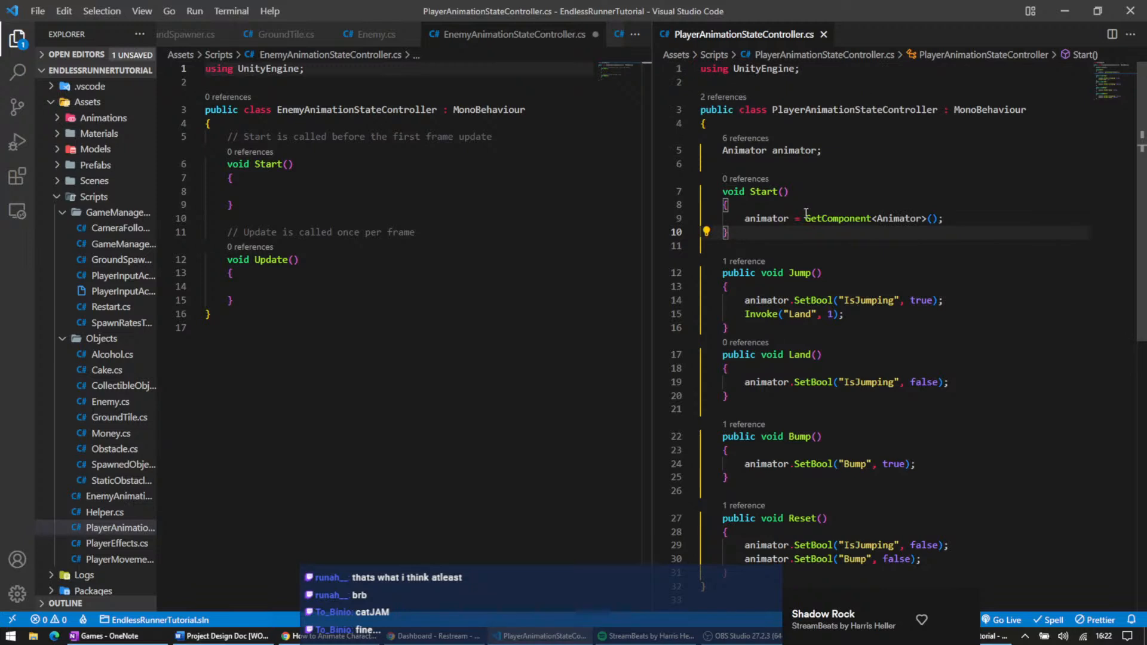
scroll(806, 212, "down", 1)
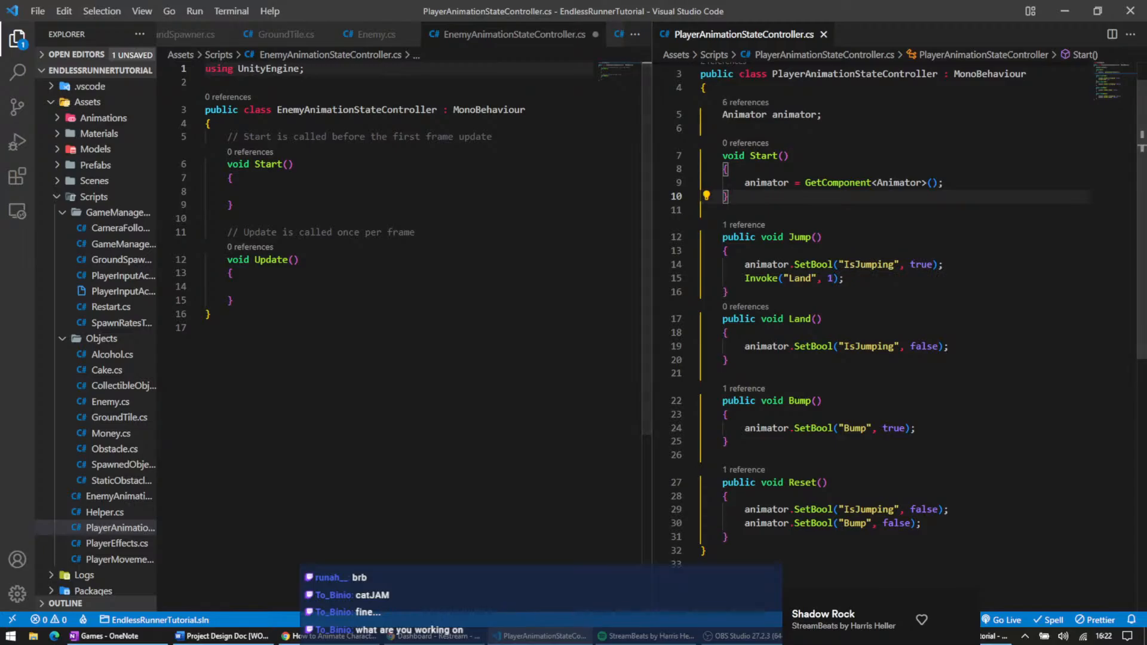
- Switch to Unity and play-test the endless runner, strafing and jumping to observe the player and enemy animations, and stop play mode
key("alt+Tab")
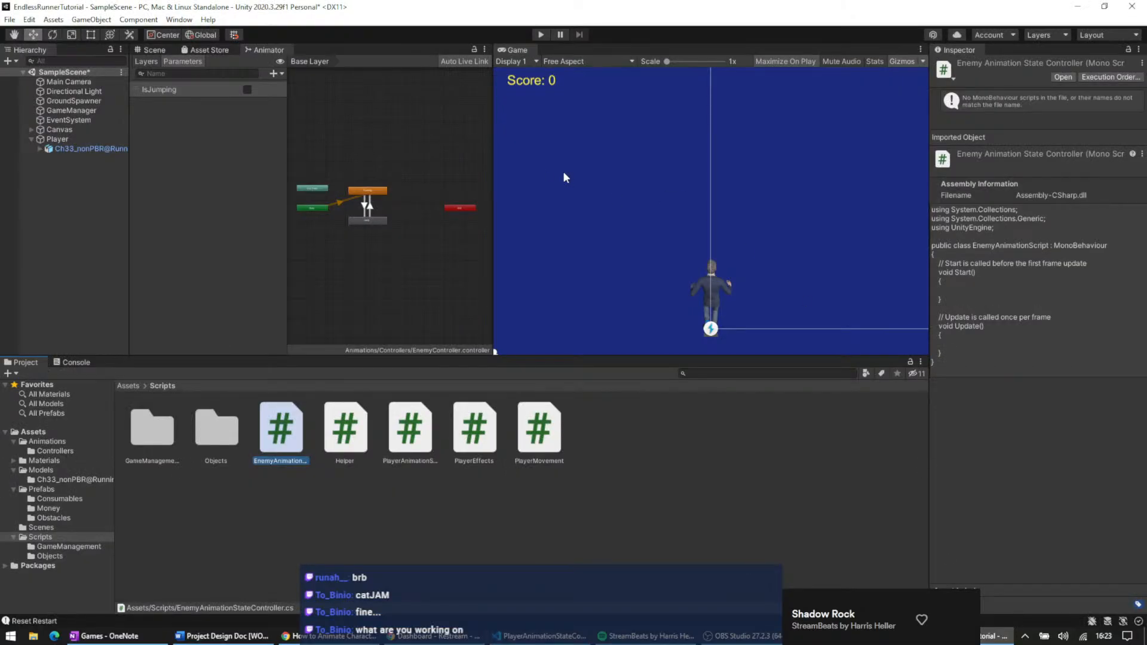
left_click(540, 35)
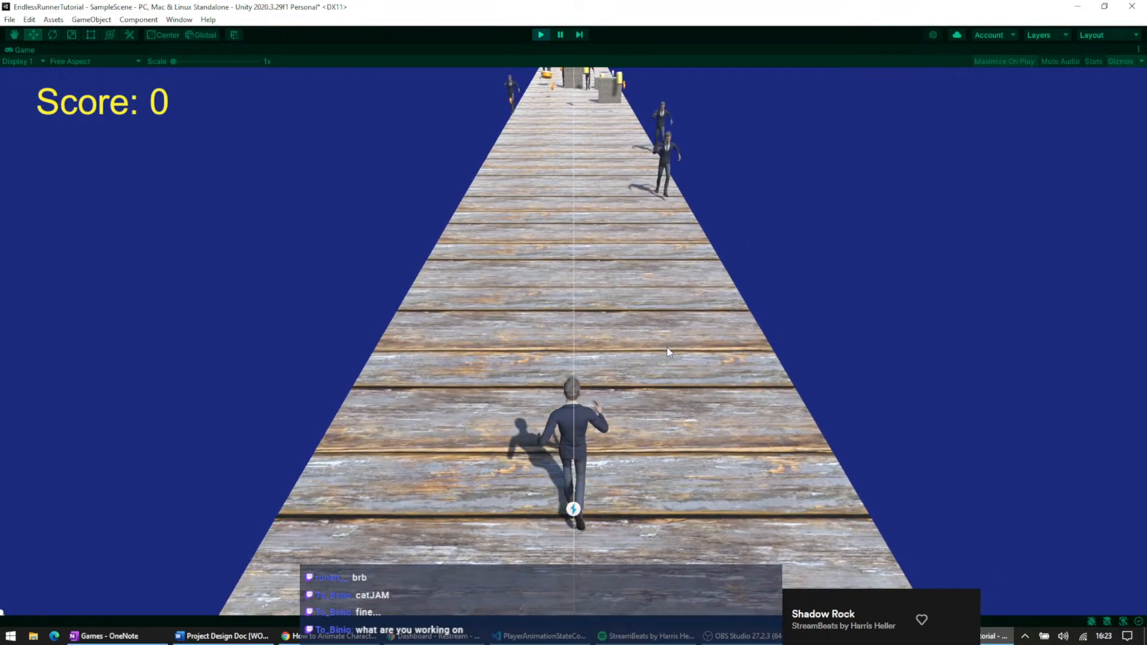
key("Right")
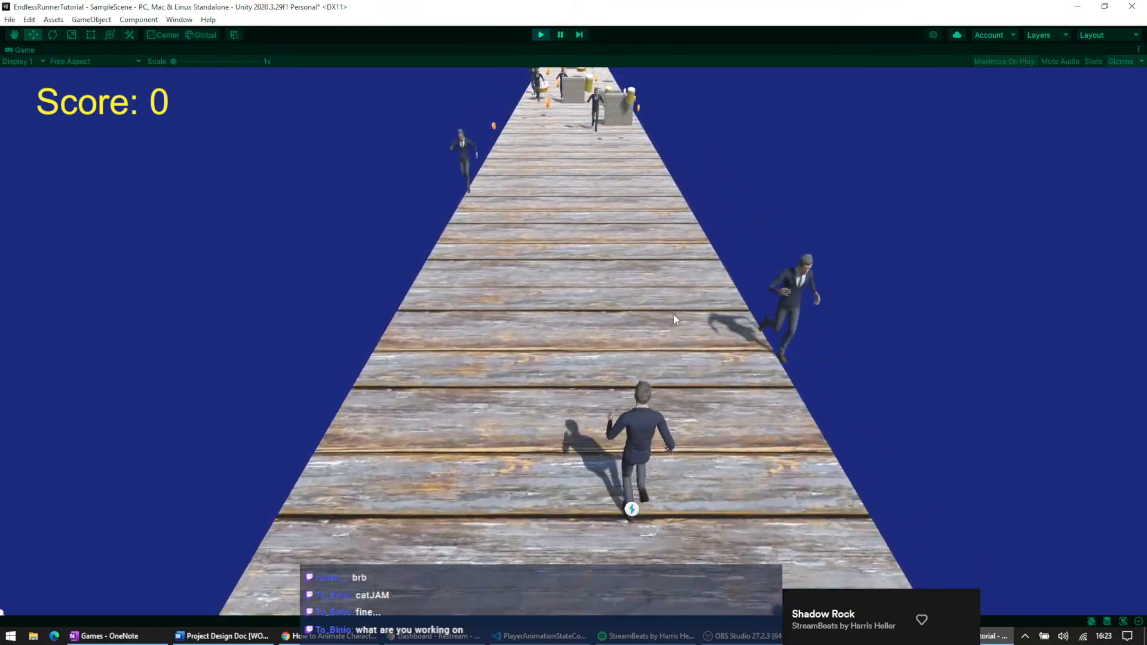
key("Left")
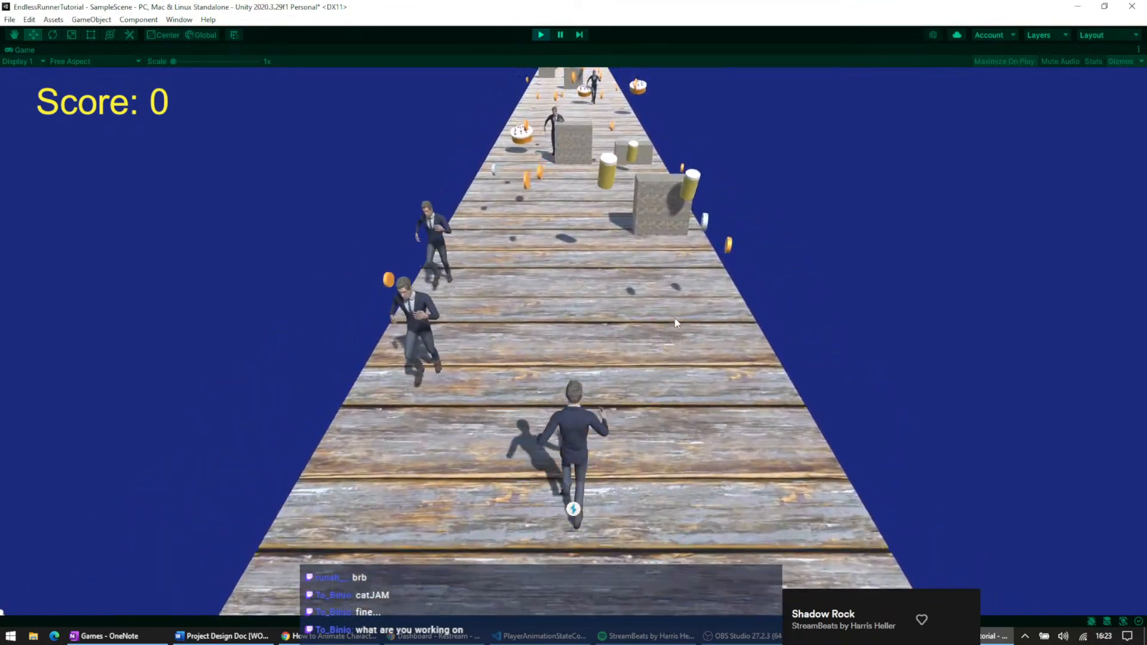
key("Left")
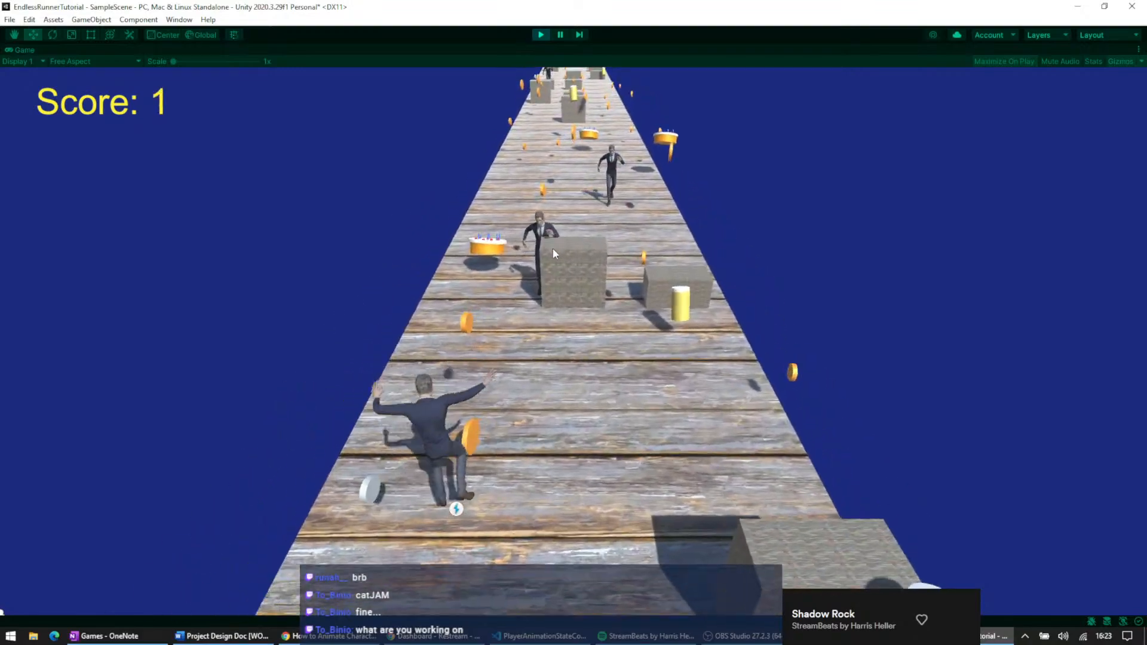
key("d")
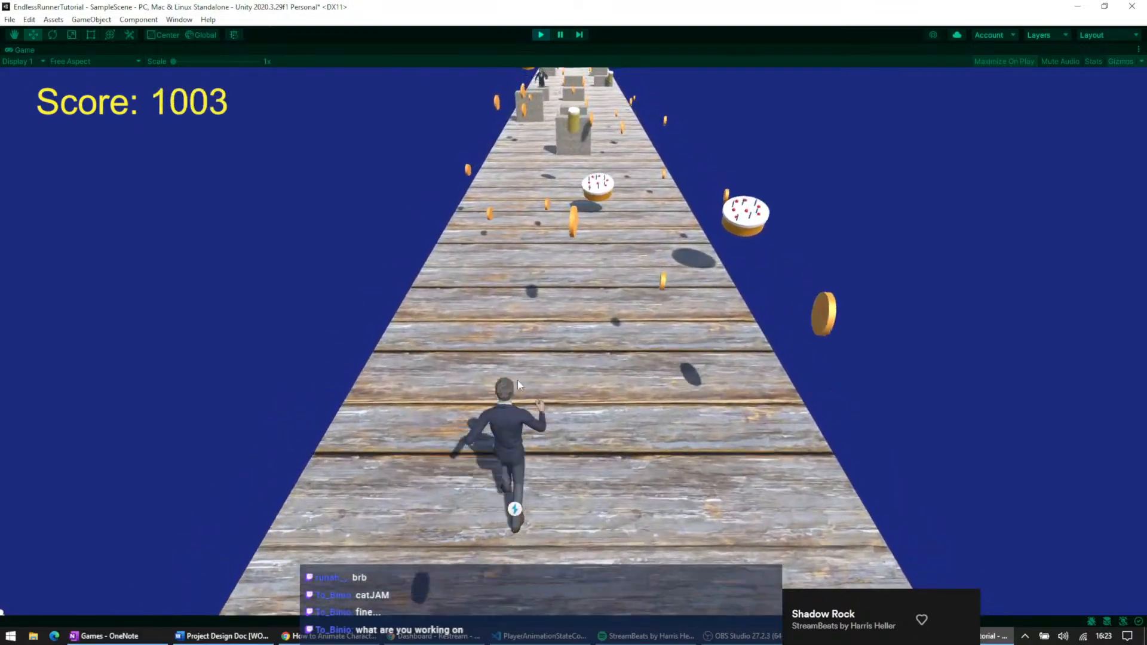
key("a")
key("a")
key("a")
key("d")
key("d")
key("space")
key("d")
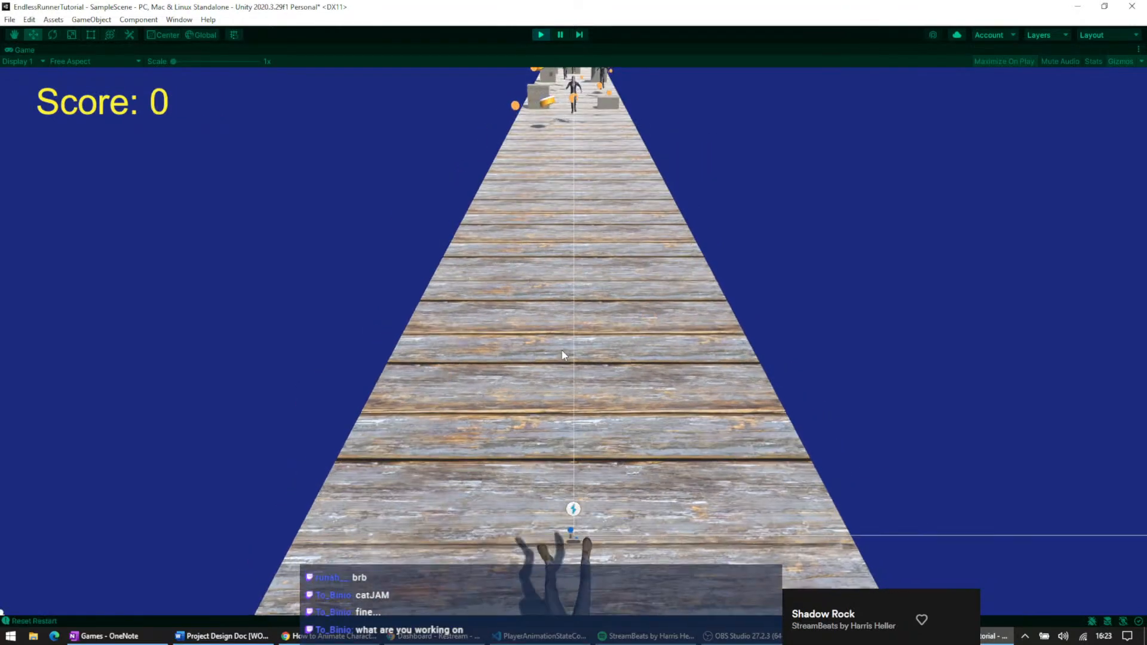
left_click(542, 35)
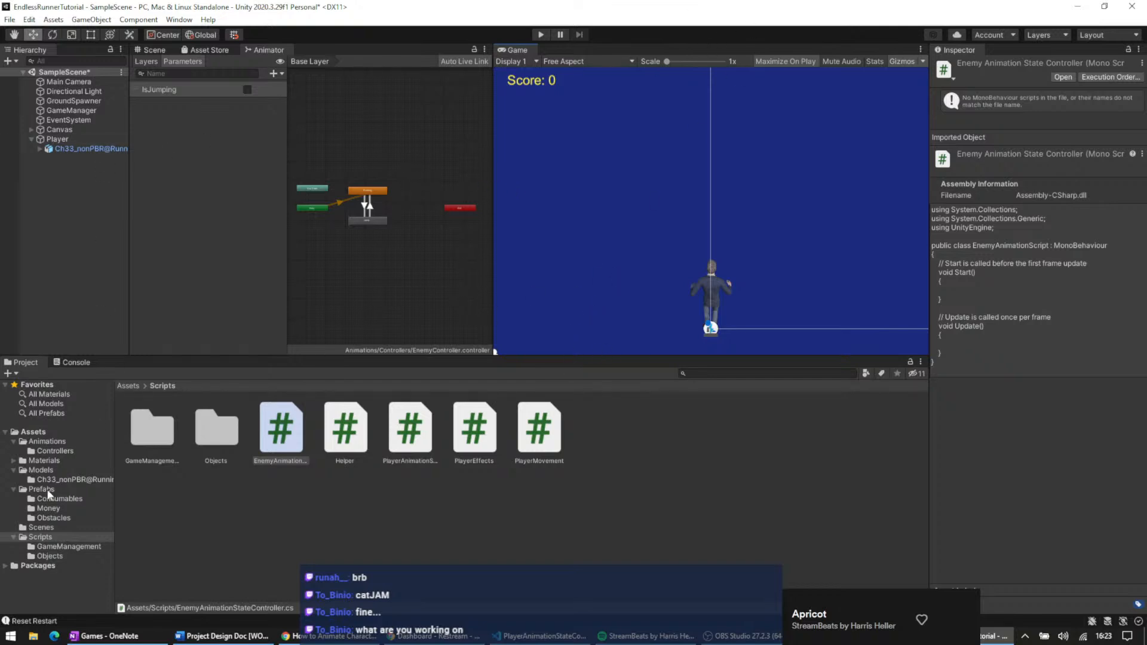
- Inspect the components of the Enemy prefab in the Obstacles folder and those of the Player object in the scene
left_click(48, 510)
left_click(49, 517)
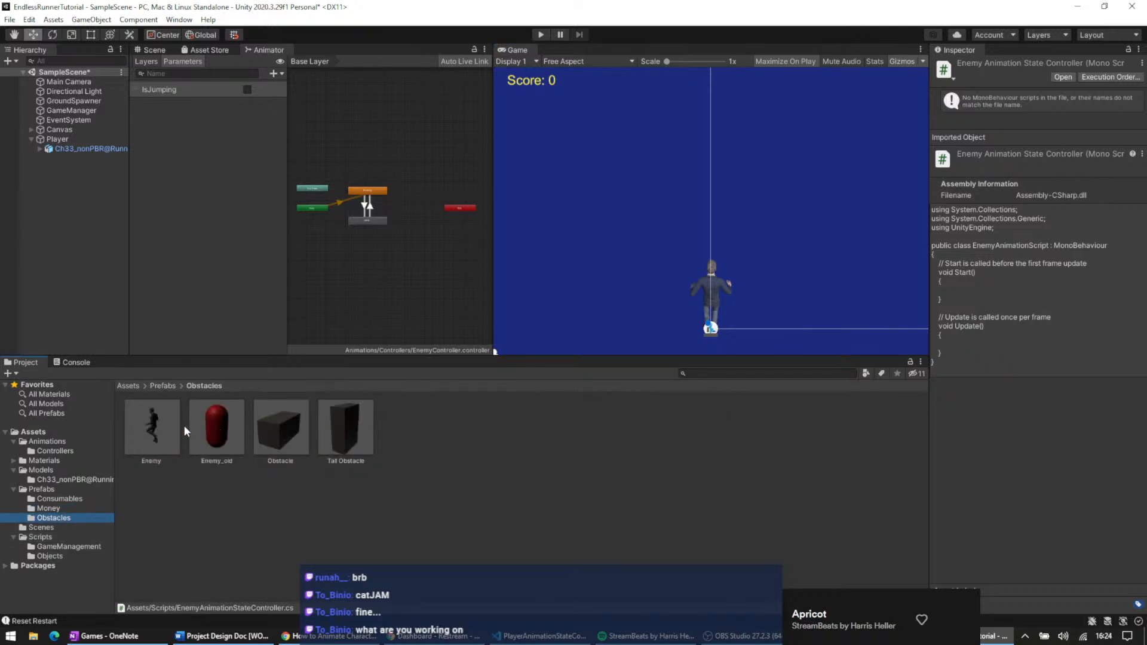
double_click(146, 425)
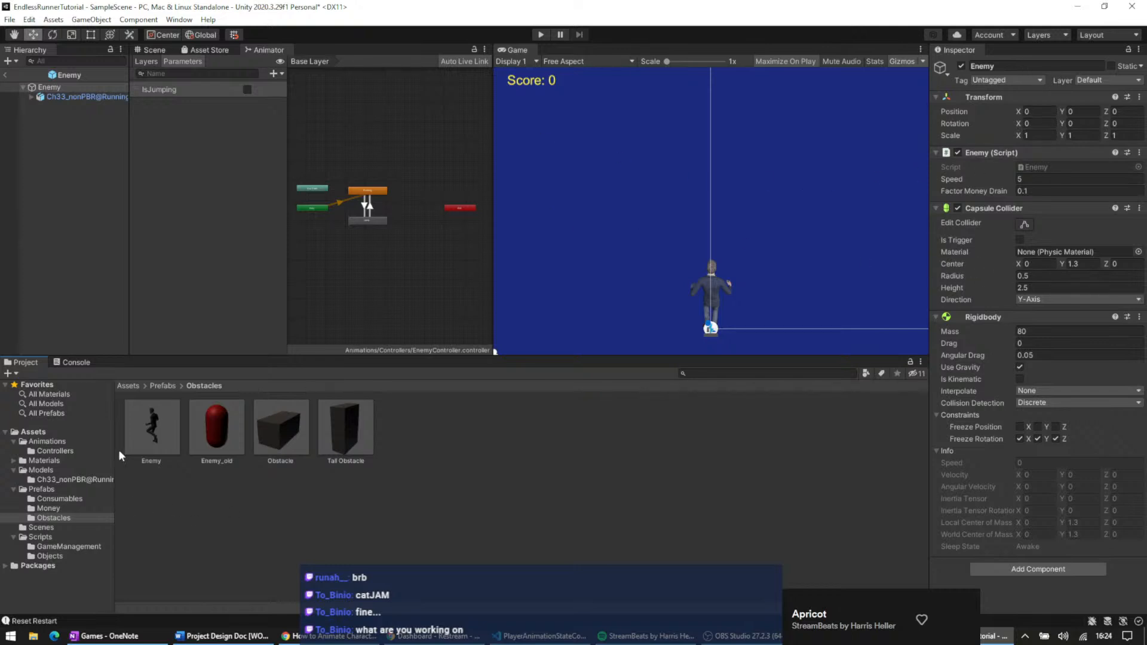
left_click(5, 74)
left_click(57, 139)
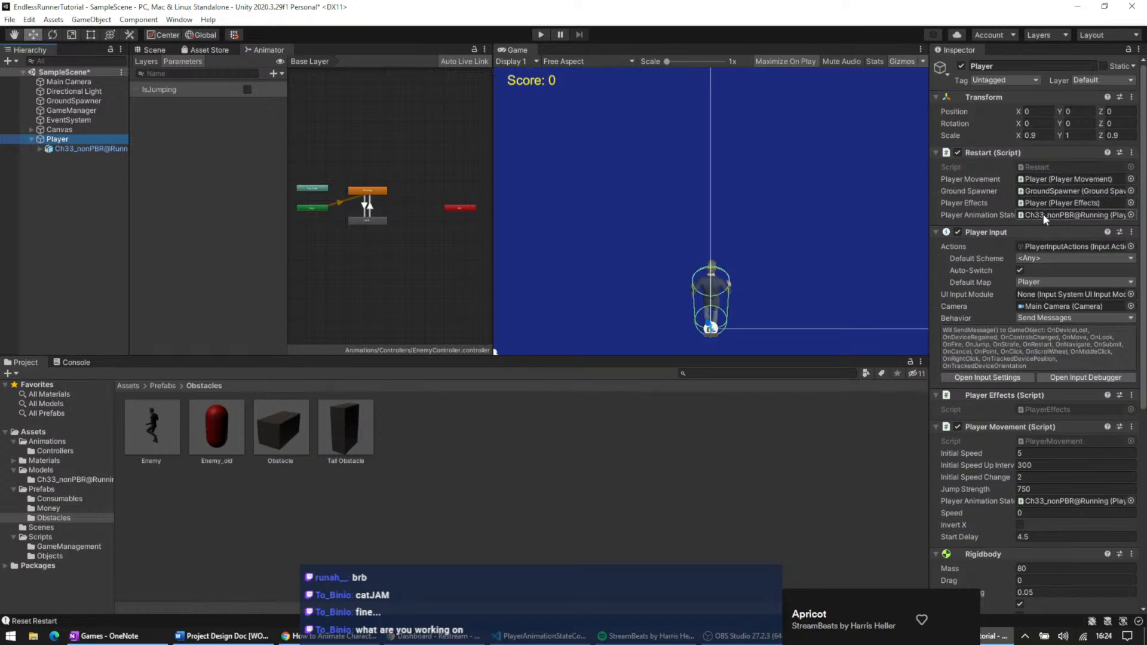
scroll(1050, 209, "down", 3)
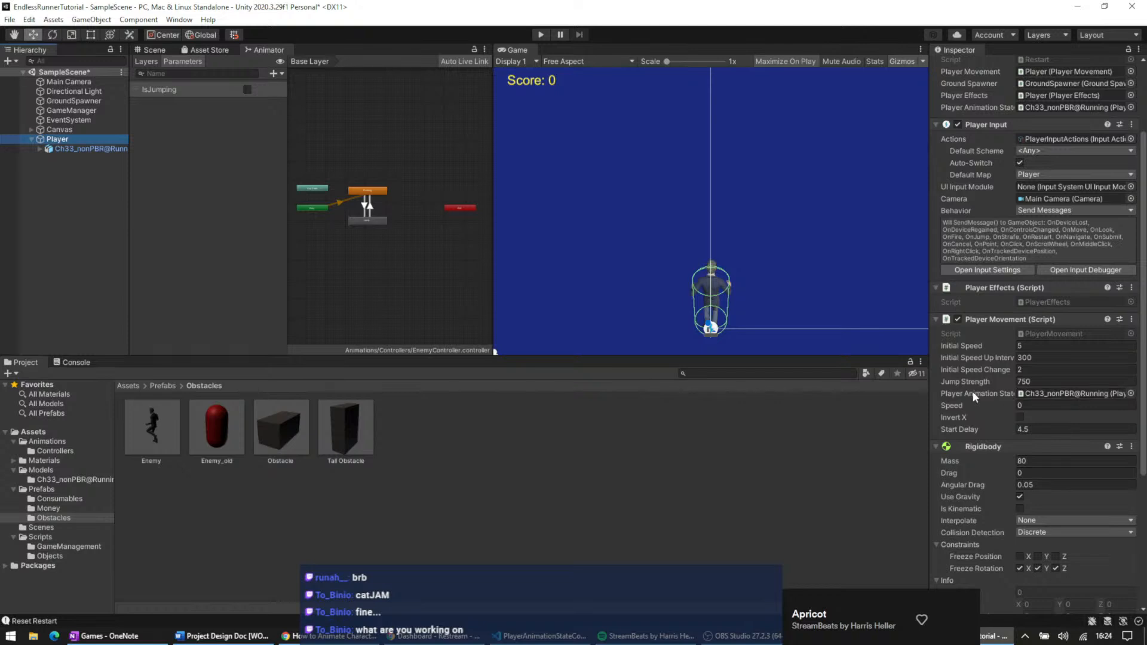
scroll(1089, 383, "down", 3)
scroll(1089, 381, "up", 3)
- Return to Visual Studio Code and open the PlayerMovement script side by side with the Enemy script
left_click(519, 637)
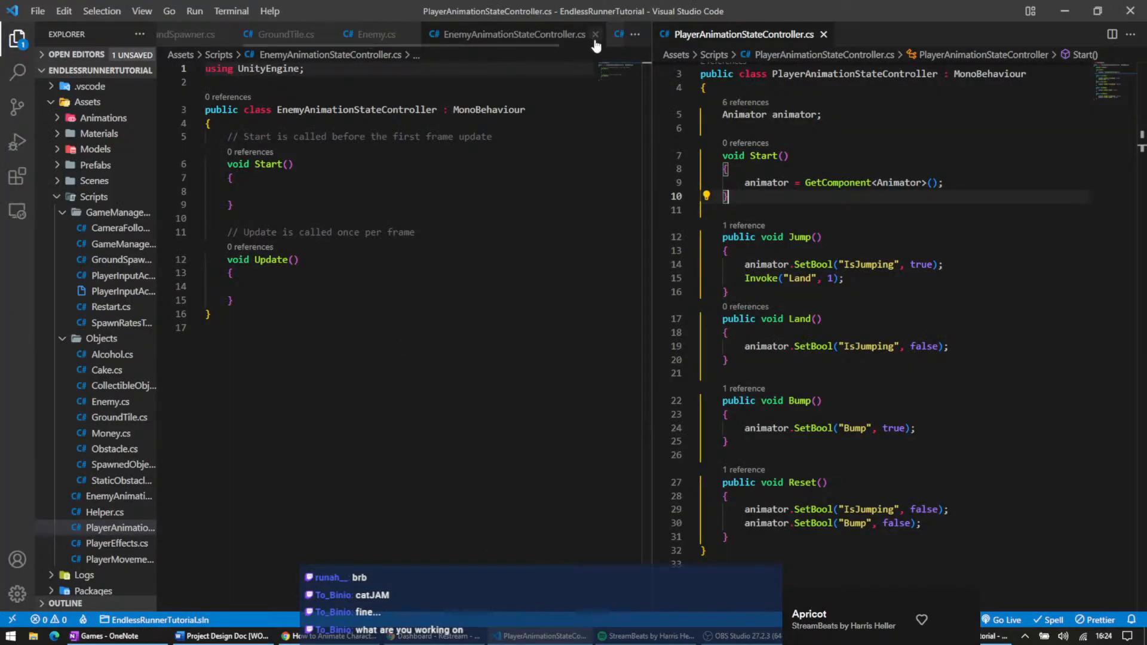
left_click(616, 38)
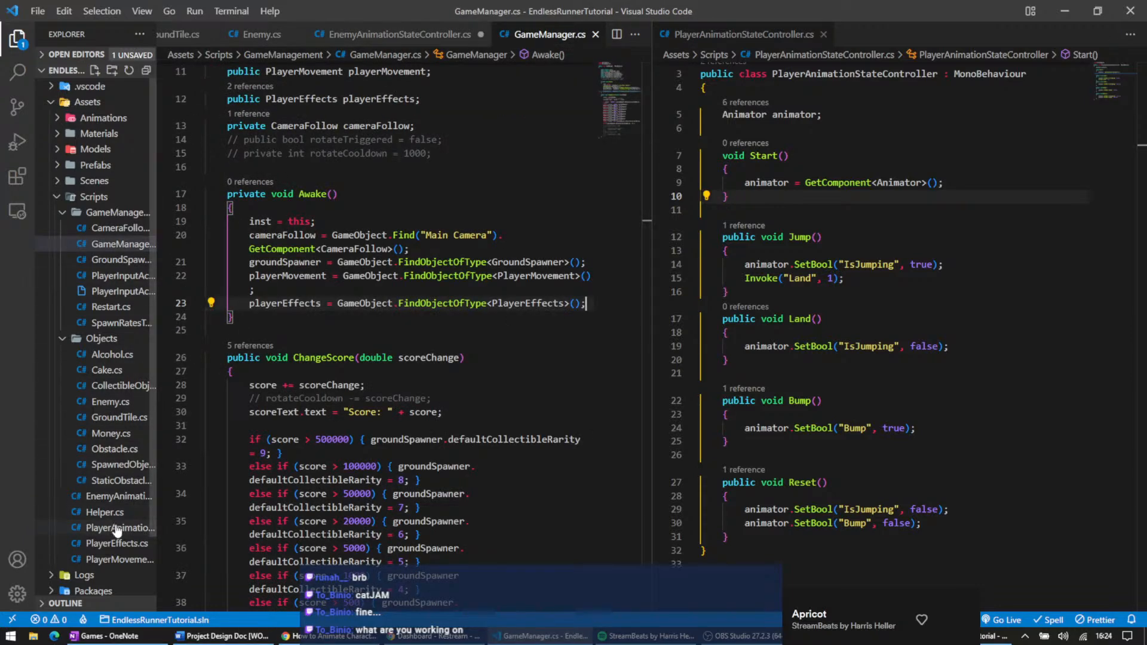
left_click(117, 559)
left_click_drag(508, 39, 909, 36)
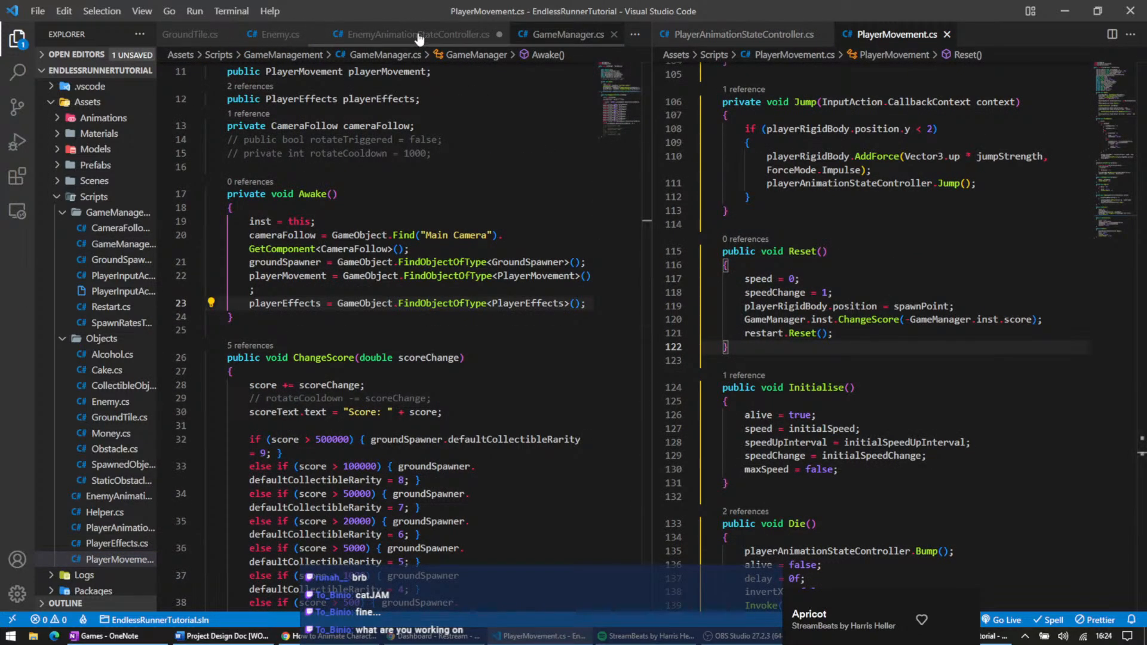
left_click_drag(276, 43, 460, 36)
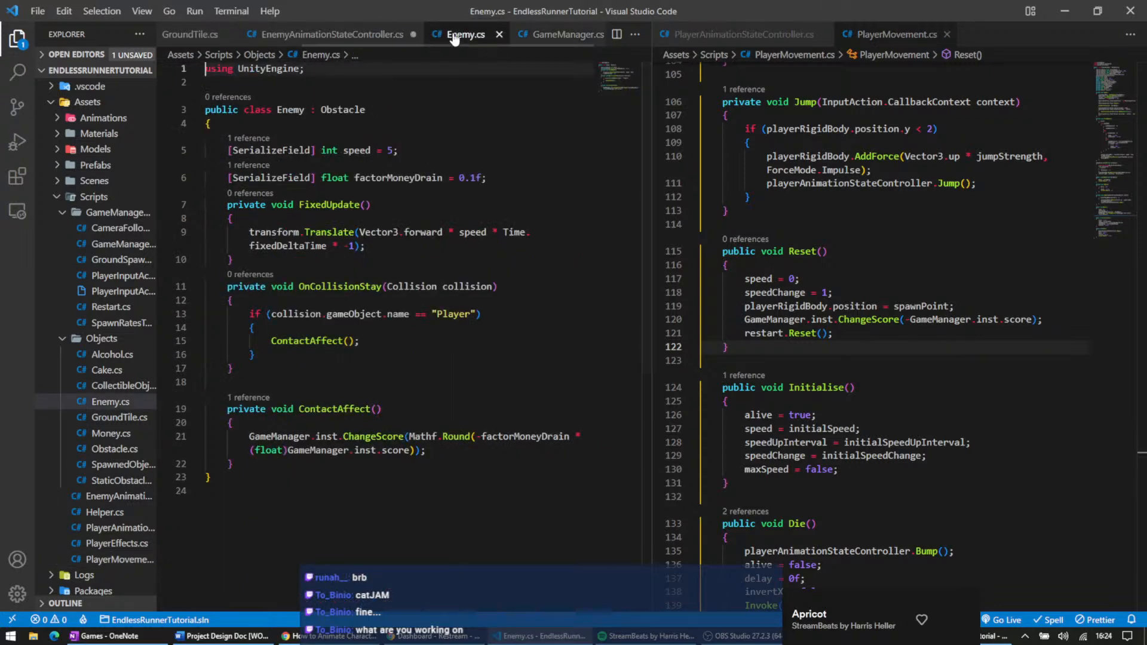
- Copy the serialized playerAnimationStateController field from PlayerMovement into the Enemy class, on its own line below factorMoneyDrain
scroll(970, 174, "up", 3)
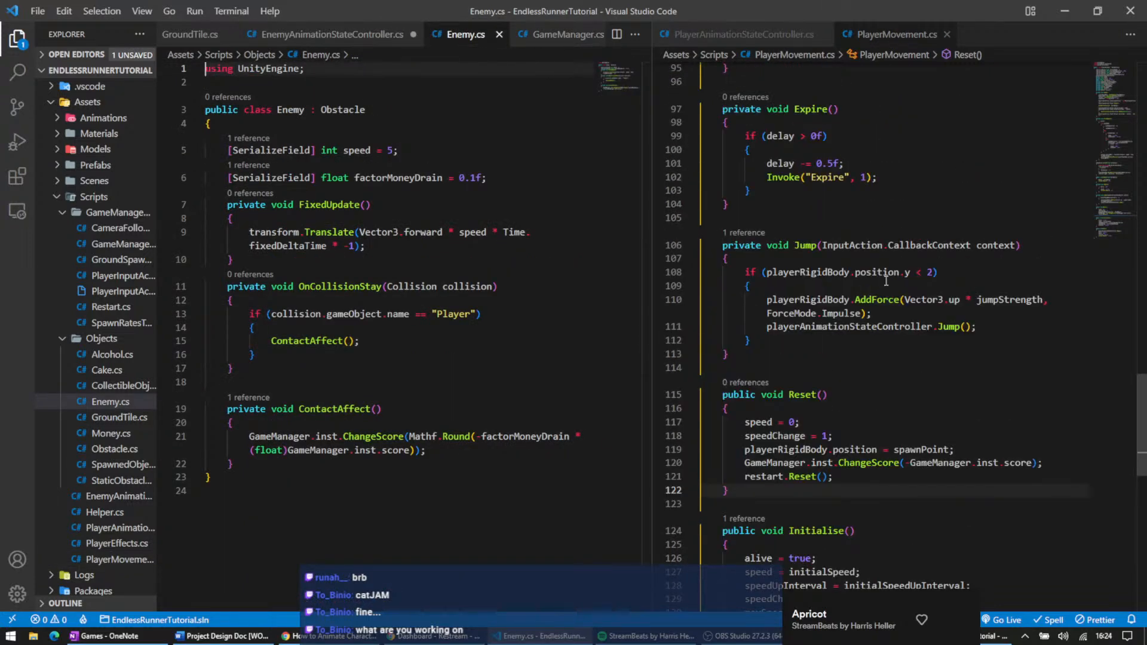
scroll(908, 191, "up", 20)
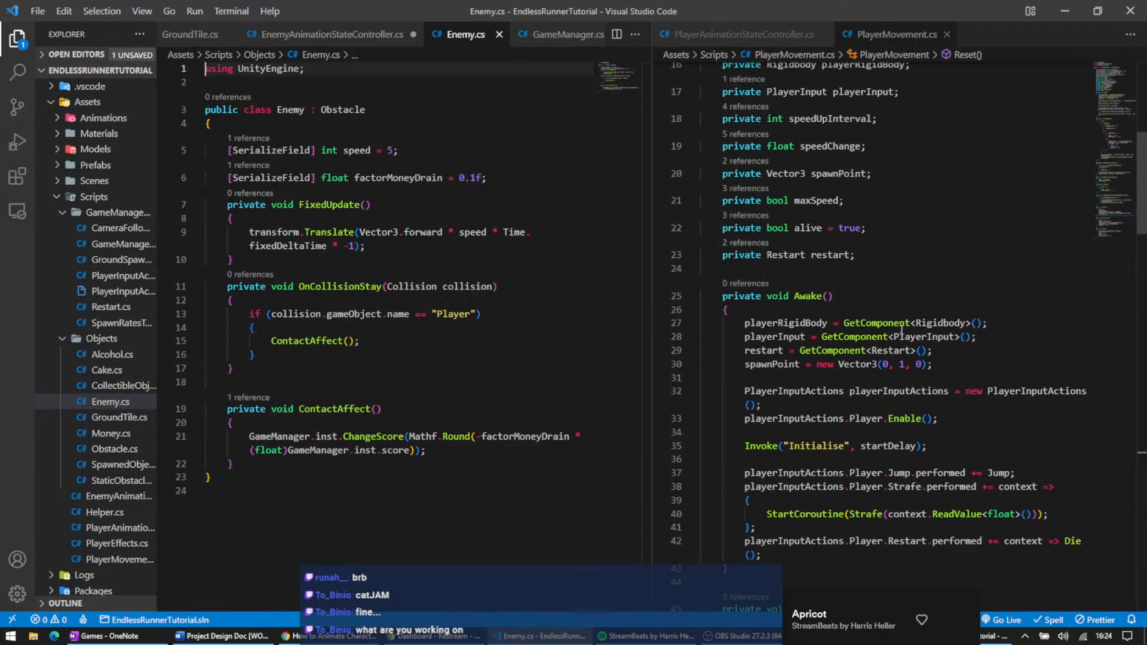
scroll(927, 208, "up", 4)
left_click_drag(894, 251, 723, 239)
key("ctrl+c")
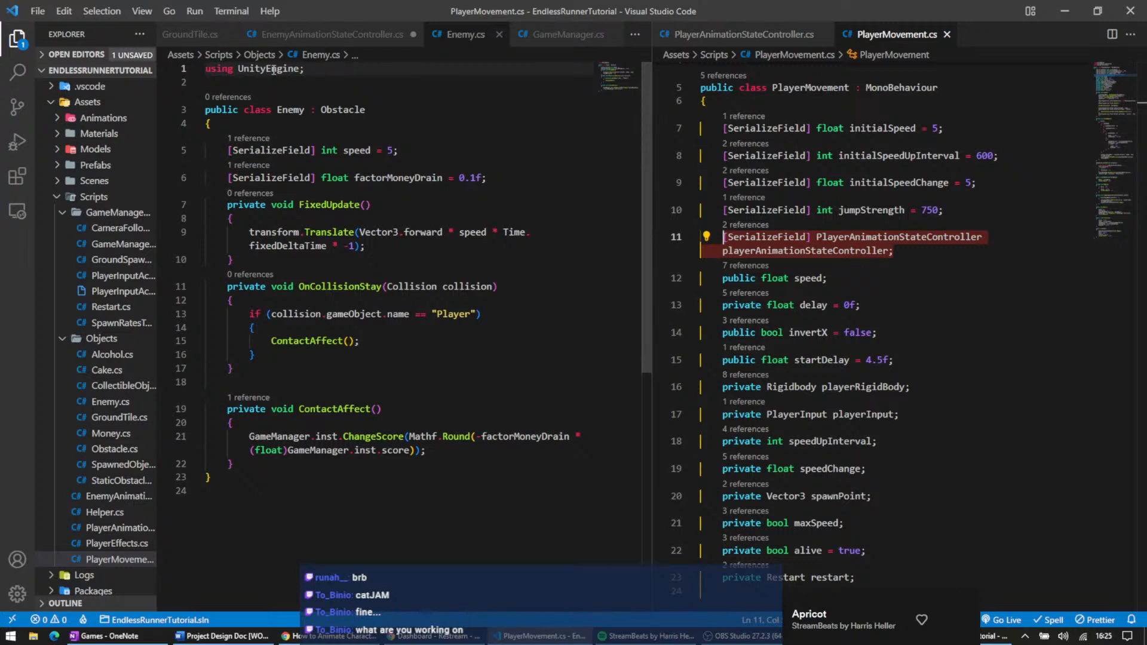
left_click(505, 177)
key("ctrl+v")
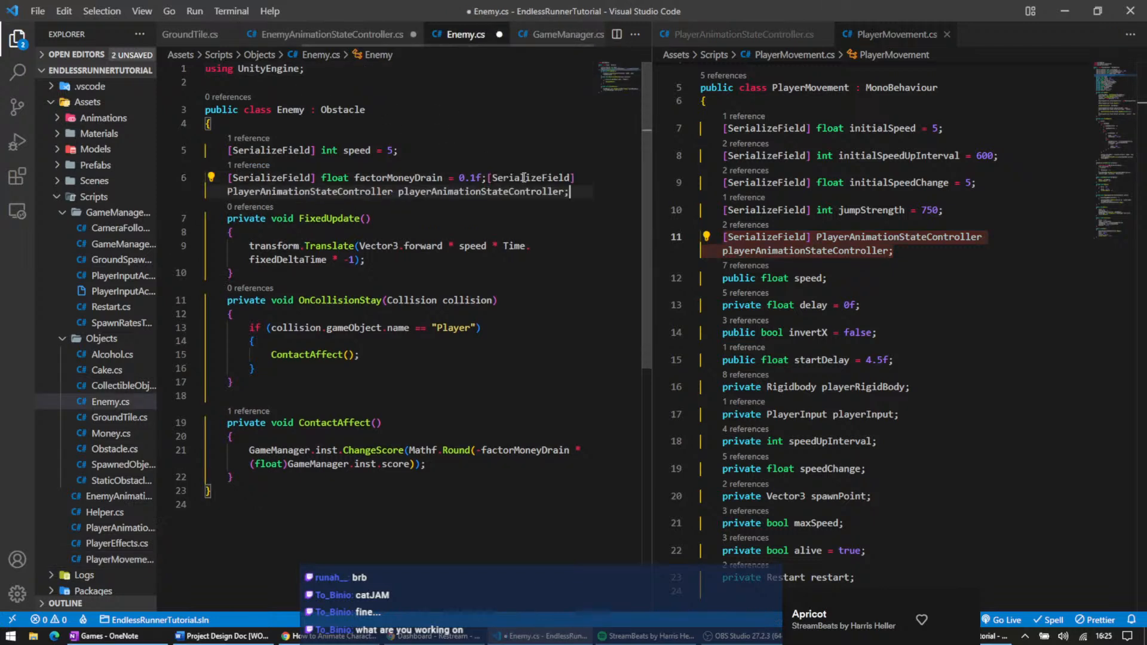
left_click(486, 177)
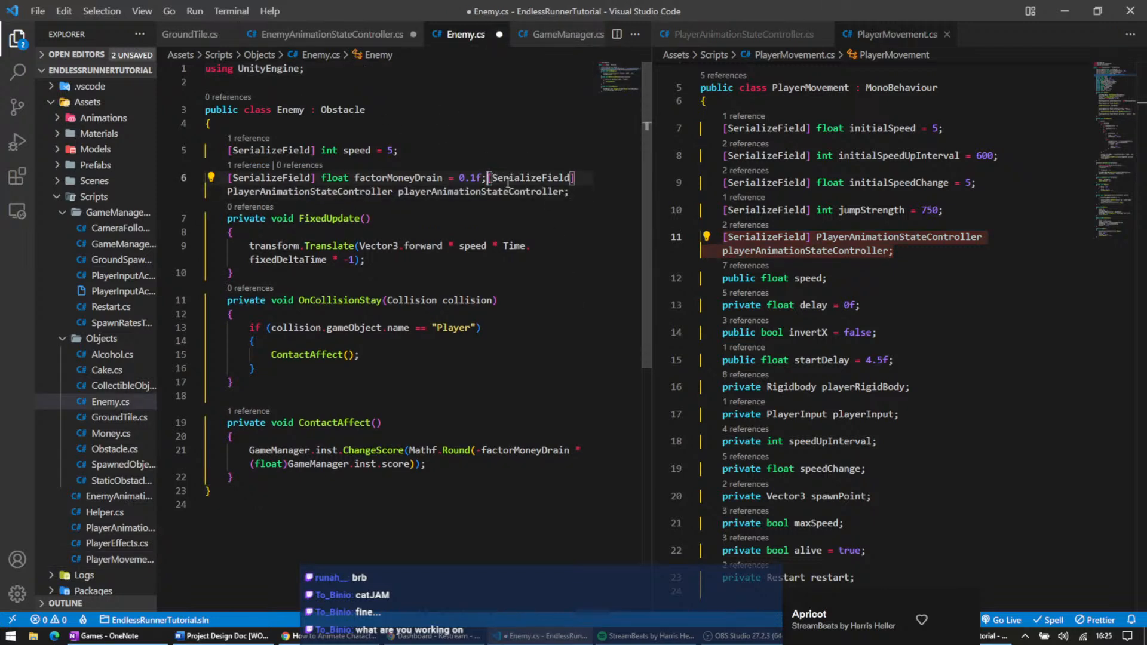
key("Return")
- Change the pasted field's type in the Enemy class to EnemyAnimationStateController
double_click(401, 206)
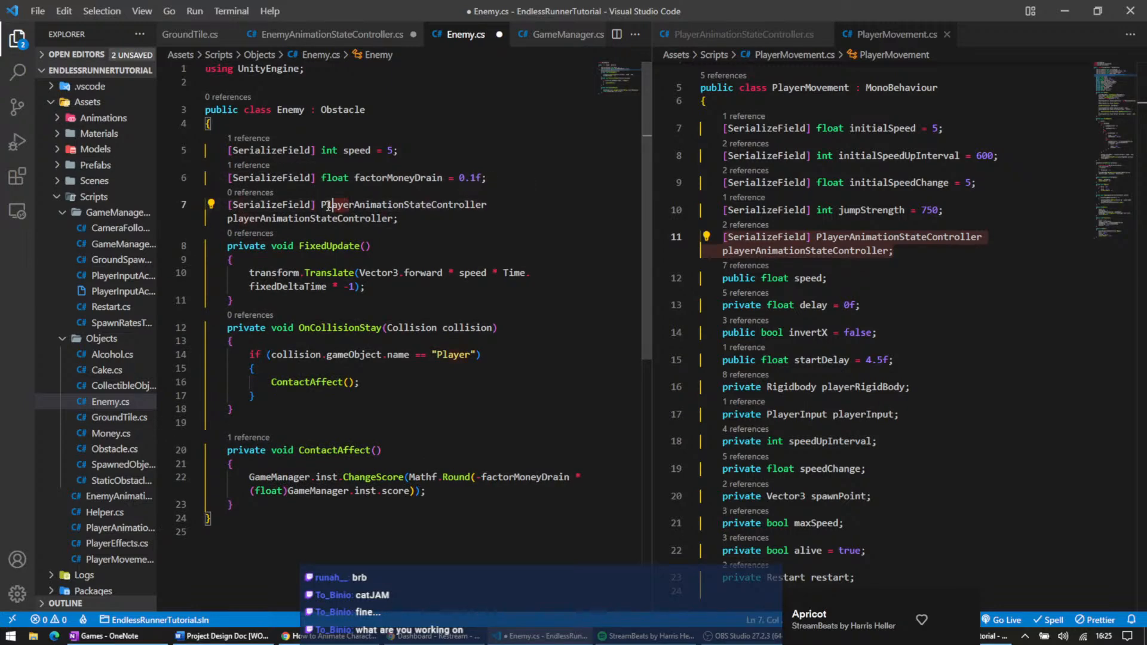
key("Left")
key("Delete")
key("Delete")
key("Delete")
key("Delete")
key("Delete")
key("Delete")
type("Enemy")
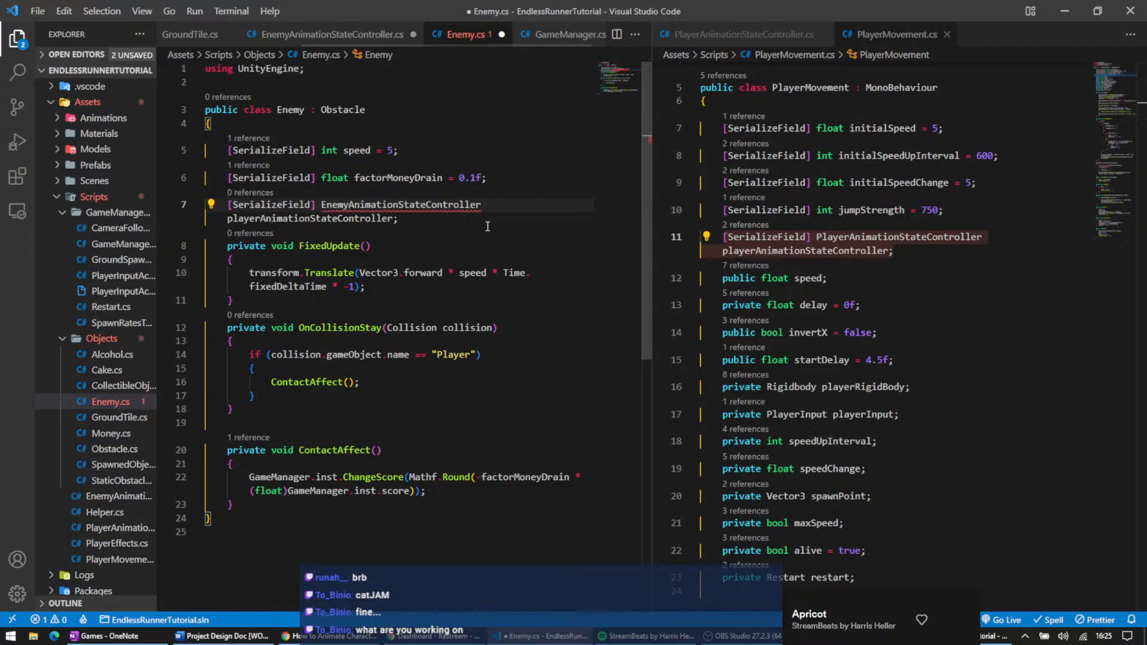
double_click(337, 206)
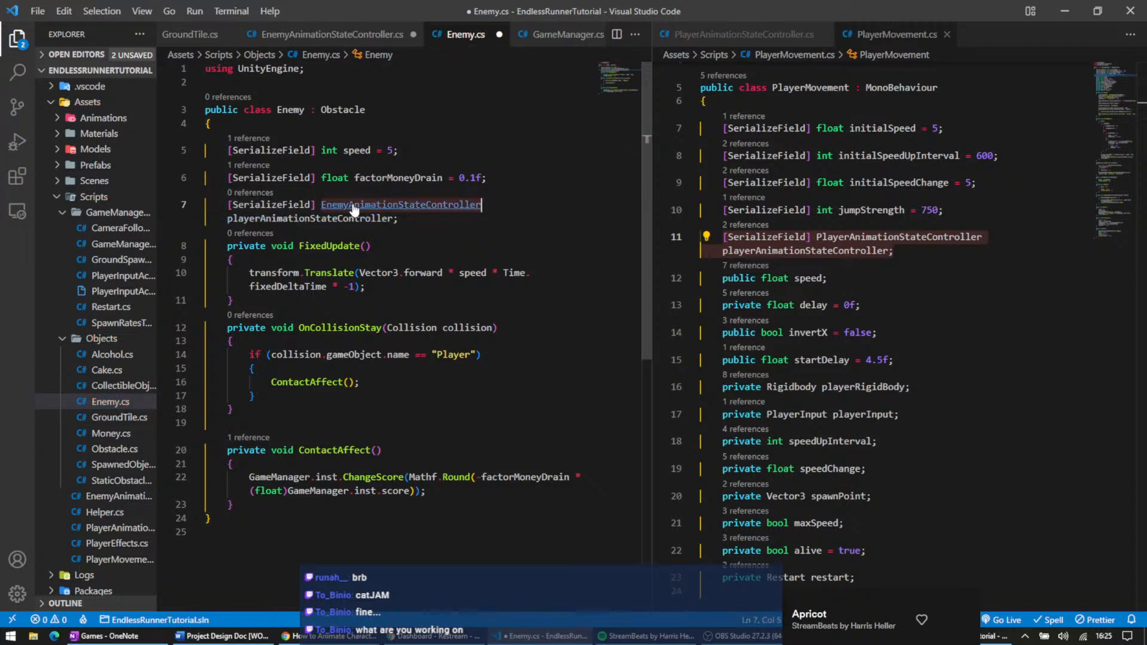
- Rename the playerAnimationStateController field in the Enemy class to enemyAnimationStateController
key("ctrl+c")
double_click(341, 218)
key("ctrl+v")
key("Home")
type("e")
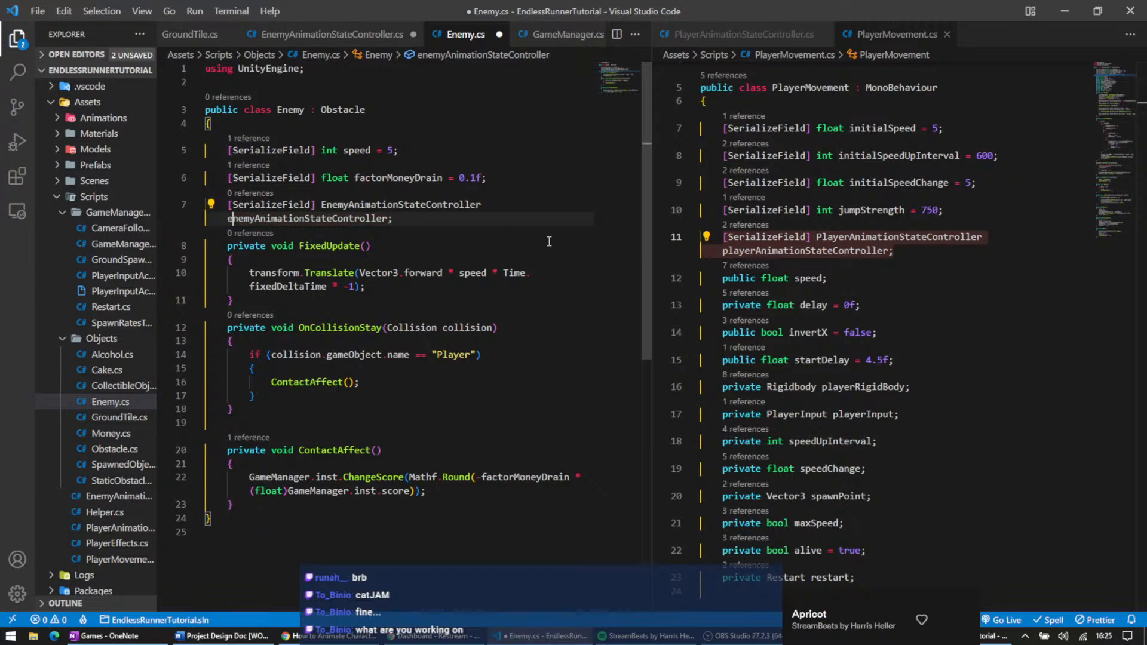
- Add the call enemyAnimationStateController.Jump(); below the Translate line in the Enemy class's FixedUpdate method
left_click(481, 254)
scroll(898, 302, "down", 6)
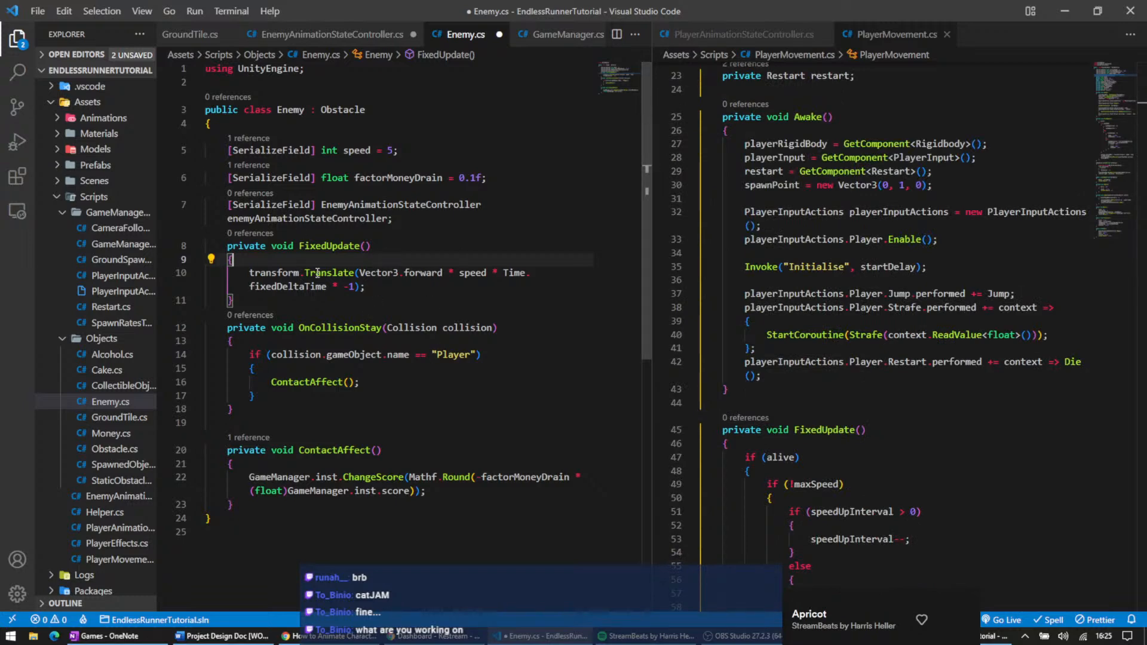
left_click(379, 286)
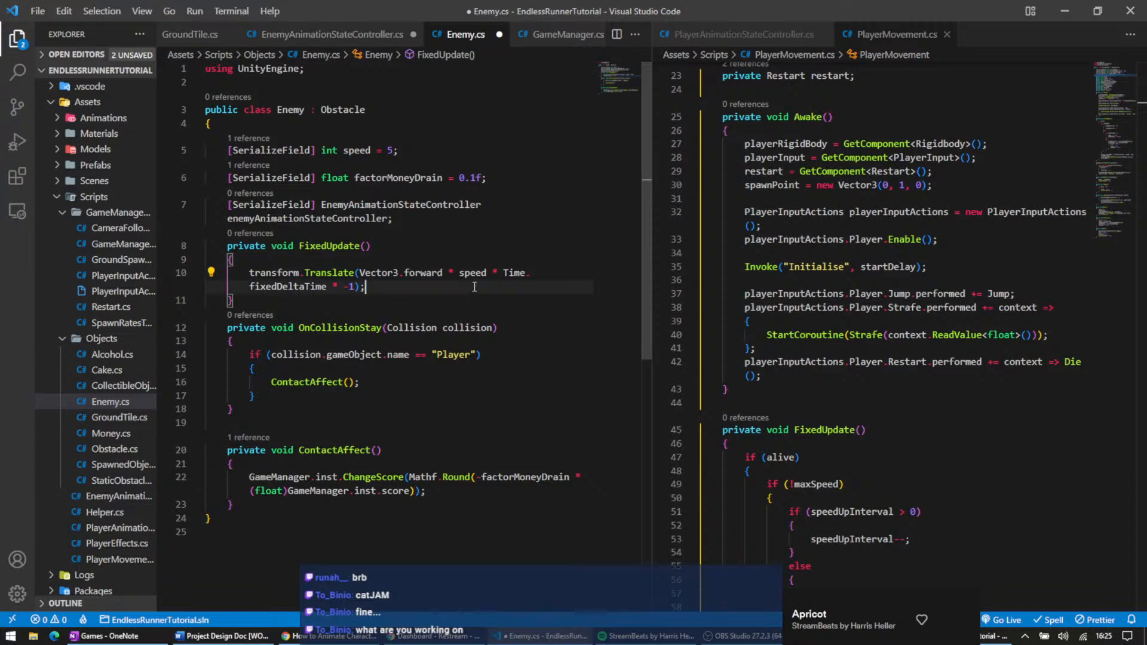
key("Return")
type("enemyAnimationStateController")
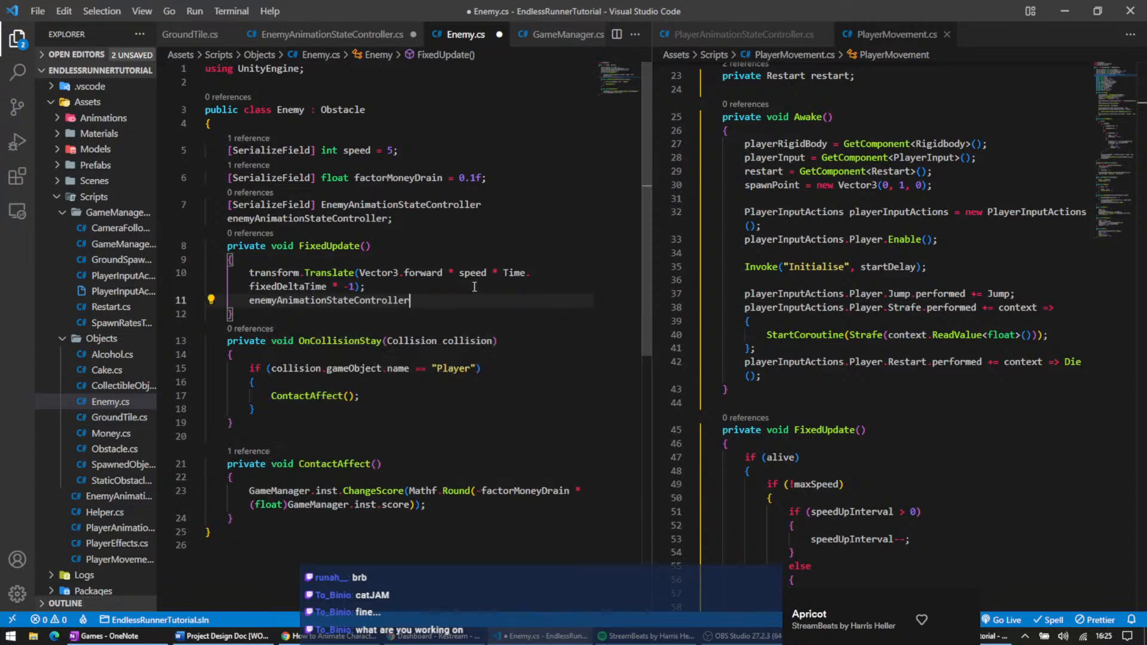
key("BackSpace")
type(".Ju")
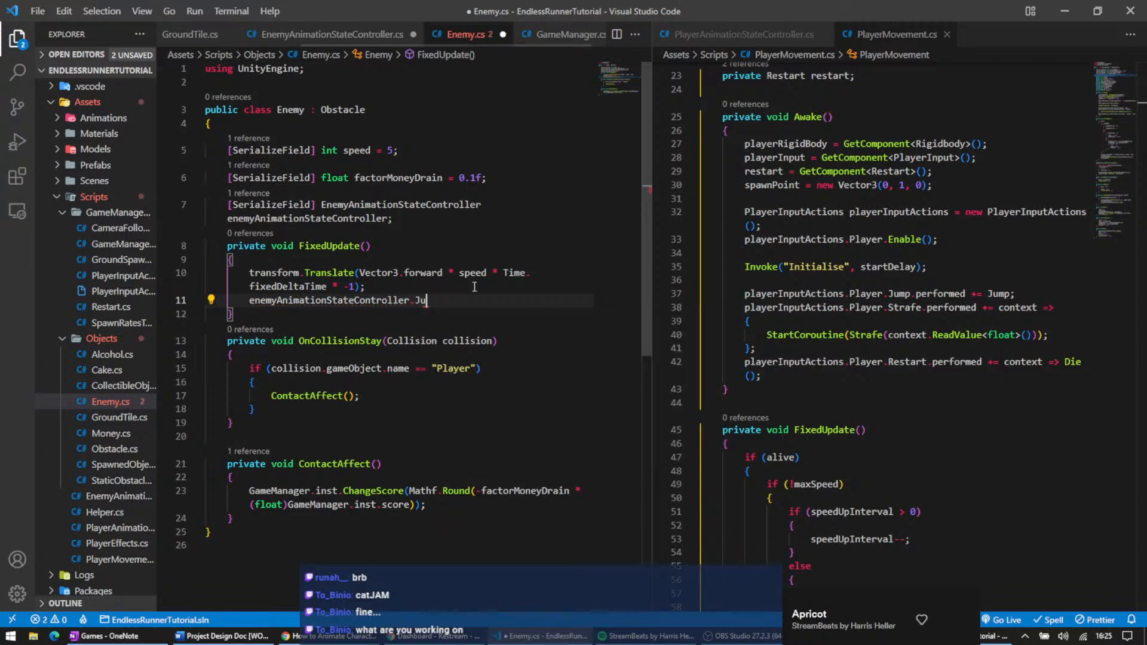
type("mp();")
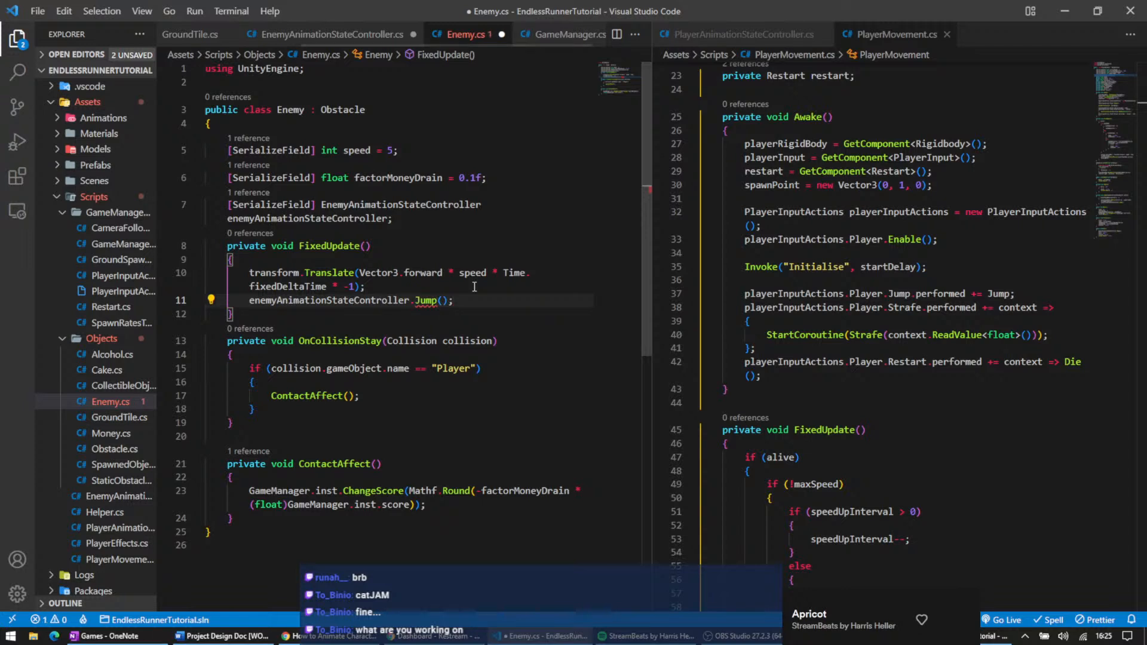
mouse_move(425, 299)
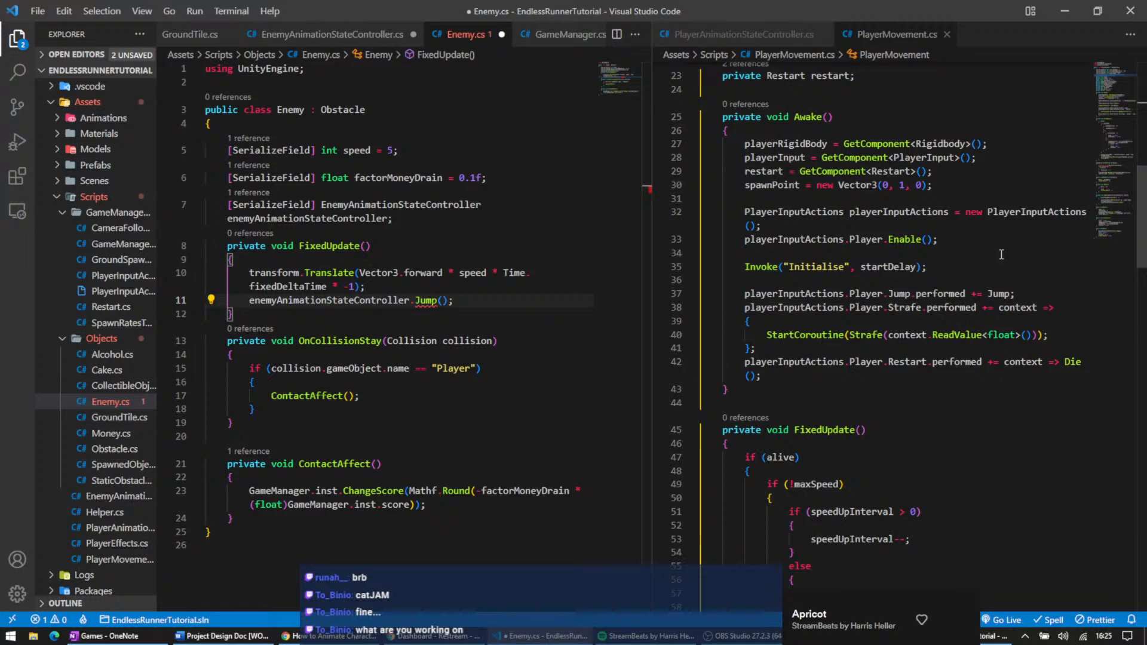
- Change the enemyAnimationStateController field's type to PlayerAnimationStateController and insert a blank line above the Jump call in FixedUpdate
scroll(900, 209, "up", 5)
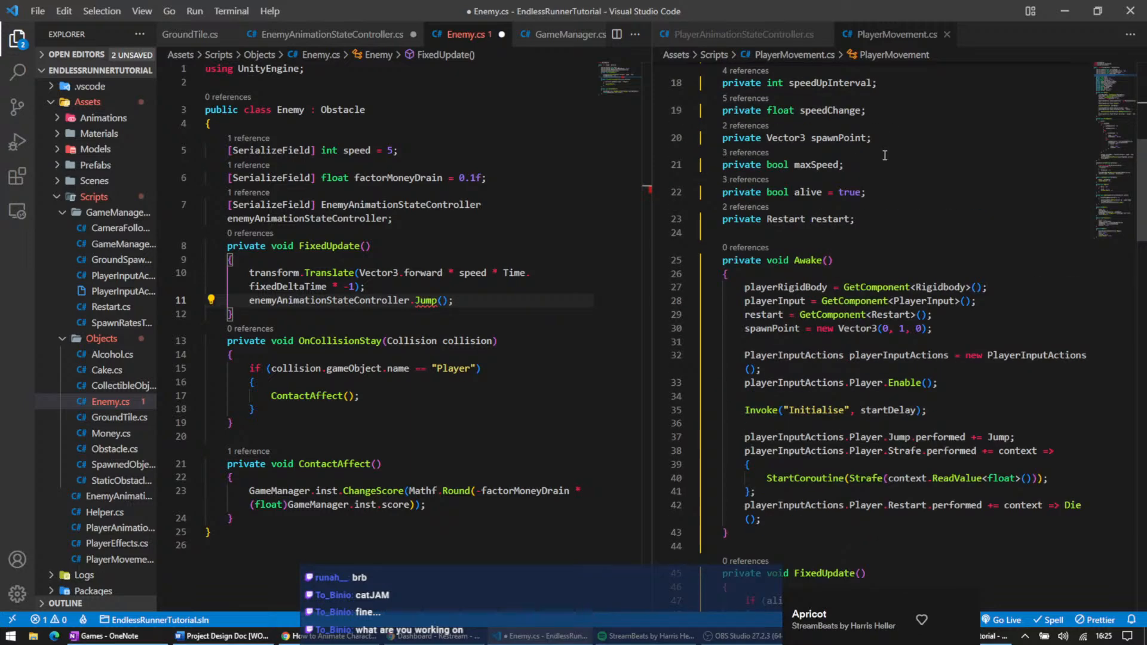
left_click(864, 94)
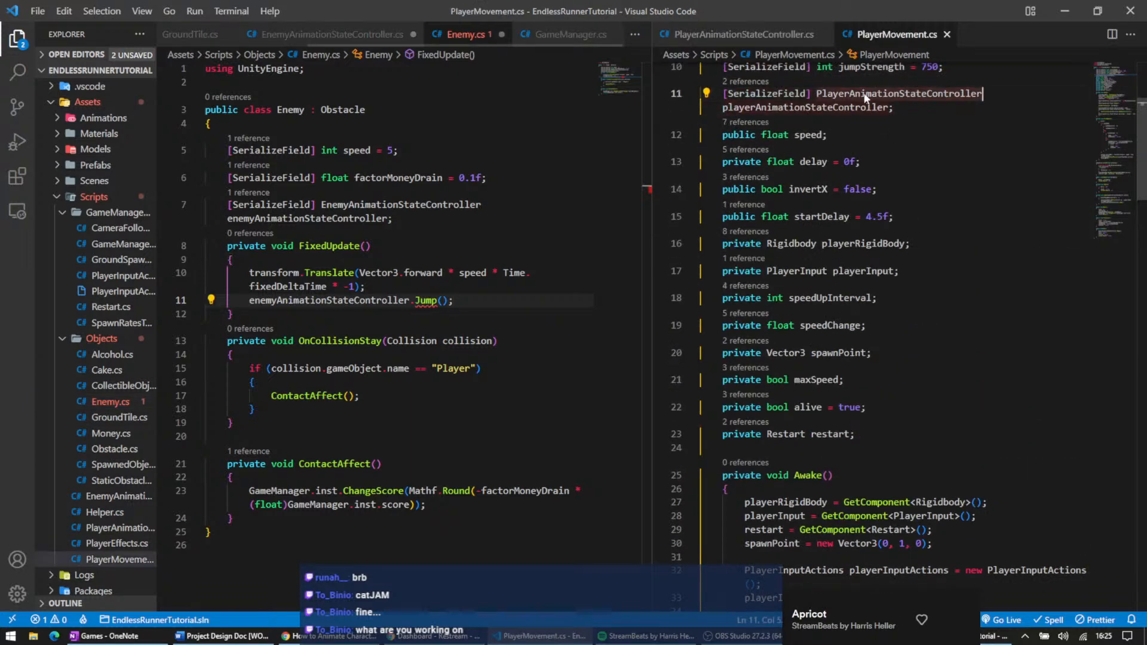
double_click(409, 205)
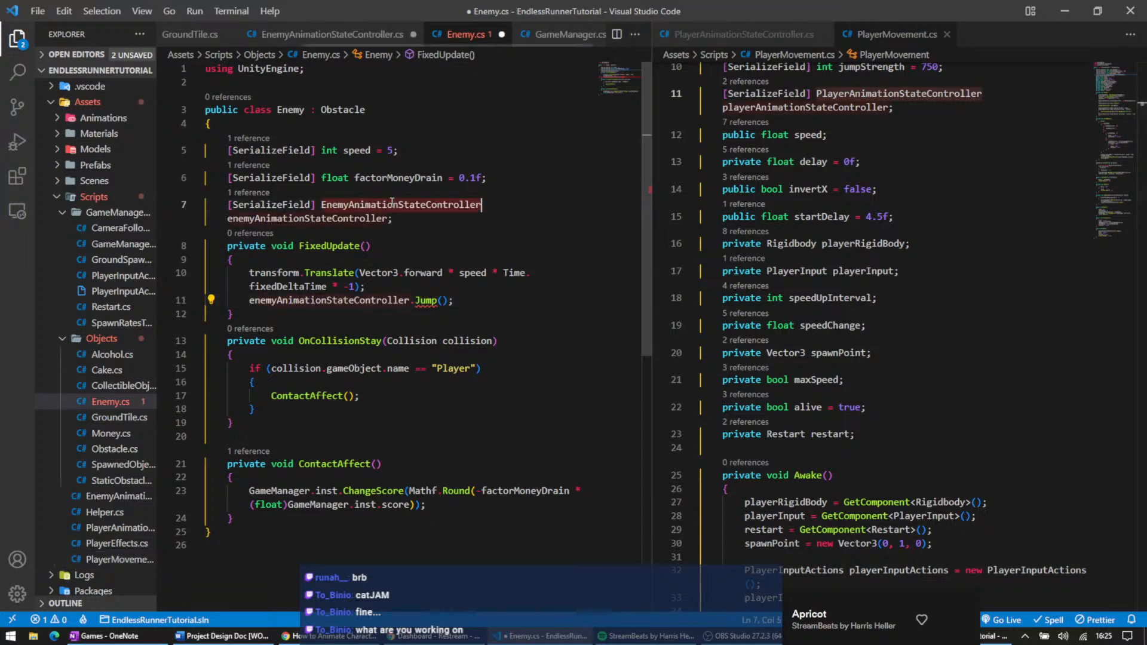
key("ctrl+v")
left_click(480, 304)
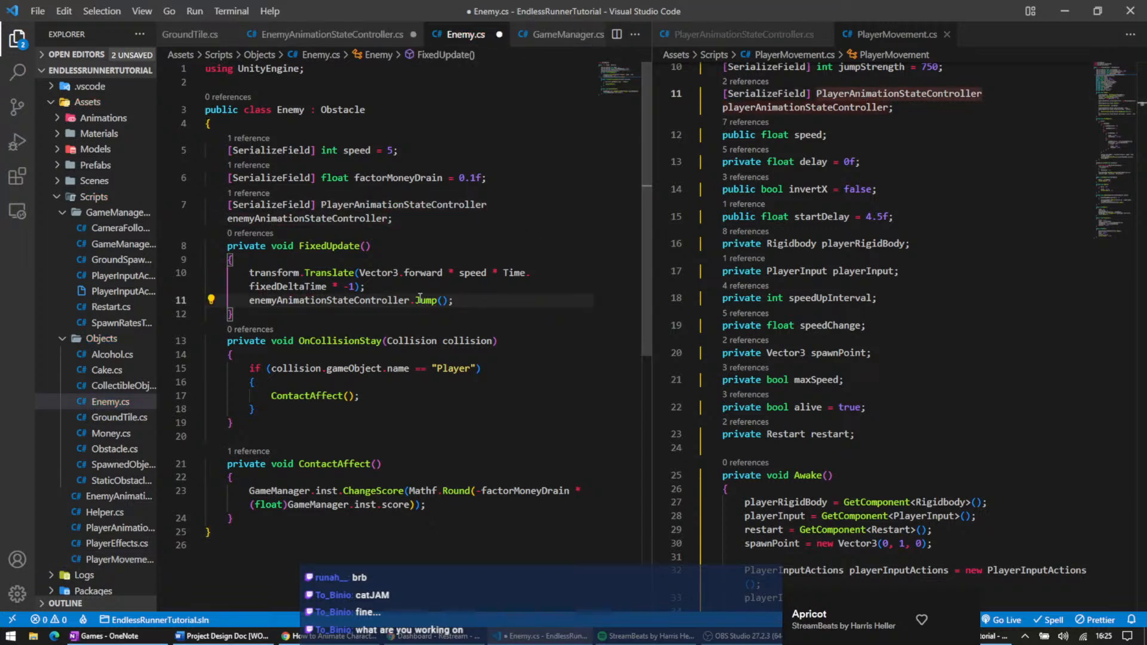
left_click(482, 289)
key("Return")
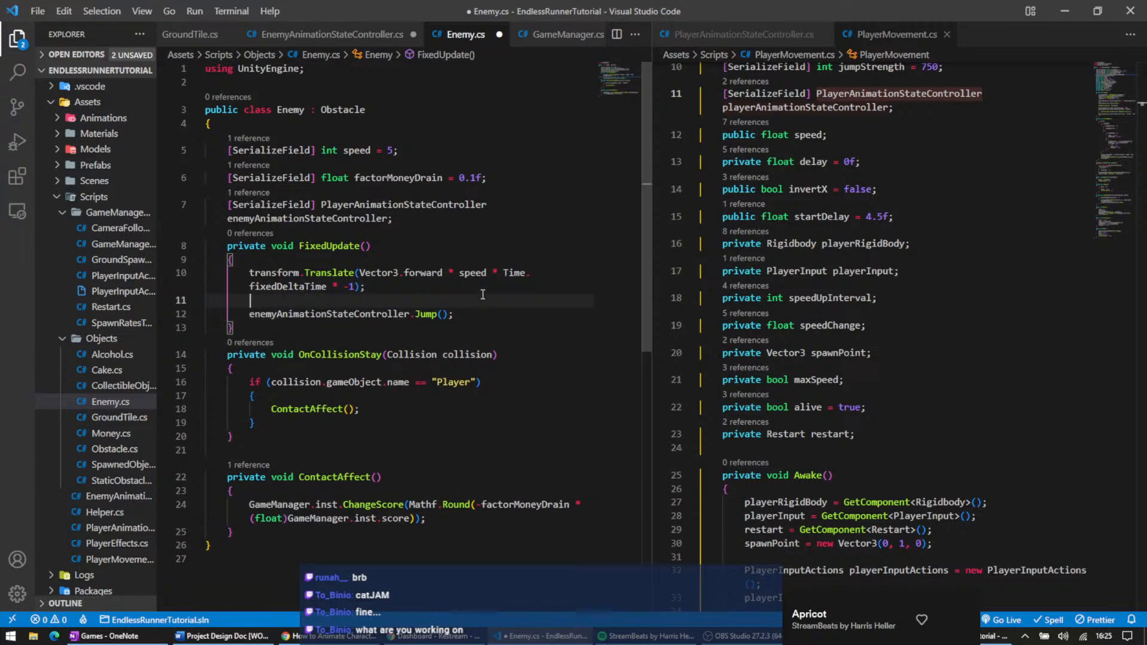
- Following the Strafe coroutine in PlayerMovement, add an empty IEnumerator Jump() method below ContactAffect in the Enemy class
scroll(755, 304, "down", 10)
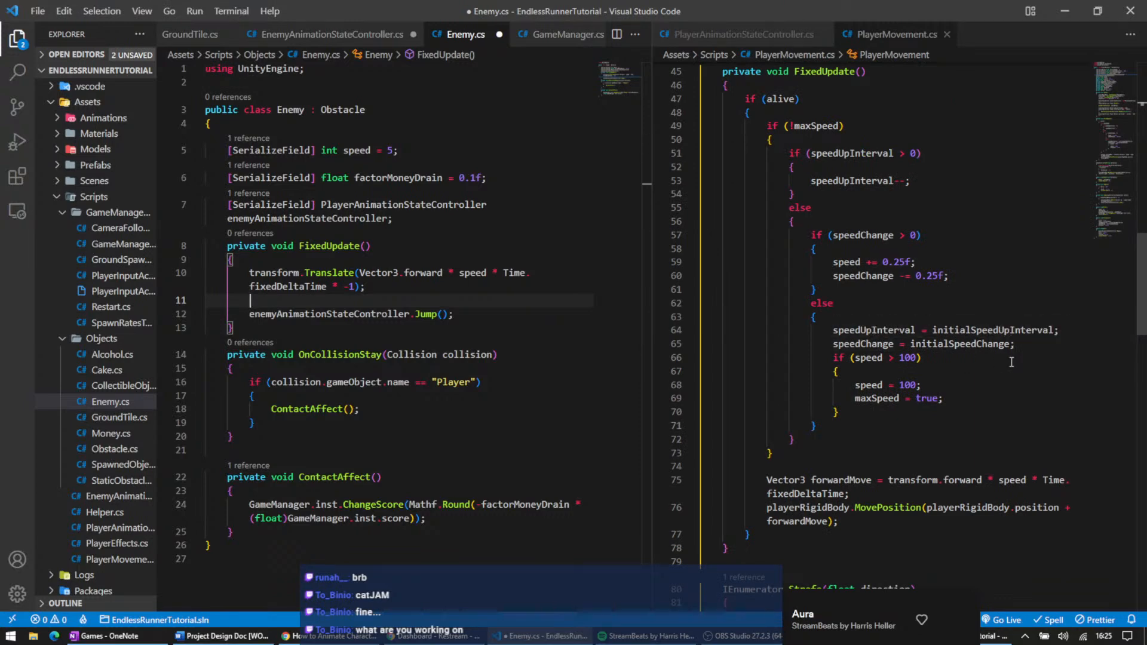
scroll(1012, 362, "down", 2)
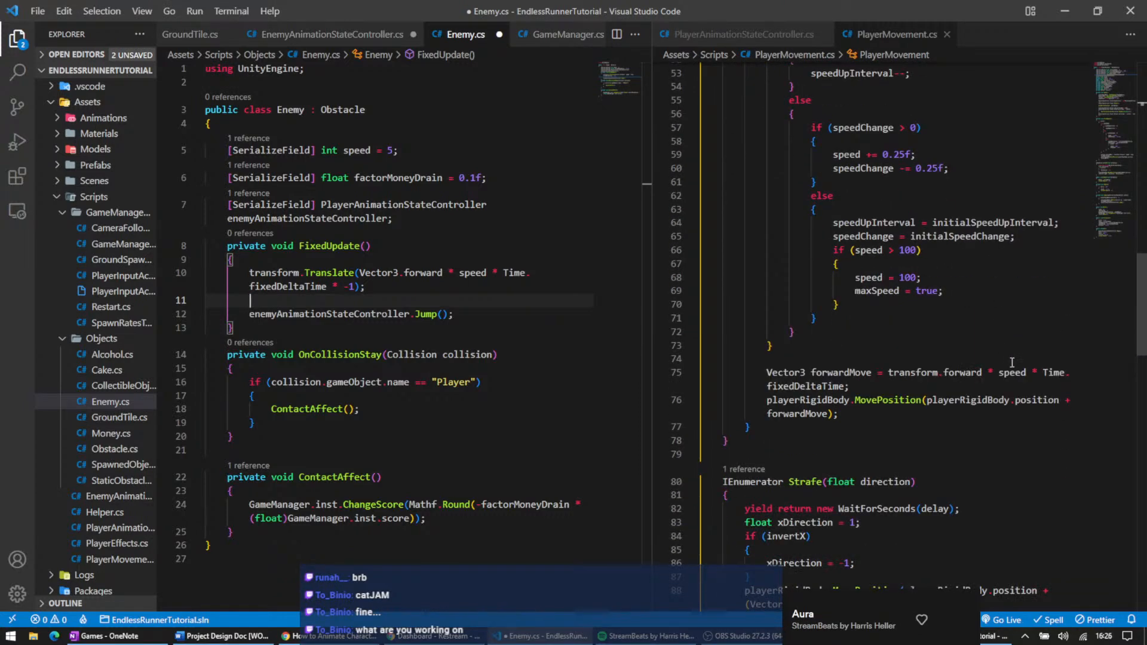
scroll(1012, 362, "down", 2)
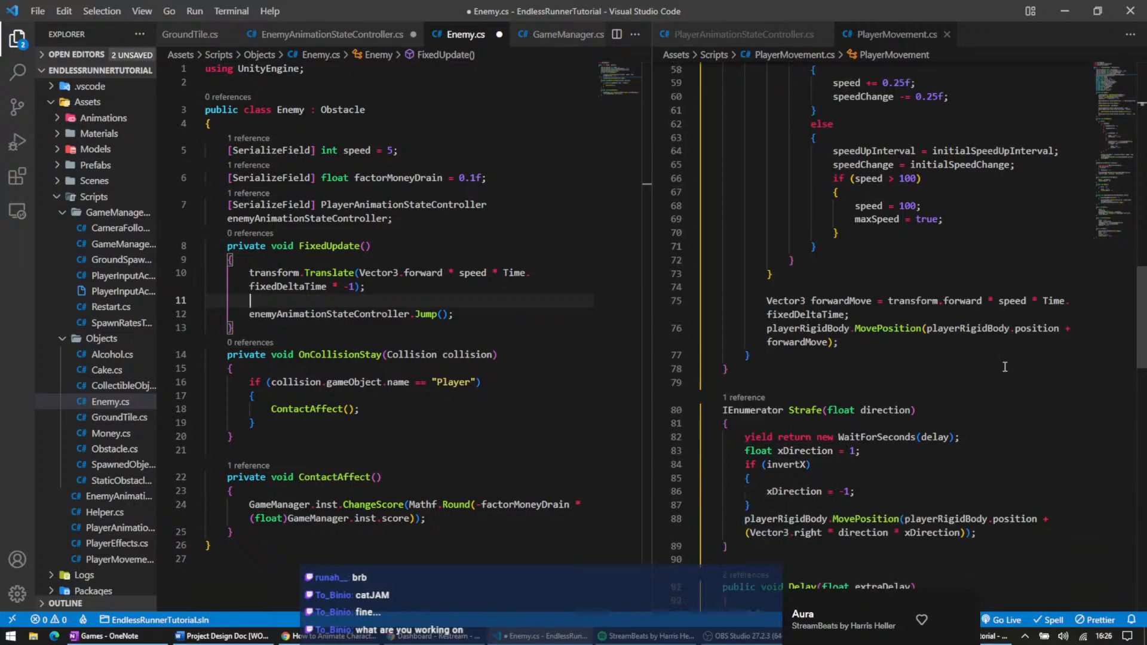
scroll(1005, 367, "down", 2)
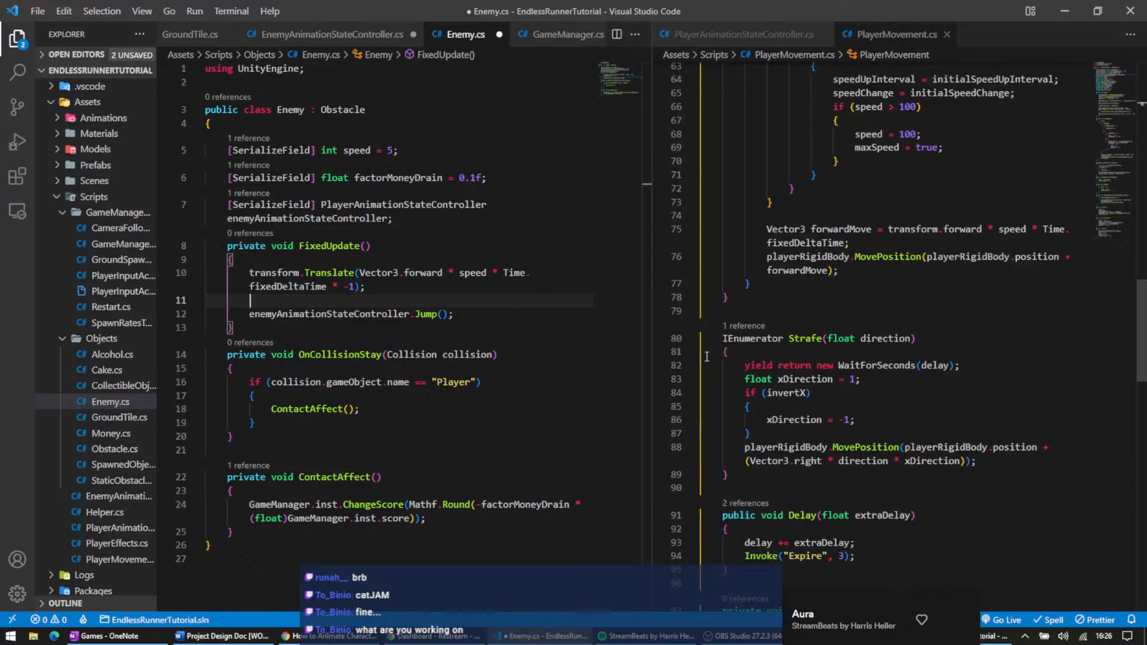
scroll(871, 323, "up", 6)
scroll(871, 324, "down", 6)
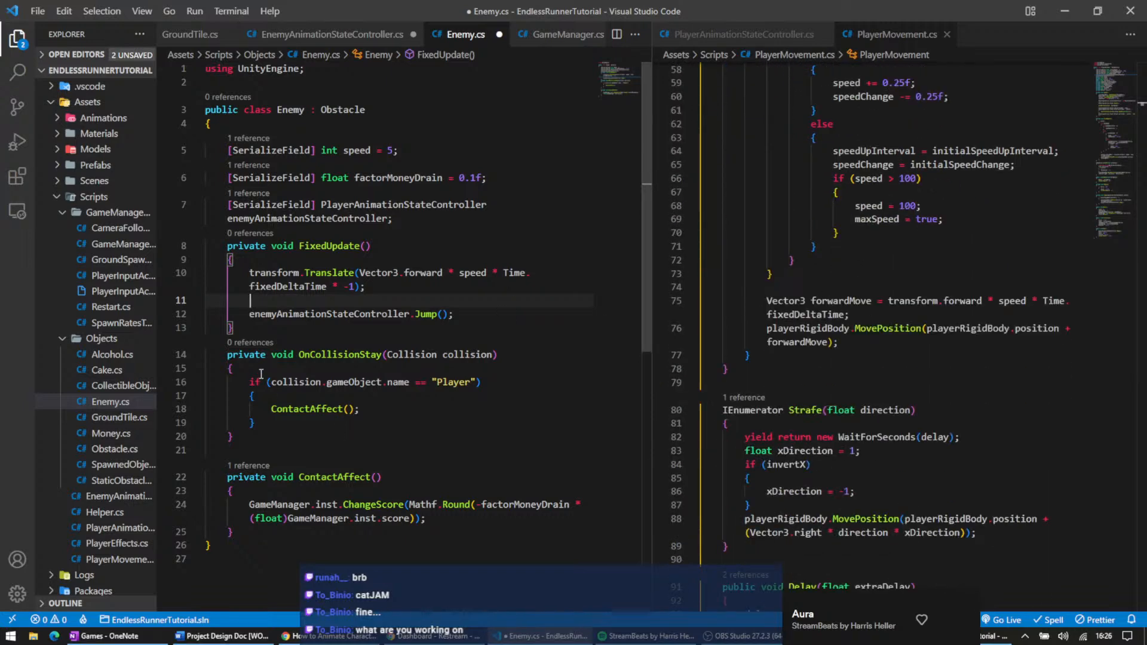
left_click(252, 535)
key("Return")
key("Return")
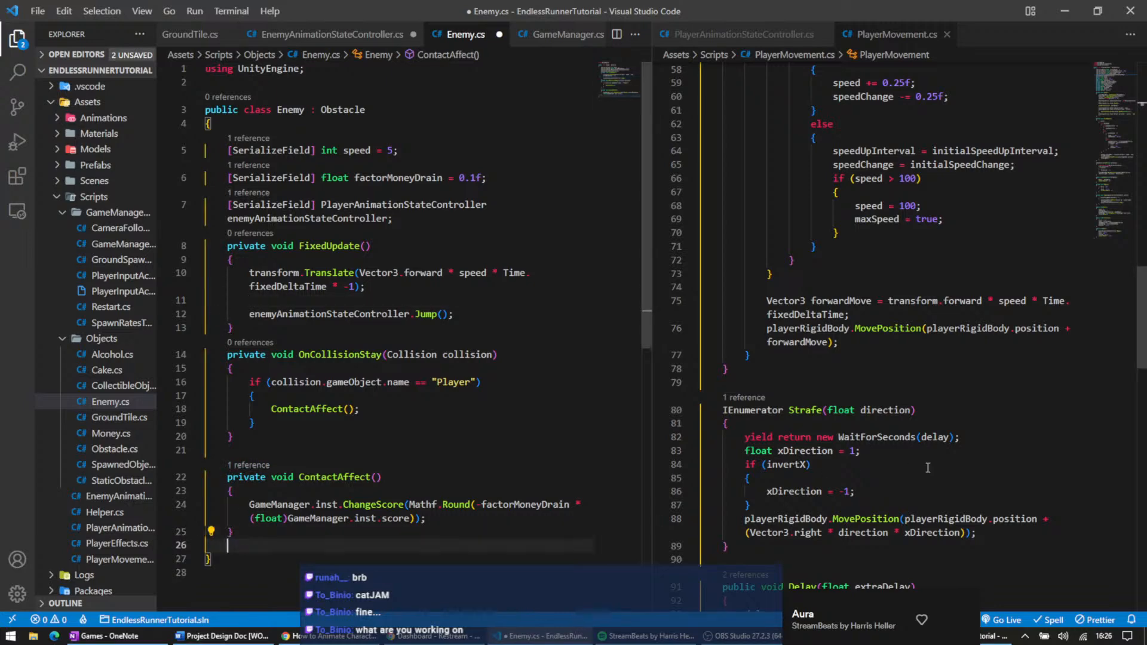
type("IE")
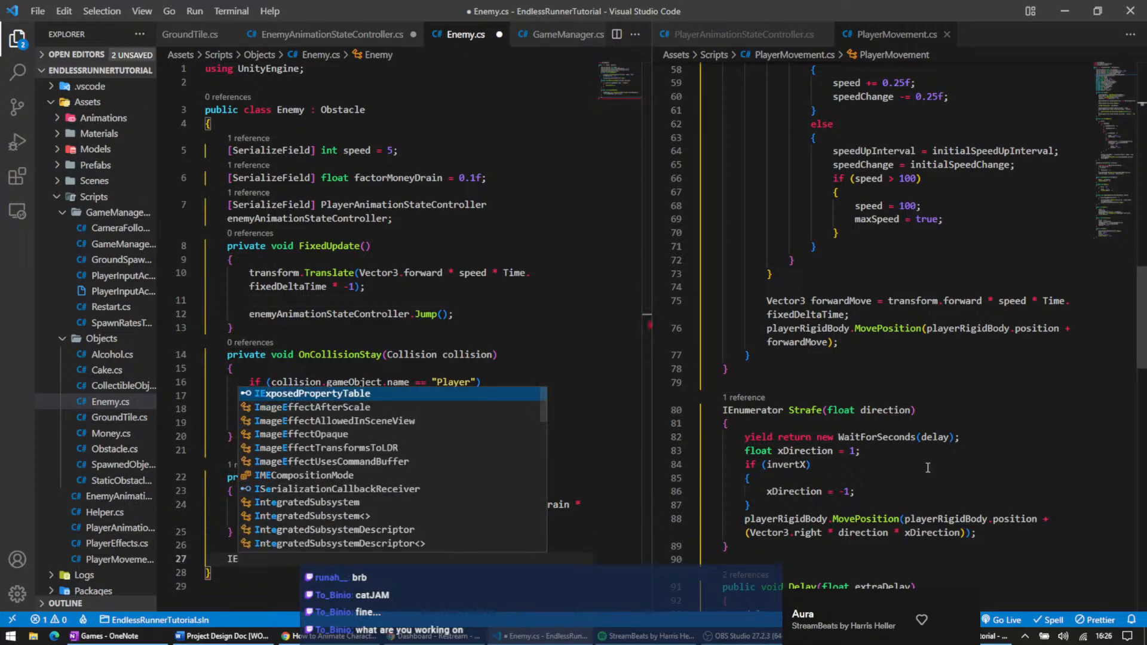
type("numer")
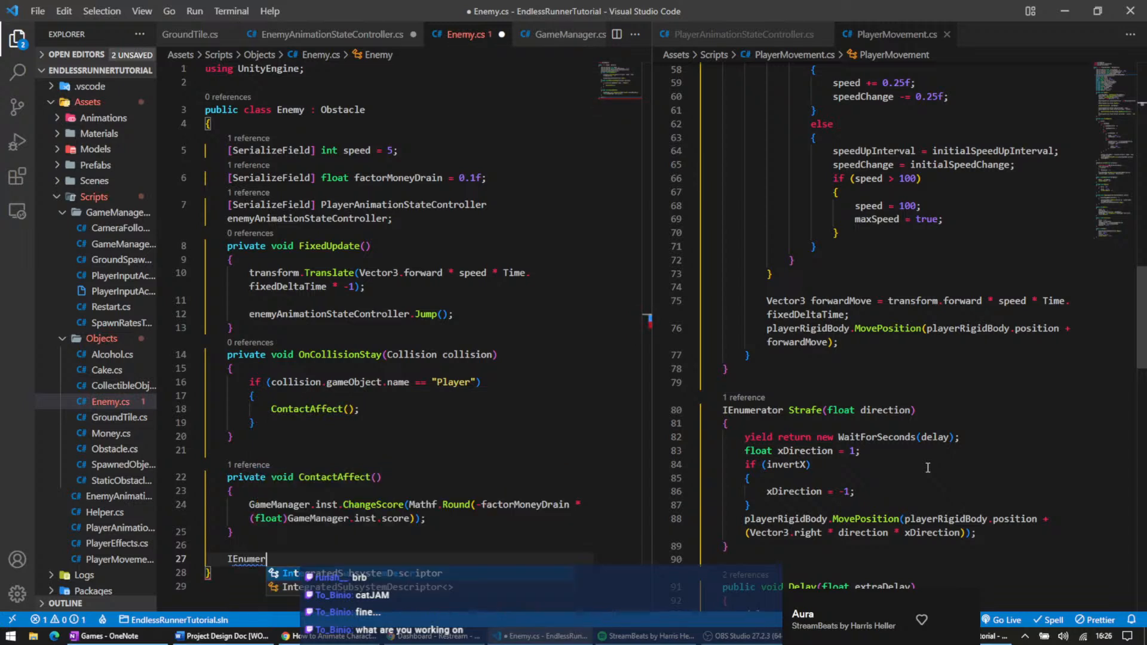
type("atior ")
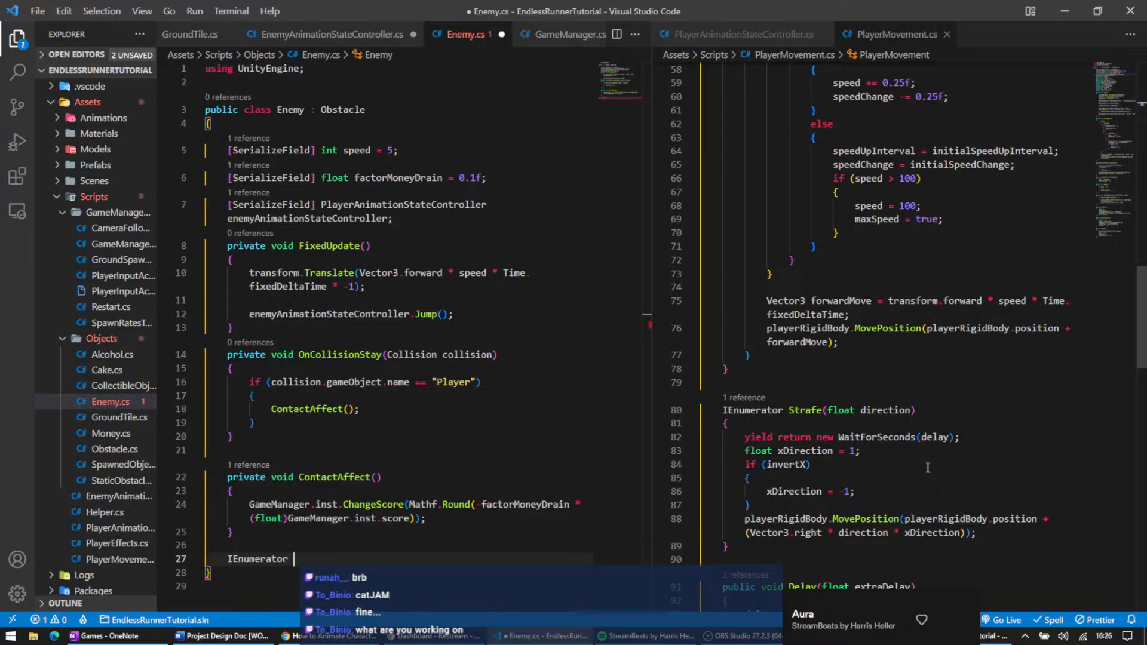
type("Jump")
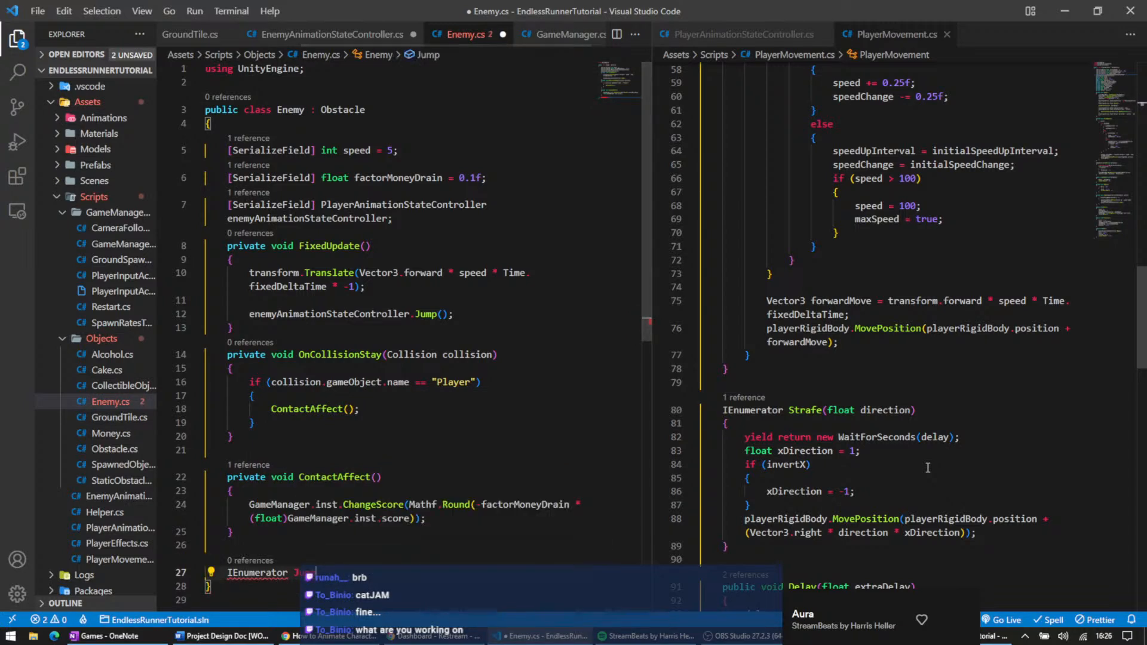
type("(")
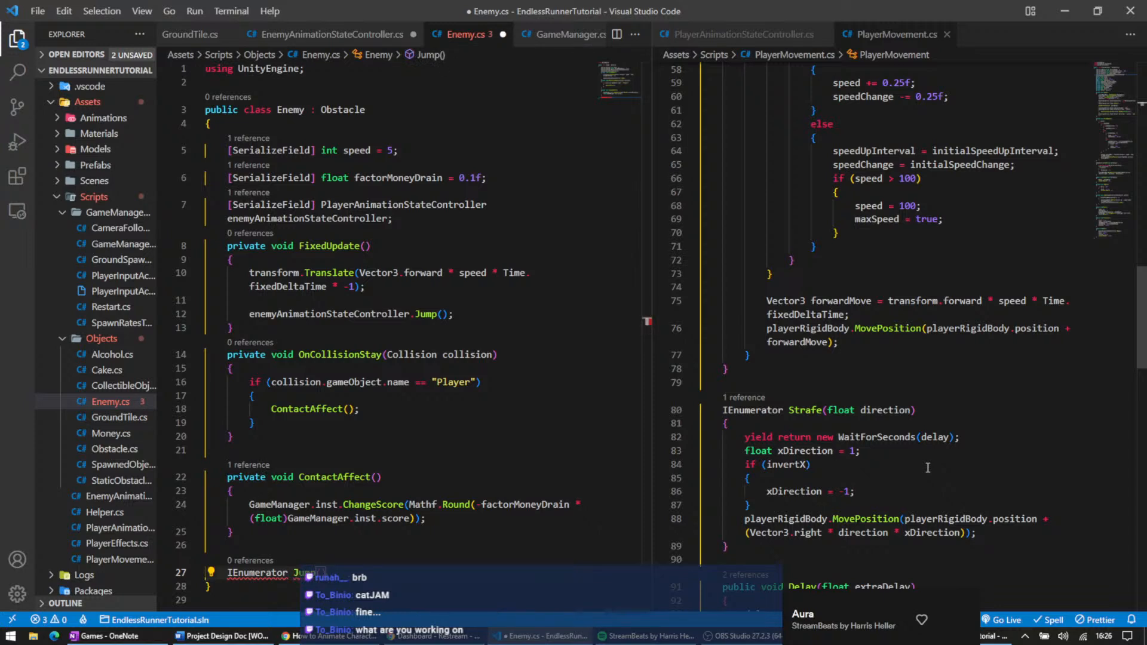
key("Return")
type("{")
key("Return")
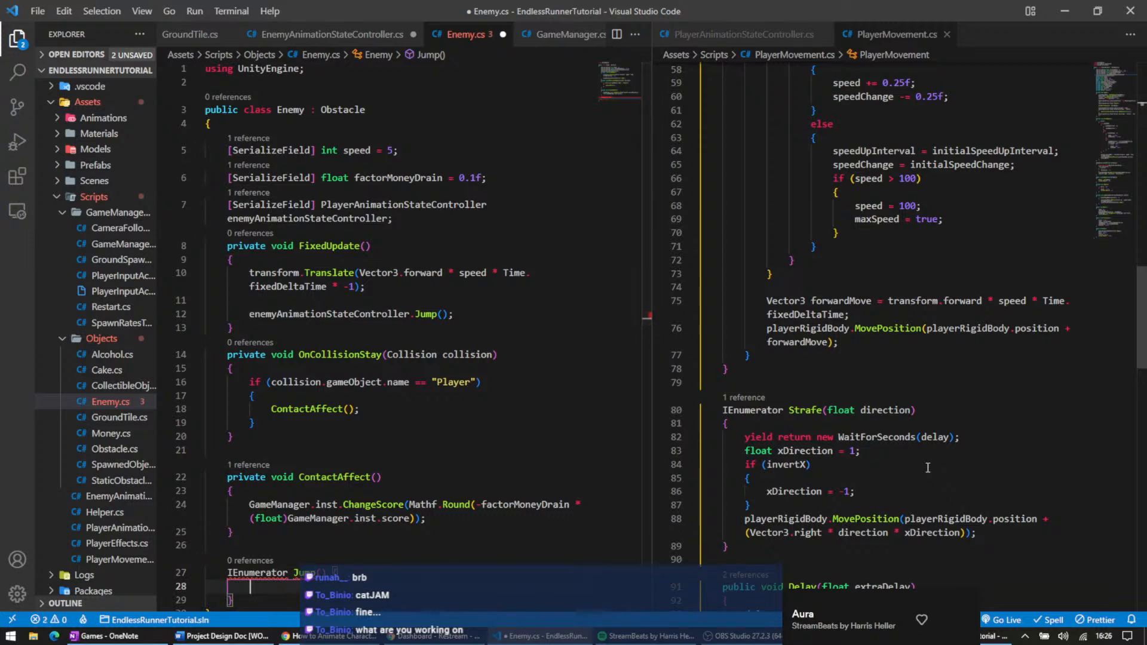
- Copy the line yield return new WaitForSeconds(delay); from PlayerMovement's Strafe coroutine into the body of Enemy's Jump coroutine
scroll(928, 467, "down", 3)
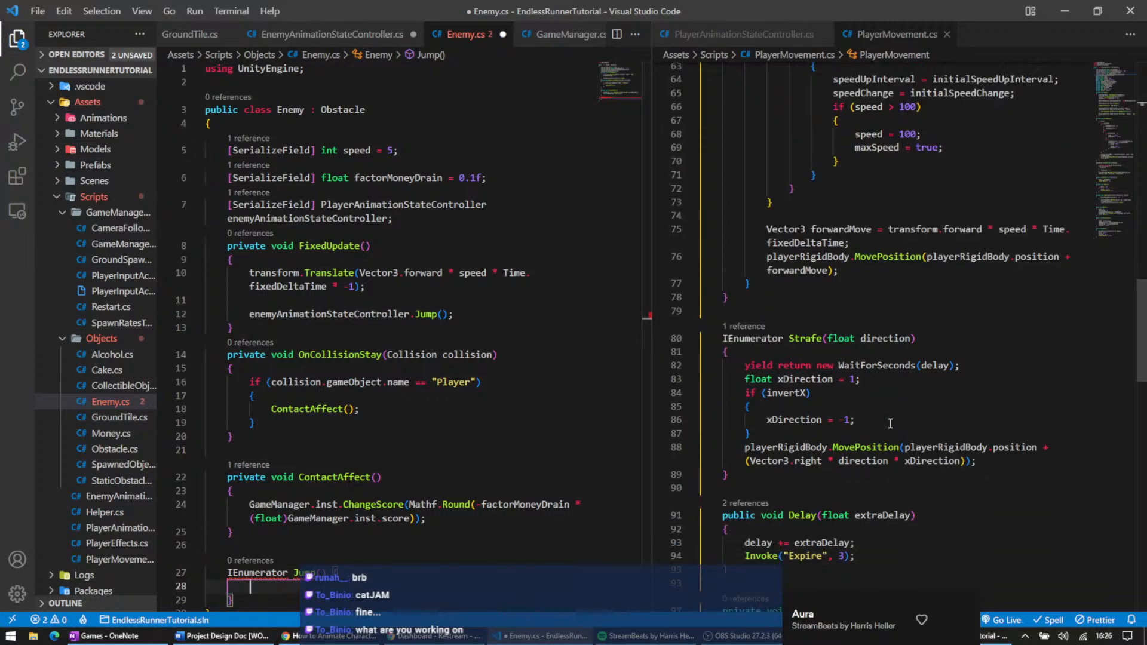
left_click_drag(745, 329, 1021, 330)
key("ctrl+c")
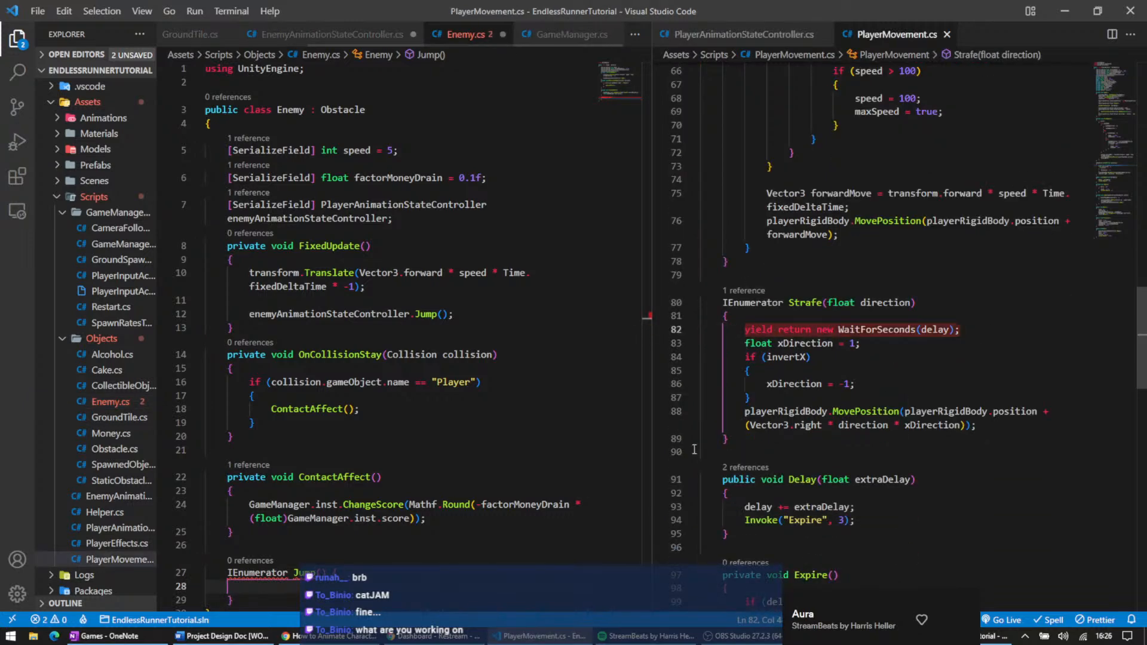
left_click(282, 587)
key("ctrl+v")
- Copy the using System.Collections; directive from PlayerMovement to the line below using UnityEngine; in the Enemy script
scroll(945, 292, "up", 3)
scroll(944, 292, "up", 15)
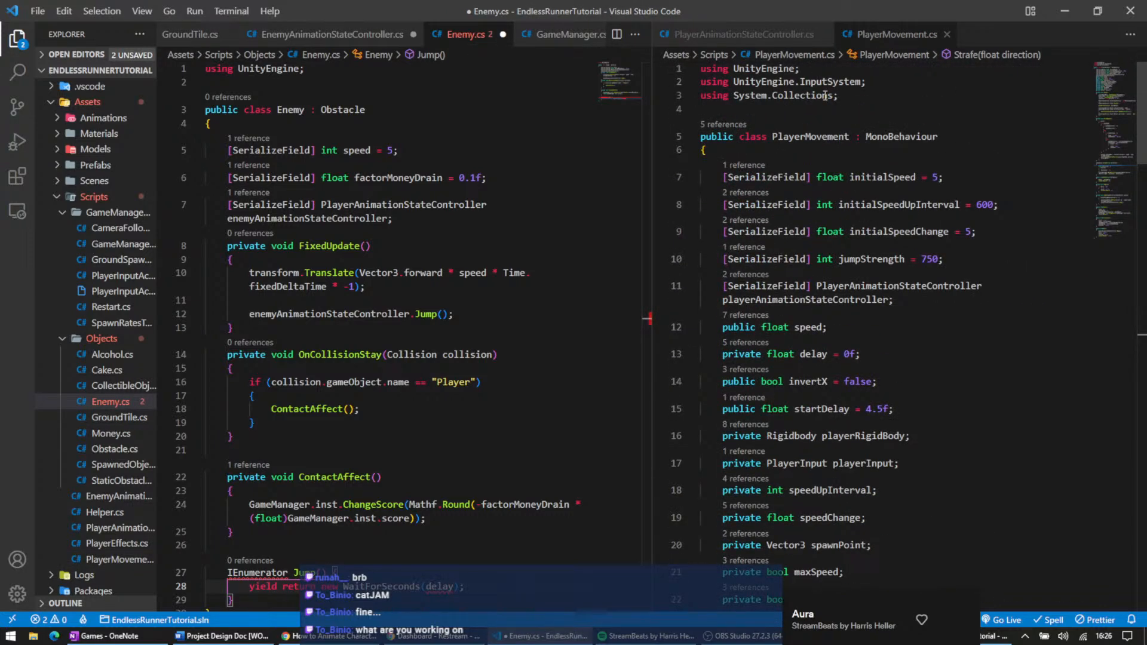
left_click_drag(839, 96, 867, 82)
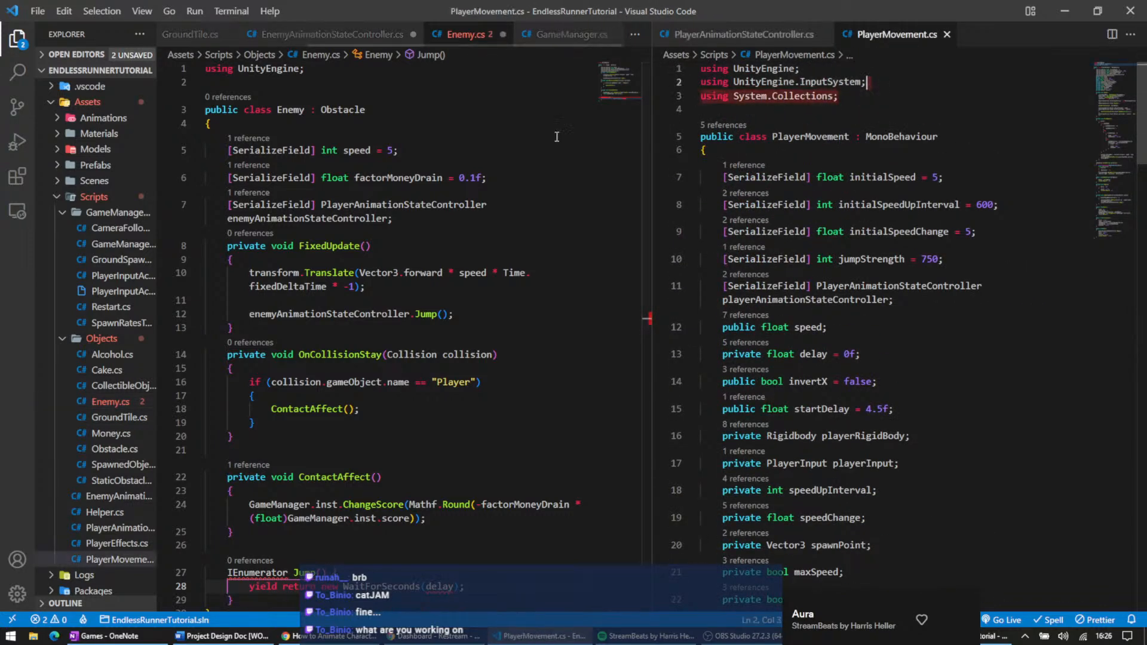
key("ctrl+c")
left_click(326, 70)
key("ctrl+v")
- Move the enemyAnimationStateController.Jump(); call from FixedUpdate into the Jump coroutine, below the WaitForSeconds line
scroll(410, 204, "down", 1)
scroll(410, 204, "down", 2)
left_click(848, 298)
scroll(844, 121, "down", 8)
scroll(844, 122, "down", 6)
scroll(843, 167, "down", 13)
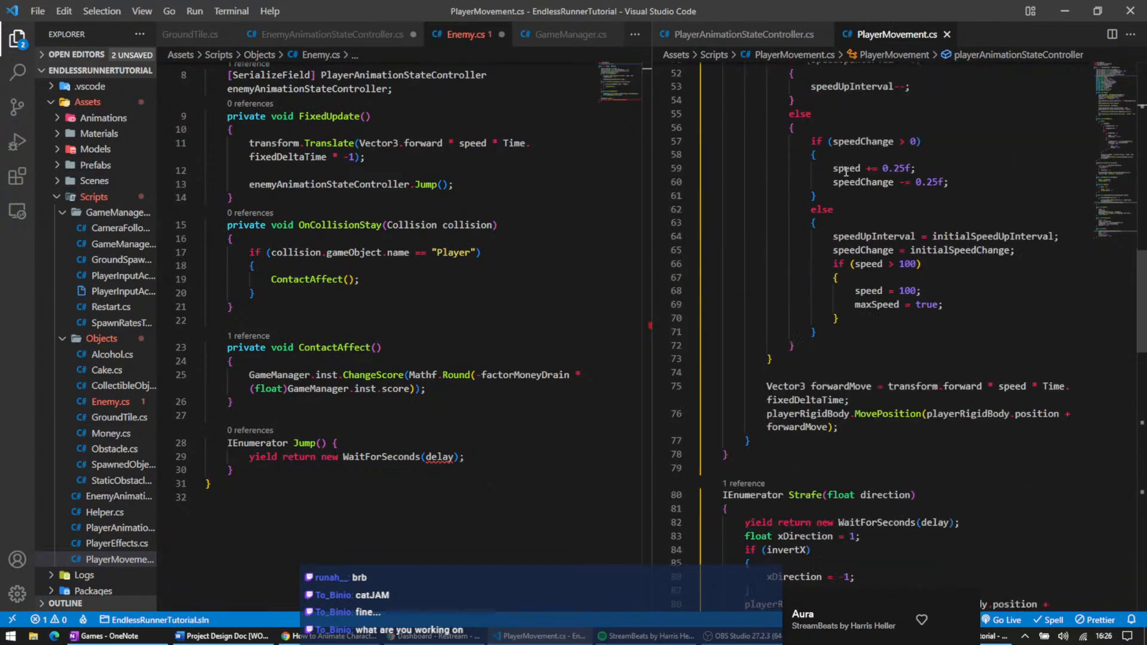
triple_click(451, 189)
key("BackSpace")
left_click(465, 449)
key("Return")
key("ctrl+v")
- Add a float delay parameter to the Enemy class's Jump coroutine
left_click(323, 430)
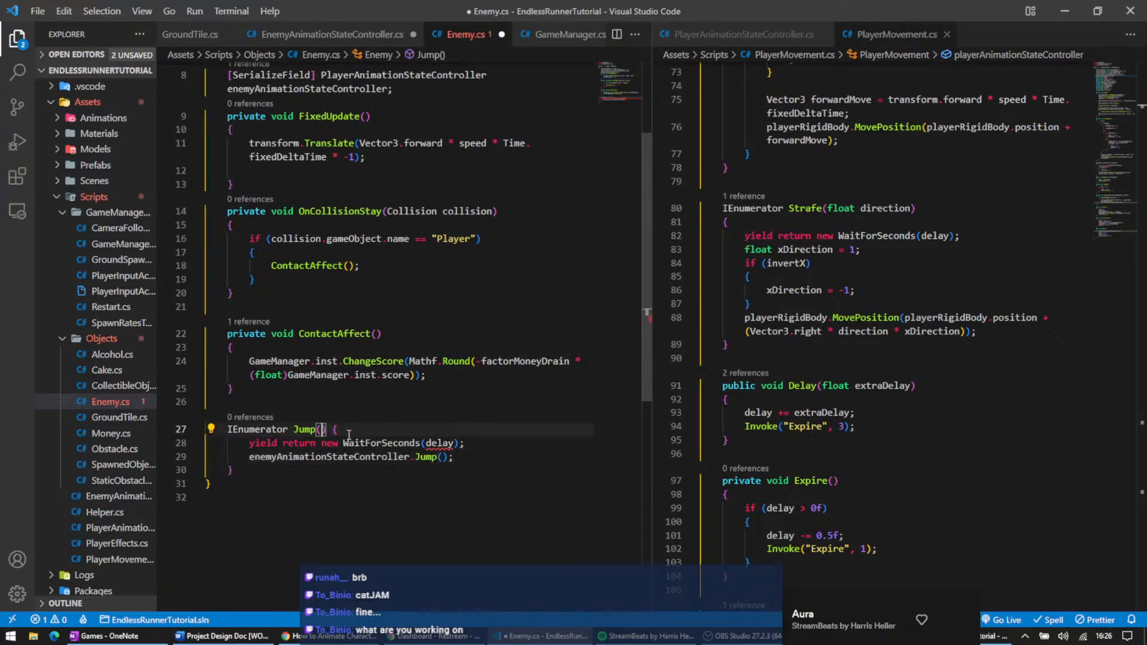
type("delay")
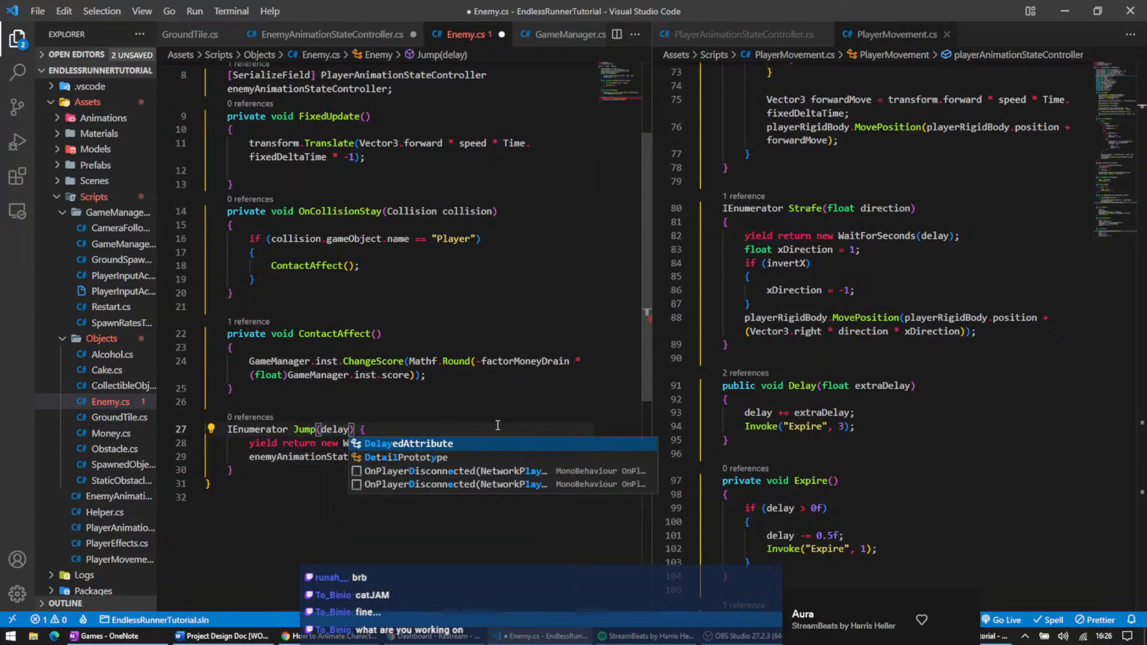
left_click(497, 425)
mouse_move(449, 446)
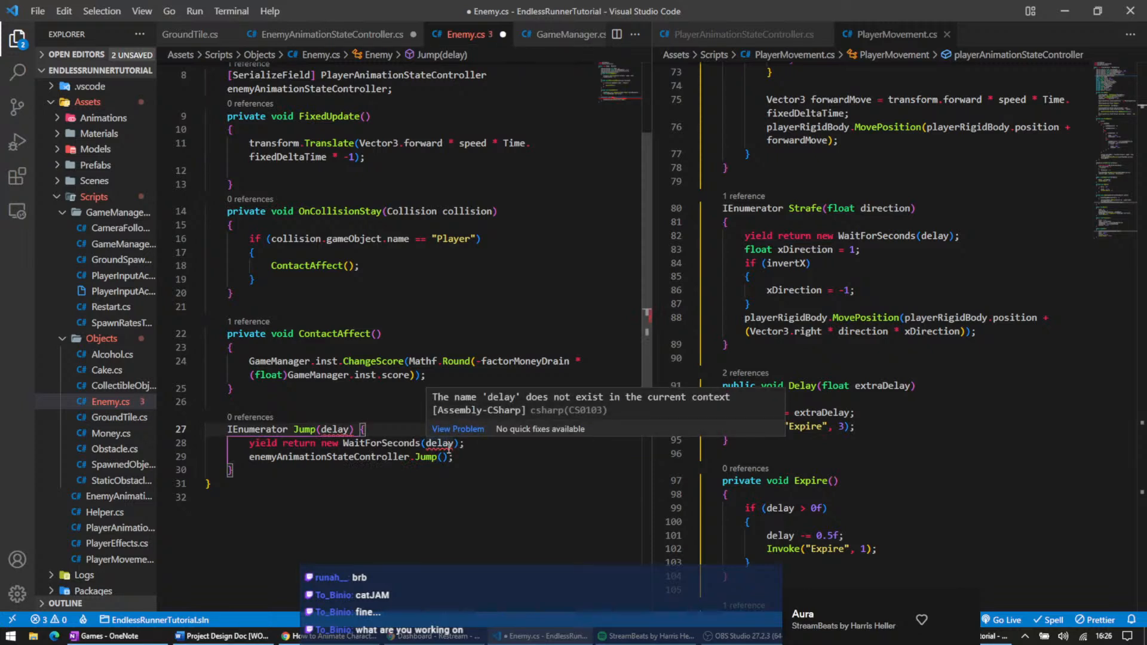
left_click(323, 429)
type("float")
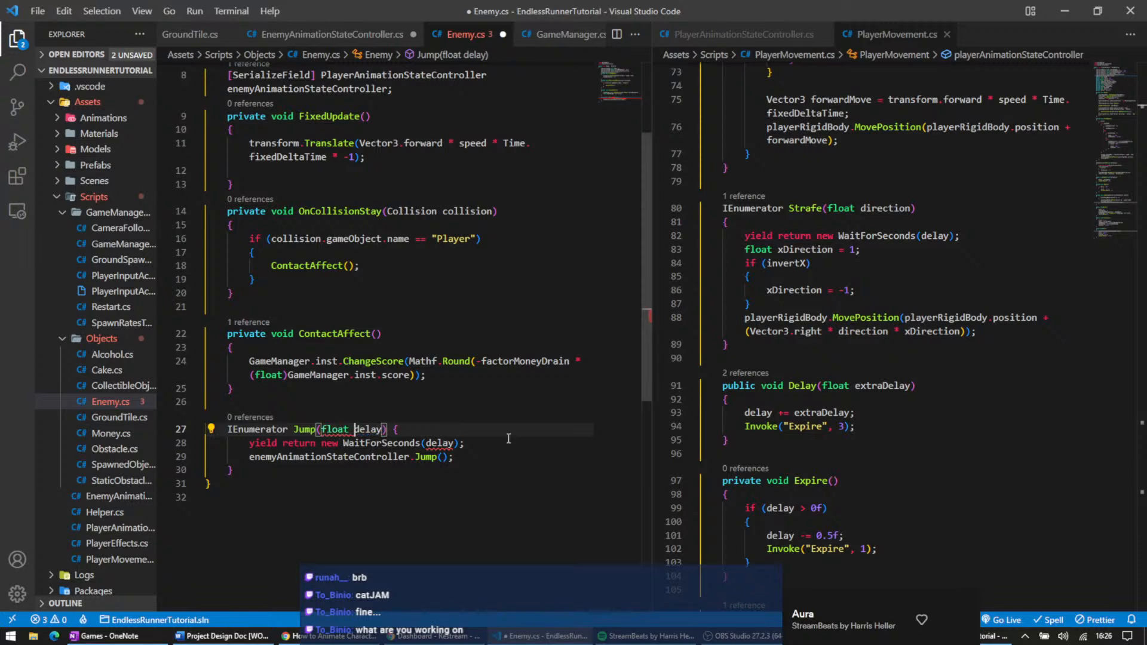
left_click(509, 441)
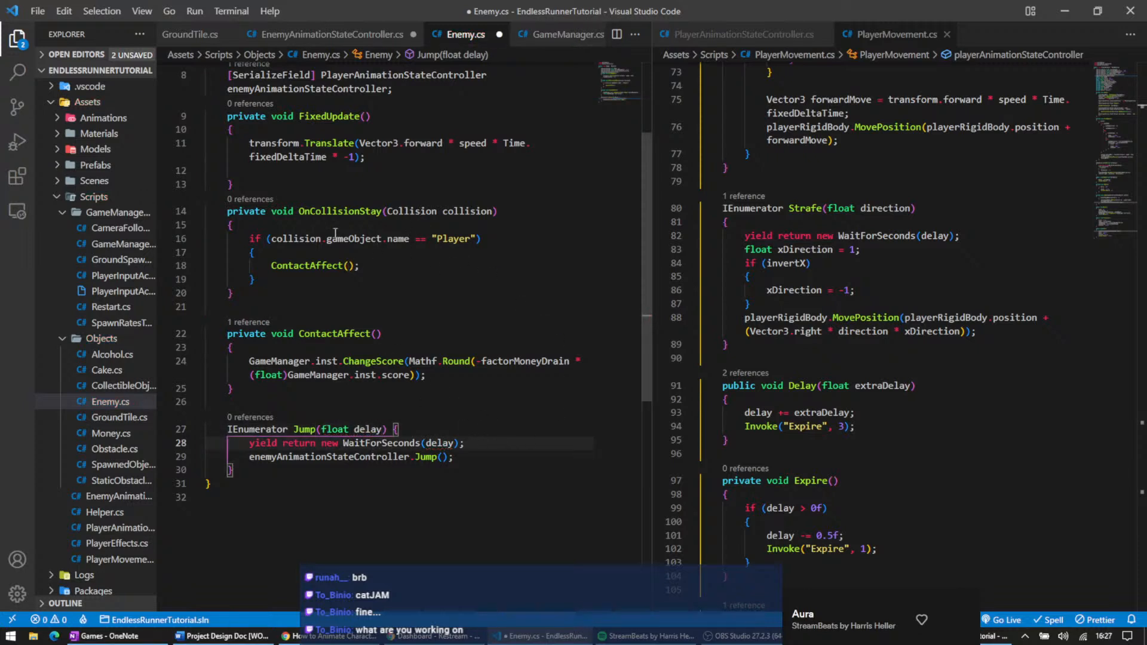
scroll(831, 281, "up", 2)
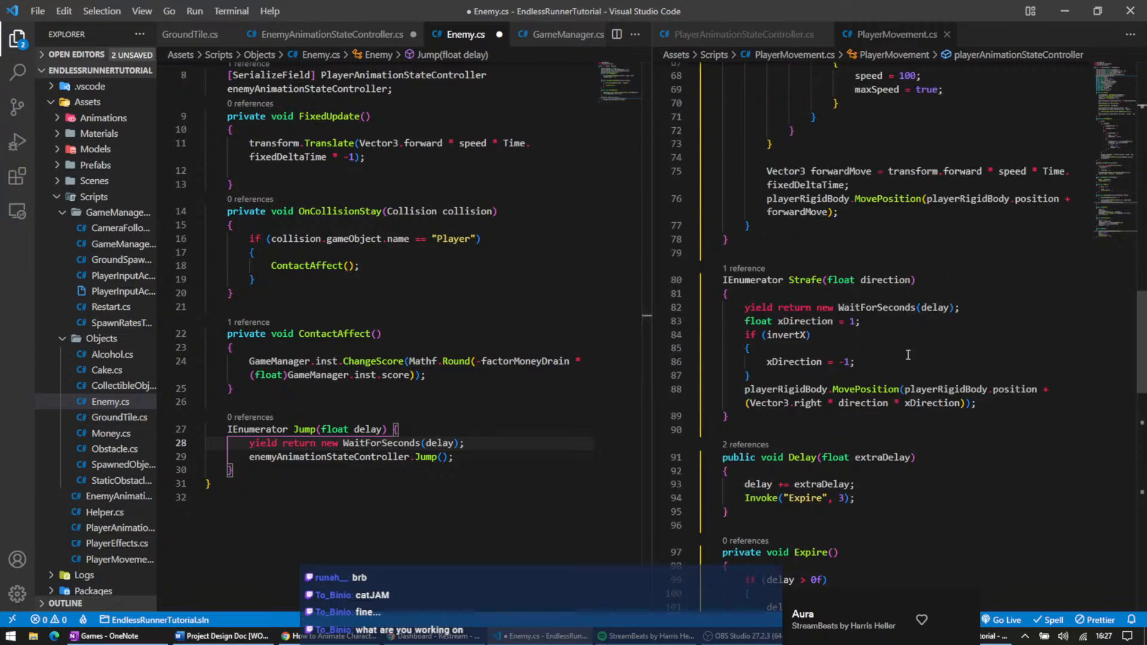
- Copy the StartCoroutine(Strafe(context.ReadValue<float>())); line from PlayerMovement's Awake into Enemy's FixedUpdate, below the transform.Translate statement
scroll(831, 281, "up", 15)
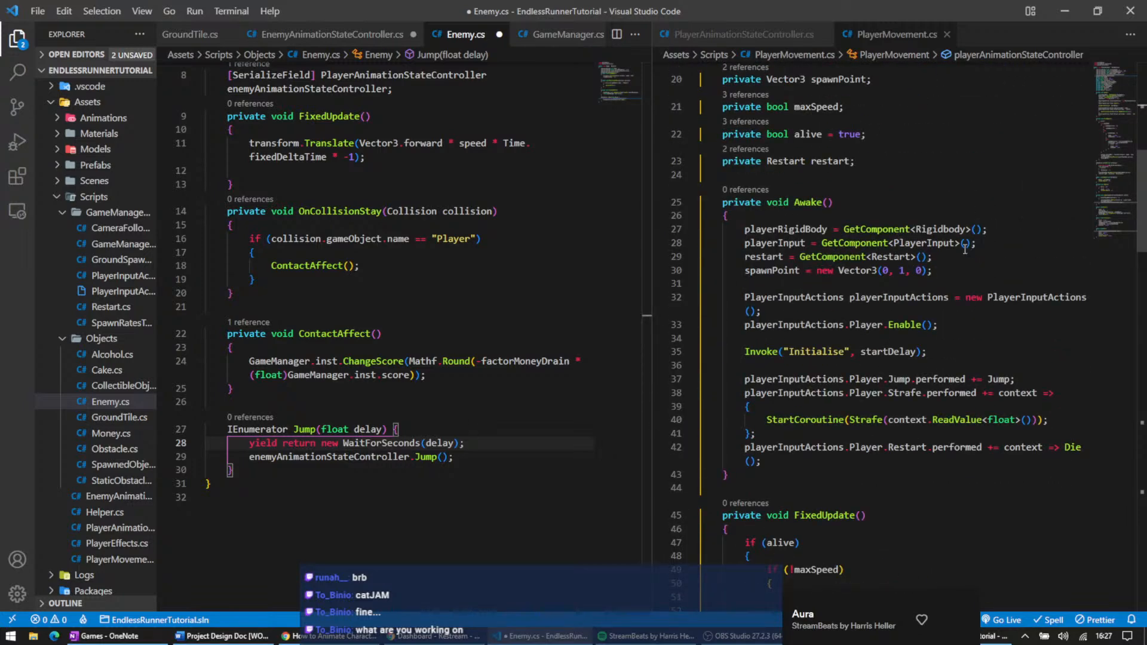
left_click_drag(766, 420, 1045, 419)
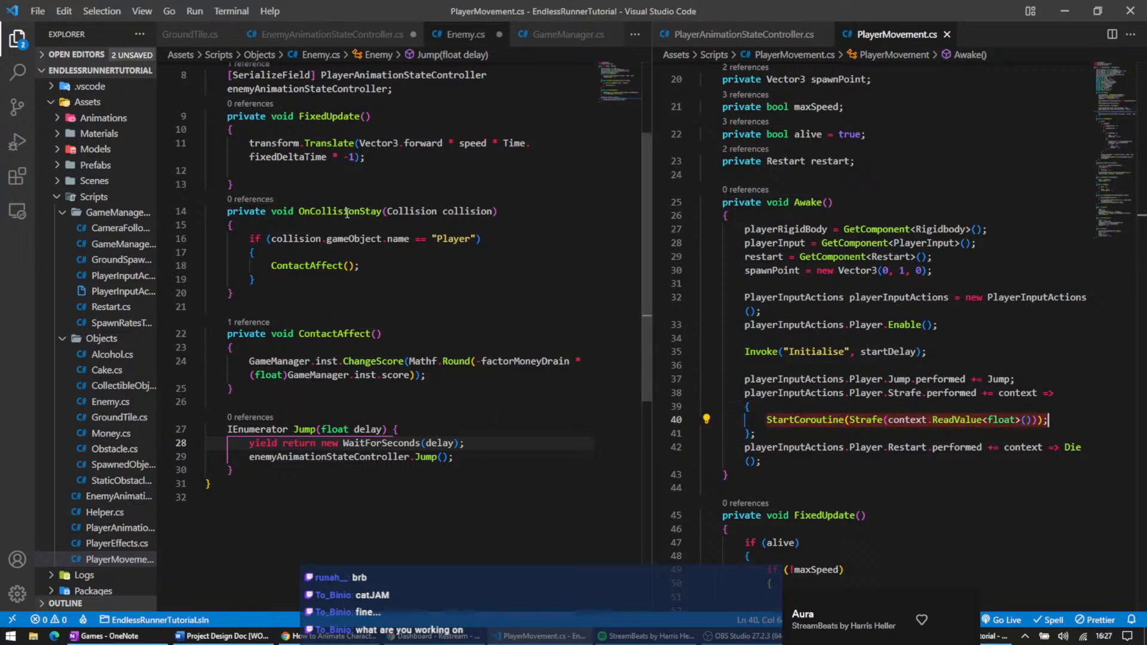
left_click(375, 152)
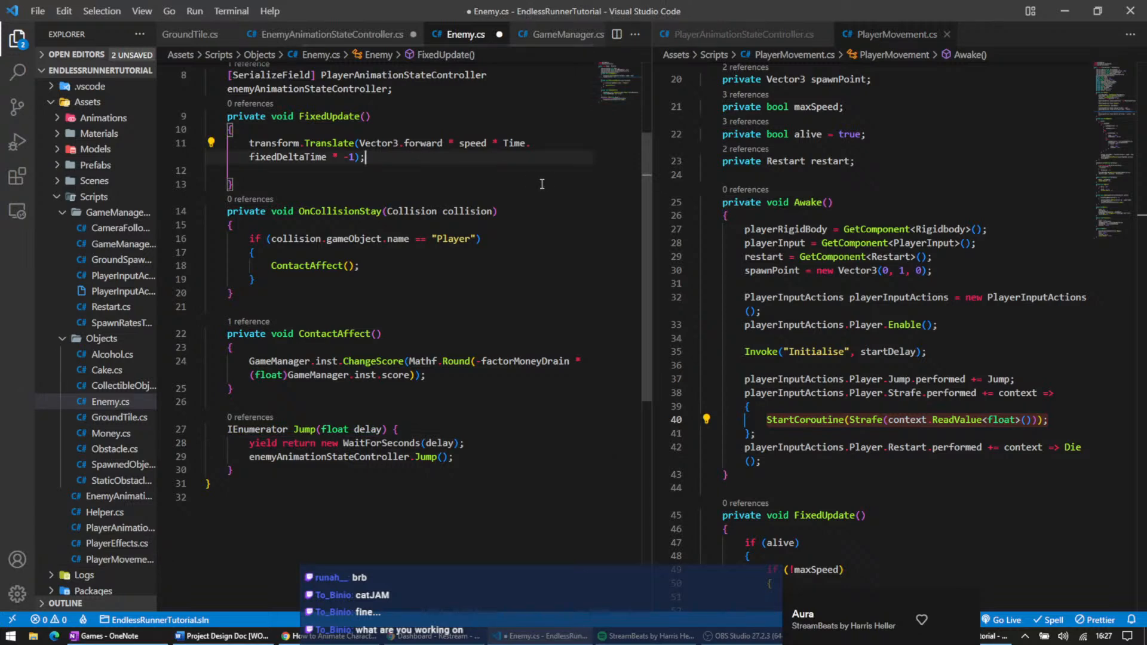
key("Down")
key("Return")
key("ctrl+v")
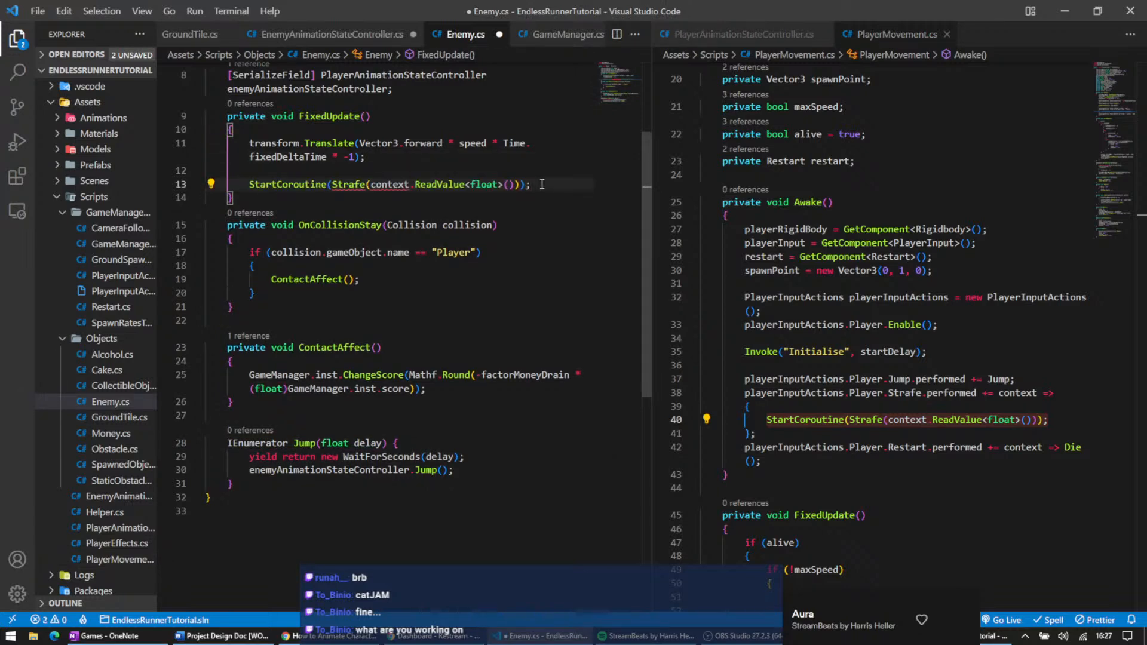
- Change the pasted call in FixedUpdate to StartCoroutine(Jump(5f)); and save the Enemy script
left_click(356, 184)
double_click(349, 184)
type("Jump")
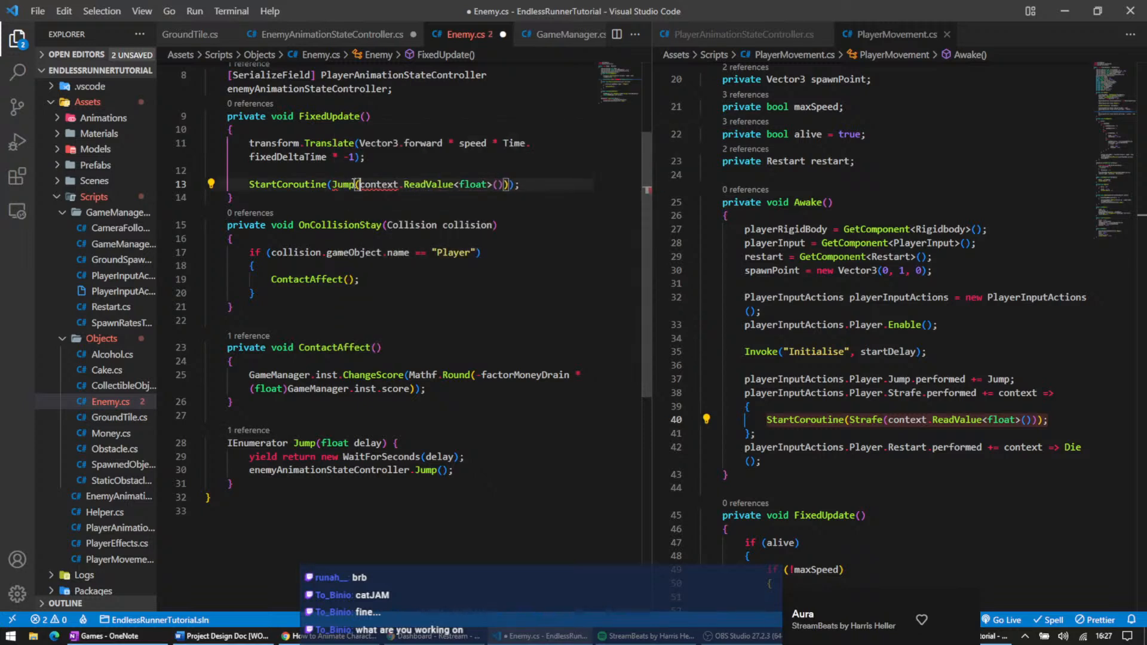
key("Delete")
key("Delete")
key("Delete")
key("Delete")
key("Delete")
key("Delete")
key("Delete")
key("Delete")
key("Delete")
key("Delete")
key("Delete")
key("Delete")
key("Delete")
key("Delete")
key("Delete")
key("Delete")
key("Delete")
key("Delete")
key("Delete")
key("Delete")
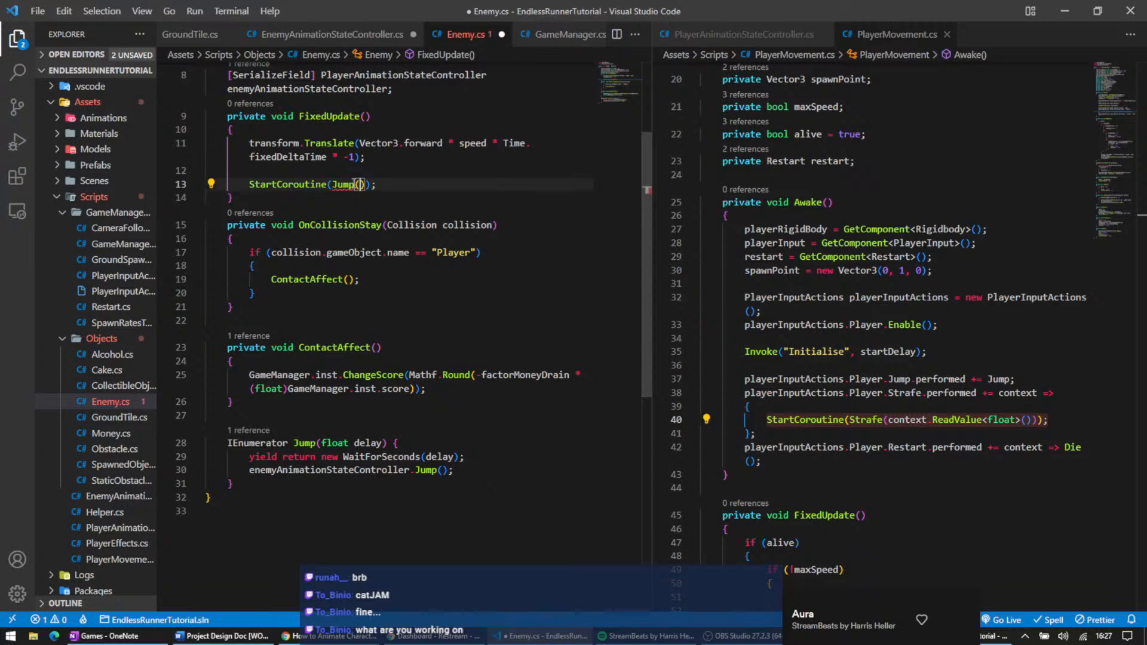
type("5f")
key("ctrl+s")
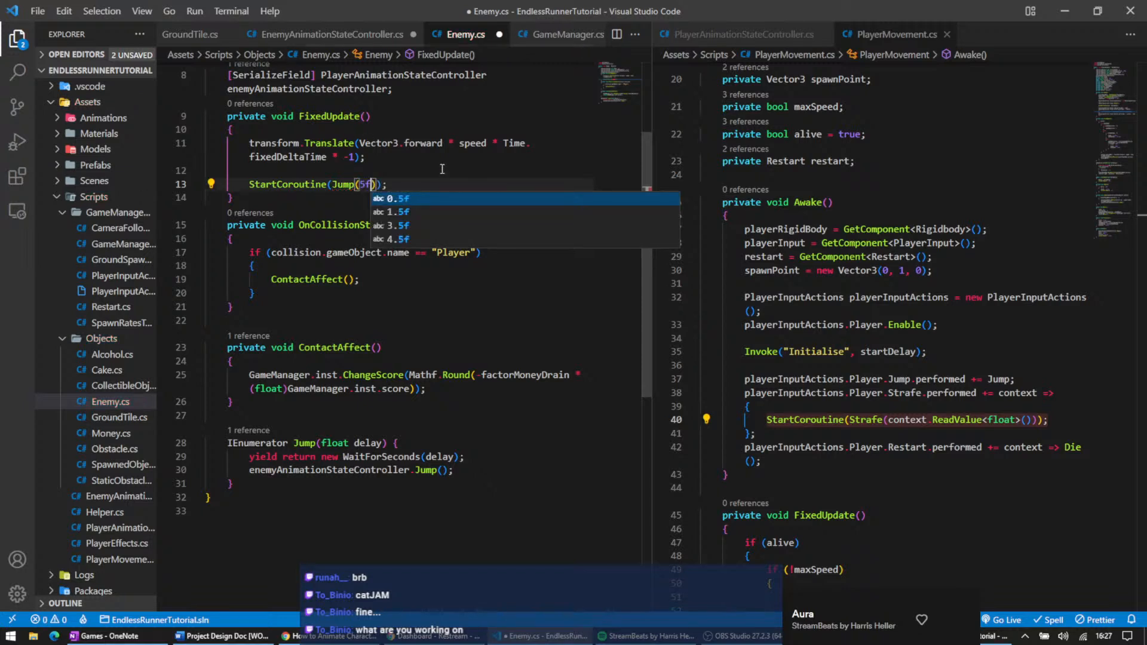
key("Escape")
key("Up")
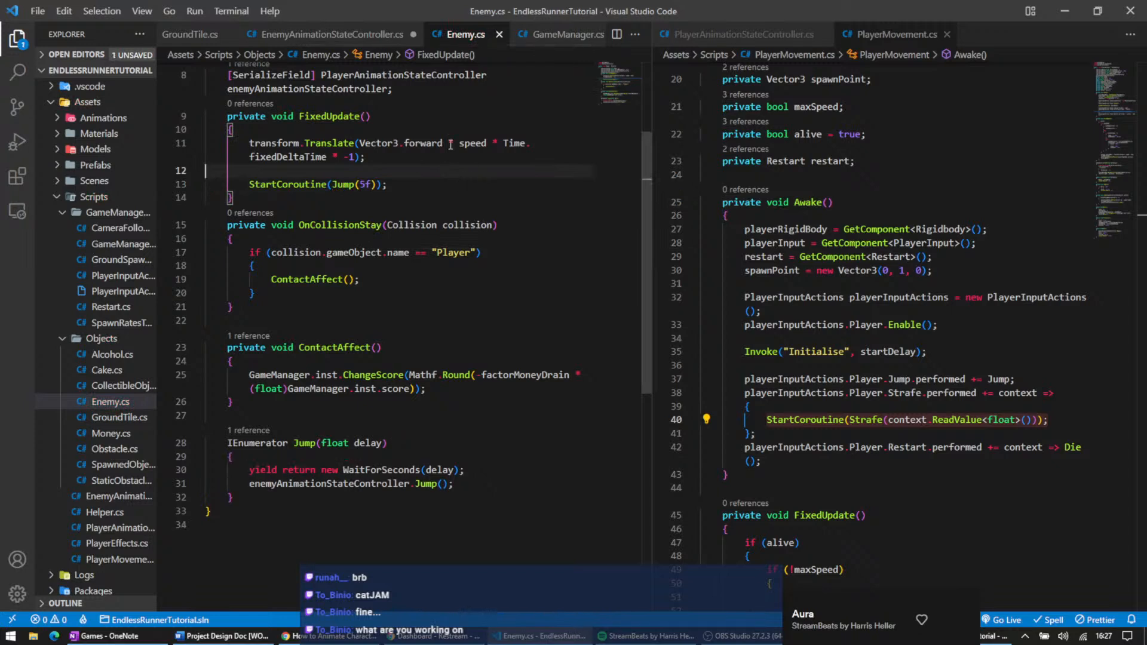
- Discard the unsaved changes in EnemyAnimationStateController.cs
left_click(381, 38)
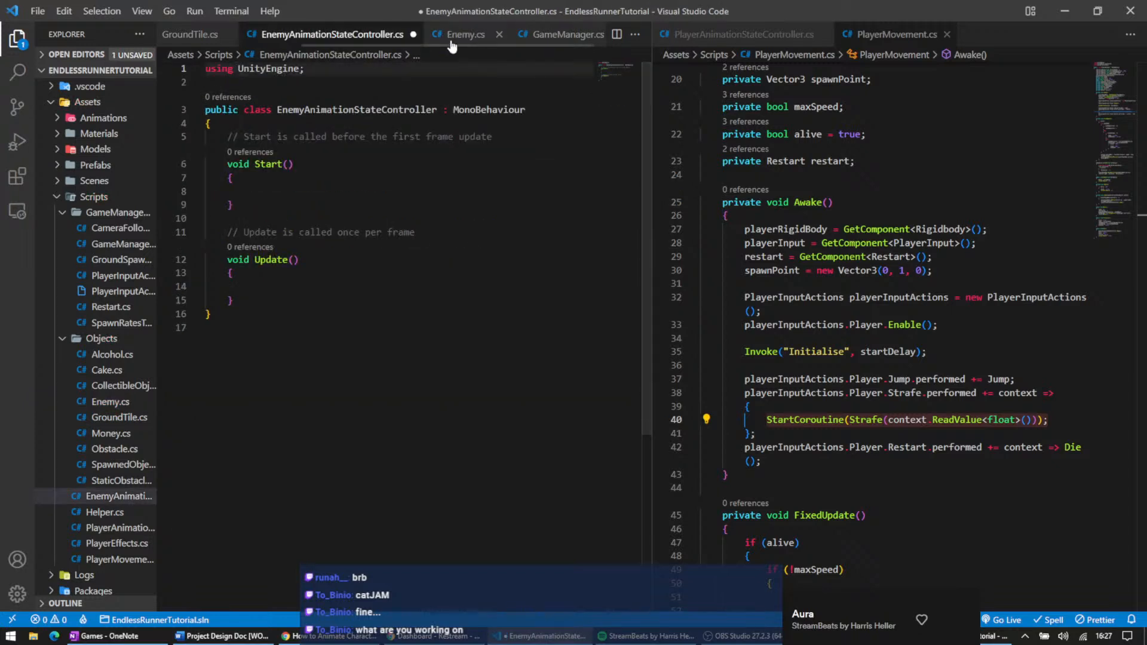
left_click(412, 35)
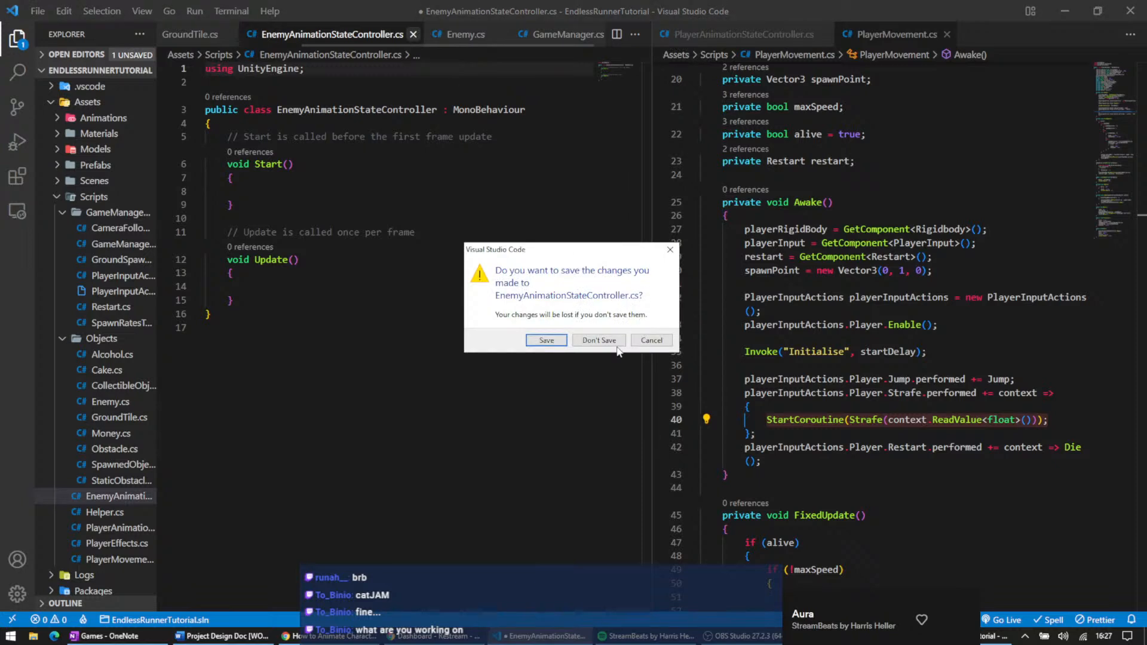
left_click(598, 340)
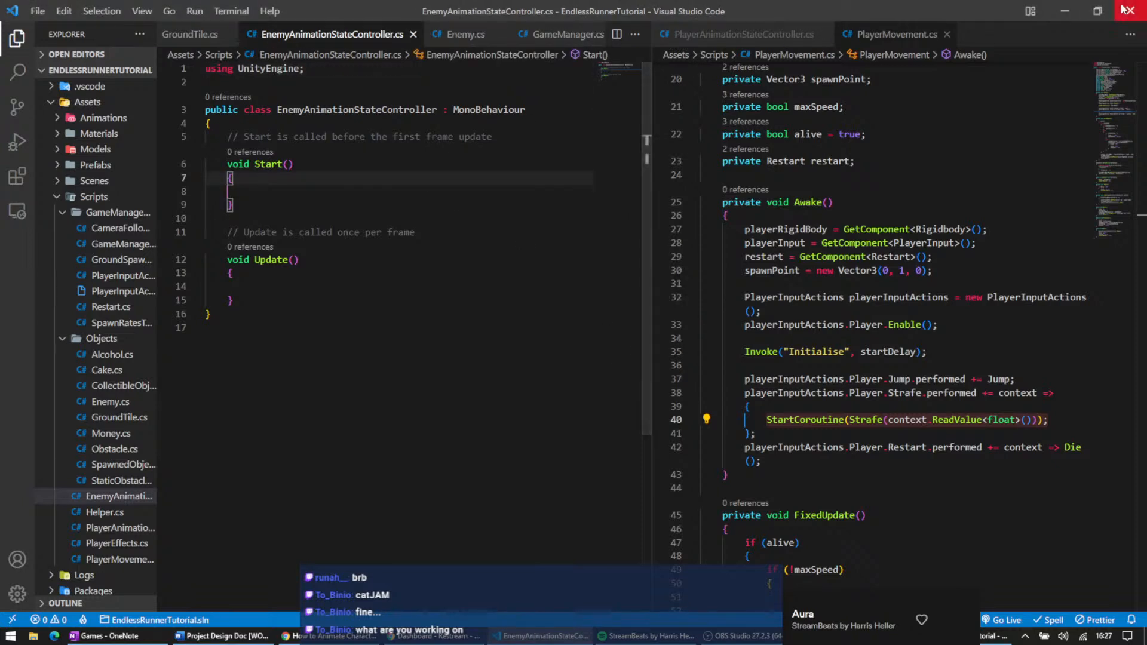
- Switch to Unity and examine the Enemy prefab's script fields, the EnemyController asset and the Player's components
left_click(1065, 13)
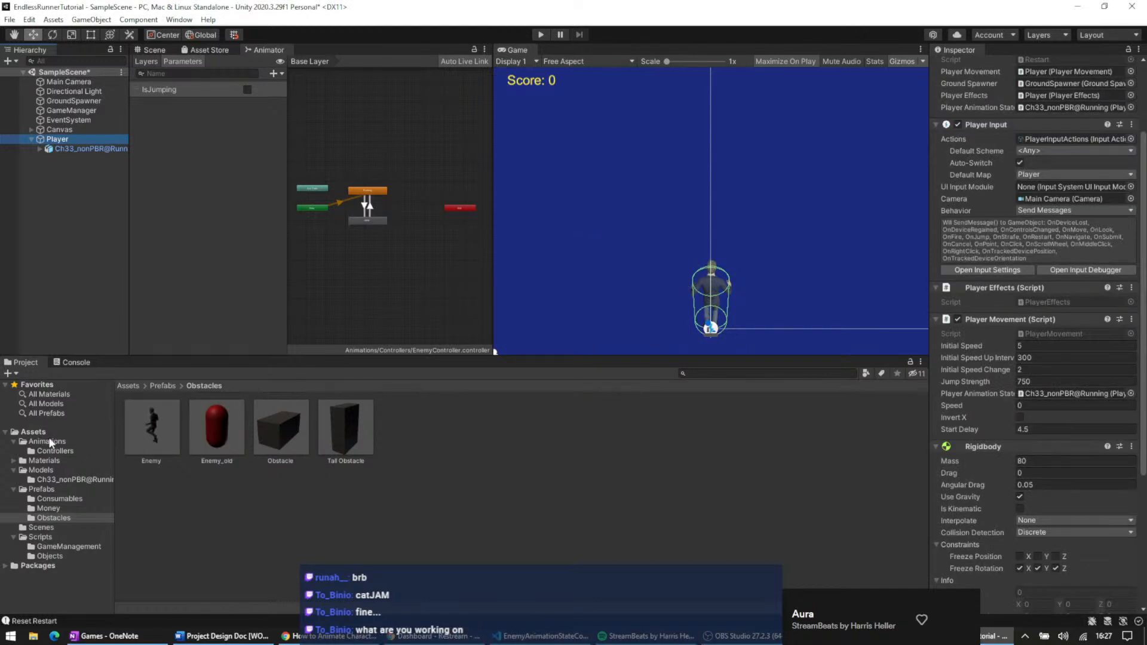
left_click(138, 422)
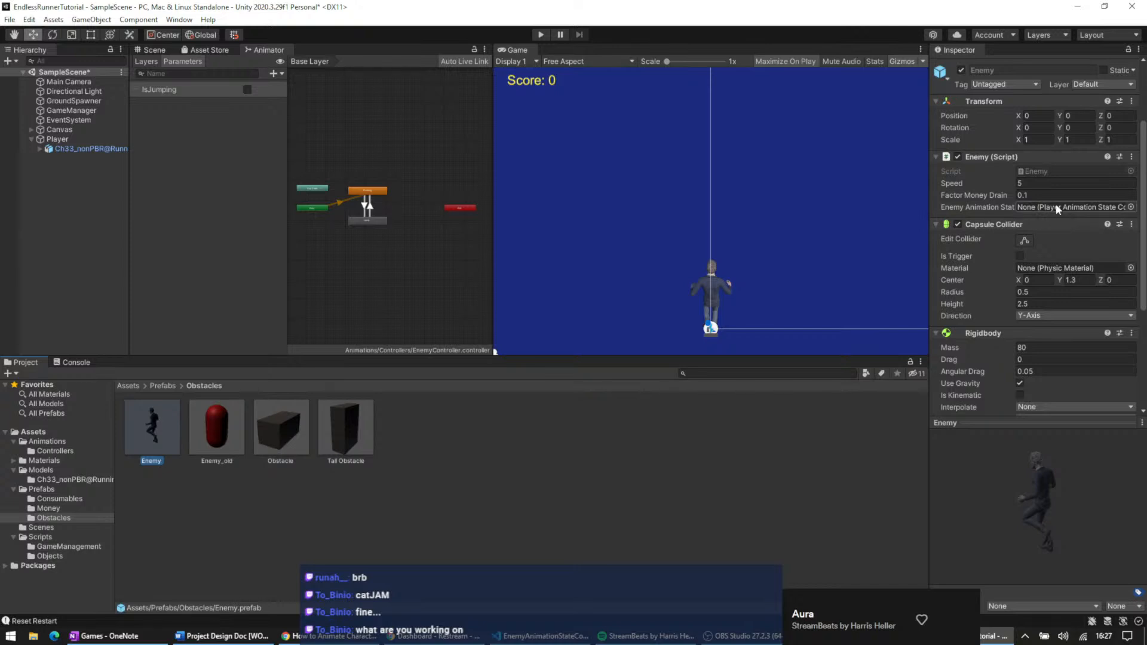
left_click(67, 451)
left_click(158, 427)
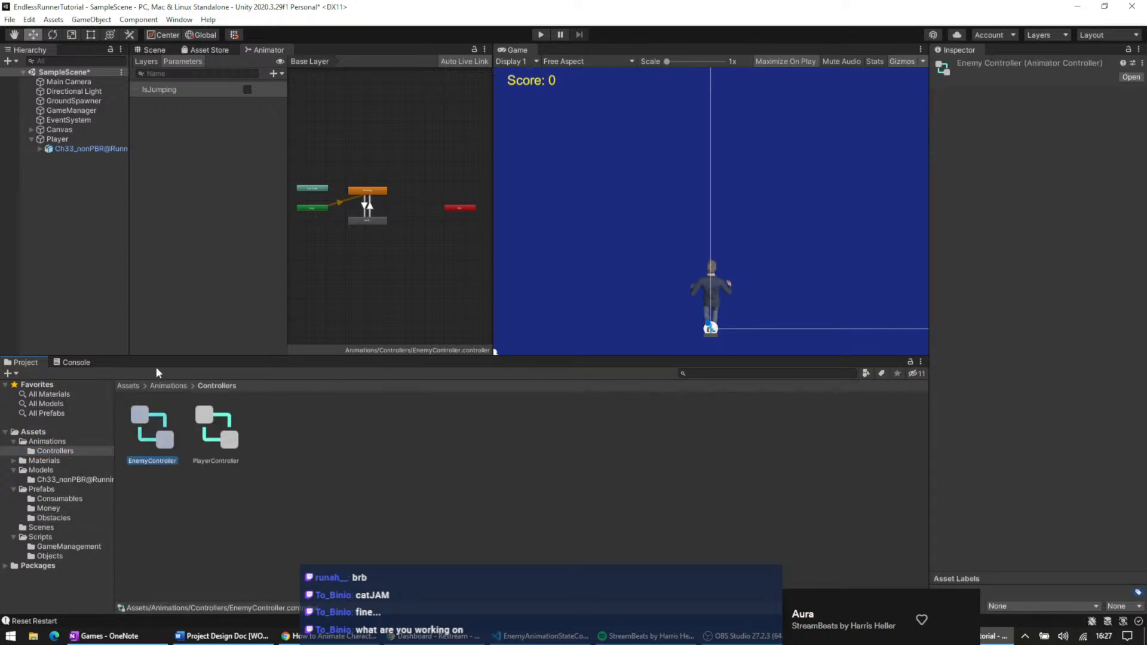
left_click(67, 138)
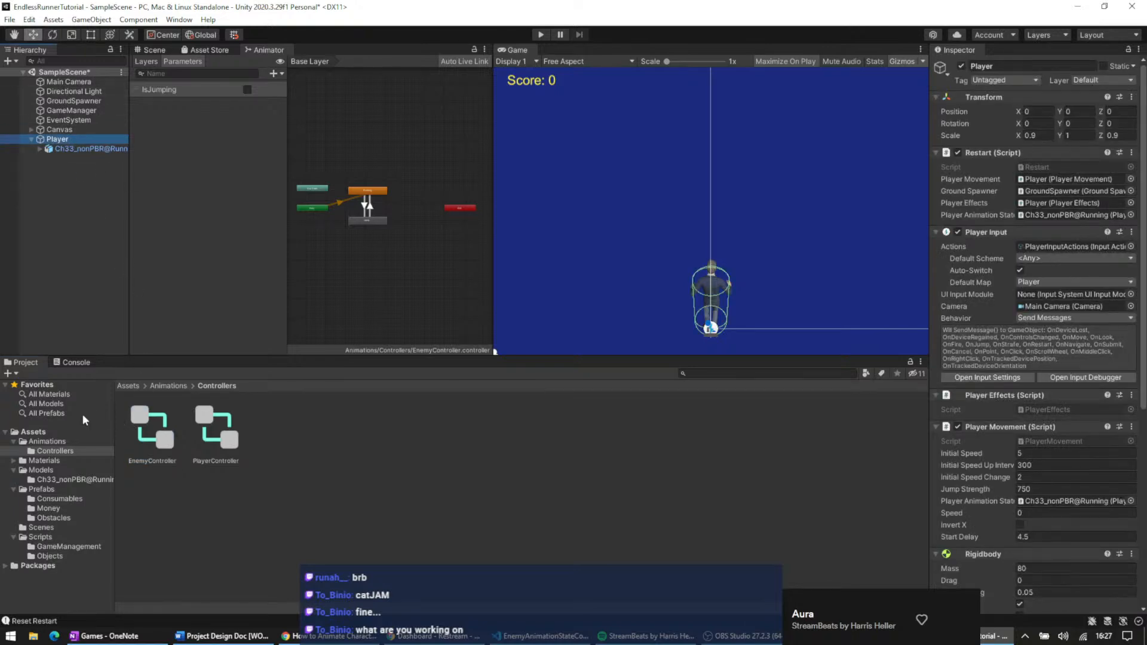
left_click(64, 518)
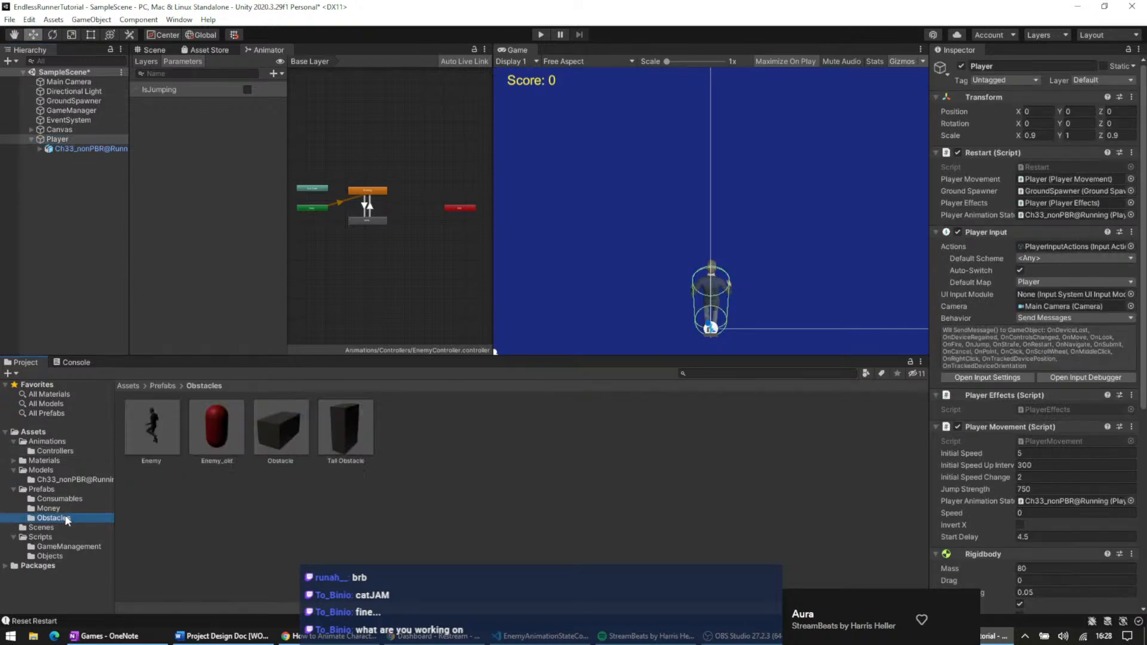
left_click(158, 428)
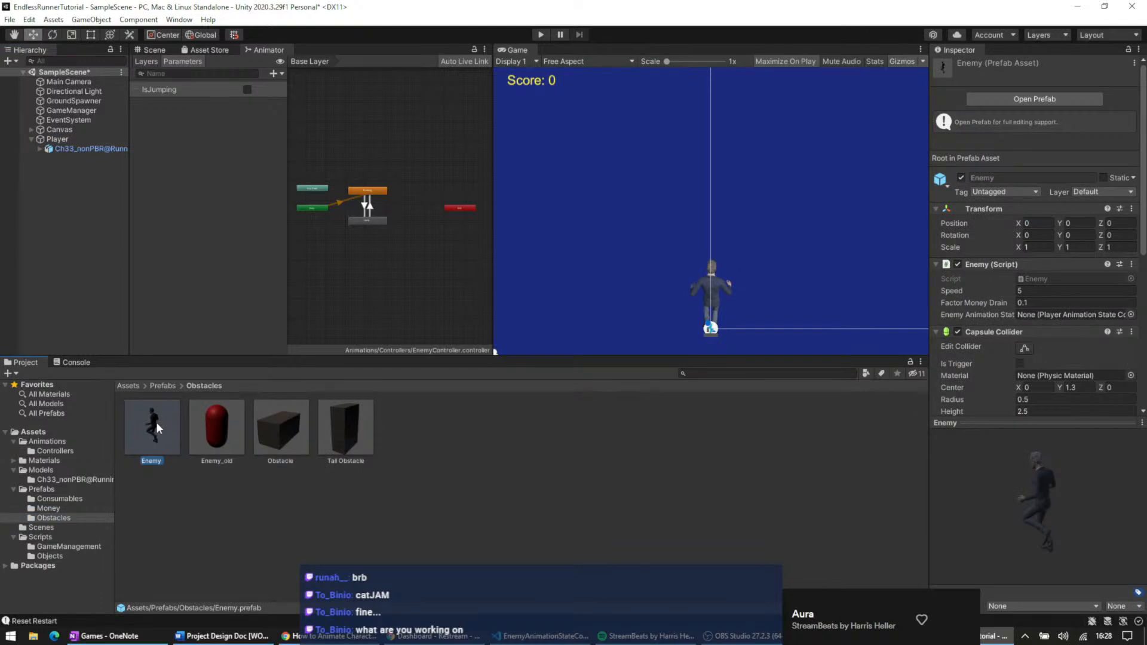
- Try to assign the EnemyController asset to the animation state controller field of the Enemy prefab's Enemy script
left_click(48, 441)
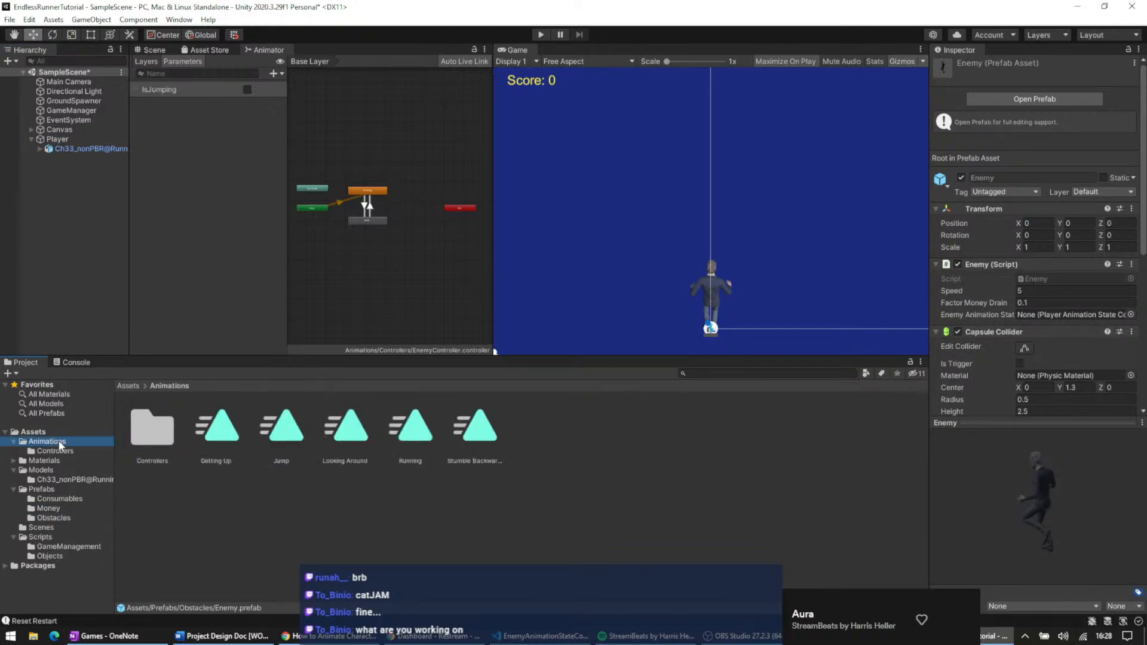
left_click(55, 451)
left_click_drag(153, 429, 1145, 315)
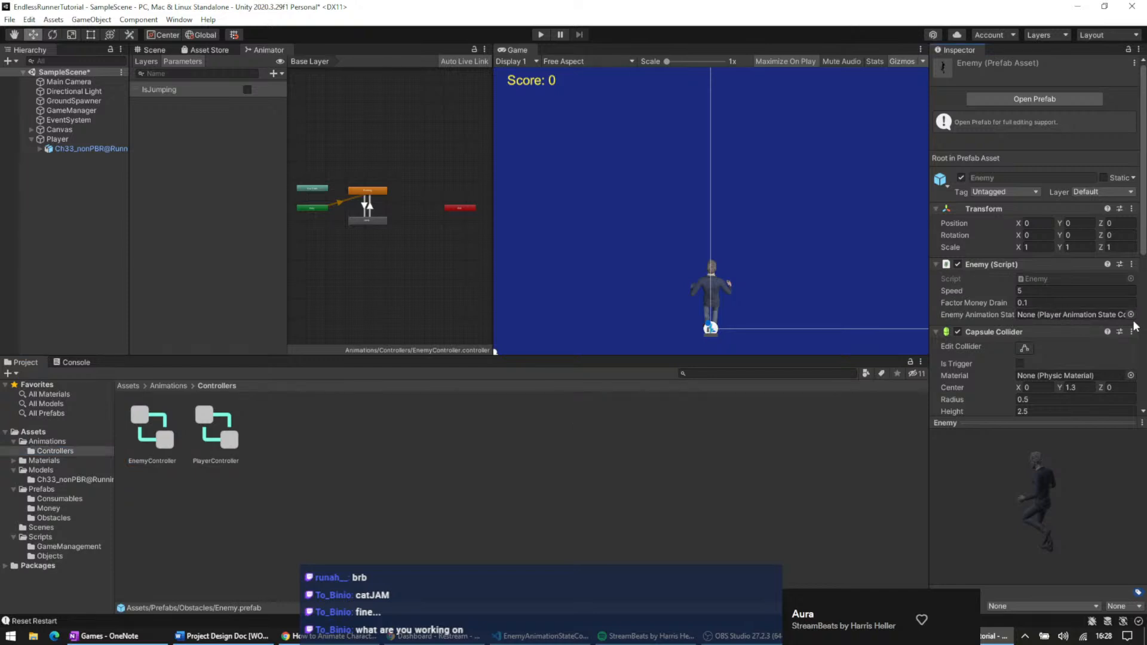
left_click(1131, 315)
left_click(1135, 305)
- Open the Enemy prefab for editing in the Scene view and check which objects its animation state controller field offers
left_click(54, 518)
double_click(152, 425)
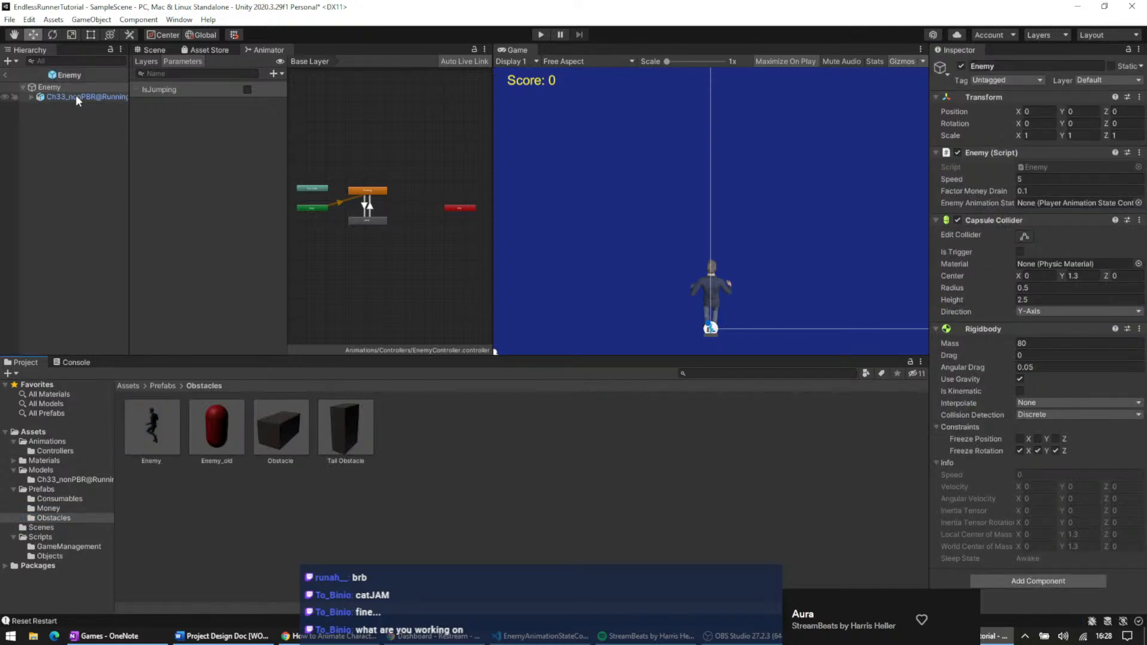
left_click(163, 51)
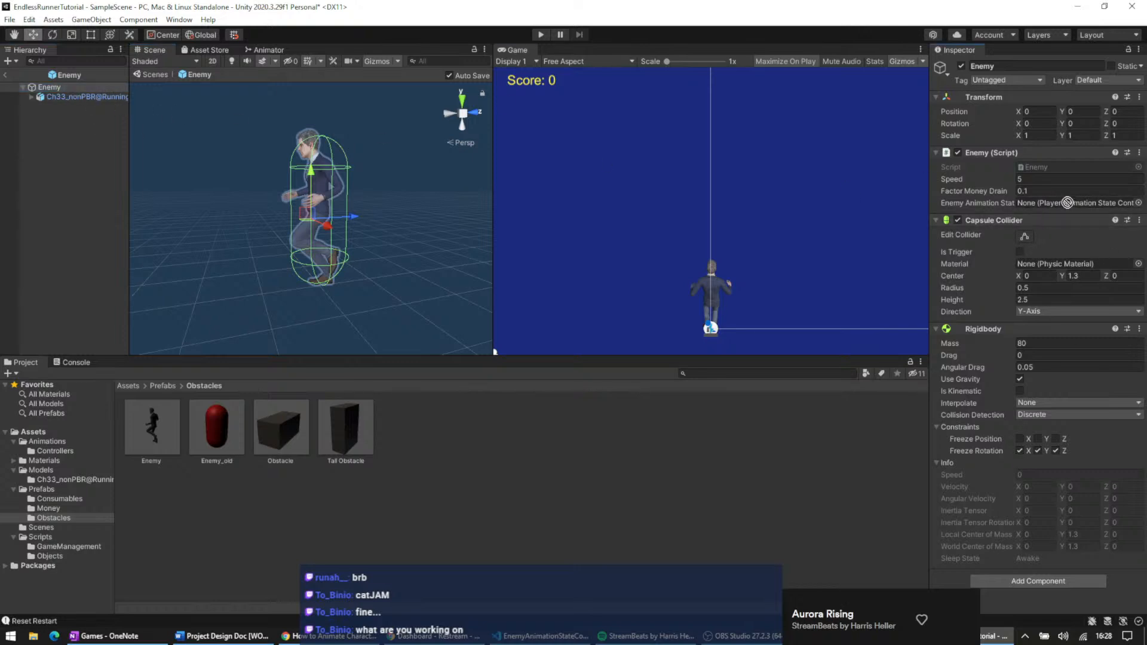
left_click(1139, 203)
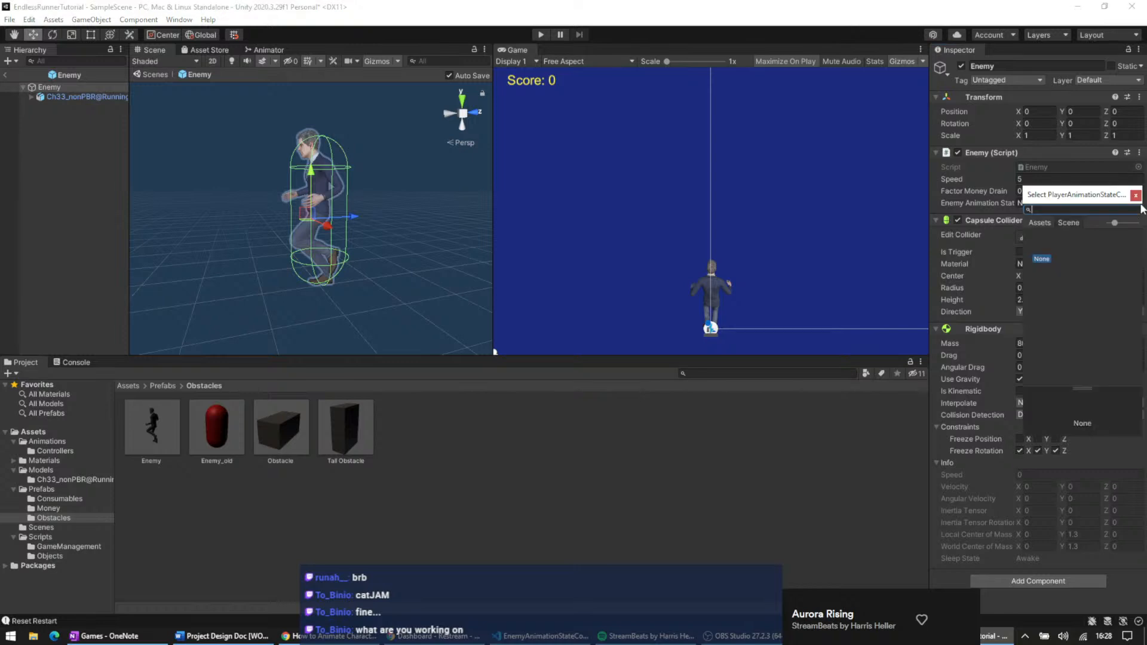
key("Escape")
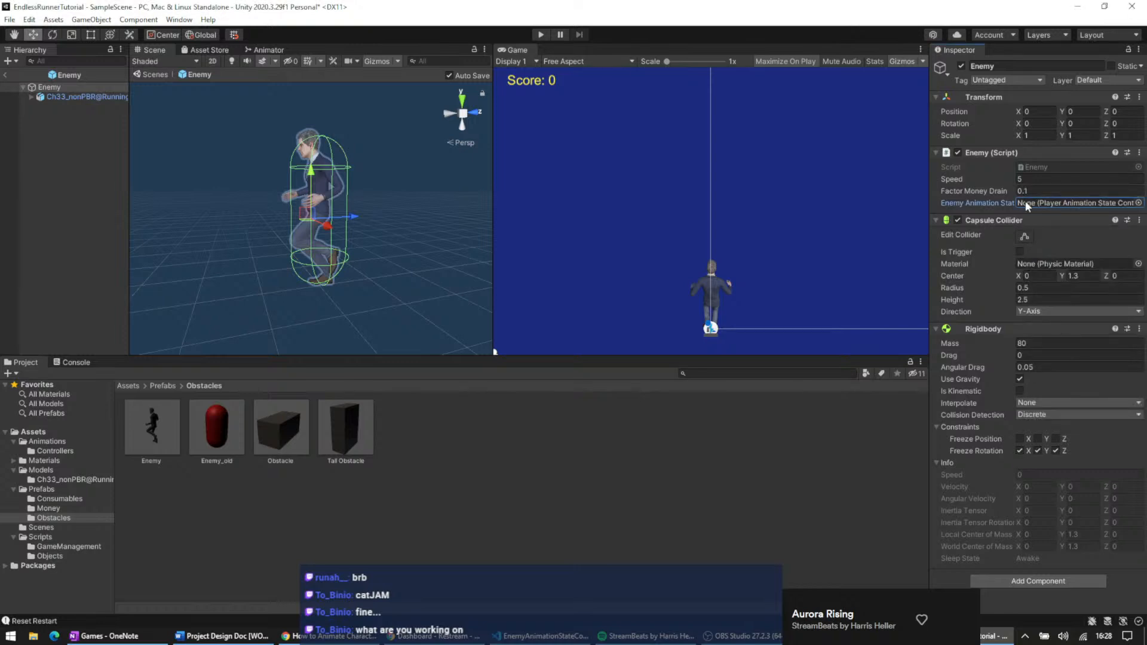
- Review the Enemy script in Visual Studio Code, then return to Unity and inspect the Enemy root object
left_click(540, 636)
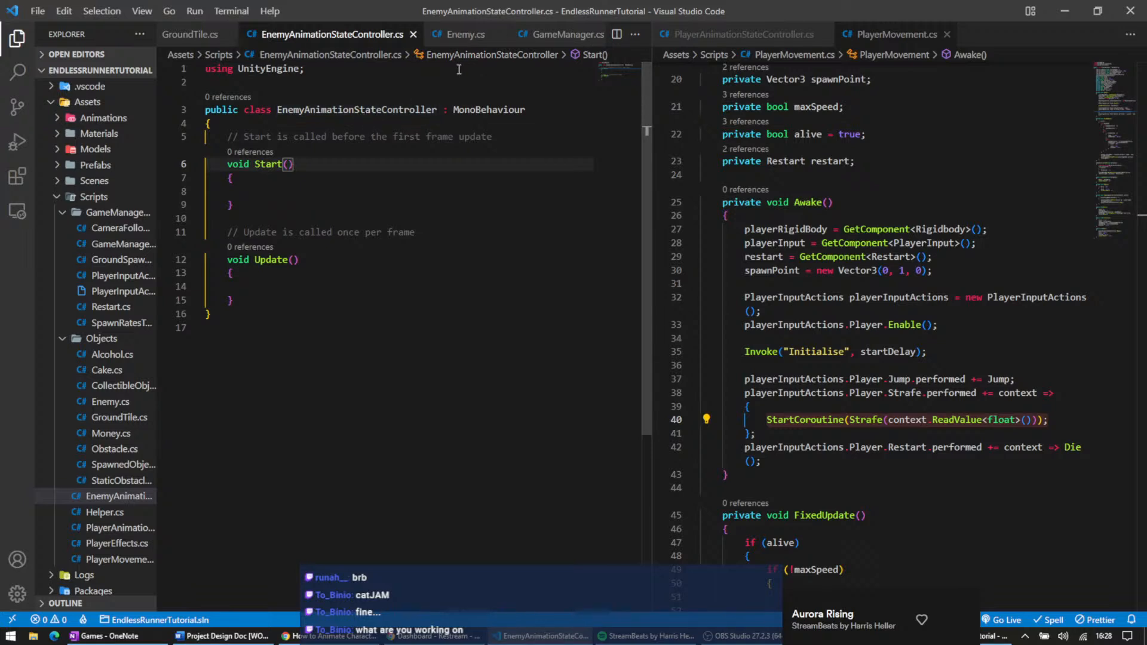
left_click(462, 35)
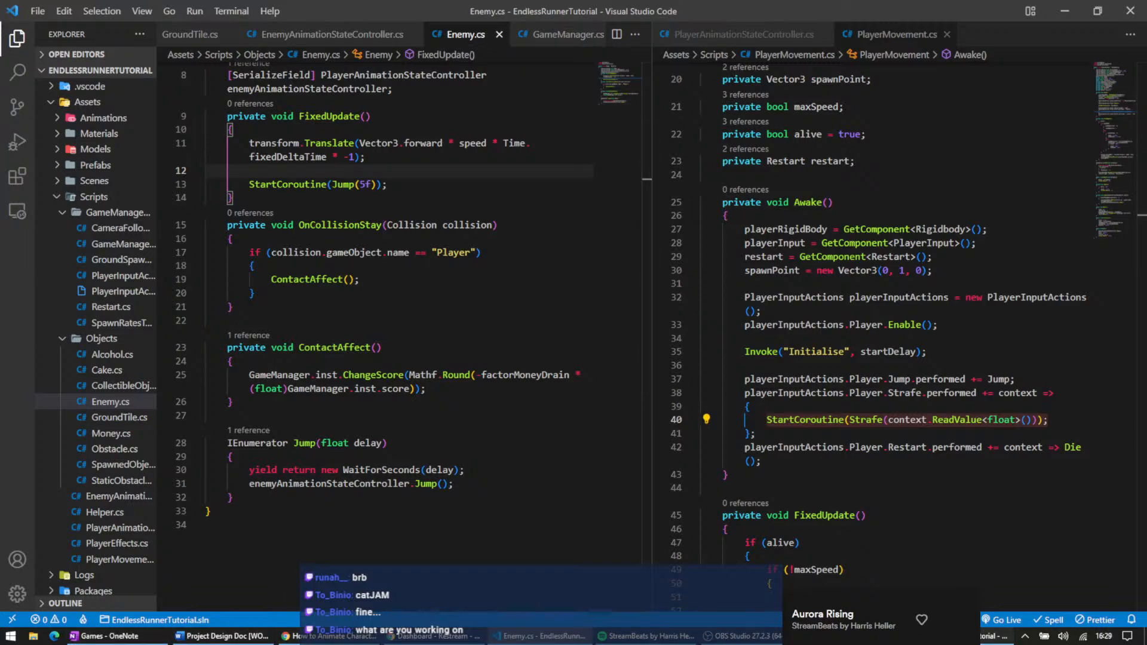
key("alt+Tab")
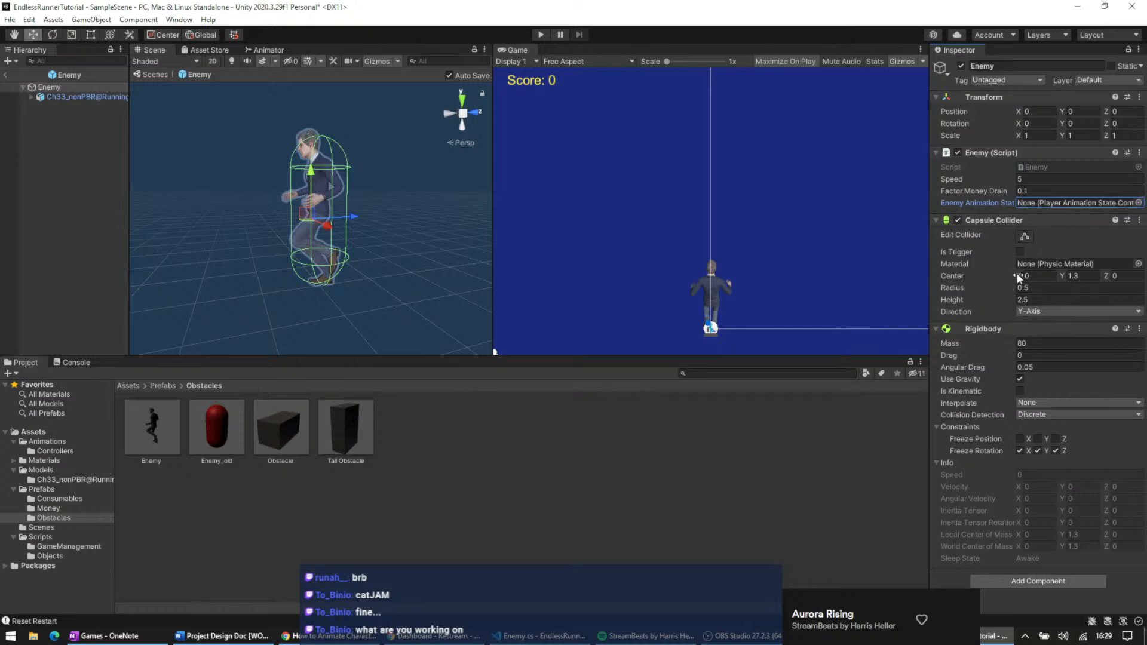
left_click(62, 88)
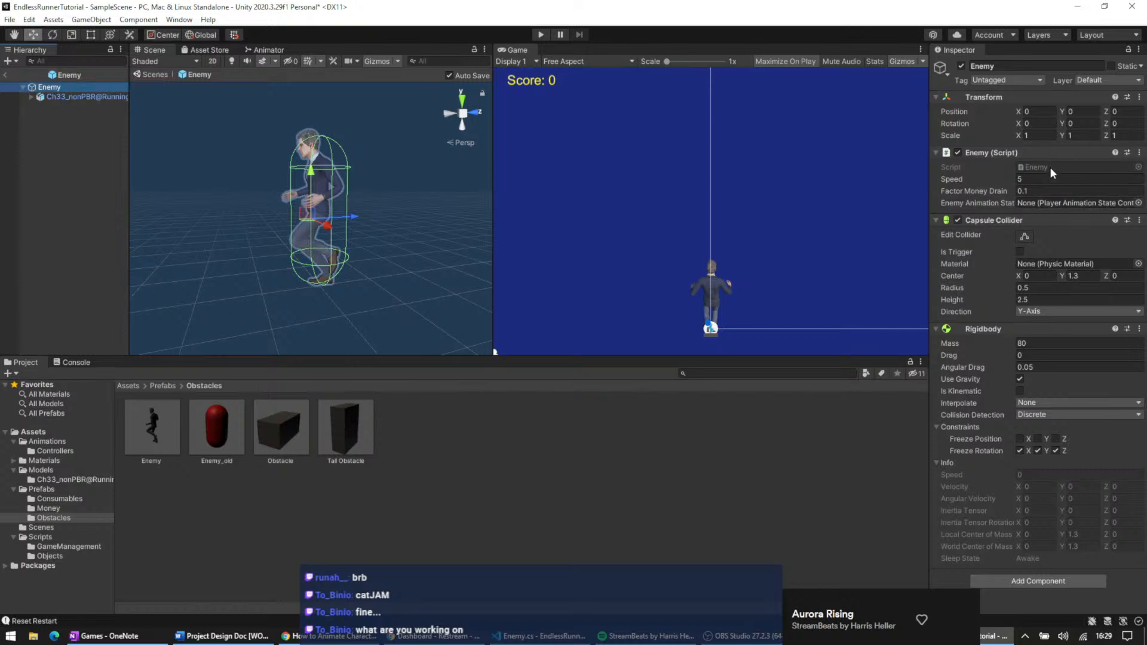
- Set the Animator controller of the Enemy prefab's Ch33_nonPBR@Running model to PlayerController
left_click(84, 96)
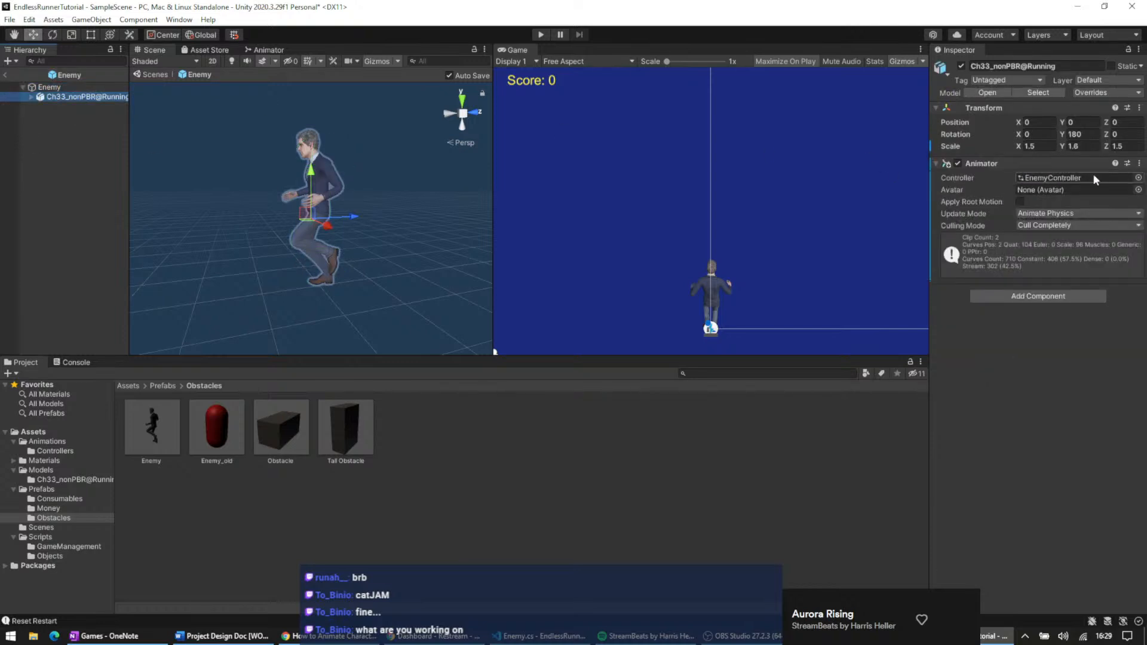
left_click(1138, 177)
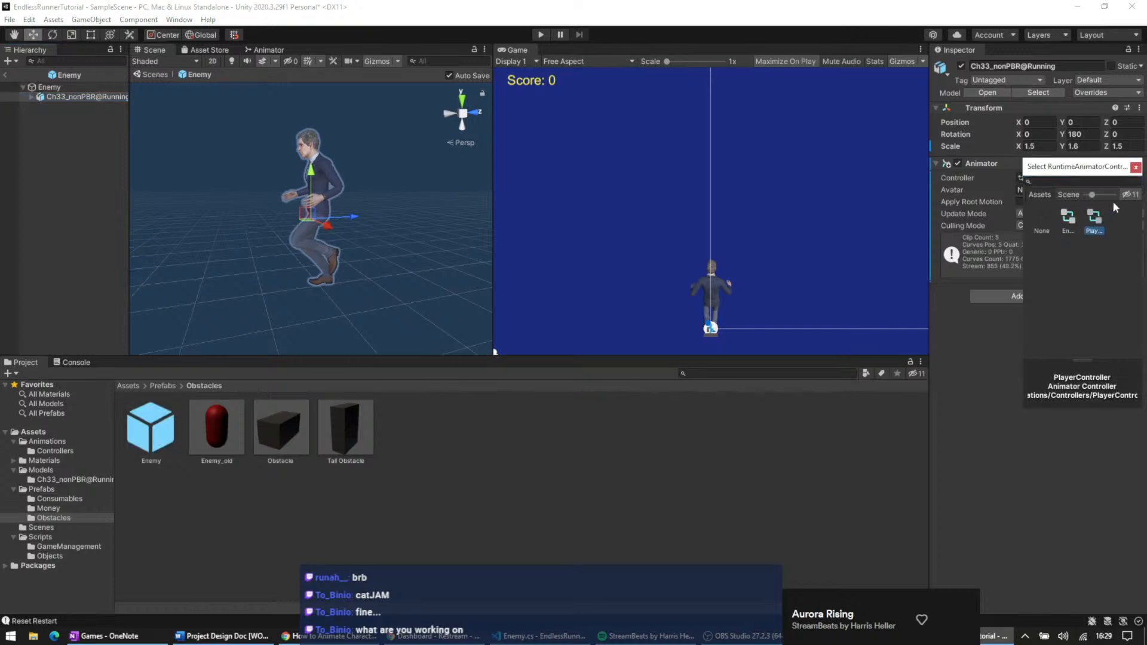
left_click(1136, 167)
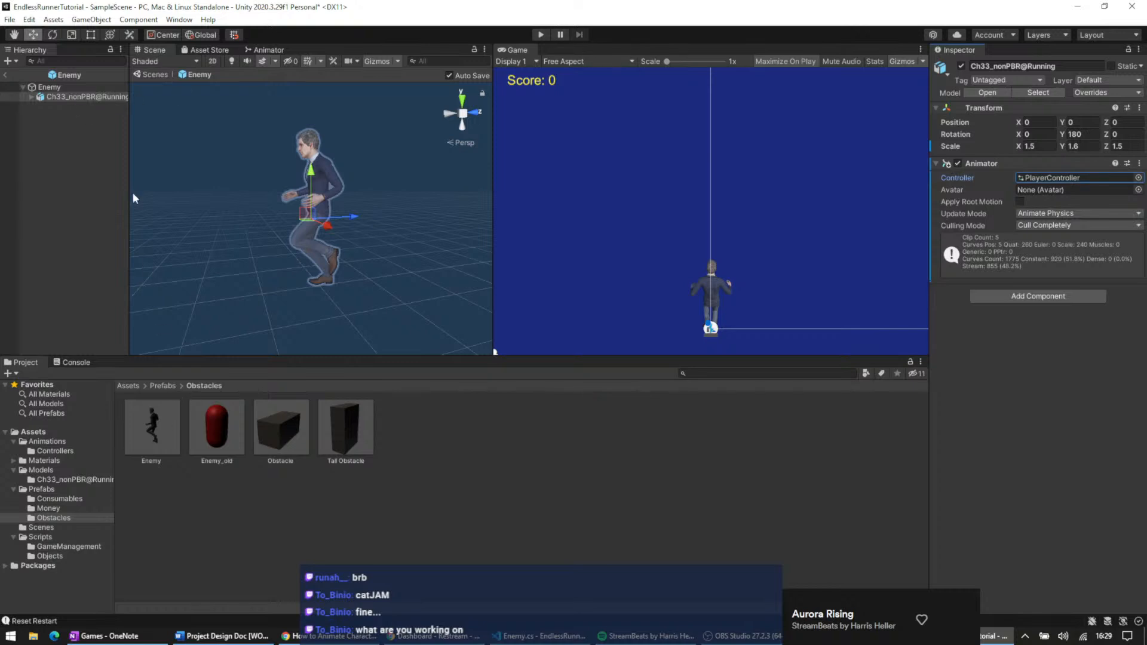
- Try to assign the Ch33_nonPBR@Running child to the Enemy script's animation state controller field
left_click(61, 88)
left_click_drag(65, 96, 1070, 202)
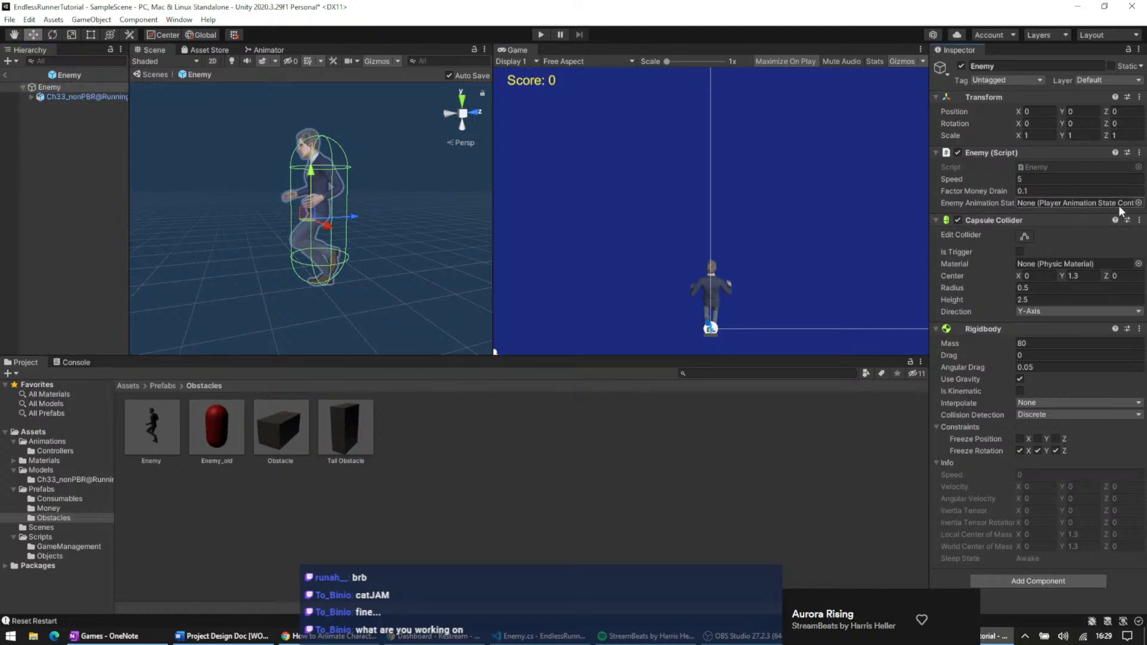
left_click(1138, 202)
left_click(1135, 191)
- Return to the main scene and examine how the Player's model and Restart script reference the Player Animation State Controller
left_click(5, 75)
left_click(64, 148)
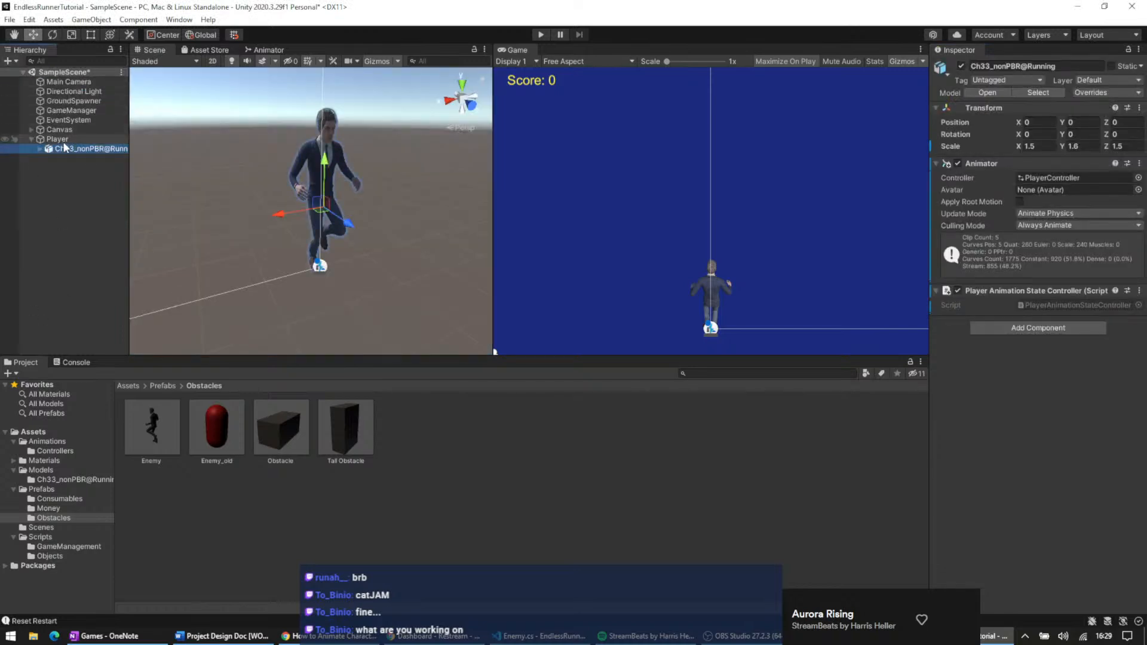
left_click(77, 141)
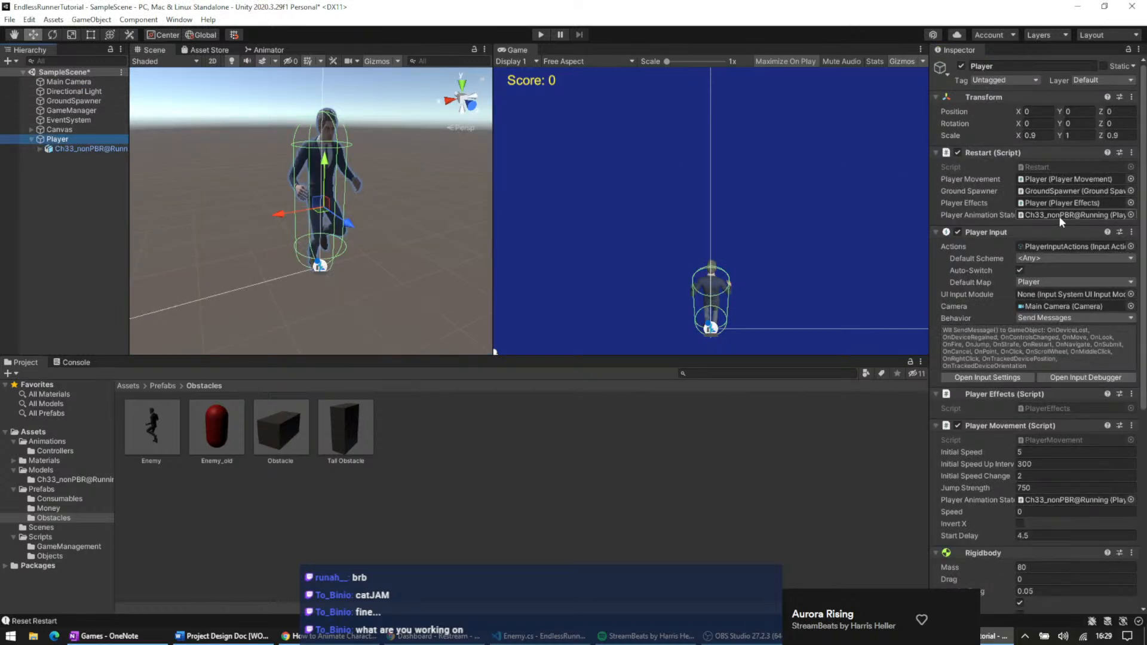
left_click(1102, 215)
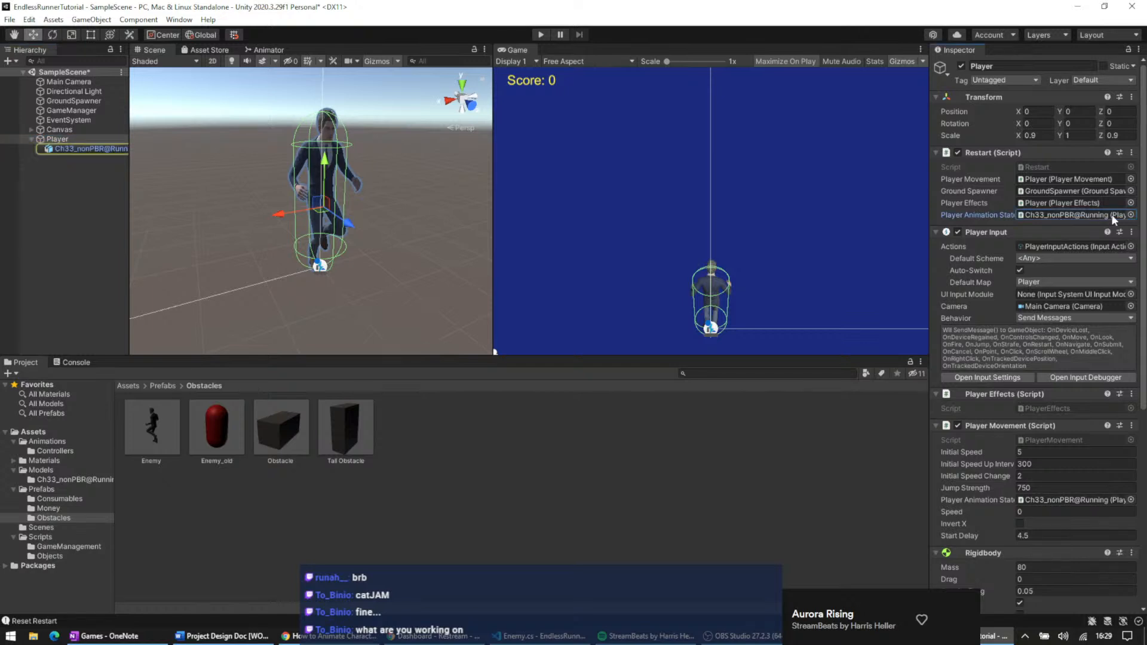
left_click(1130, 215)
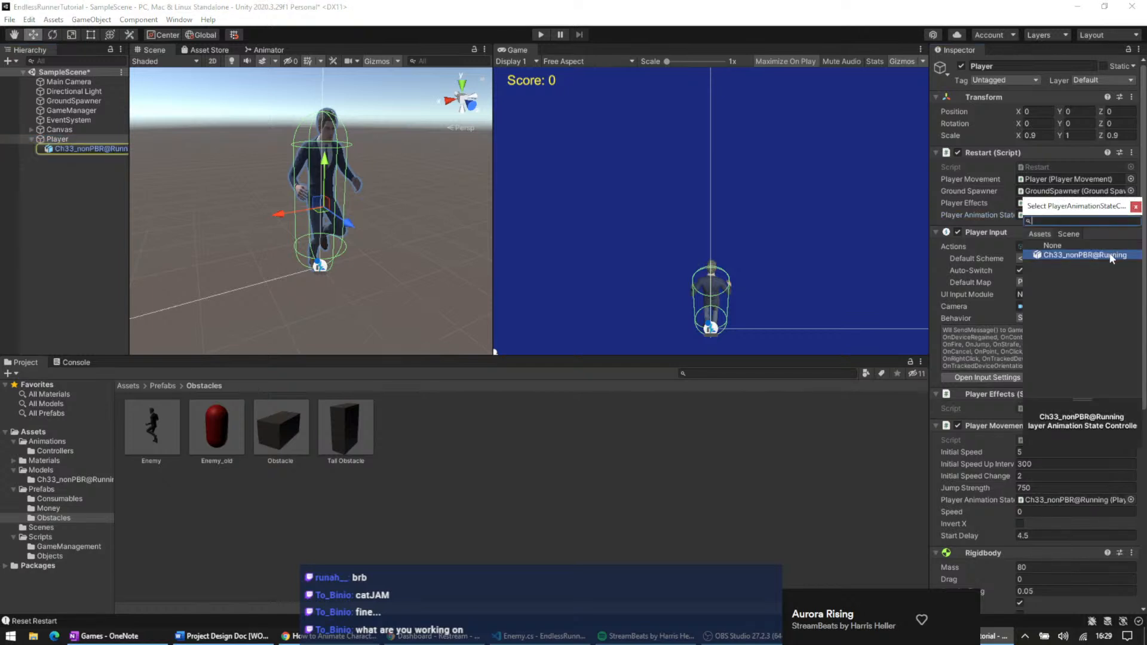
- Choose Ch33_nonPBR@Running for the Player's Restart script Player Animation State Controller, and widen the Inspector and Hierarchy
double_click(1084, 255)
left_click_drag(929, 191, 704, 192)
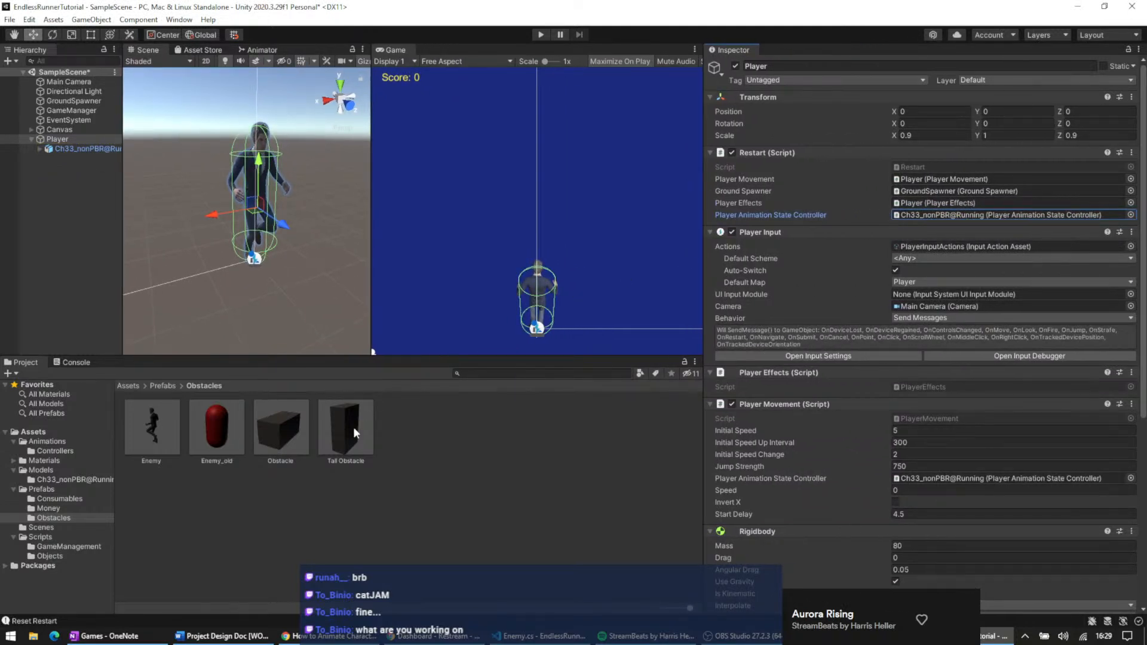
left_click_drag(122, 159, 176, 160)
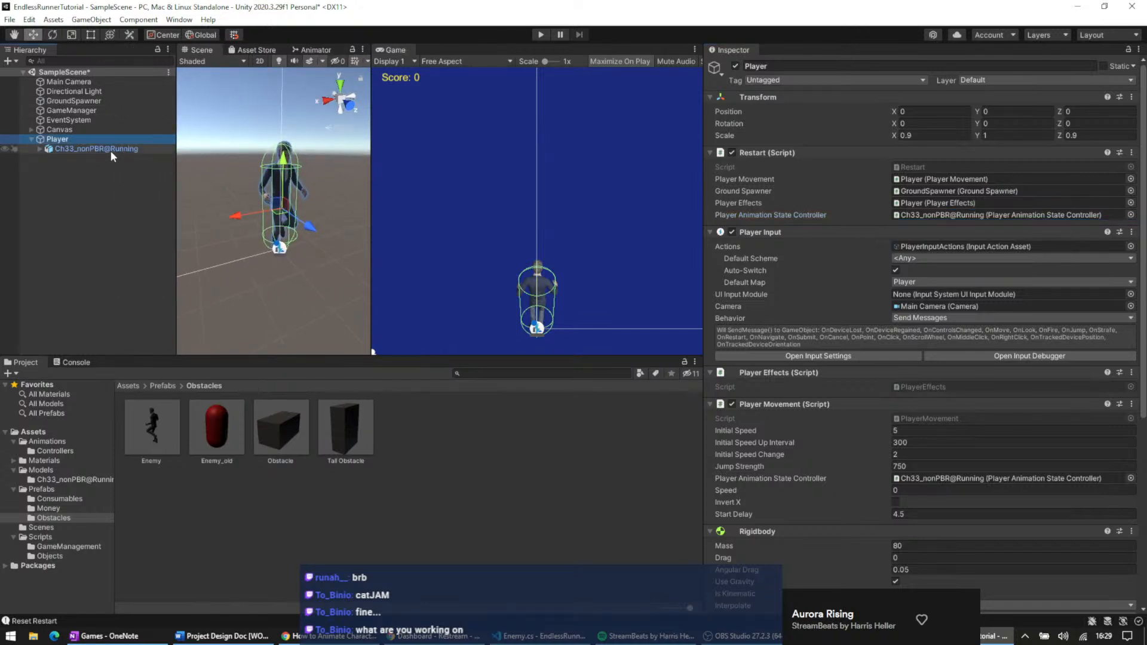
- Open the Enemy prefab and check the objects available for its animation state controller field and its model's Animator controller
double_click(161, 435)
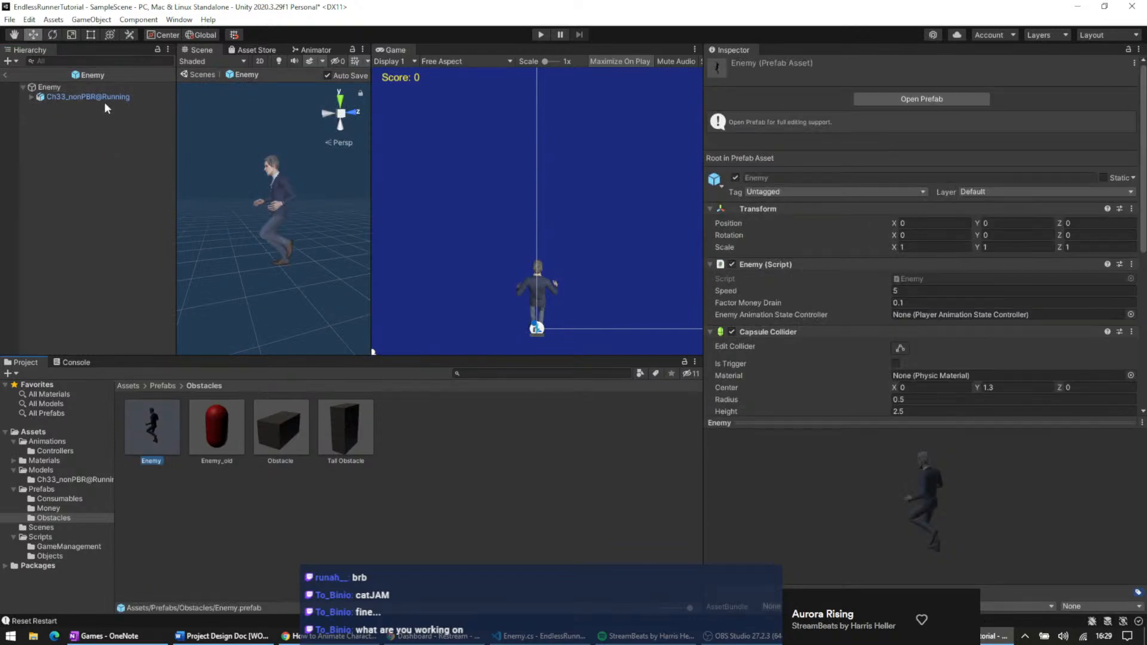
left_click(1125, 316)
left_click(1131, 314)
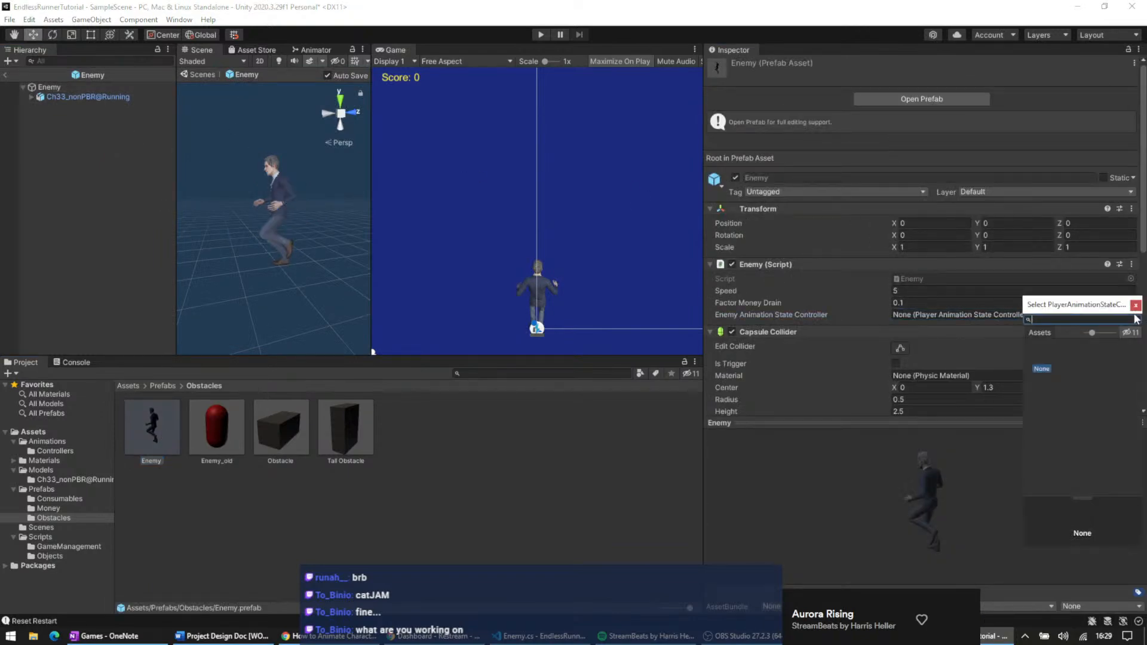
left_click(1136, 304)
left_click(90, 96)
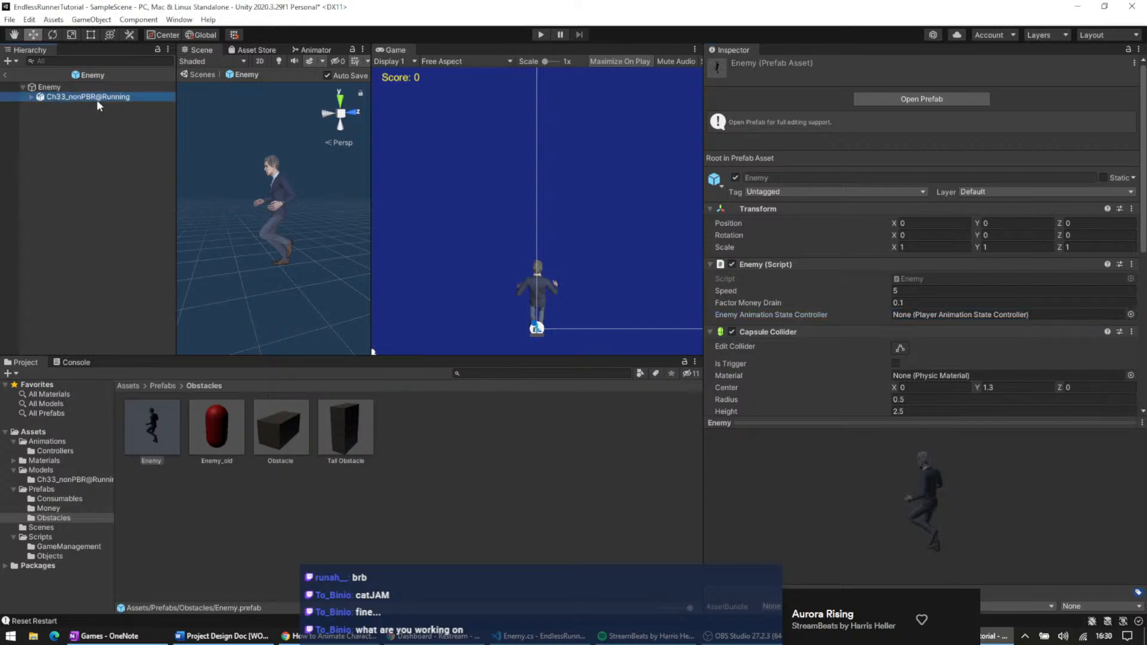
left_click(978, 177)
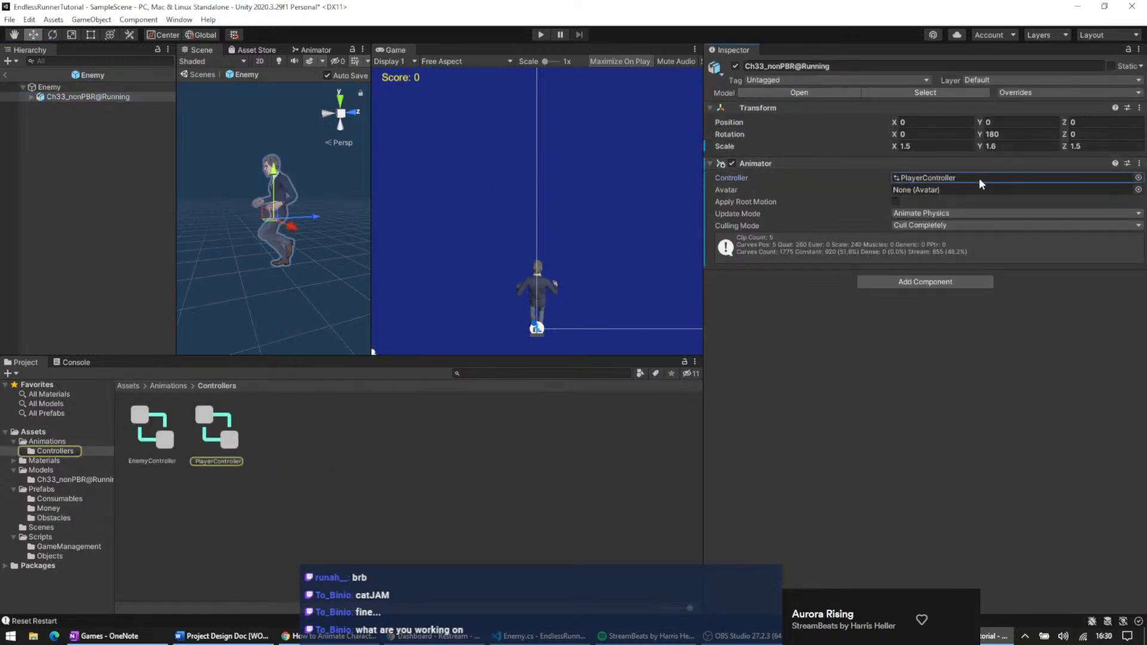
- Try to assign the prefab's Ch33_nonPBR@Running child to the Enemy root's animation state controller, and check the selectable objects
left_click(61, 87)
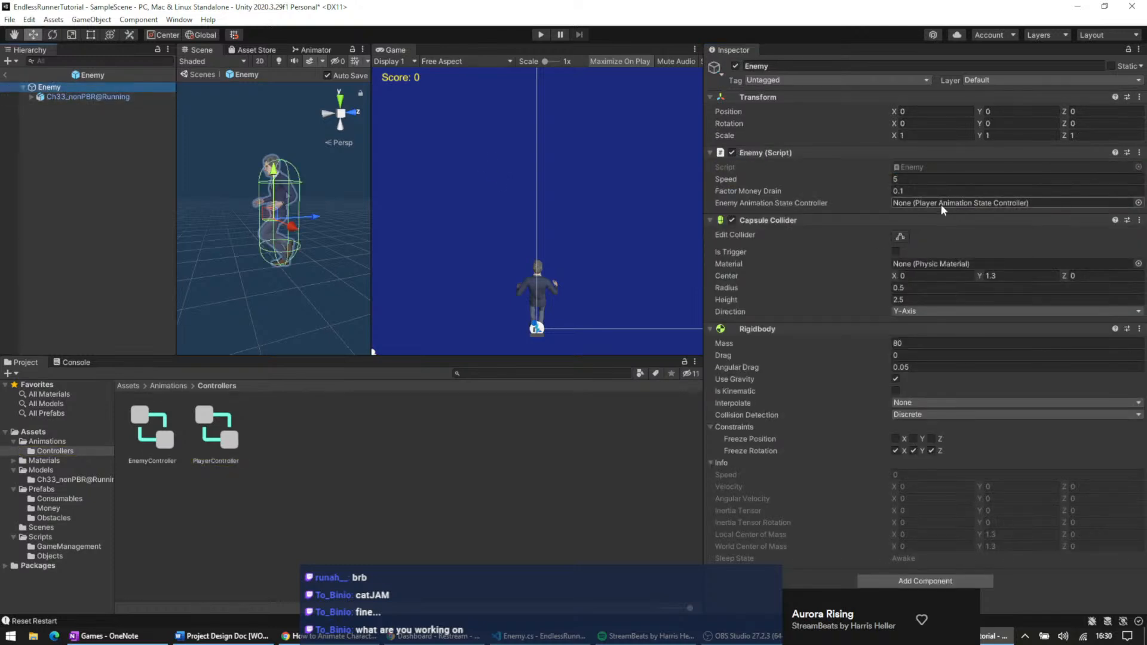
left_click_drag(117, 98, 957, 202)
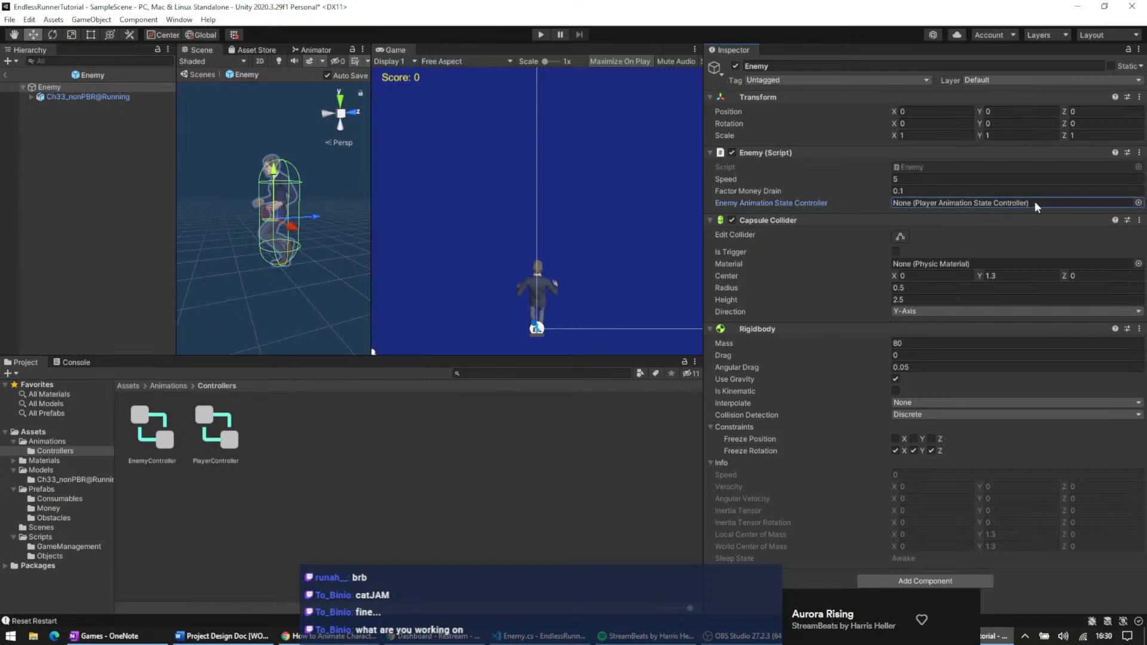
left_click(1138, 203)
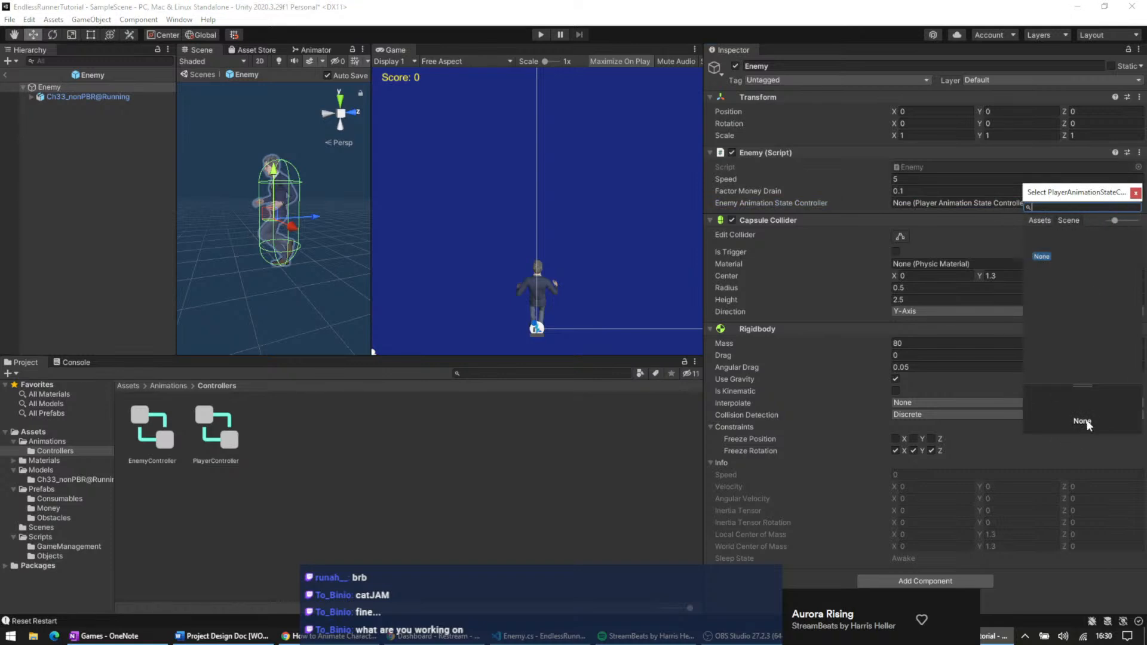
left_click(1136, 194)
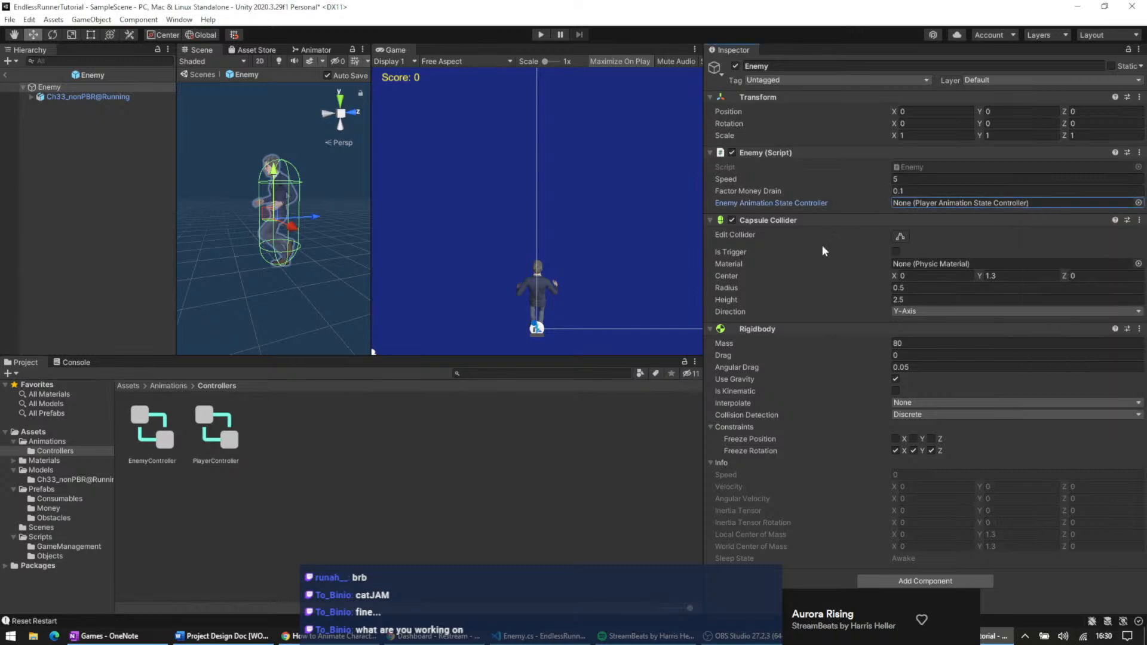
- In Visual Studio Code, compare how the Enemy and PlayerMovement scripts declare their animation state controllers, and examine the PlayerAnimationStateController class
left_click(523, 635)
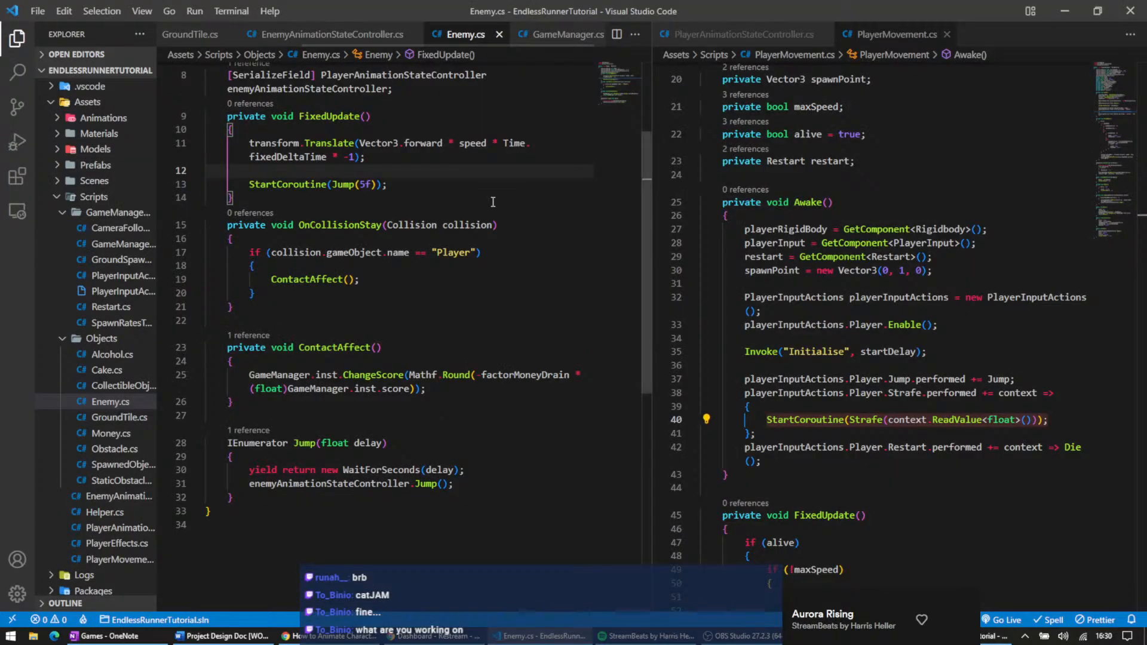
scroll(342, 226, "up", 3)
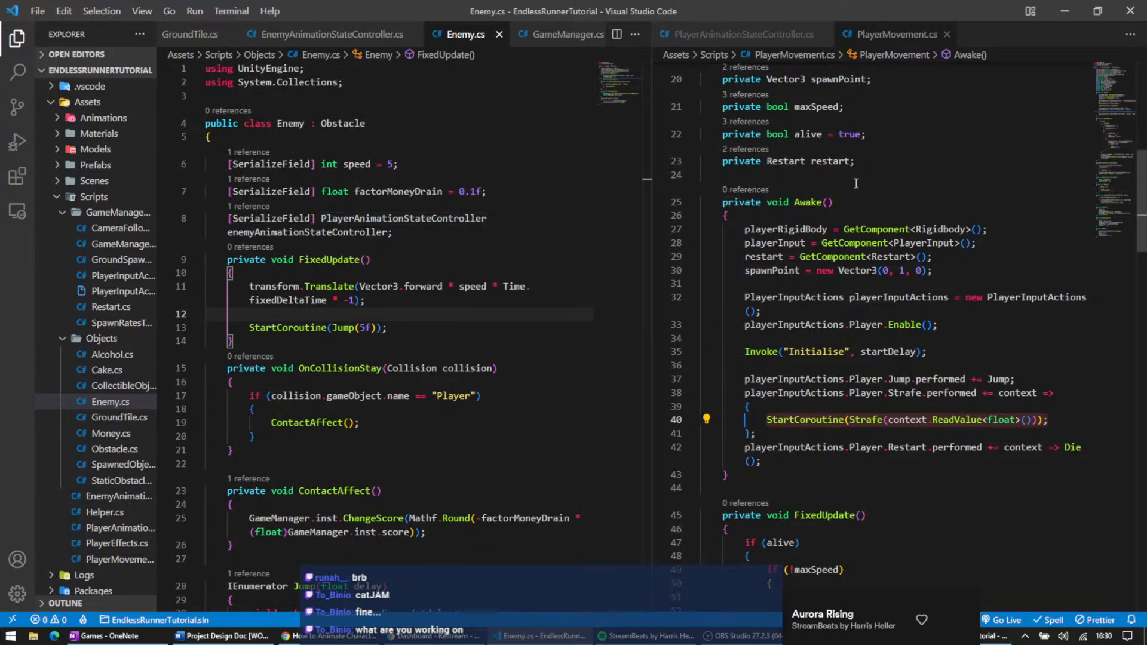
scroll(848, 177, "up", 5)
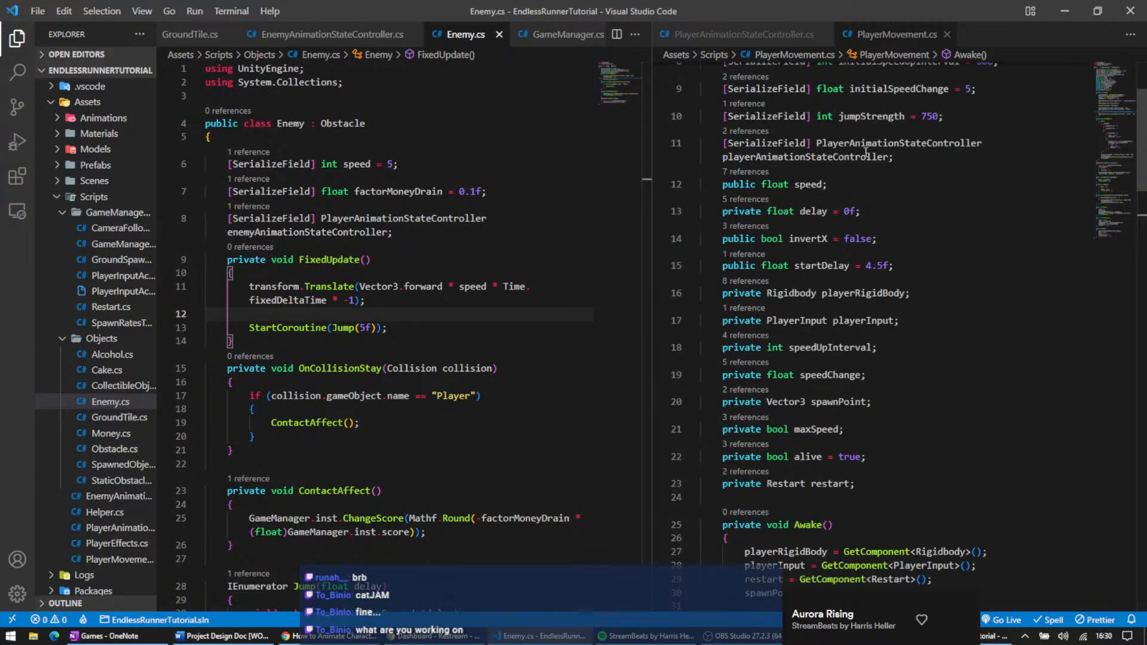
scroll(866, 157, "up", 2)
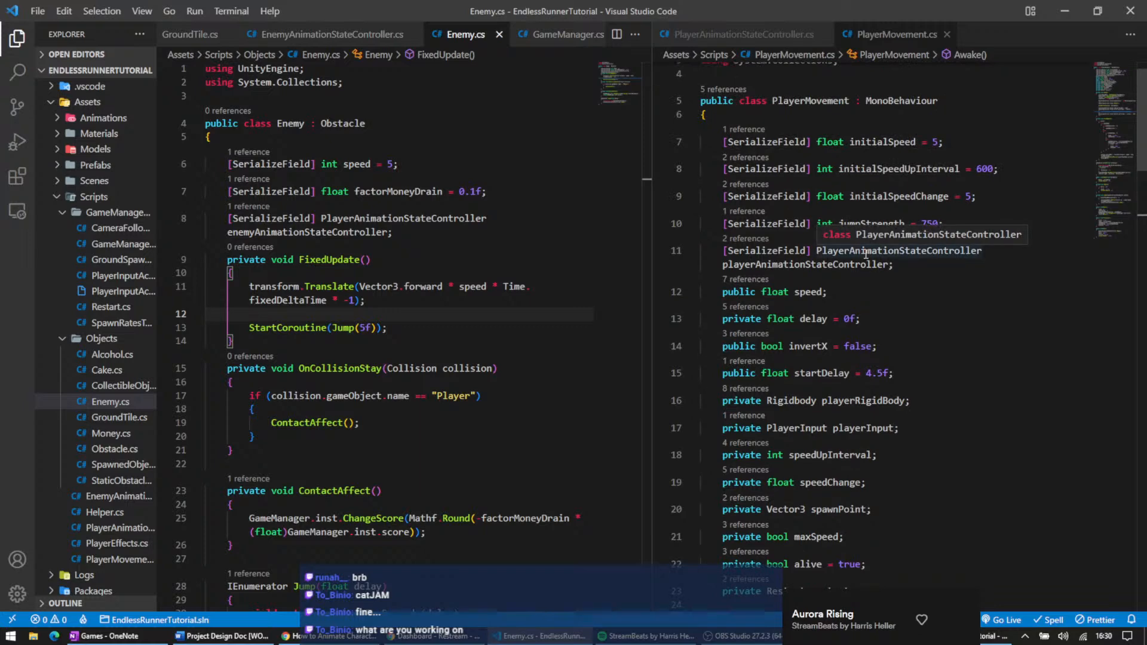
scroll(866, 254, "up", 1)
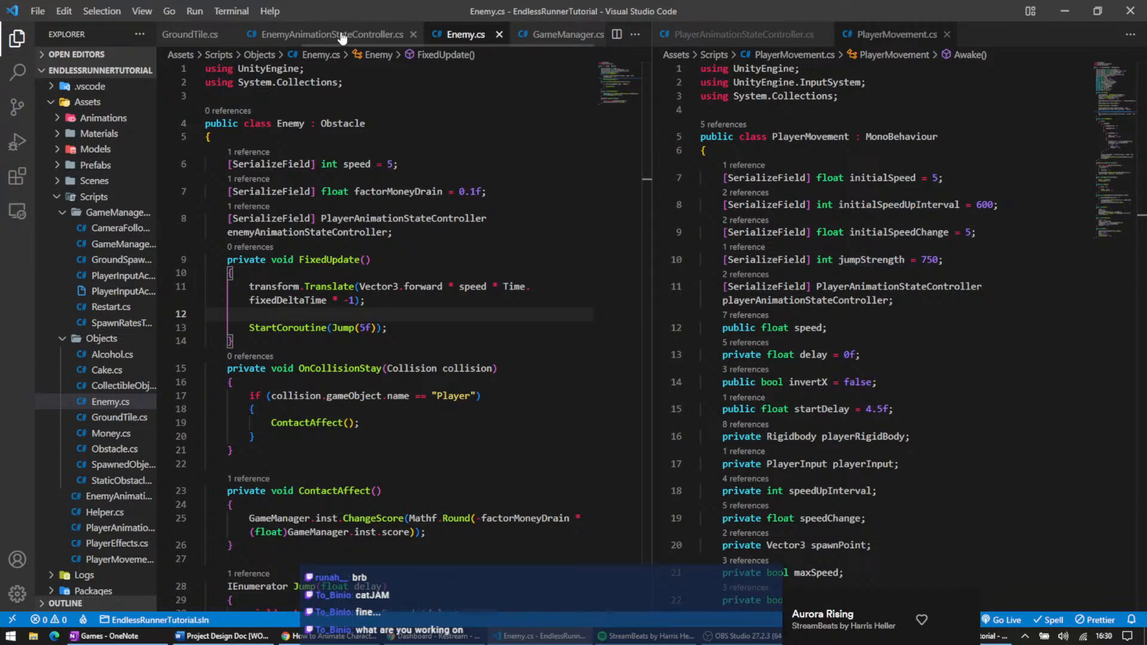
left_click(752, 35)
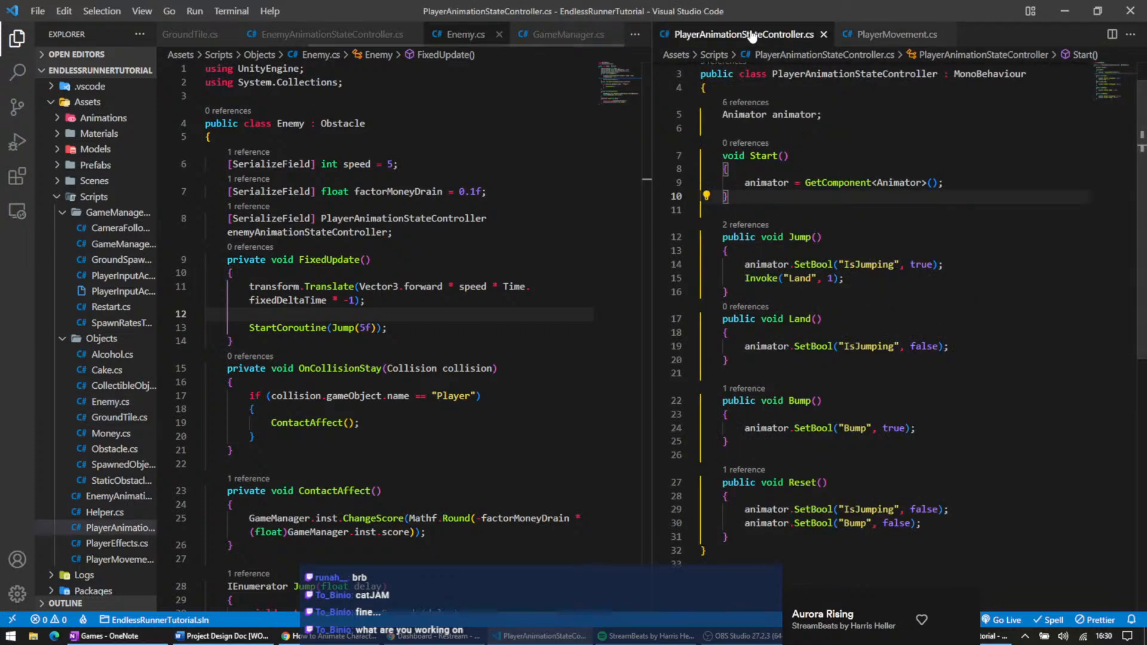
scroll(813, 131, "up", 1)
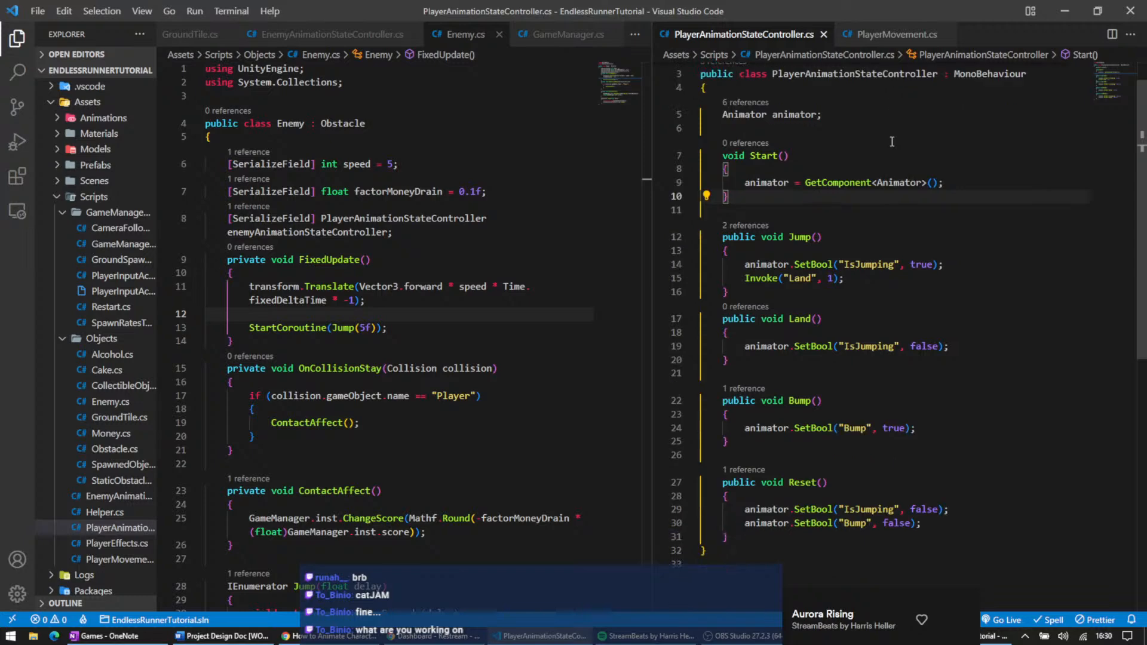
left_click(805, 110)
double_click(805, 109)
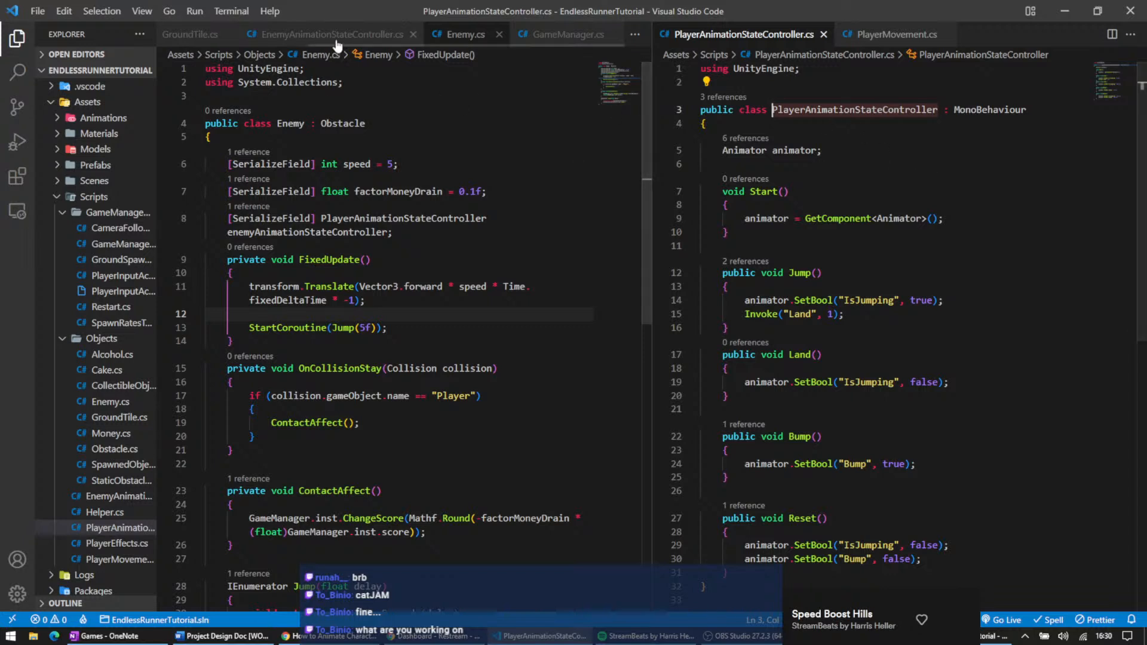
scroll(945, 182, "down", 1)
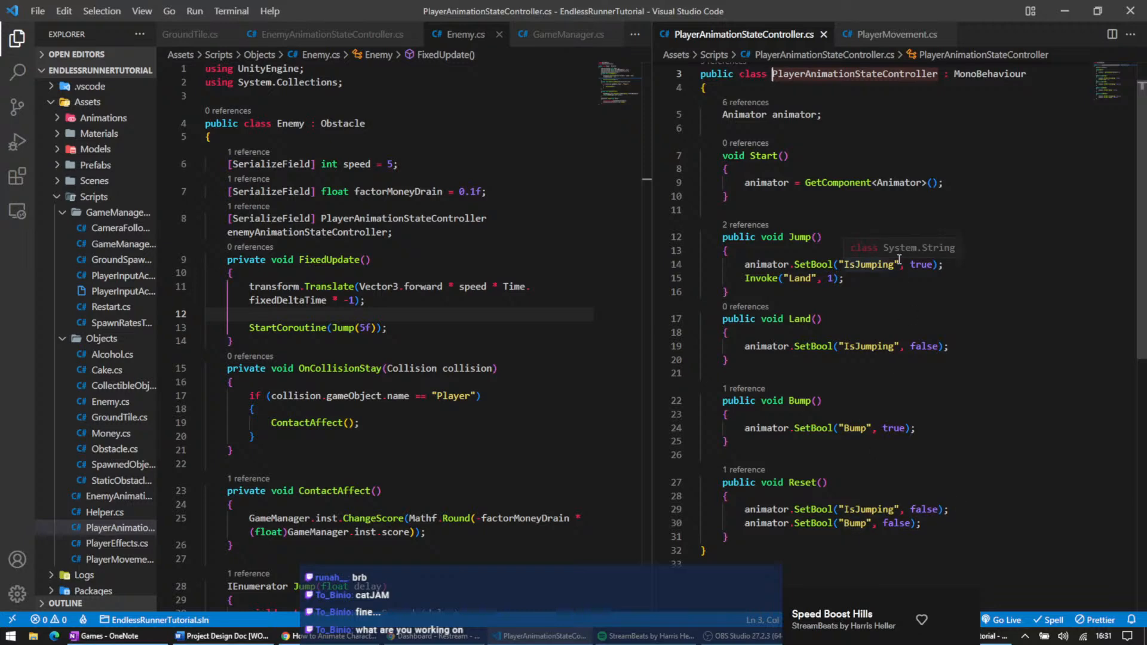
left_click(896, 34)
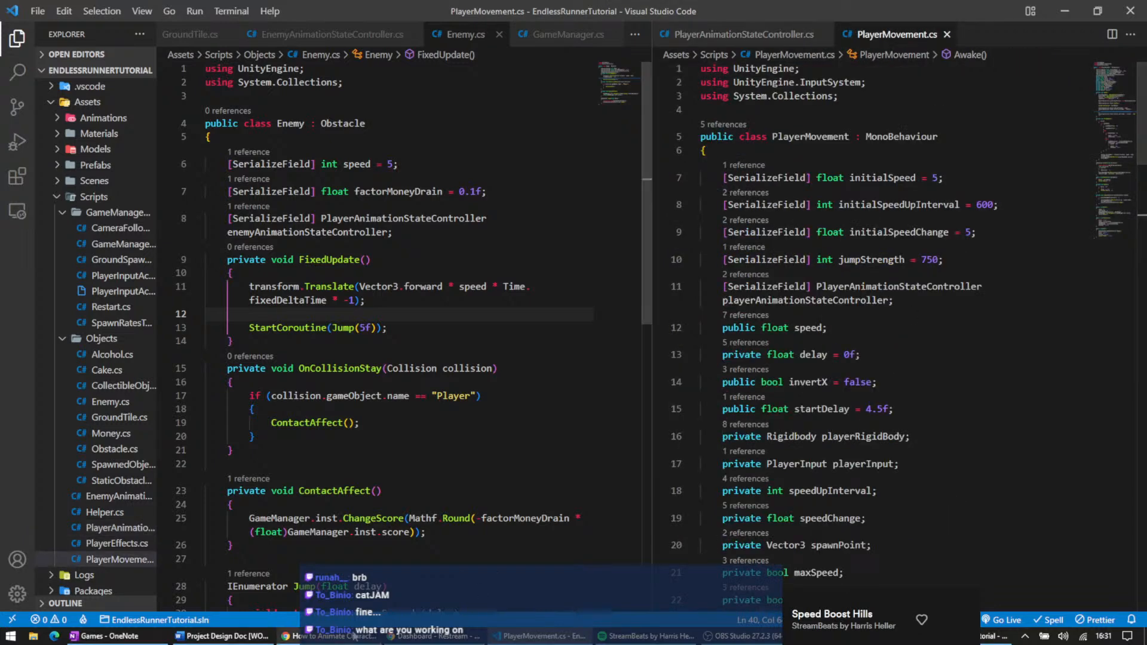
- Return to Unity and set the Animator controller of the Enemy prefab's Ch33_nonPBR@Running model to EnemyController
key("alt+Tab")
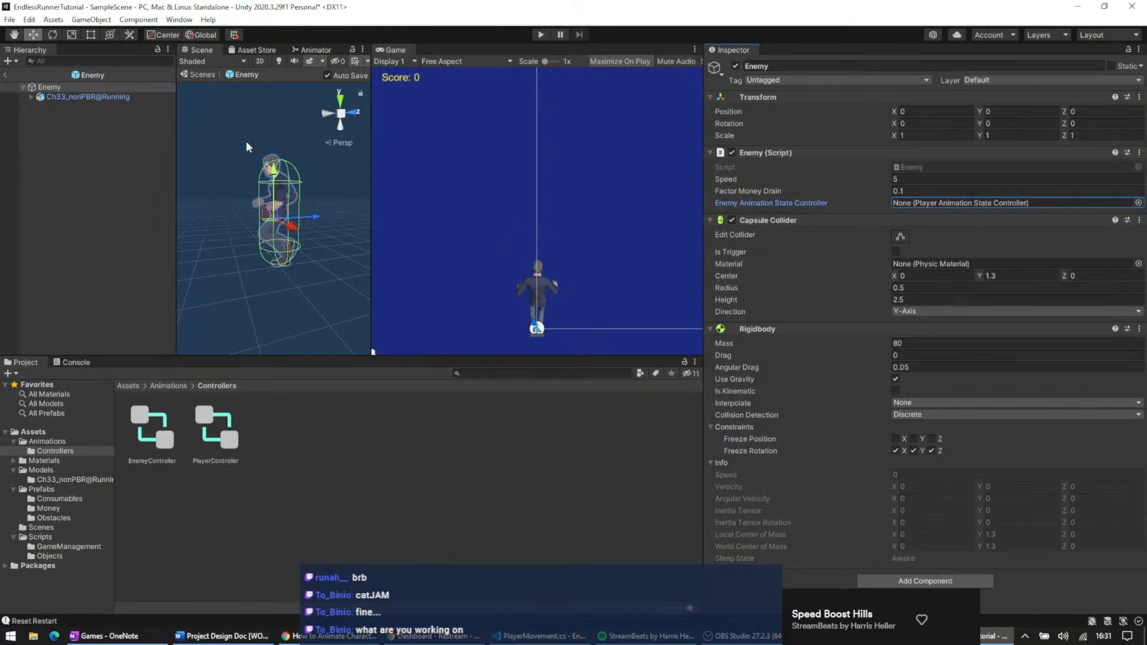
left_click(84, 96)
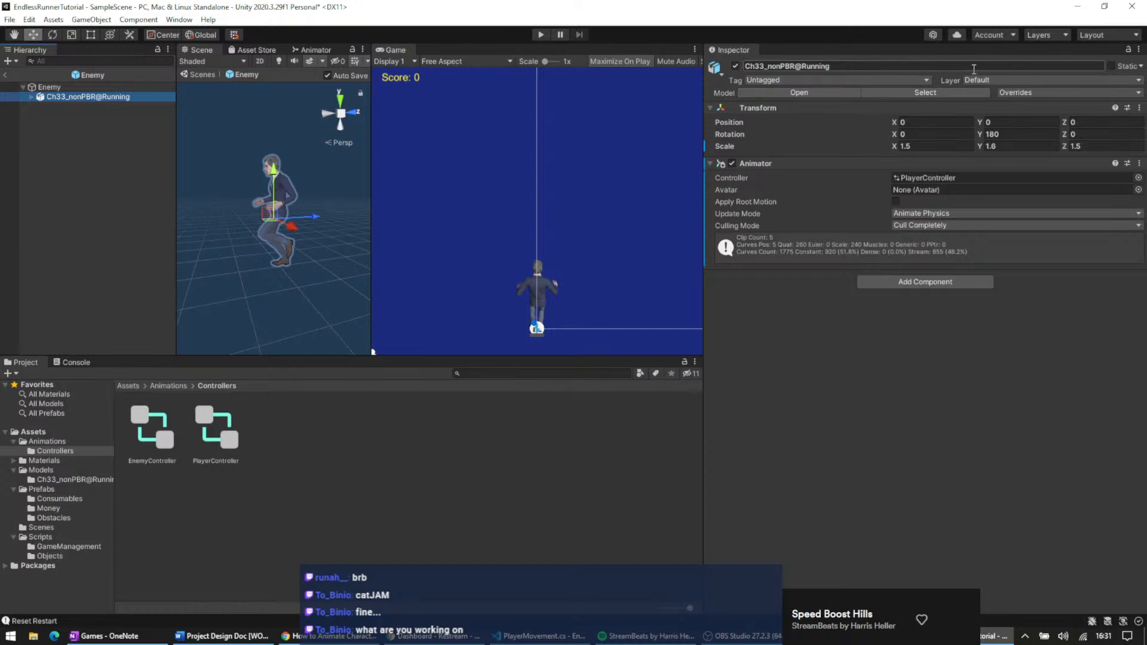
left_click_drag(705, 229, 900, 229)
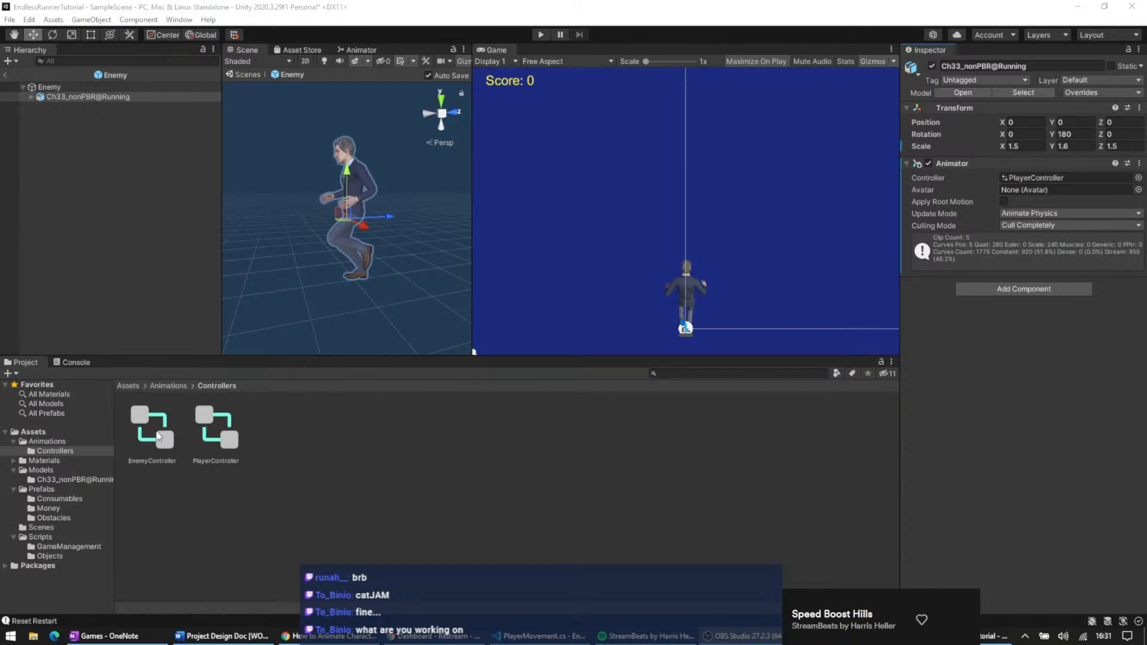
left_click_drag(158, 436, 1069, 178)
- Try again to assign the Ch33_nonPBR@Running child to the Enemy script's Enemy Animation State Controller field
left_click(59, 89)
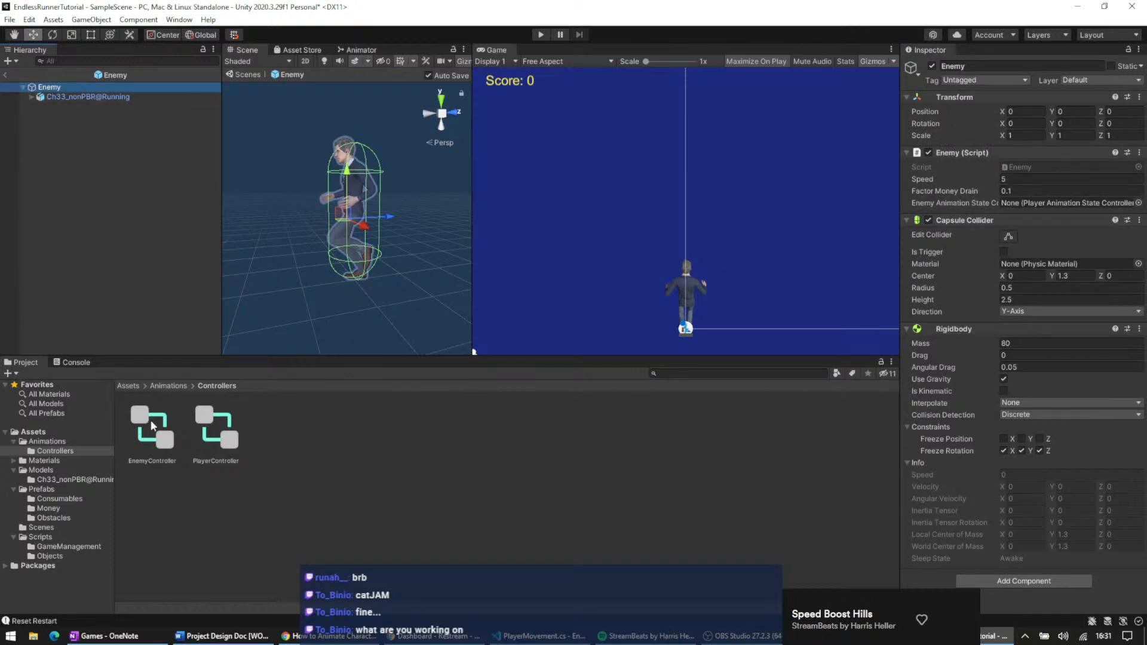
left_click(86, 98)
left_click_drag(85, 99, 1048, 203)
- In Visual Studio Code, change the type of Enemy.cs's enemyAnimationStateController field to EnemyAnimationStateController
left_click(541, 636)
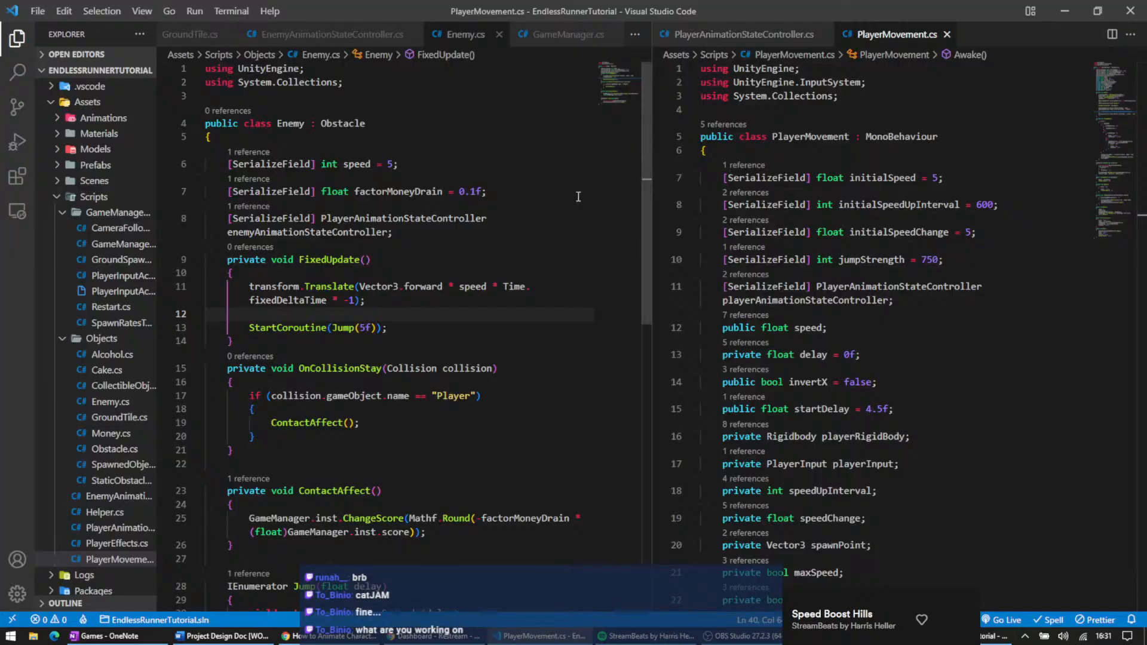
left_click(346, 34)
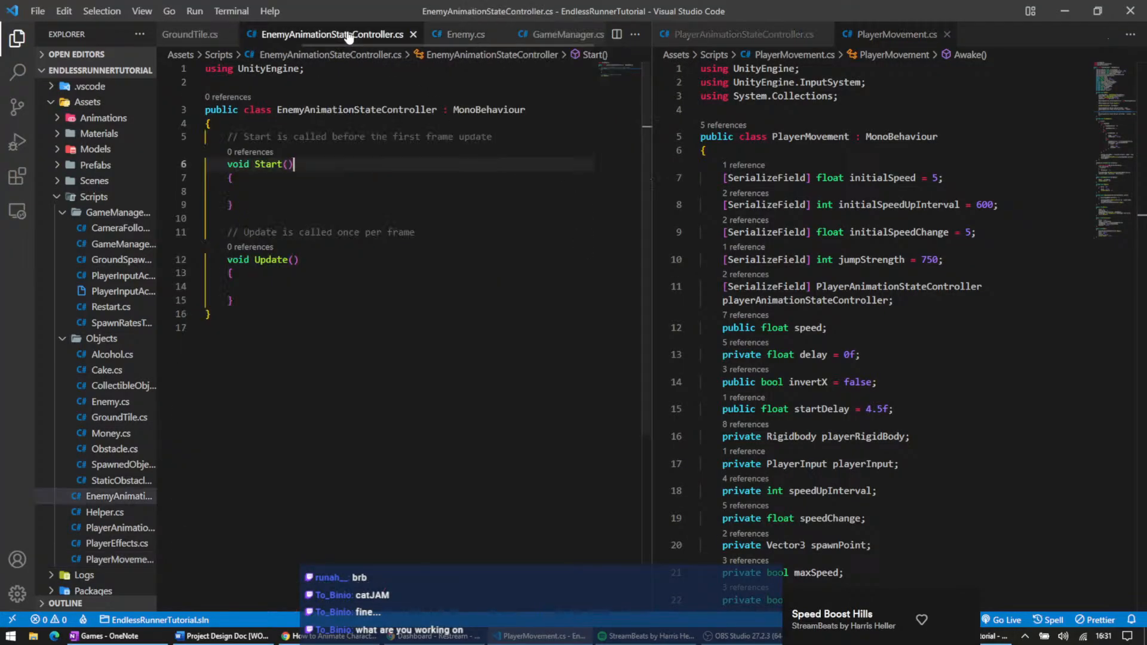
double_click(369, 110)
key("ctrl+c")
left_click(450, 37)
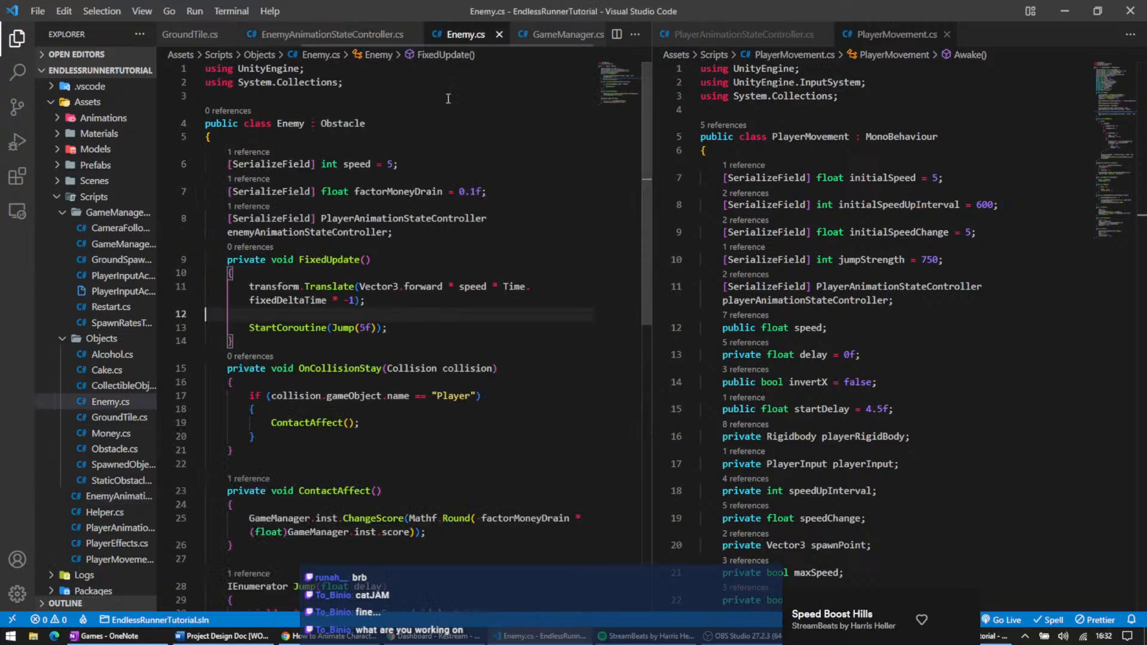
double_click(406, 219)
key("ctrl+v")
- Make the EnemyAnimationStateController class inherit from PlayerAnimationStateController instead of MonoBehaviour, and save the script
scroll(524, 242, "down", 5)
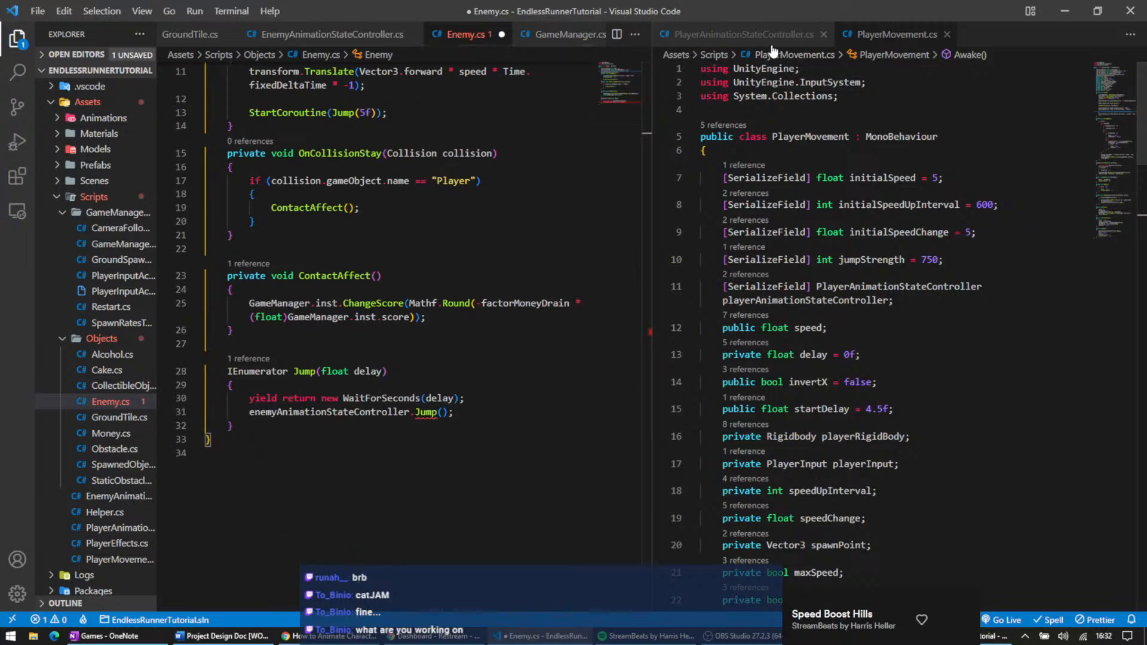
left_click(744, 34)
left_click(333, 34)
scroll(863, 171, "up", 1)
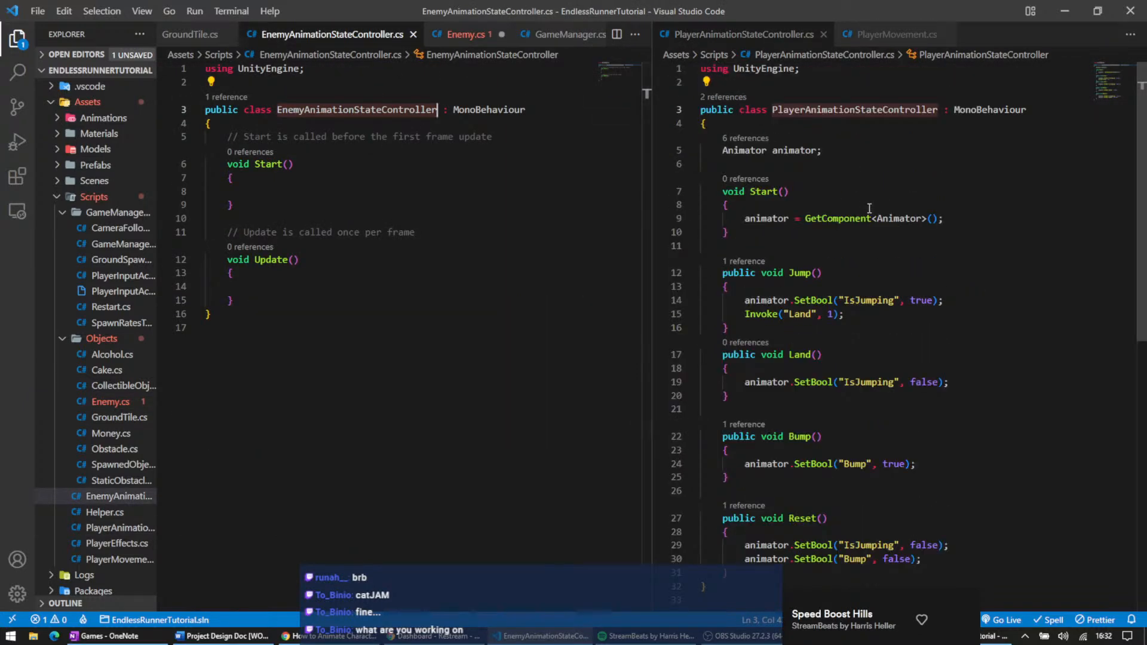
double_click(879, 107)
key("ctrl+c")
double_click(483, 110)
key("ctrl+v")
left_click(520, 191)
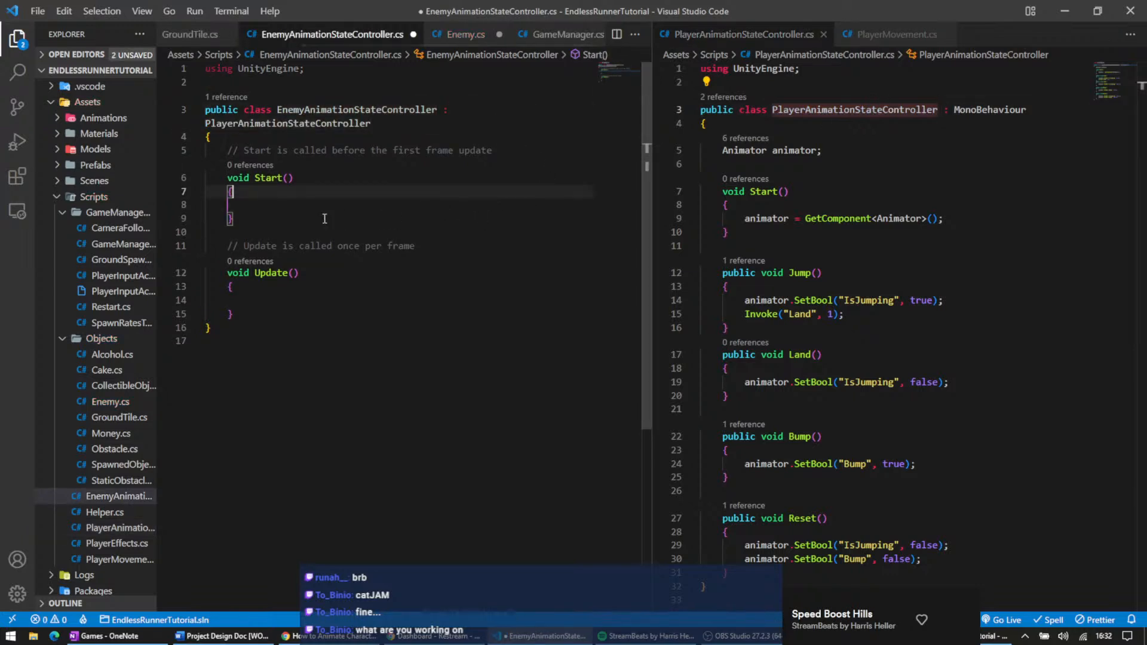
key("ctrl+s")
- Review the Enemy and EnemyAnimationStateController scripts, then return to Unity and check the objects selectable for the Enemy's animation state controller
left_click(467, 36)
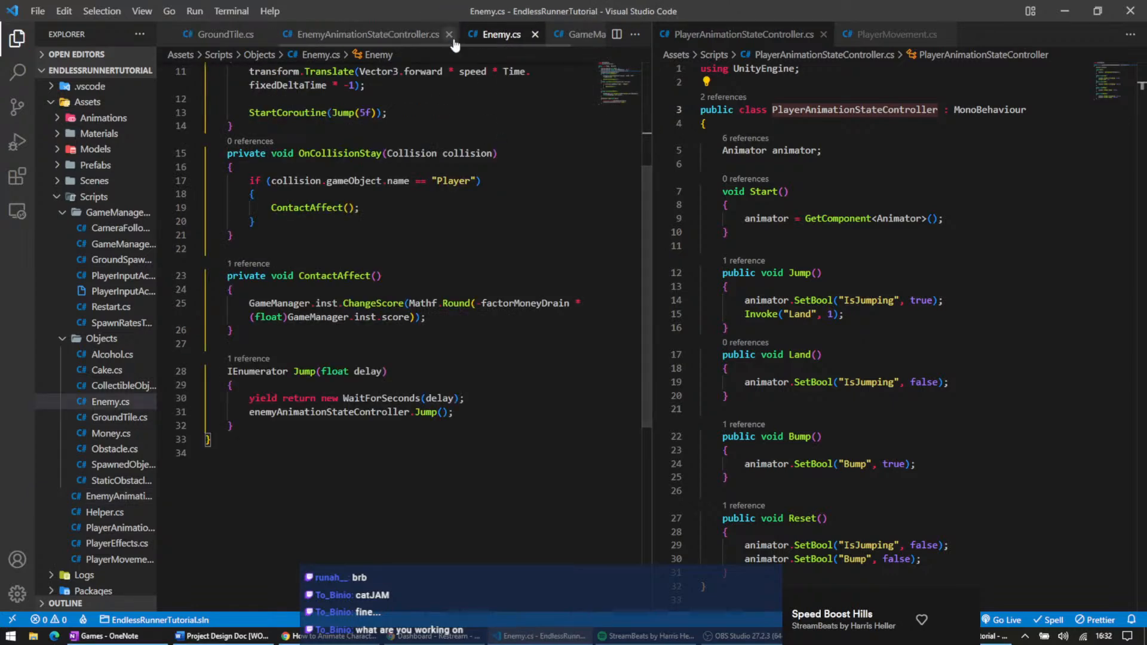
scroll(501, 145, "up", 4)
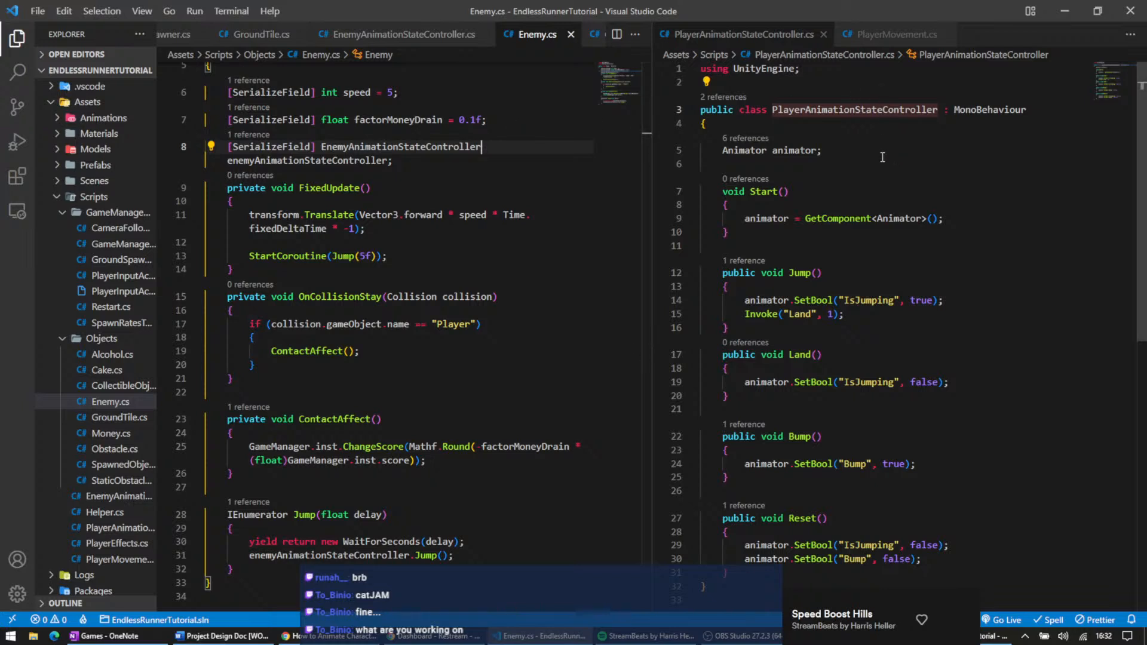
left_click(445, 34)
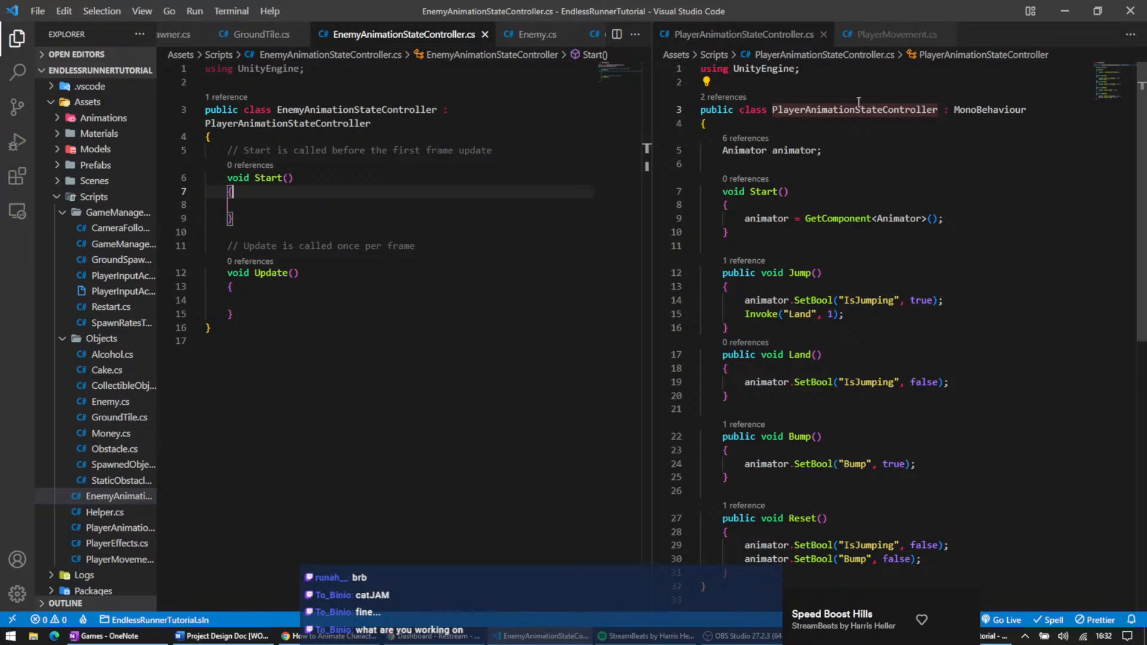
key("alt+Tab")
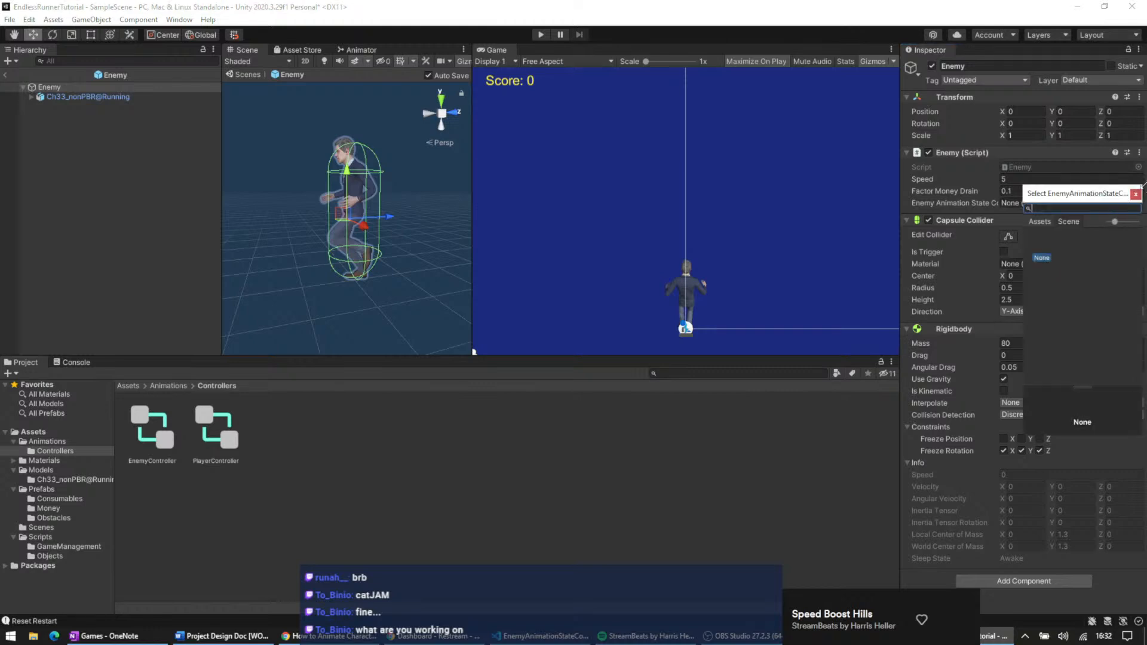
left_click(1104, 203)
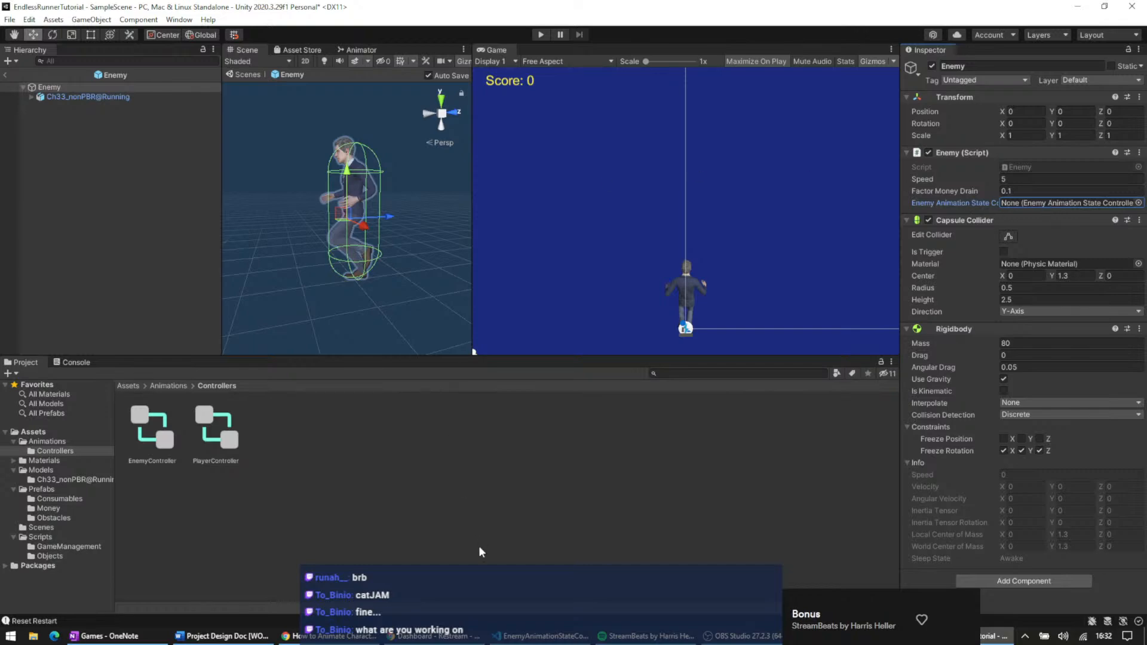
- In Visual Studio Code, examine how PlayerMovement.cs declares and uses playerAnimationStateController, comparing it with Enemy.cs and EnemyAnimationStateController.cs
left_click(517, 637)
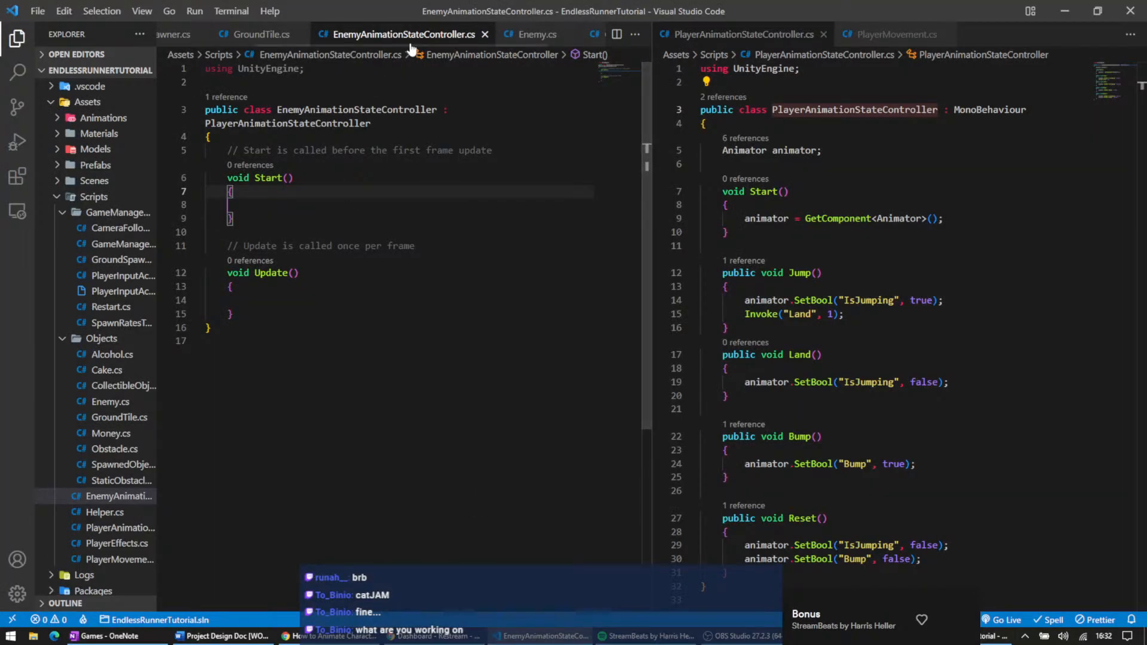
left_click(525, 39)
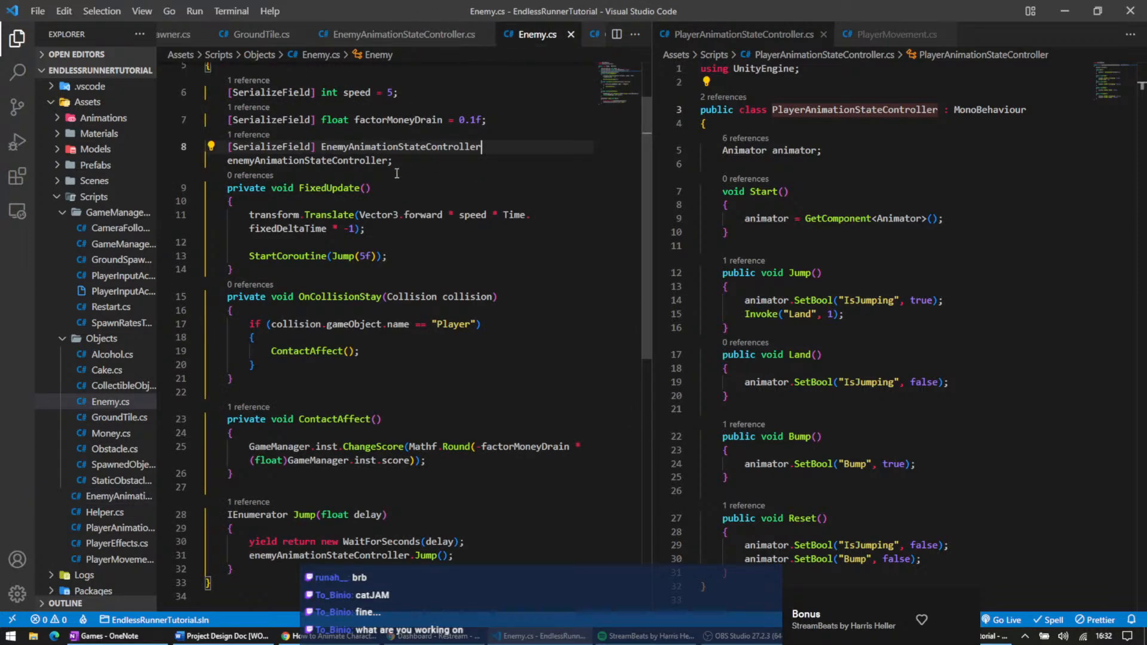
scroll(389, 199, "up", 1)
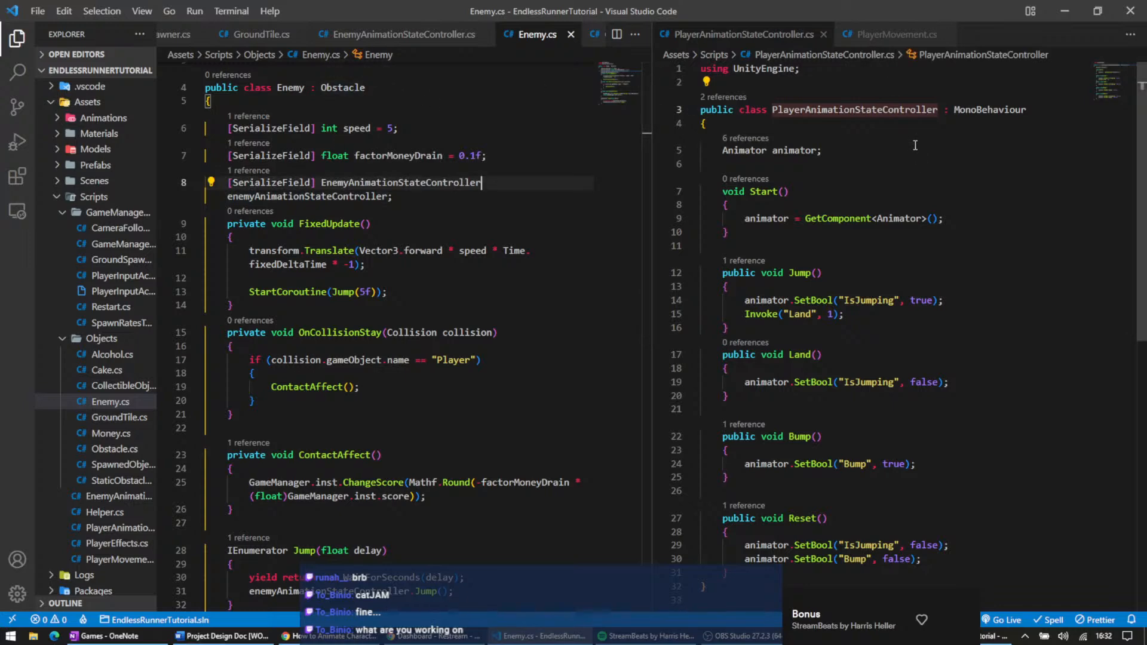
left_click(889, 35)
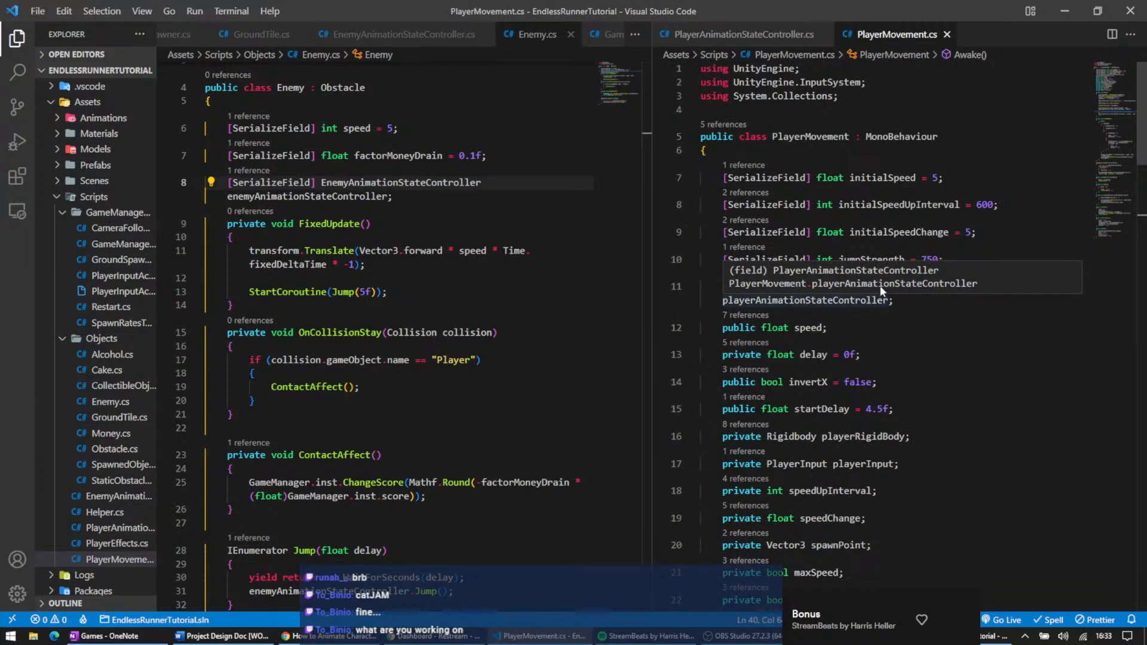
scroll(876, 287, "down", 5)
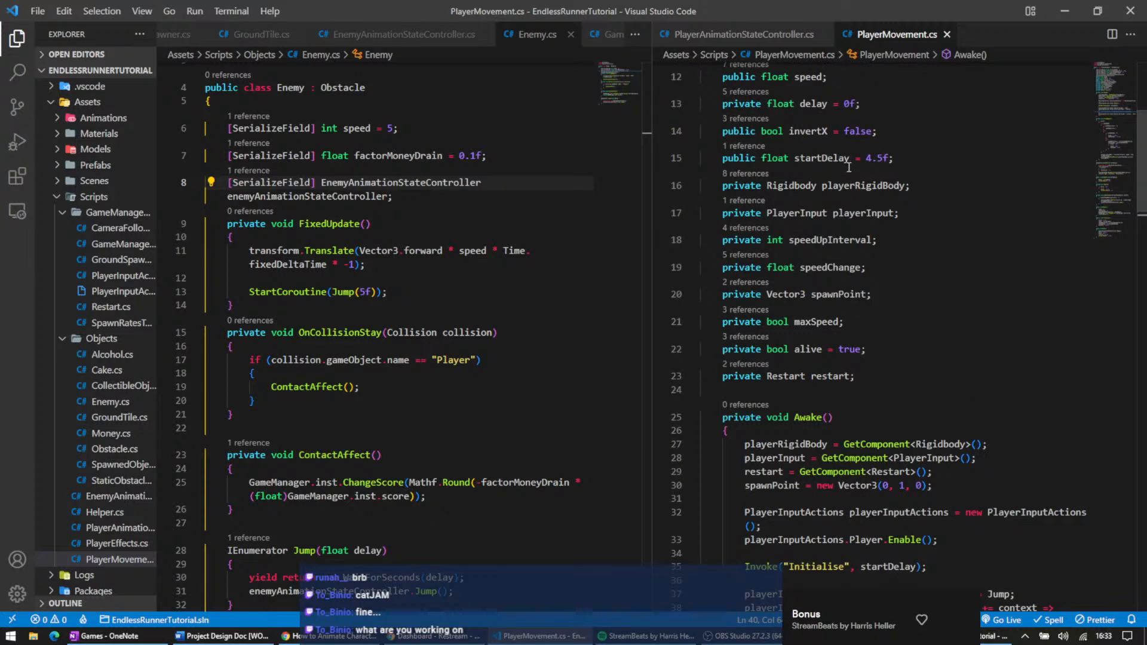
scroll(909, 286, "up", 2)
double_click(855, 143)
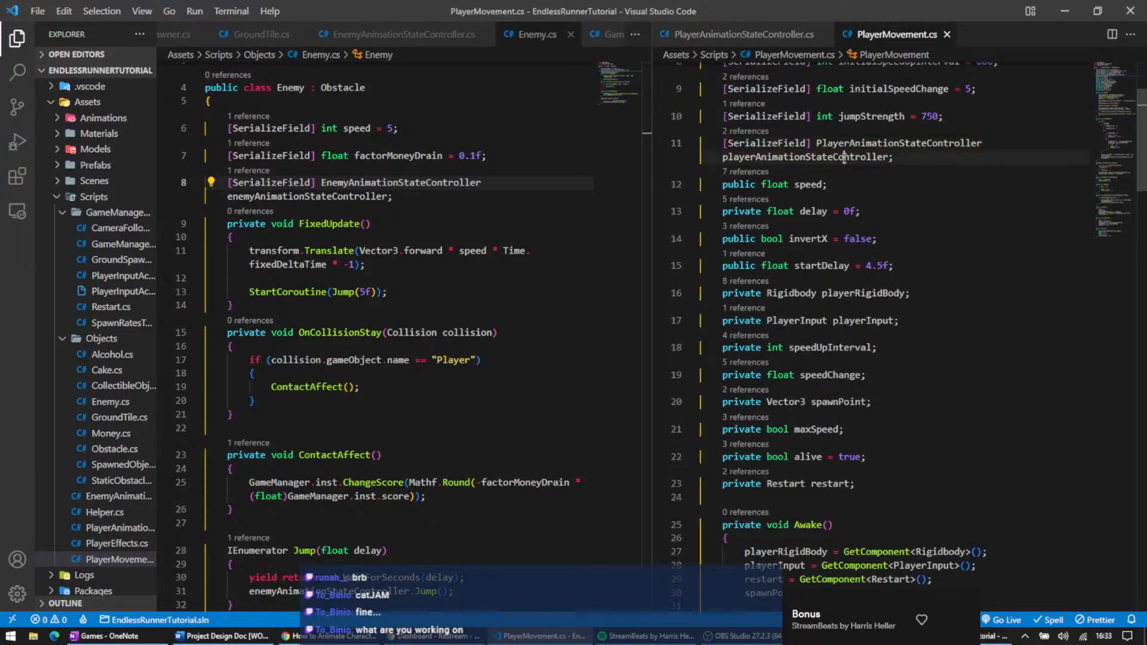
scroll(915, 189, "down", 12)
scroll(914, 189, "down", 16)
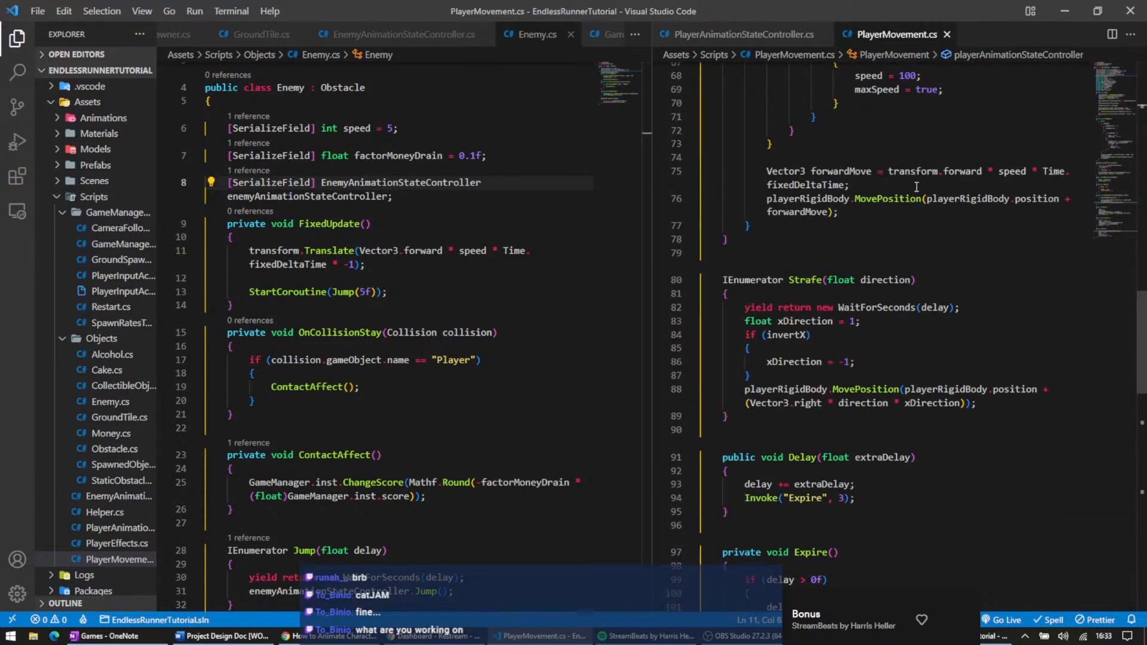
scroll(916, 187, "down", 6)
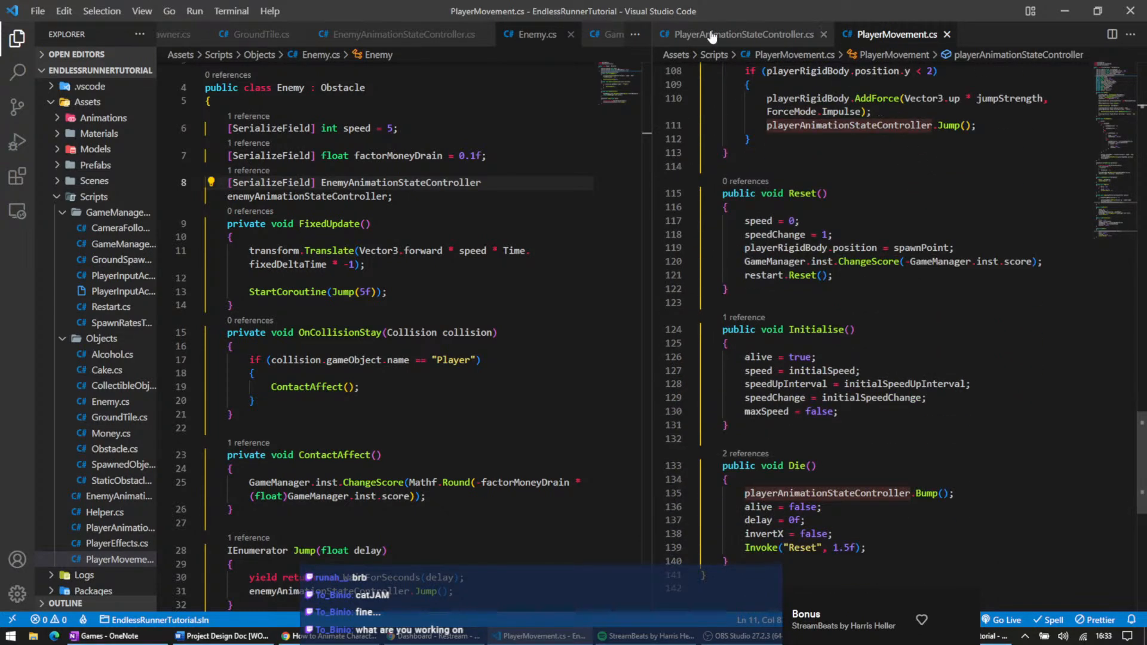
left_click(536, 36)
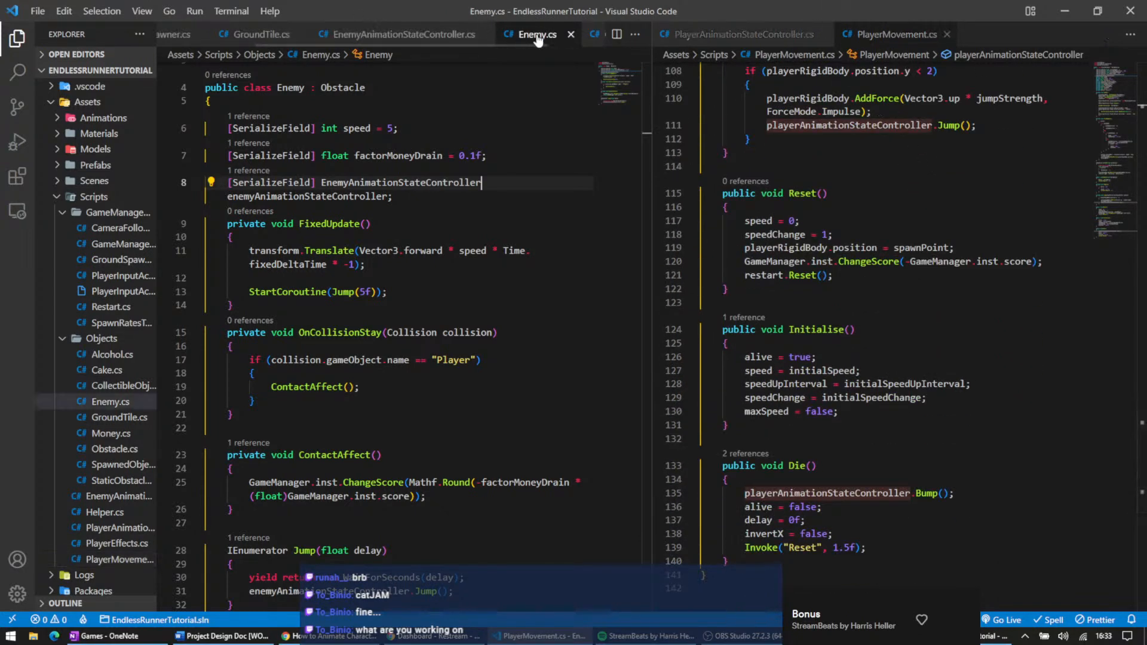
left_click(404, 35)
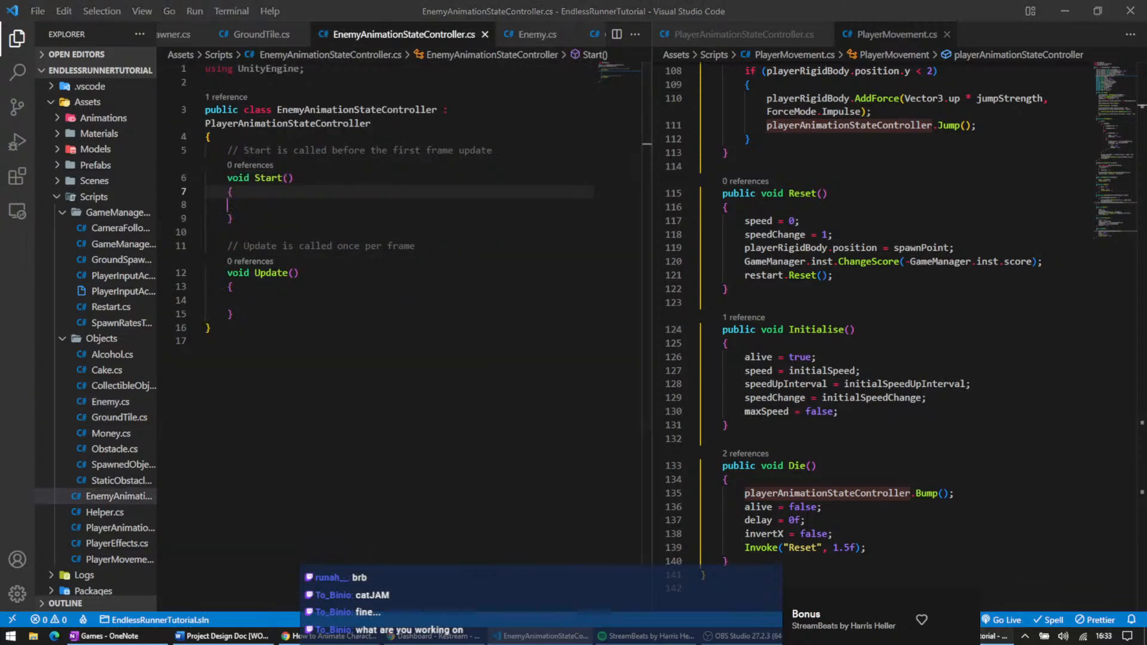
- Return to Unity and check the Enemy prefab's selectable animation state controllers and its Ch33_nonPBR@Running child's components and hierarchy
left_click(992, 636)
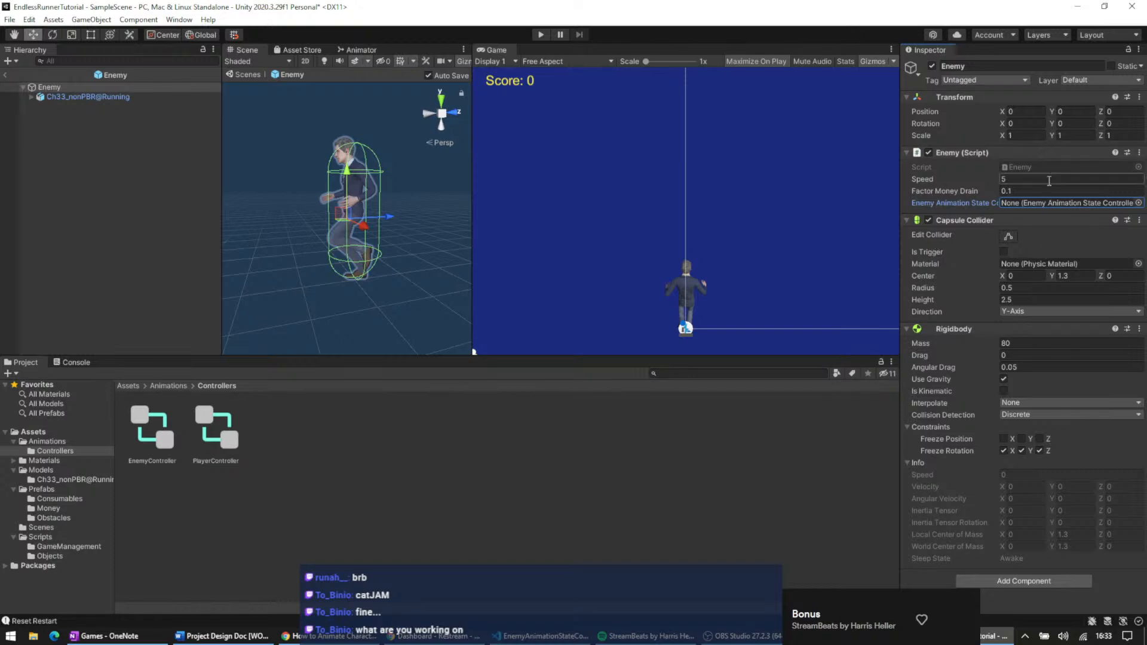
left_click(1138, 203)
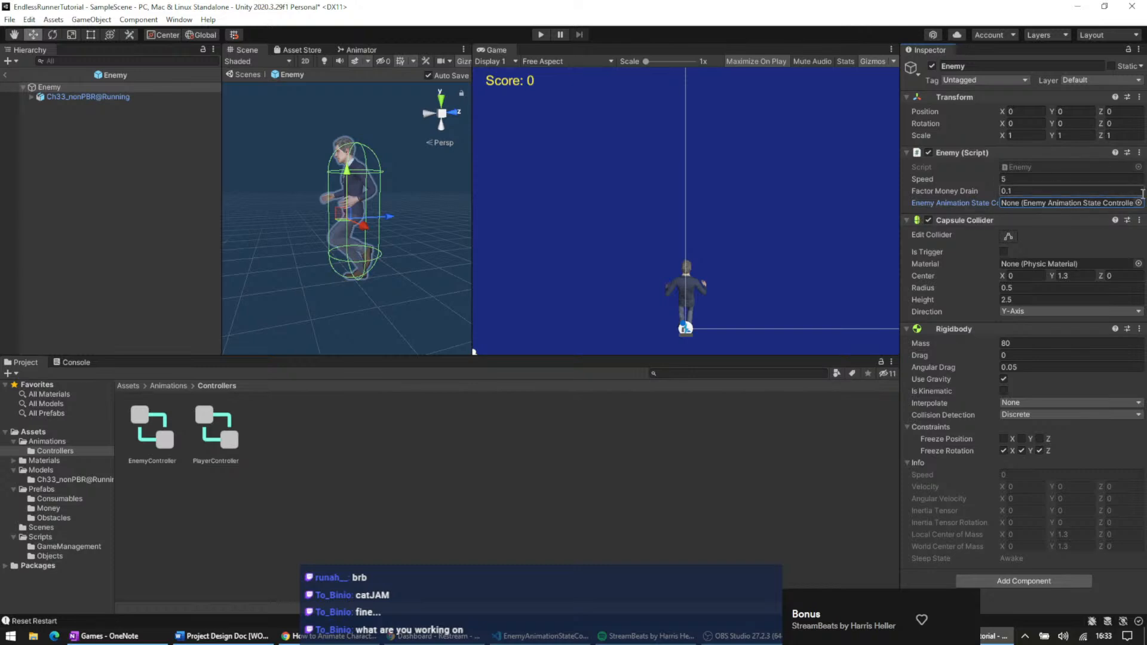
left_click(1135, 193)
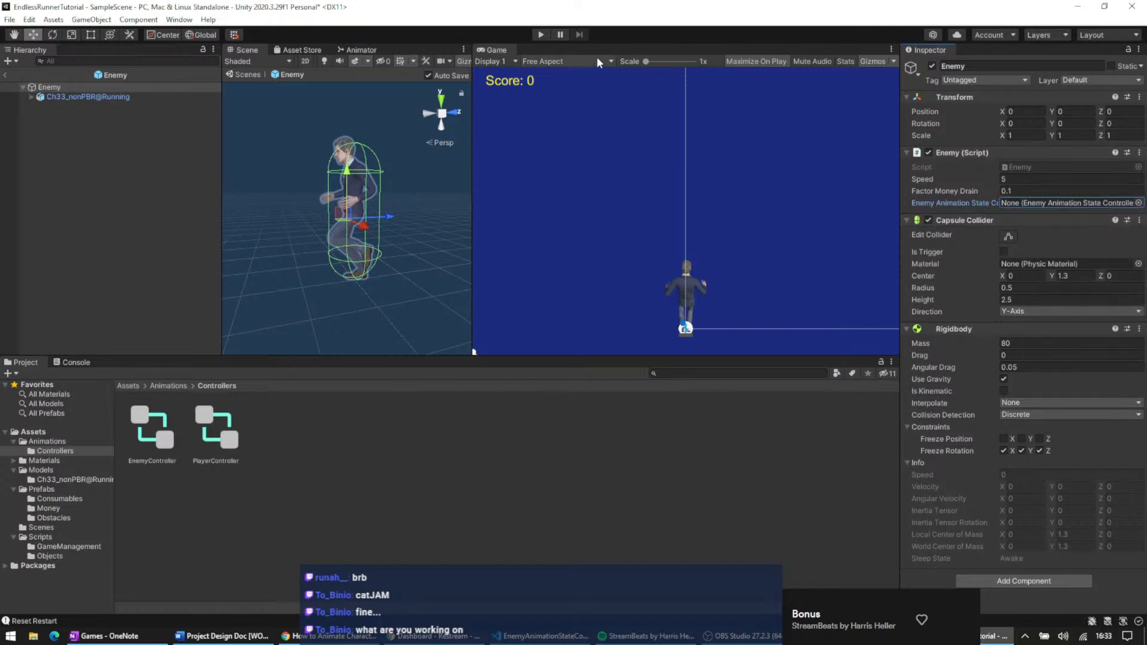
left_click(71, 99)
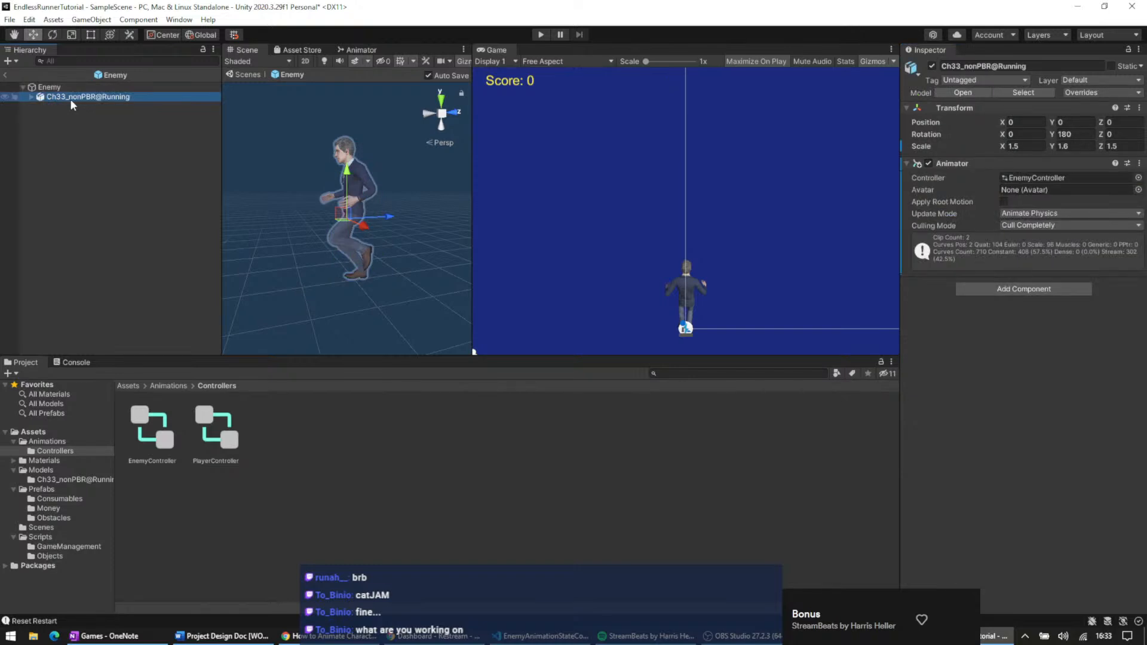
left_click(31, 97)
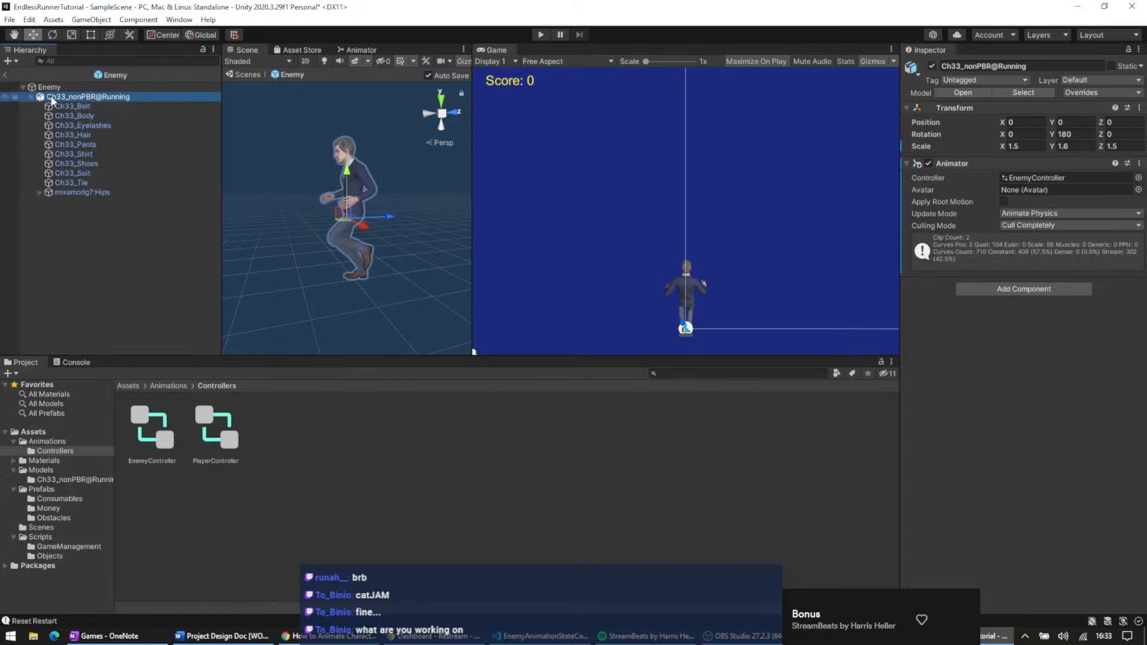
left_click(31, 96)
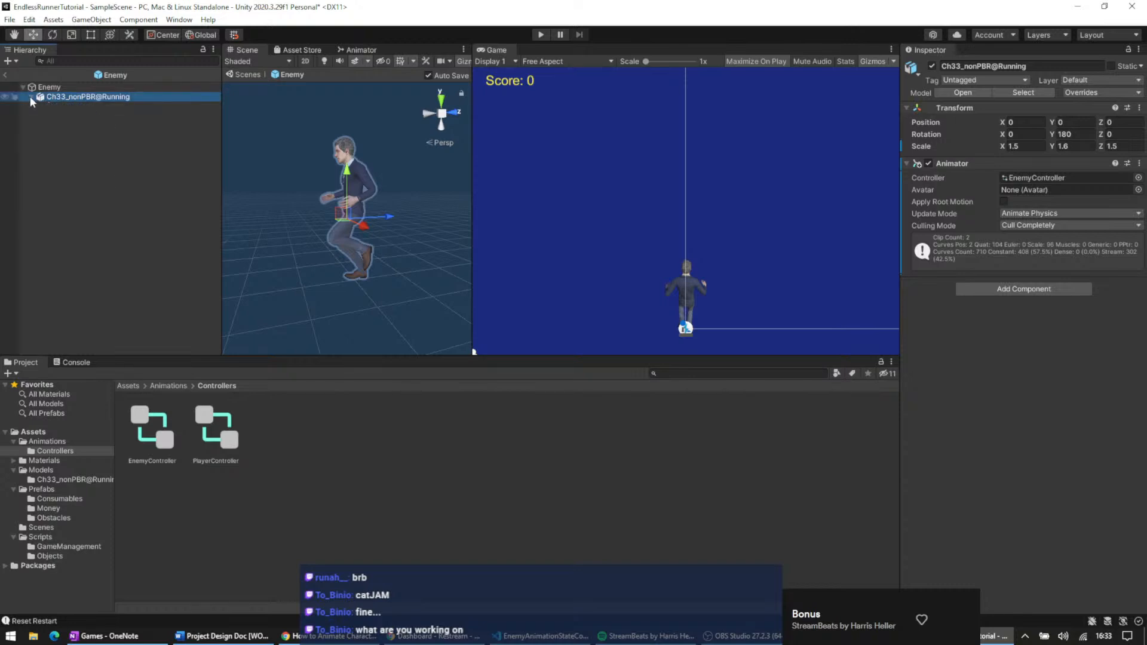
left_click(33, 87)
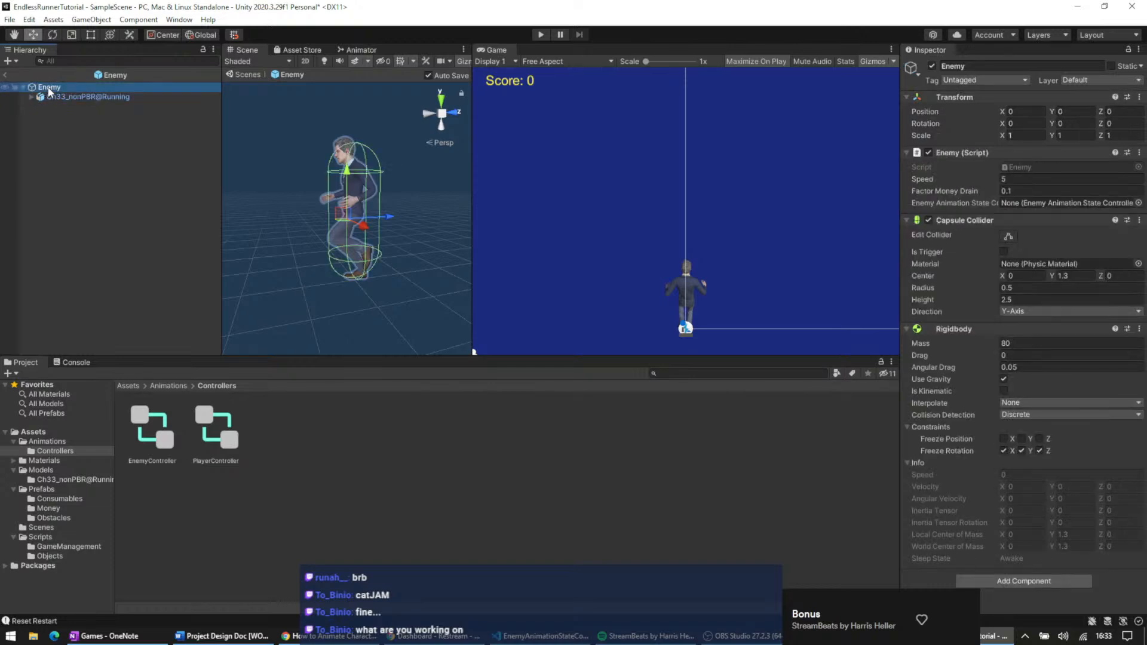
- Leave prefab editing and place an instance of the Enemy prefab from the Obstacles folder in SampleScene
left_click(15, 73)
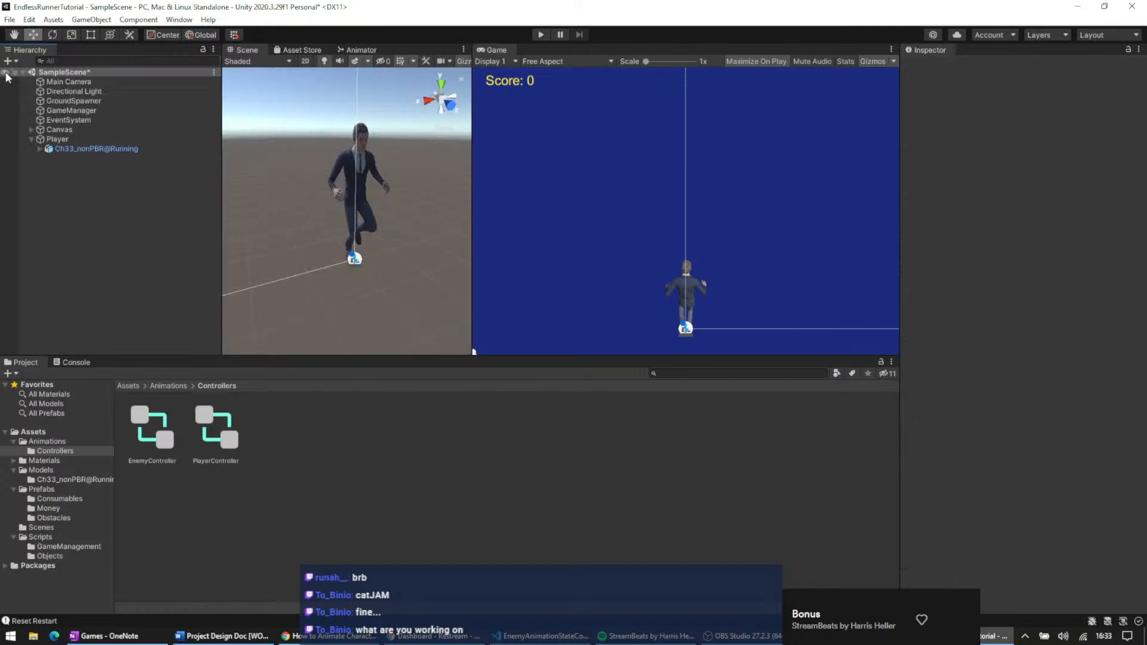
left_click(54, 517)
left_click_drag(170, 425, 122, 207)
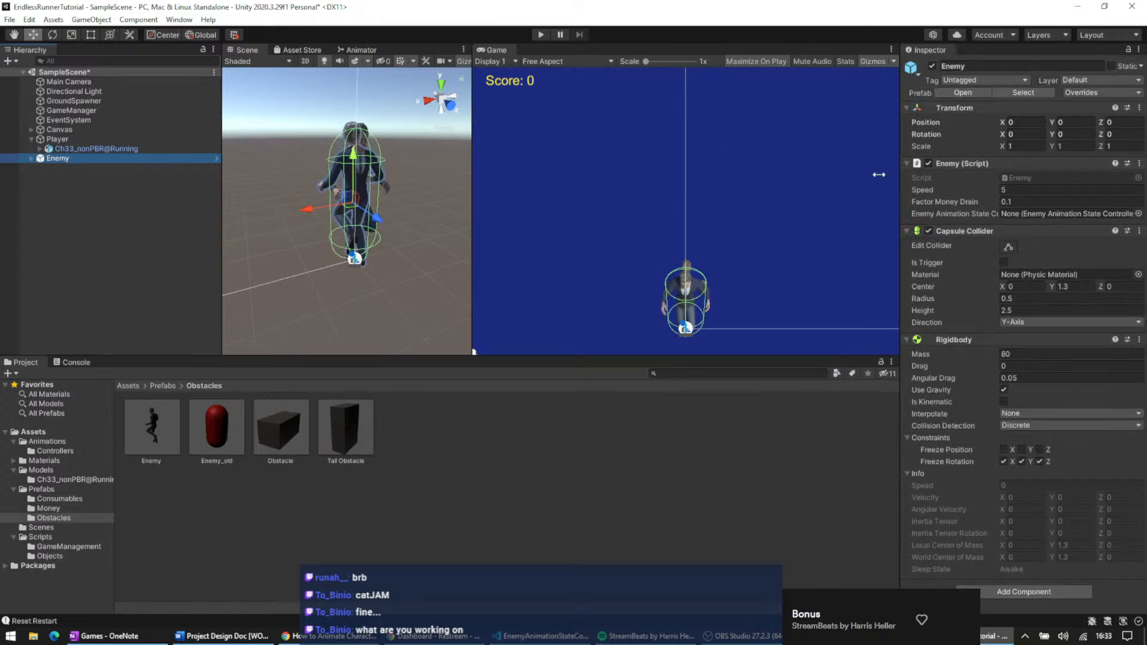
- Try to assign the Enemy instance and its Ch33_nonPBR@Running child to the Enemy script's animation state controller field, and check the selectable objects
left_click_drag(75, 160, 1033, 218)
left_click(31, 158)
left_click_drag(96, 168, 1138, 217)
left_click(1138, 214)
left_click(1136, 202)
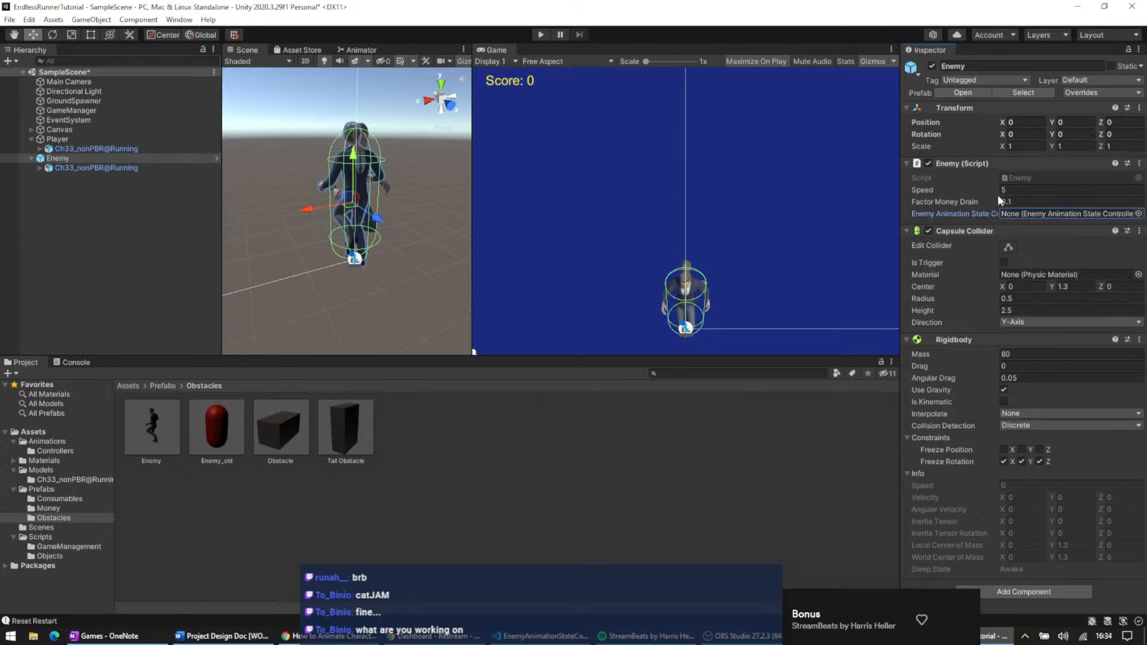
- Compare the Enemy and its model child with the Player, checking which objects are selectable for the Restart script's Player Animation State Controller
left_click(95, 168)
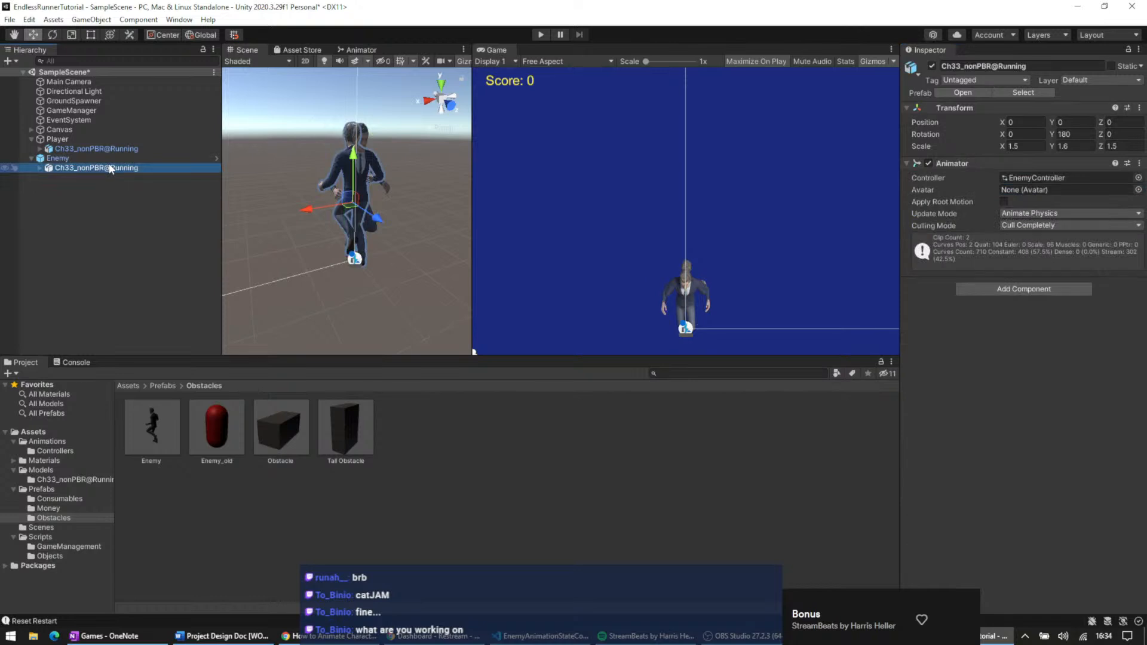
left_click(109, 159)
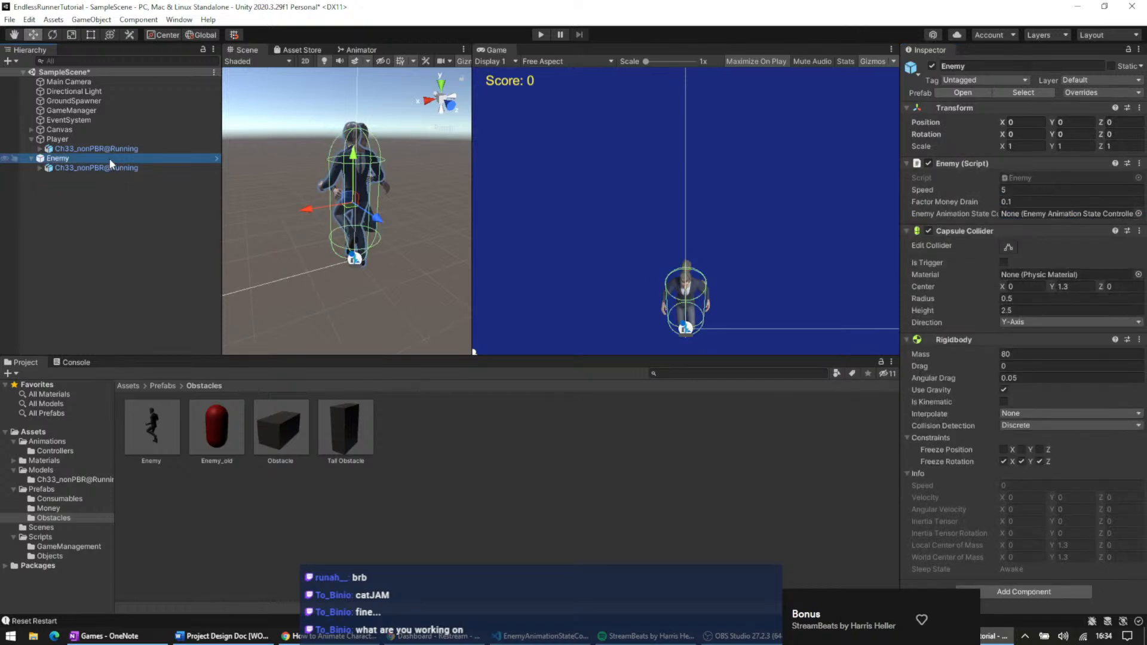
left_click(1098, 214)
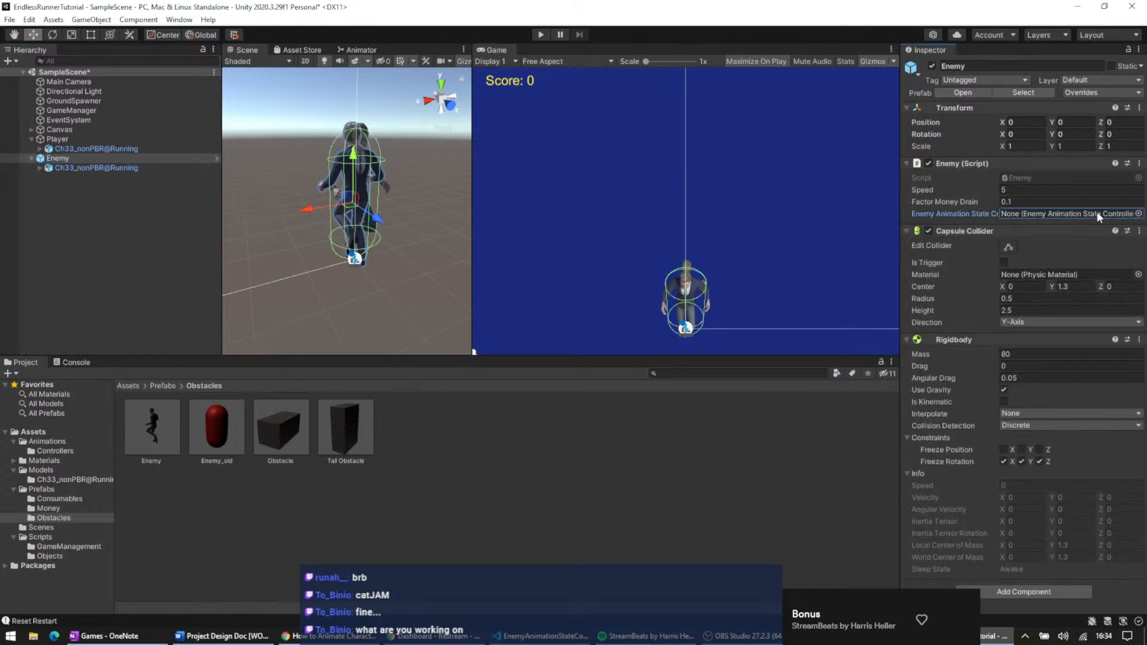
left_click(98, 147)
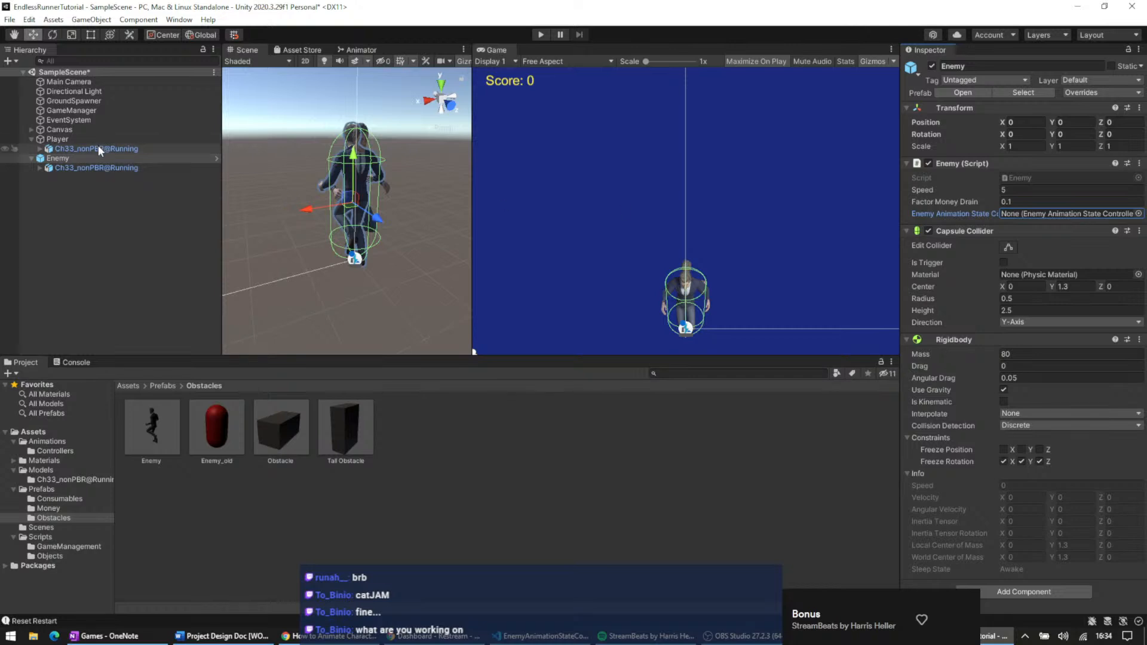
left_click(102, 140)
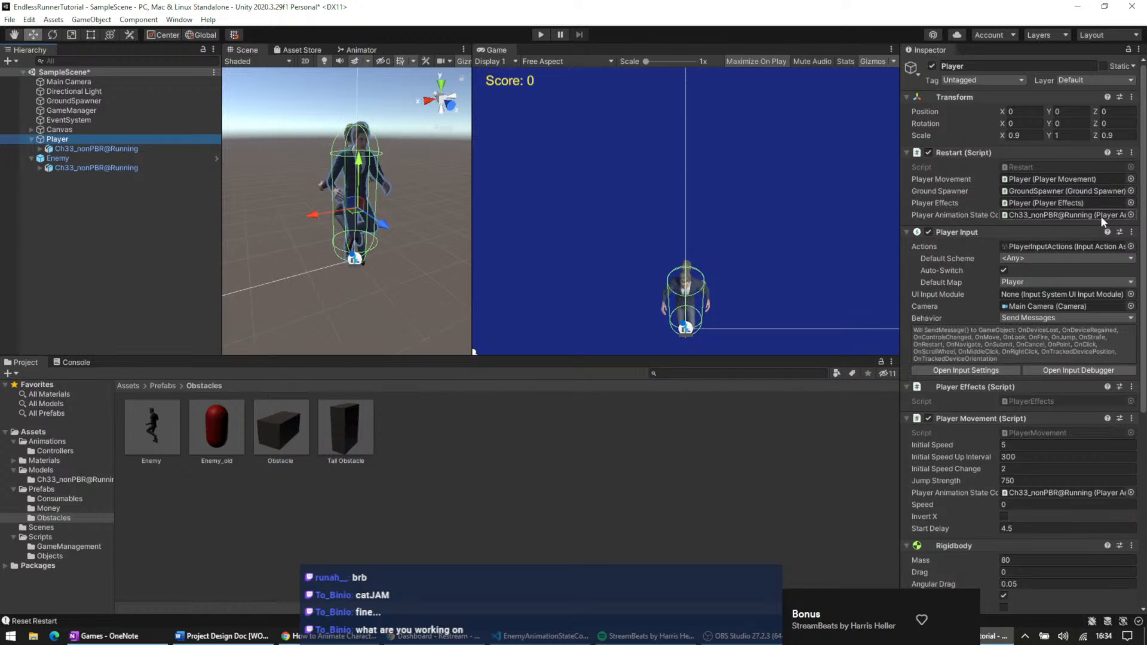
left_click(1131, 215)
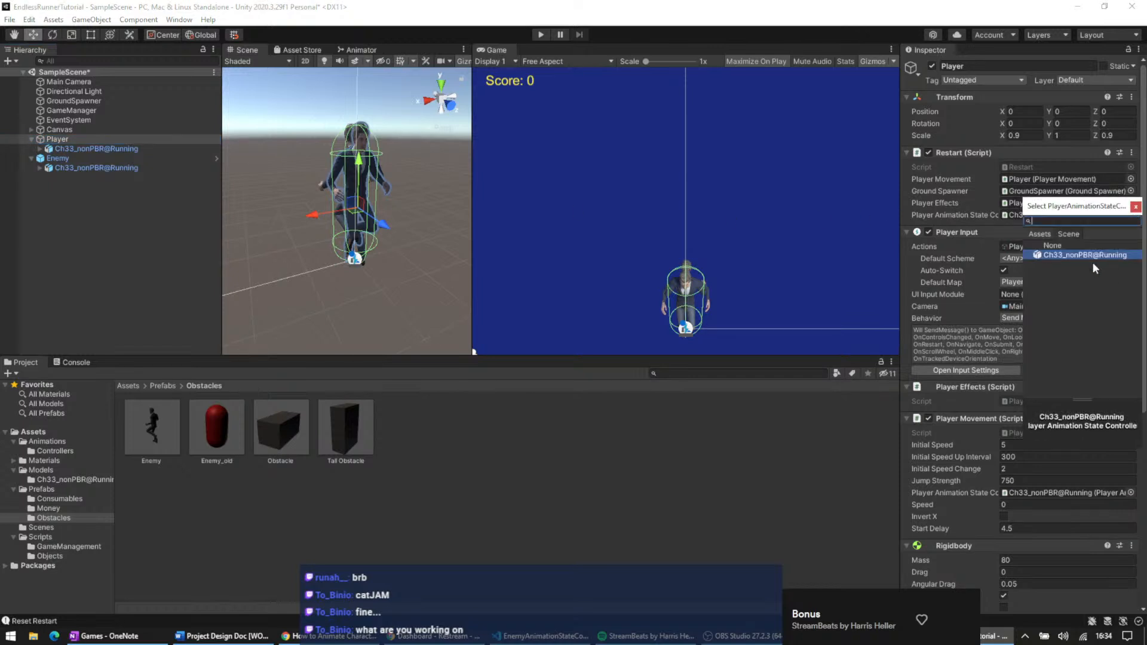
left_click(1135, 207)
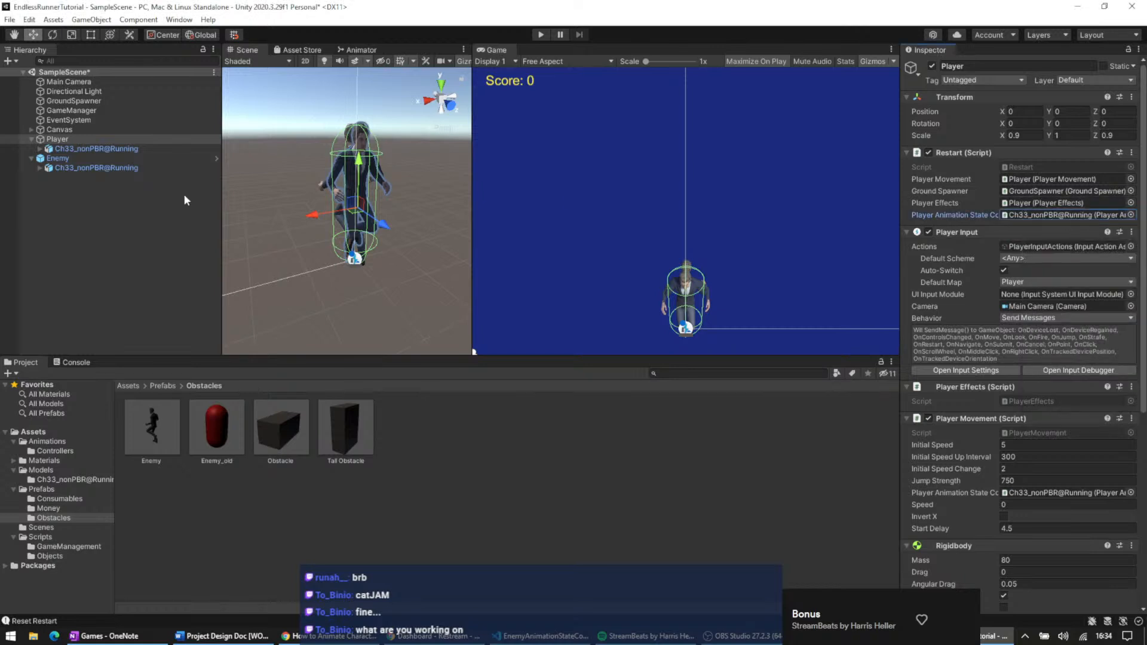
left_click(77, 167)
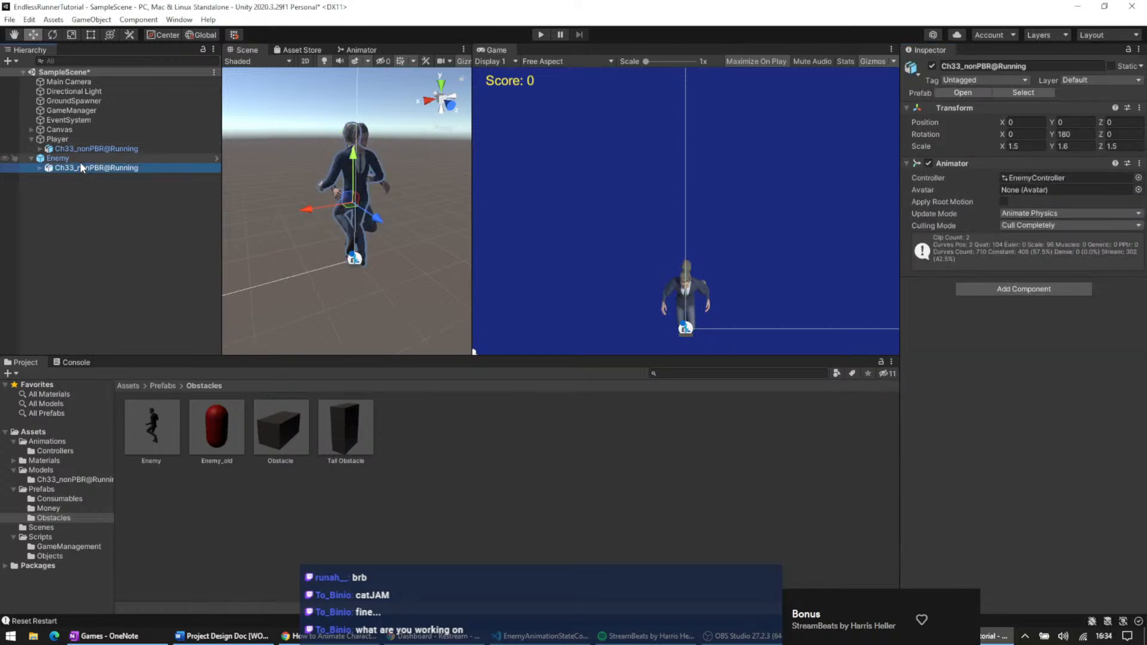
left_click(80, 160)
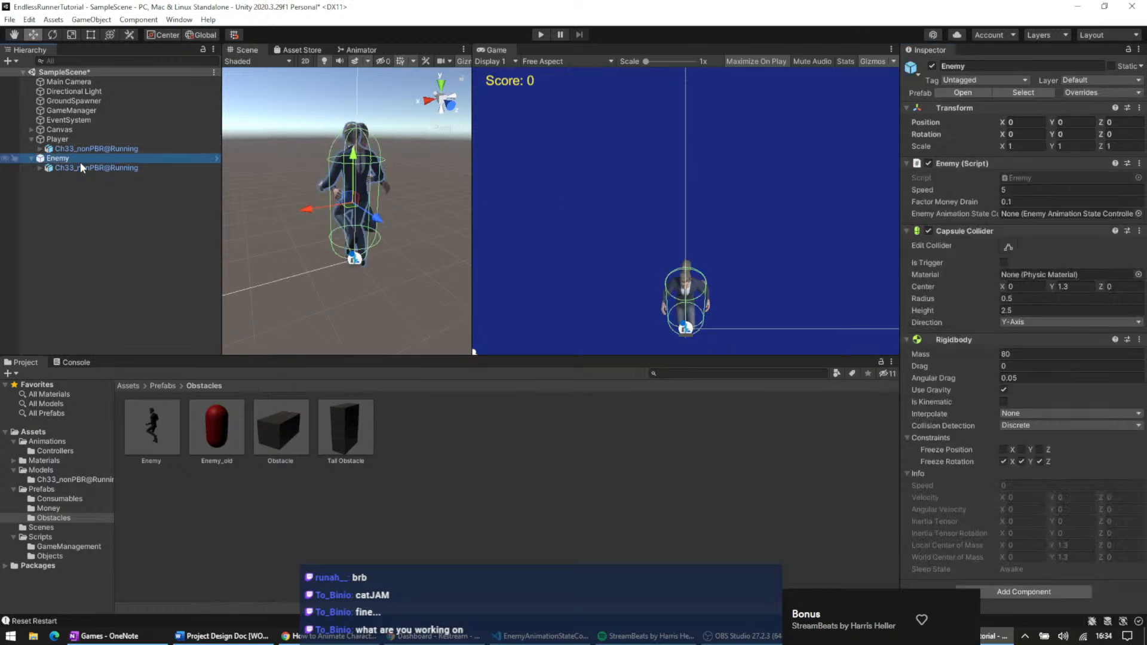
- Try to assign the Ch33_nonPBR@Running model from the Models folder to the Enemy script's Enemy Animation State Controller field
left_click(49, 480)
left_click(47, 470)
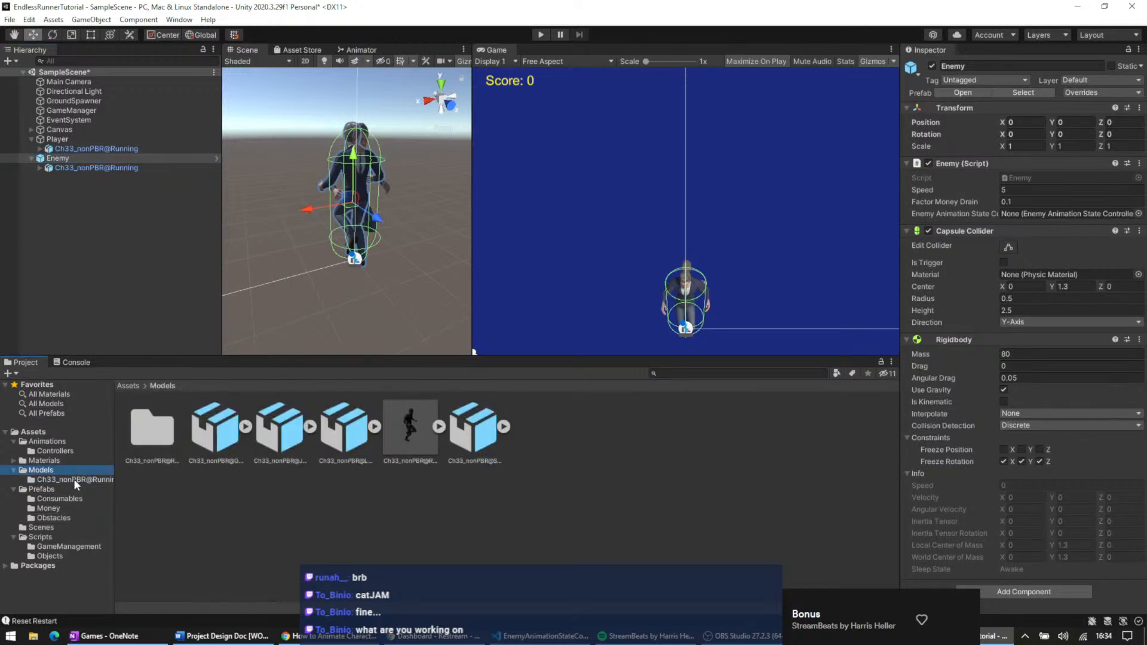
left_click(417, 453)
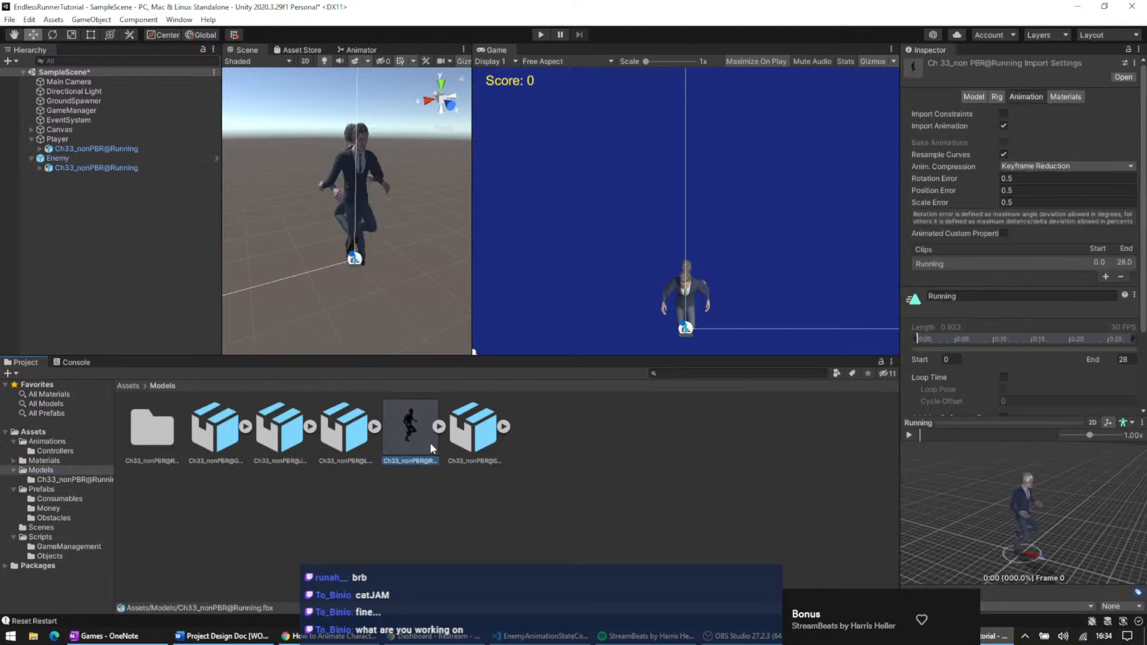
left_click(58, 158)
left_click_drag(413, 421, 1050, 213)
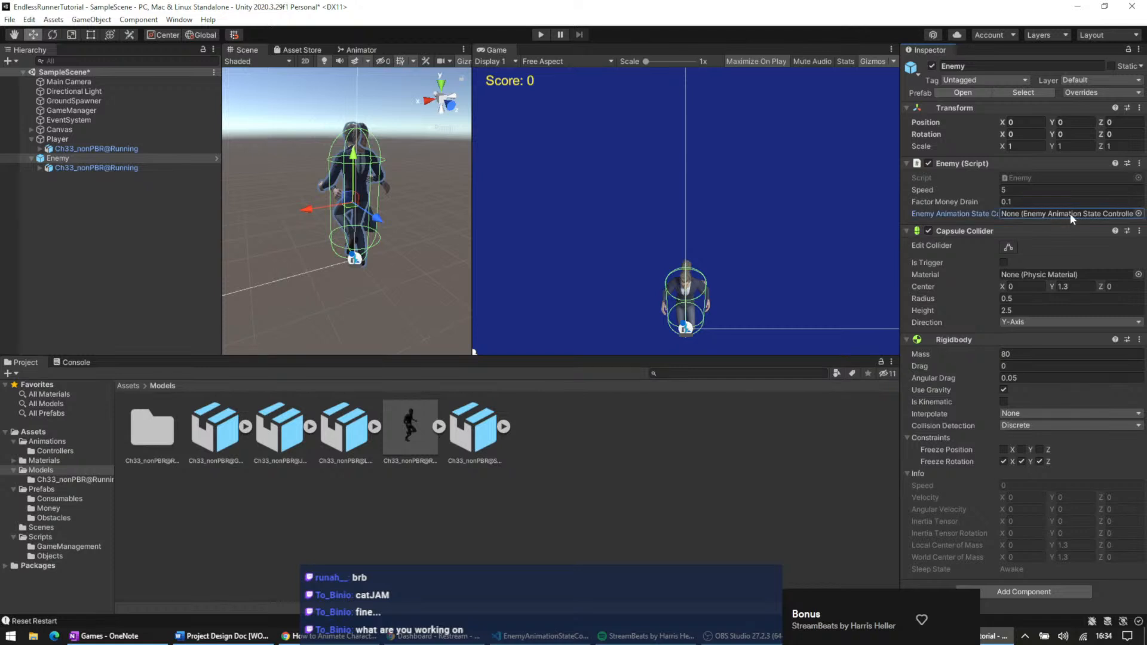
- Check which objects can be selected for the Enemy script's Enemy Animation State Controller field and leave it set to None
left_click(1138, 214)
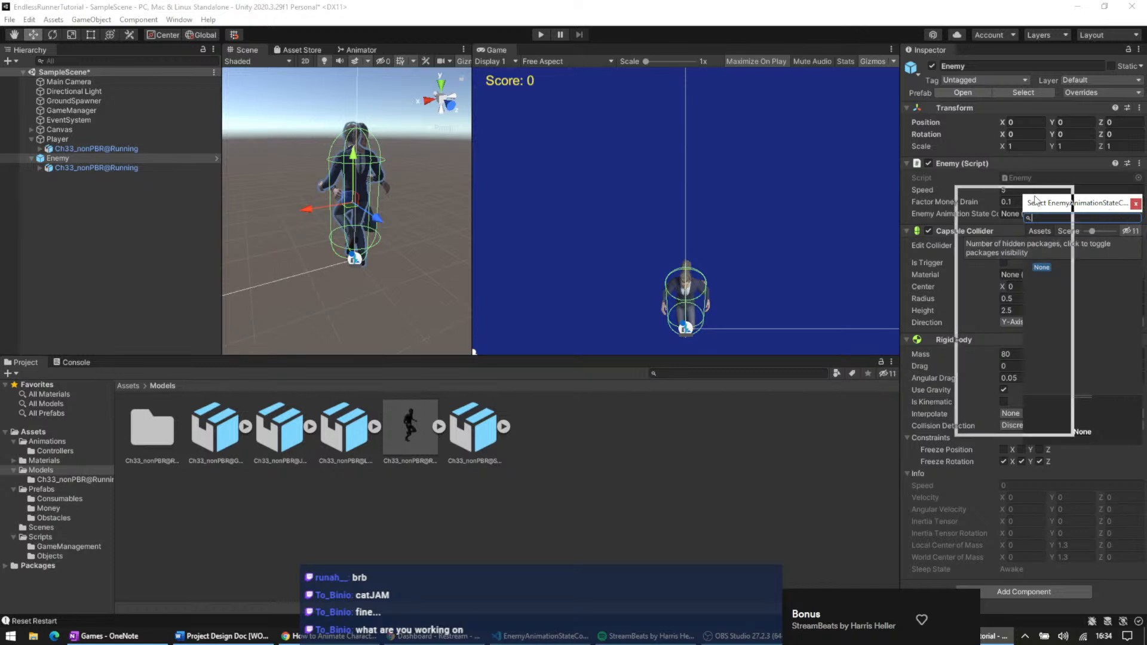
left_click_drag(1142, 236, 947, 251)
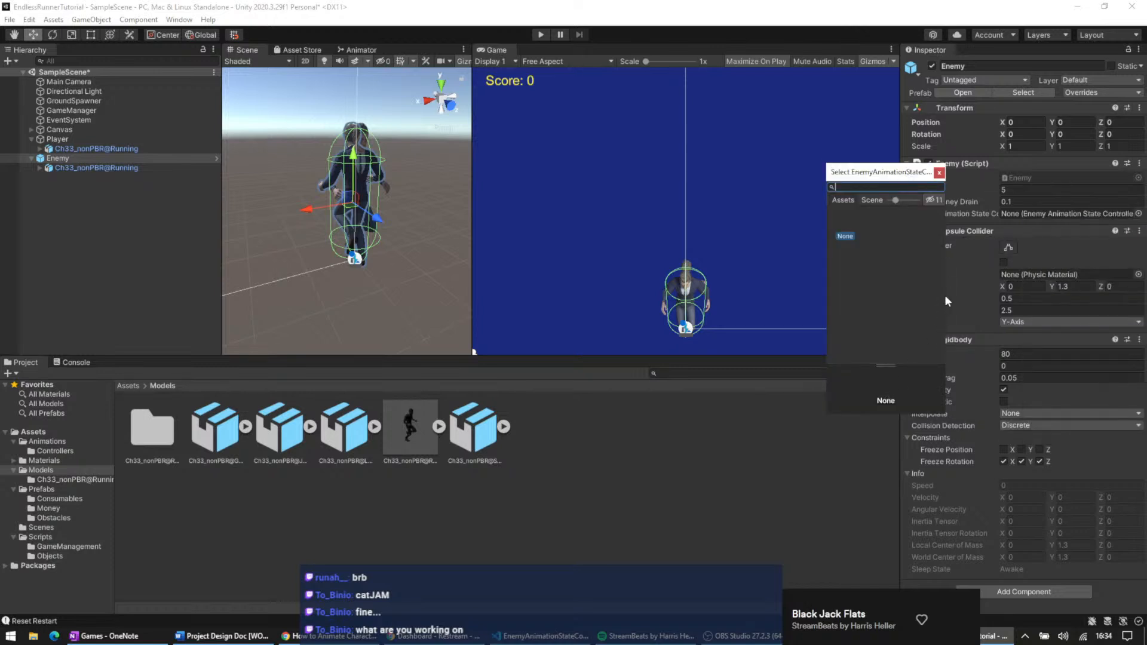
left_click_drag(948, 294, 1057, 293)
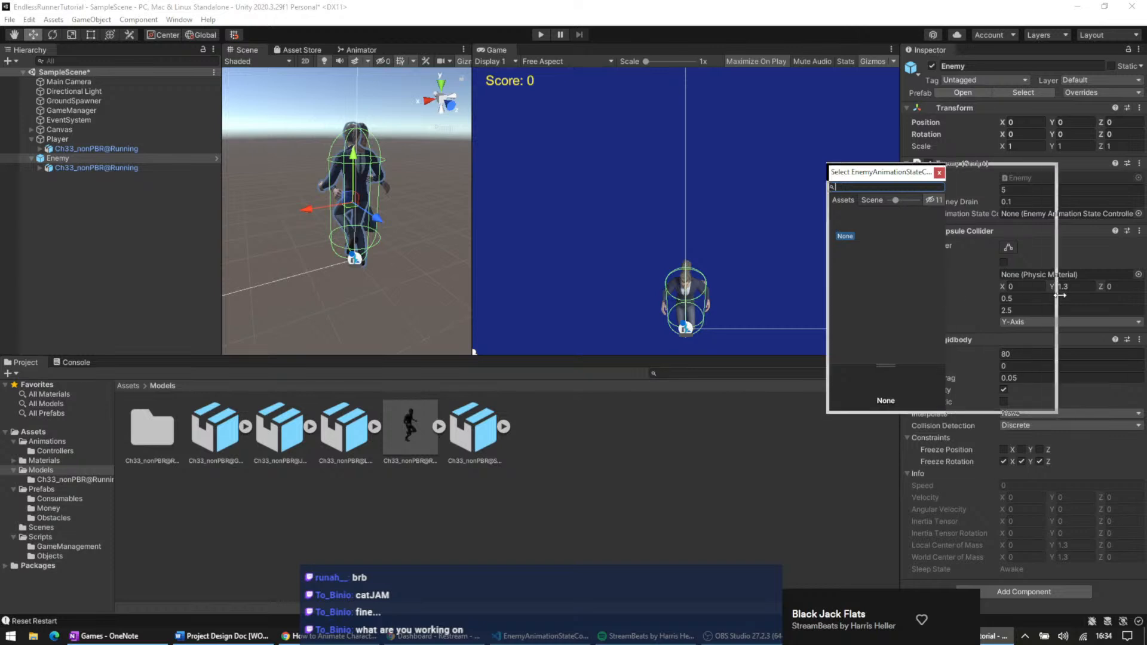
double_click(844, 236)
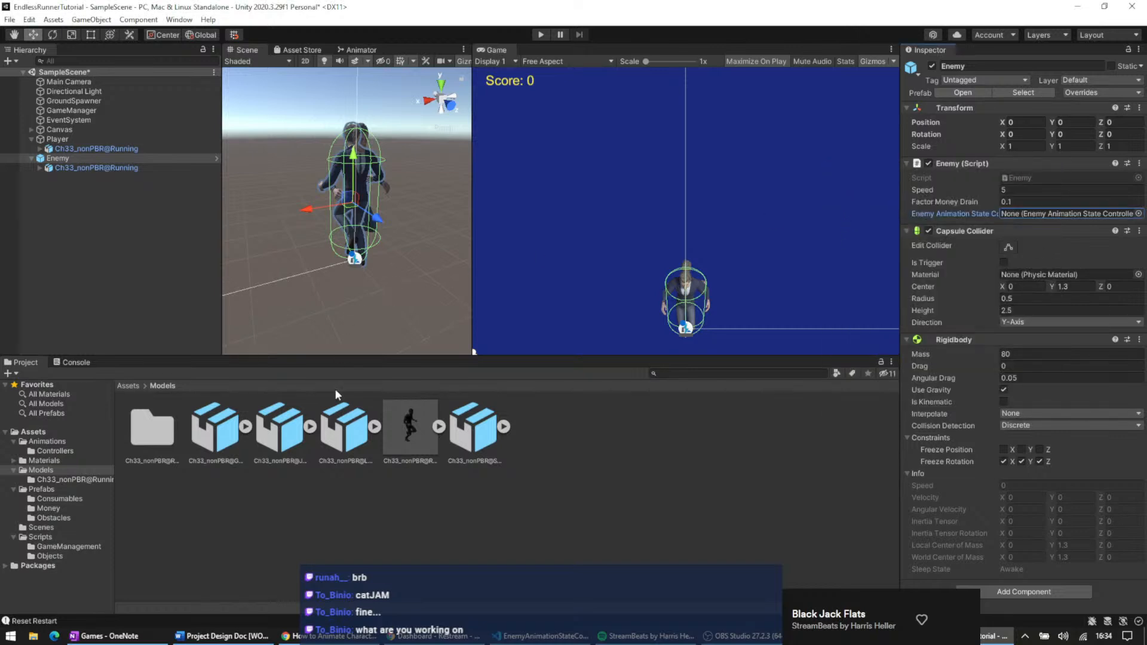
- Browse the Animations, Materials and Controllers asset folders, and delete the Enemy instance from SampleScene
left_click(40, 442)
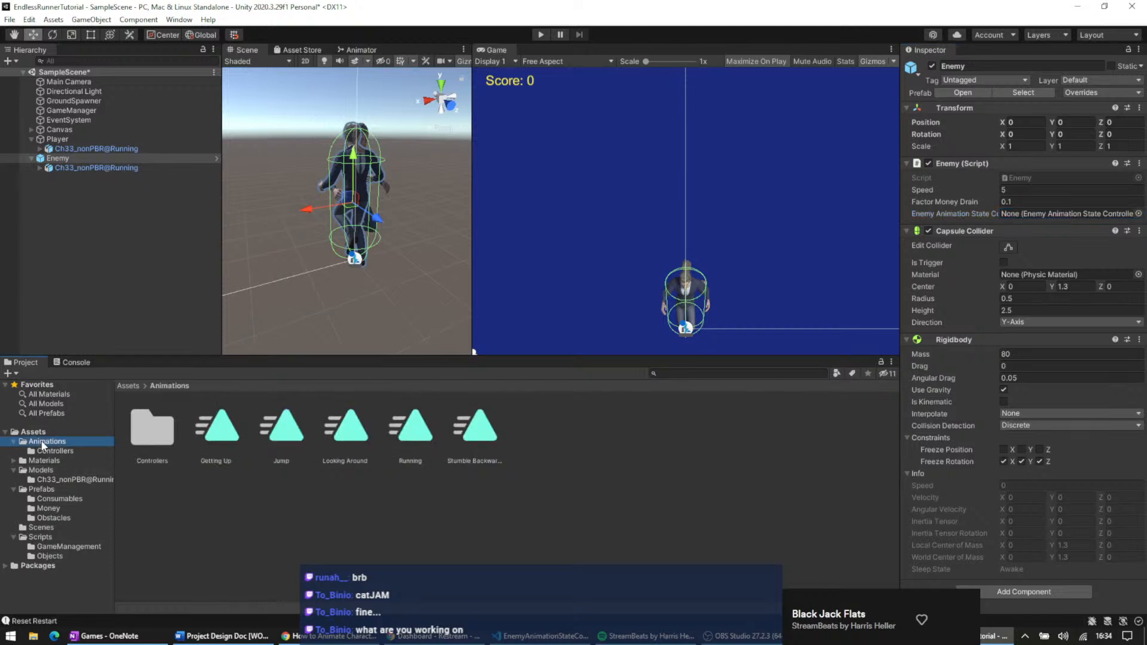
left_click(46, 460)
left_click(48, 451)
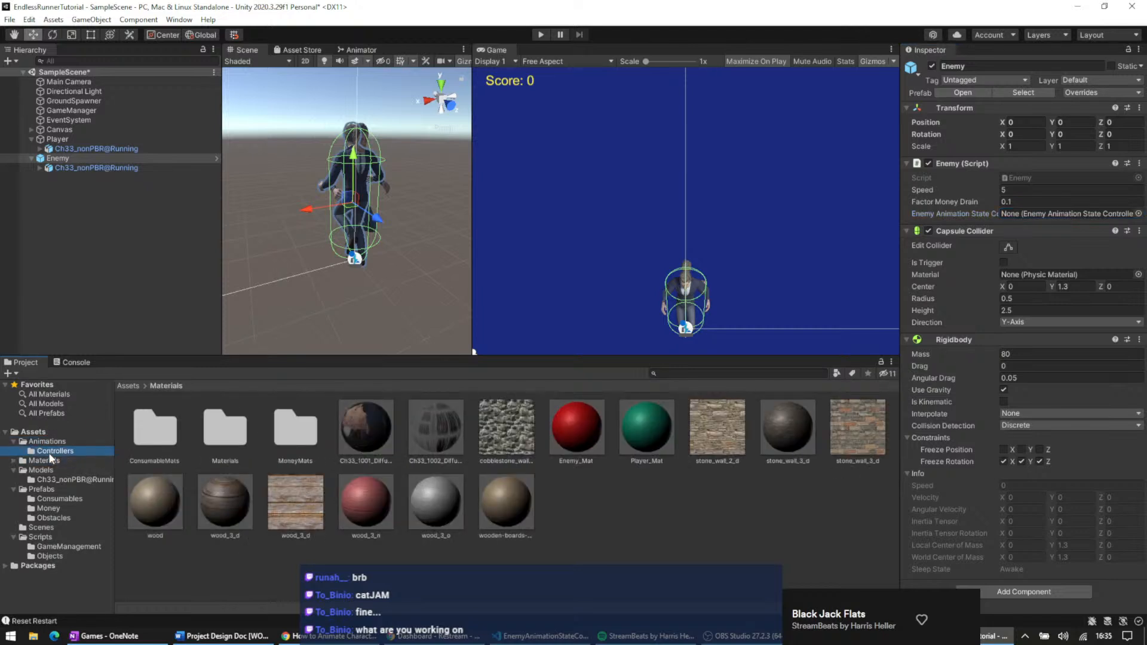
left_click(95, 160)
key("Delete")
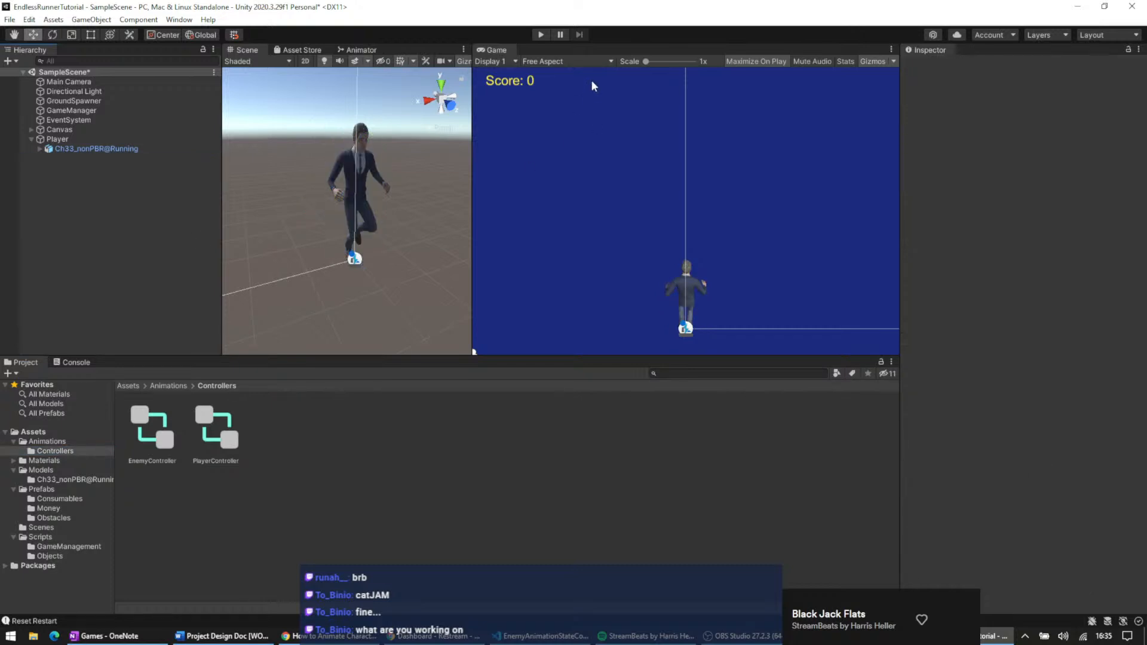
- Play-test the endless runner, steering and jumping past obstacles while watching the enemies' jump animation, and stop the game
left_click(537, 36)
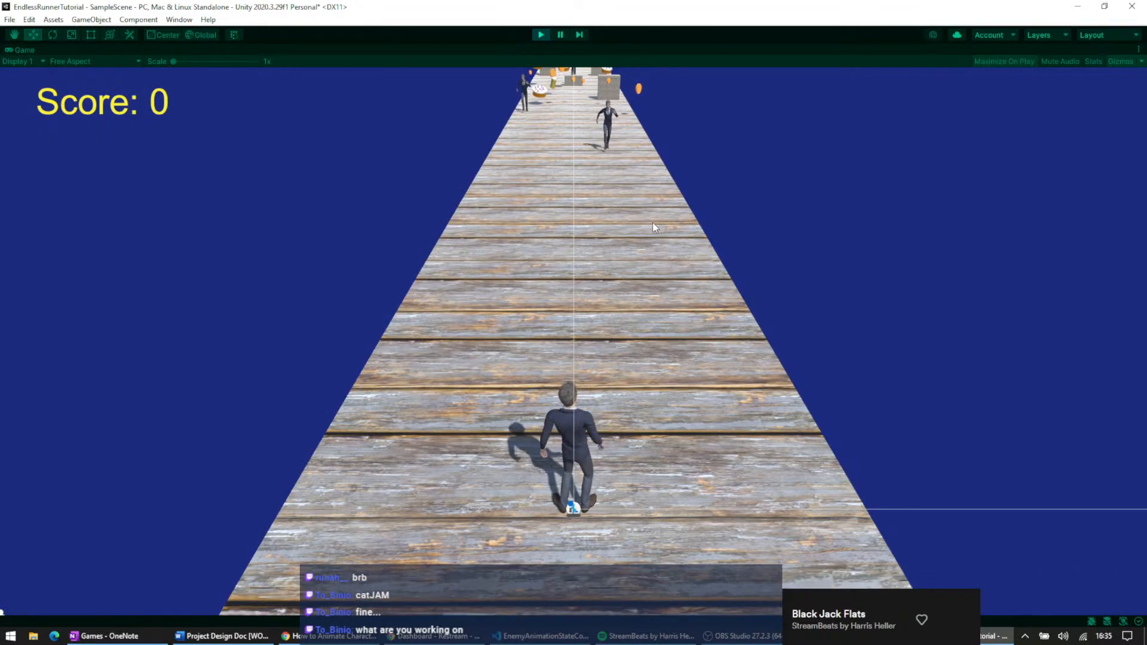
key("Right")
key("Left")
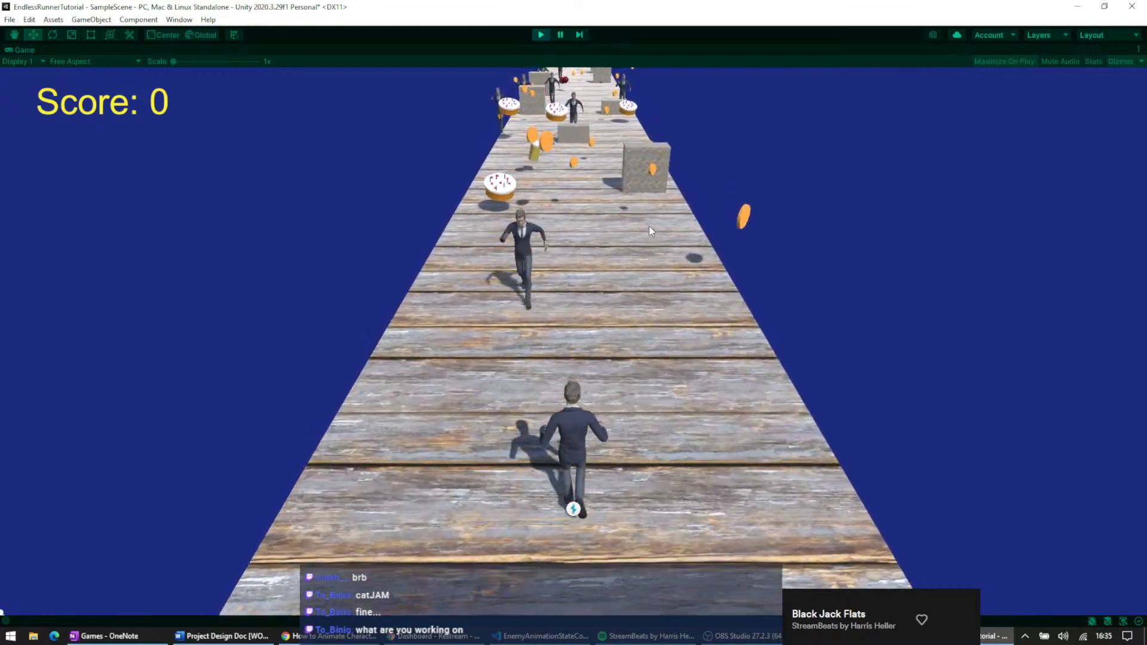
key("Left")
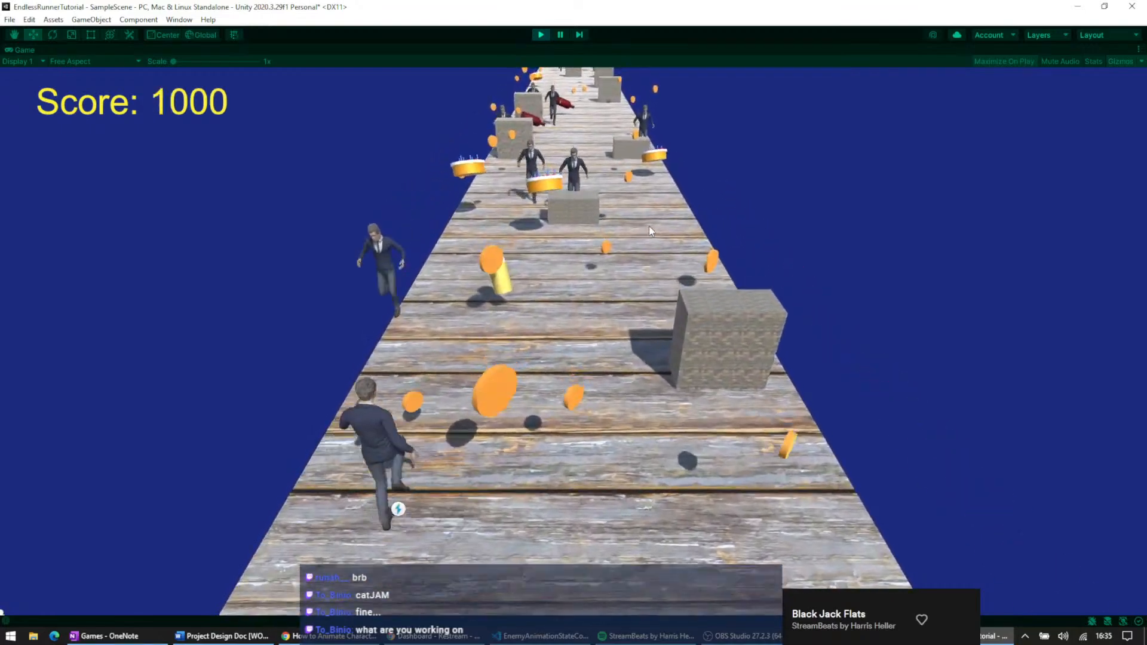
key("Right")
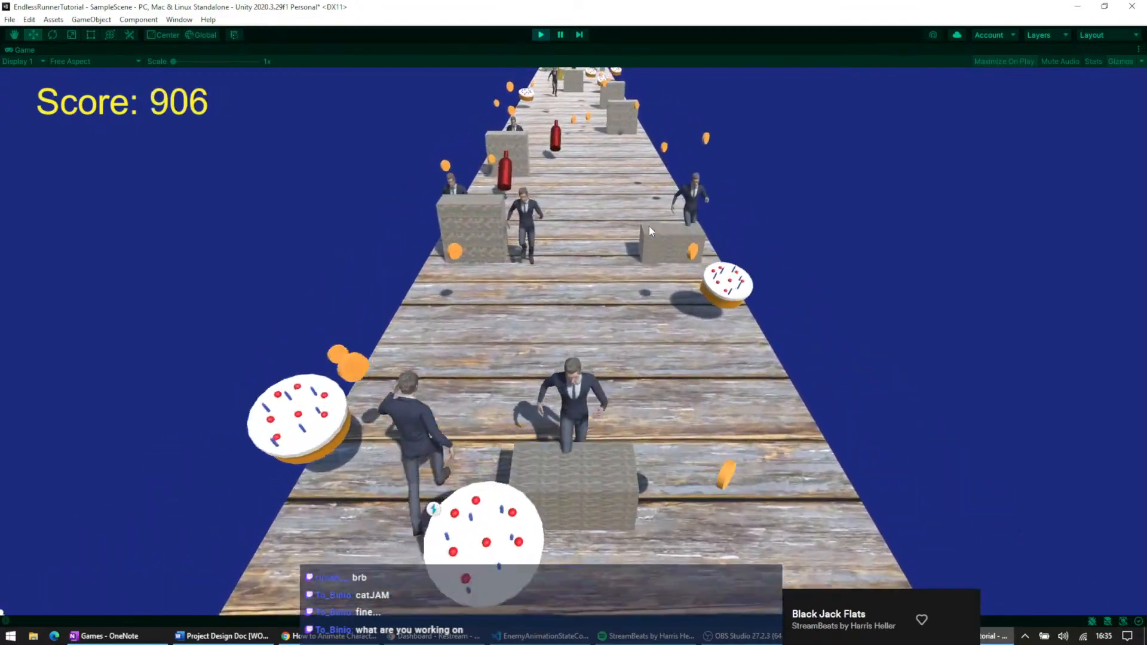
key("Right")
key("Left")
key("Left")
key("Left")
key("Left")
key("space")
key("Right")
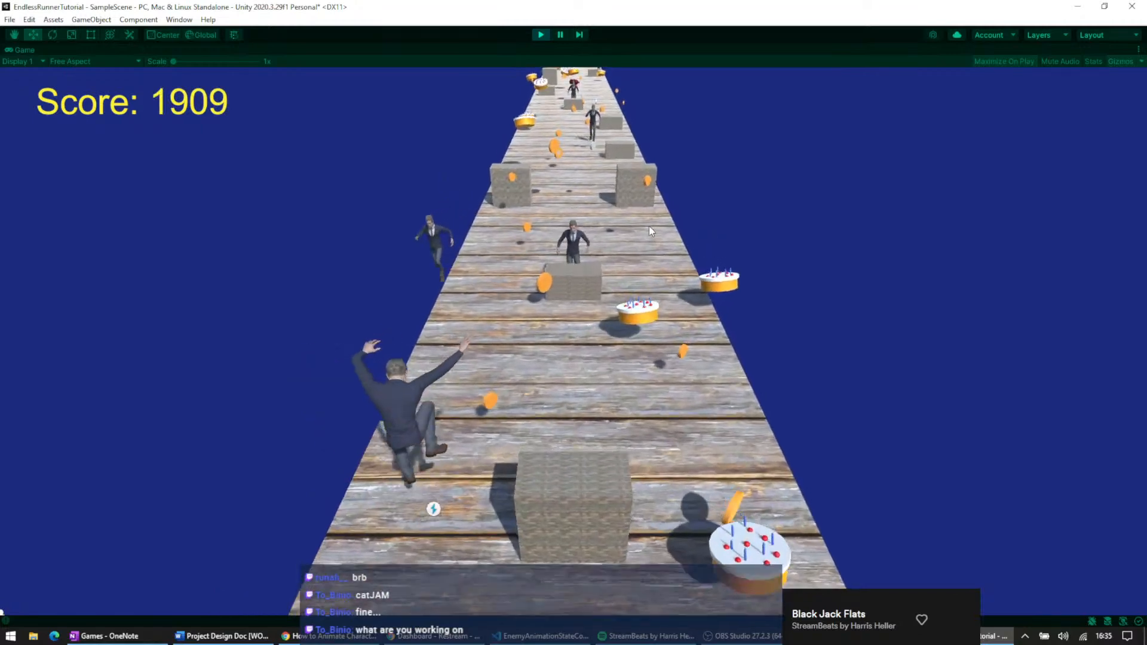
left_click(540, 35)
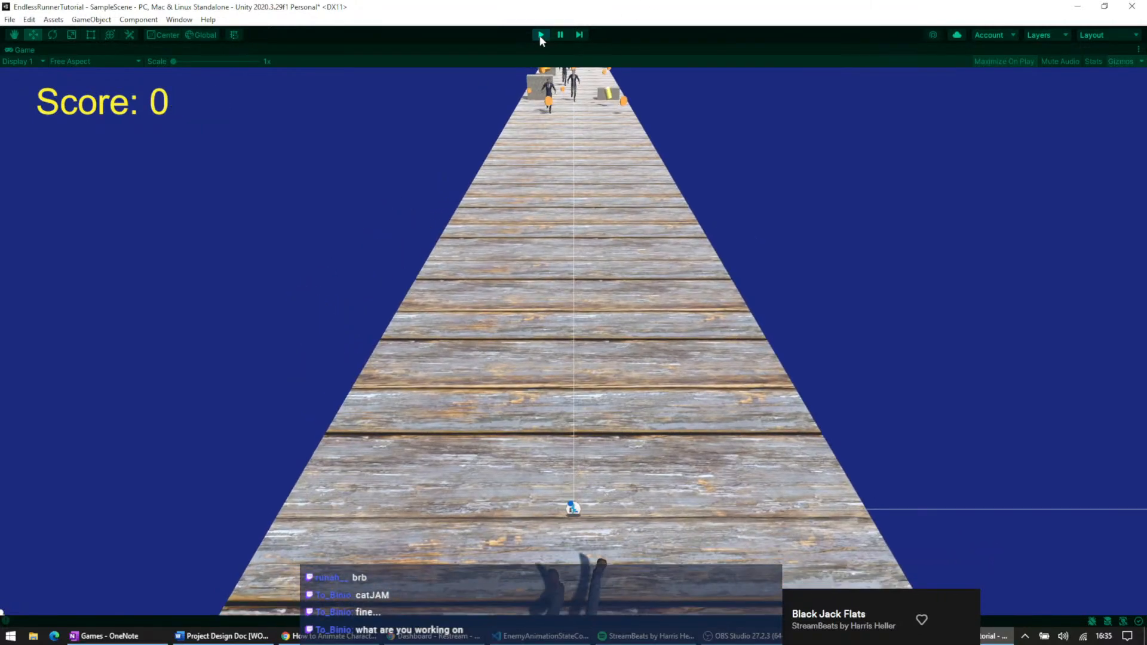
- Open the Enemy.cs line behind the repeated console error and review how the script starts and runs the Jump coroutine
left_click_drag(472, 177, 520, 177)
left_click(76, 363)
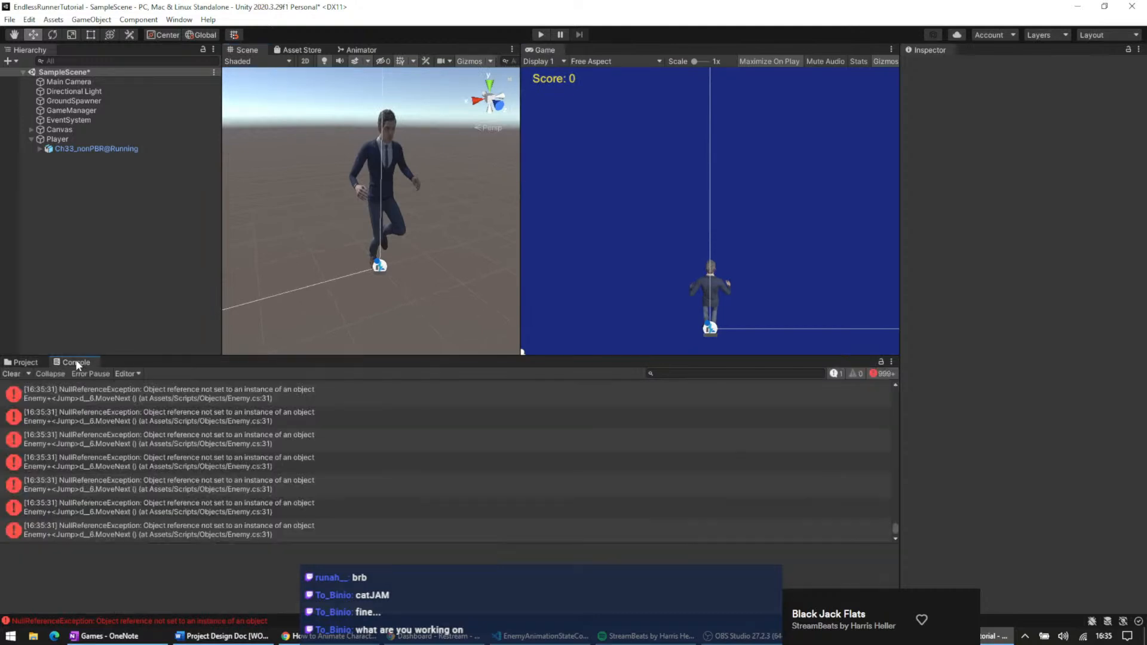
left_click(138, 419)
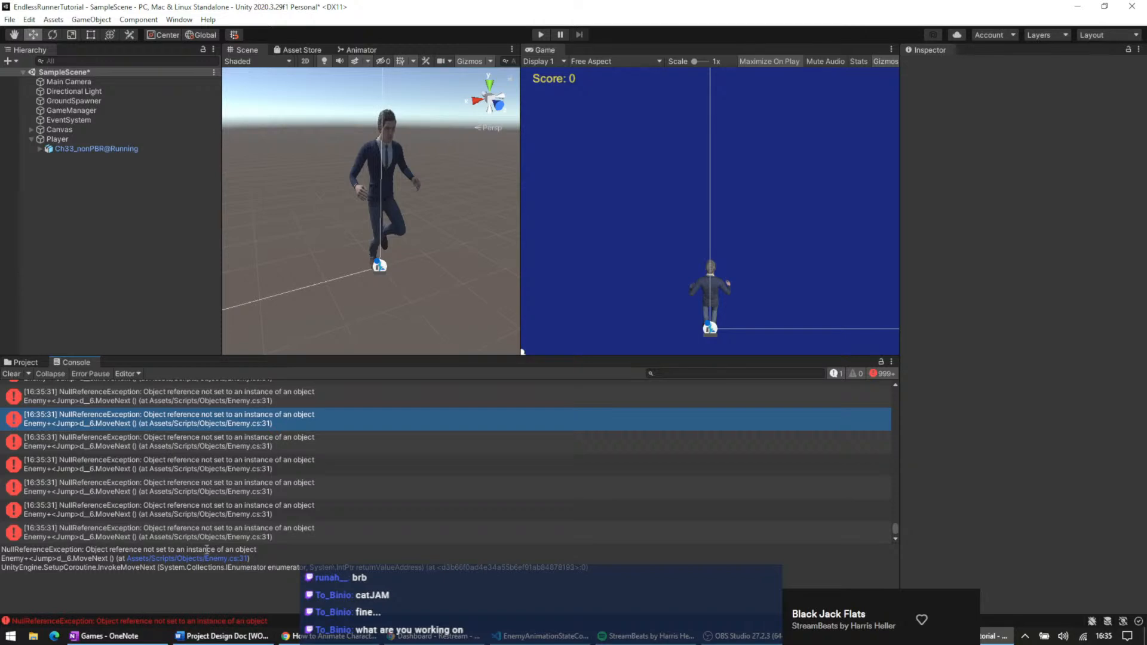
left_click(132, 560)
scroll(426, 290, "up", 3)
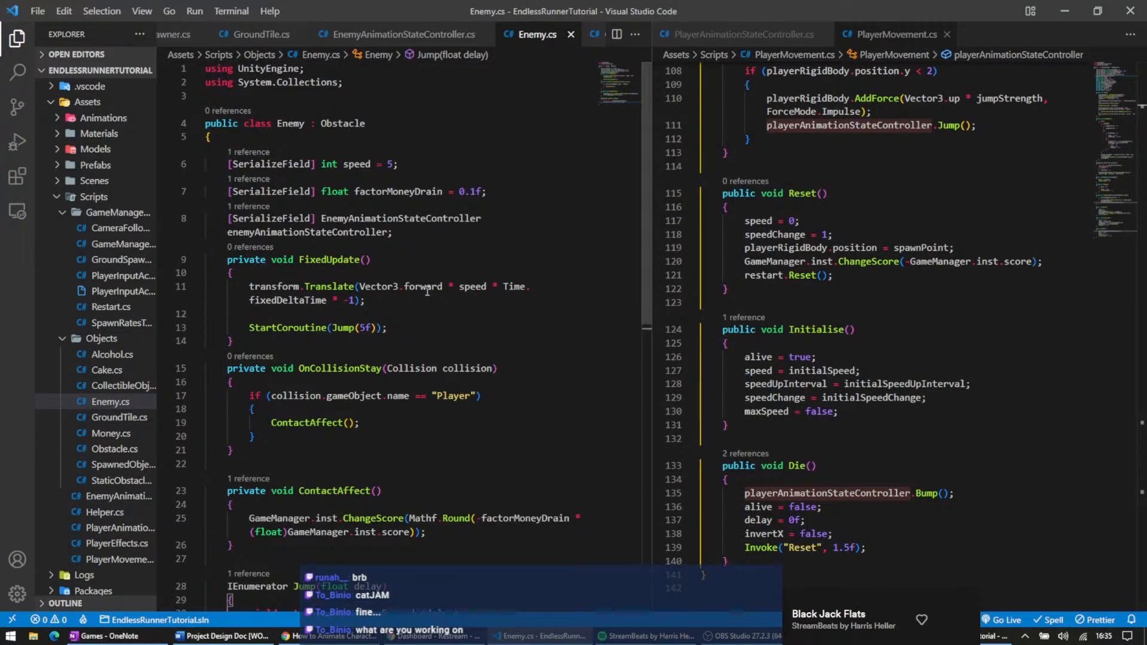
scroll(428, 293, "down", 2)
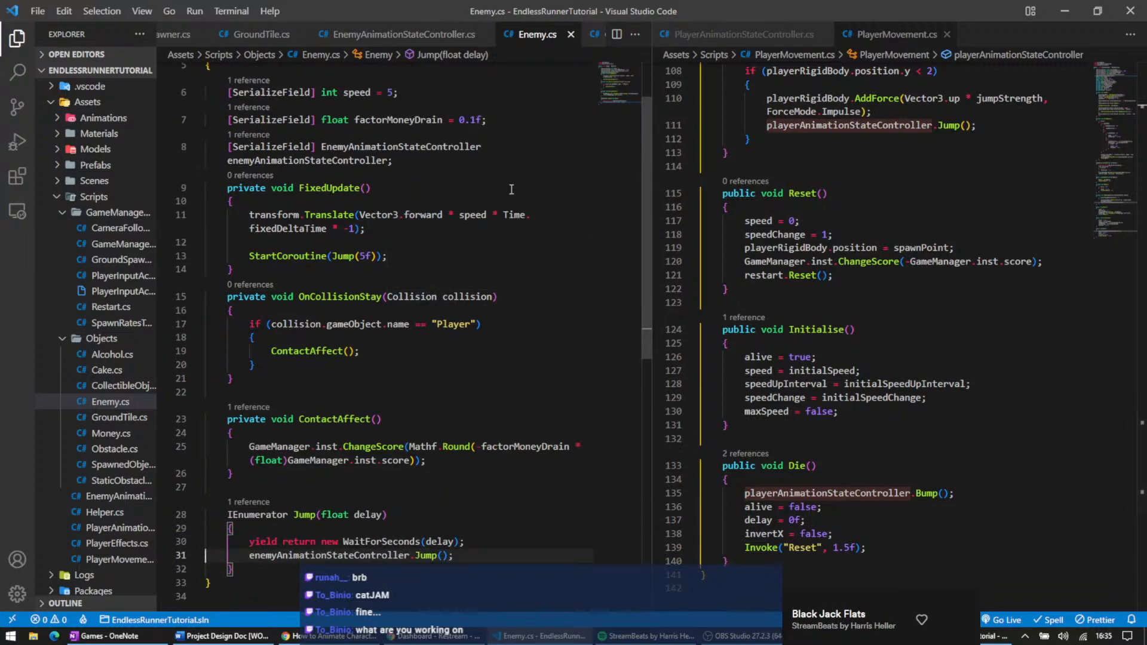
scroll(511, 164, "down", 1)
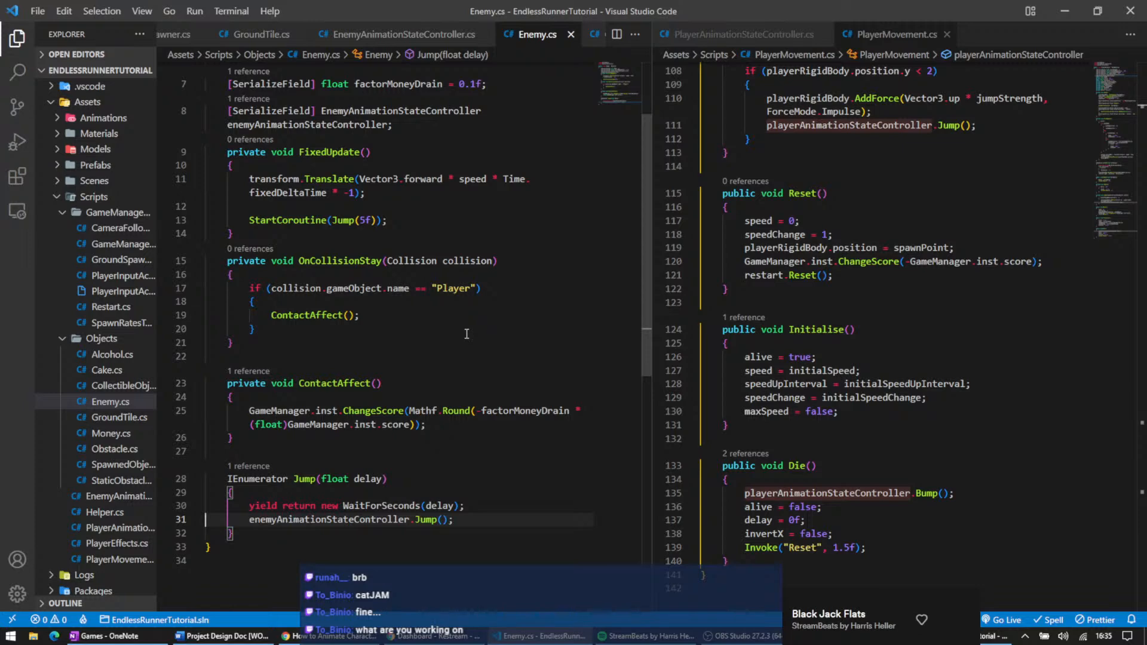
- Change the base class of EnemyAnimationStateController from PlayerAnimationStateController to MonoBehaviour, matching the player's script
left_click(433, 34)
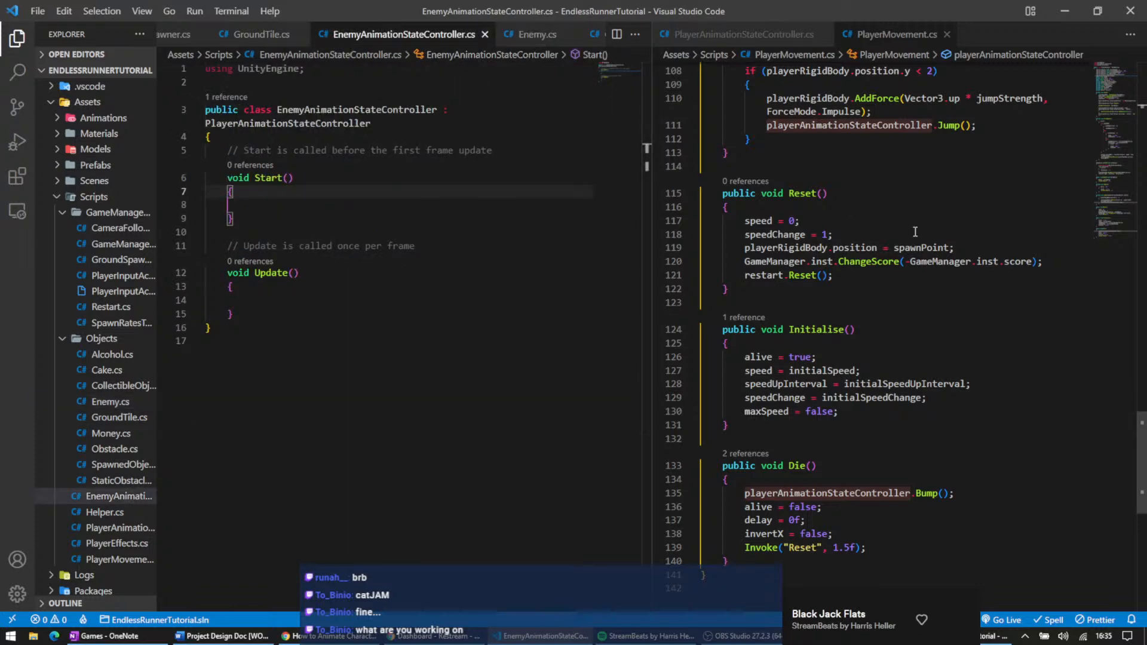
scroll(914, 232, "up", 10)
left_click(759, 35)
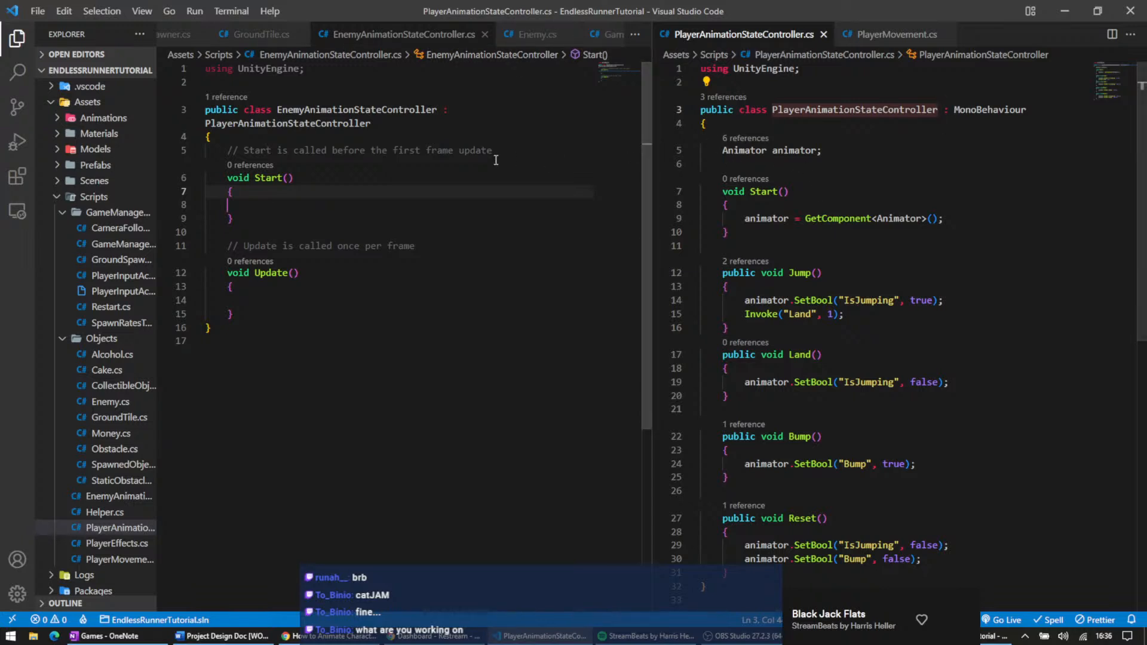
double_click(992, 109)
key("ctrl+c")
double_click(337, 124)
key("ctrl+v")
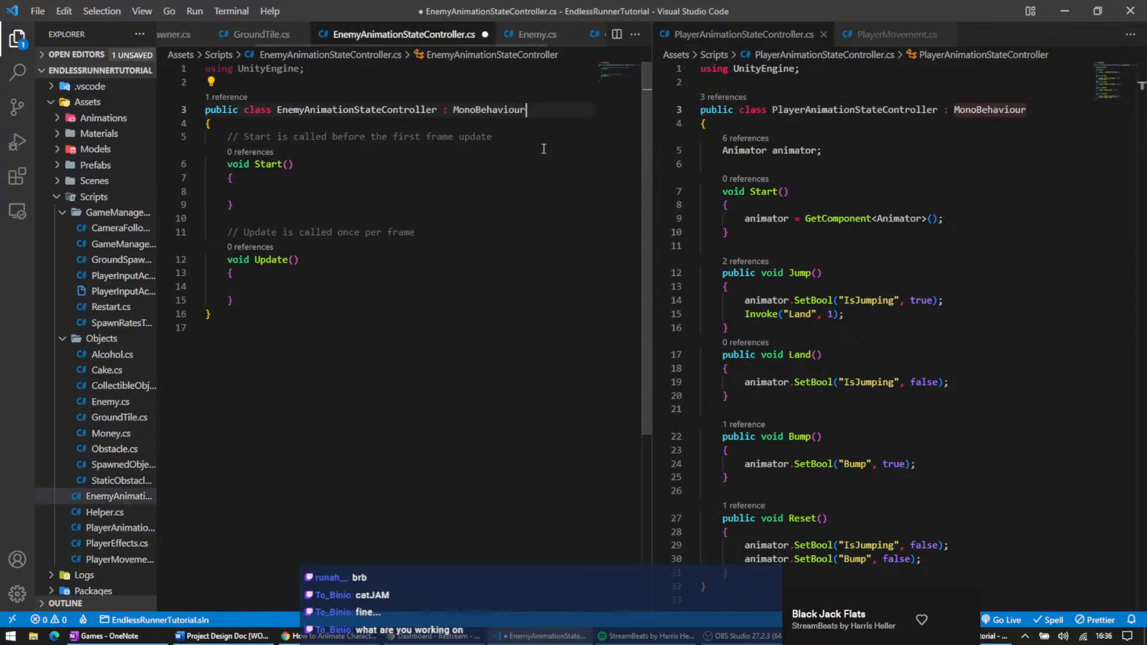
left_click(540, 157)
left_click(805, 150)
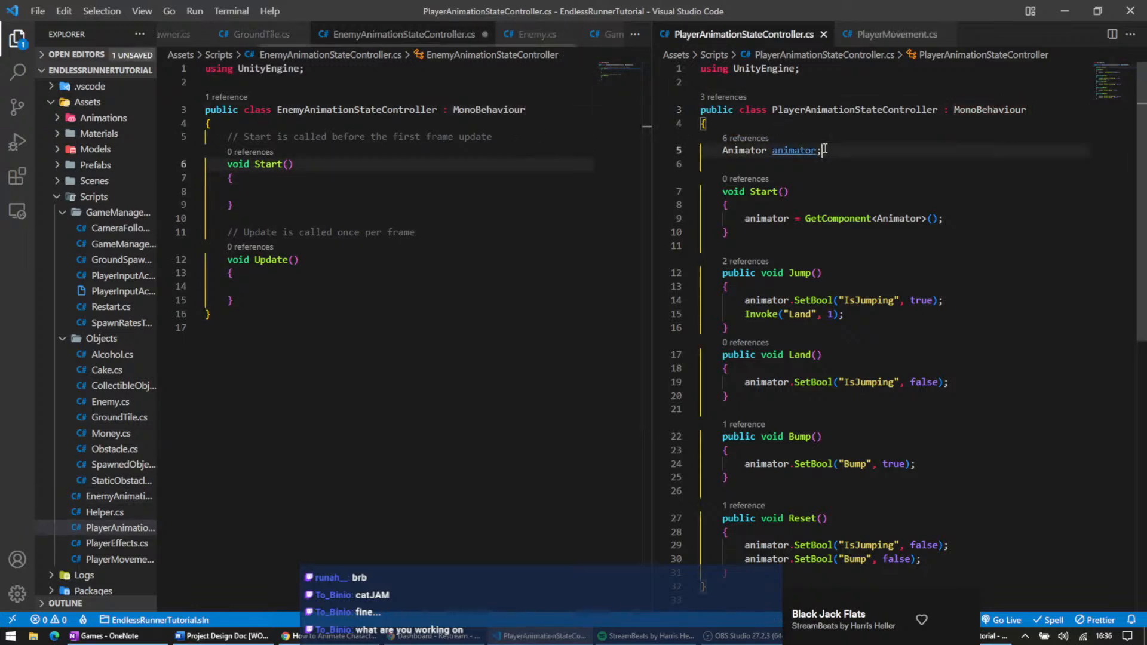
key("ctrl+a")
left_click(413, 165)
key("ctrl+a")
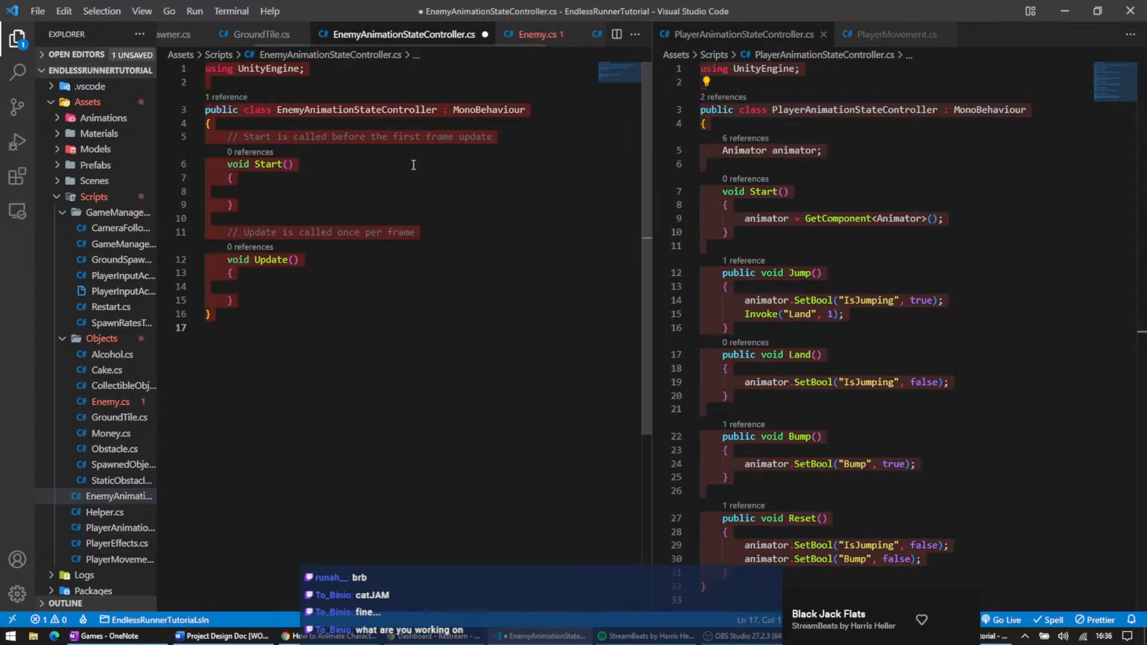
left_click_drag(567, 155, 537, 165)
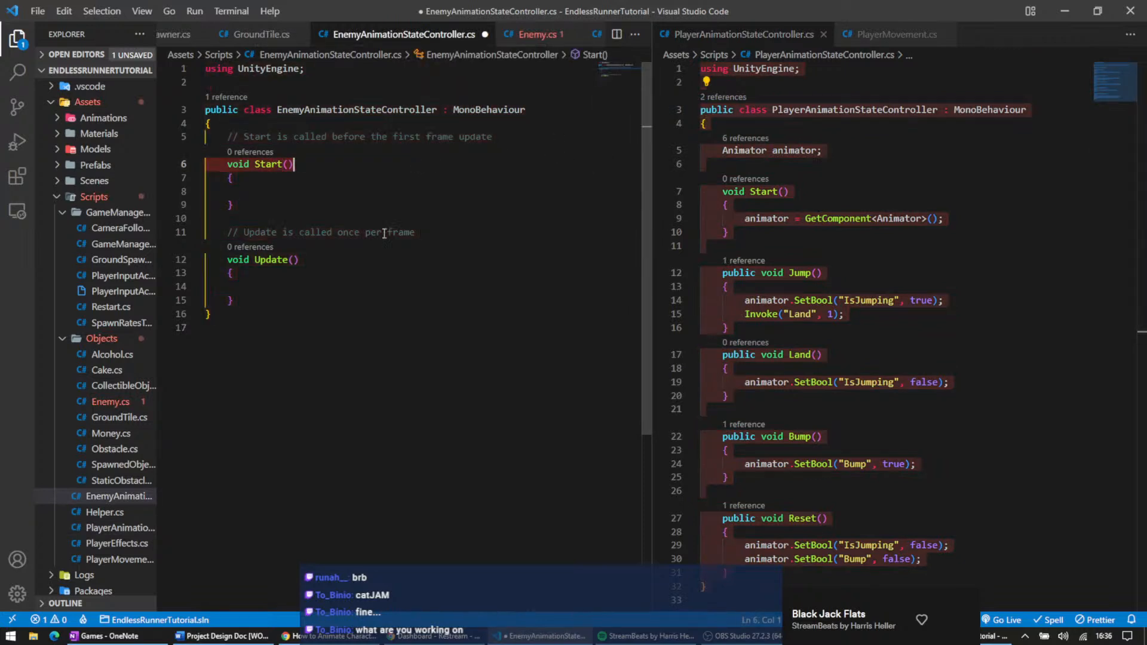
- Replace the EnemyAnimationStateController class body with a copy of the one in PlayerAnimationStateController, and save the script
left_click(821, 148)
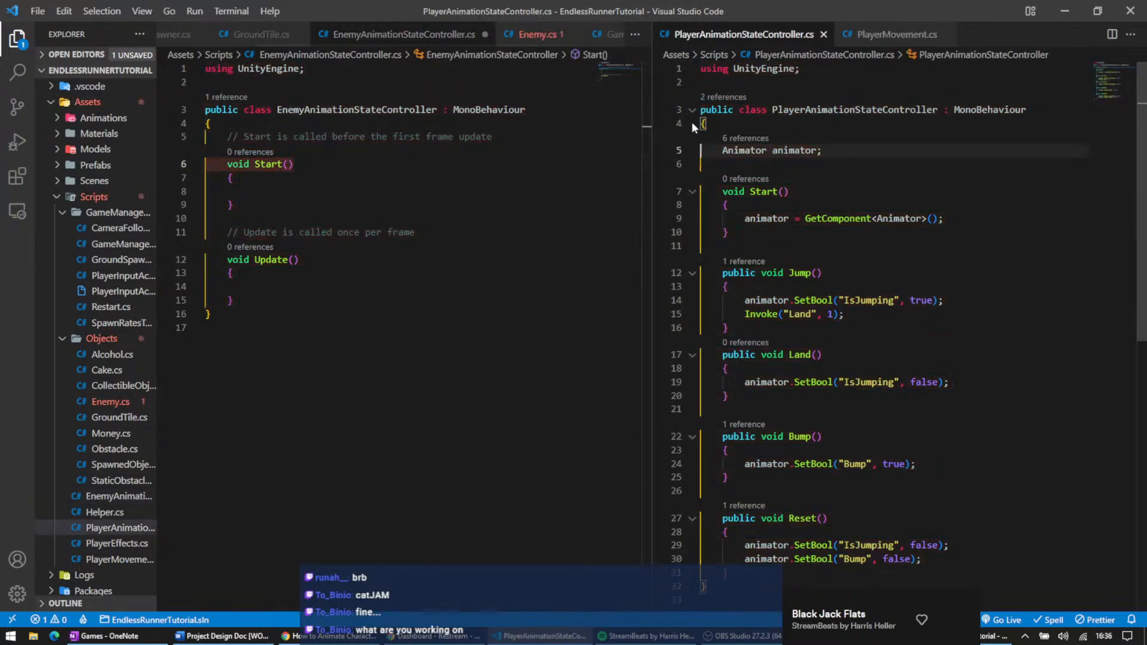
left_click_drag(703, 124, 700, 590)
key("ctrl+c")
left_click_drag(356, 312, 205, 124)
key("ctrl+v")
left_click(502, 207)
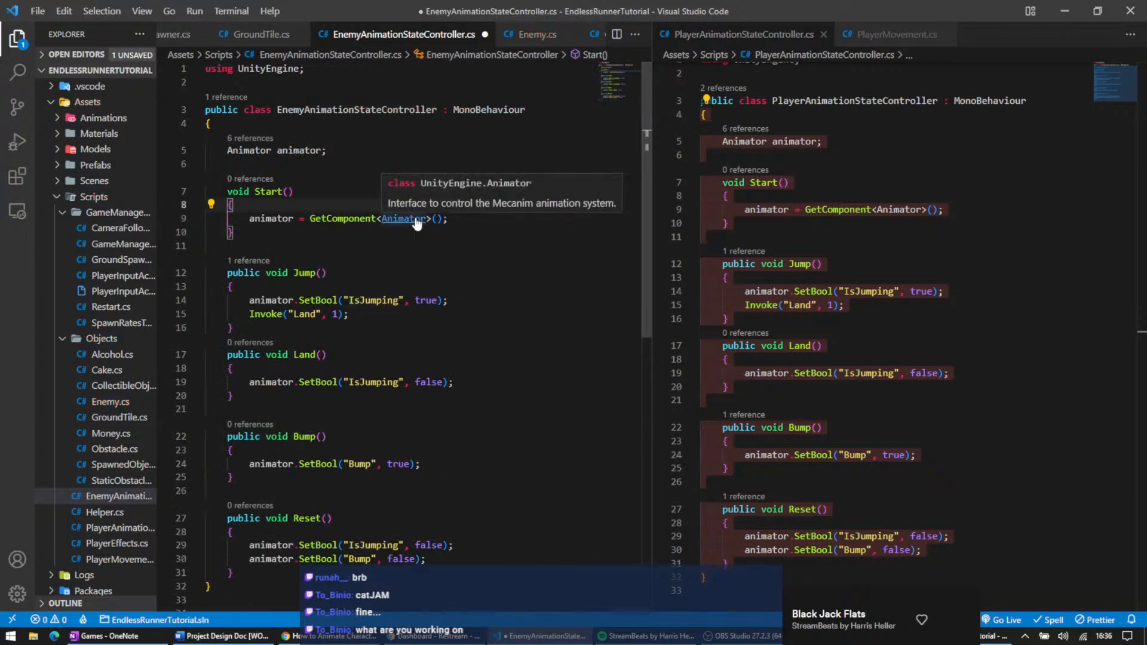
key("ctrl+s")
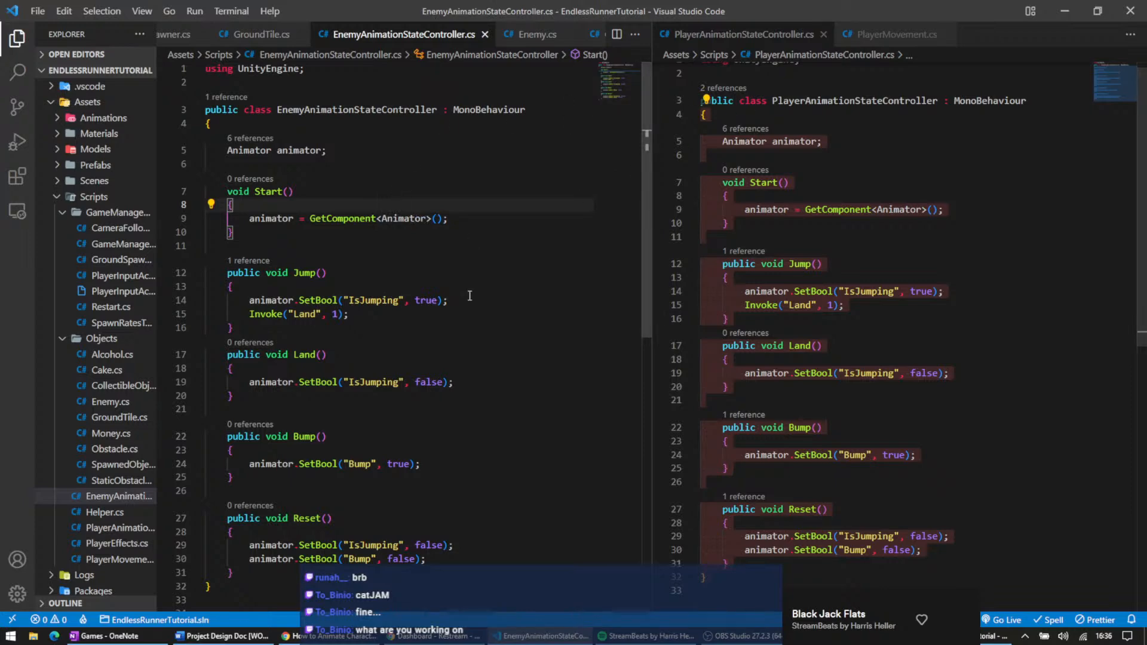
- Switch to Unity and open the Enemy prefab from the Obstacles folder for editing
left_click(949, 637)
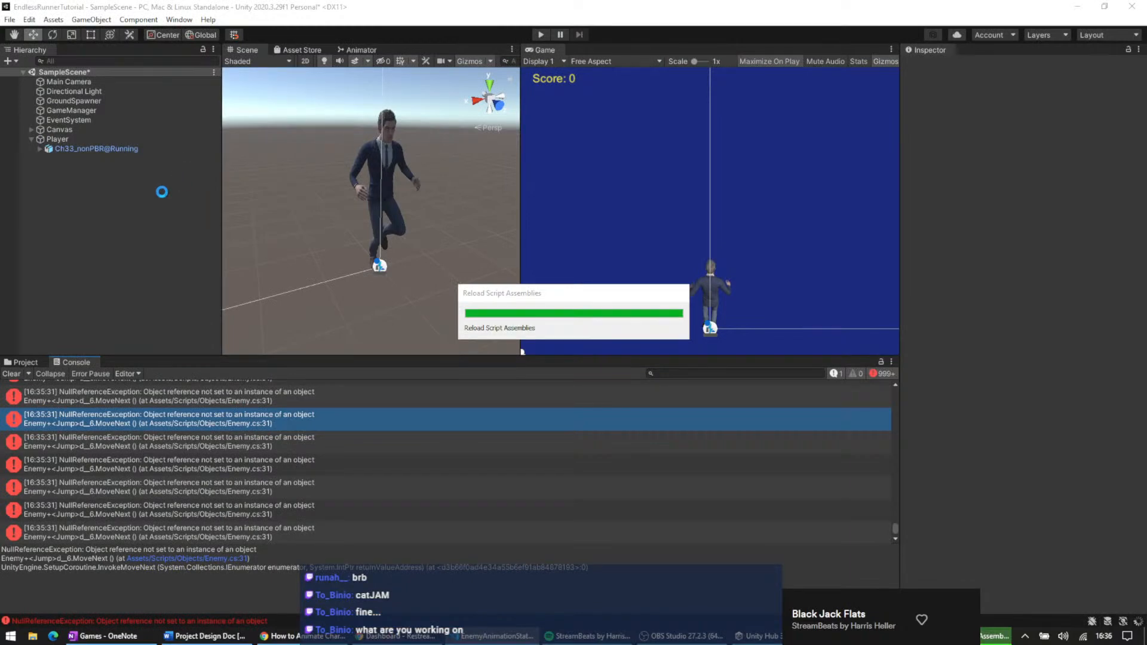
left_click(26, 363)
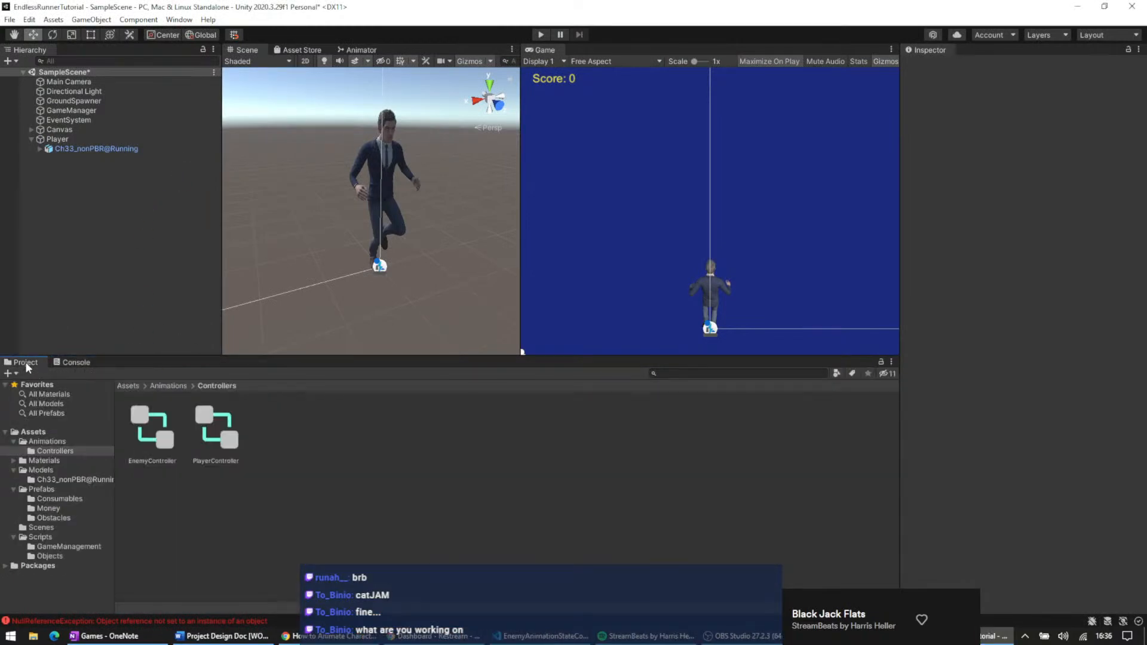
left_click(54, 518)
left_click(152, 425)
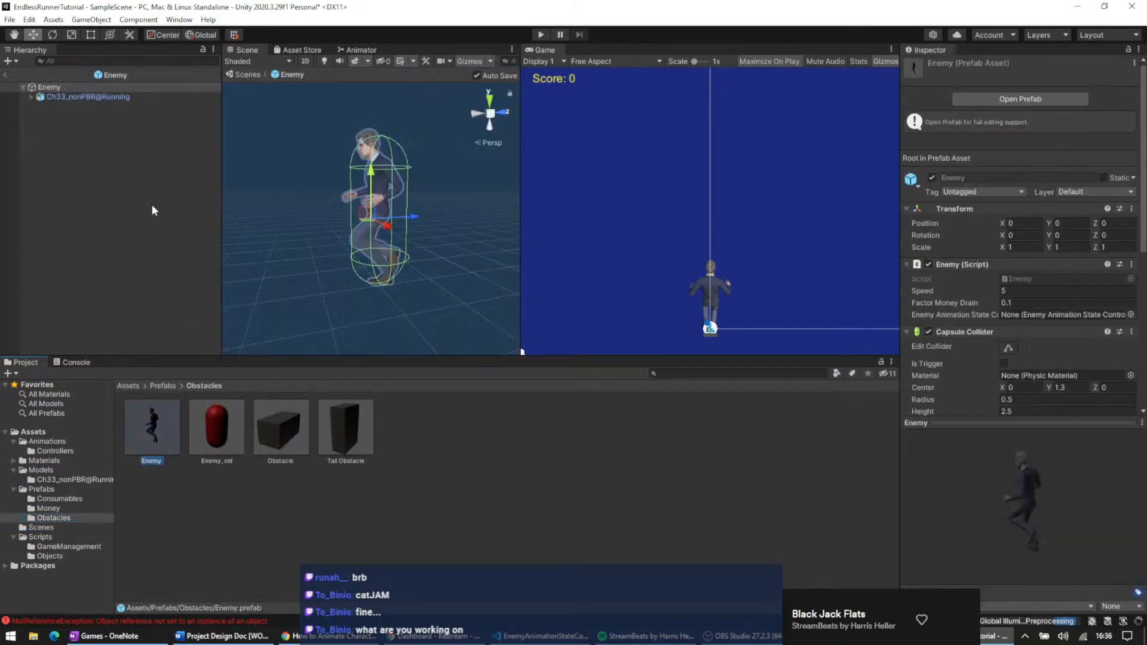
- Try to assign the Ch33_nonPBR@Running child to the Enemy script's Enemy Animation State Controller field, checking the selectable objects and the child's components
left_click_drag(119, 97, 1044, 209)
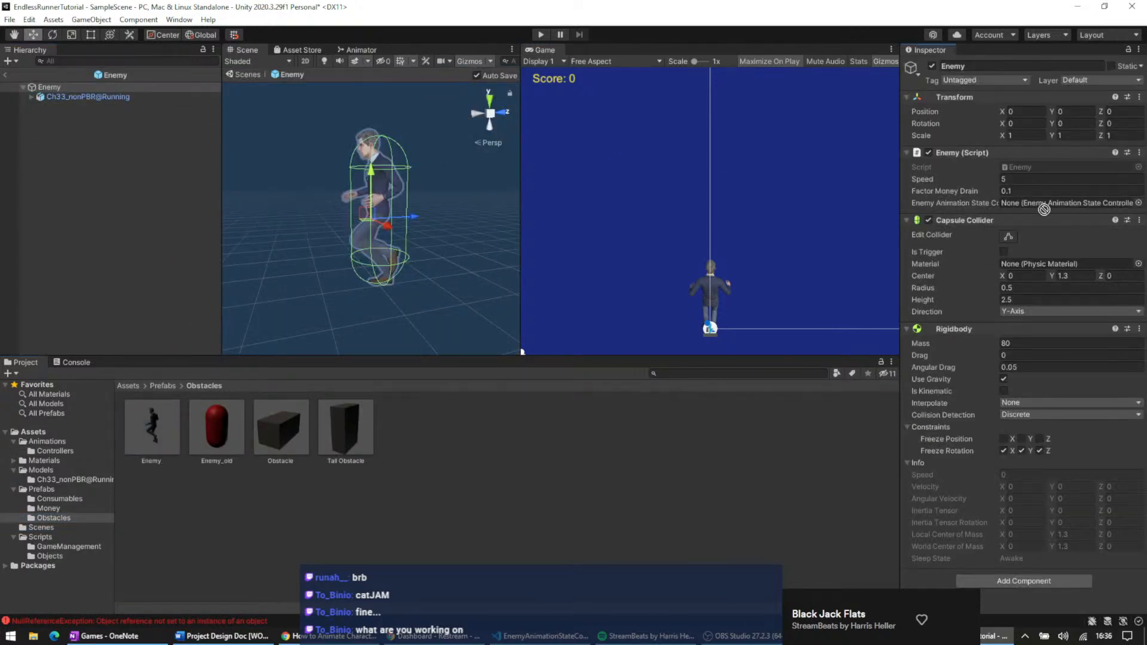
left_click(1139, 203)
left_click(1135, 192)
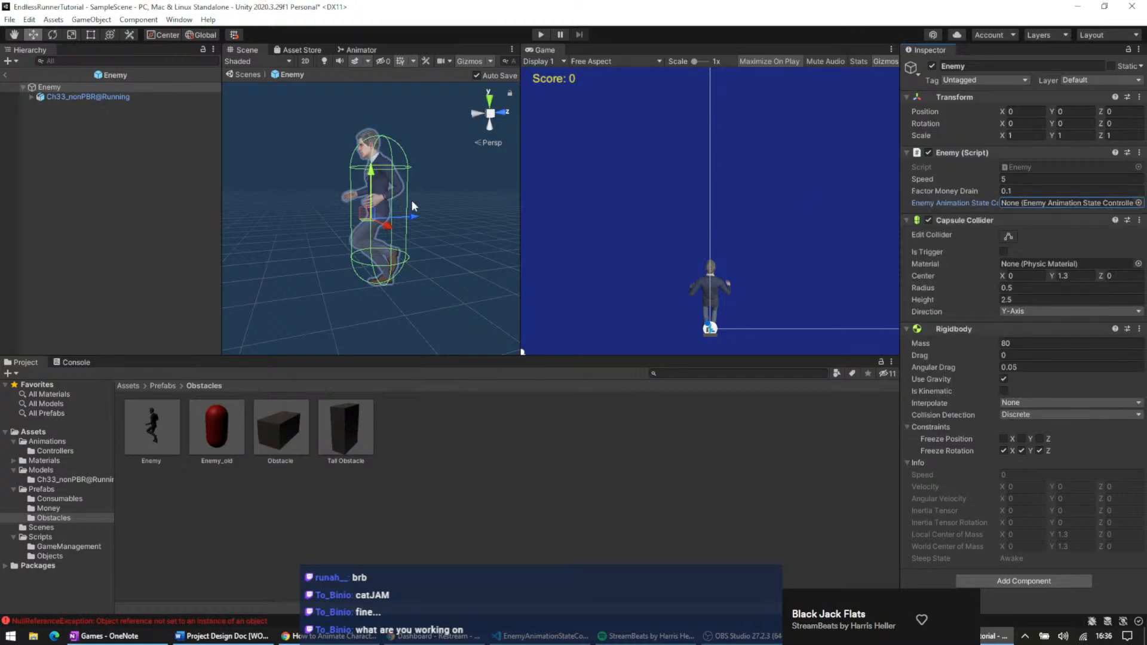
left_click(82, 95)
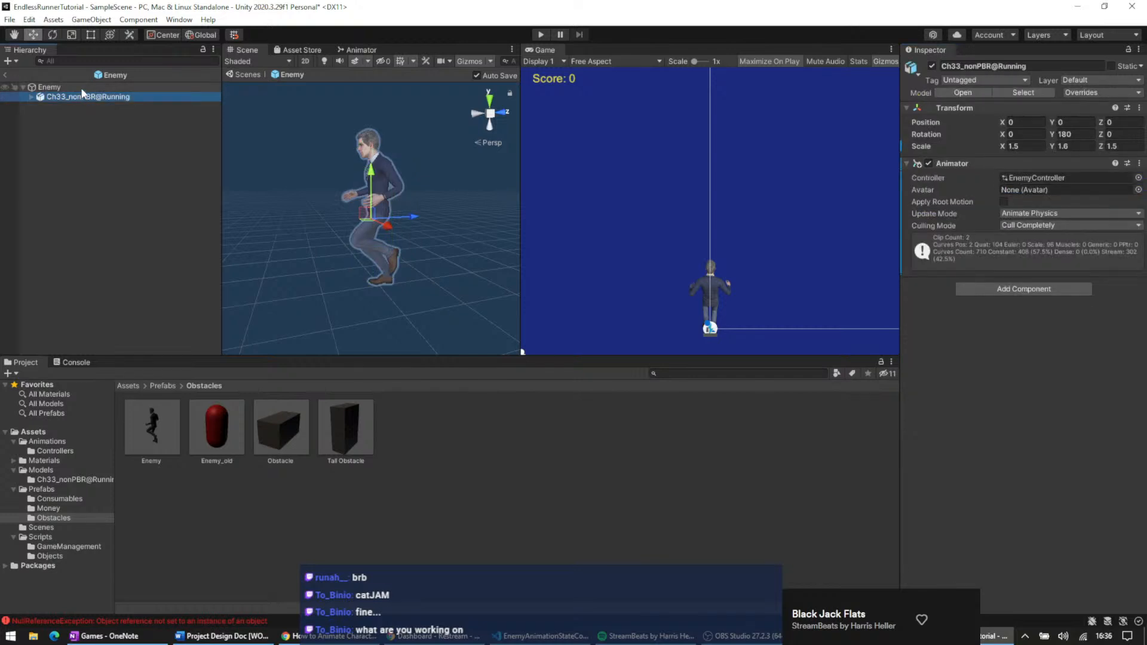
left_click(49, 87)
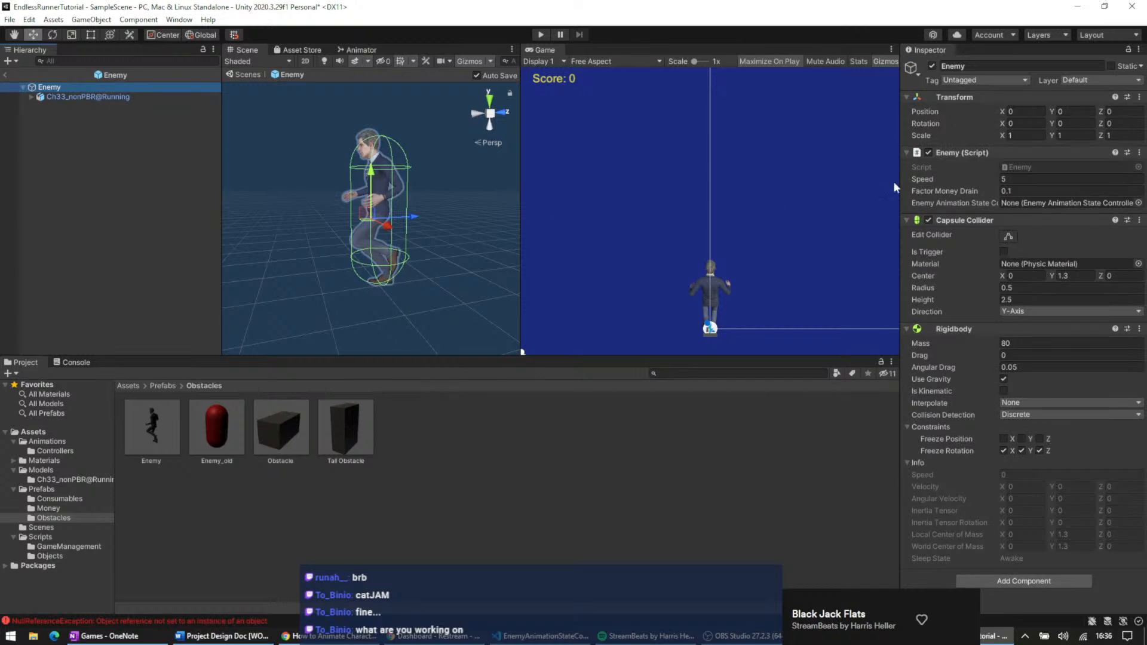
left_click(1041, 206)
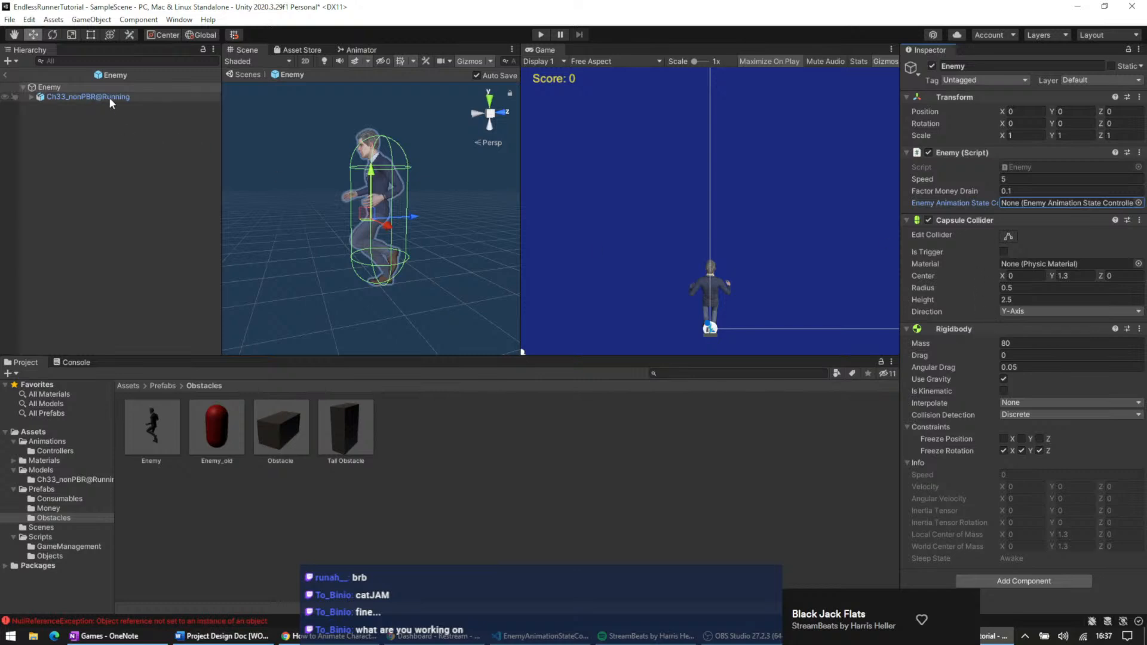
- Check the components on the Ch33_nonPBR@Running child and the Enemy root, and switch to Visual Studio Code to review the Enemy and EnemyAnimationStateController scripts
left_click(85, 97)
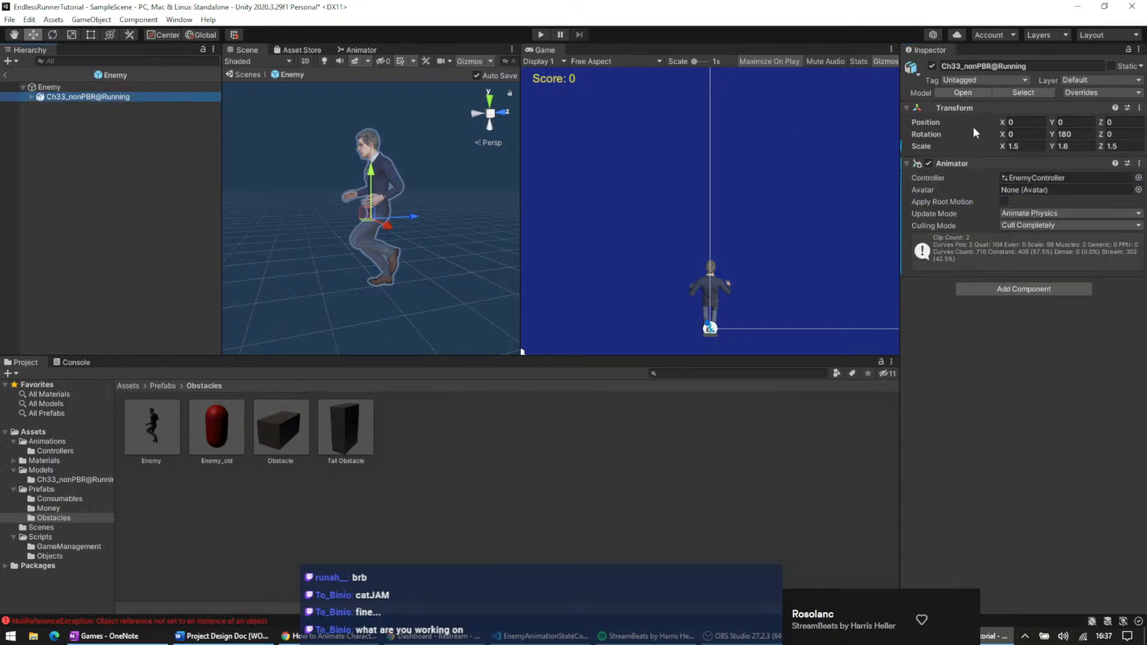
left_click(51, 87)
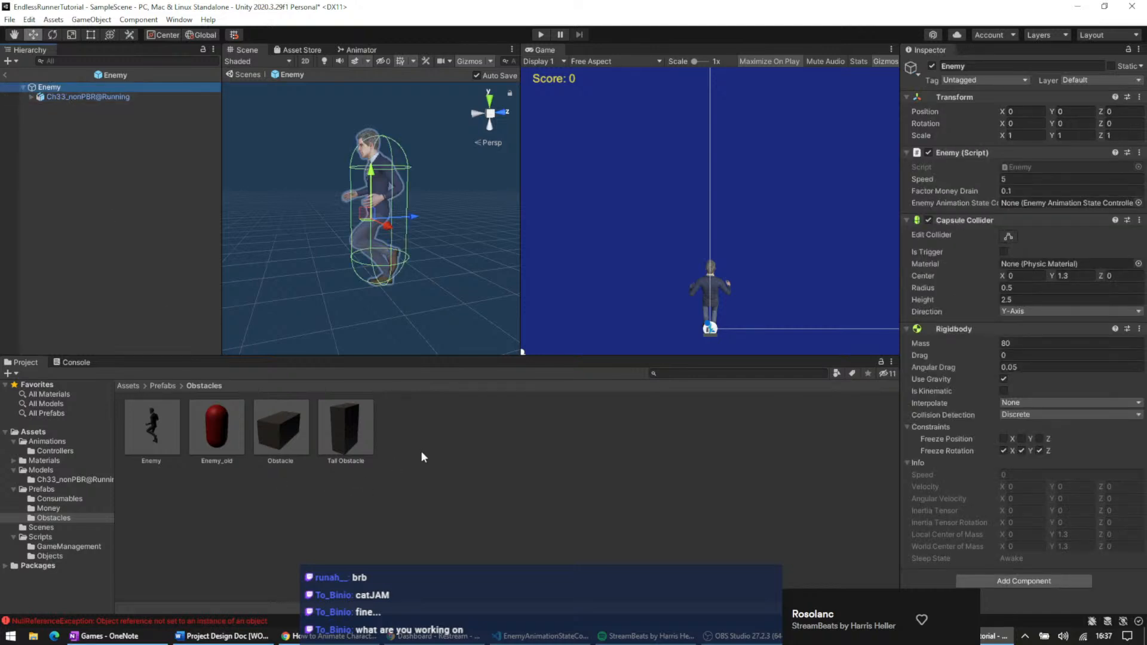
left_click(564, 633)
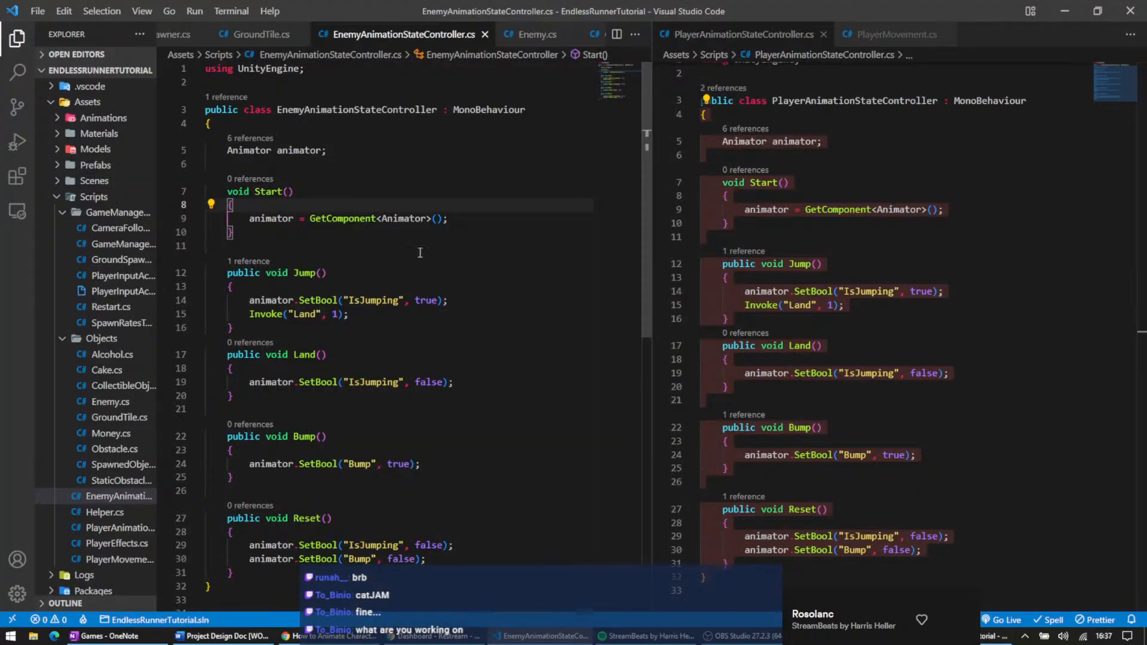
left_click(514, 40)
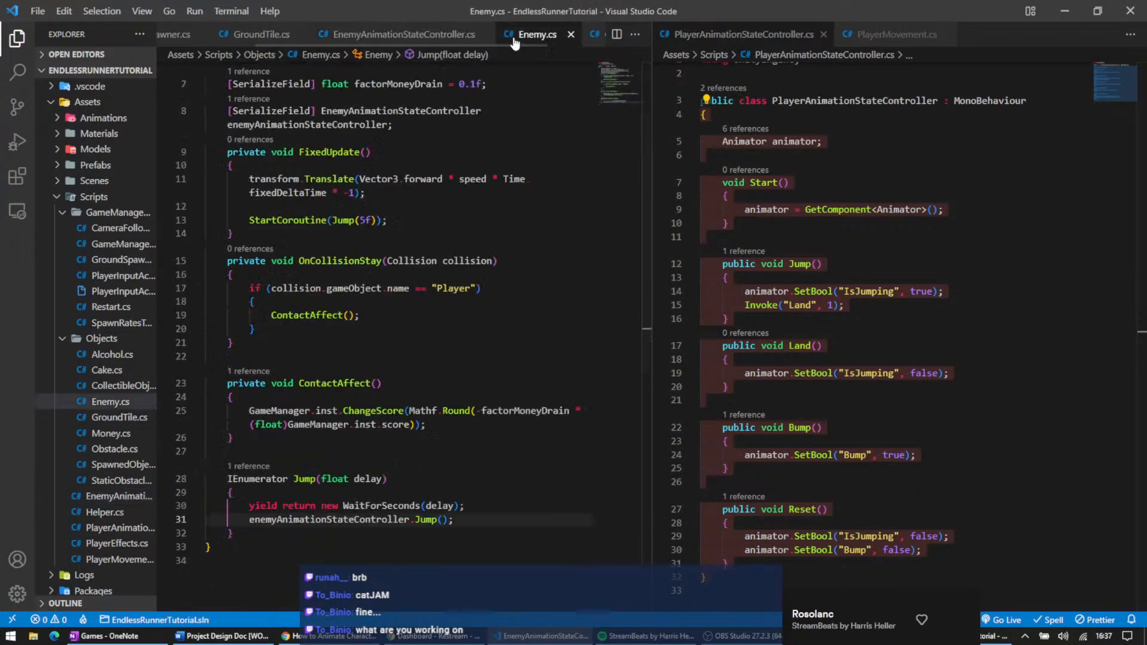
scroll(501, 205, "up", 3)
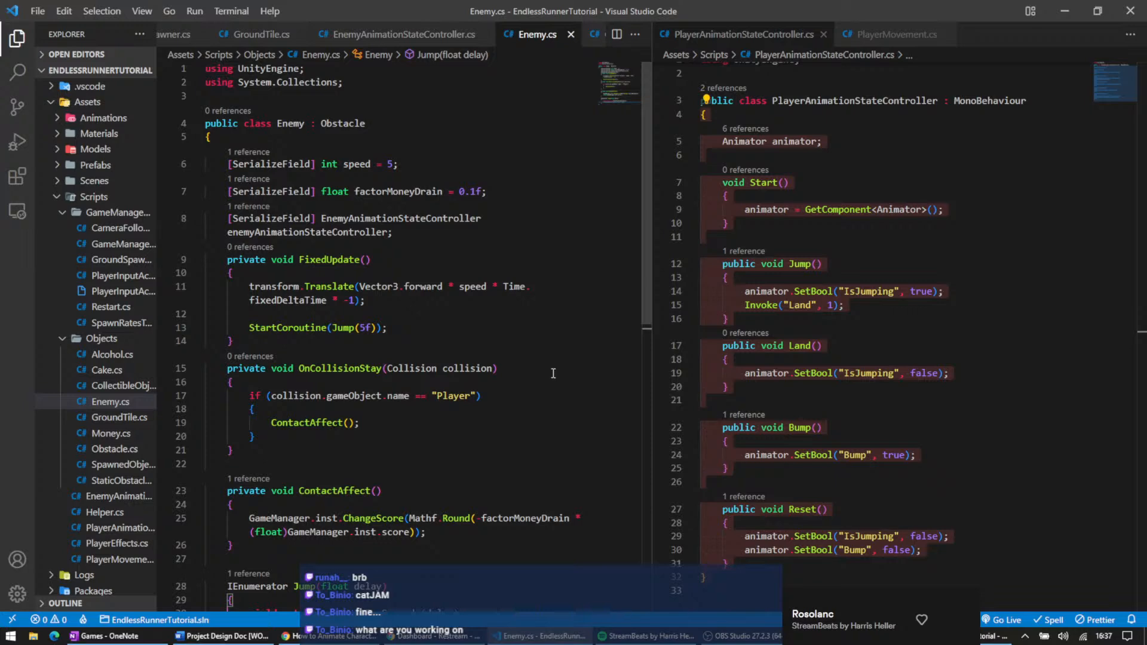
scroll(553, 373, "down", 1)
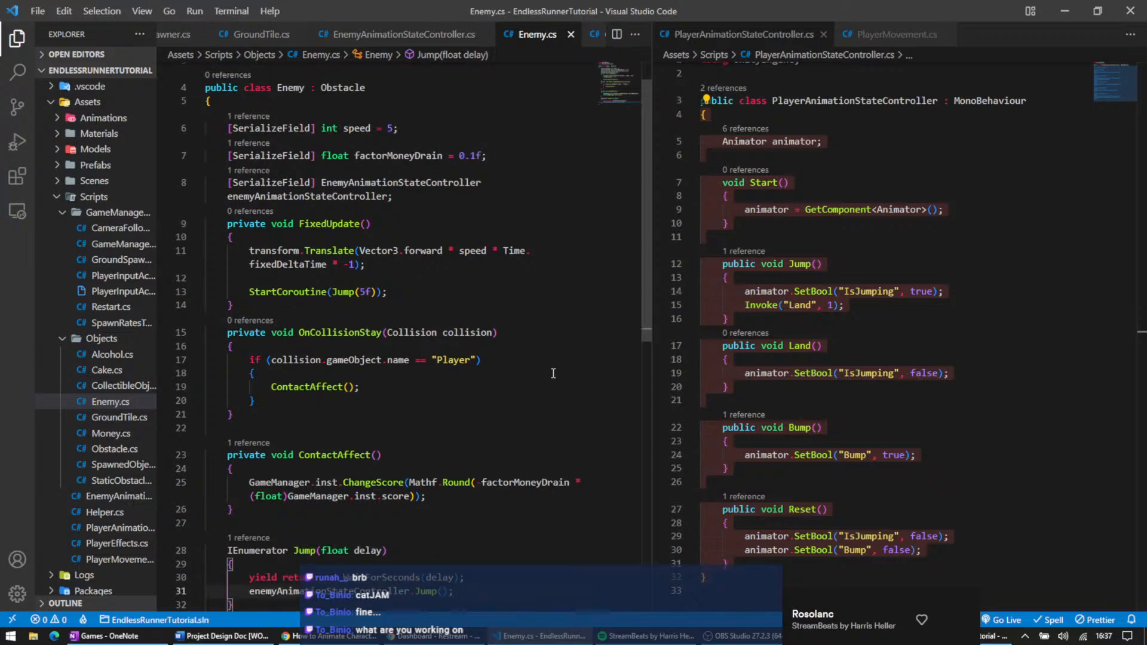
scroll(553, 373, "down", 2)
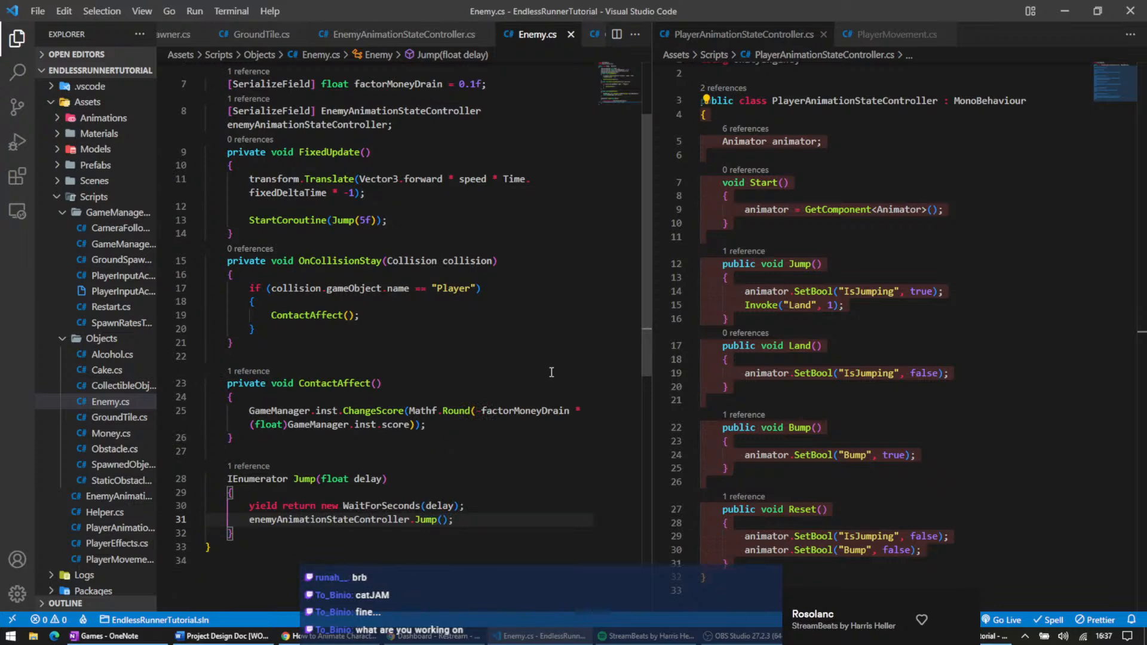
scroll(551, 372, "up", 3)
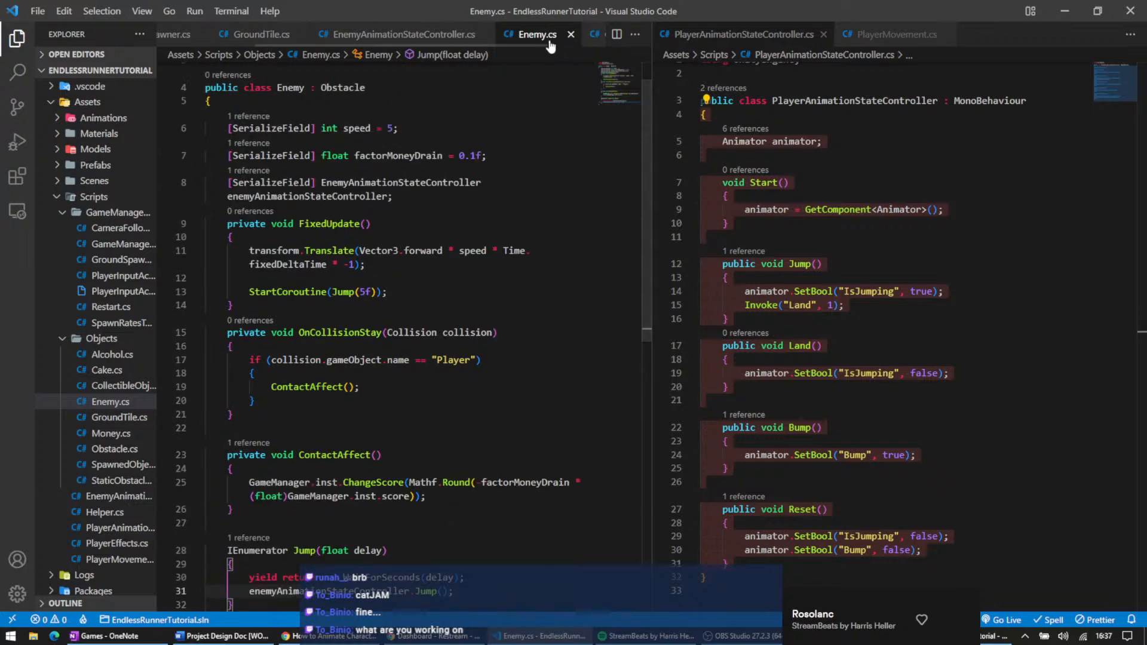
left_click(447, 35)
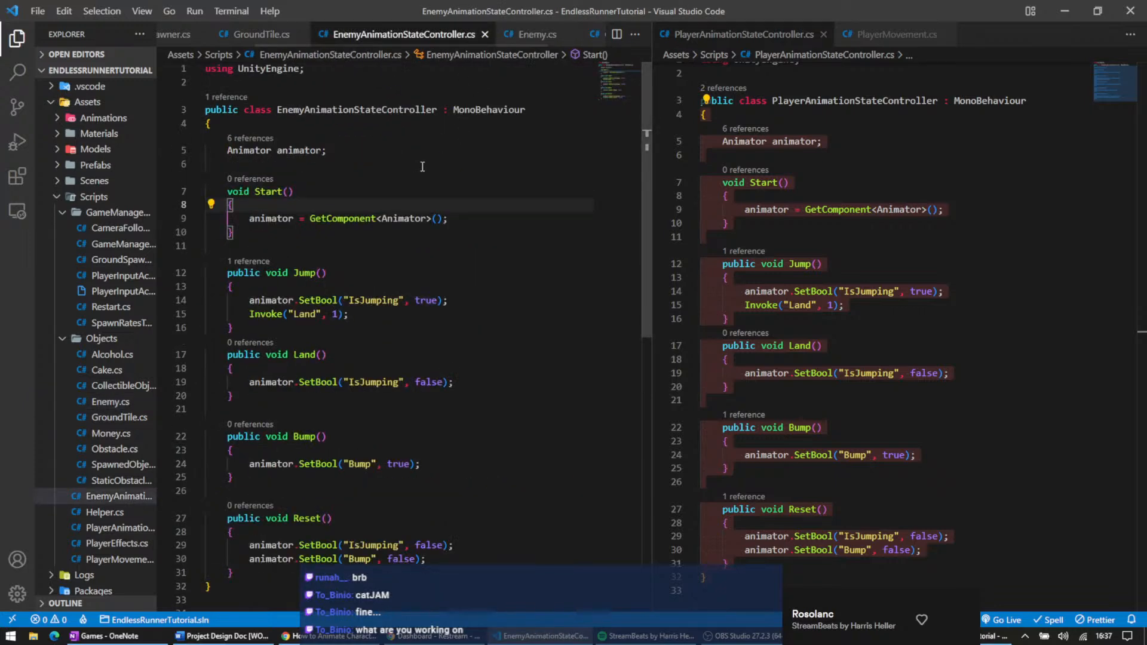